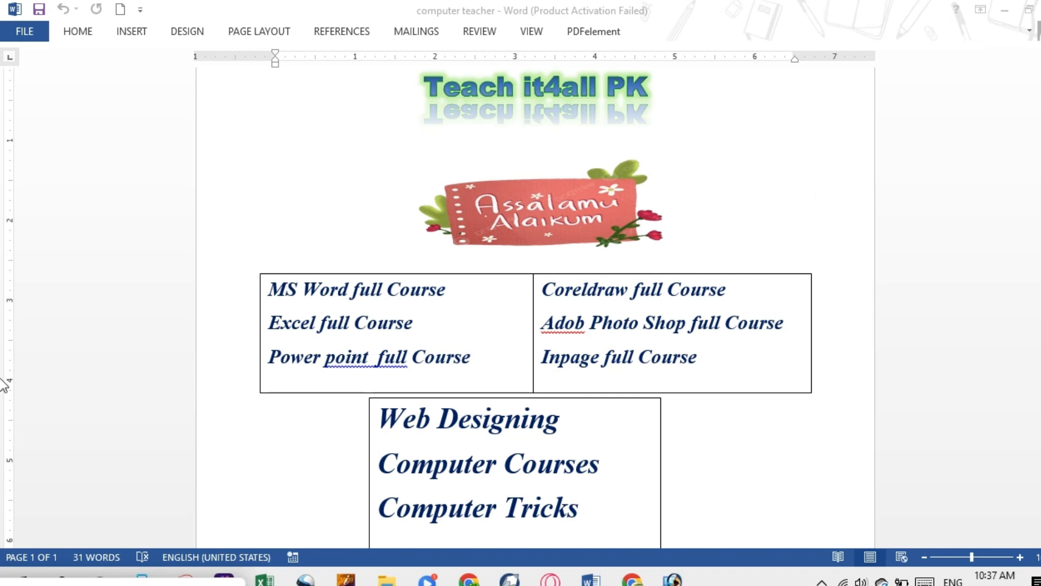
Switch to Adobe Photoshop and use the Magic Wand to select the red background to the left of the man
click(673, 580)
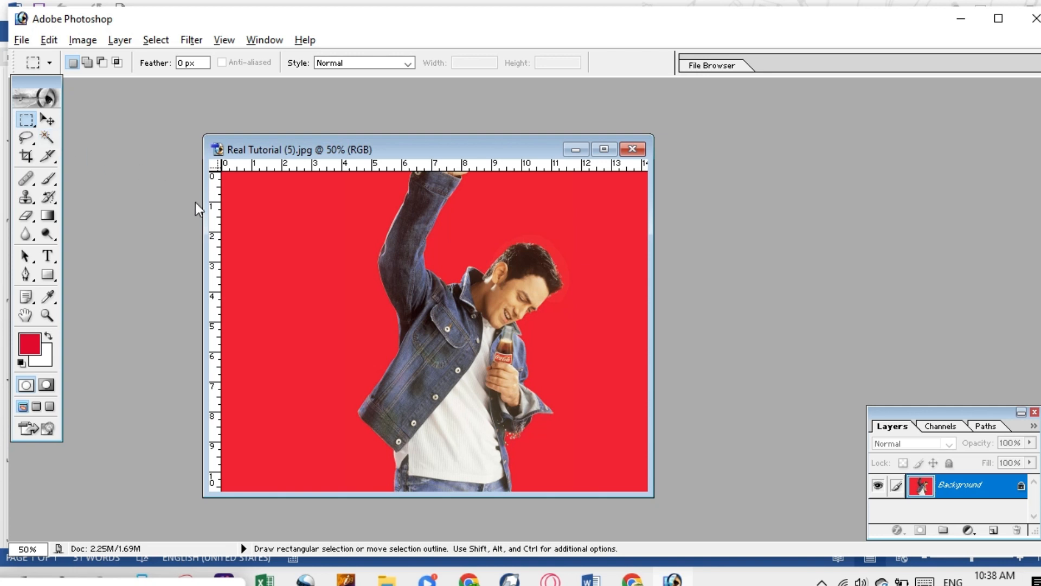
click(46, 140)
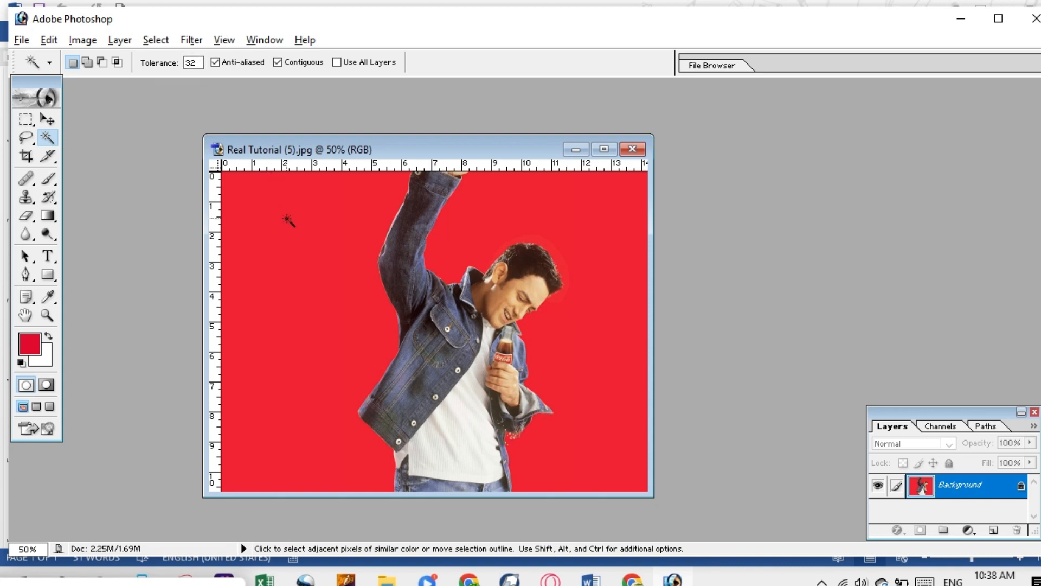
click(287, 218)
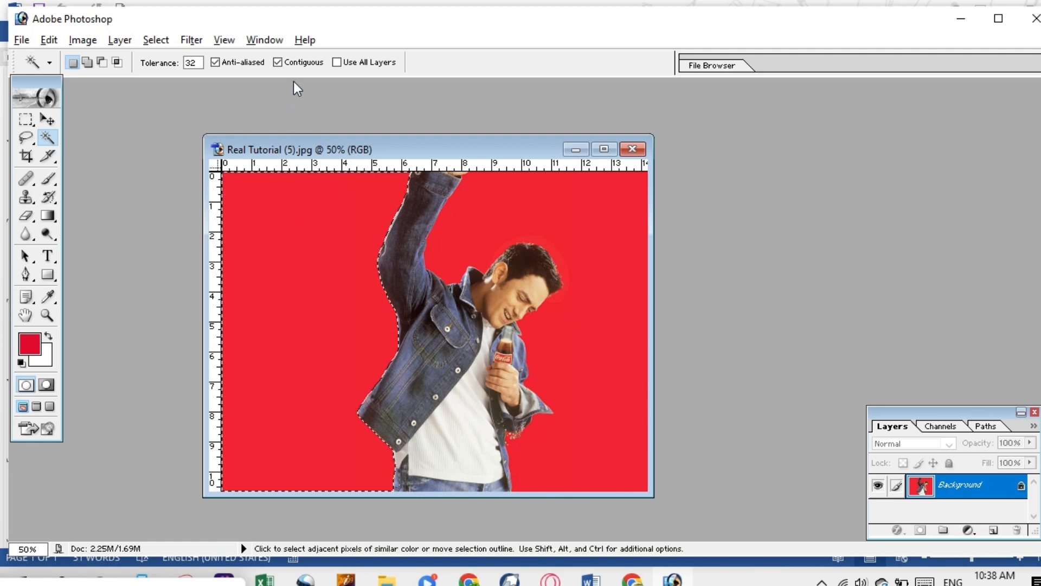
Turn off Contiguous sampling, reselect the red background across the whole image and delete it
click(277, 62)
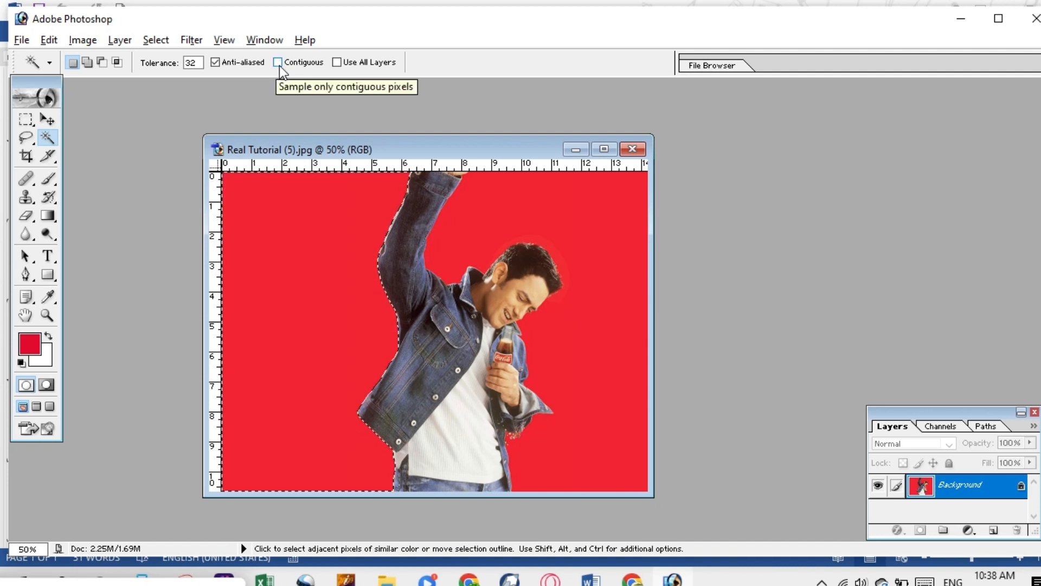
key(ctrl+d)
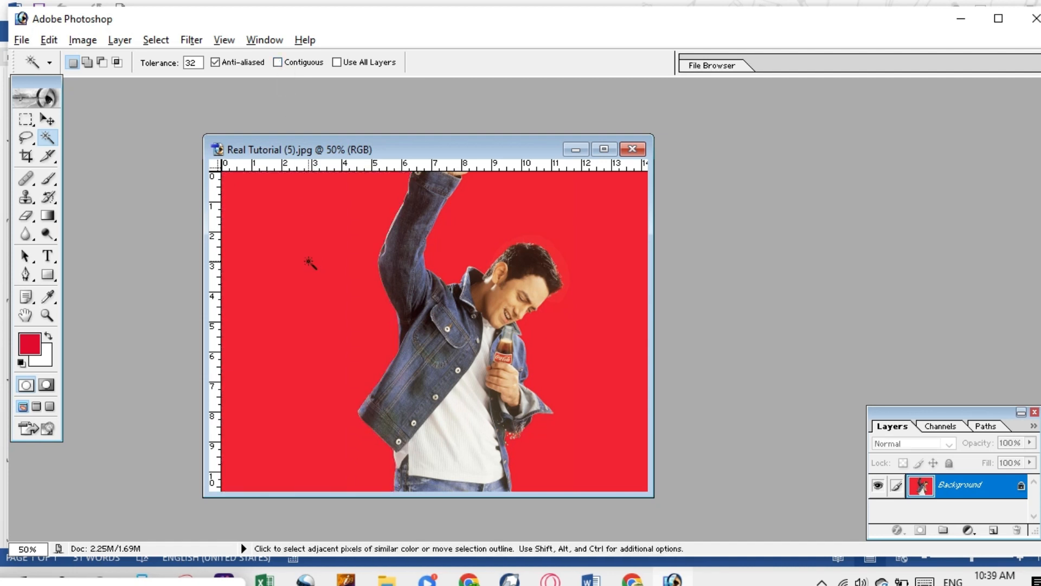
click(329, 224)
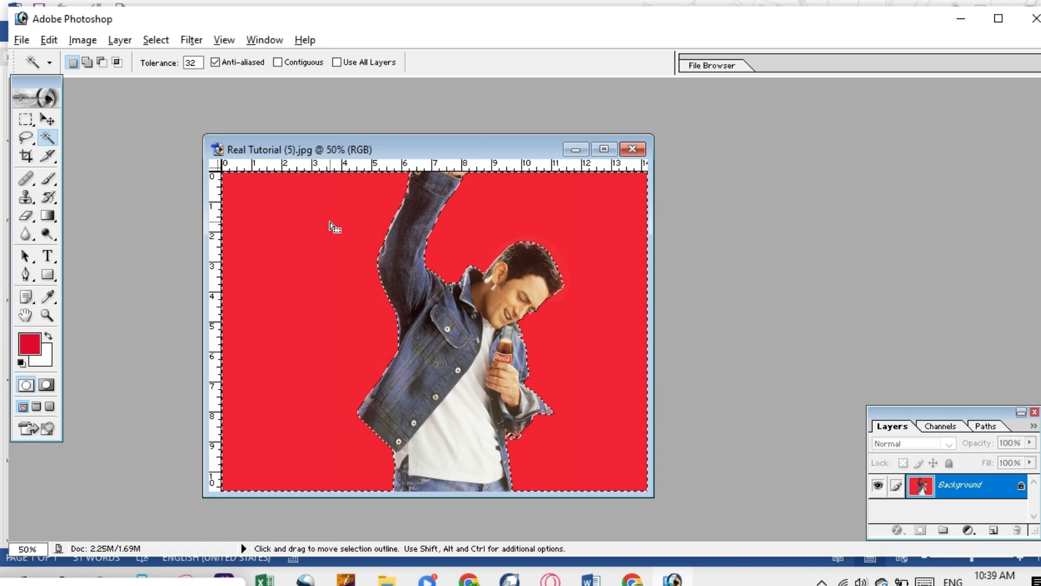
key(Delete)
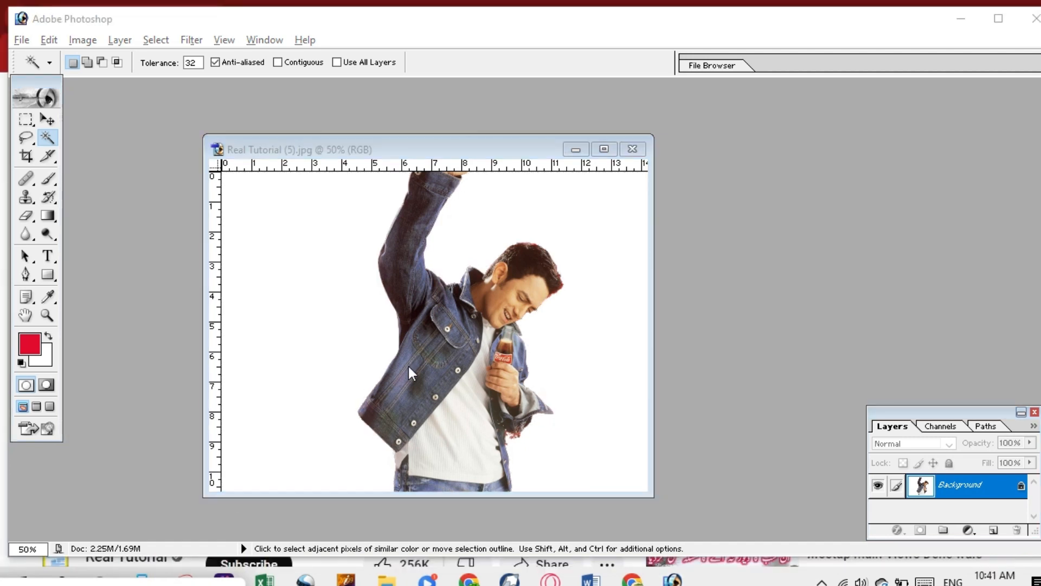
Select the white background around the man, fill it with the red foreground color, and deselect
click(325, 287)
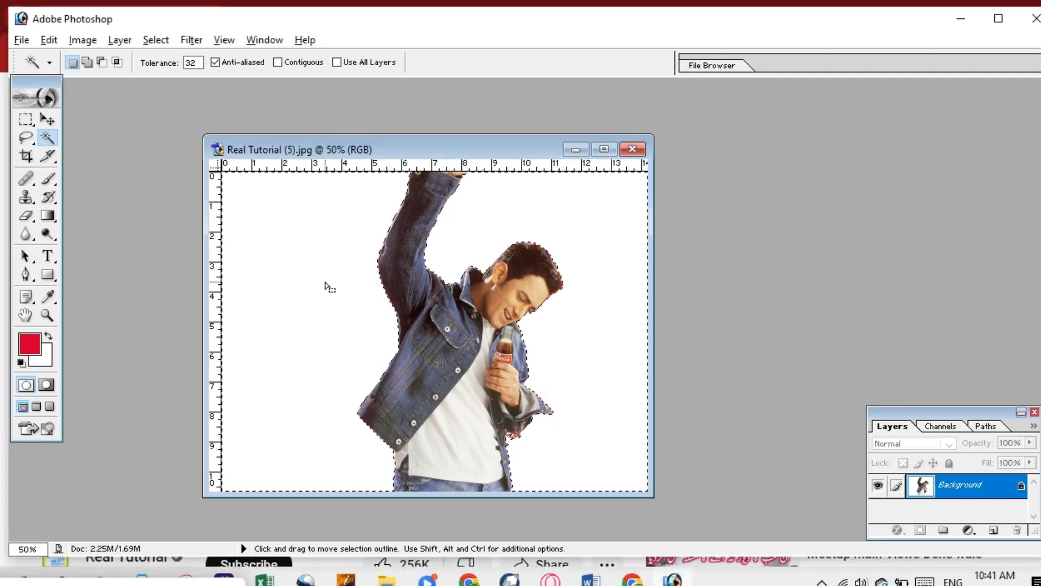
key(alt+BackSpace)
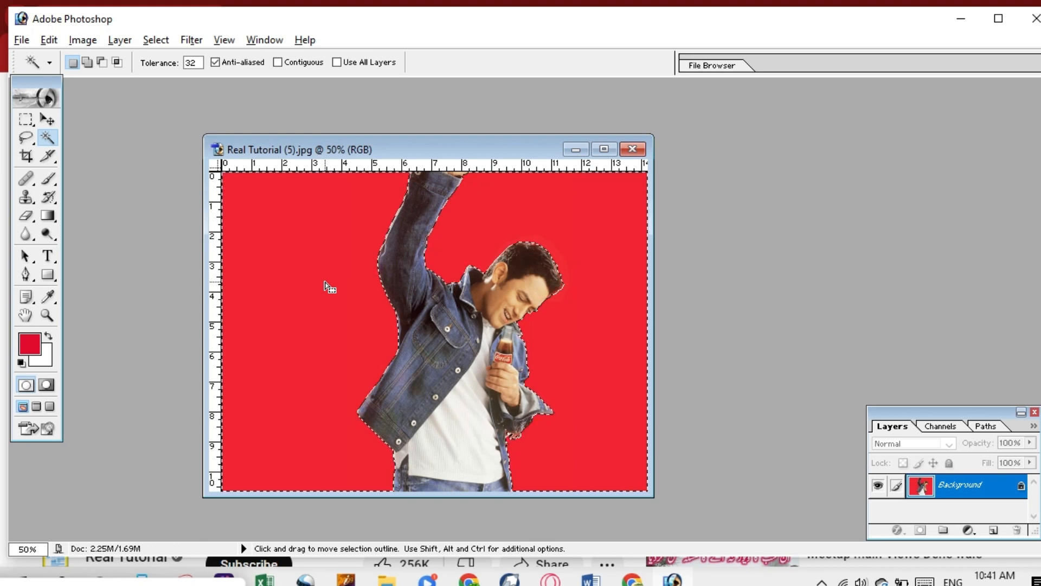
key(ctrl+d)
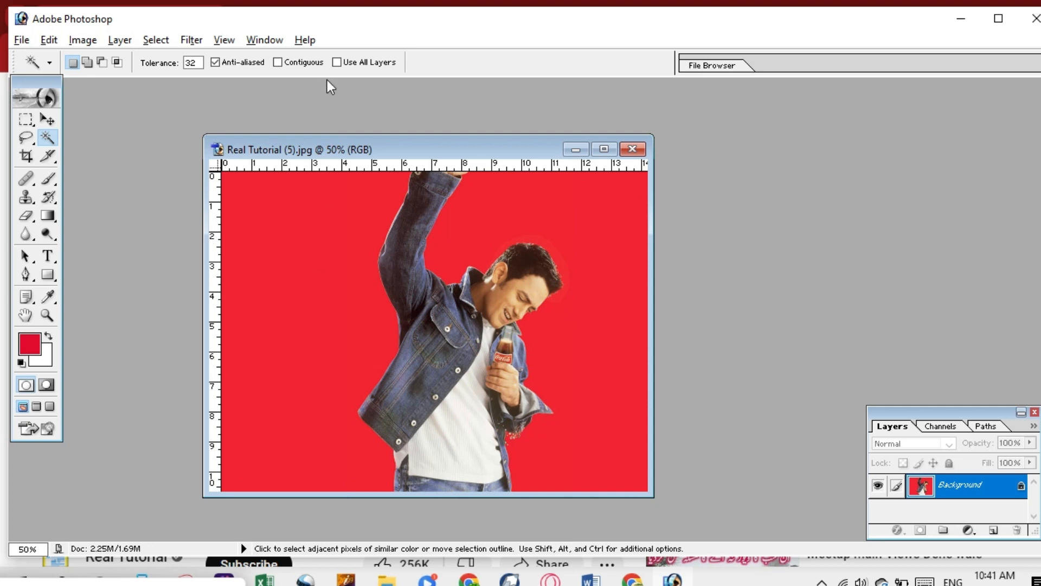
With Contiguous sampling turned back on, select the red background areas on both sides of the man, then deselect
click(278, 63)
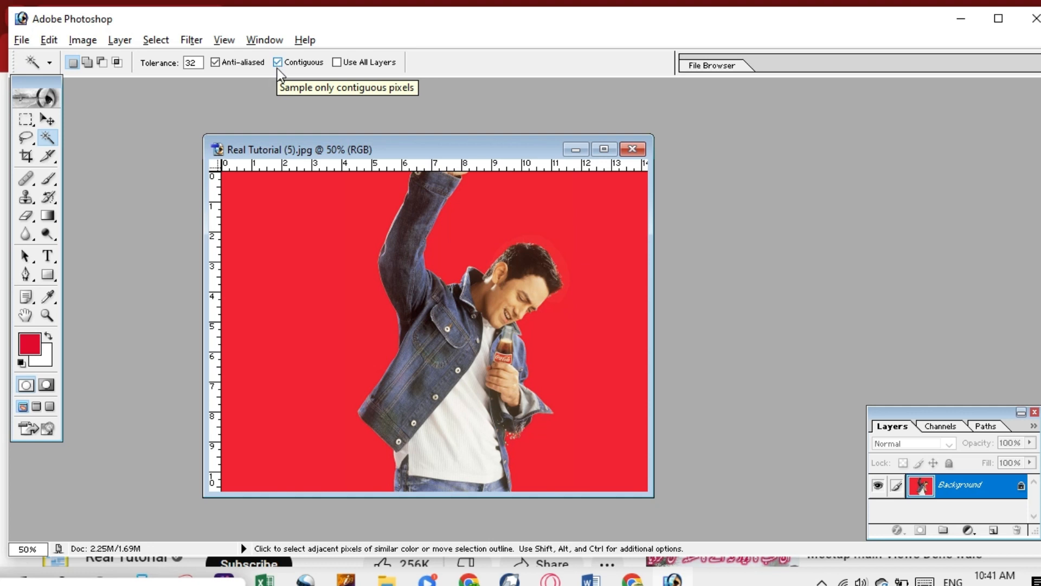
click(259, 195)
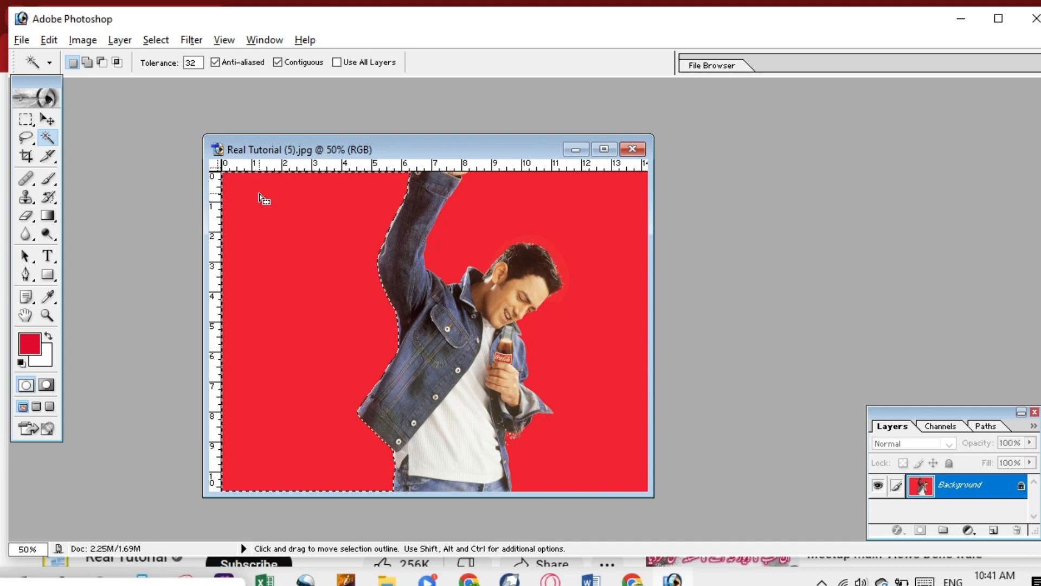
click(613, 182)
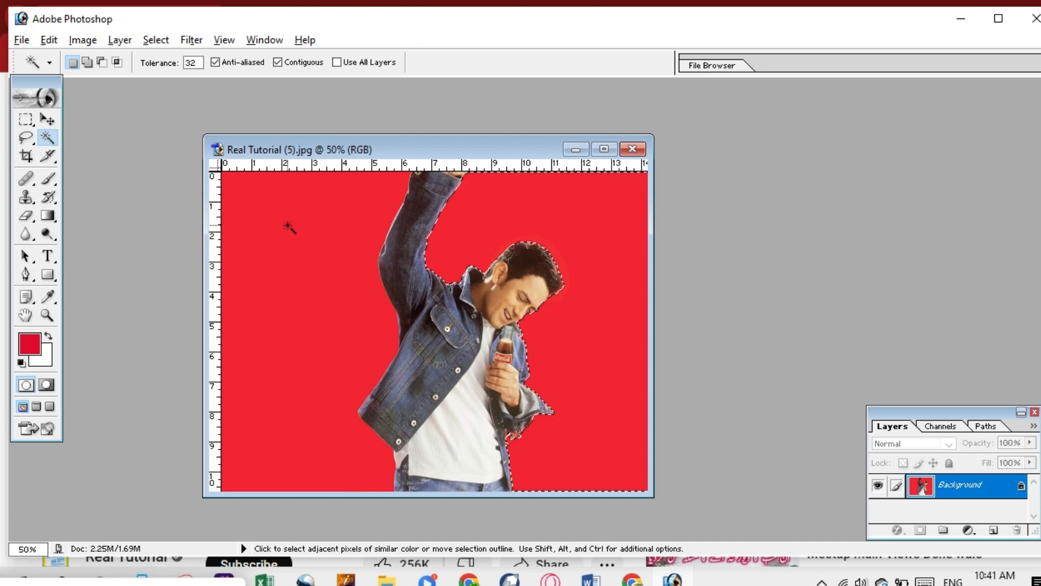
click(289, 227)
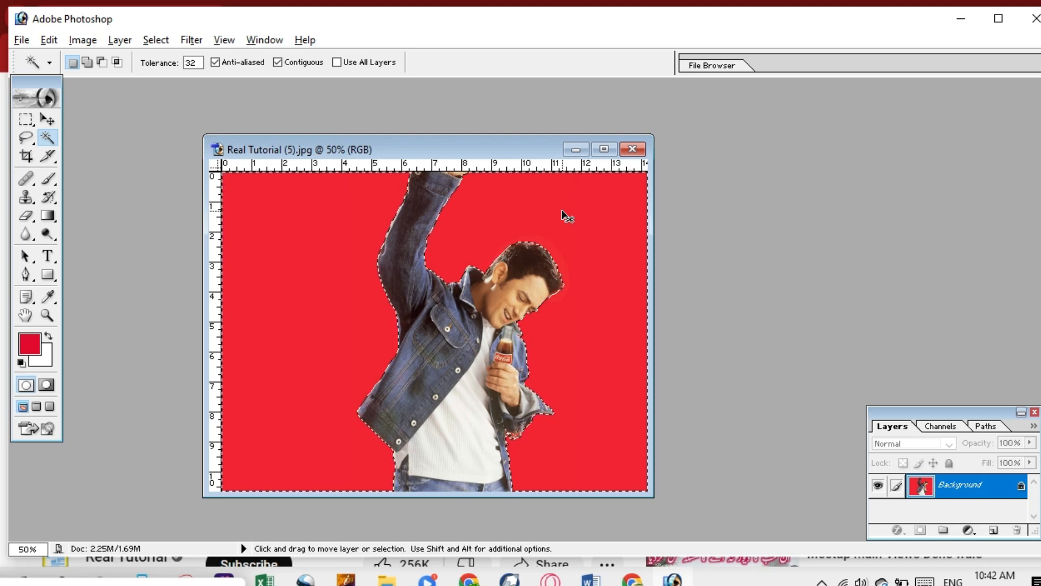
key(ctrl+d)
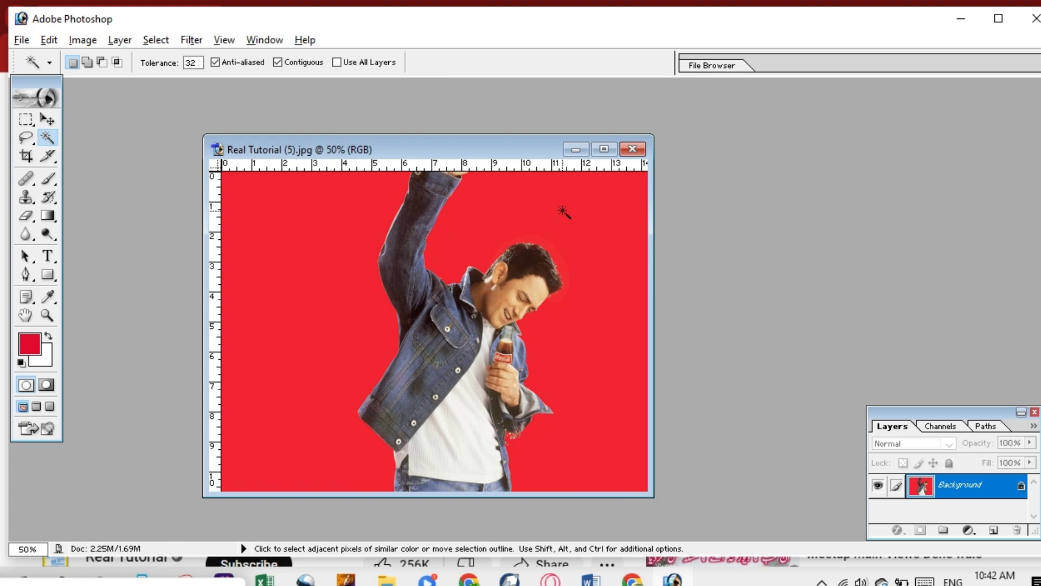
Set the Magic Wand tolerance to 5 and select the thin red halo around the man's hair
click(199, 63)
key(BackSpace)
key(BackSpace)
text(5)
click(568, 276)
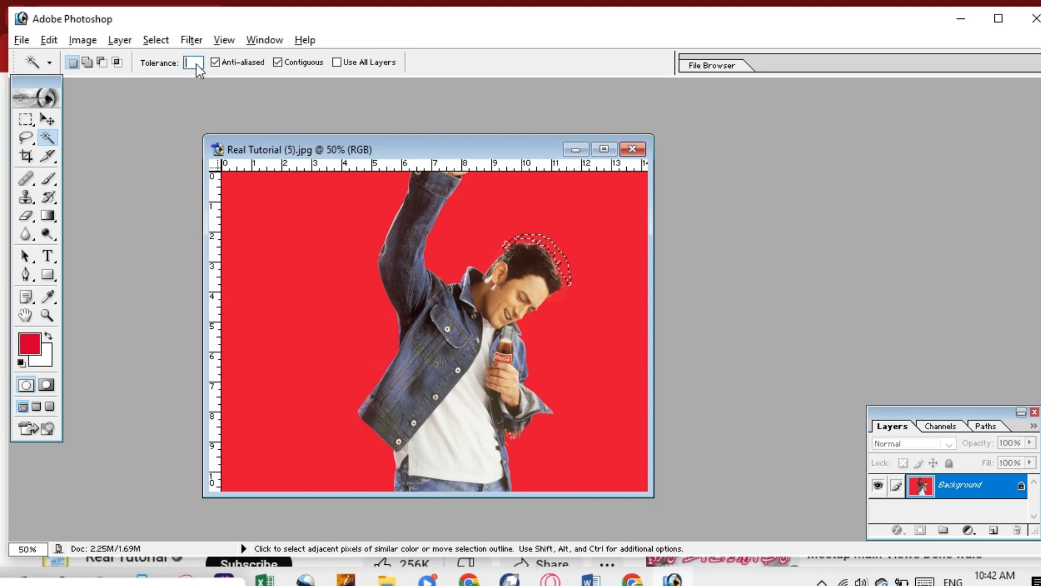
Set the Magic Wand tolerance to 100 and select the red background on both sides of the man
text(100)
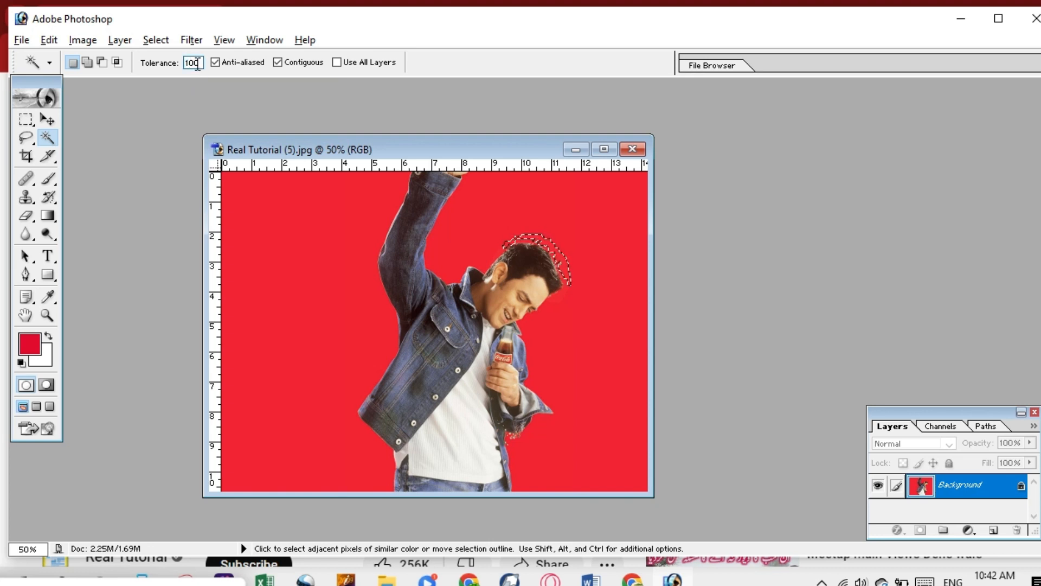
click(299, 212)
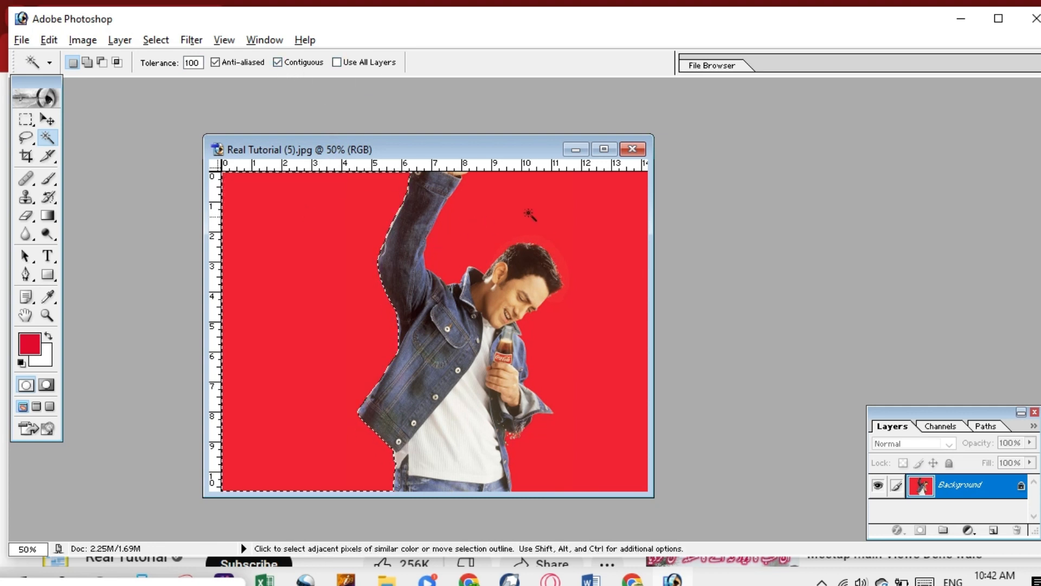
shift+click(548, 199)
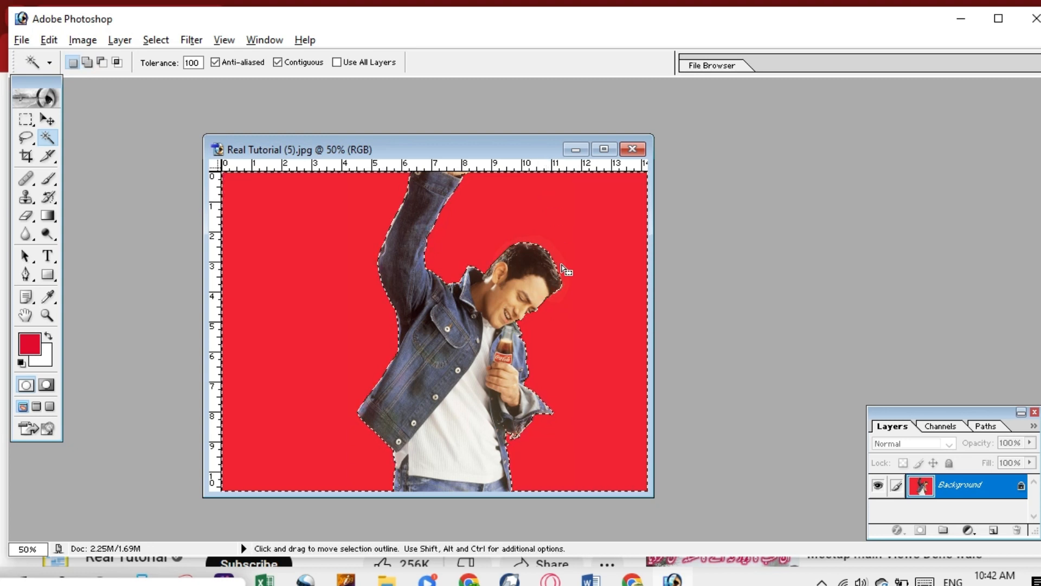
key(ctrl+plus)
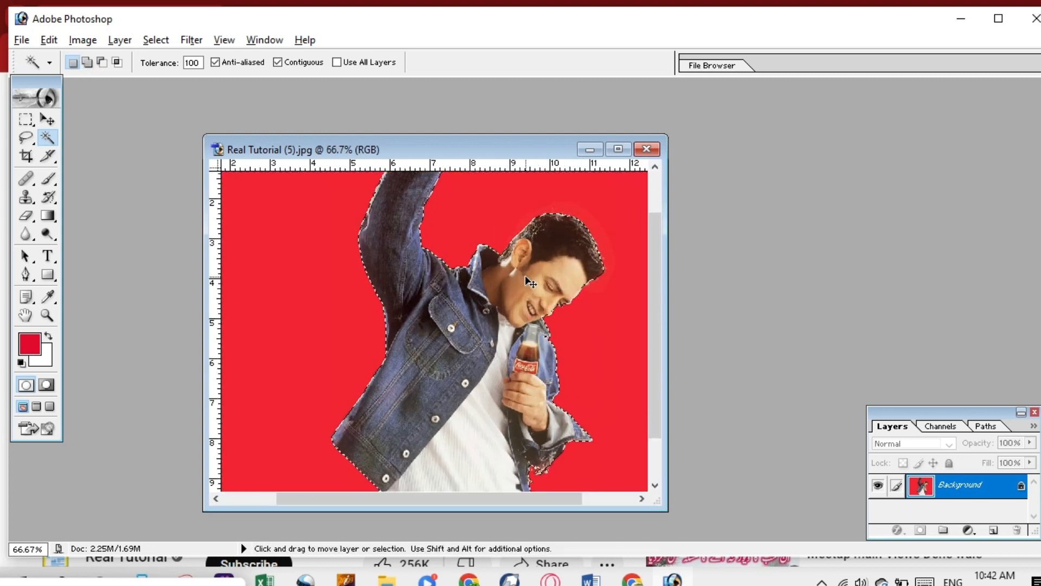
key(ctrl+plus)
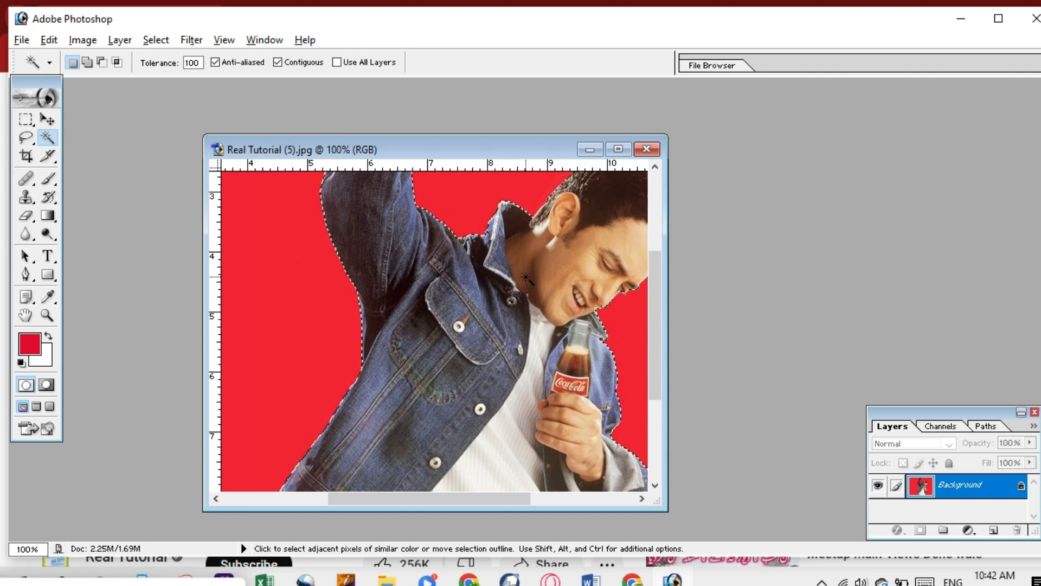
key(ctrl+minus)
key(ctrl+minus)
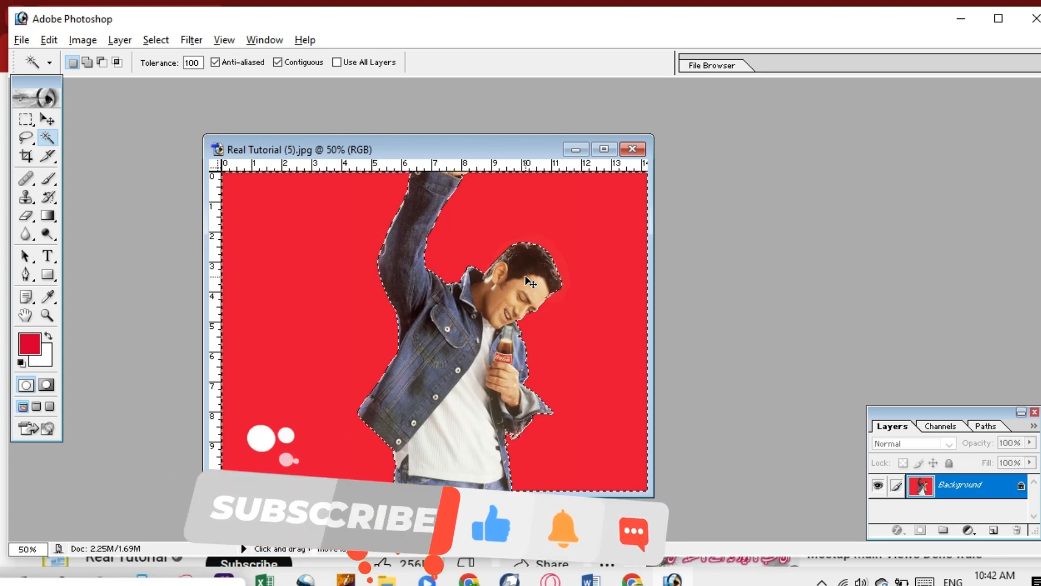
key(ctrl+minus)
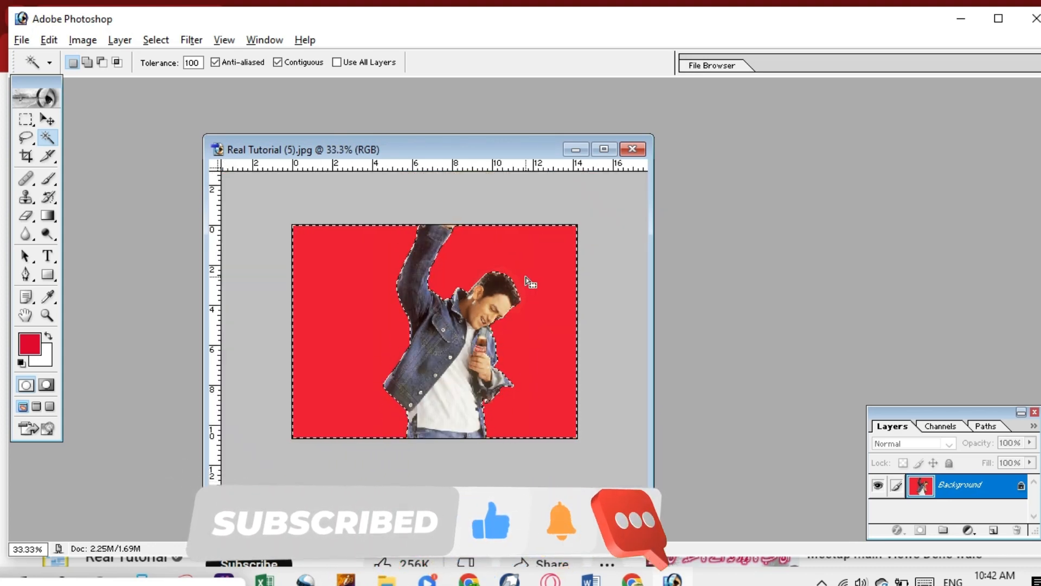
key(ctrl+0)
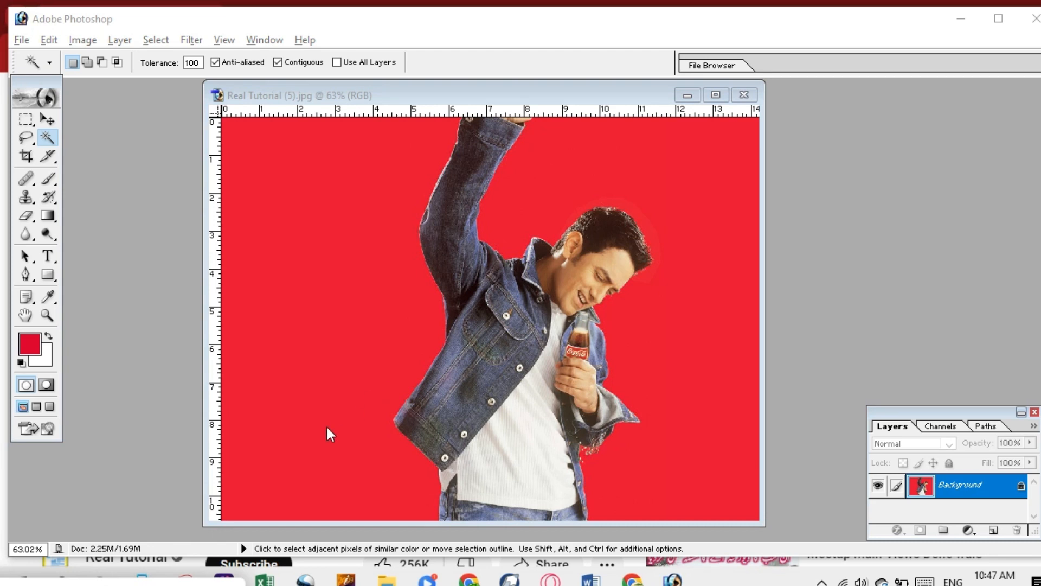
click(398, 331)
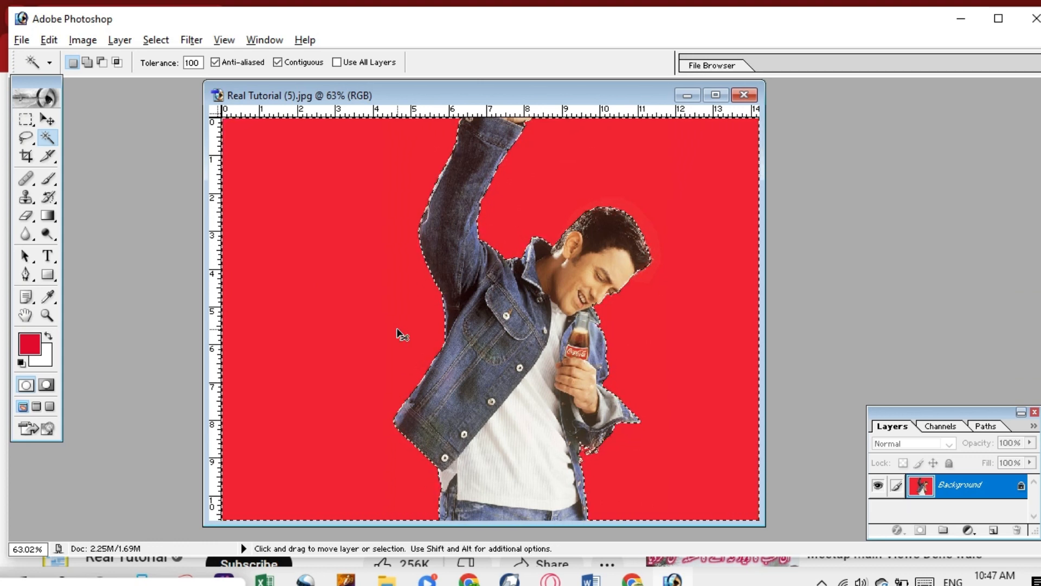
Change the Magic Wand tolerance to 50 and reselect the red background on both sides of the man
key(ctrl+d)
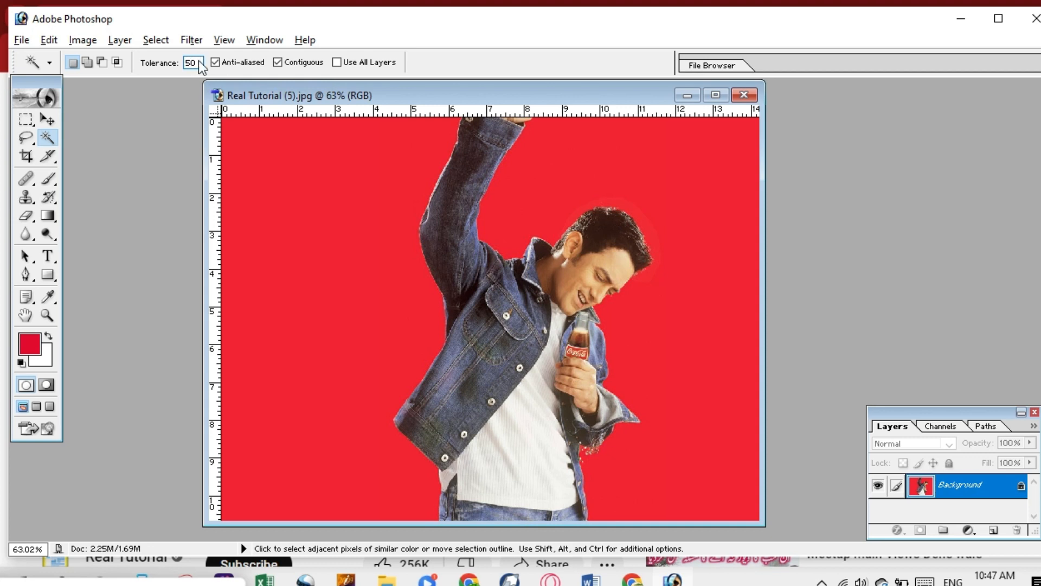
click(300, 173)
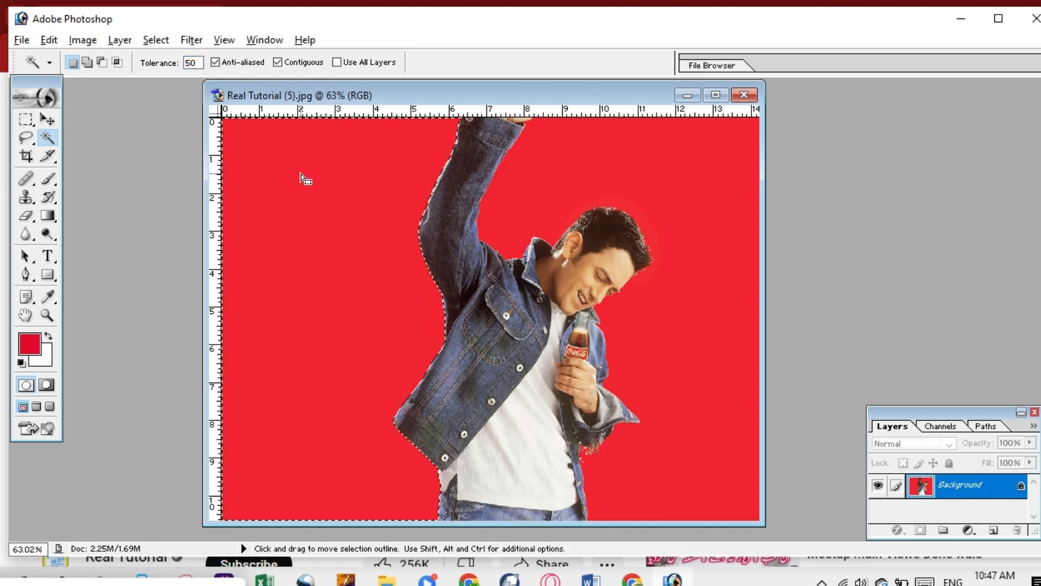
key(shift)
shift+click(703, 155)
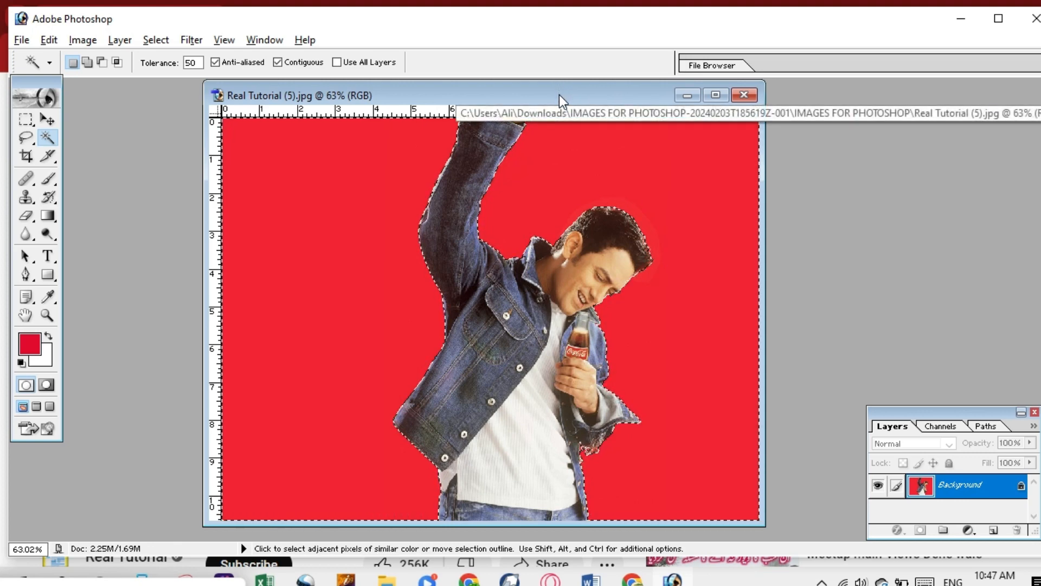
Shift the image window toward the toolbox, bring the Layers palette up beside the image, and clear the selection
drag(556, 95, 487, 98)
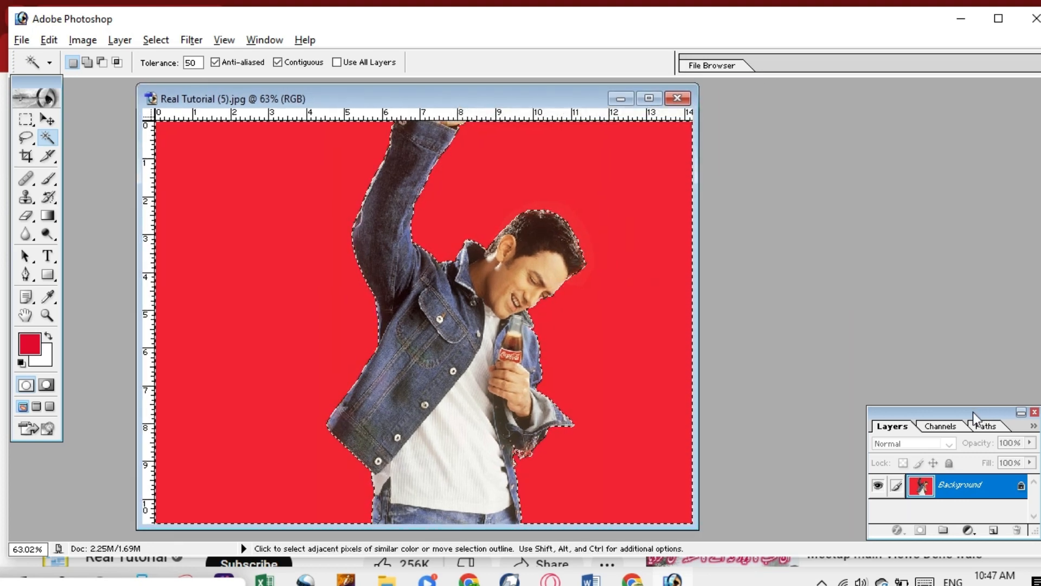
drag(909, 413, 858, 158)
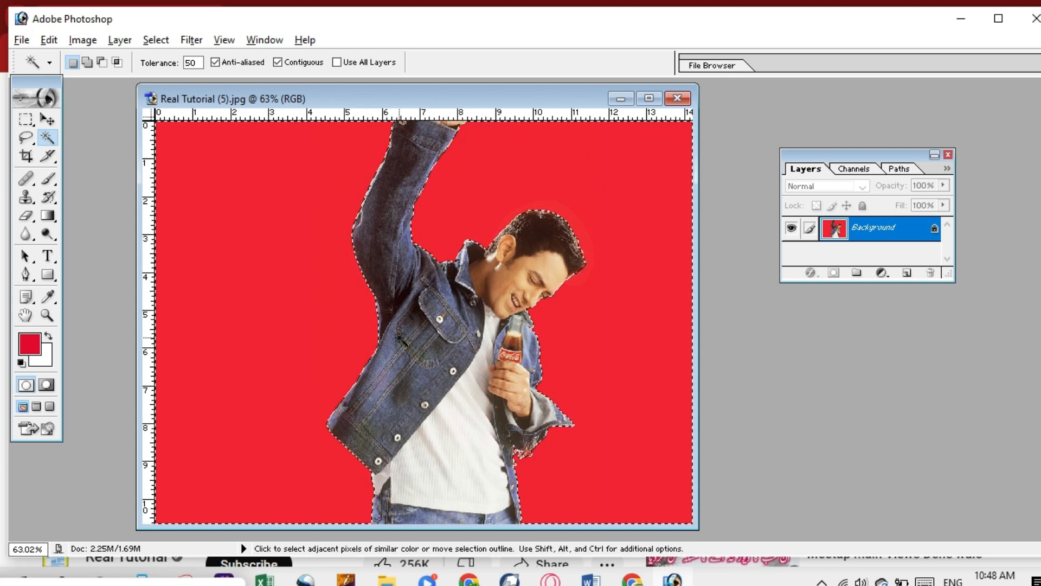
key(ctrl+d)
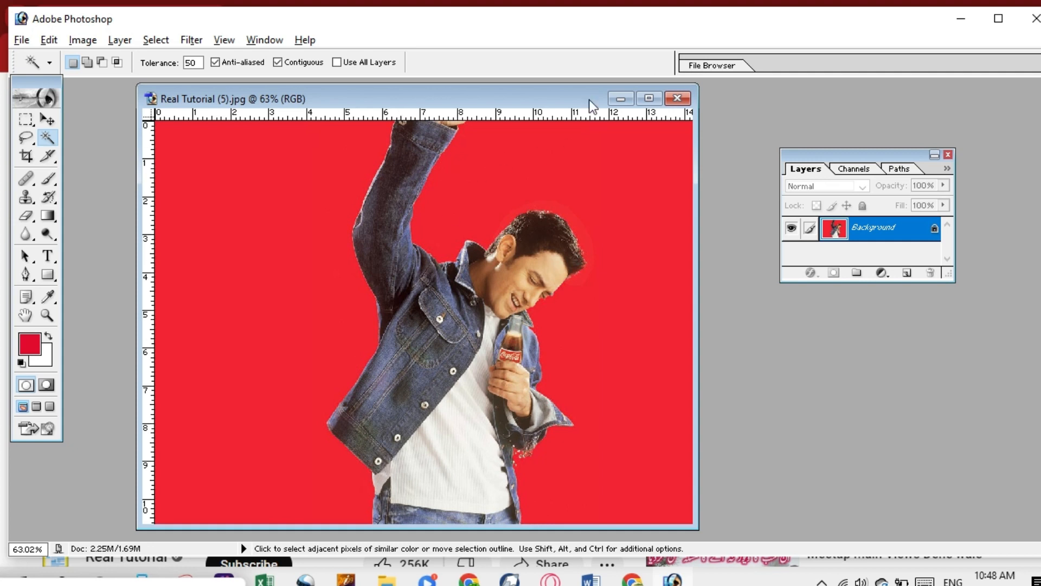
Duplicate the image as "Real Tutorial (5) copy" and move the copy's window lower over the original
right_click(421, 95)
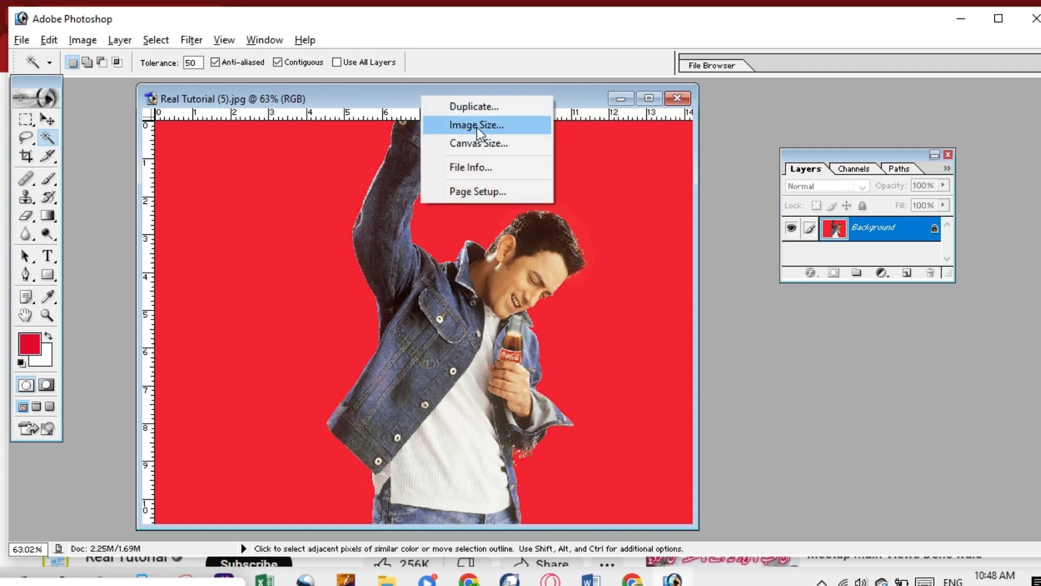
click(483, 110)
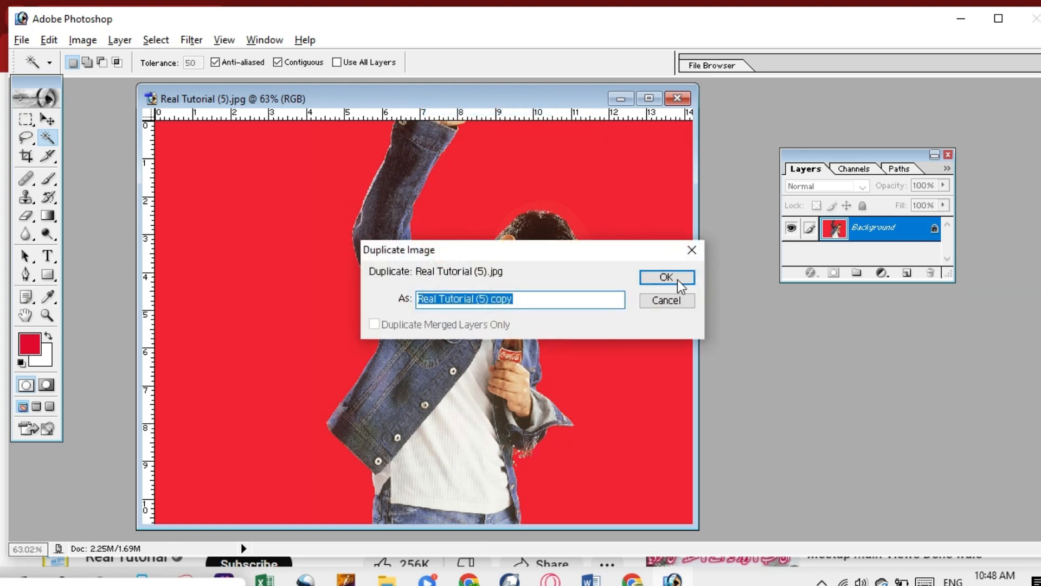
click(667, 279)
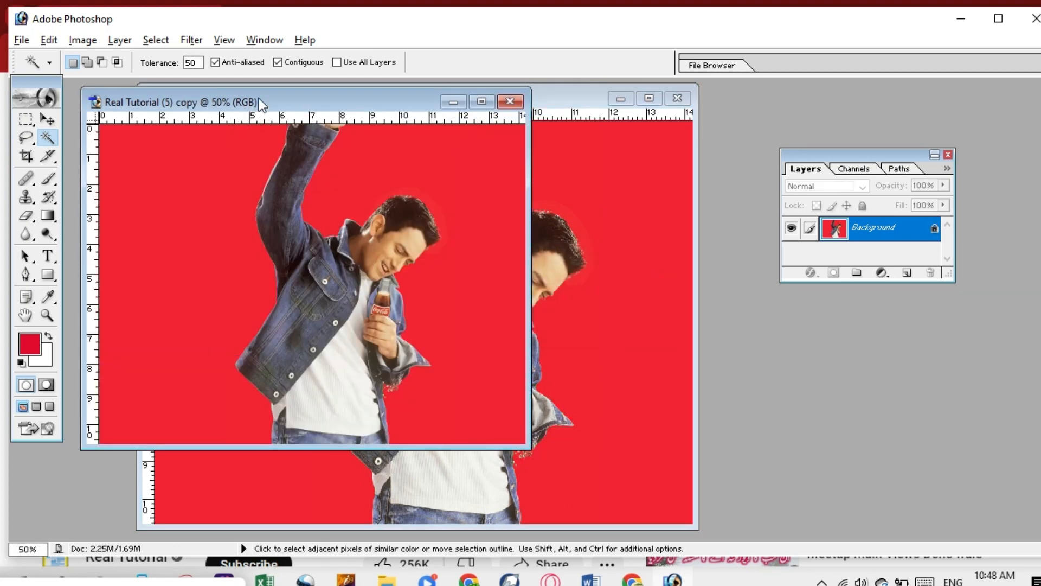
drag(280, 99, 389, 207)
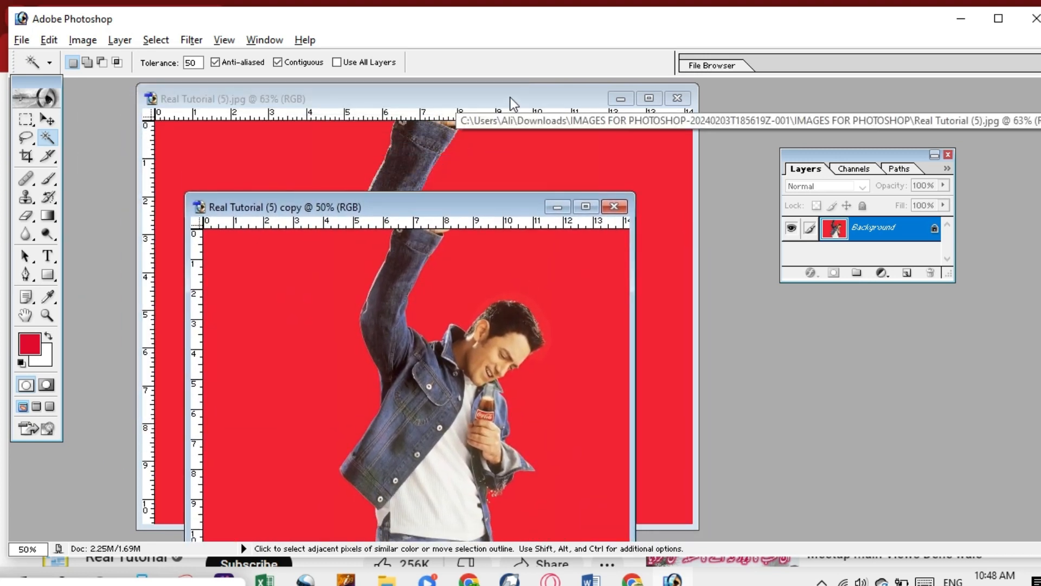
Close the original Real Tutorial (5).jpg without saving and move the copy's window up in the workspace
click(677, 98)
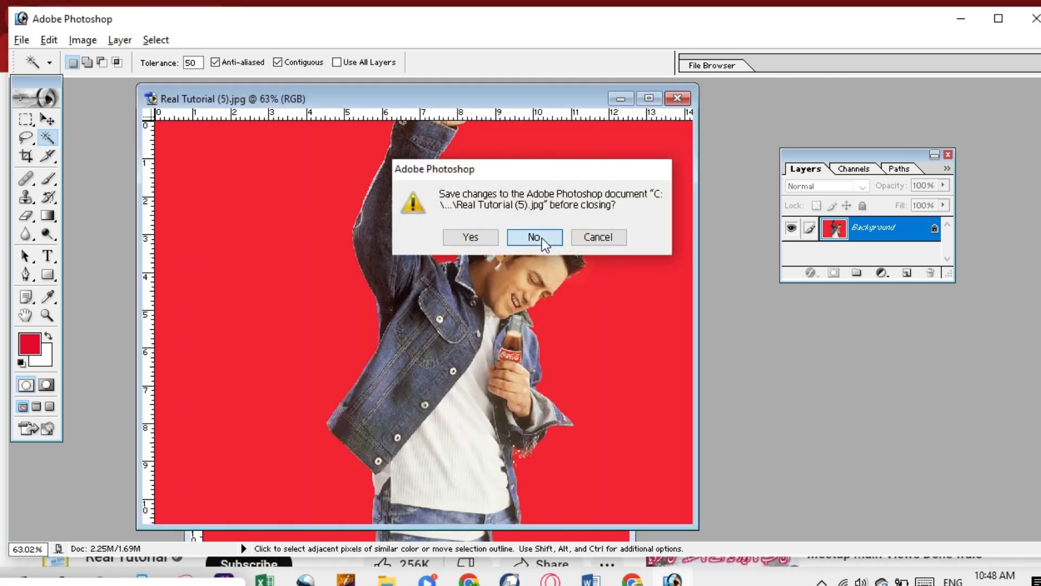
click(541, 239)
drag(473, 203, 486, 109)
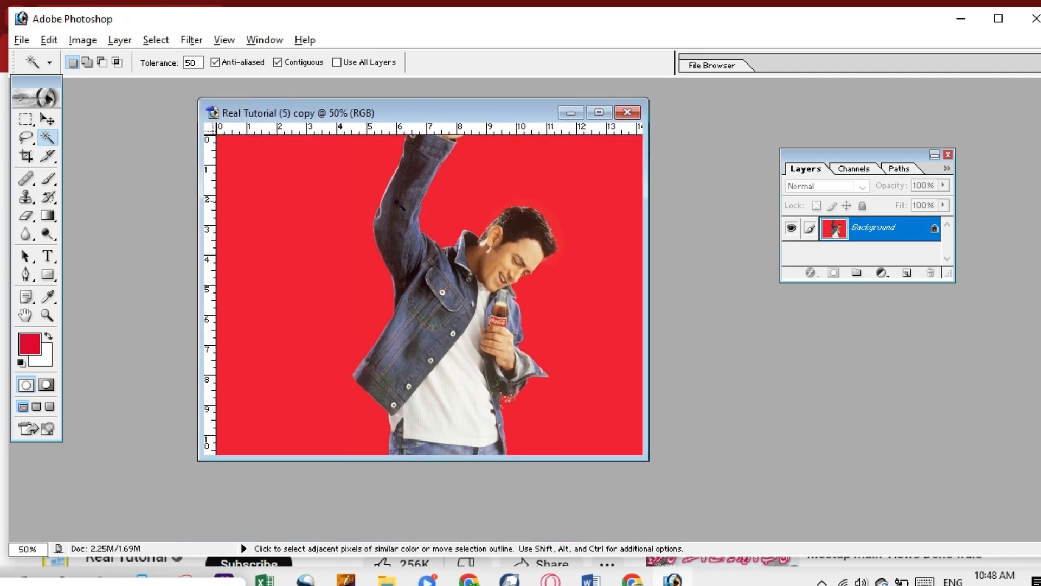
Select the red areas on both sides of the man with the Magic Wand and delete them from the locked Background layer
click(304, 193)
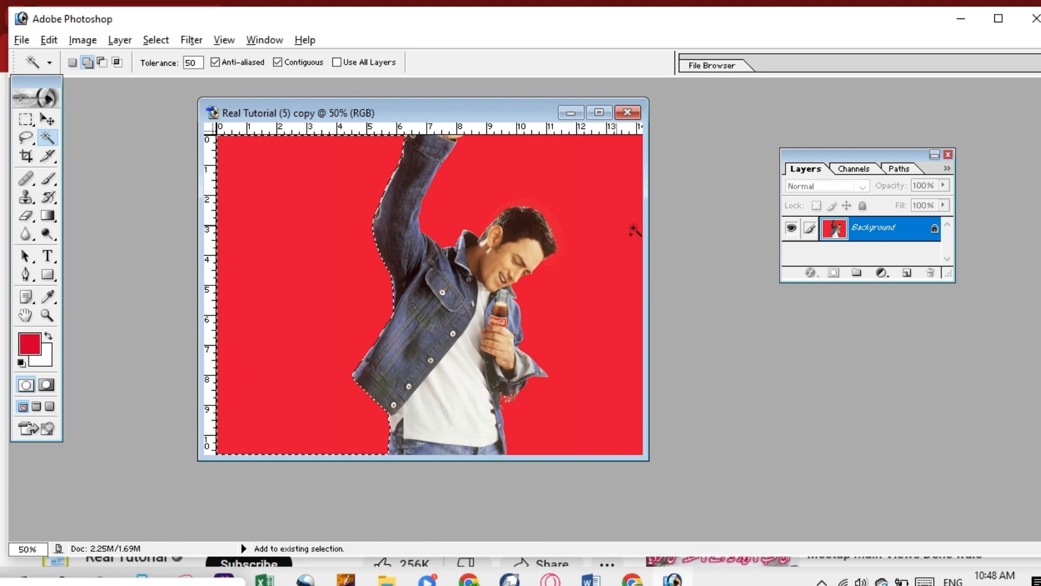
shift+click(584, 208)
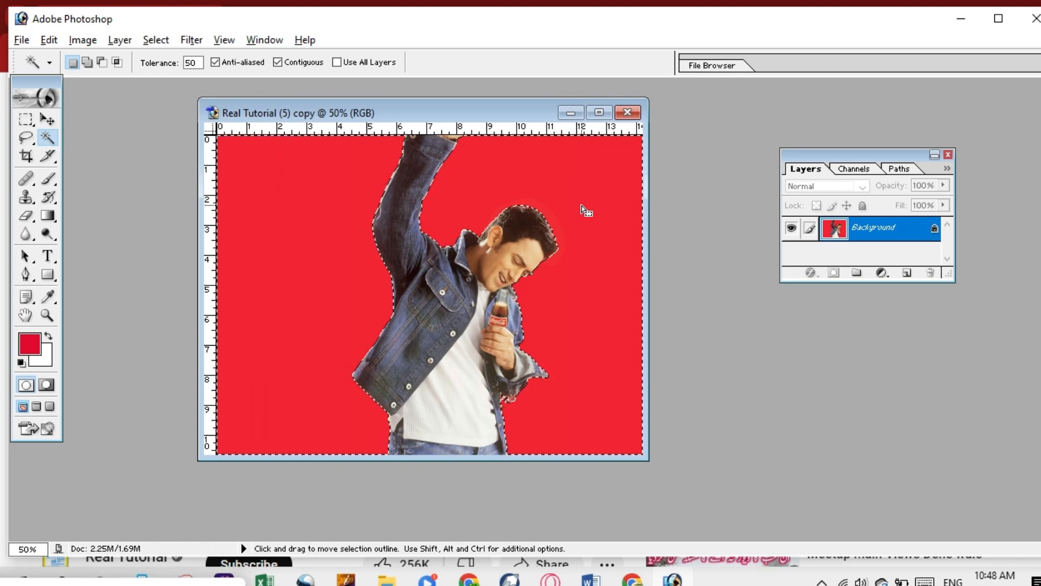
key(Delete)
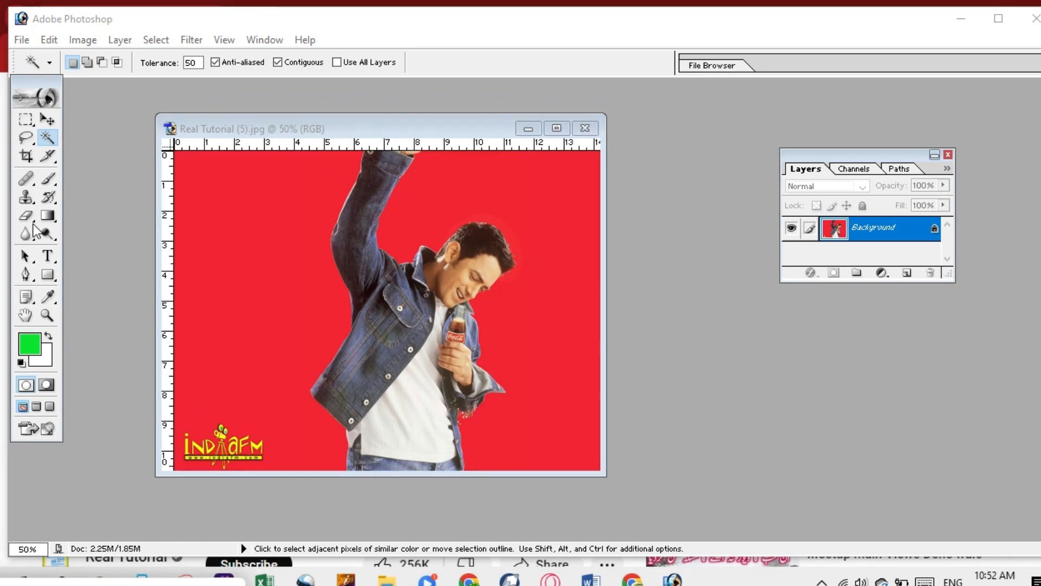
Select a thin strip of plain red background just above the INDIAFM logo with the Rectangular Marquee tool
click(26, 115)
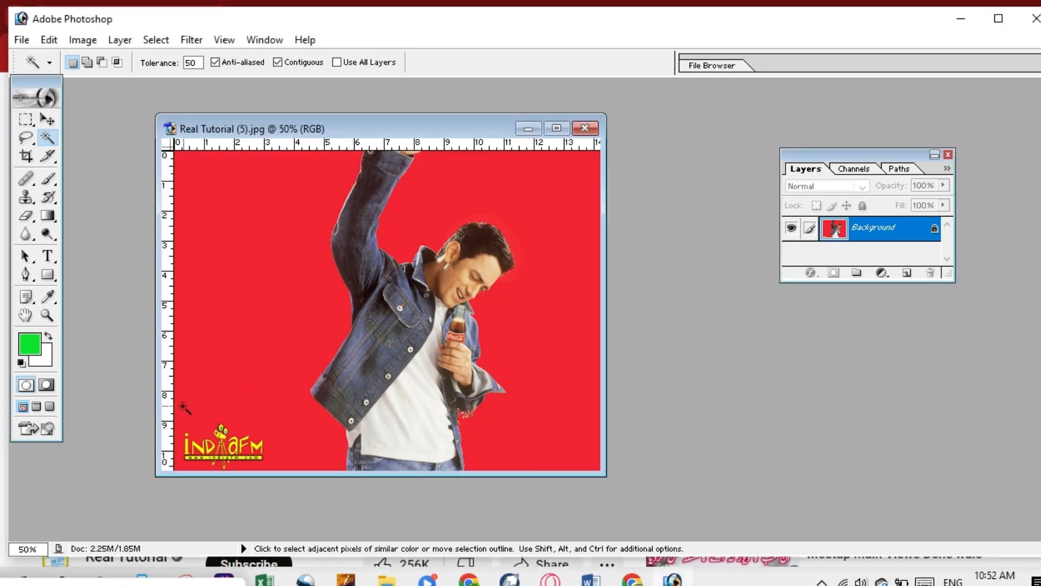
click(26, 120)
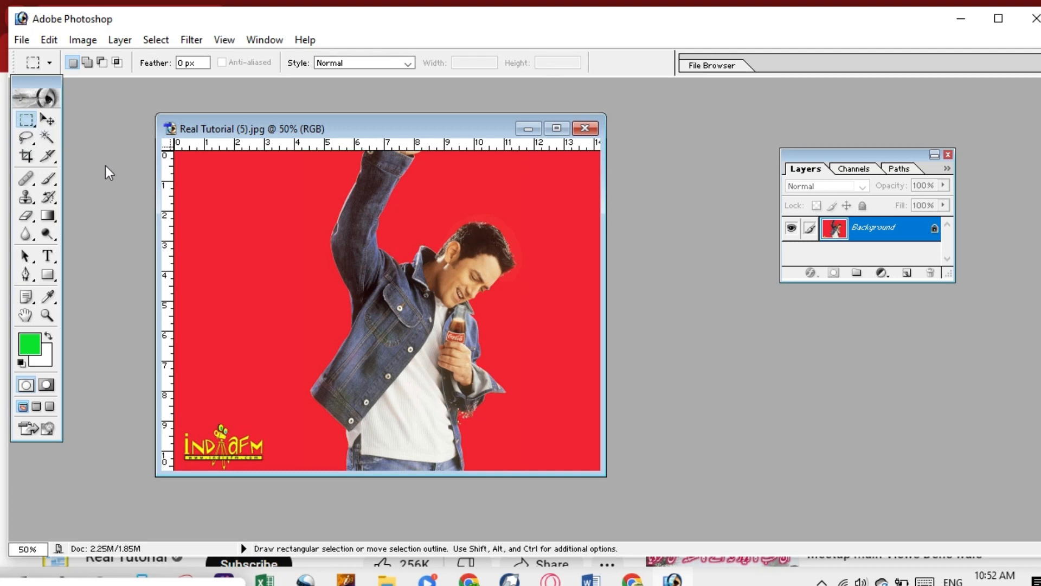
right_click(33, 127)
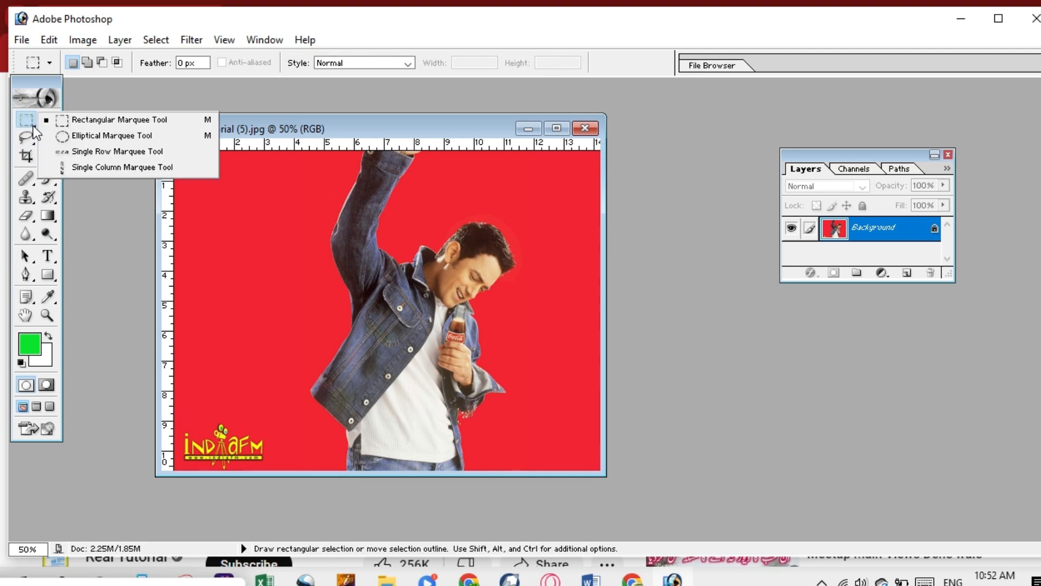
click(74, 125)
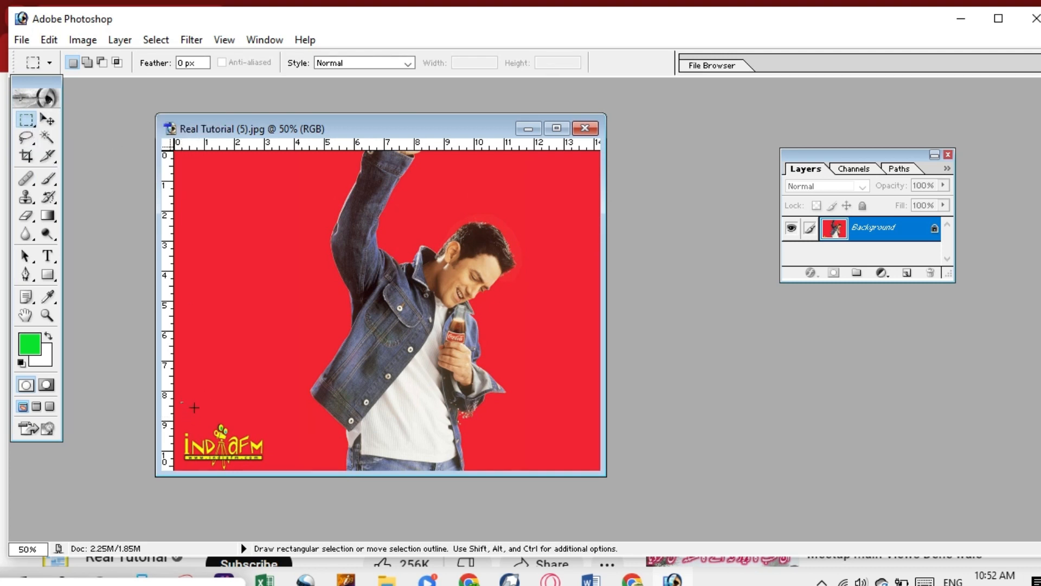
drag(274, 426, 180, 400)
Free-transform the selected red strip down to the image's lower edge, about 296% height, to cover the logo, and clear the selection
key(ctrl+t)
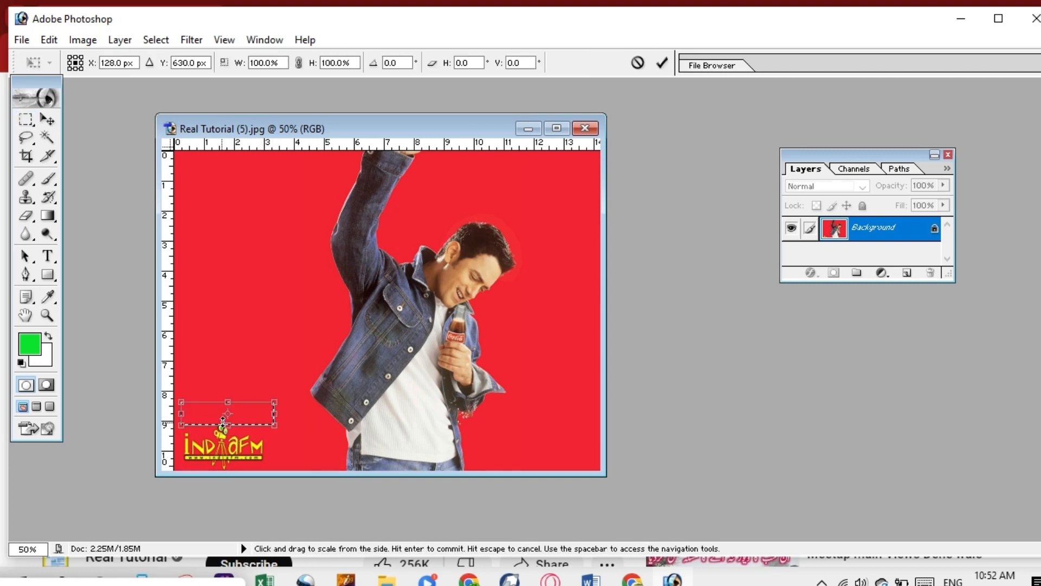
drag(226, 426, 226, 469)
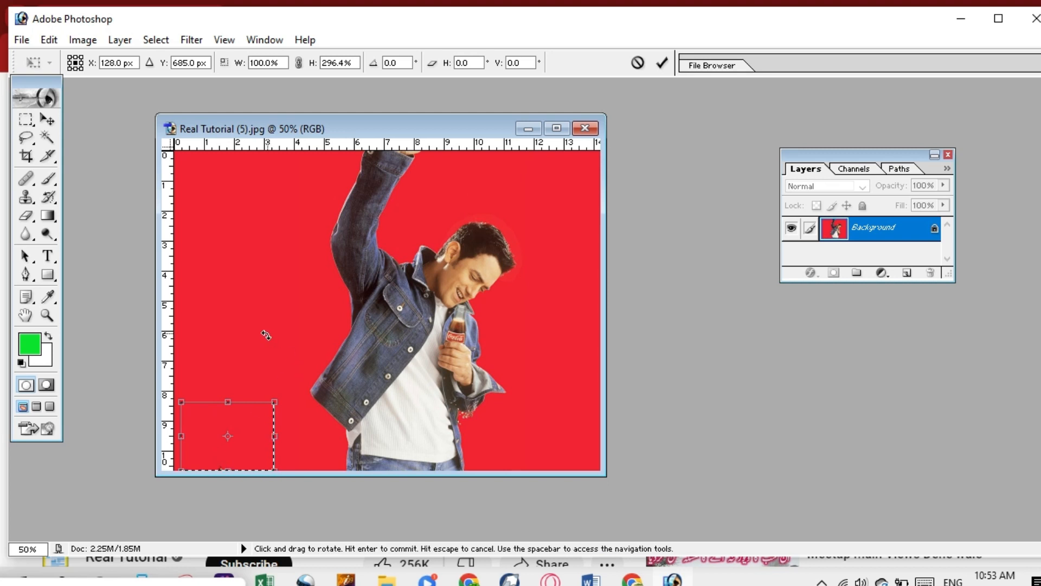
key(Return)
click(267, 334)
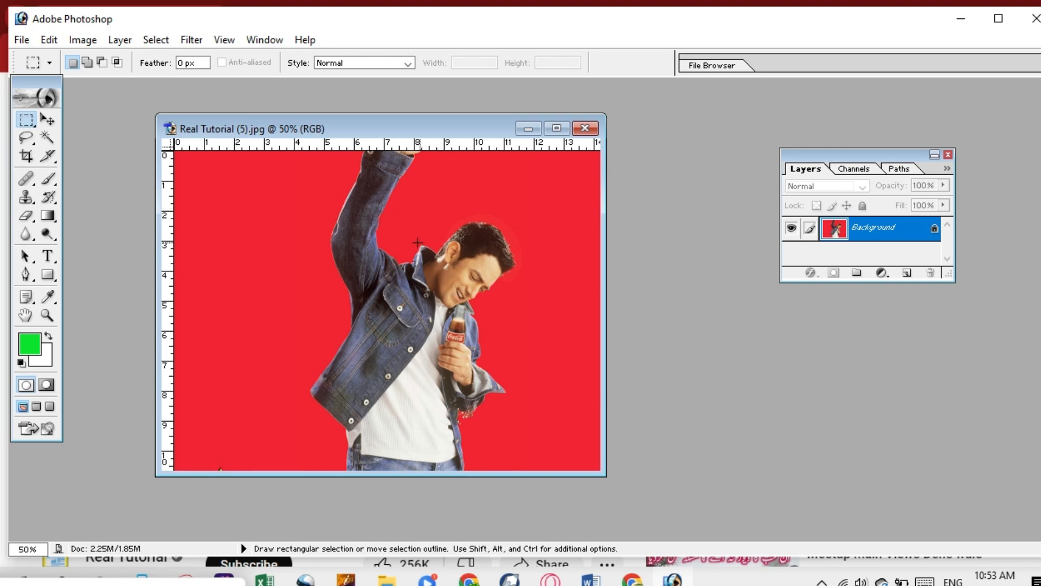
Duplicate the cleaned image as "Real Tutorial (5) copy" and place the copy's window directly over the original
right_click(372, 128)
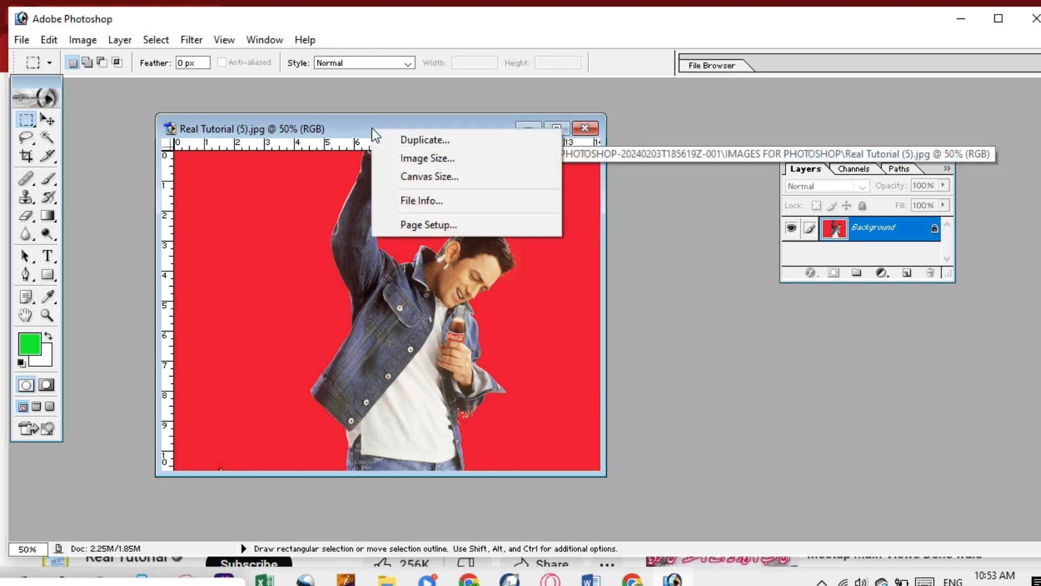
click(411, 139)
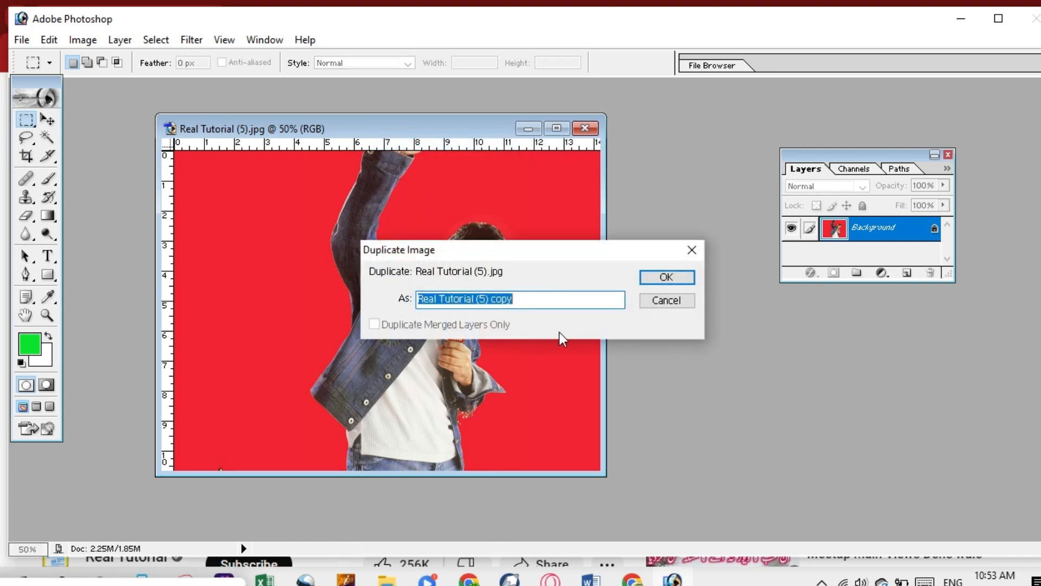
click(666, 277)
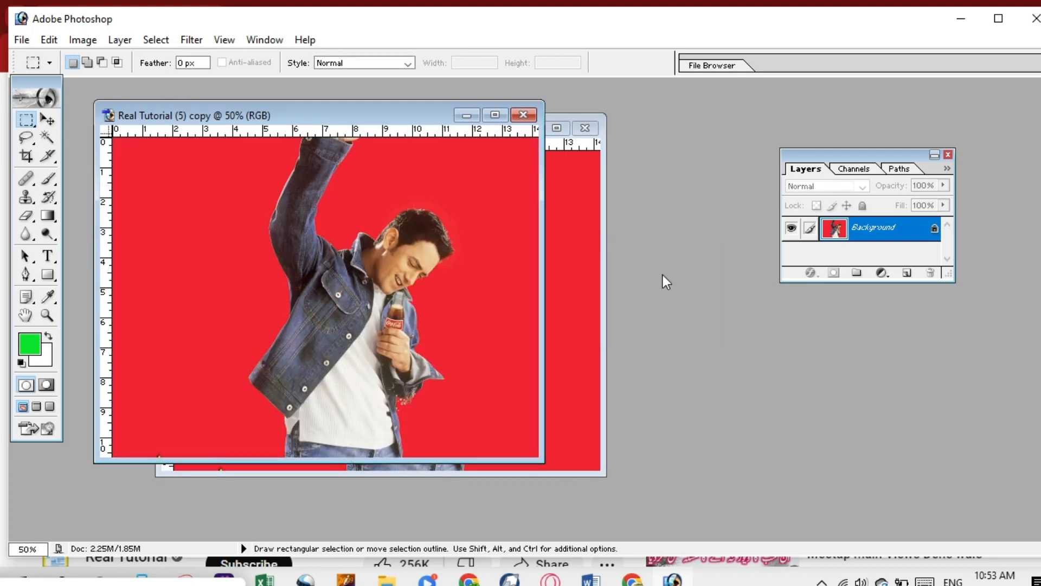
drag(402, 116, 465, 128)
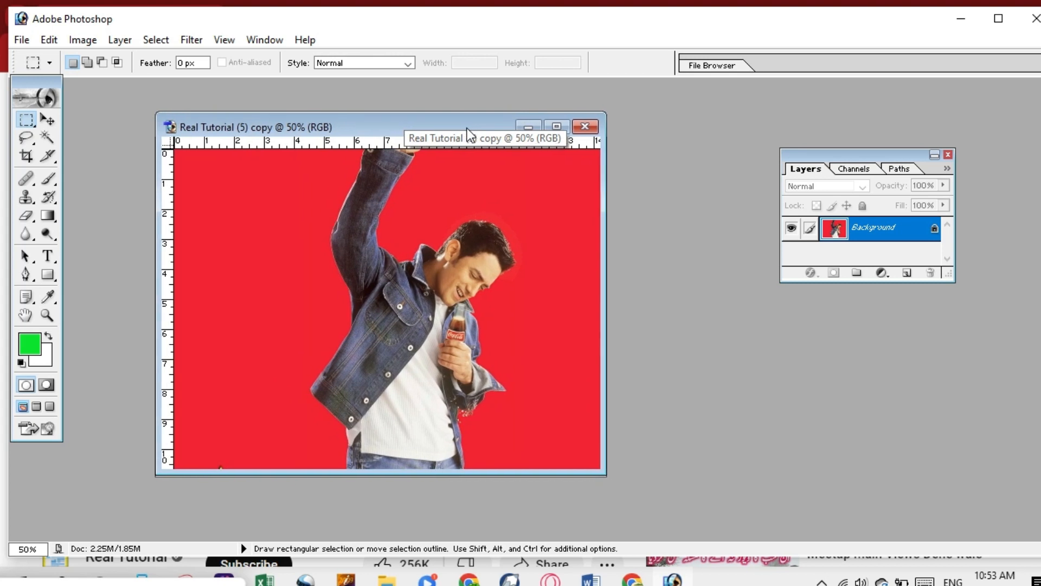
Duplicate the Background layer as "Background copy" and delete the locked Background layer
right_click(873, 235)
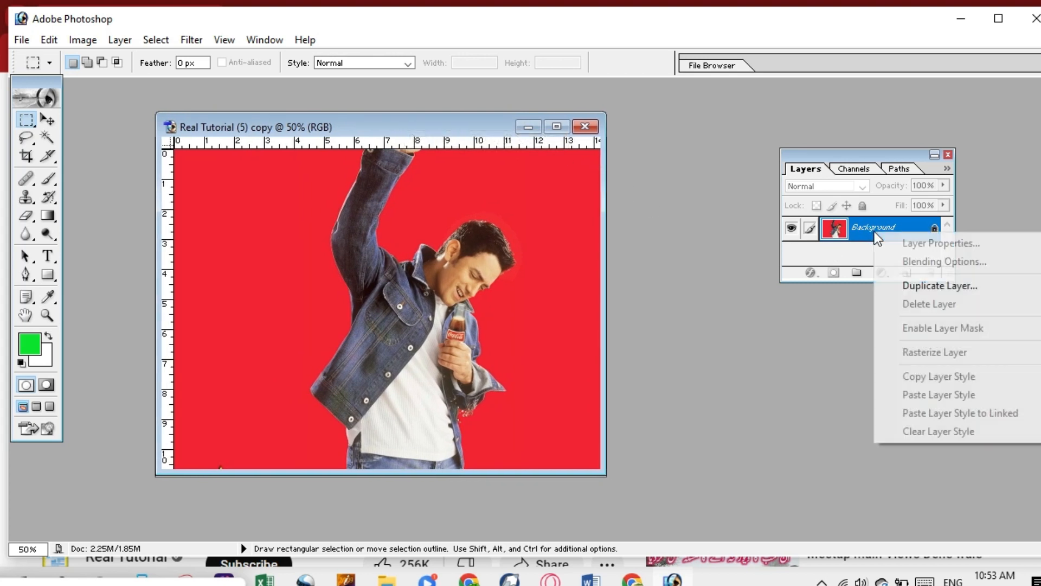
click(916, 287)
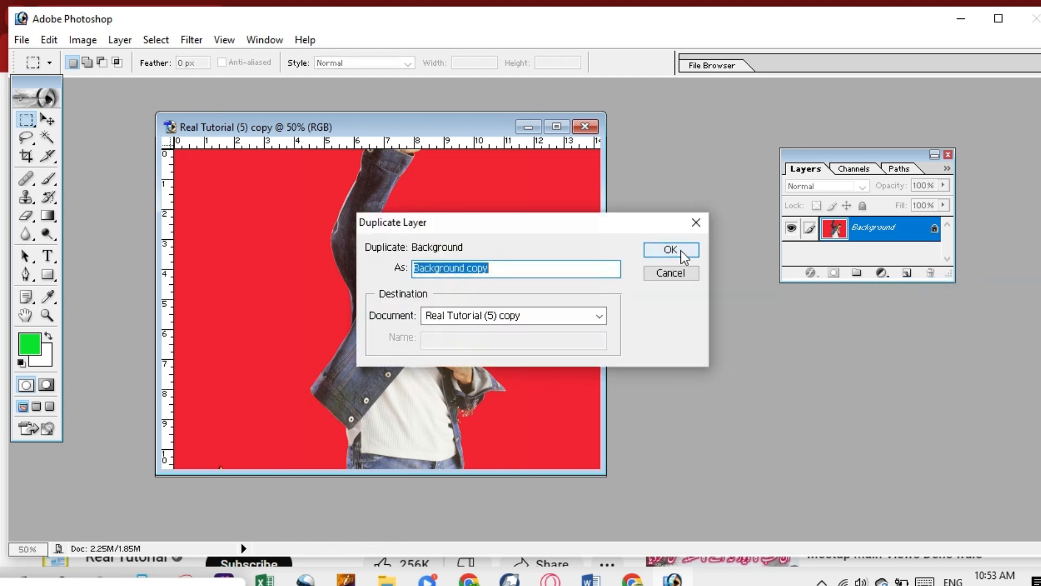
click(681, 249)
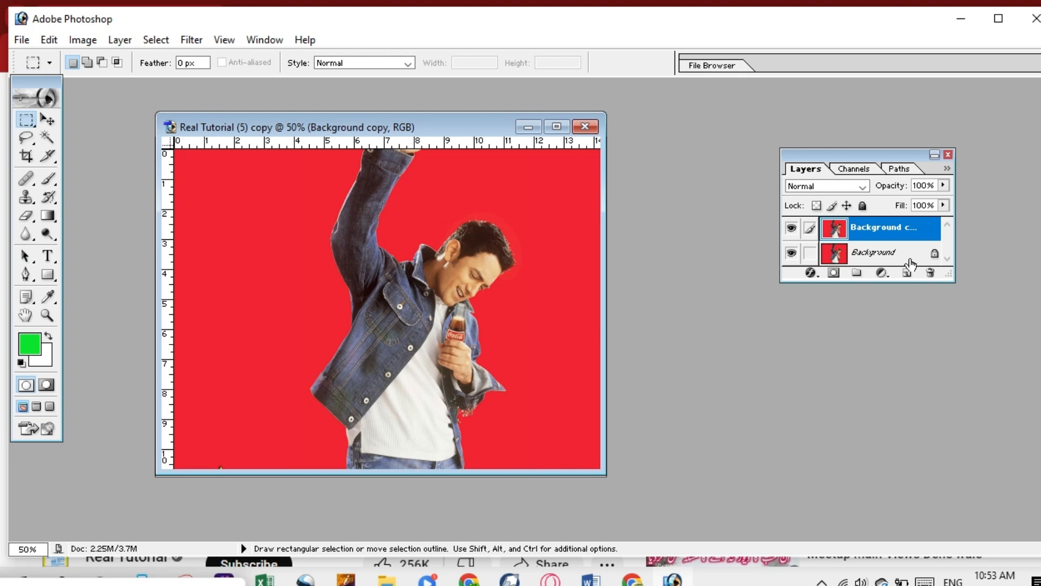
click(885, 257)
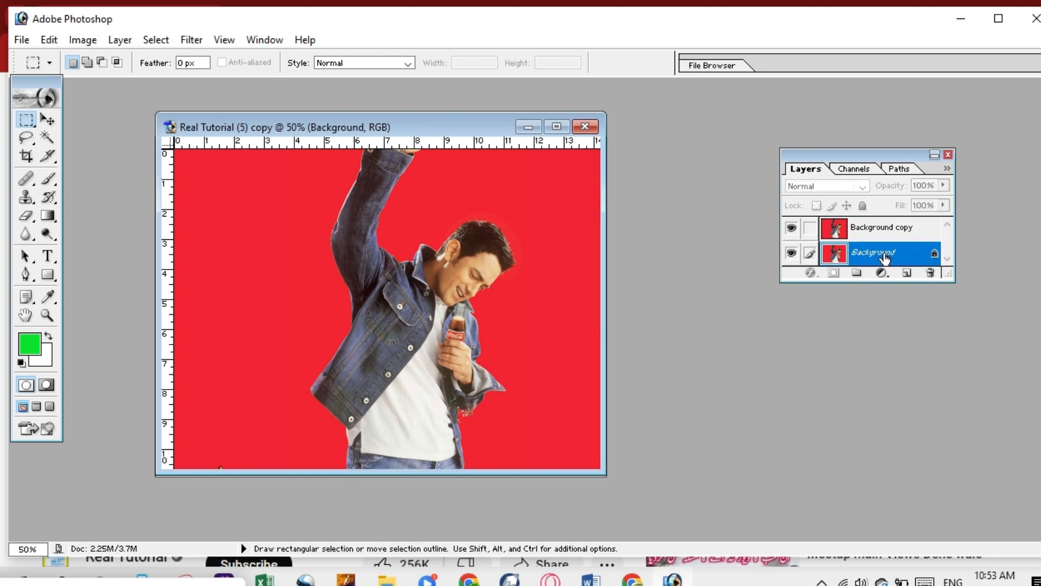
right_click(885, 257)
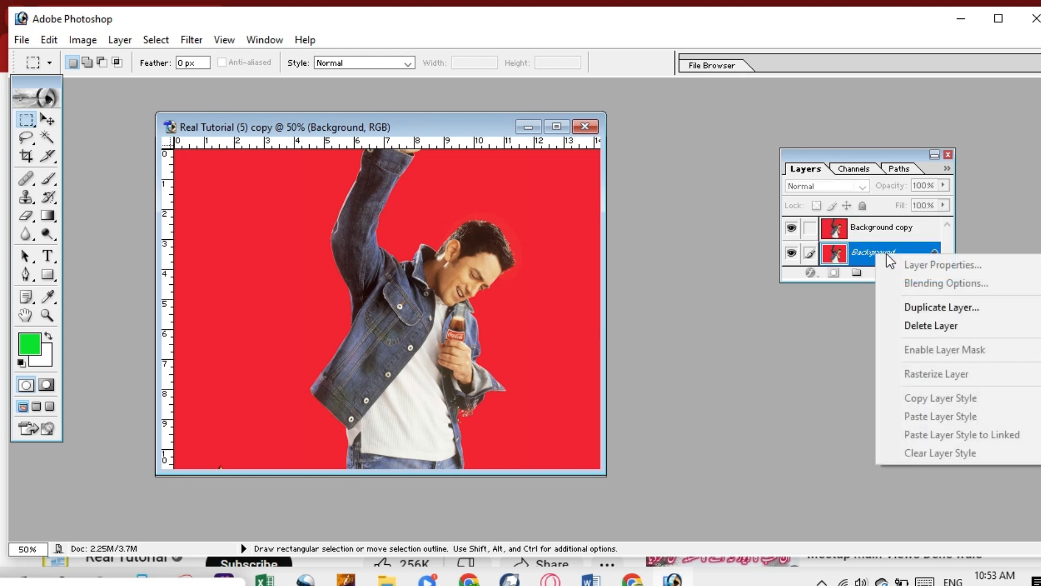
click(941, 325)
click(484, 239)
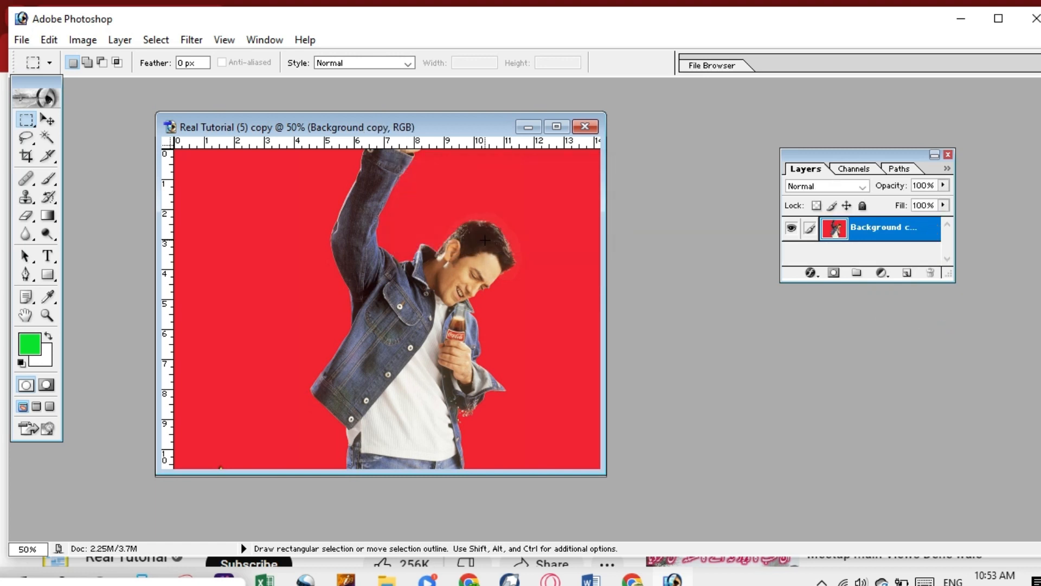
Select the red background on both sides of the man with the Magic Wand and delete it from the Background copy layer
click(47, 137)
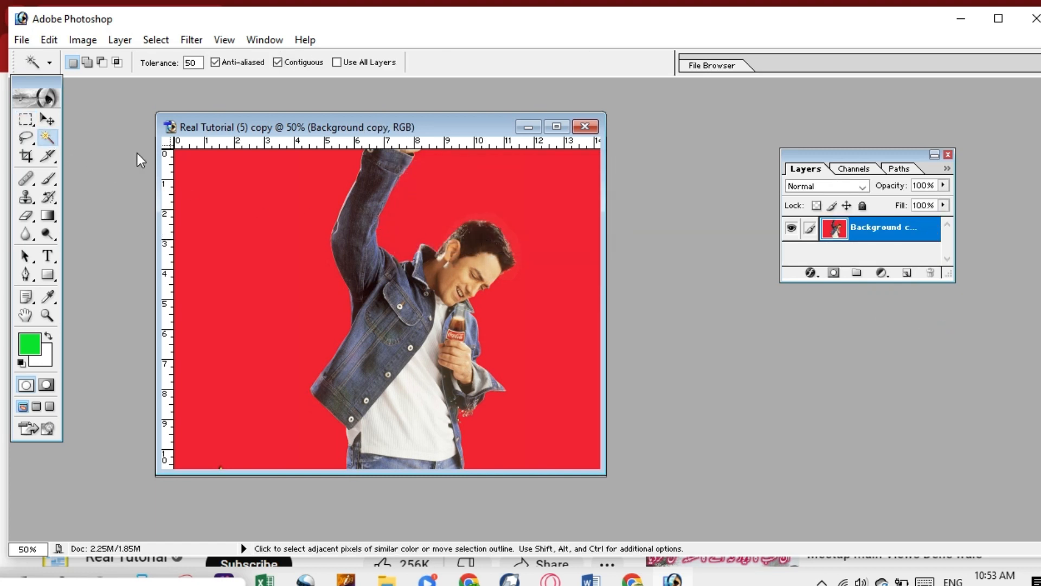
click(249, 232)
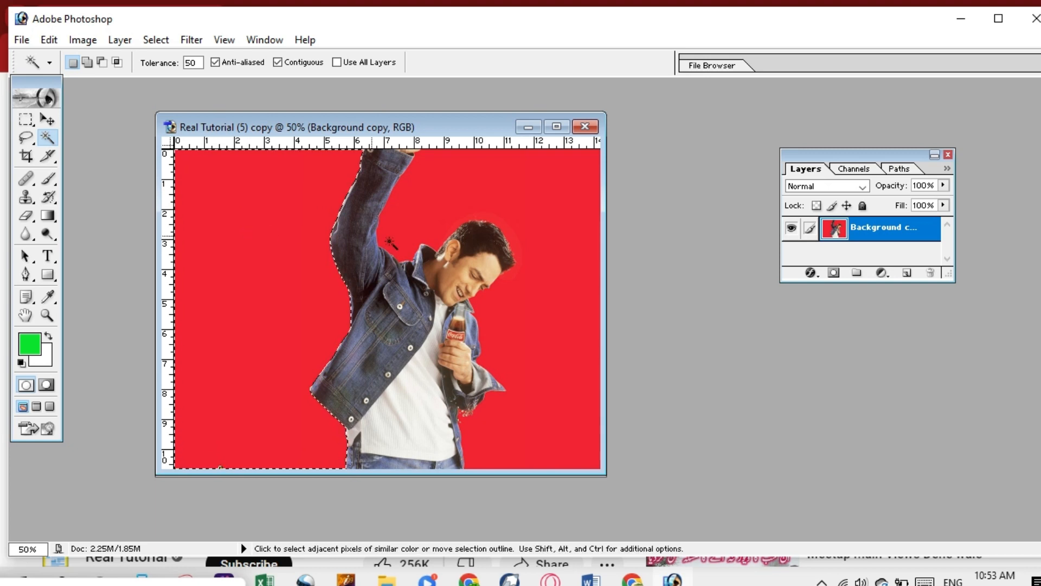
shift+click(541, 260)
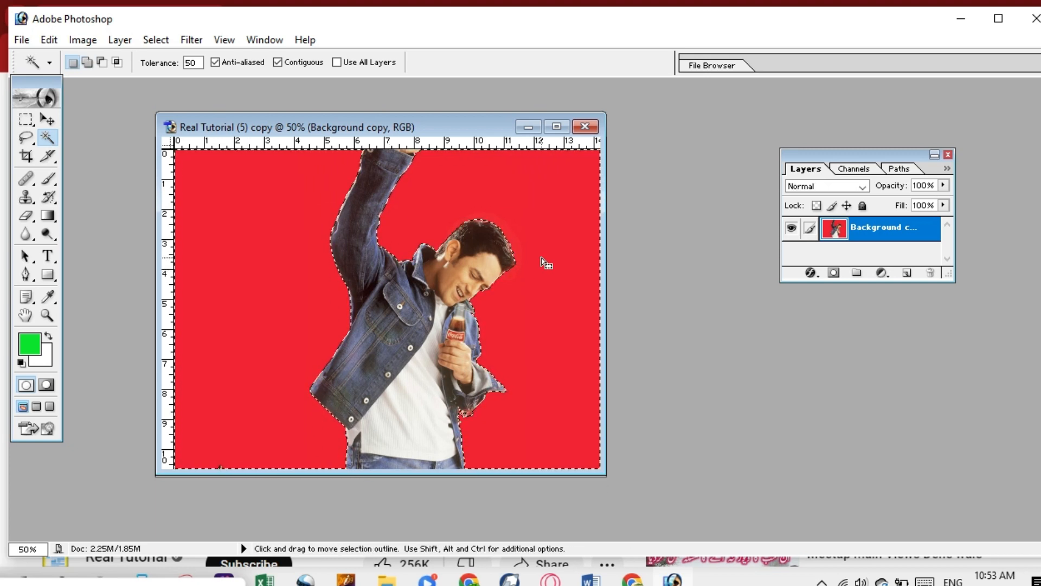
key(Delete)
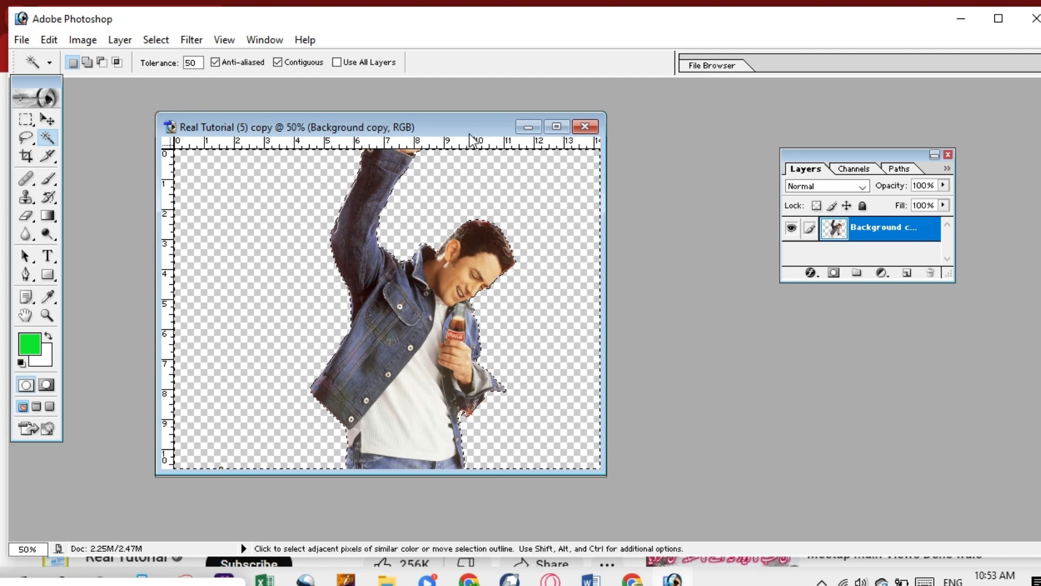
Close the original image behind the cutout without saving and move the cutout's window beside the toolbox
drag(463, 122, 470, 172)
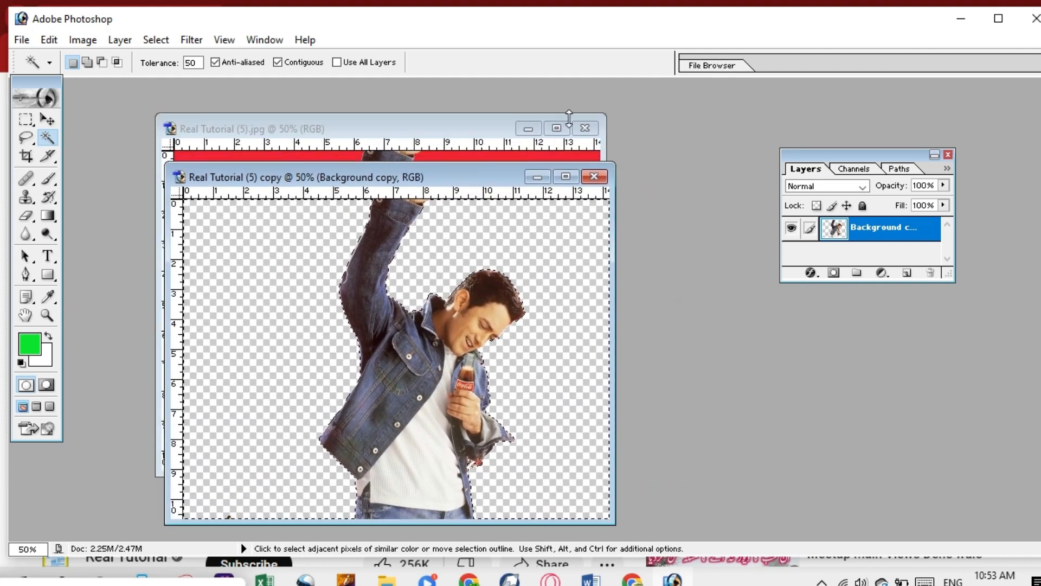
click(585, 128)
click(534, 236)
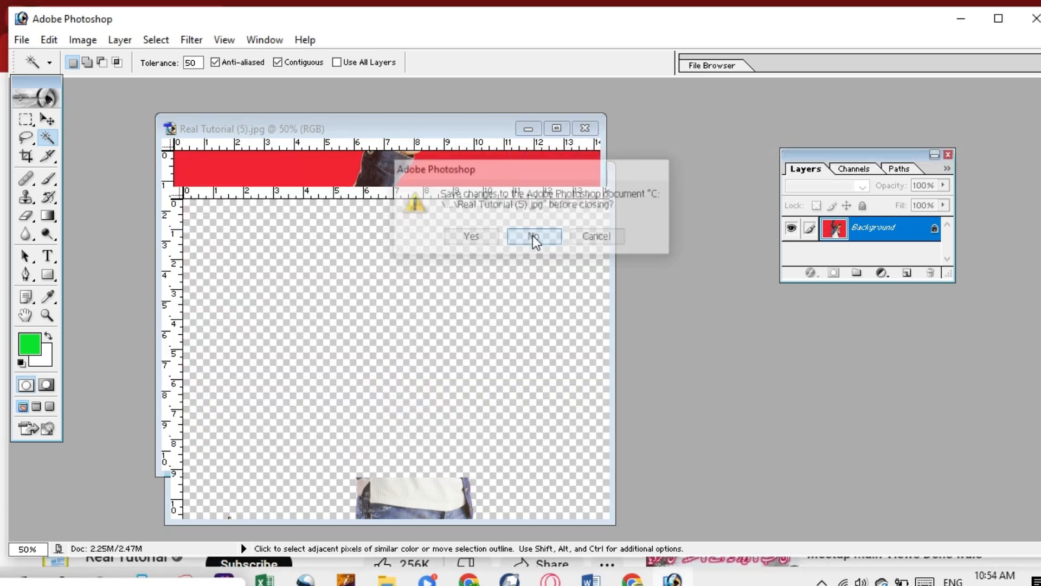
drag(460, 175, 359, 98)
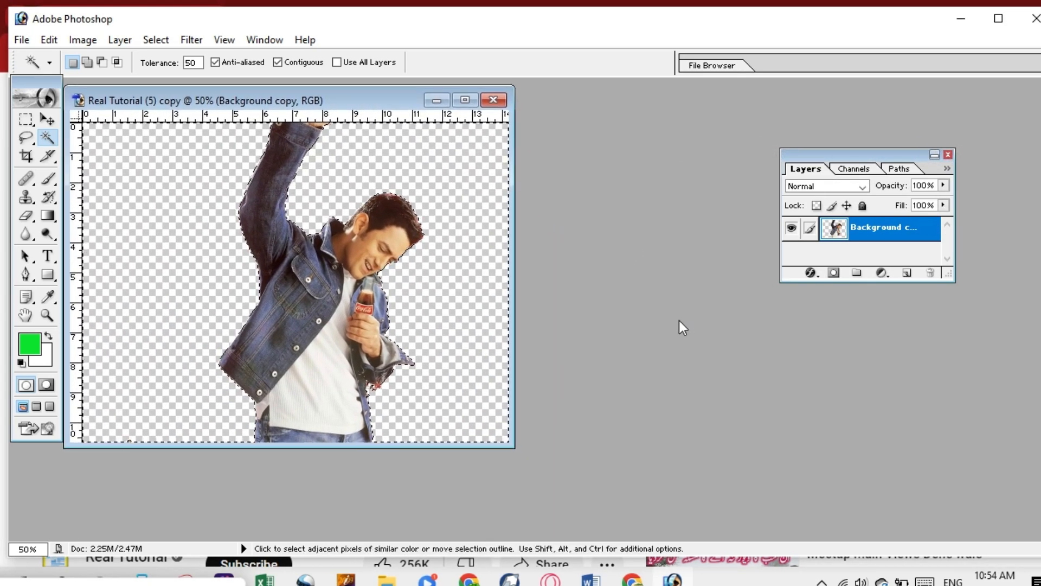
Start a Save for Web export of the cutout with the format set to PNG-24 with transparency
click(28, 41)
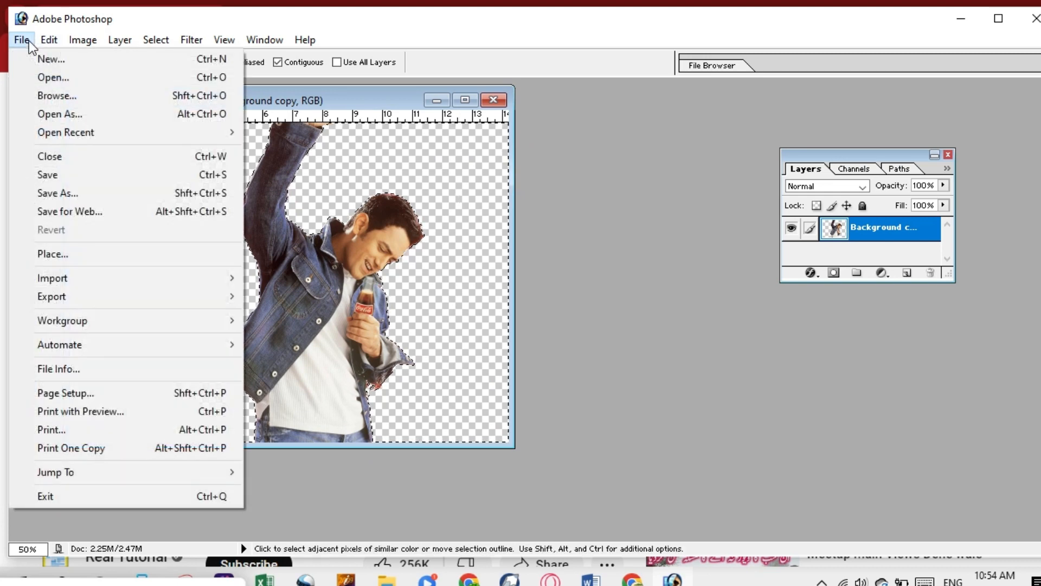
click(88, 215)
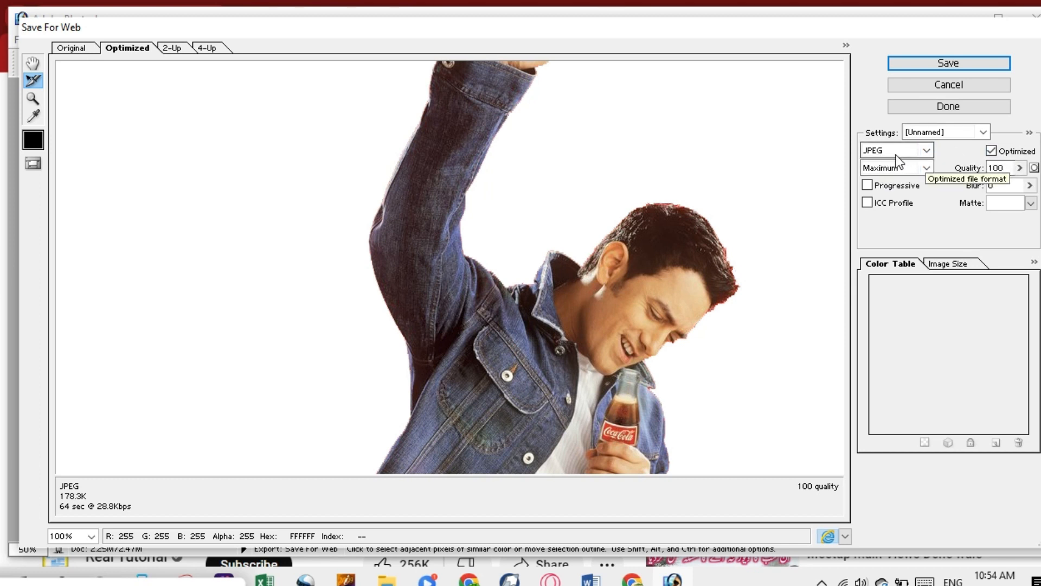
click(927, 151)
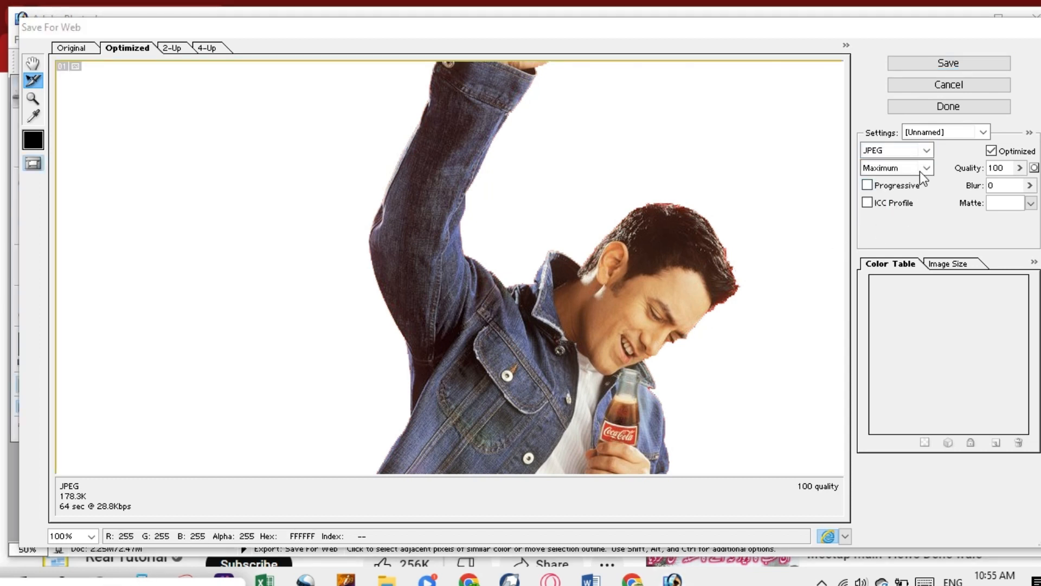
click(925, 151)
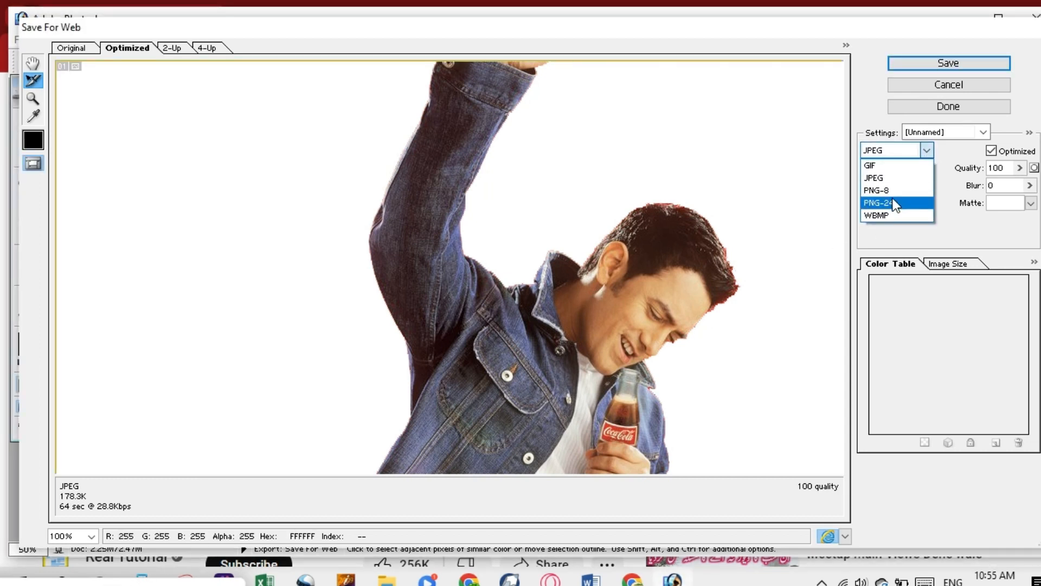
click(891, 203)
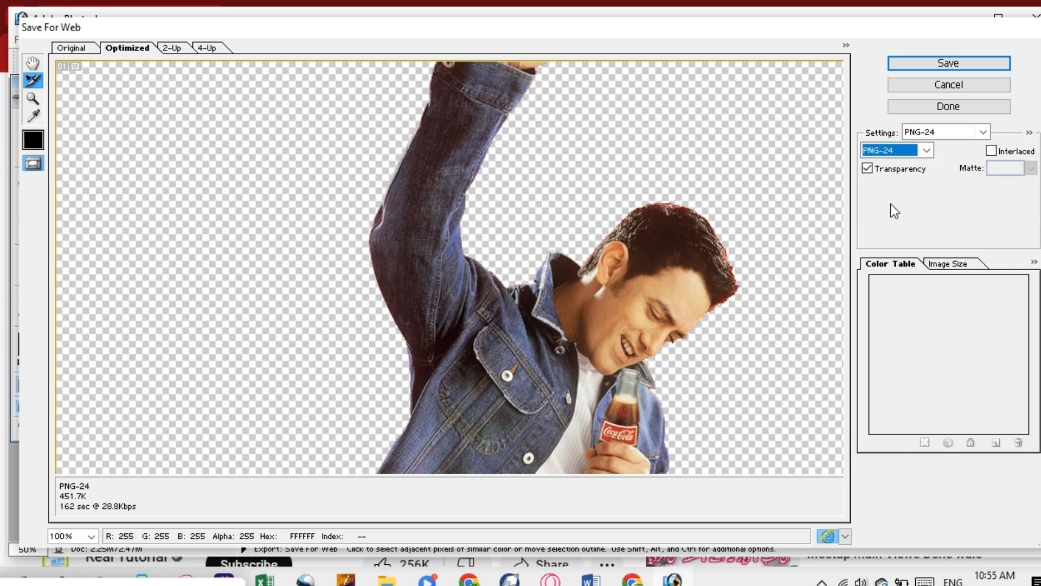
Save the optimized PNG to the Desktop under the file name nnn
click(949, 63)
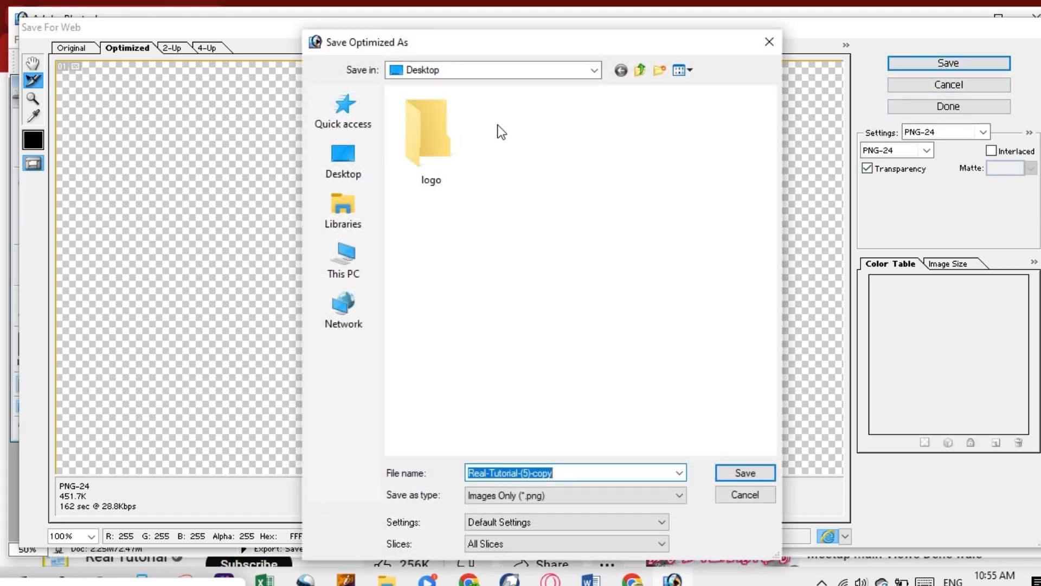
click(354, 158)
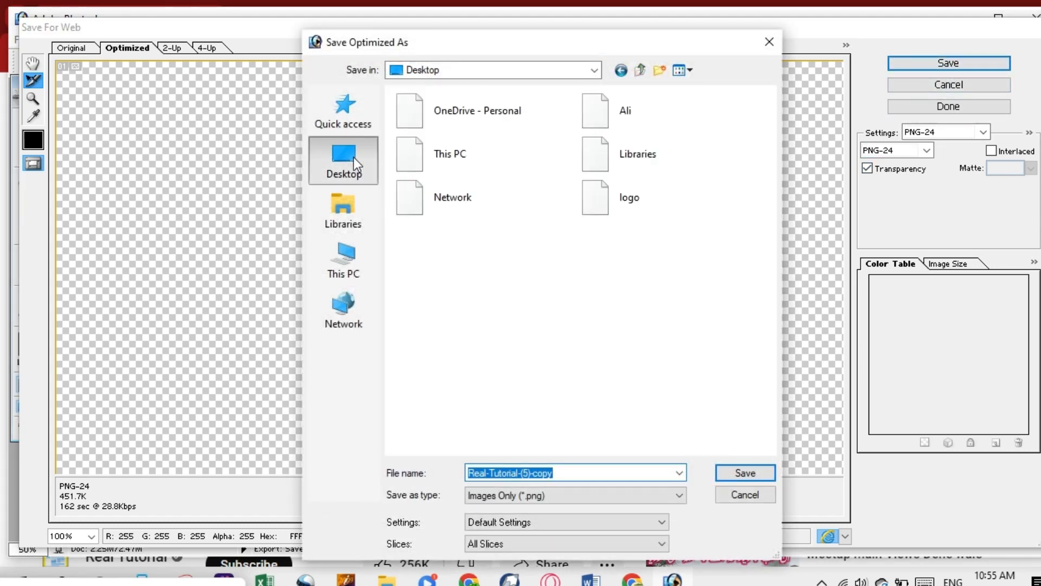
click(576, 473)
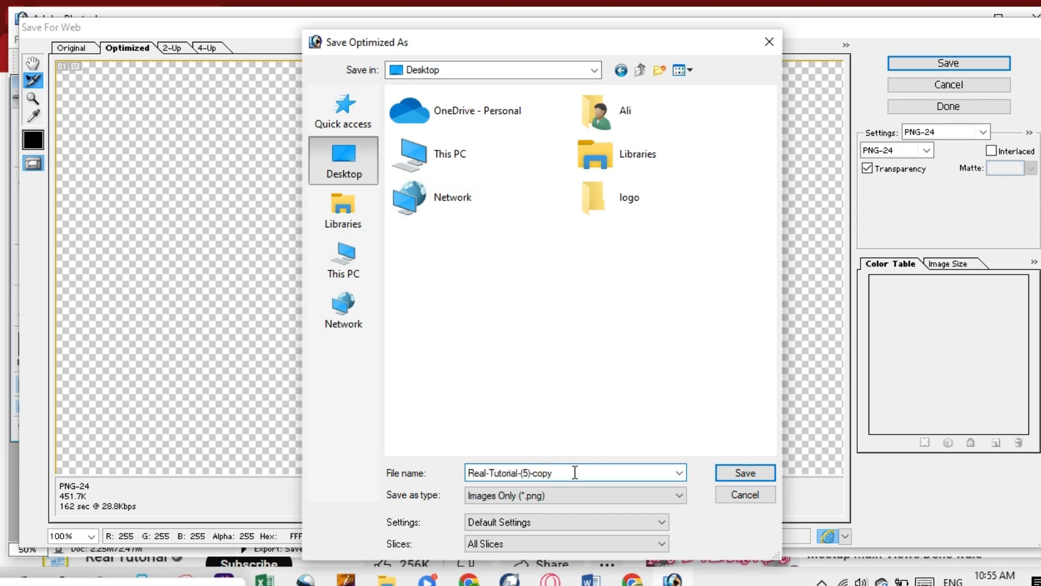
key(BackSpace)
key(BackSpace)
key(BackSpace)
key(BackSpace)
key(BackSpace)
key(BackSpace)
key(BackSpace)
key(BackSpace)
key(BackSpace)
key(BackSpace)
key(BackSpace)
key(BackSpace)
key(BackSpace)
key(BackSpace)
key(BackSpace)
key(BackSpace)
key(BackSpace)
key(BackSpace)
key(BackSpace)
key(BackSpace)
text(nnn)
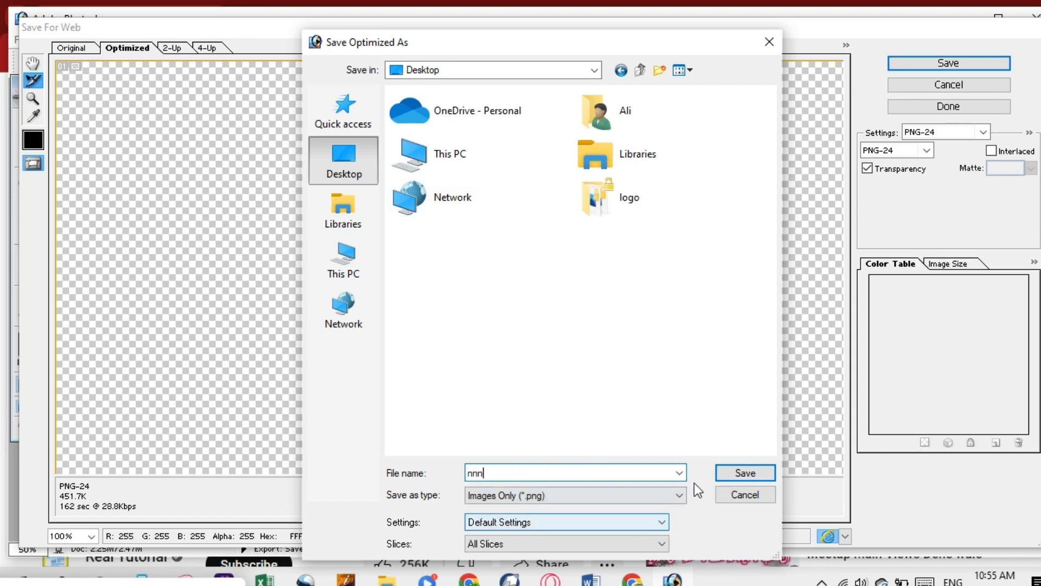
click(741, 470)
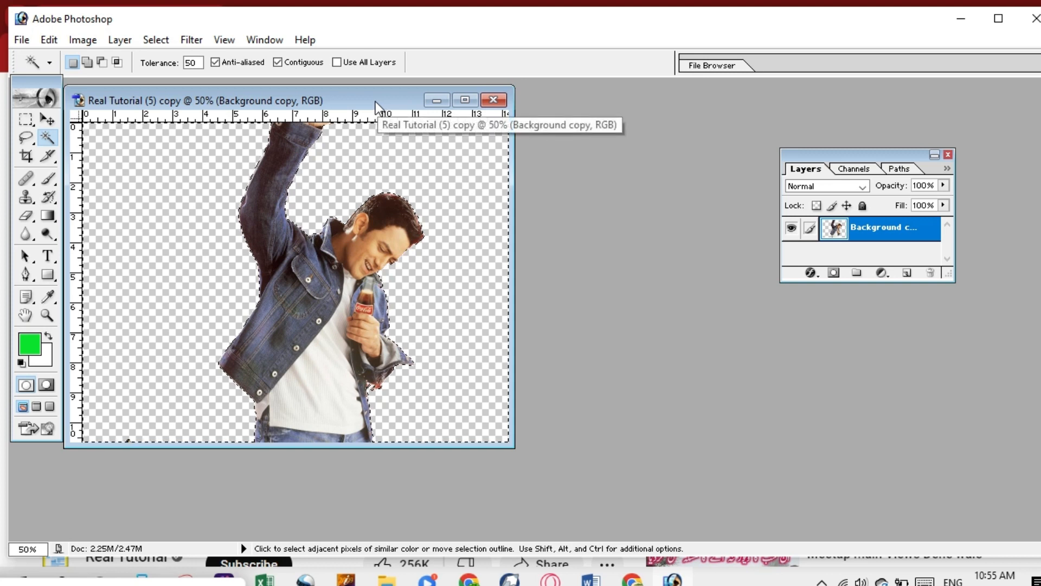
Close the "Real Tutorial (5) copy" cutout document without saving changes
mouse_move(375, 102)
mouse_down()
mouse_move(389, 100)
mouse_move(378, 96)
mouse_up()
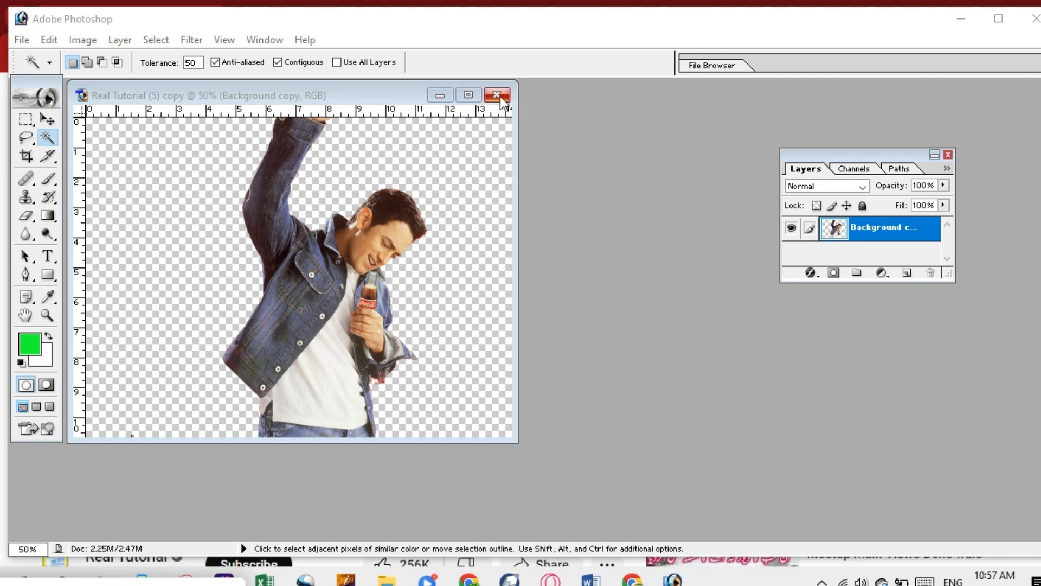
click(496, 95)
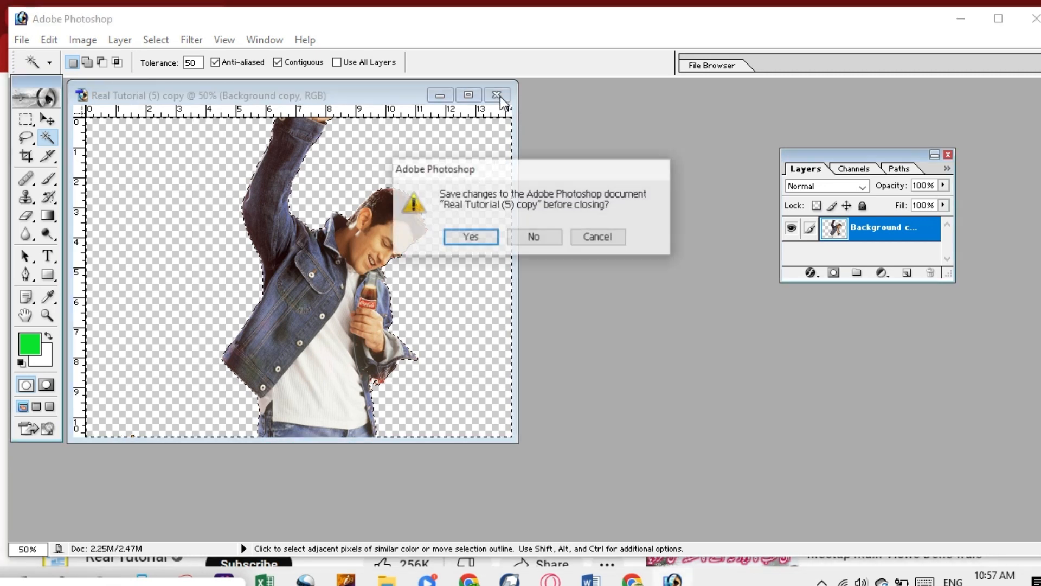
click(527, 239)
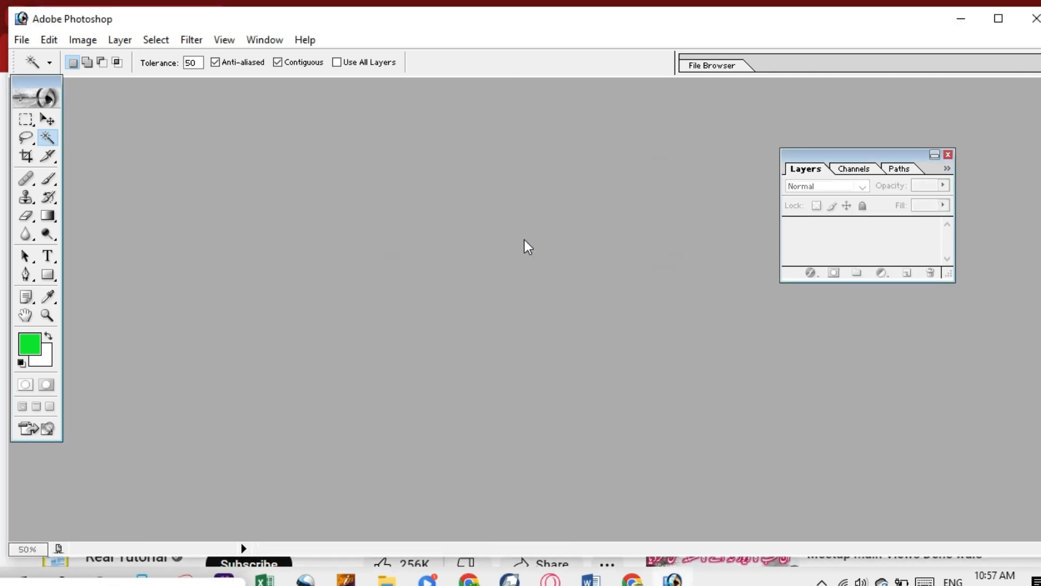
Open the green landscape image "Real Tutorial (15)" and move its window toward the middle of the workspace
double_click(320, 227)
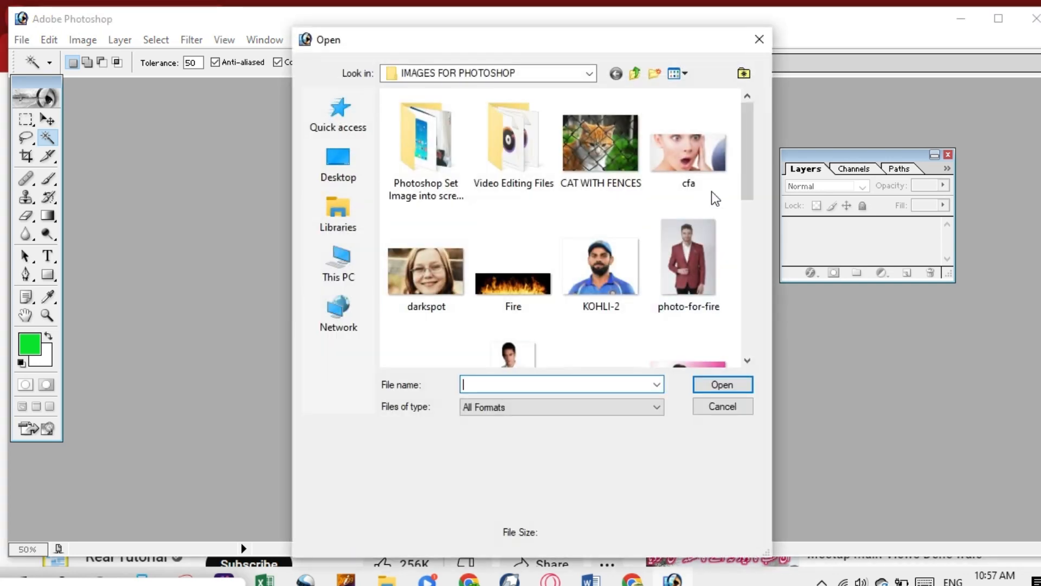
drag(754, 141, 769, 308)
click(688, 317)
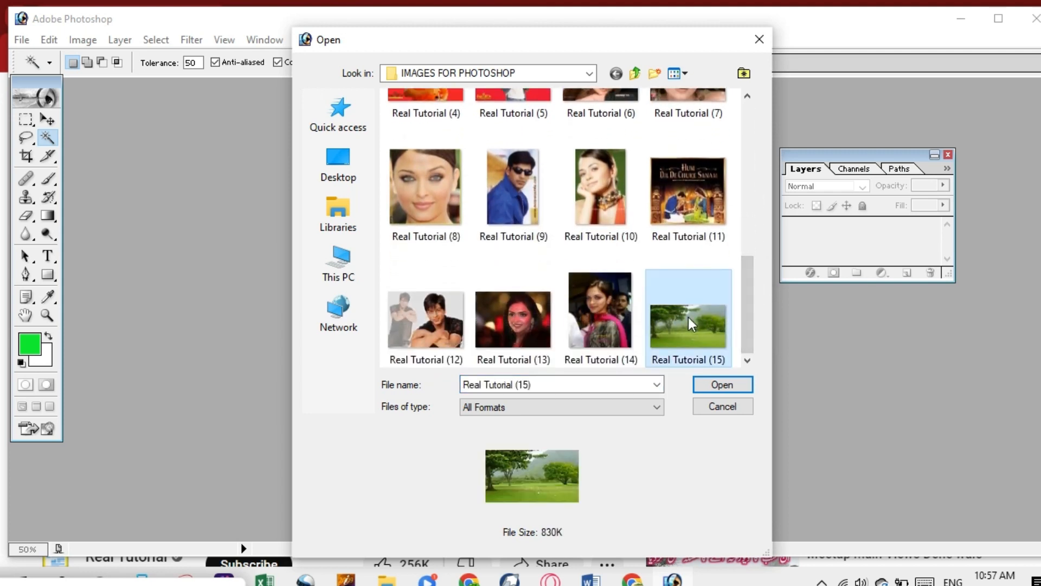
click(707, 382)
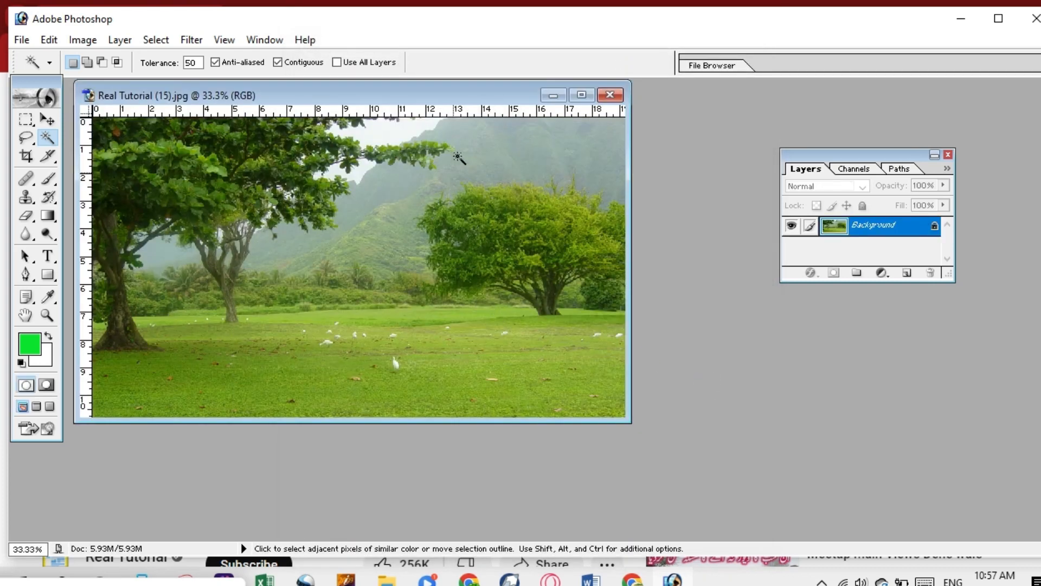
drag(438, 93, 520, 138)
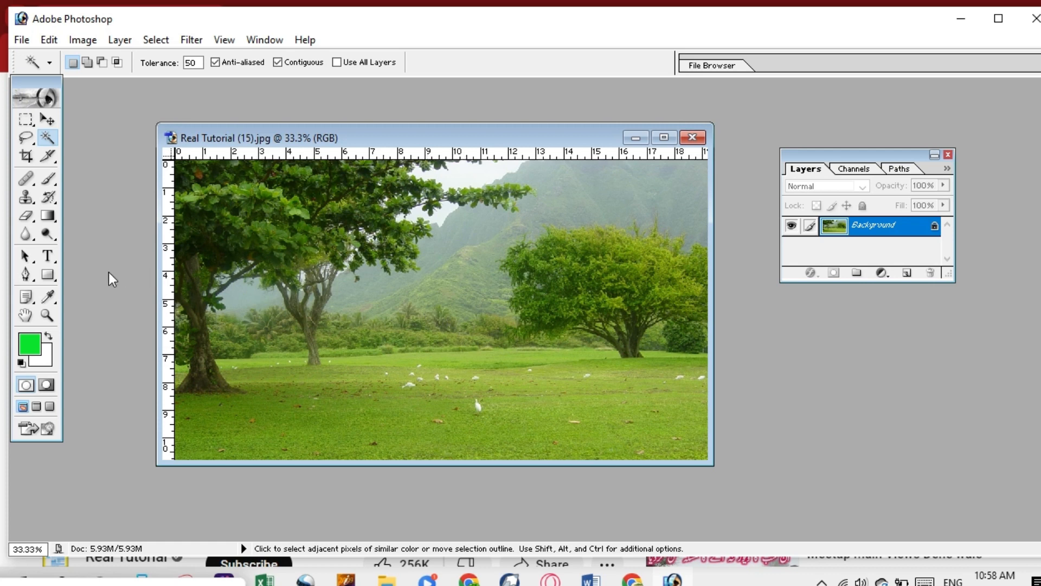
Open the nnn PNG from the Desktop and move its window aside to uncover the landscape image
double_click(110, 189)
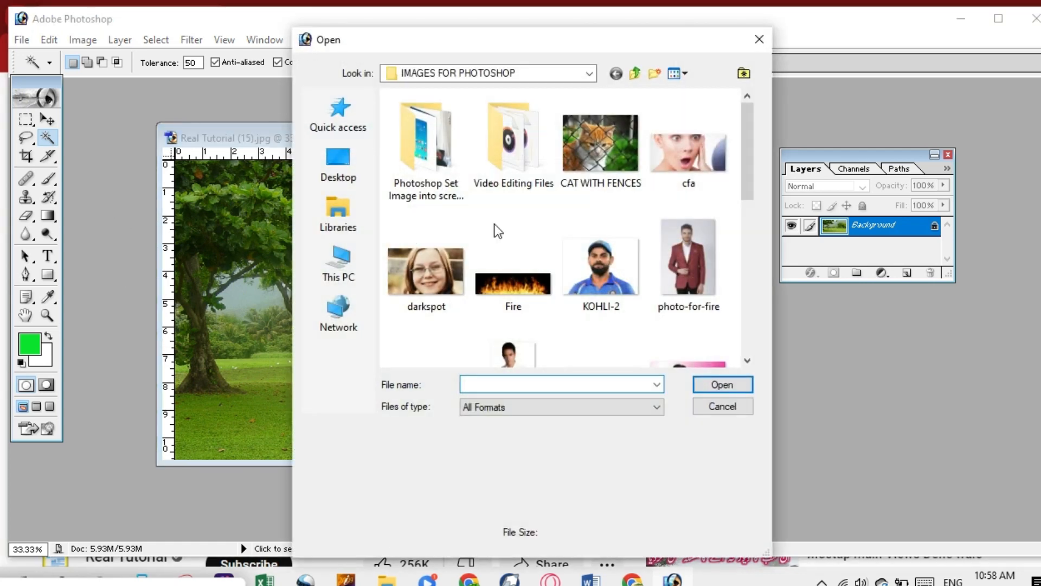
click(337, 173)
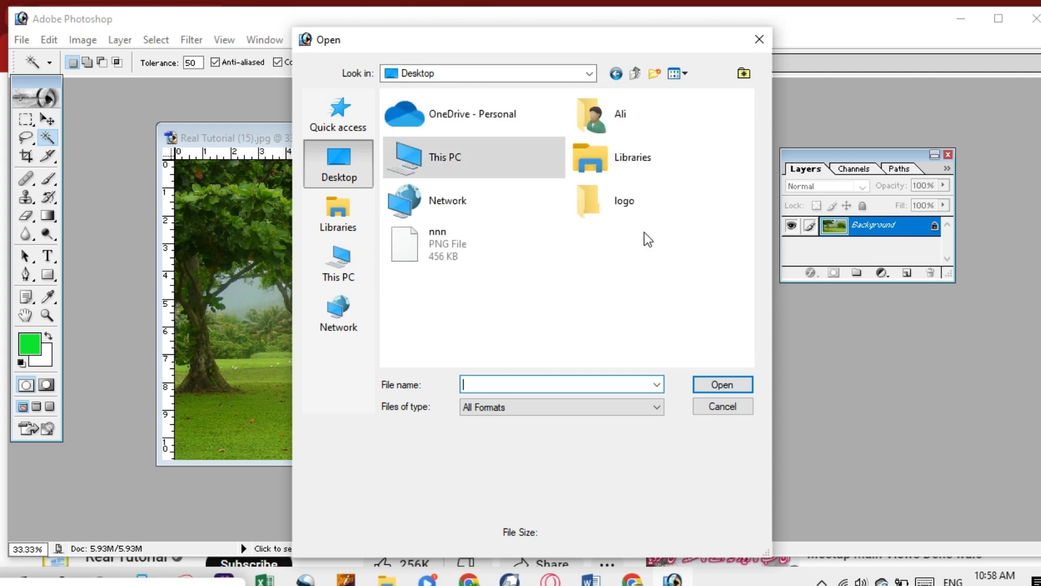
click(457, 240)
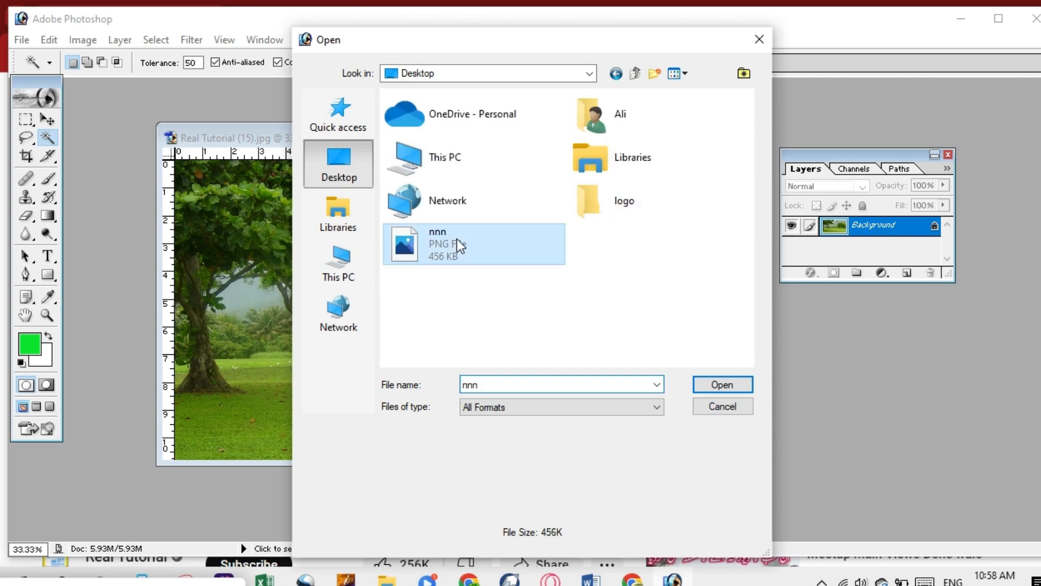
click(727, 384)
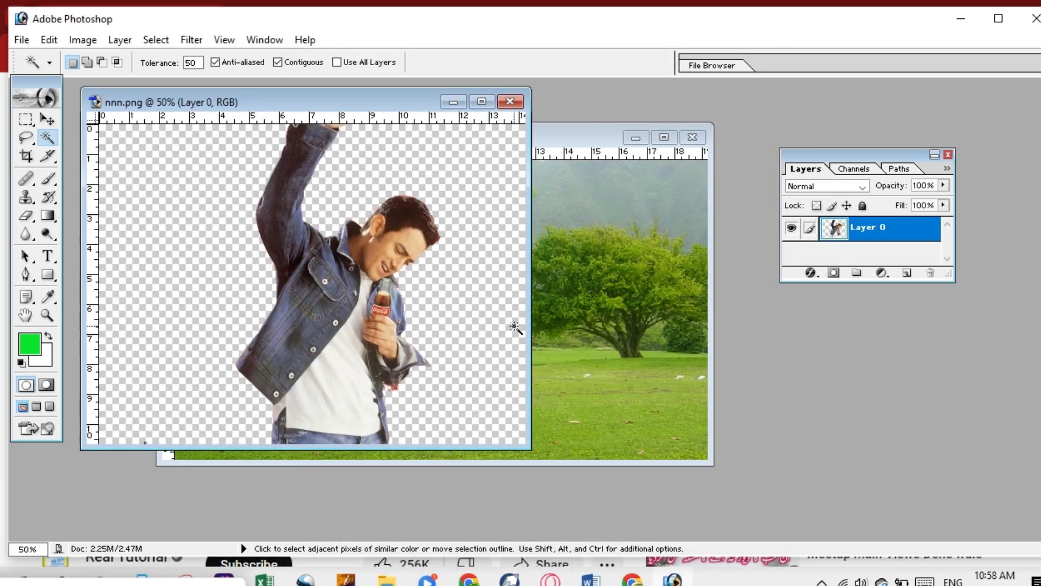
drag(343, 99, 161, 88)
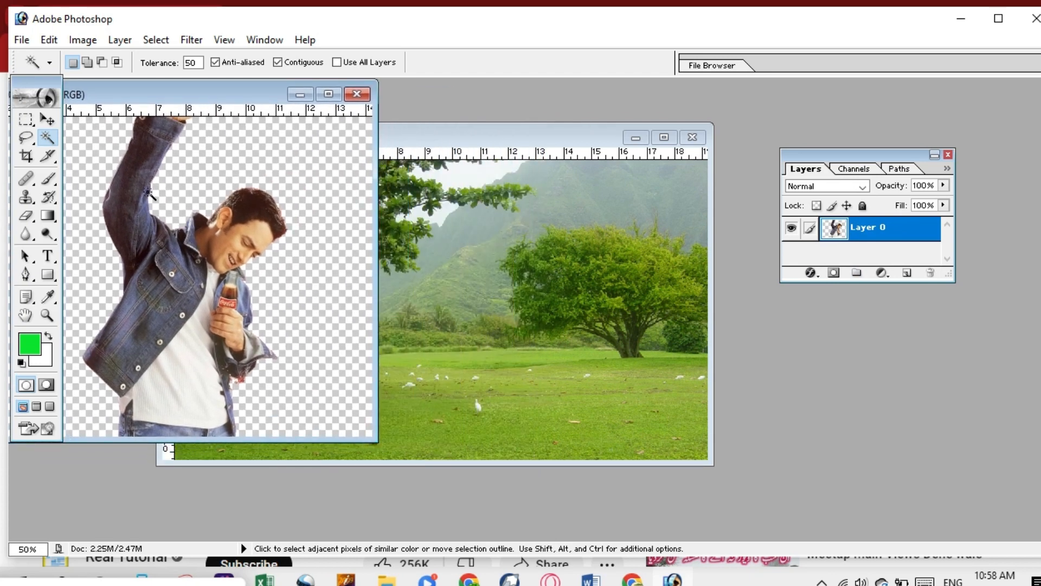
Copy the cutout man into the landscape image with the Move tool and close the nnn.png document
click(49, 119)
drag(168, 238, 477, 331)
drag(529, 308, 528, 308)
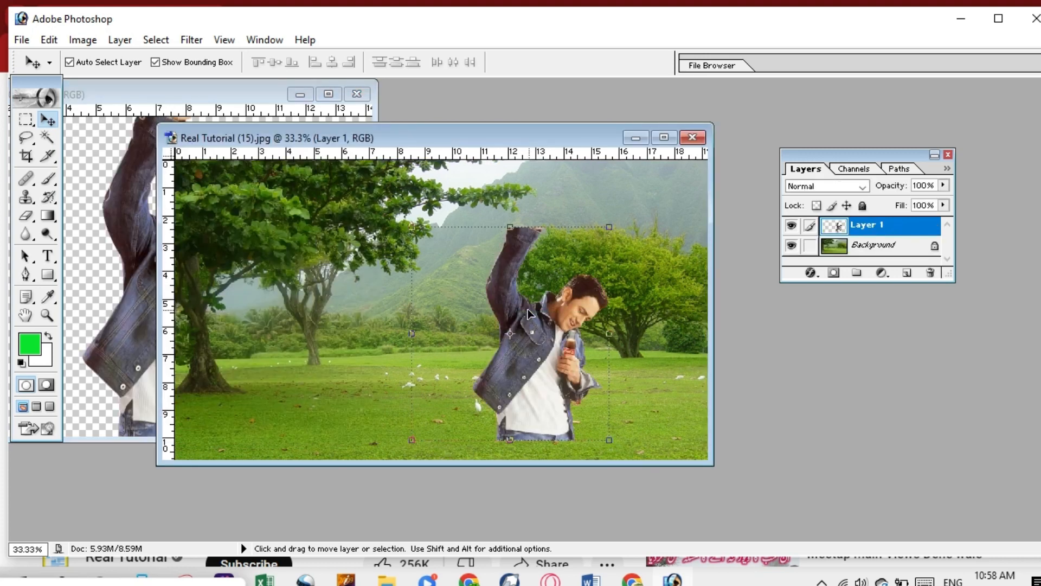
click(357, 94)
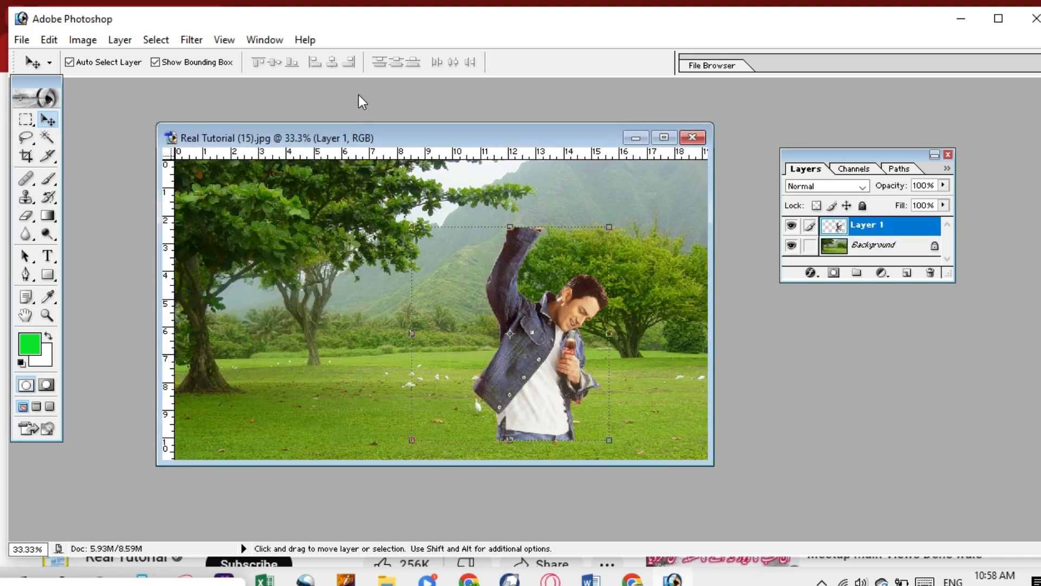
Reposition the man slightly left of centre at the landscape's bottom edge and make the Background layer active
drag(539, 345, 398, 372)
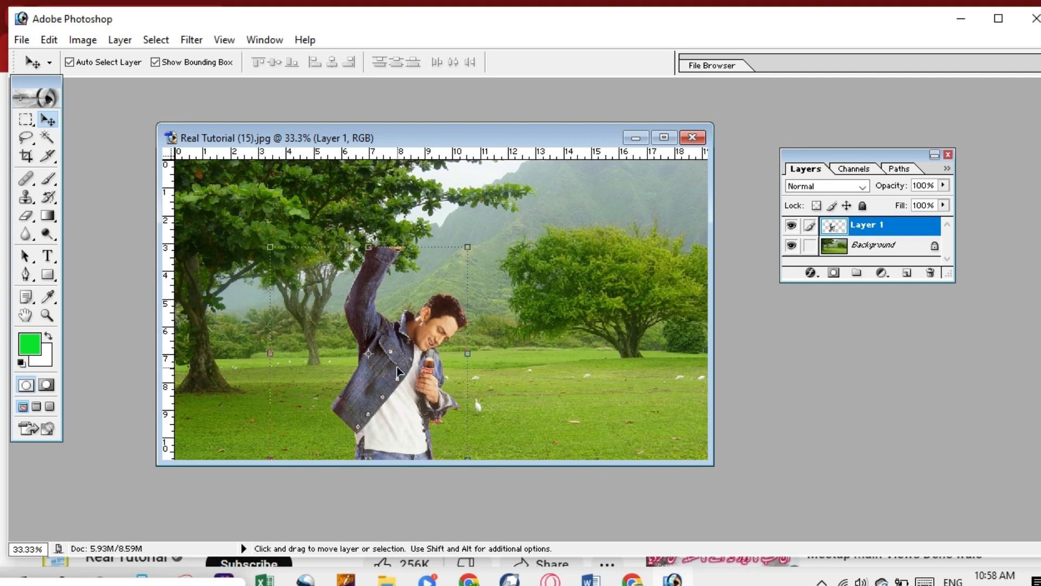
click(531, 371)
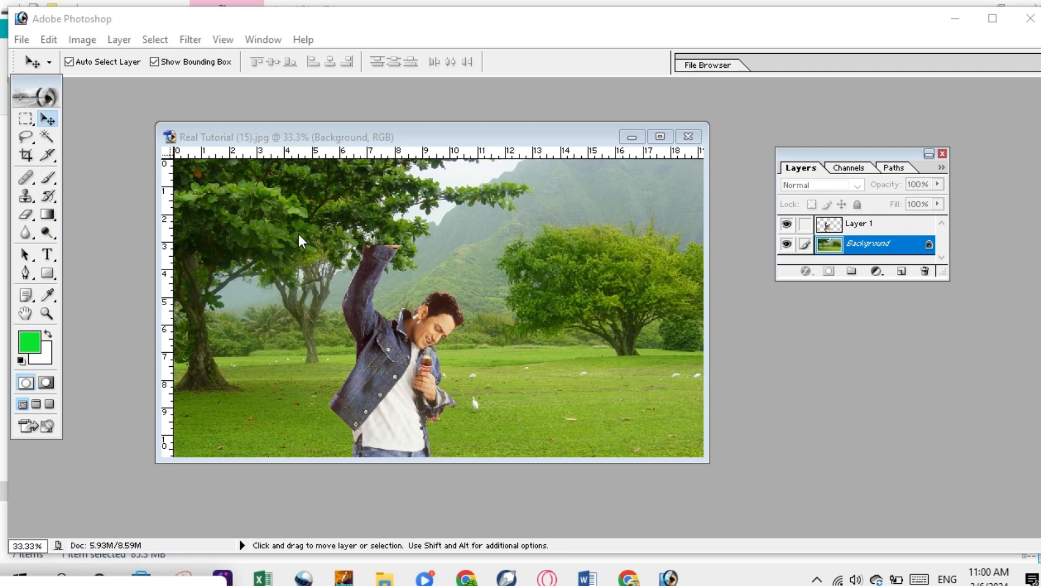
Crop the composite to a portrait frame around the man, reaching the image's bottom edge, and close it without saving
click(26, 156)
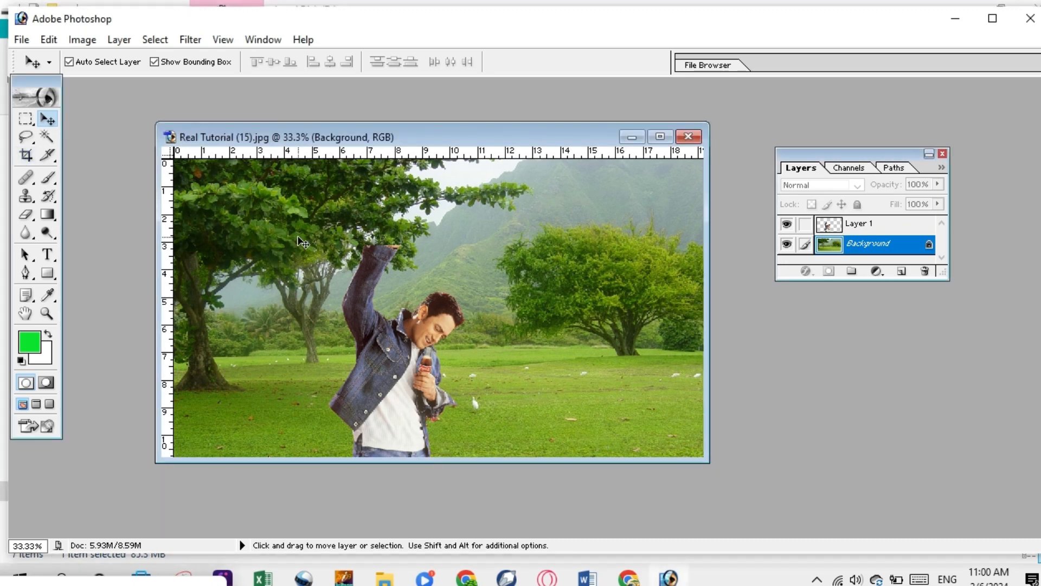
click(25, 156)
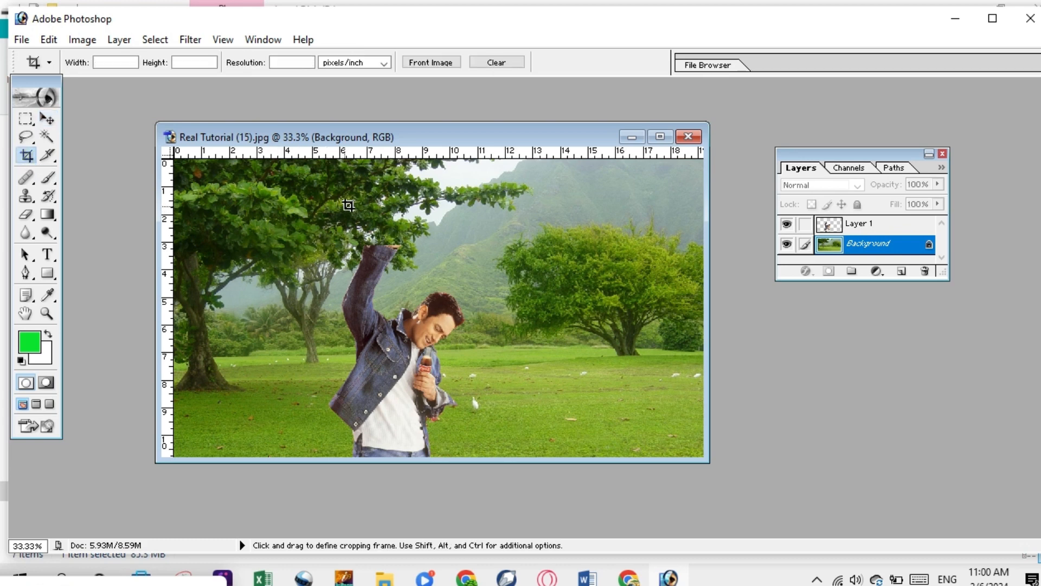
drag(314, 201, 497, 456)
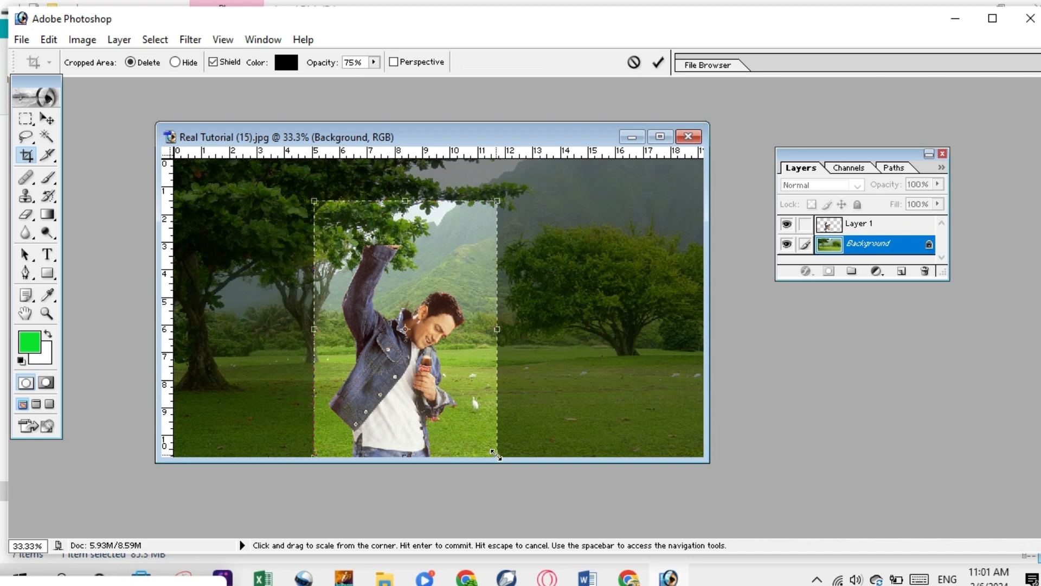
key(Return)
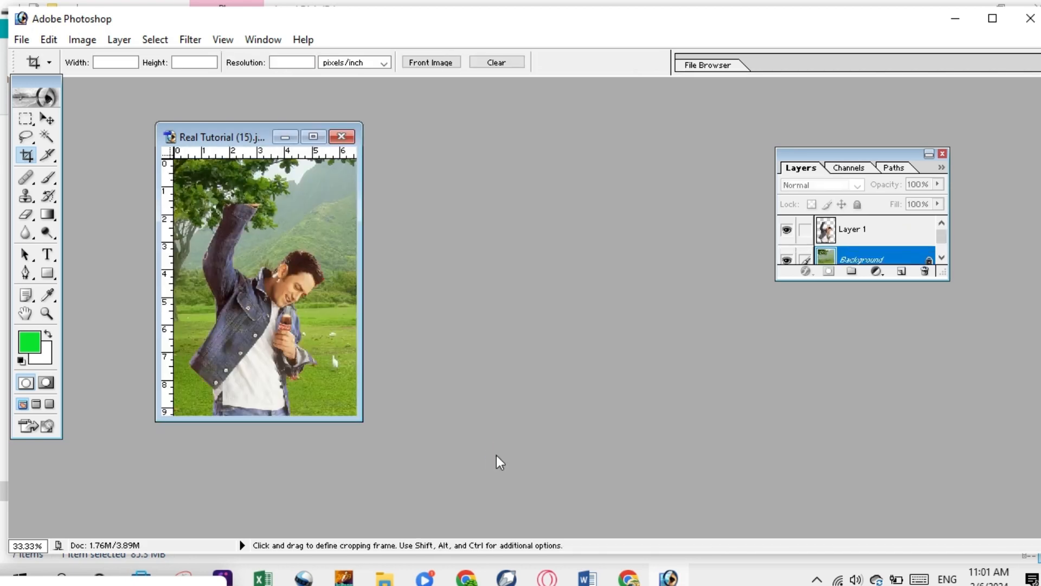
click(342, 136)
click(539, 233)
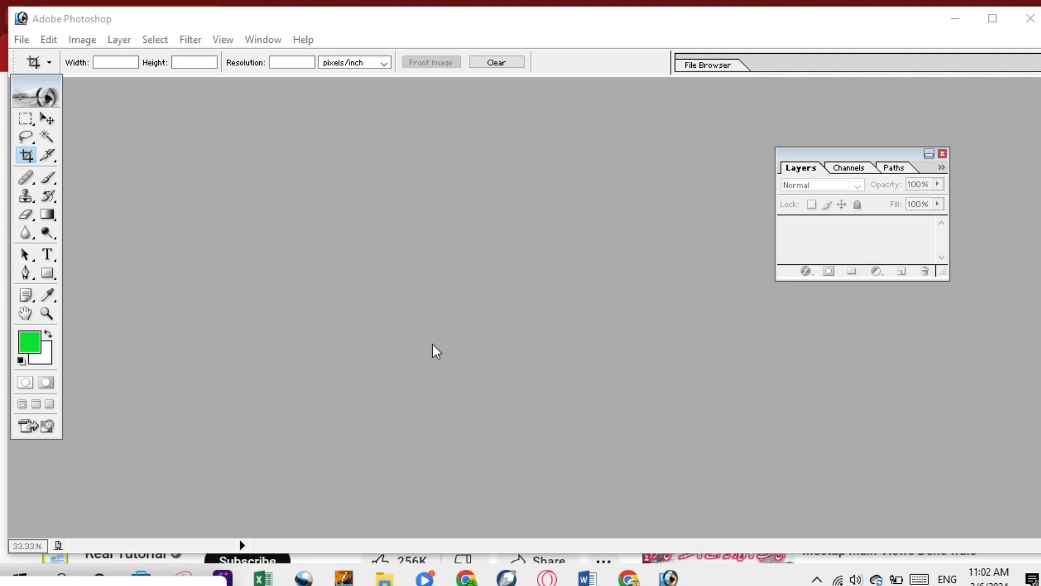
Open the KOHLI-2 image from the IMAGES FOR PHOTOSHOP folder in Downloads
double_click(418, 311)
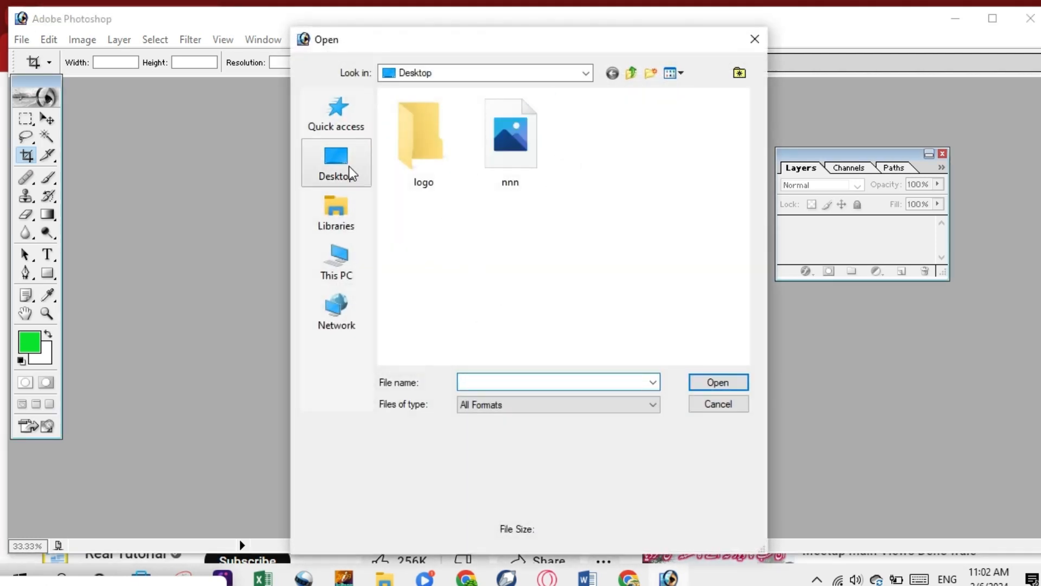
click(342, 270)
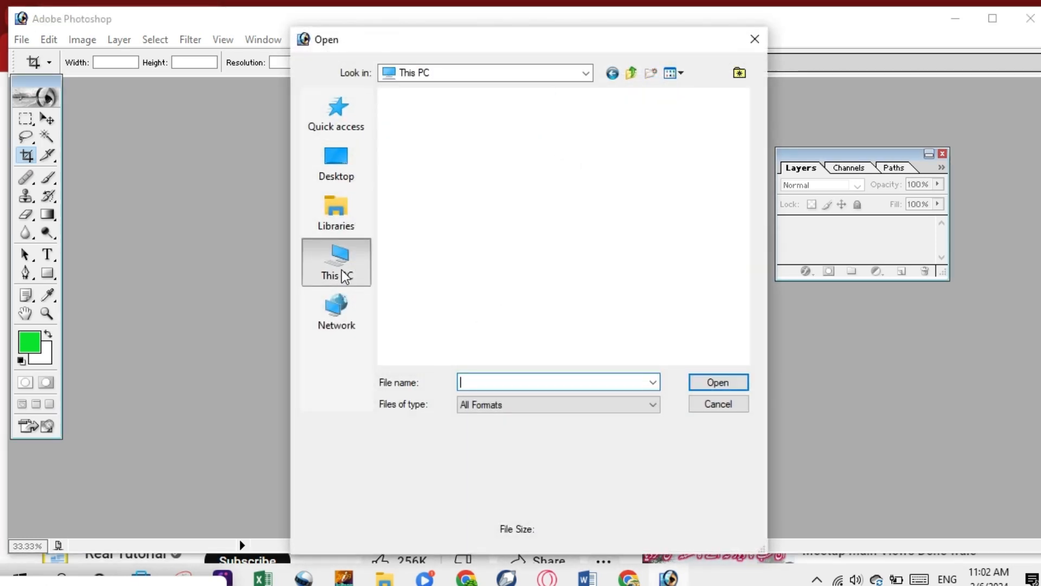
click(443, 260)
double_click(442, 260)
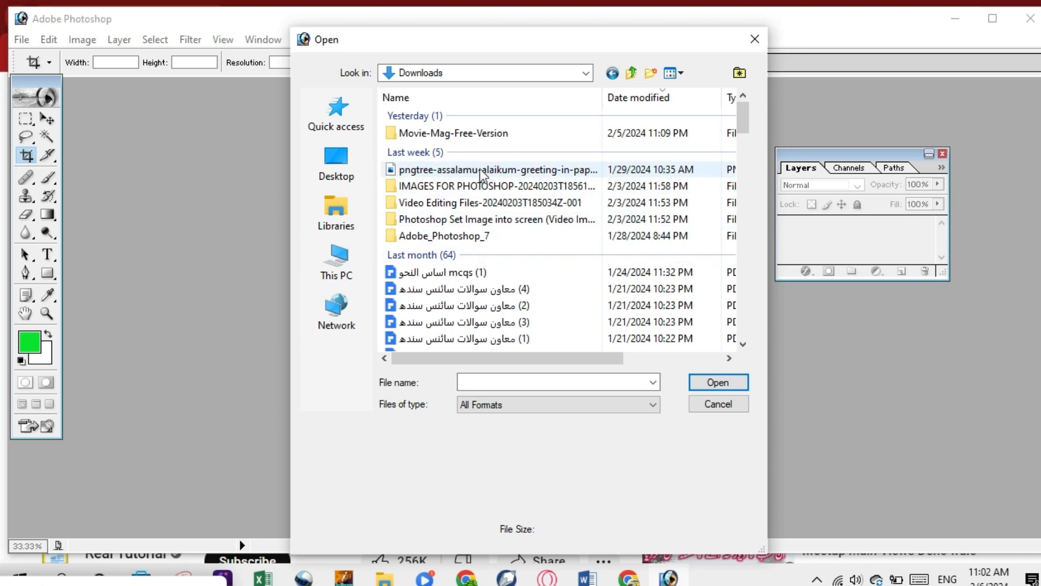
double_click(481, 186)
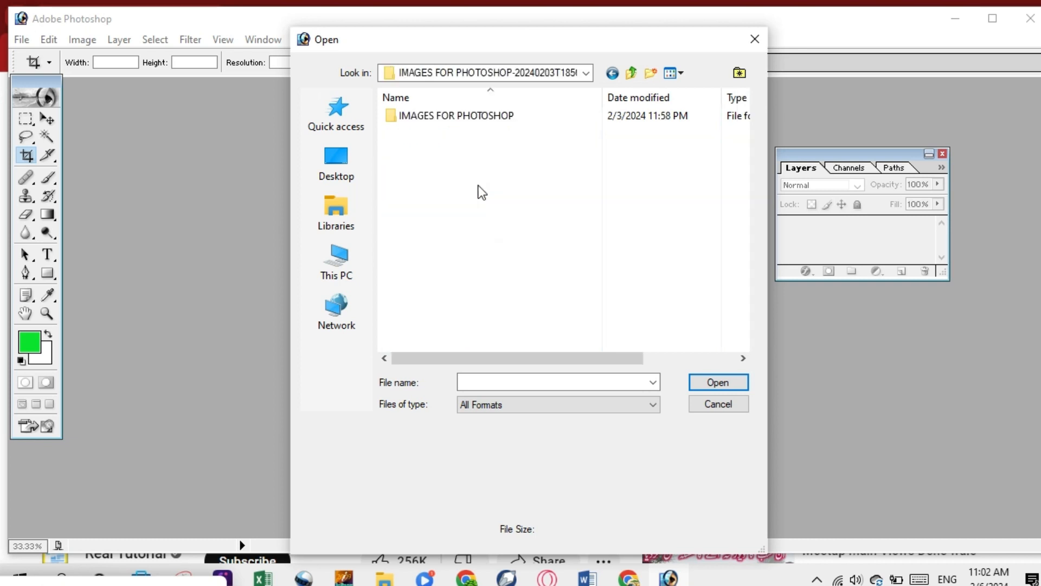
double_click(464, 117)
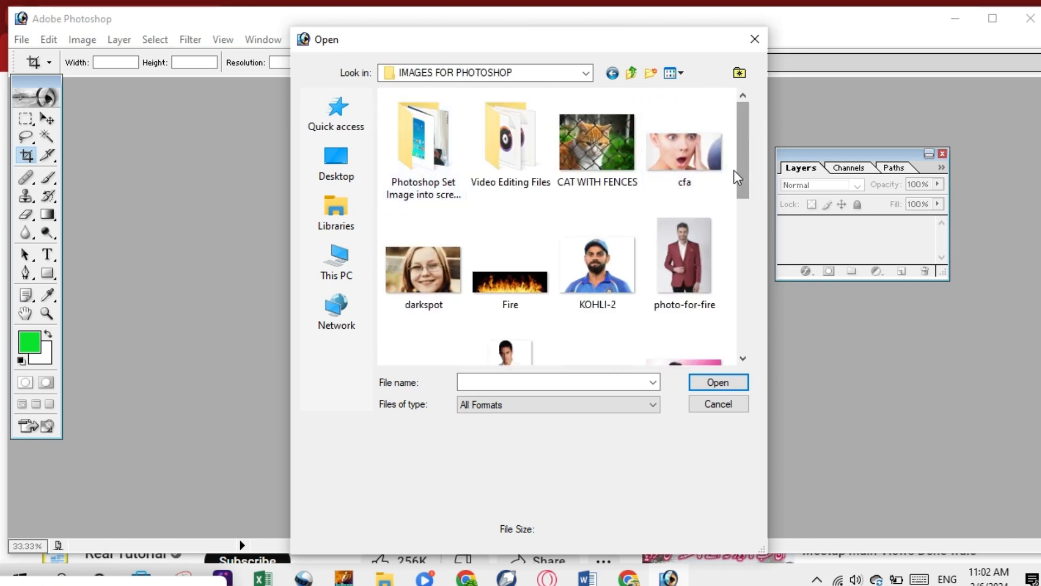
drag(746, 158, 754, 188)
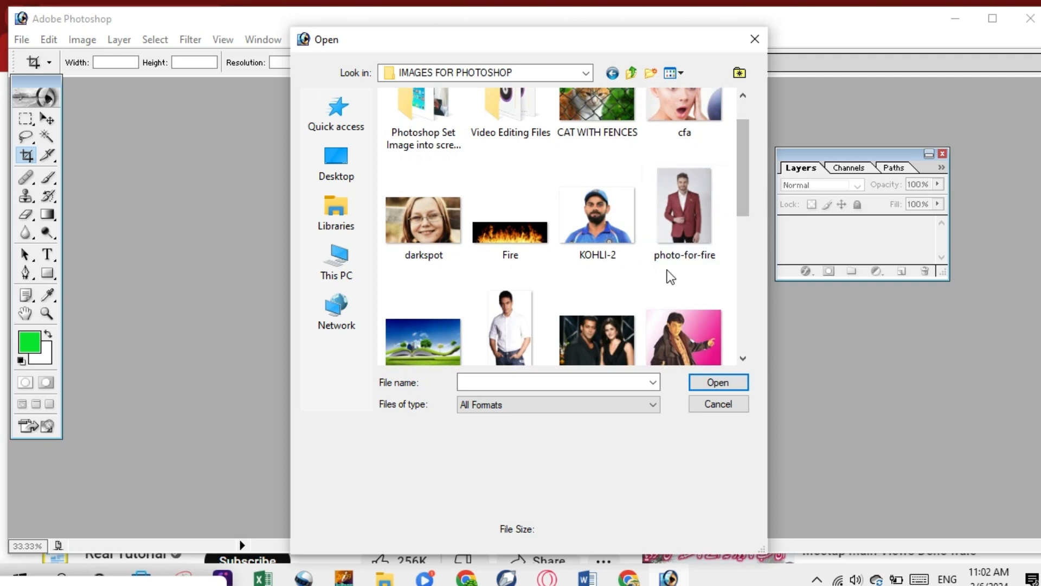
click(594, 215)
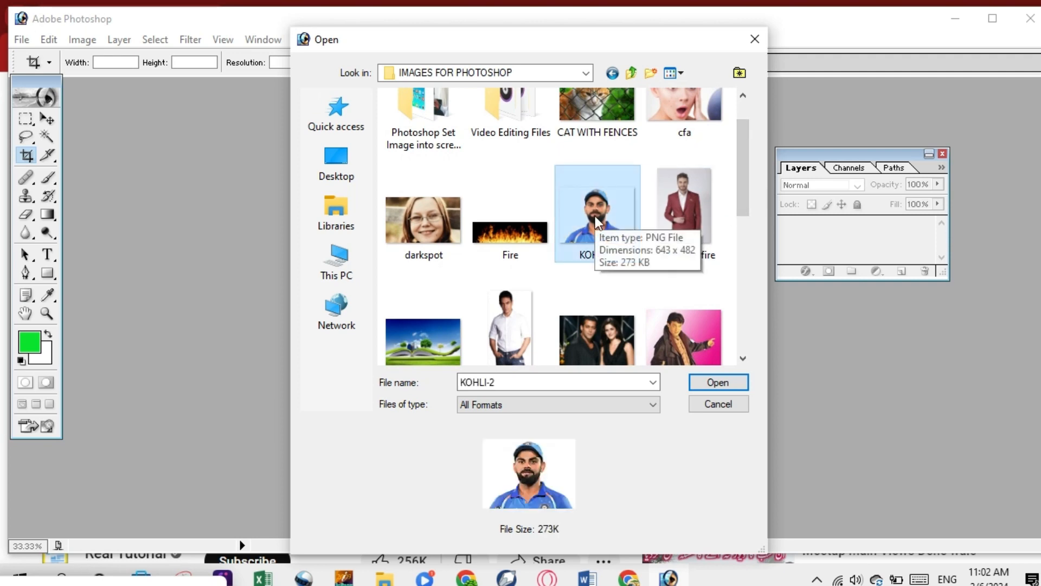
click(704, 381)
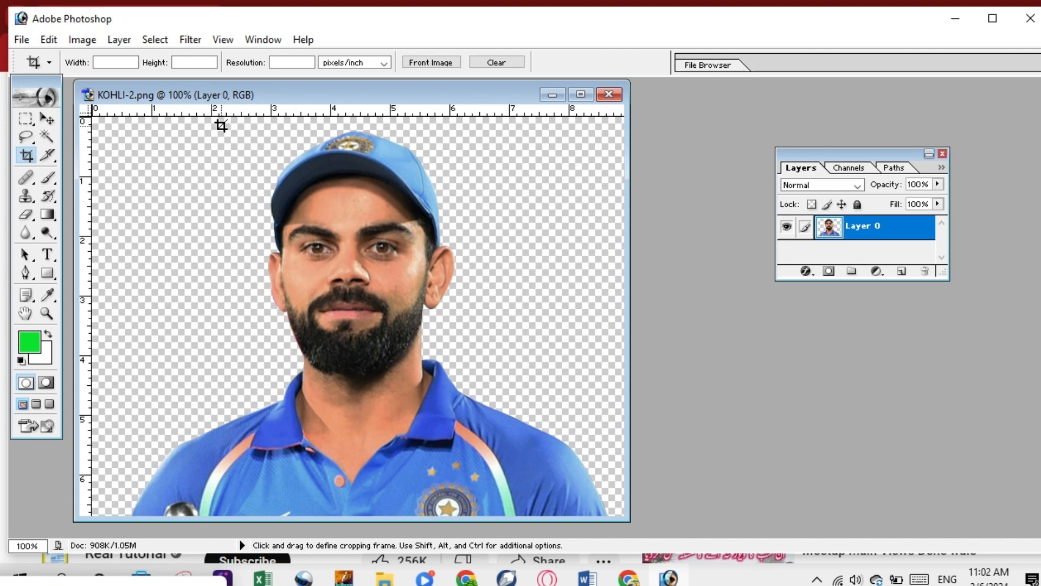
Crop the KOHLI-2 portrait to an upright frame around the head and collar, and move its window
drag(222, 126, 470, 453)
key(Return)
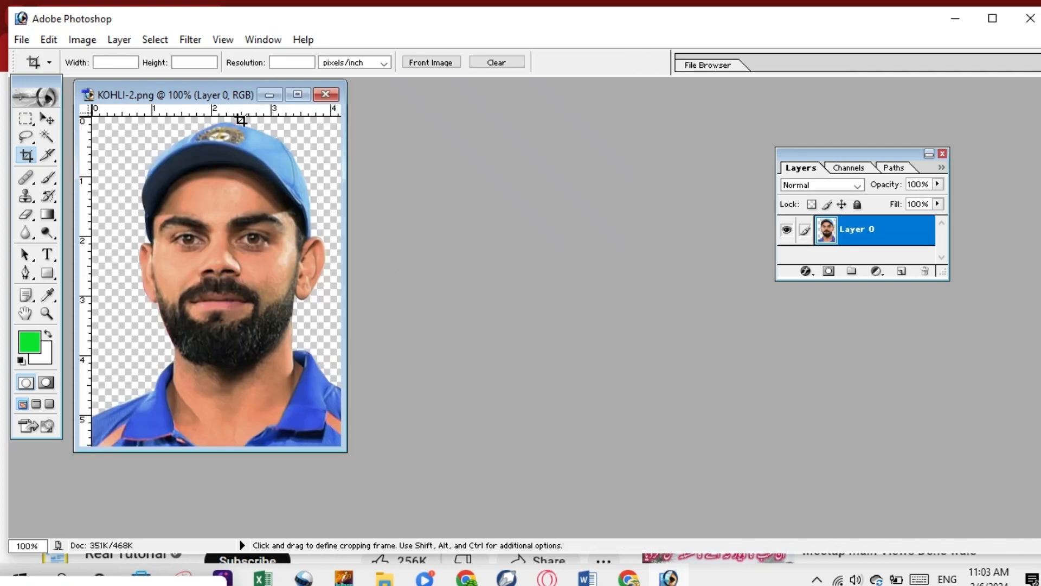
drag(196, 98, 339, 120)
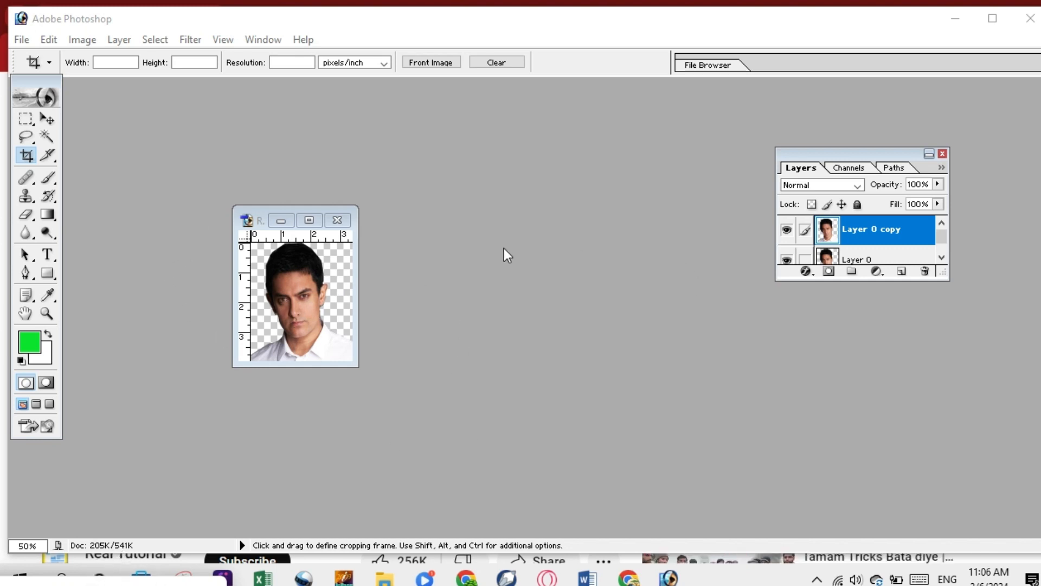
click(282, 220)
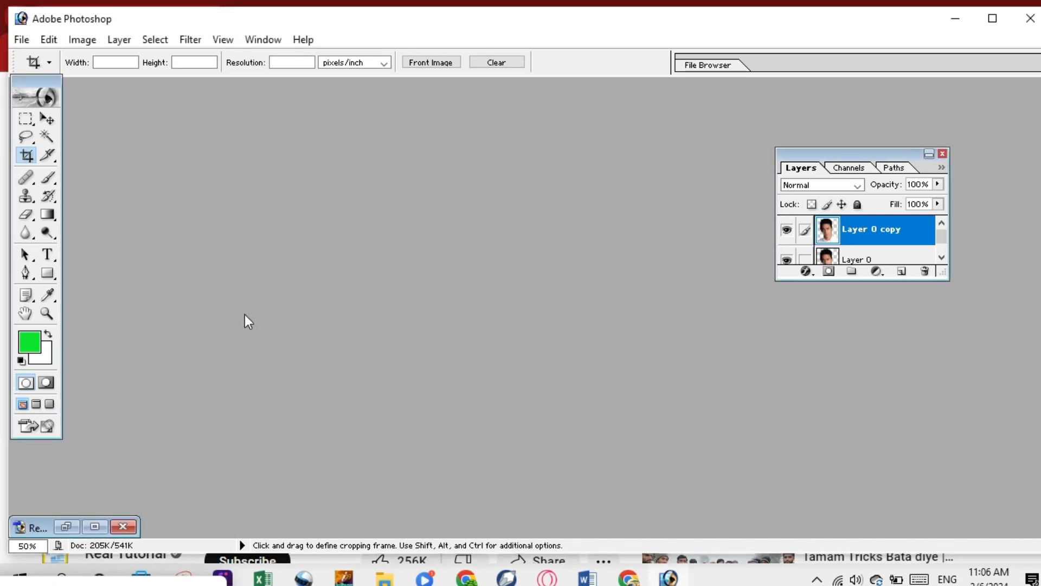
click(70, 525)
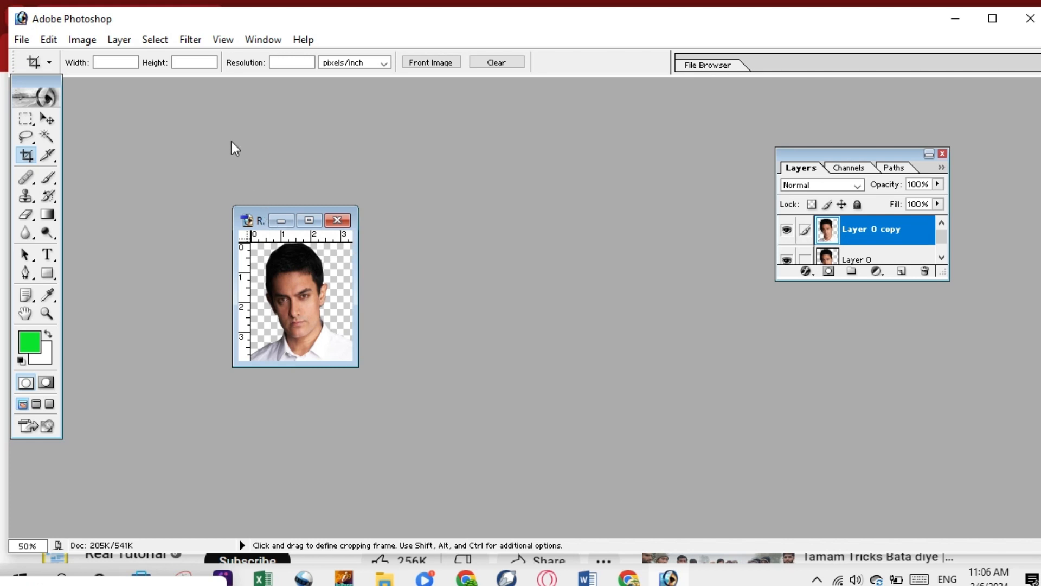
click(48, 40)
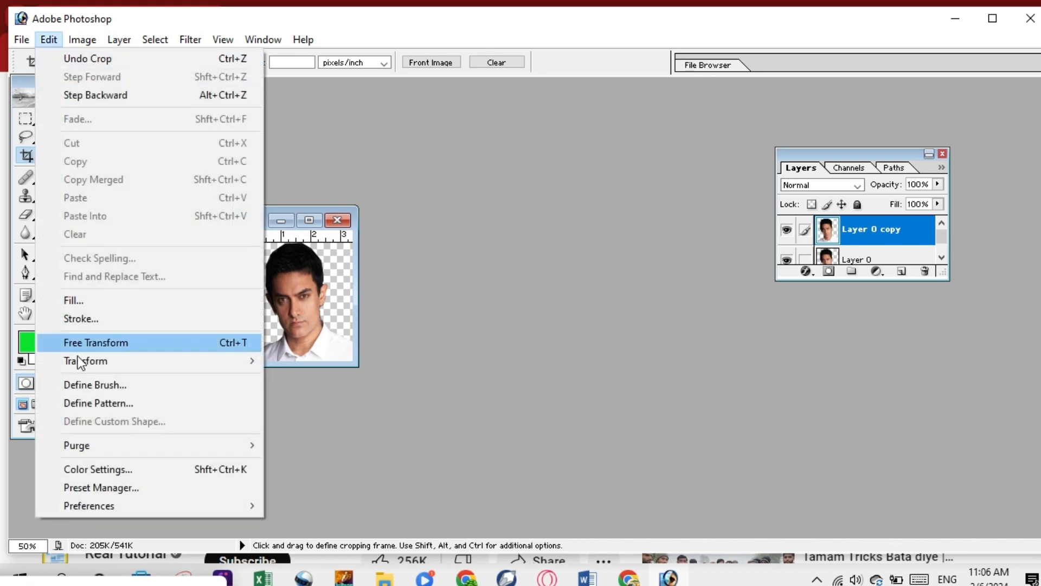
mouse_move(81, 361)
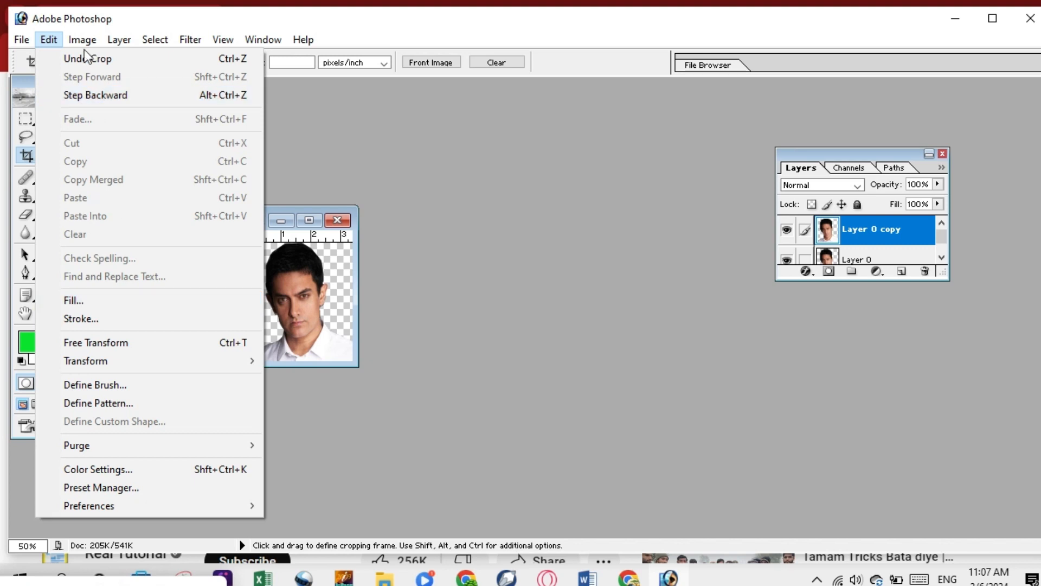
mouse_move(81, 40)
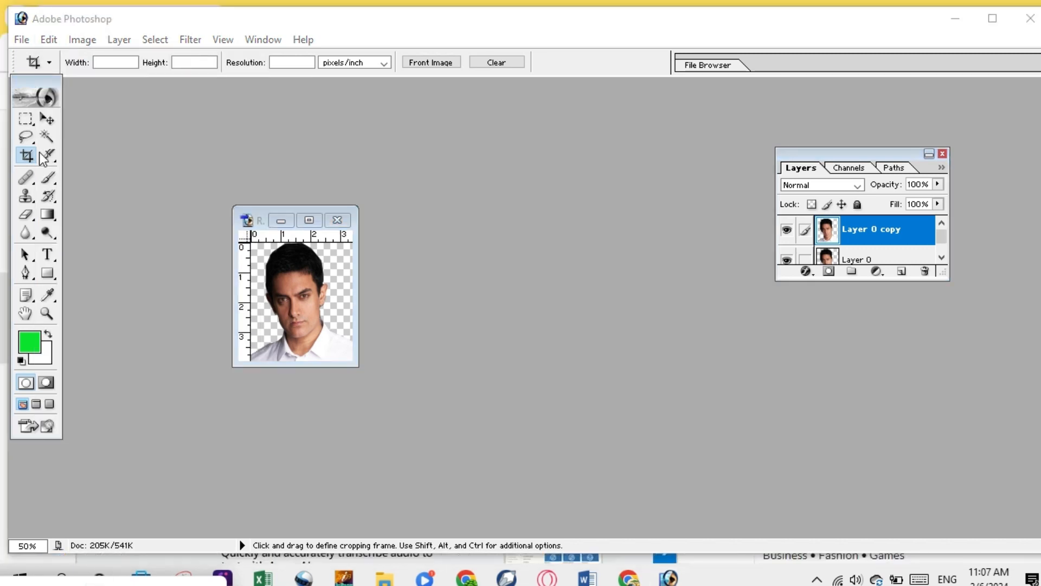
click(248, 219)
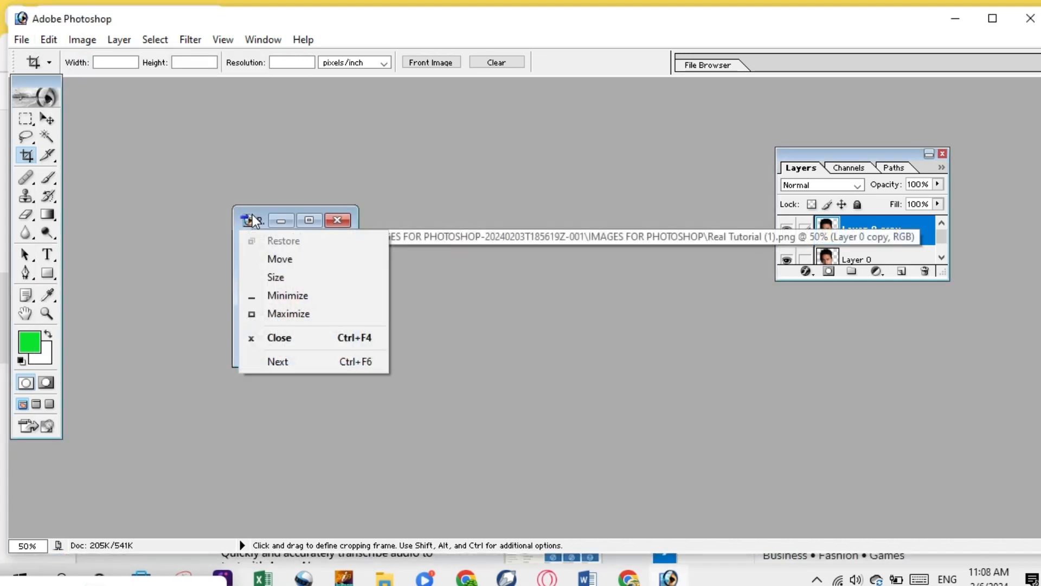
click(436, 193)
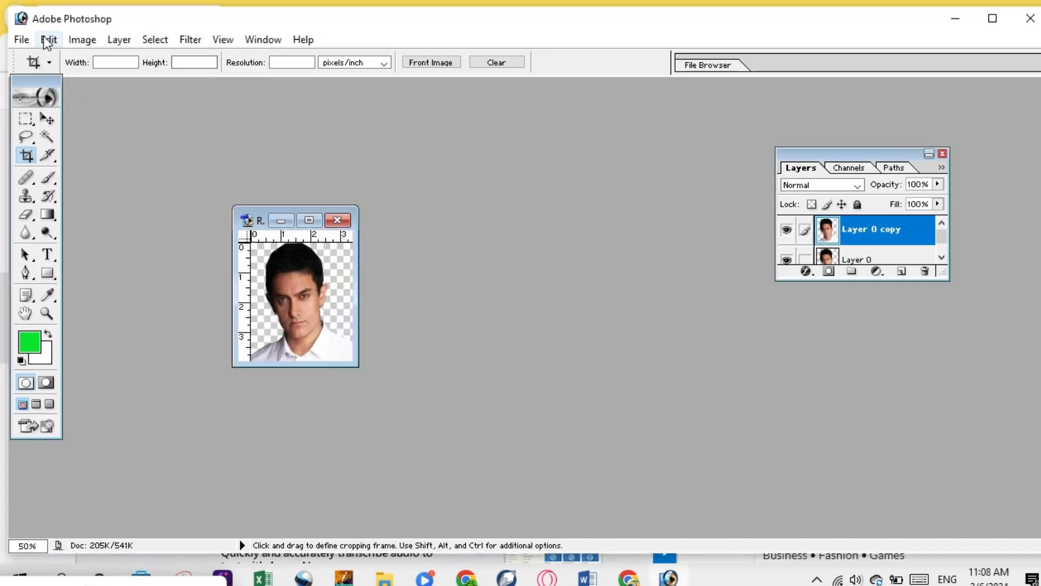
Start the Picture Package automation for the open Real Tutorial (1).png portrait
click(21, 40)
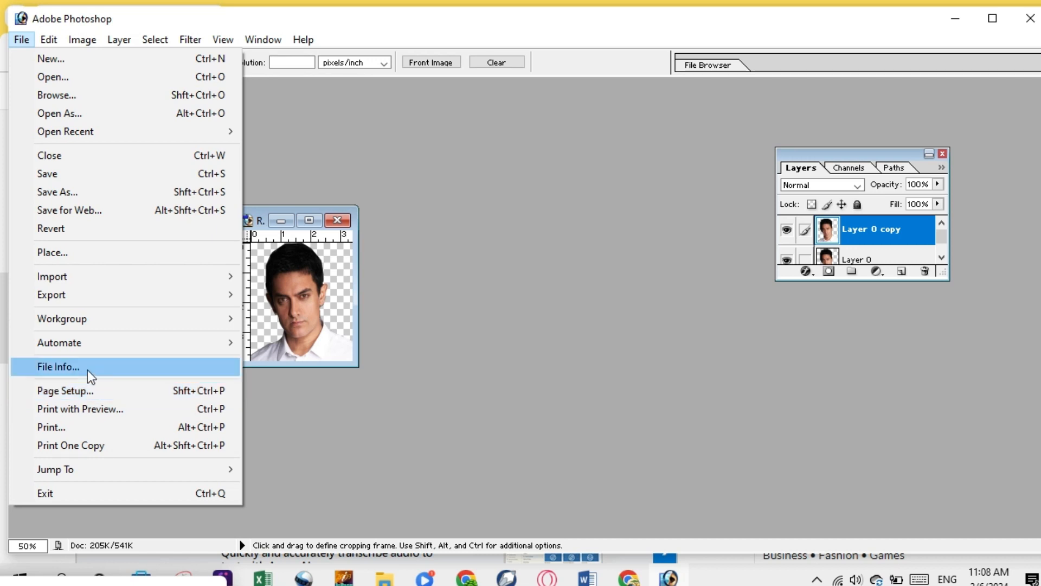
mouse_move(92, 317)
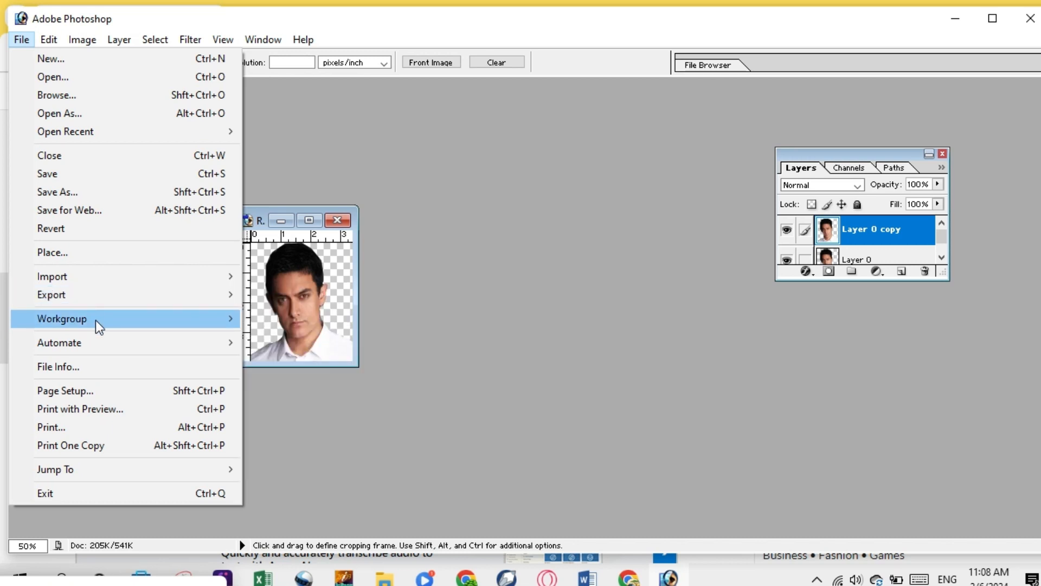
mouse_move(92, 343)
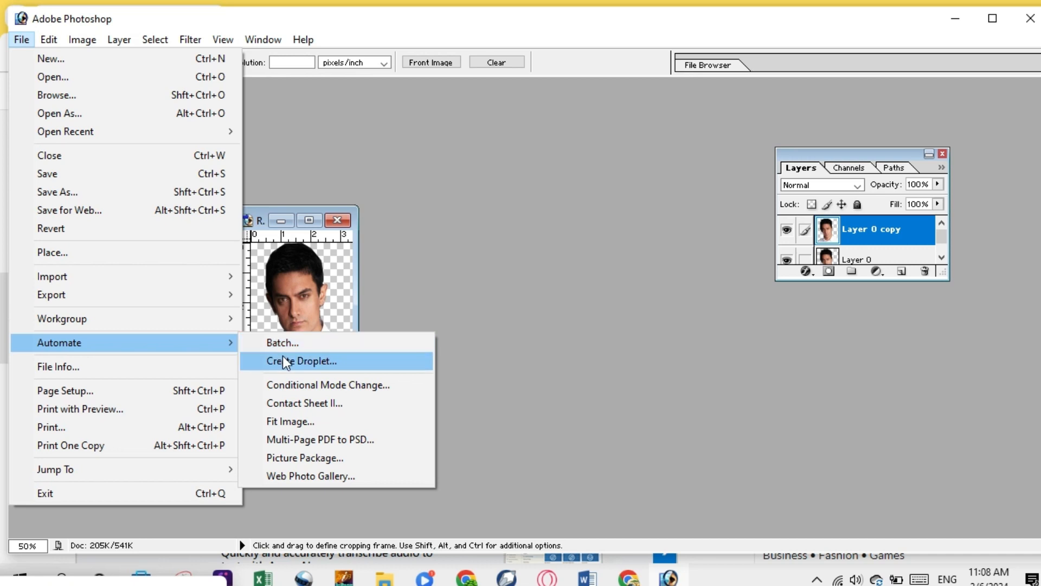
click(296, 460)
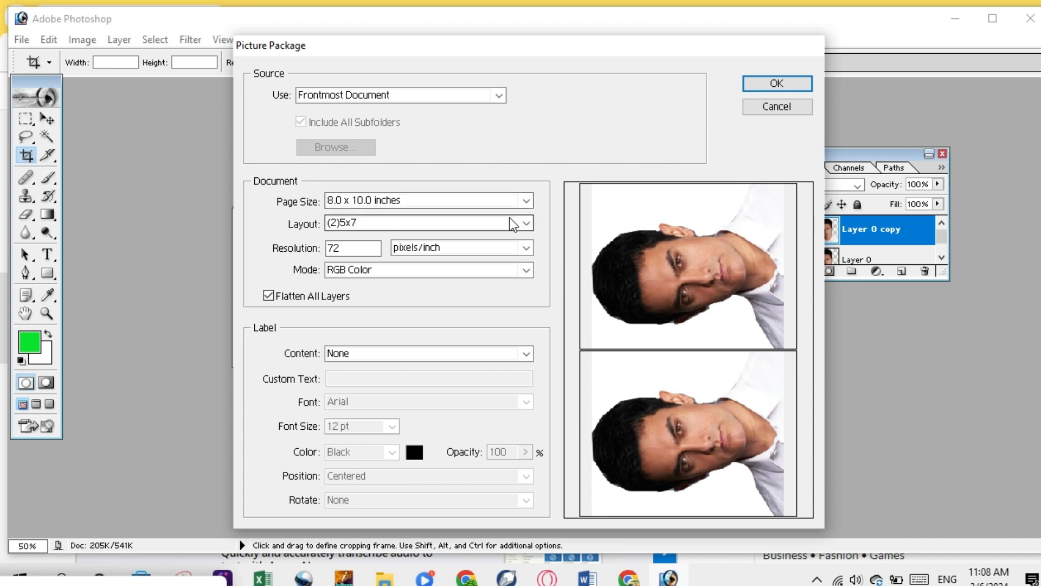
Set the picture package's page size to 10.0 x 16.0 inches and review the layouts offered for it
click(526, 200)
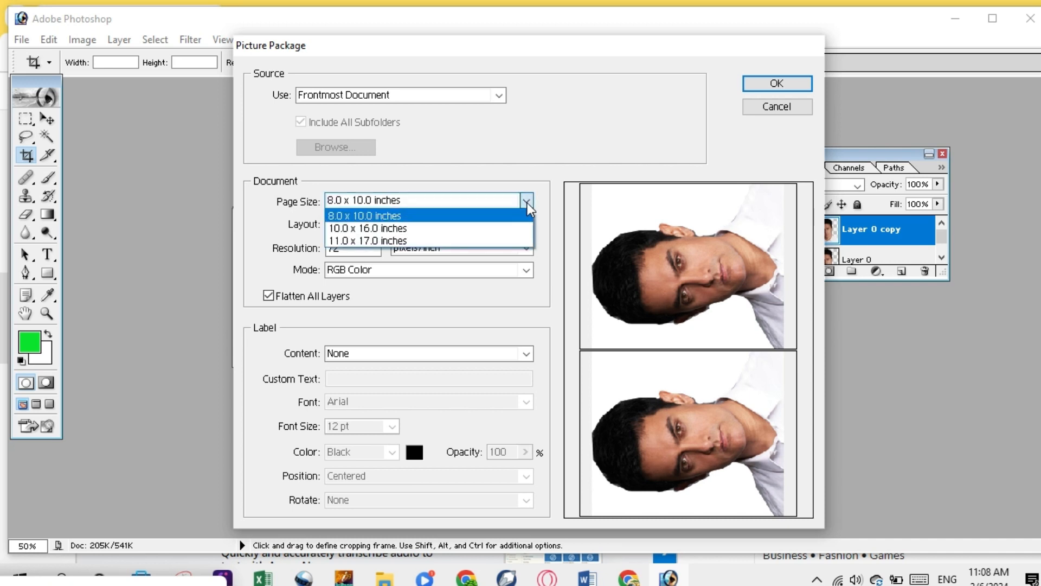
click(416, 230)
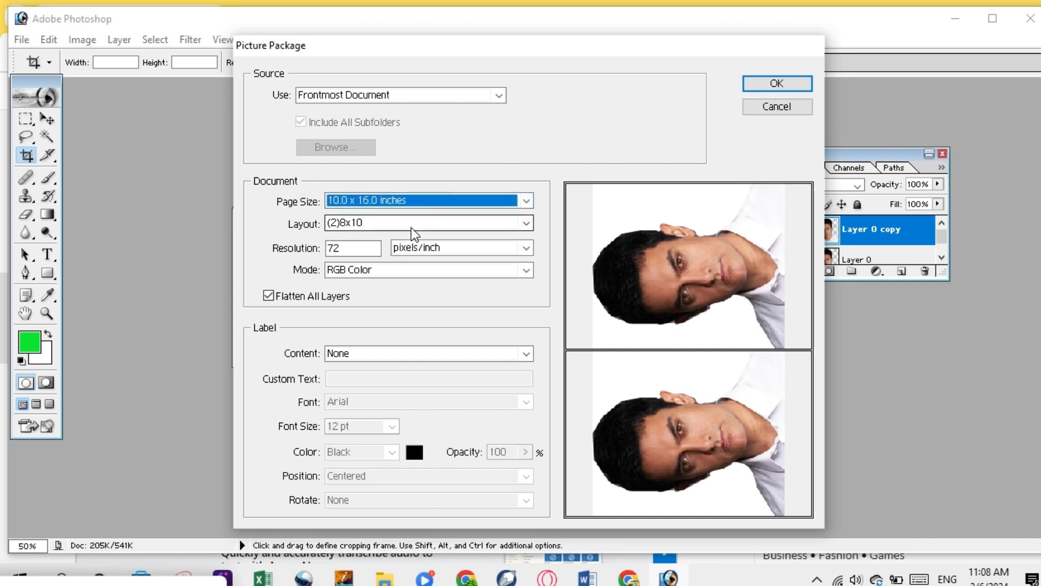
click(529, 224)
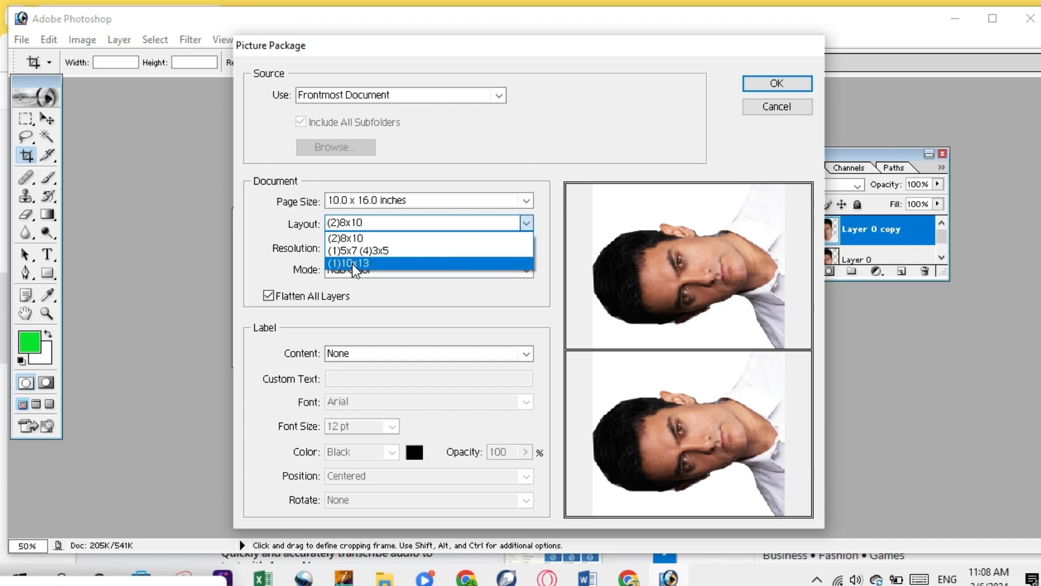
click(500, 142)
Set the page size to 11.0 x 17.0 inches with the (2)5x7 (6)3x3.5 (8)2x2.5 layout and generate the picture package
click(526, 200)
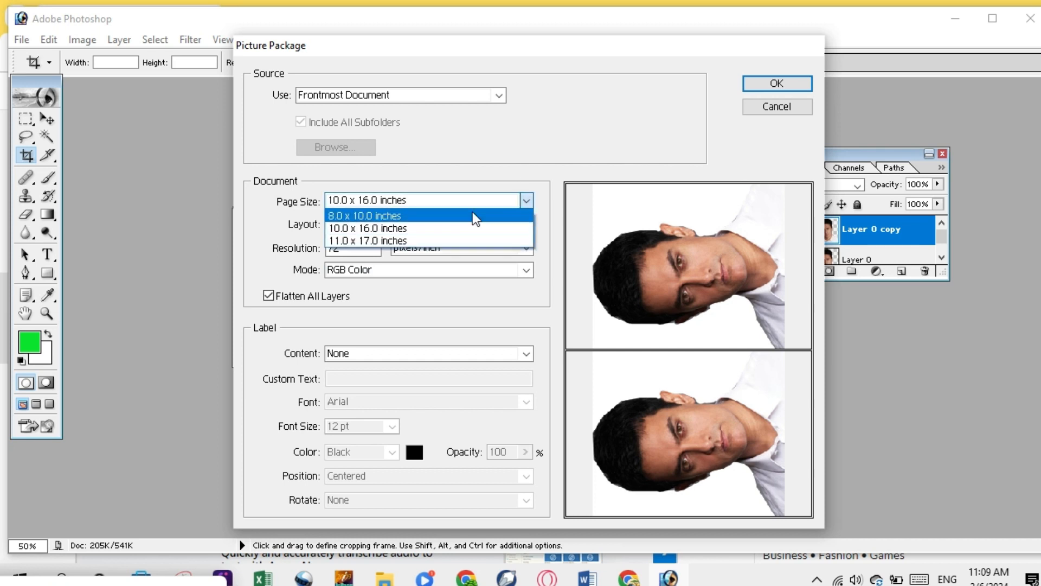
click(429, 240)
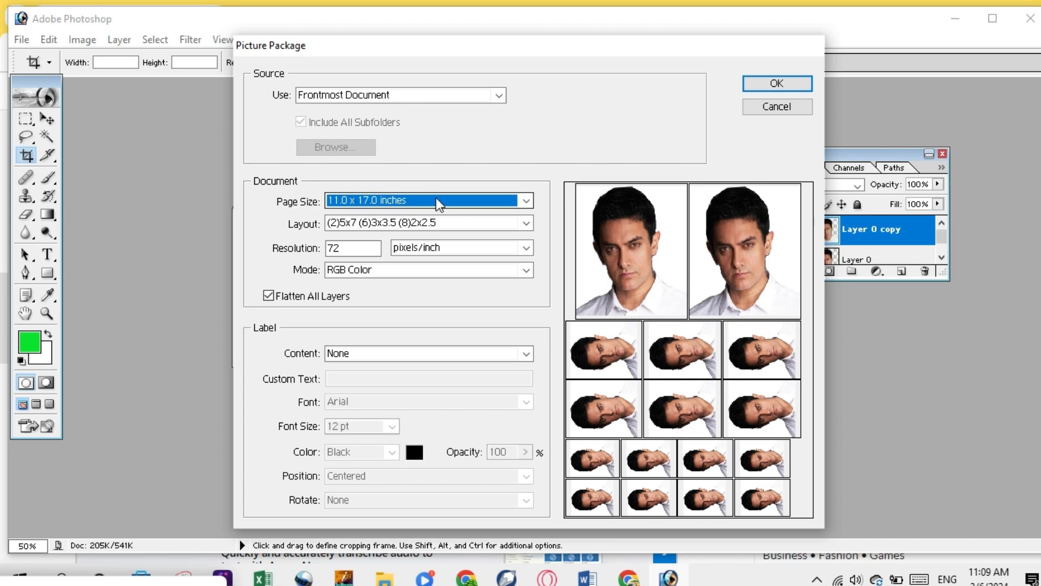
click(518, 221)
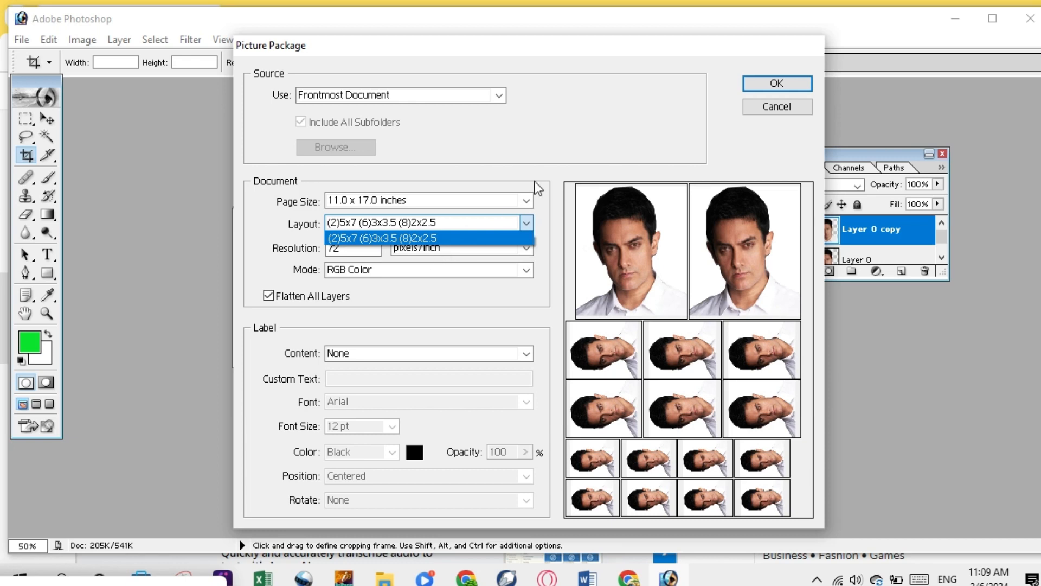
click(538, 145)
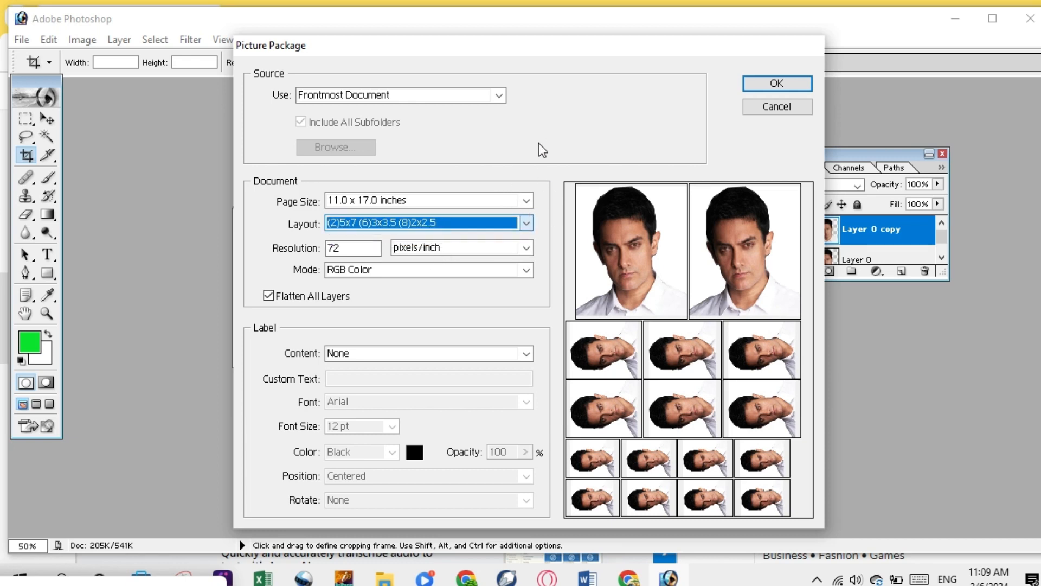
click(751, 87)
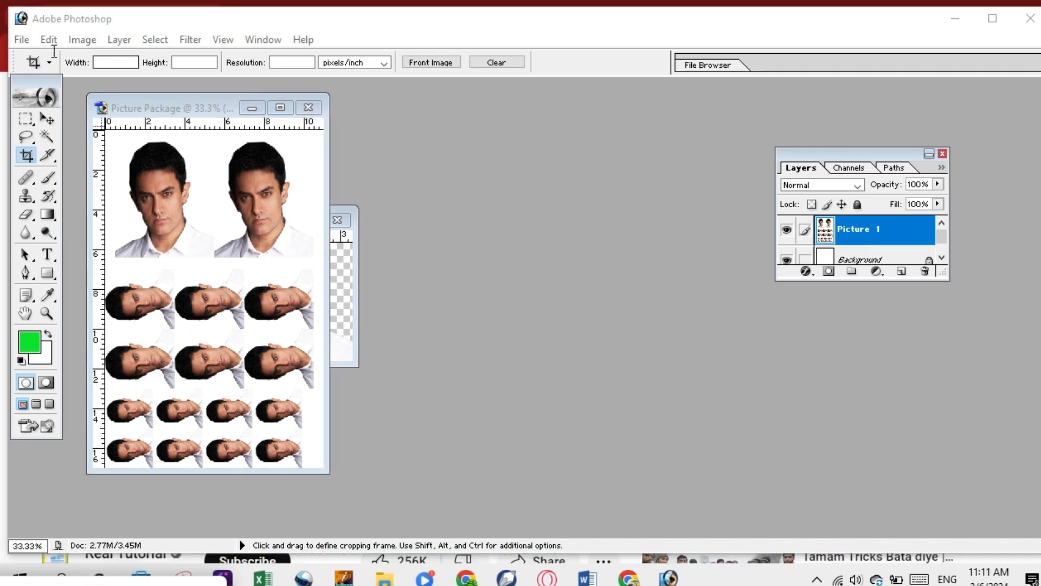
Reopen Picture Package with the generated sheet as frontmost document and set the page size to 8.0 x 10.0 inches
click(179, 103)
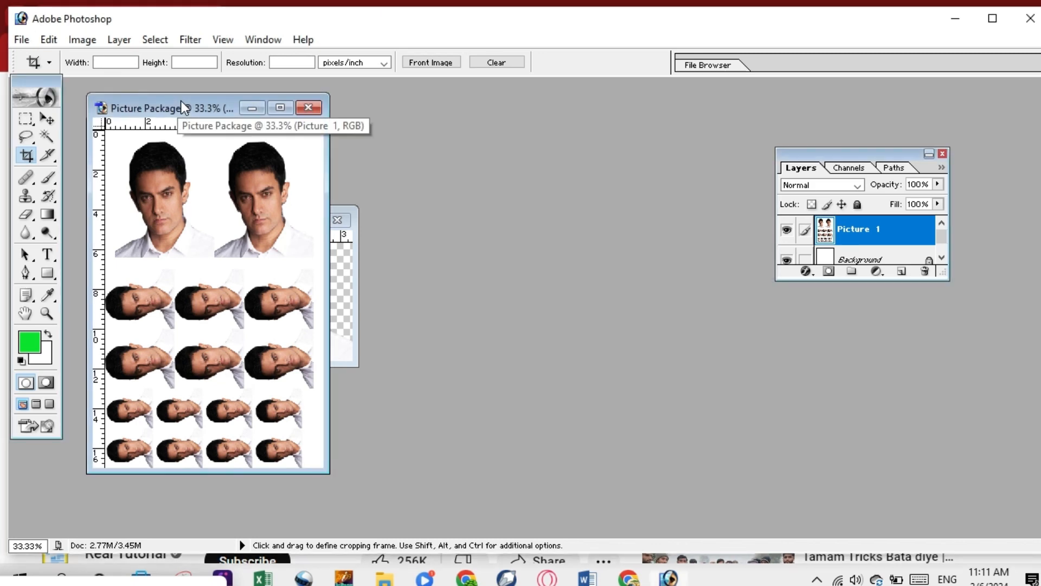
click(23, 41)
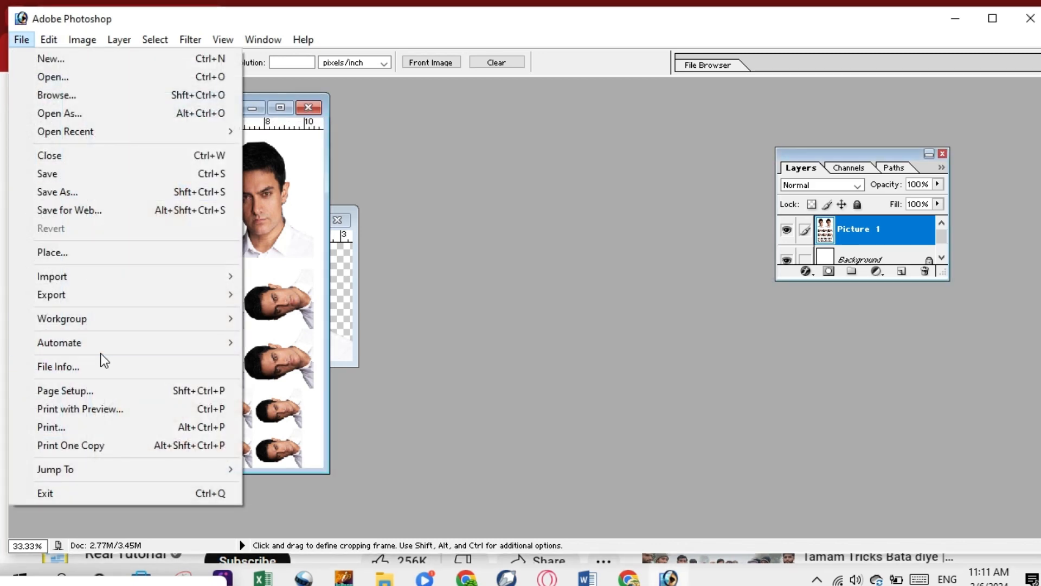
mouse_move(103, 343)
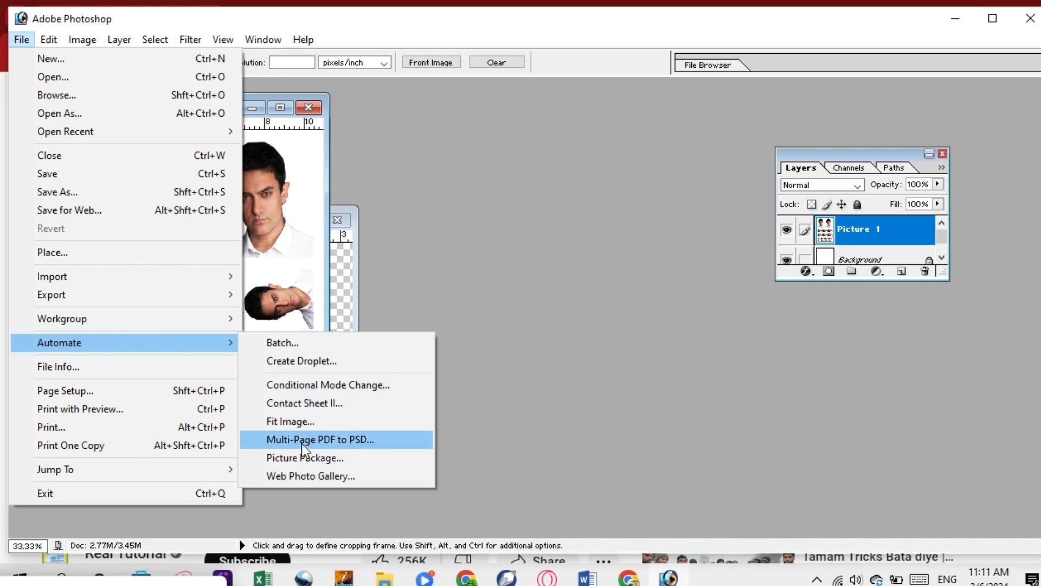
click(305, 457)
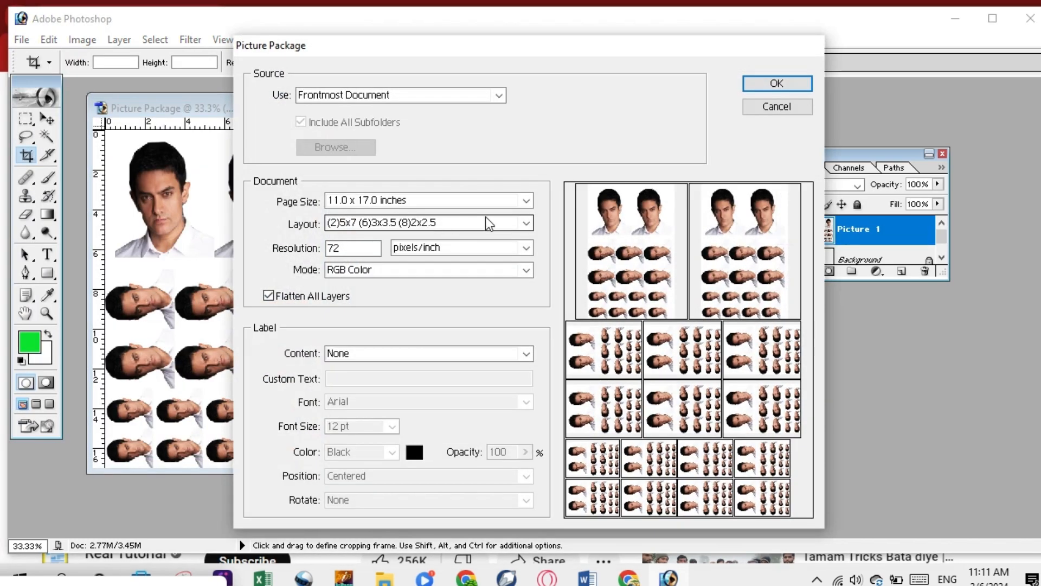
click(527, 225)
click(528, 201)
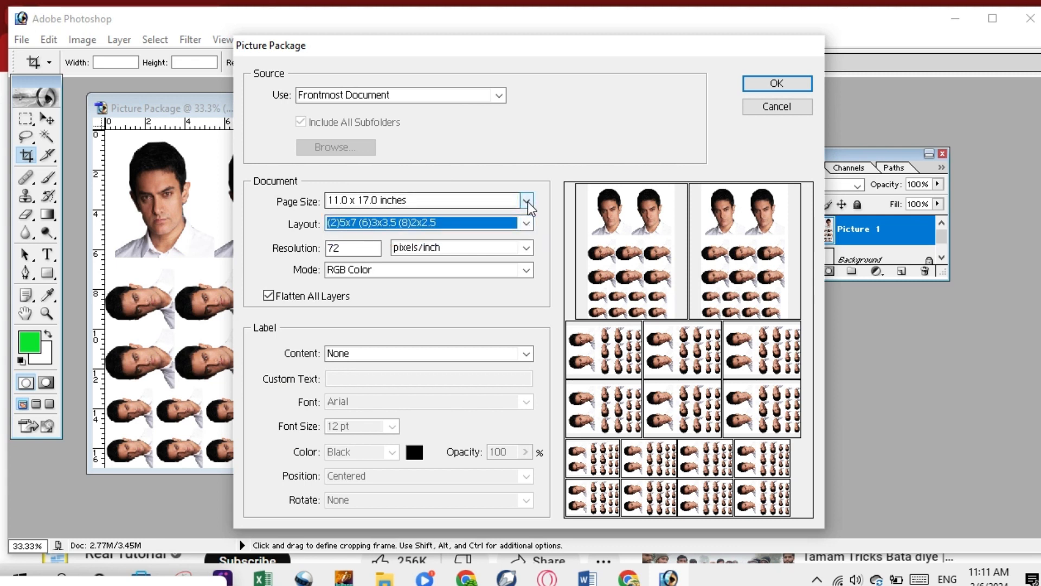
click(526, 200)
click(440, 217)
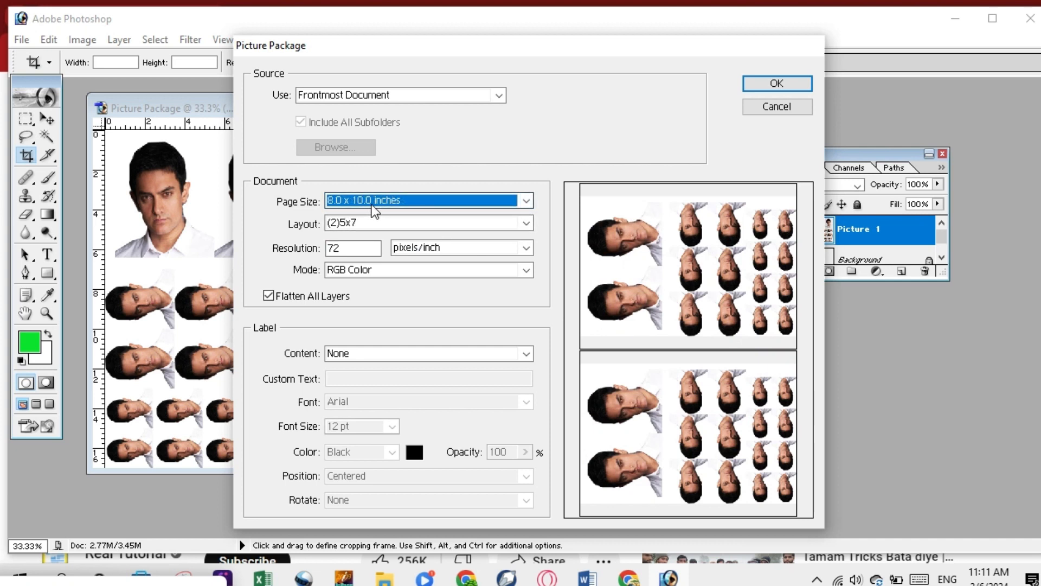
Set the layout to (4)4x5 and the mode to Grayscale, and generate the 8.0 x 10.0 inches picture package
click(521, 221)
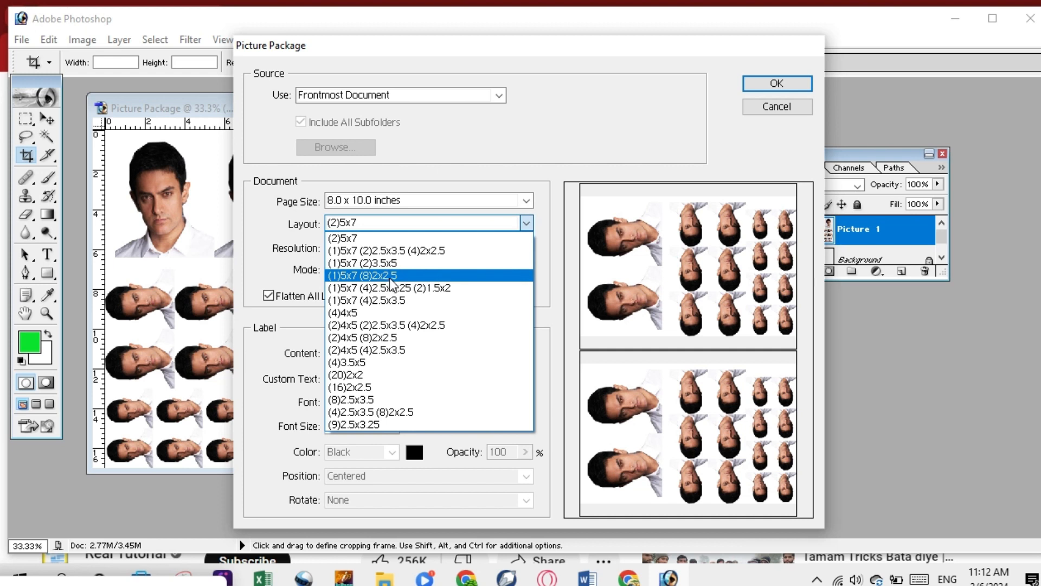
click(383, 313)
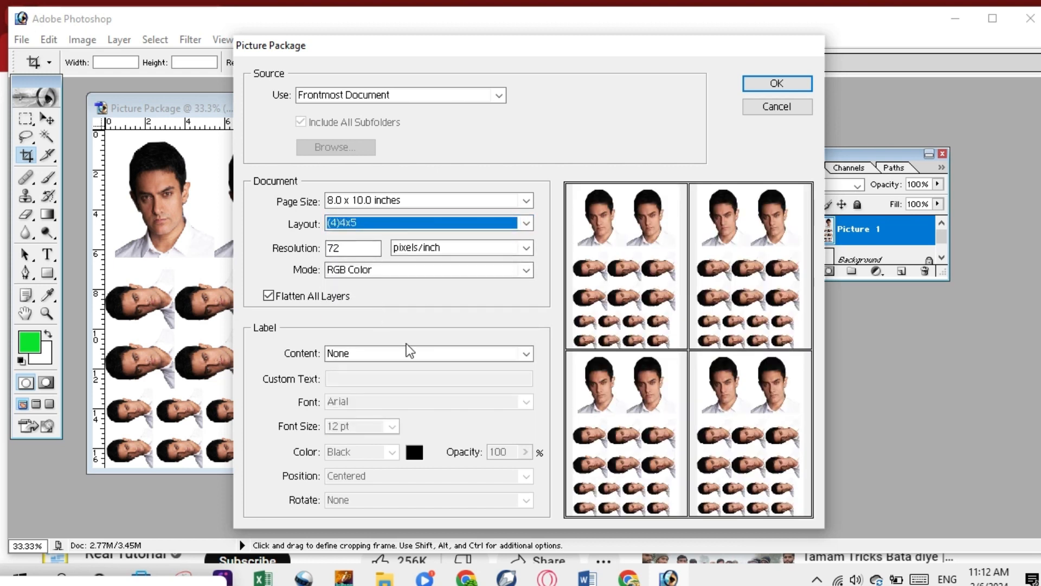
click(525, 270)
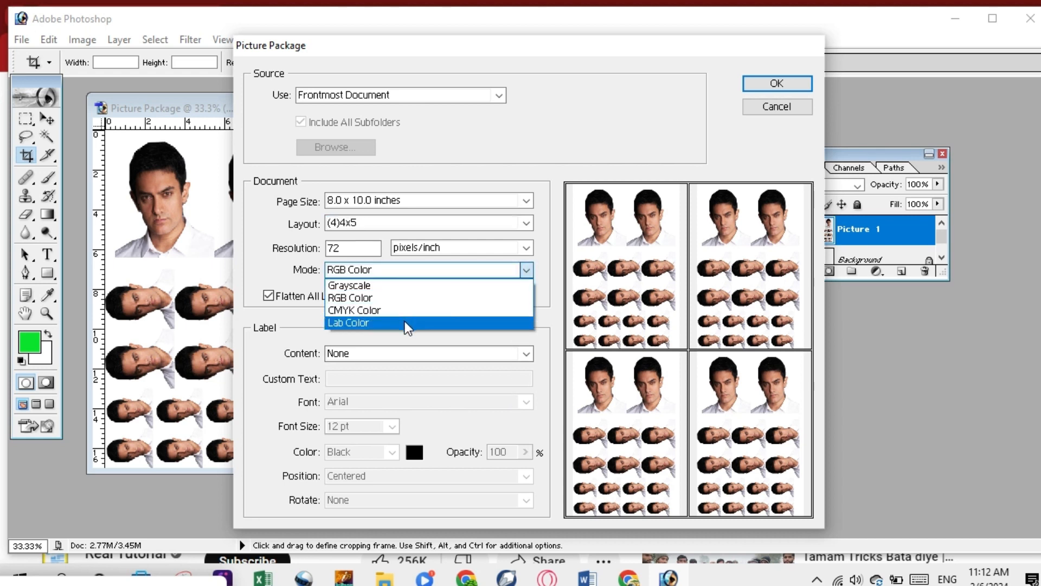
click(379, 296)
key(Up)
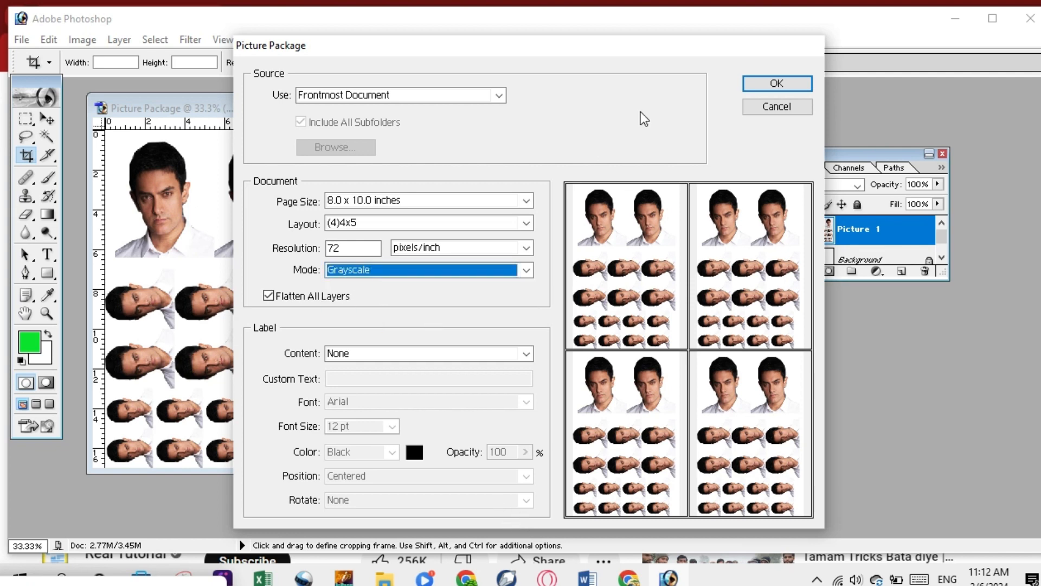
click(768, 82)
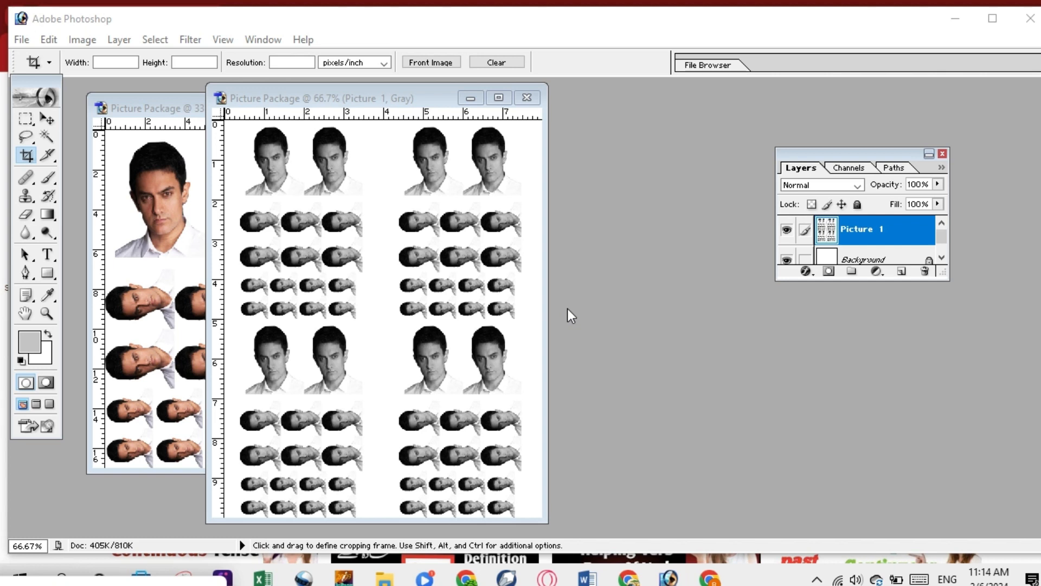
Switch to Chrome, look through the videos on the Teach it5all PK YouTube channel, and return to Photoshop
click(710, 578)
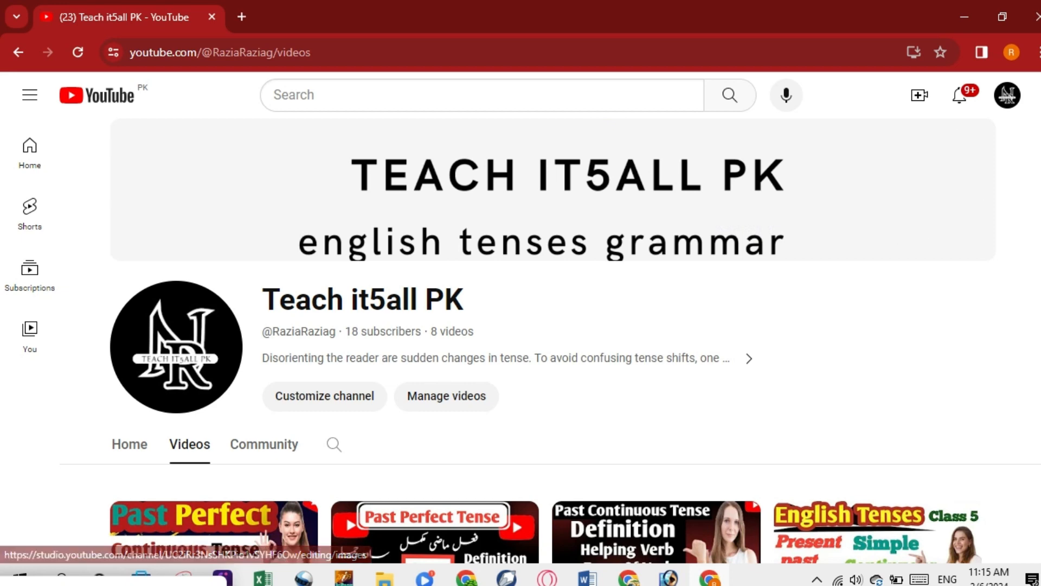
scroll(3, 217, down, 4)
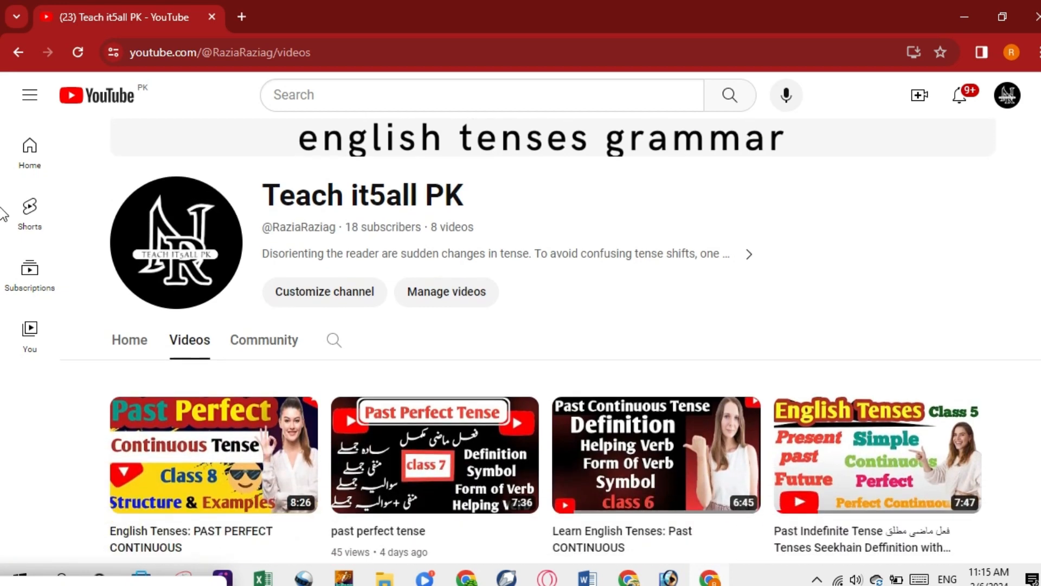
scroll(3, 280, down, 3)
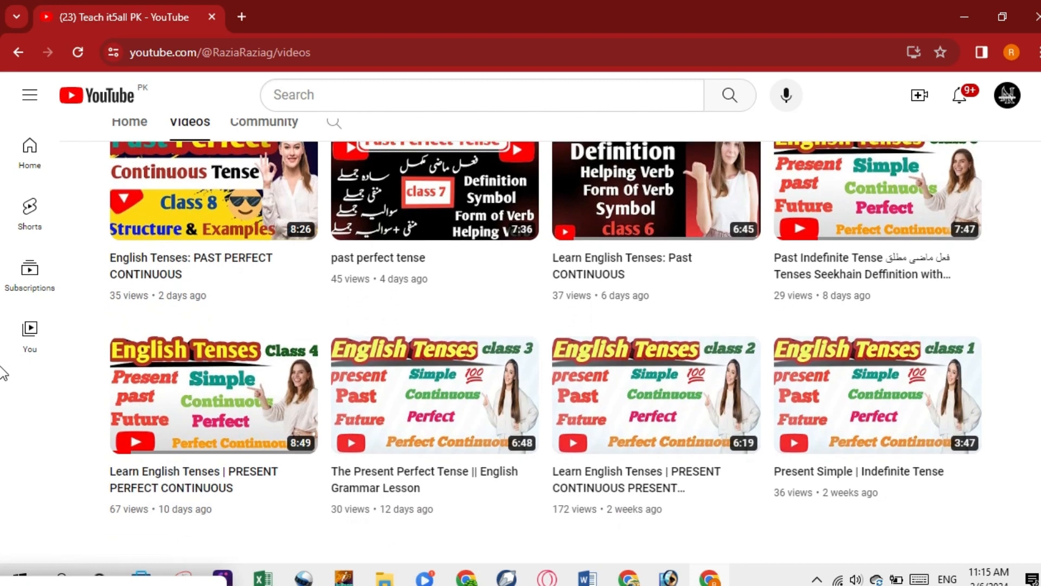
scroll(3, 325, up, 2)
scroll(2, 290, up, 3)
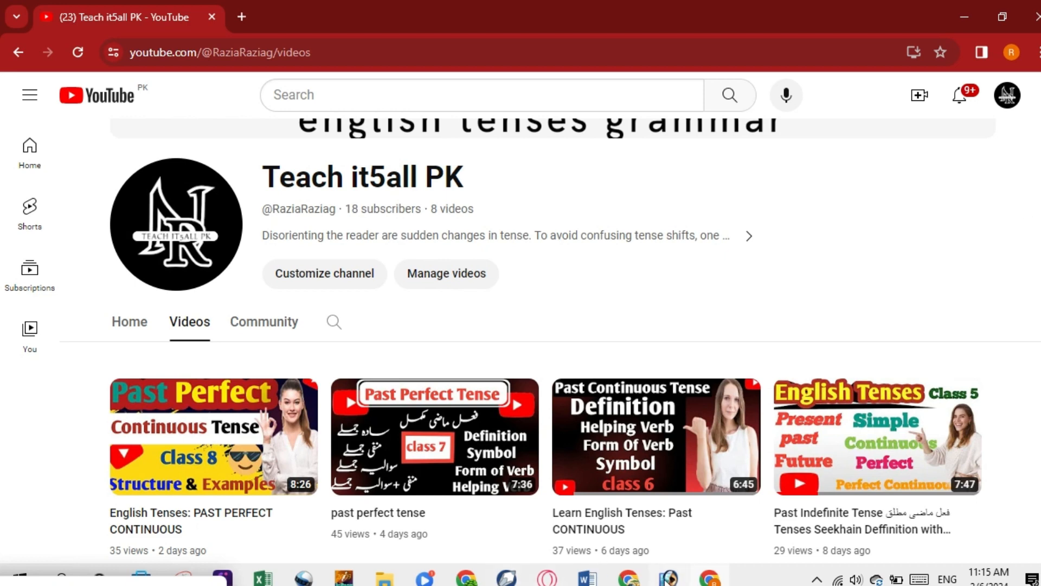
click(668, 578)
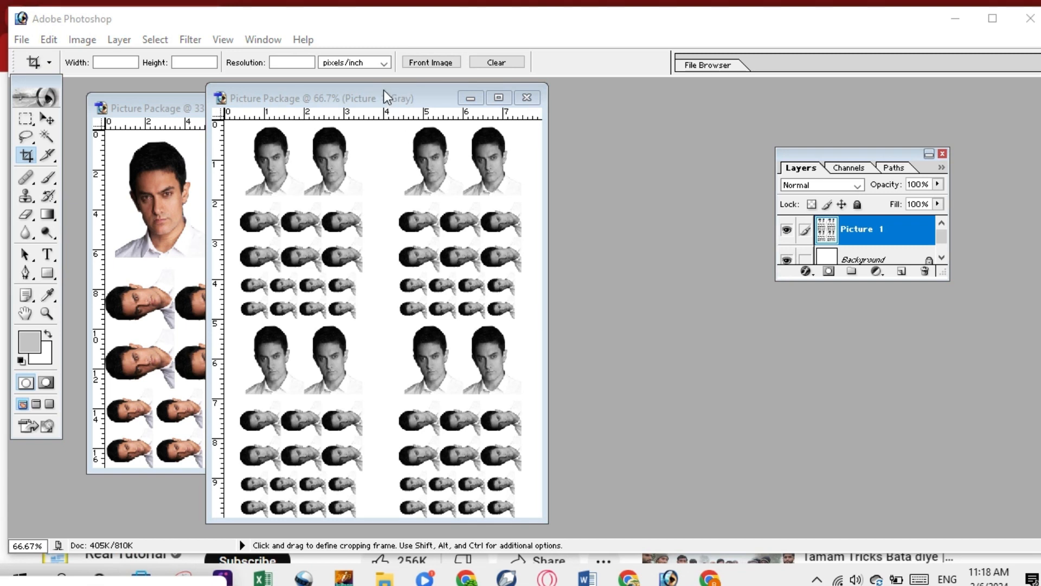
Move the grayscale sheet off the color sheet and start the Picture Package automation for it
drag(384, 91, 591, 94)
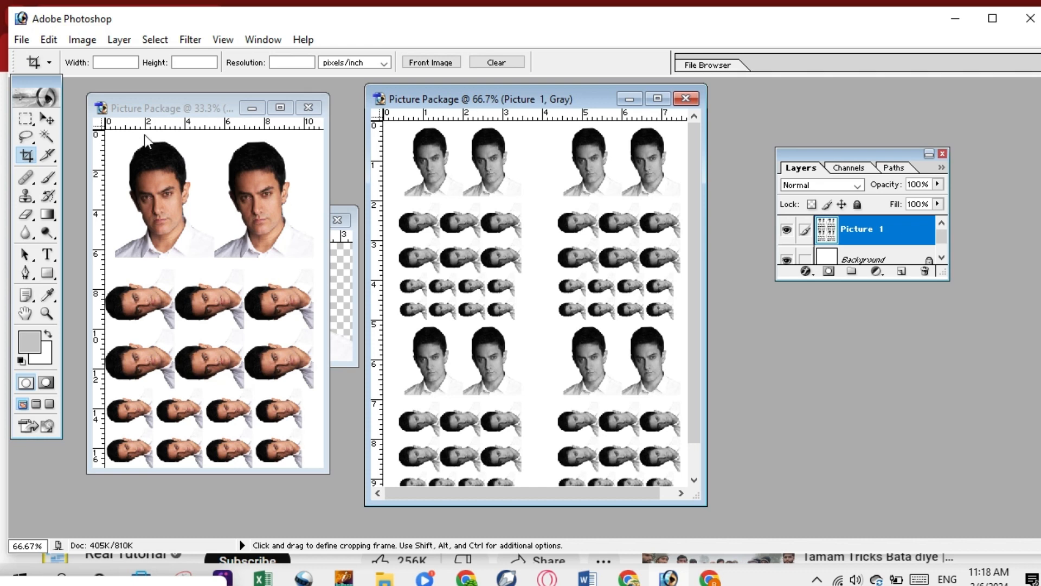
click(27, 40)
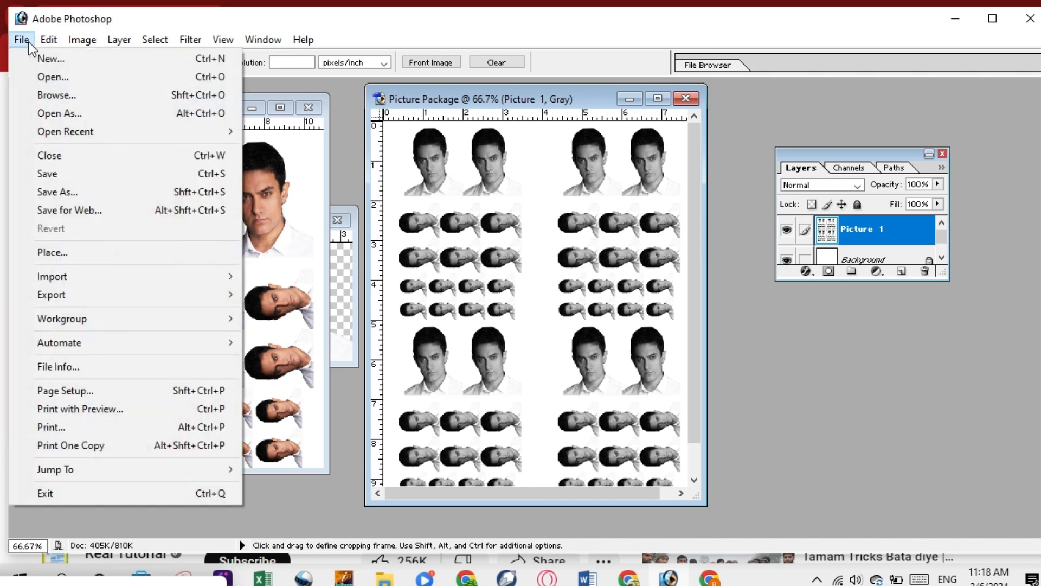
mouse_move(49, 40)
mouse_move(83, 344)
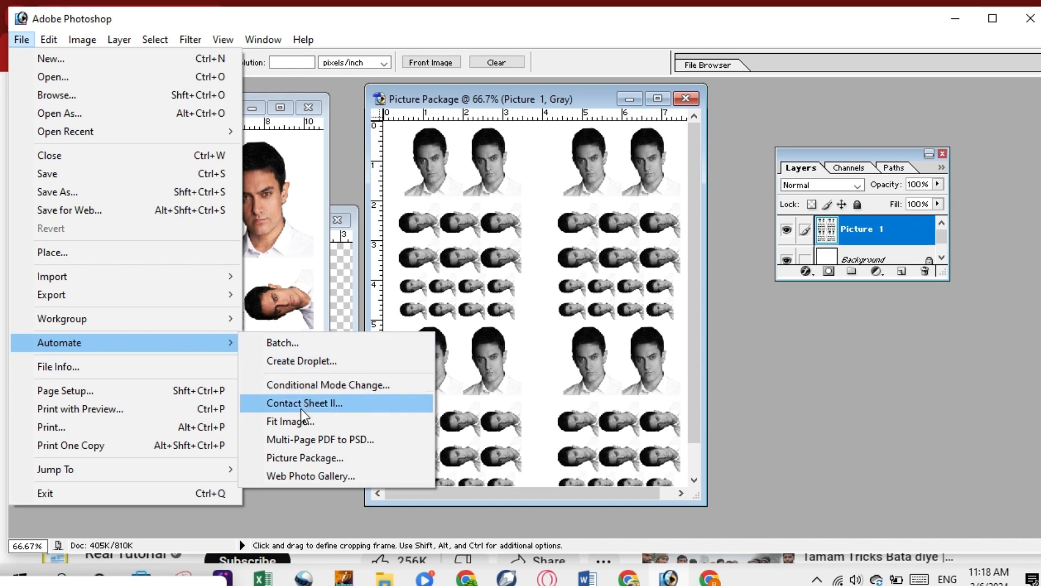
click(295, 459)
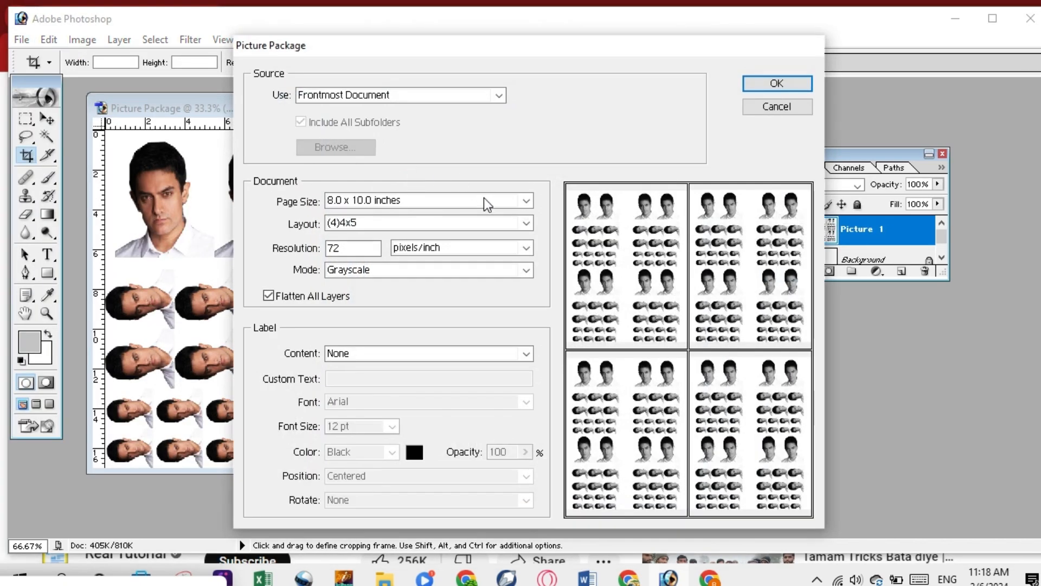
Try the 10.0 x 16.0 inches page size with the (1)5x7 (4)3x5 layout for the picture package
click(524, 201)
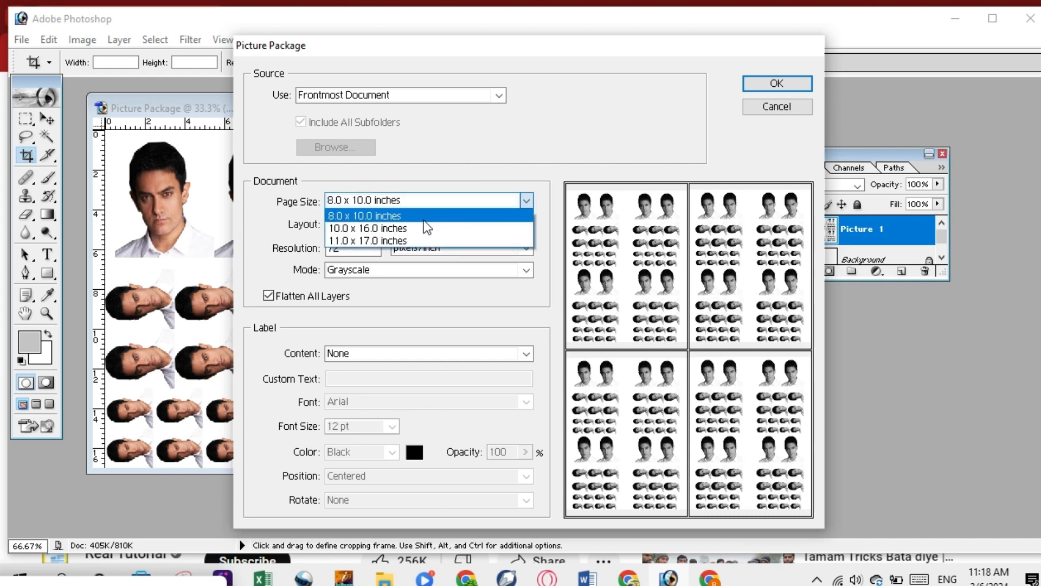
click(423, 220)
click(506, 221)
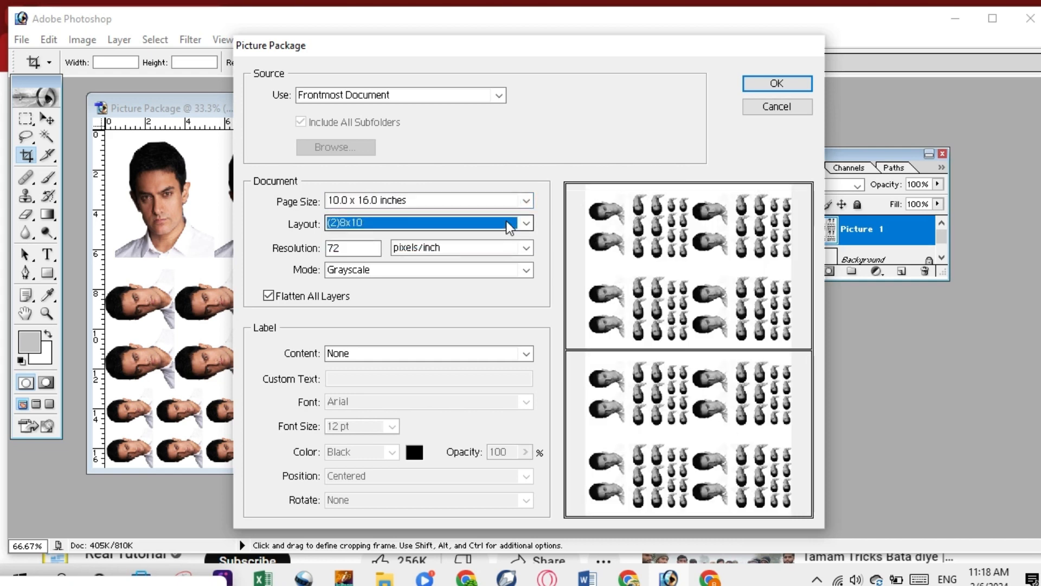
click(414, 252)
click(434, 251)
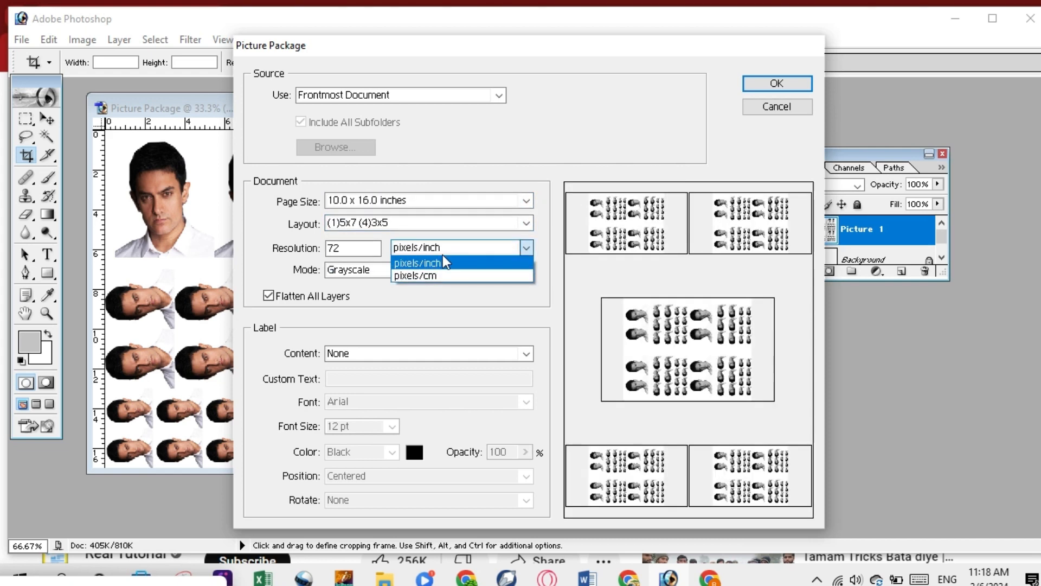
click(515, 220)
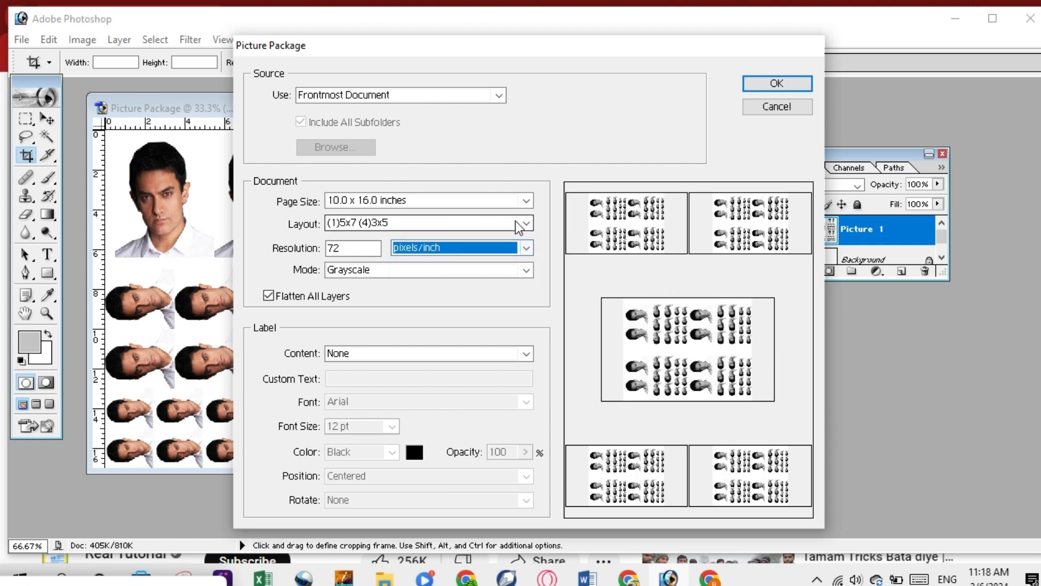
Set the page size to 8.0 x 10.0 inches, layout (1)5x7 (2)3.5x5 and mode RGB Color, and generate the picture package
click(526, 200)
click(417, 213)
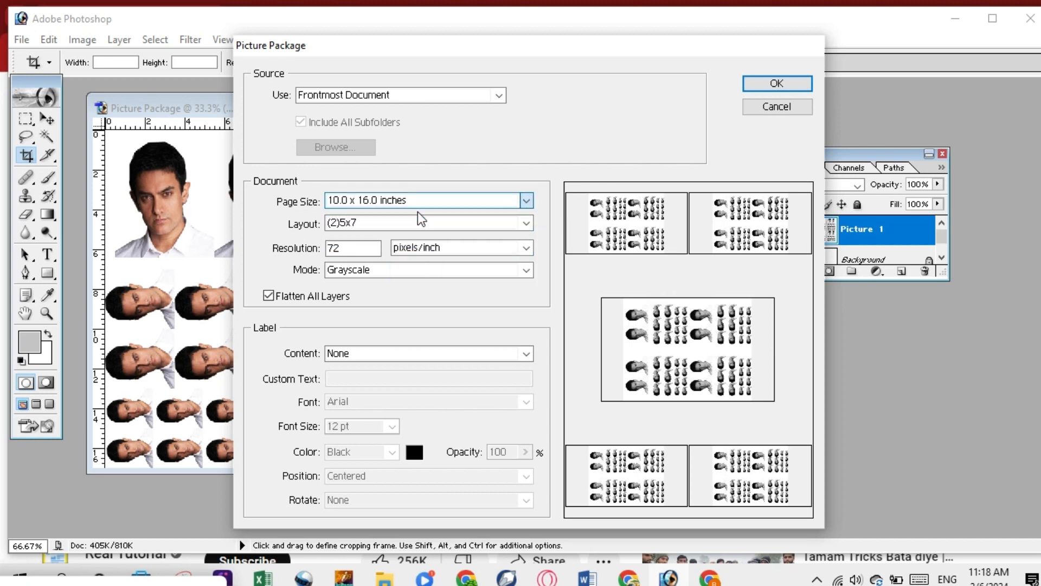
click(525, 223)
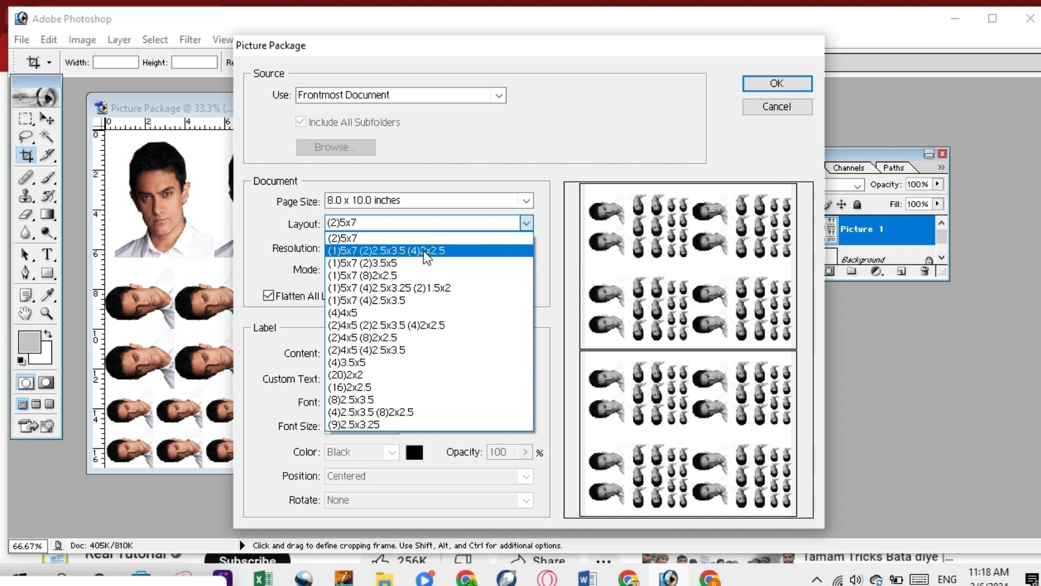
click(398, 262)
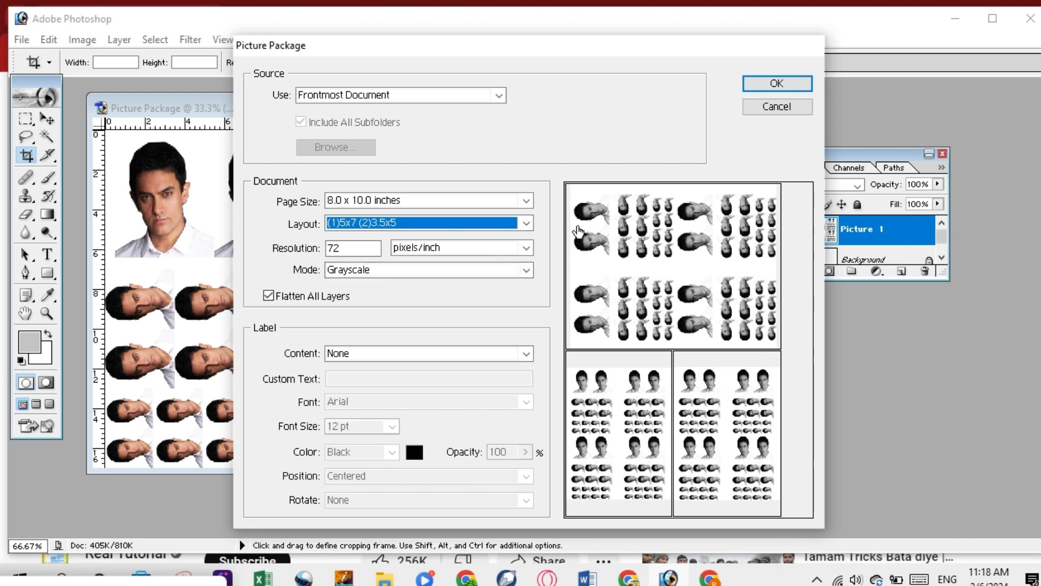
click(527, 270)
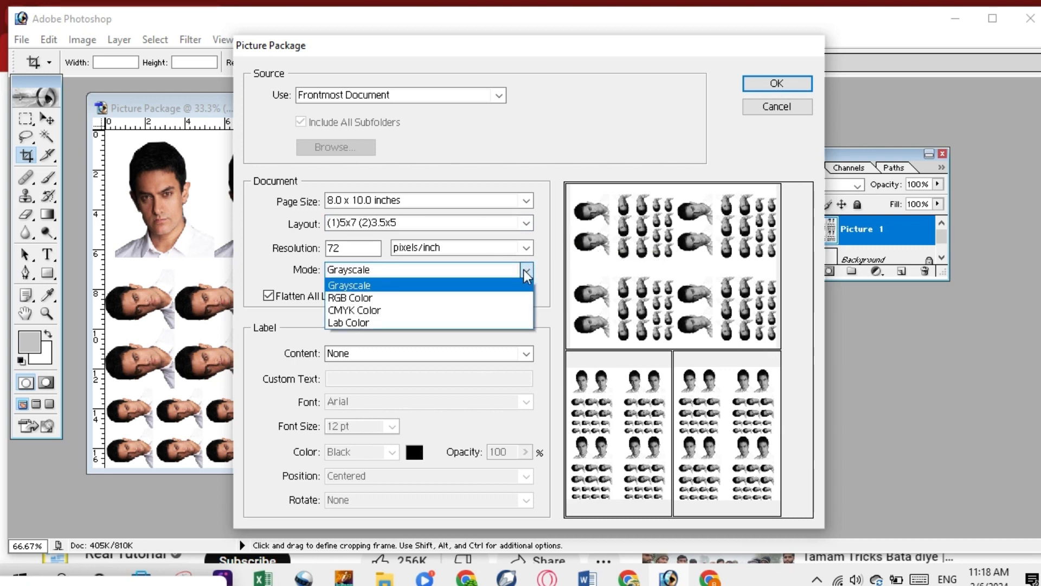
click(381, 297)
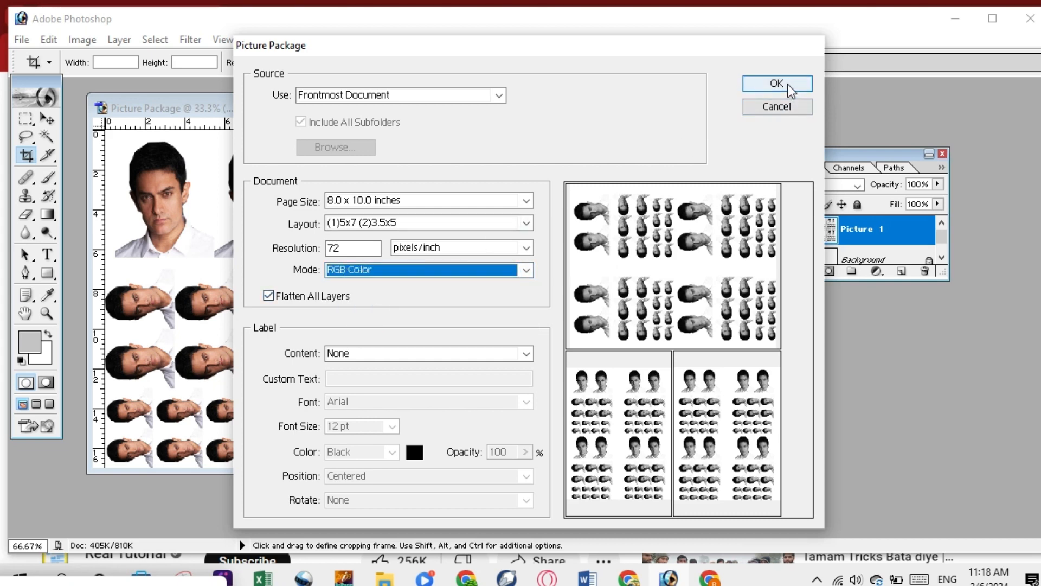
click(777, 84)
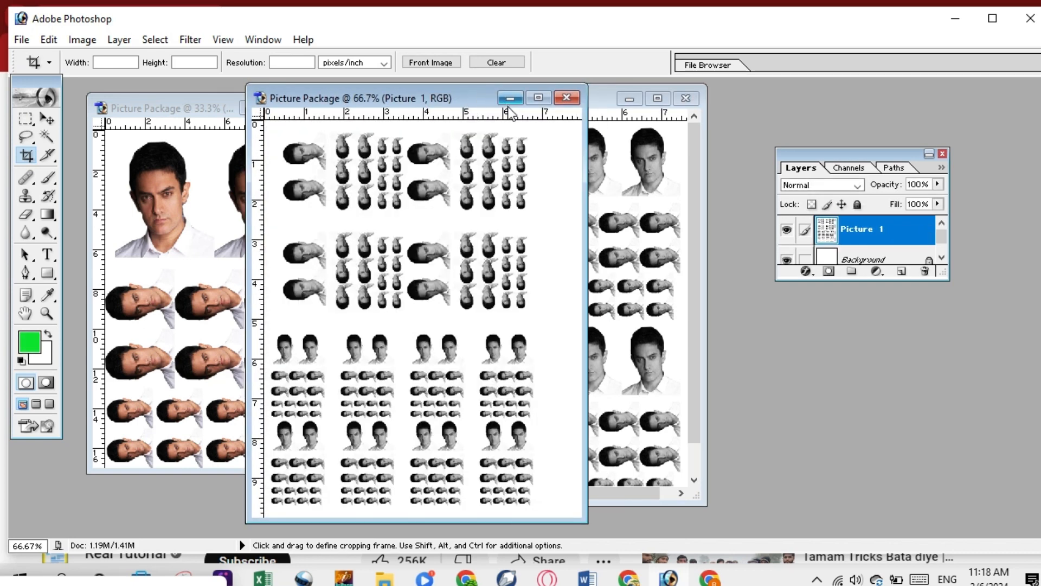
Move the newly generated RGB sheet made from grayscale portraits aside and close it without saving
drag(476, 96, 673, 79)
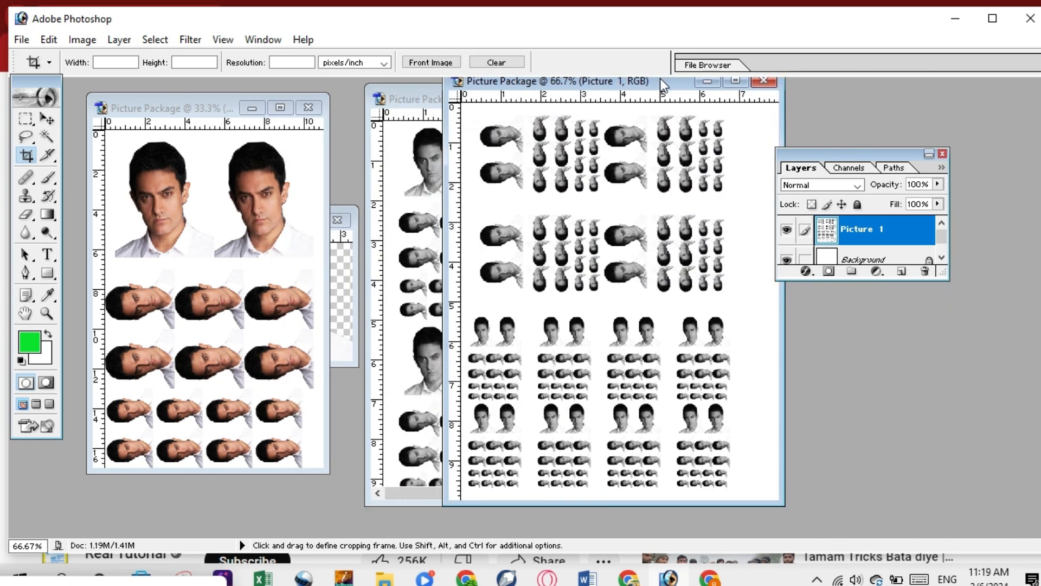
click(756, 81)
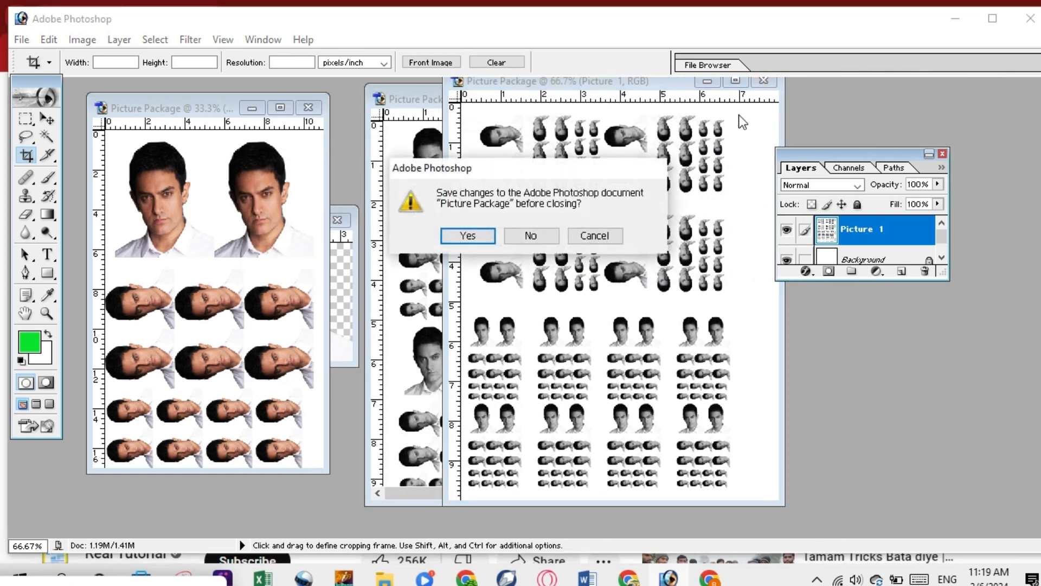
click(483, 236)
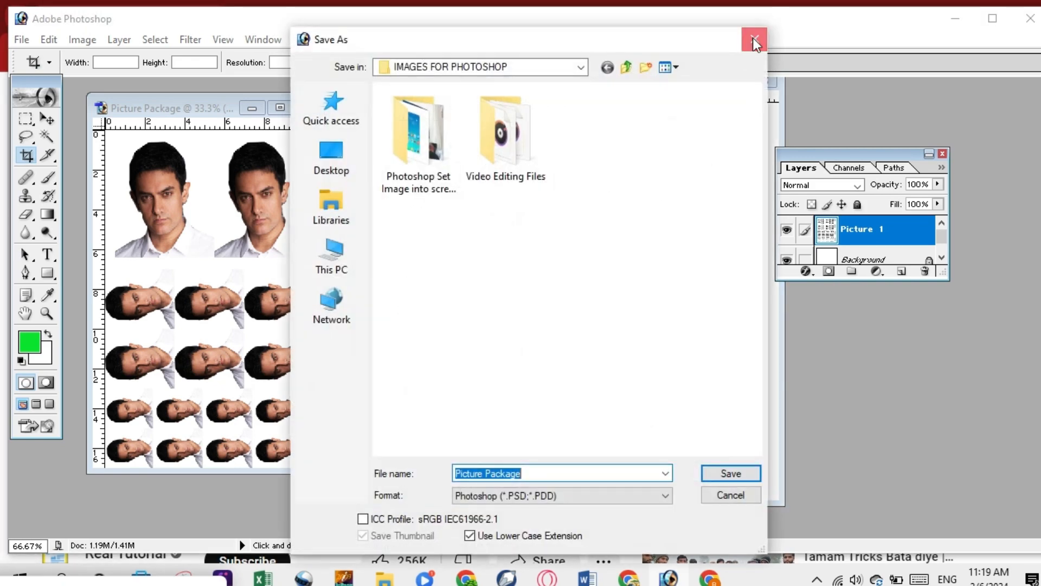
click(753, 39)
click(762, 81)
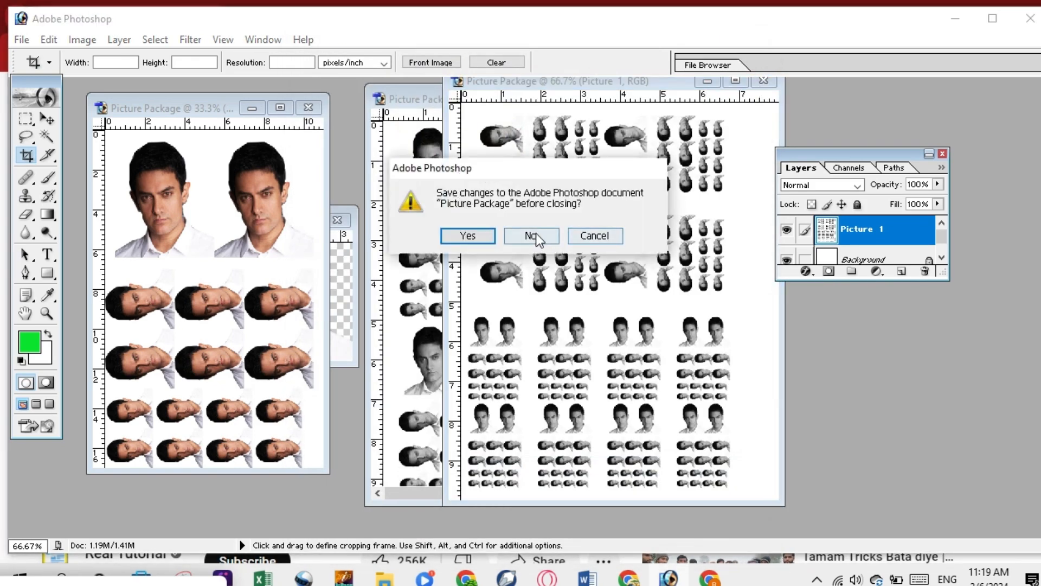
click(534, 236)
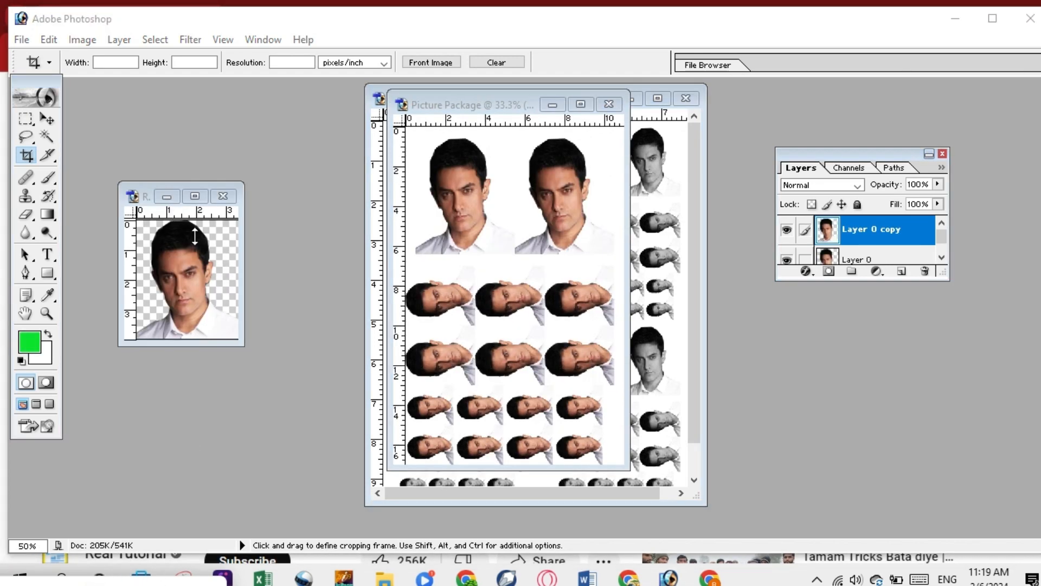
Make the small color portrait the frontmost document and generate its 8.0 x 10.0 inches picture package with the (1)5x7 (2)3.5x5 layout in RGB Color
click(146, 196)
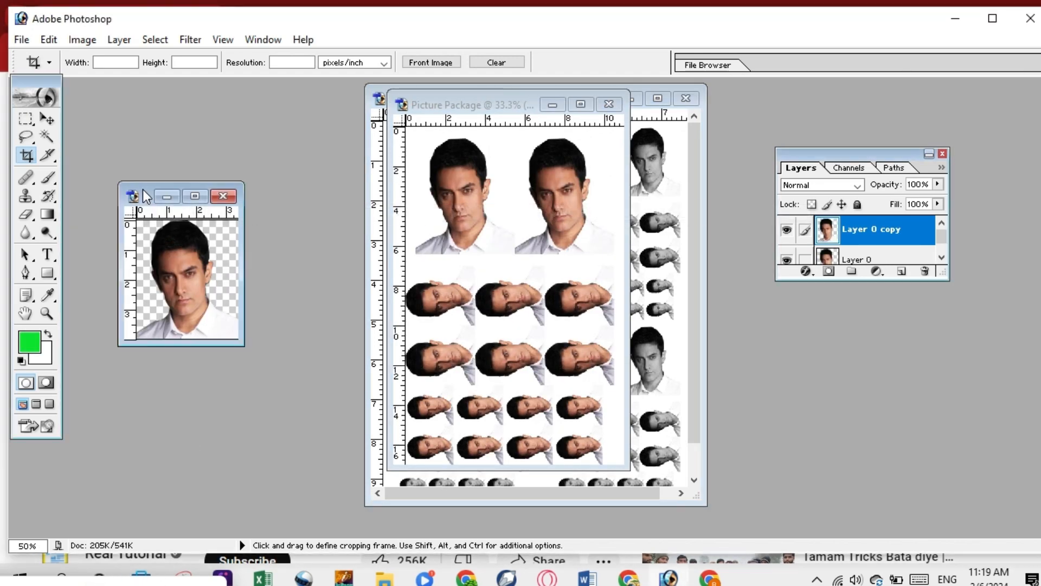
click(21, 39)
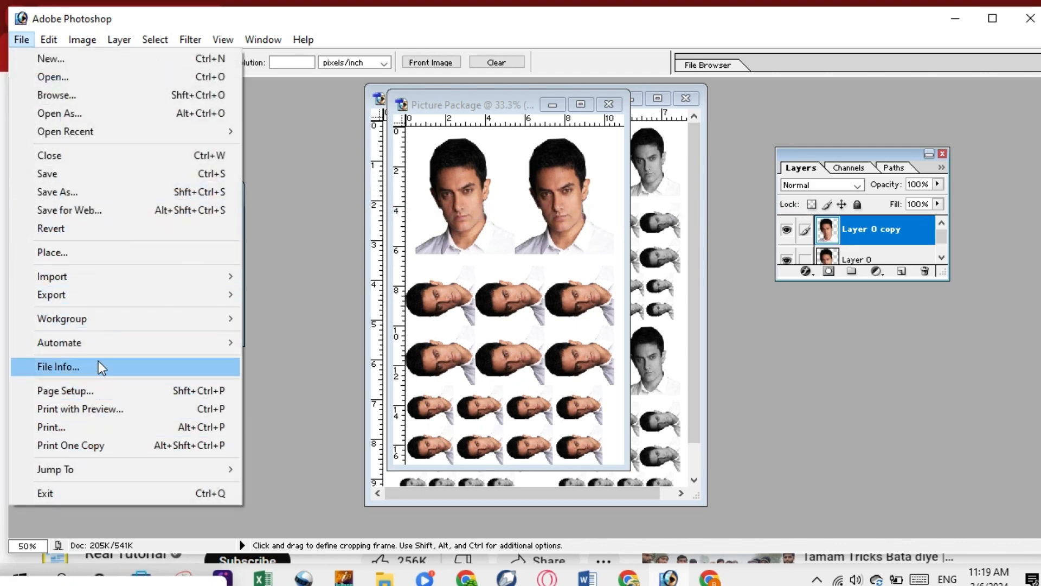
mouse_move(102, 340)
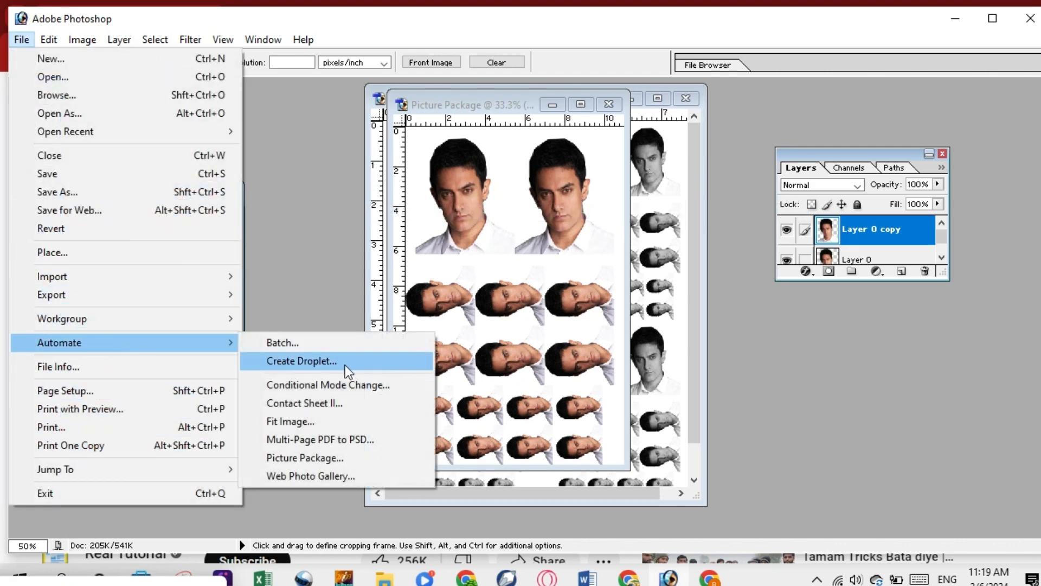
click(313, 456)
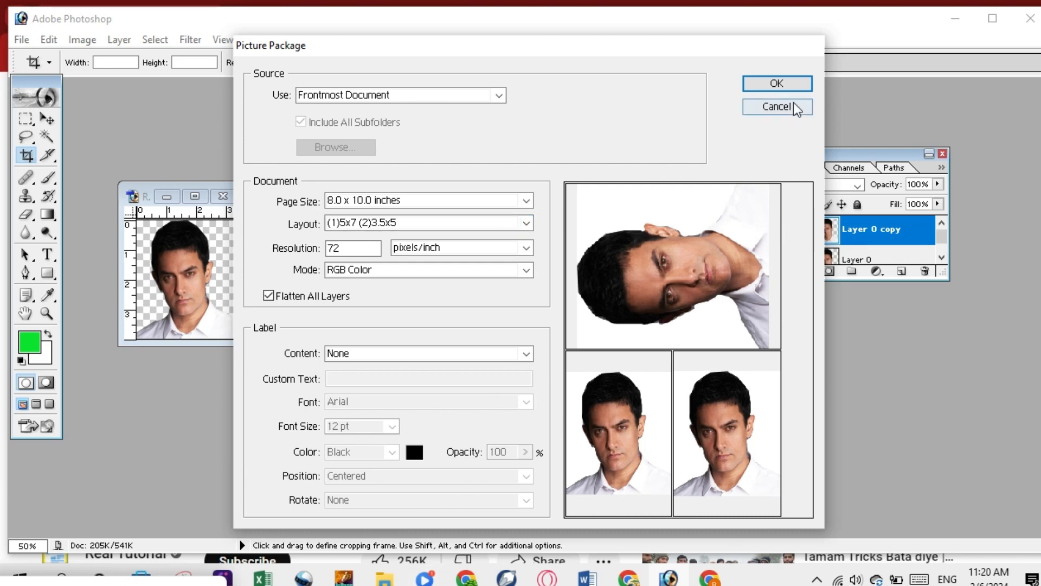
click(785, 86)
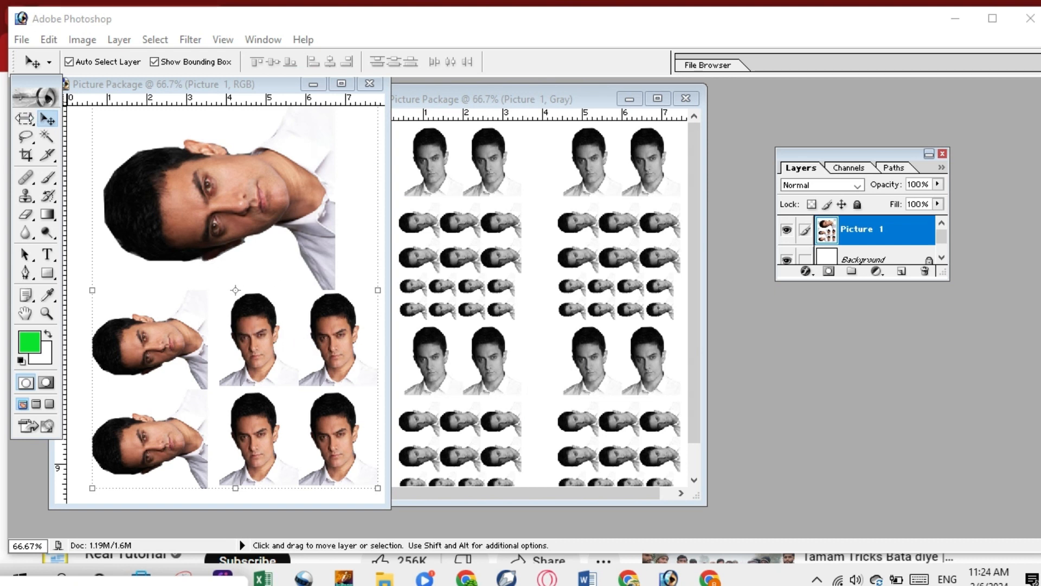
Try copying the upper pair of upright portraits from the color sheet onto the lower-right quarter of the grayscale sheet
click(24, 118)
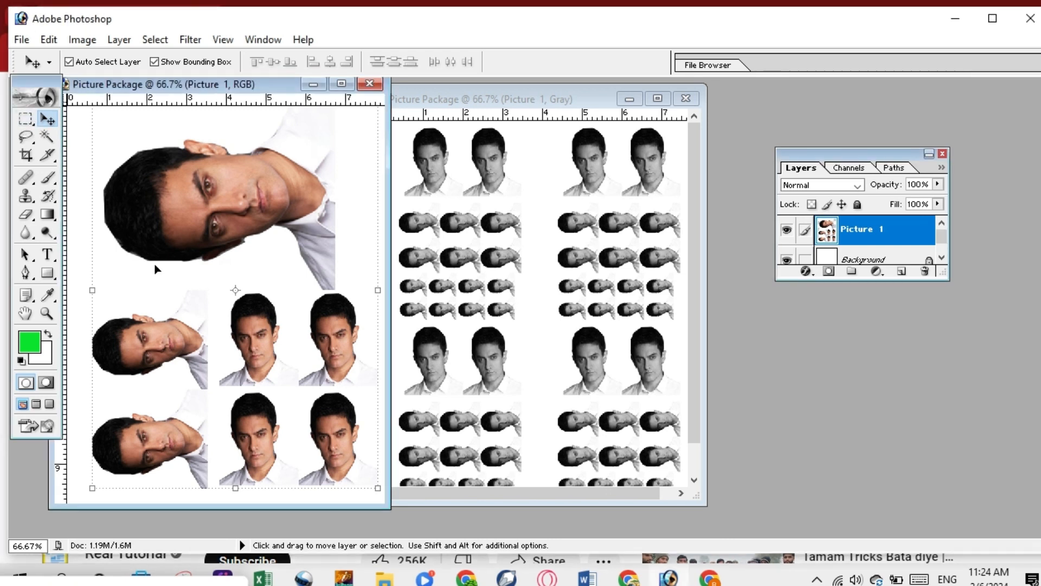
click(26, 120)
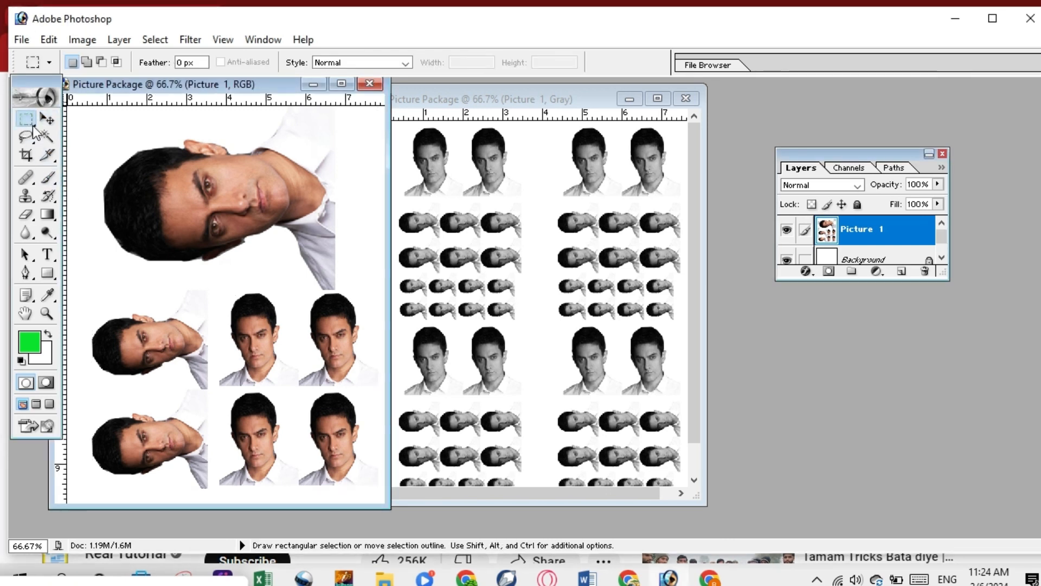
click(33, 128)
drag(358, 367, 368, 389)
click(49, 124)
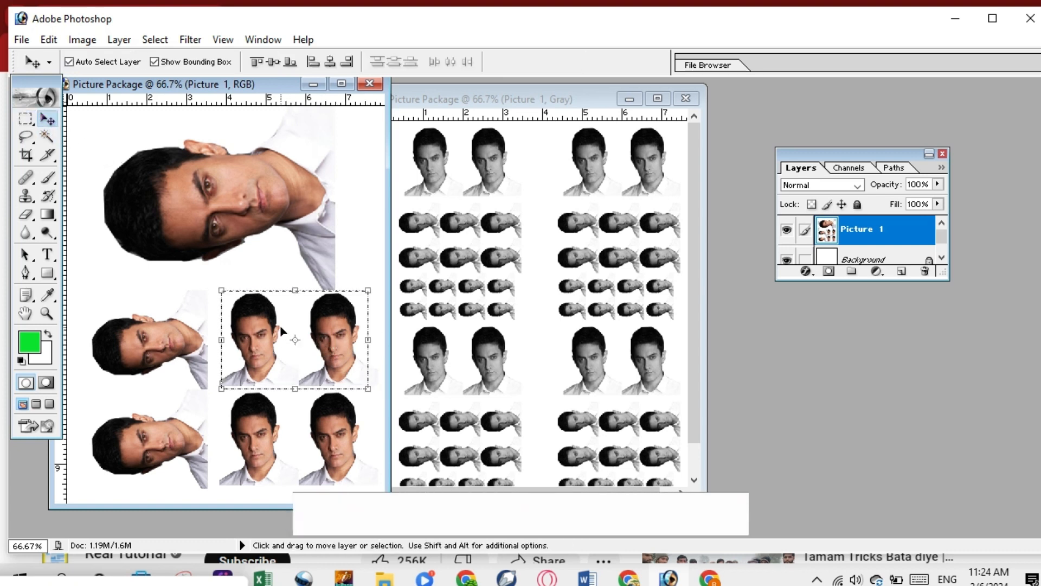
drag(300, 332, 602, 368)
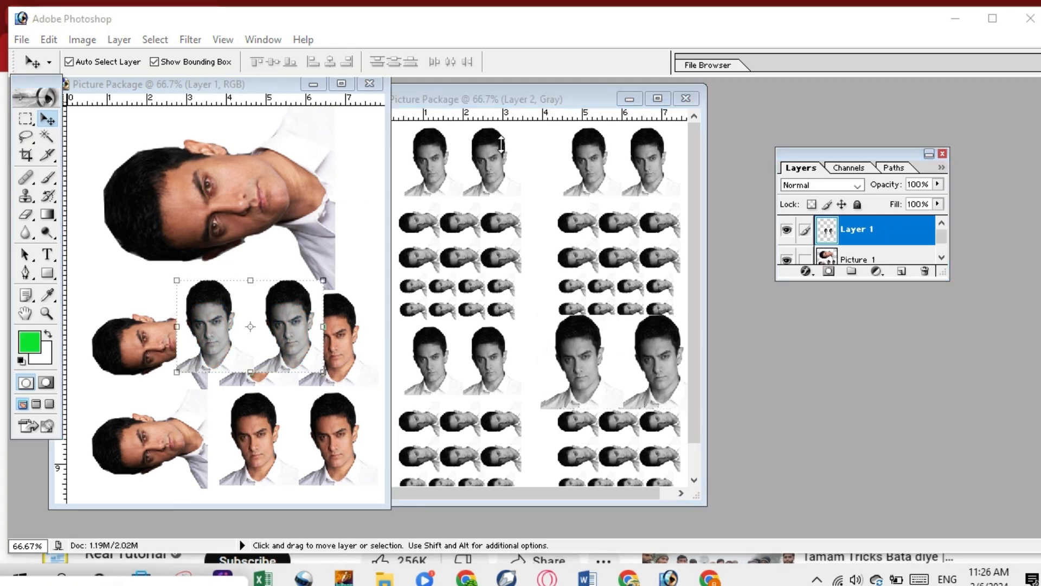
Convert the grayscale picture package sheet to RGB Color mode, flattening its layers
click(542, 93)
click(87, 39)
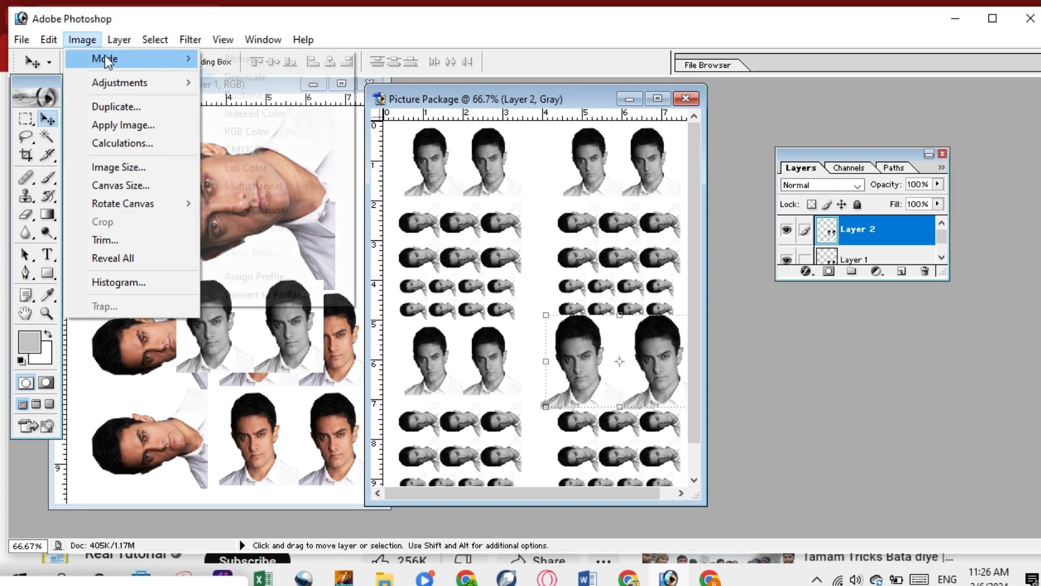
mouse_move(162, 58)
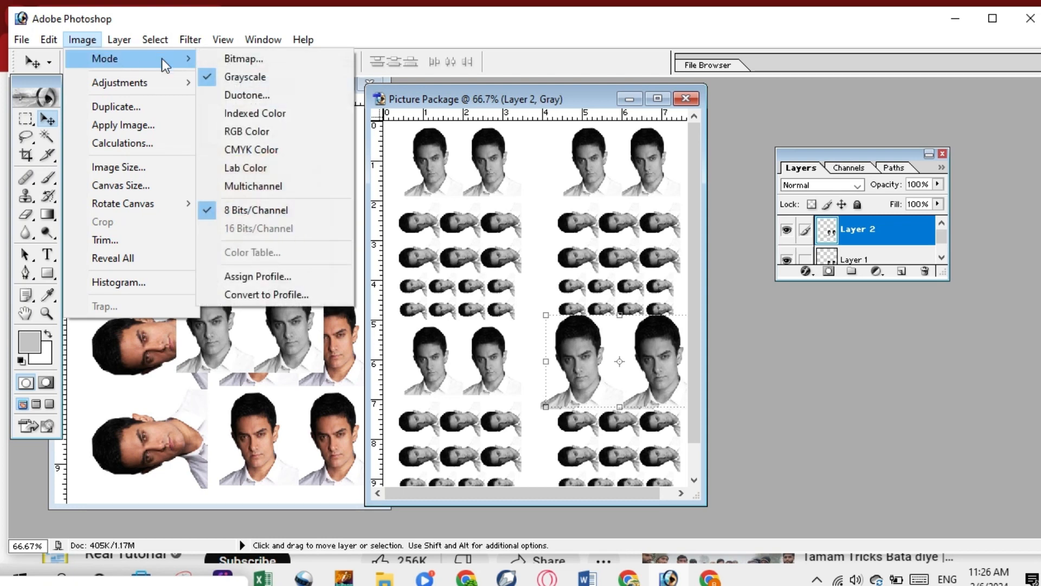
click(270, 129)
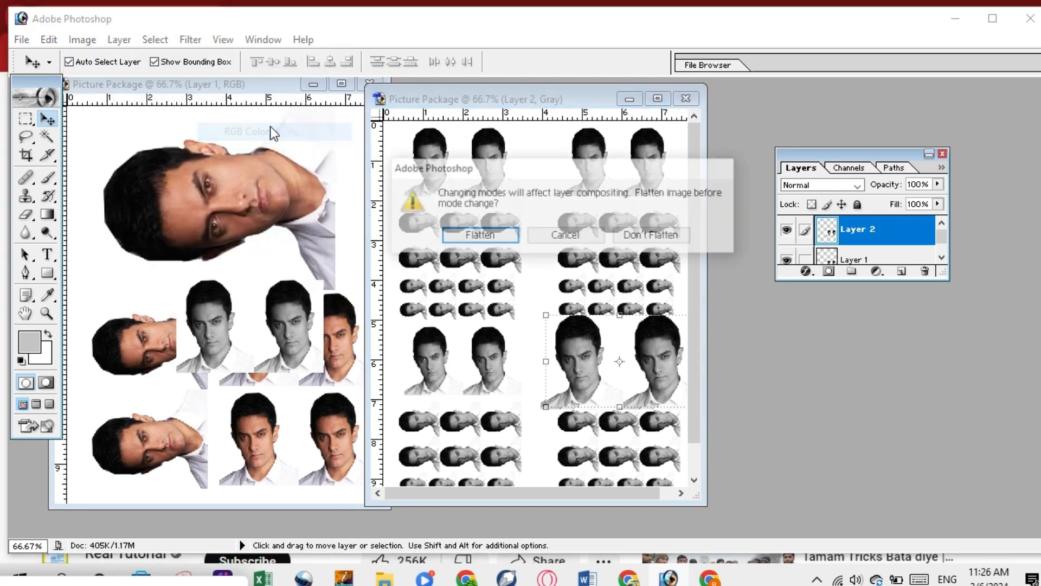
click(477, 232)
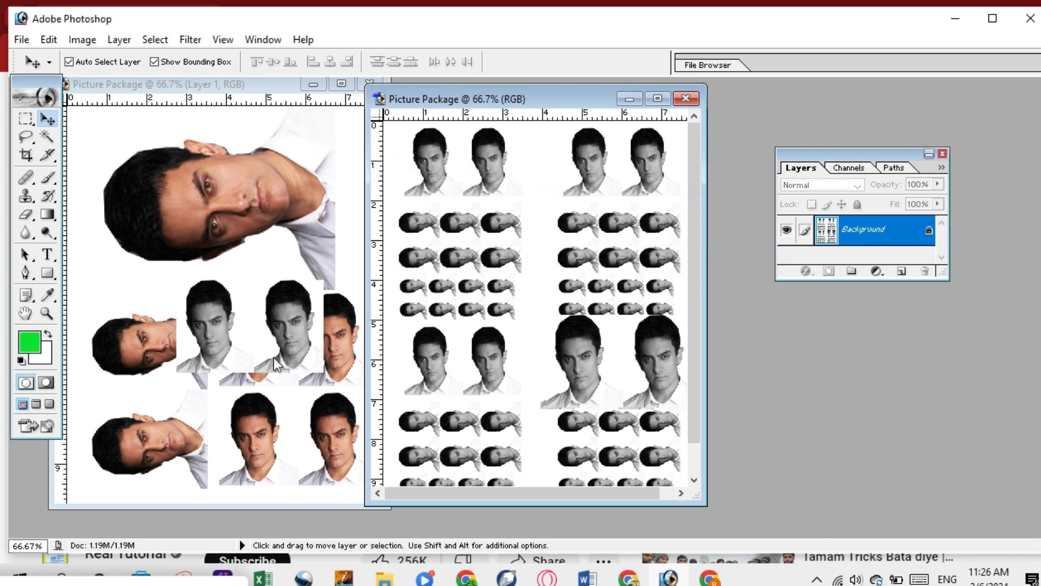
Select a pair of upright portraits on the color sheet and copy it over the small lower-right portraits of the converted sheet
click(275, 448)
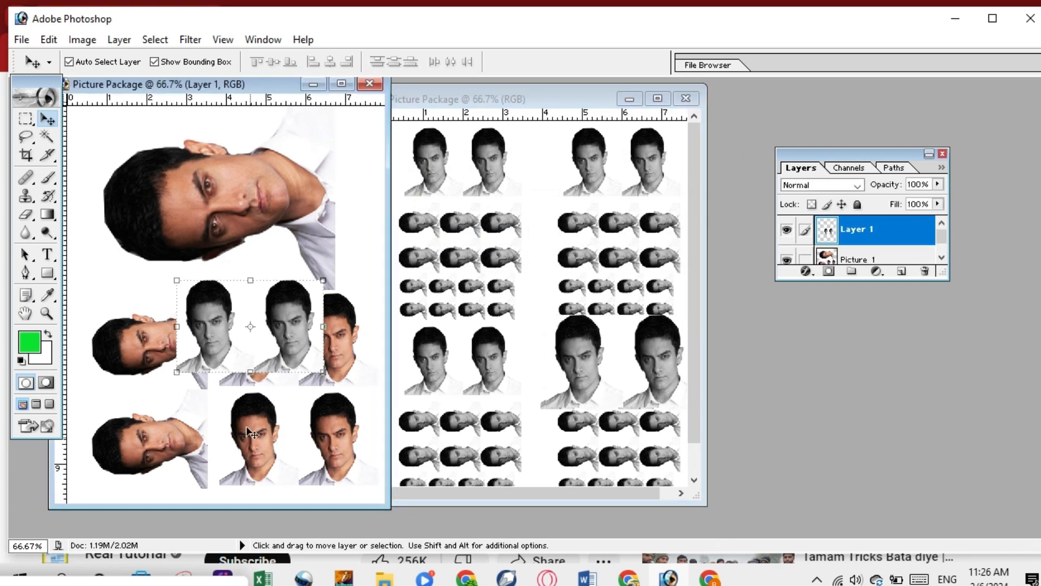
click(25, 119)
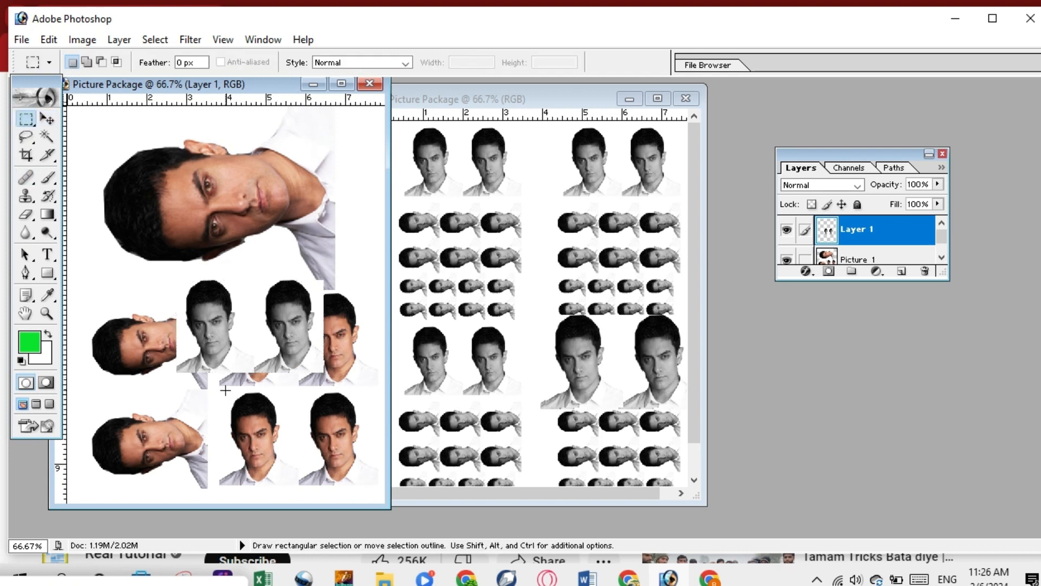
drag(321, 429, 370, 491)
drag(325, 447, 593, 350)
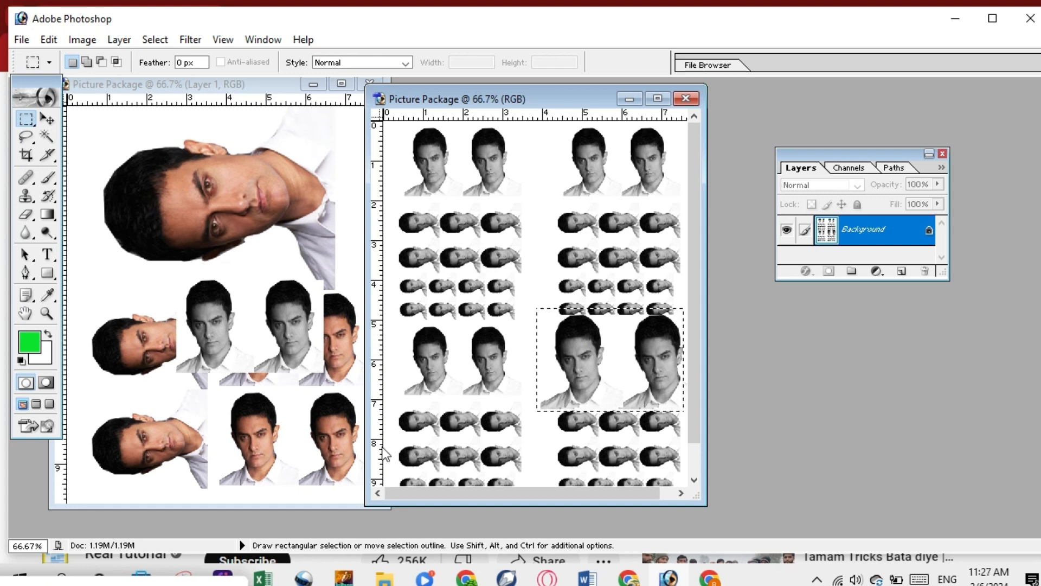
click(295, 442)
drag(224, 386, 374, 496)
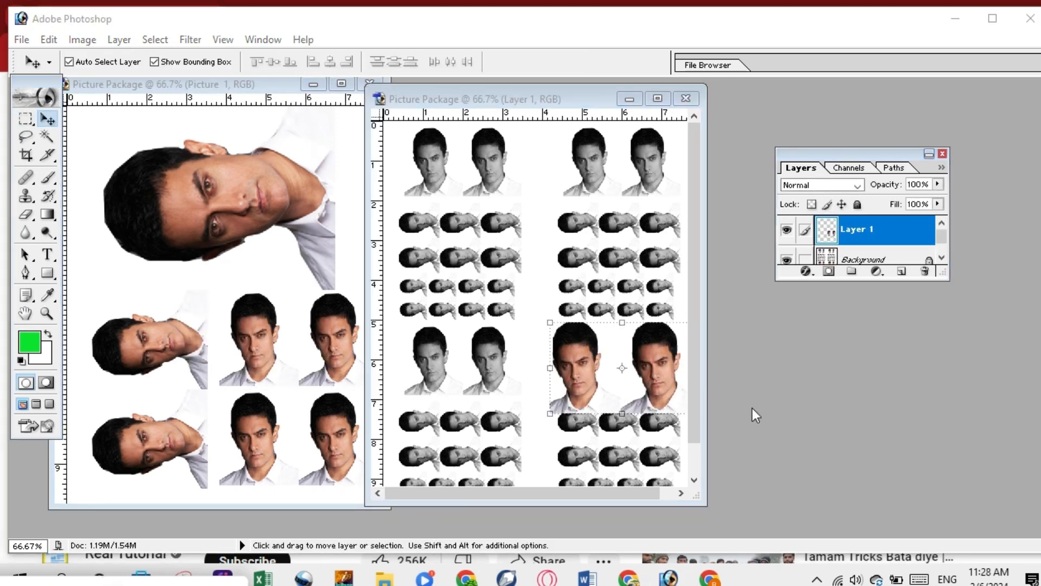
Select the Background layer of the converted sheet and check which color mode the document uses
click(742, 349)
click(536, 290)
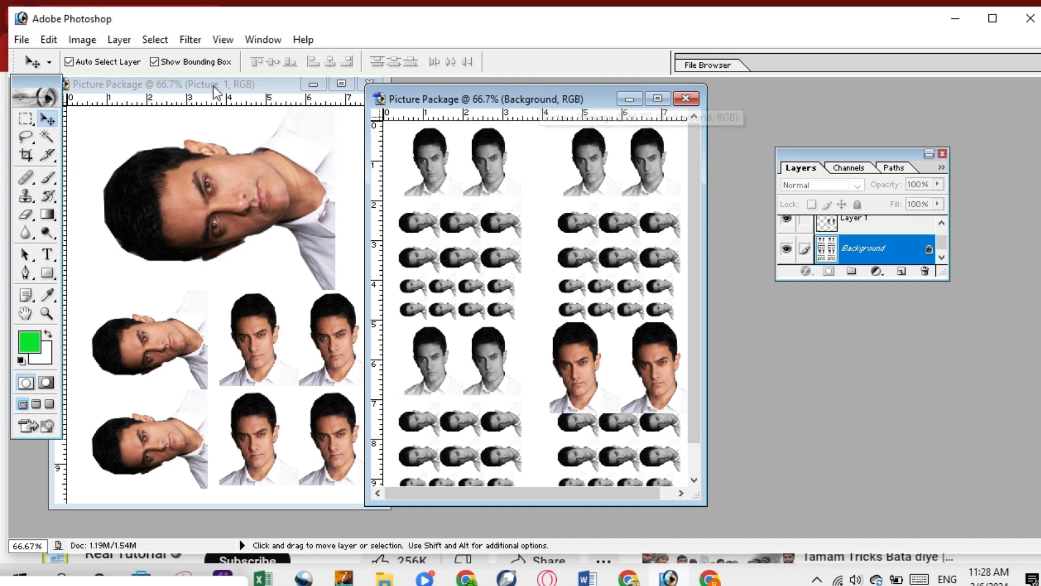
click(76, 41)
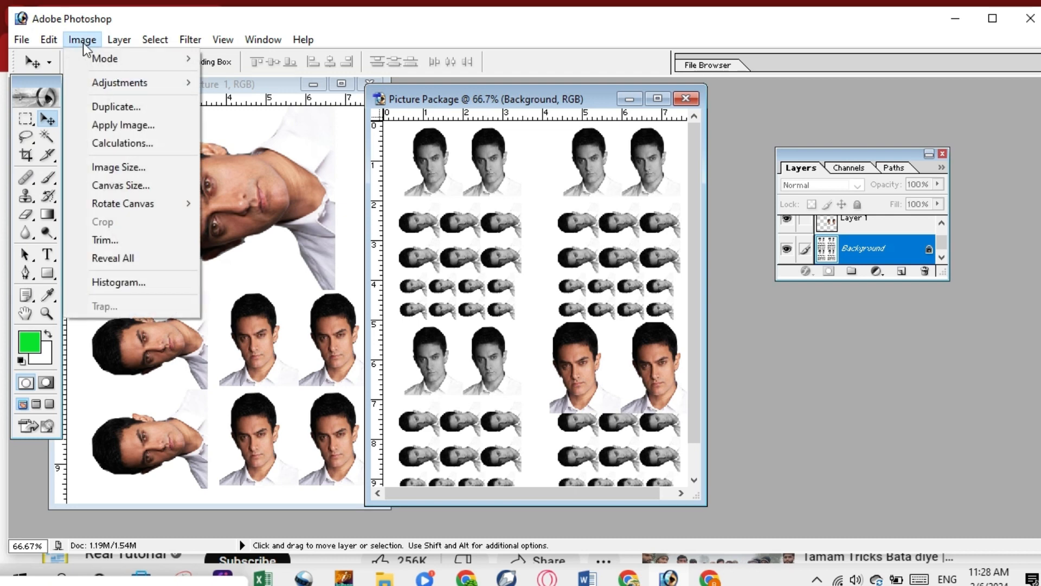
mouse_move(114, 57)
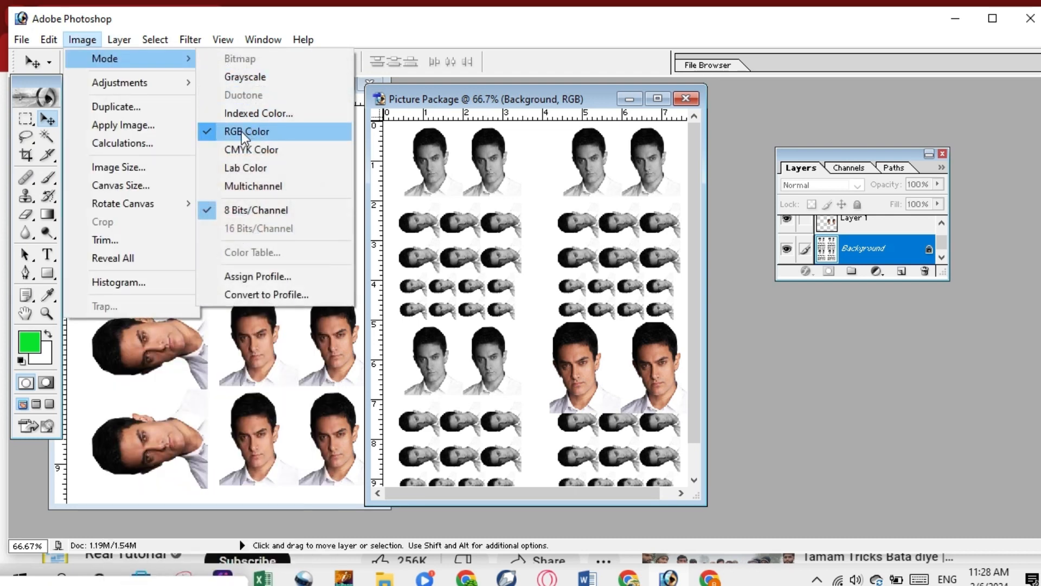
click(358, 36)
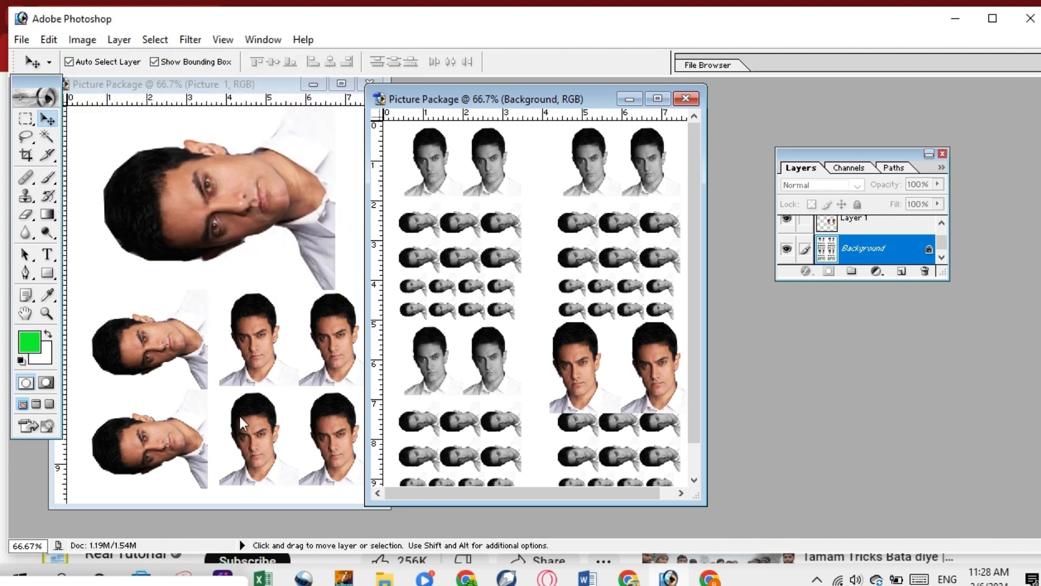
Select the lower pair of upright portraits on the color sheet and copy it onto the converted sheet beside the color pair there
click(25, 118)
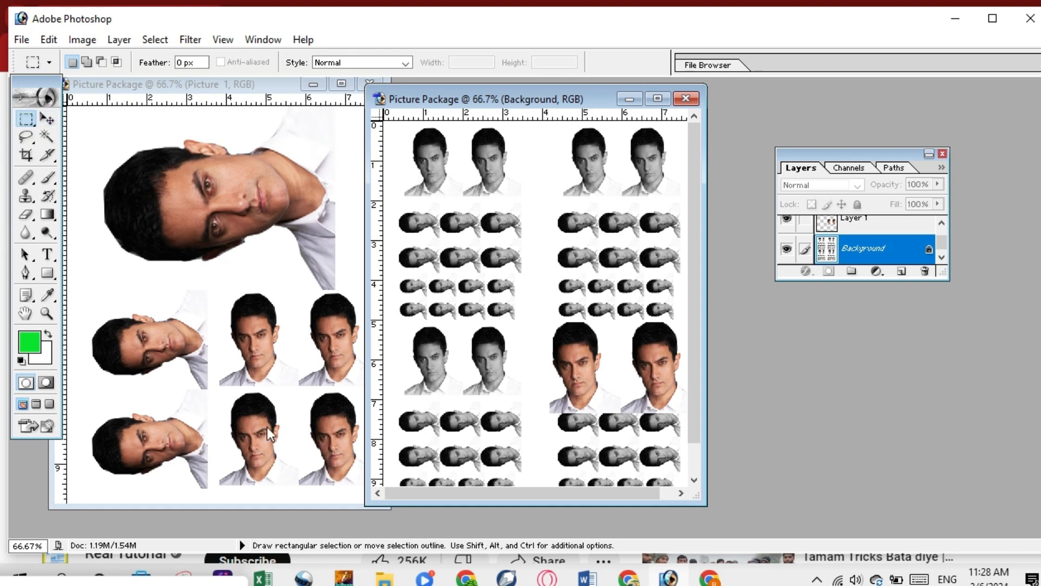
click(229, 396)
drag(229, 390, 371, 295)
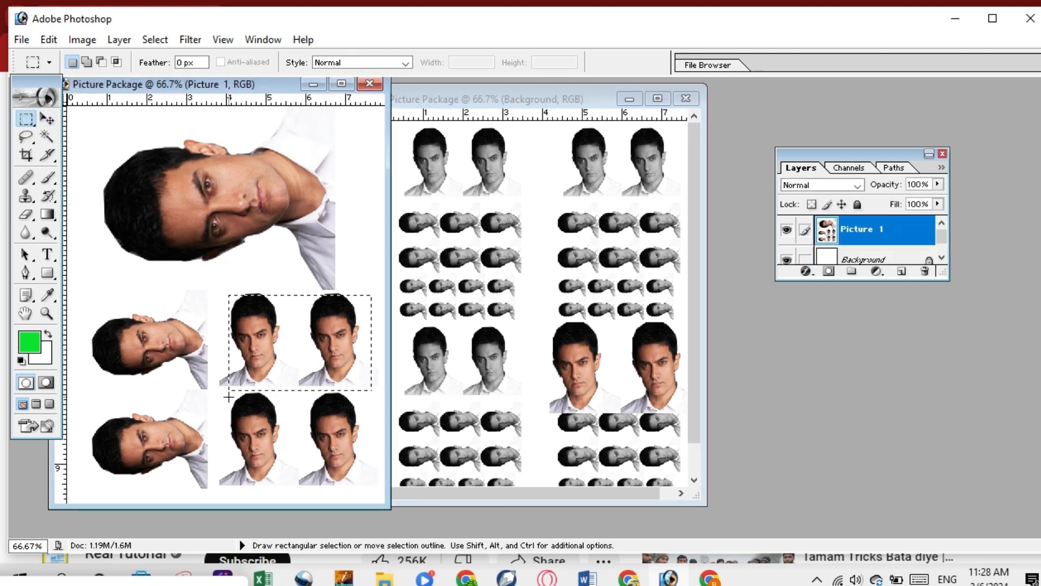
drag(335, 457, 389, 499)
click(47, 119)
drag(309, 425, 471, 360)
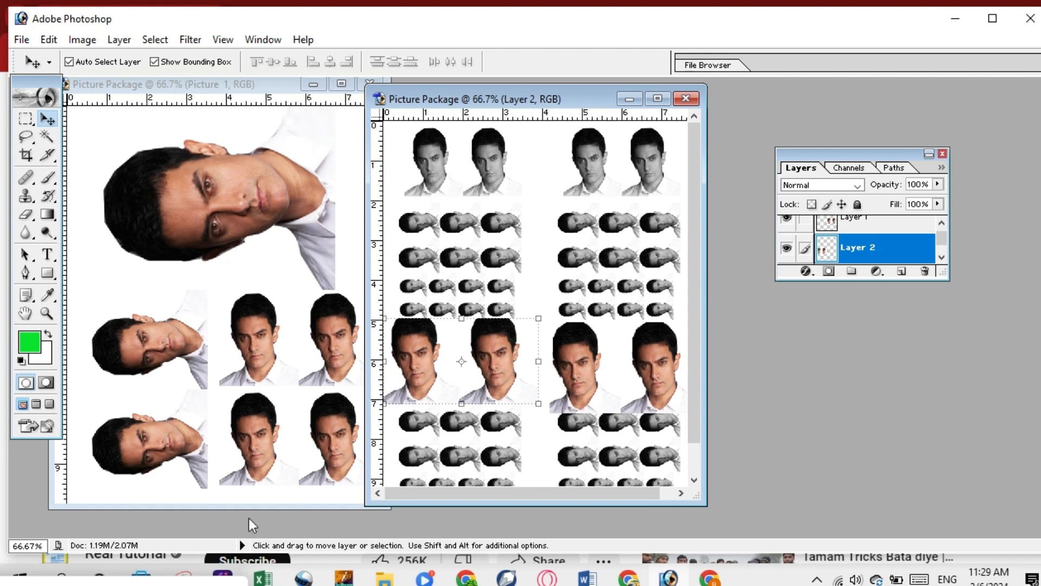
Close both open picture package sheets without saving their changes
click(113, 583)
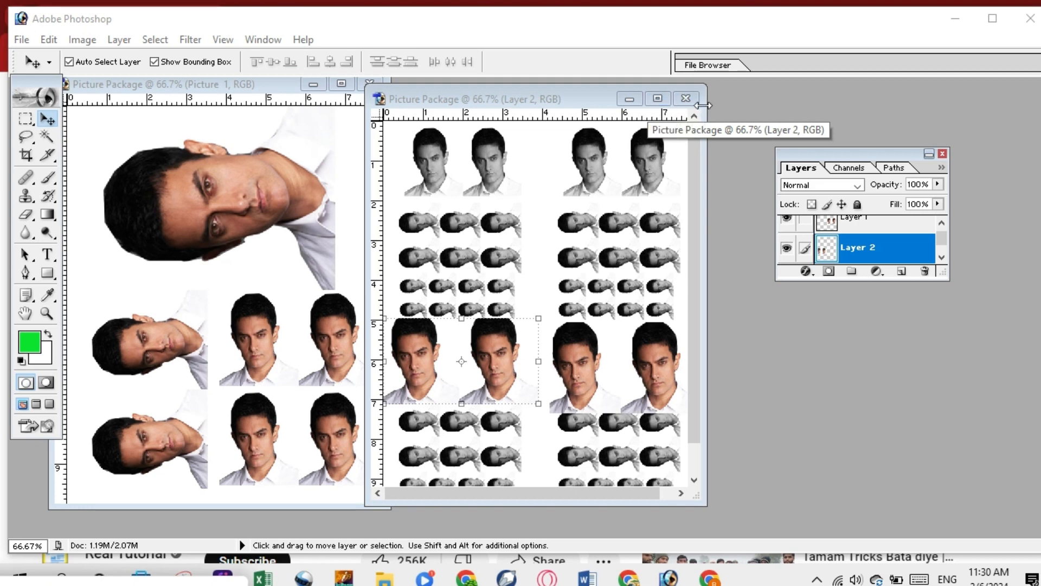
click(685, 100)
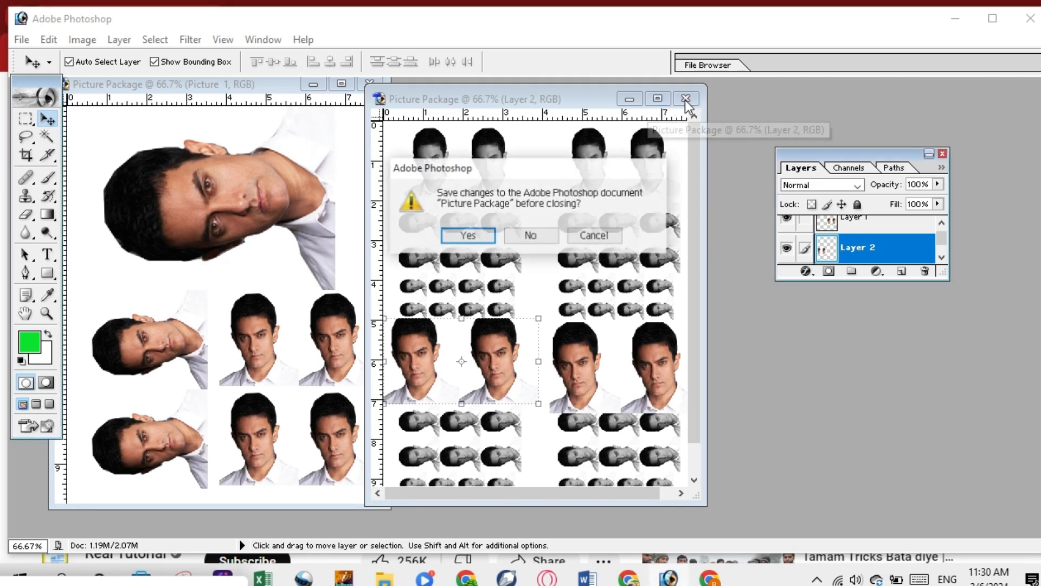
click(531, 232)
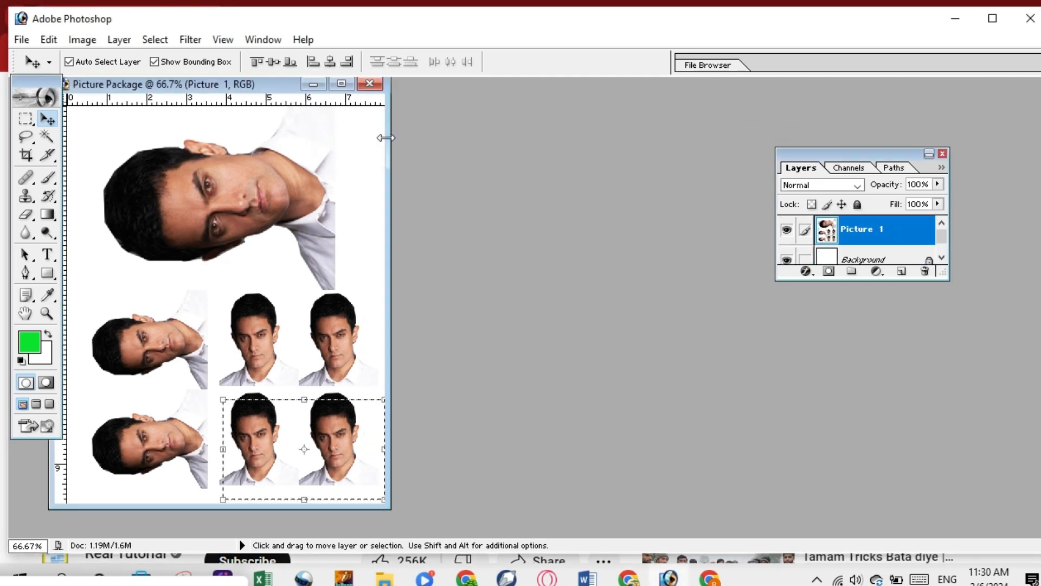
click(370, 84)
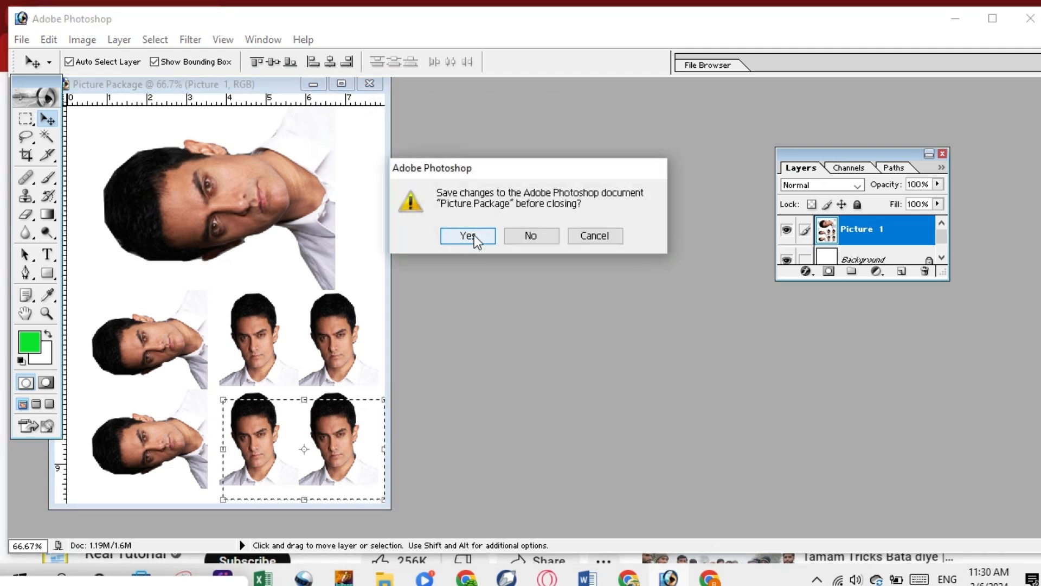
click(510, 239)
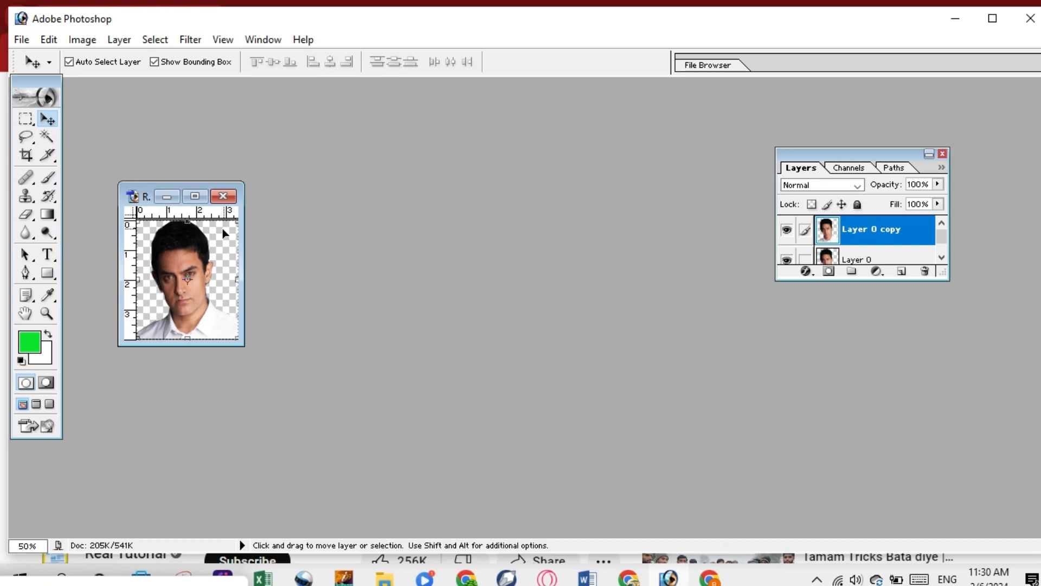
Generate a picture package from the small color portrait at 8.0 x 10.0 inches with the (2)5x7 layout in RGB Color
click(21, 41)
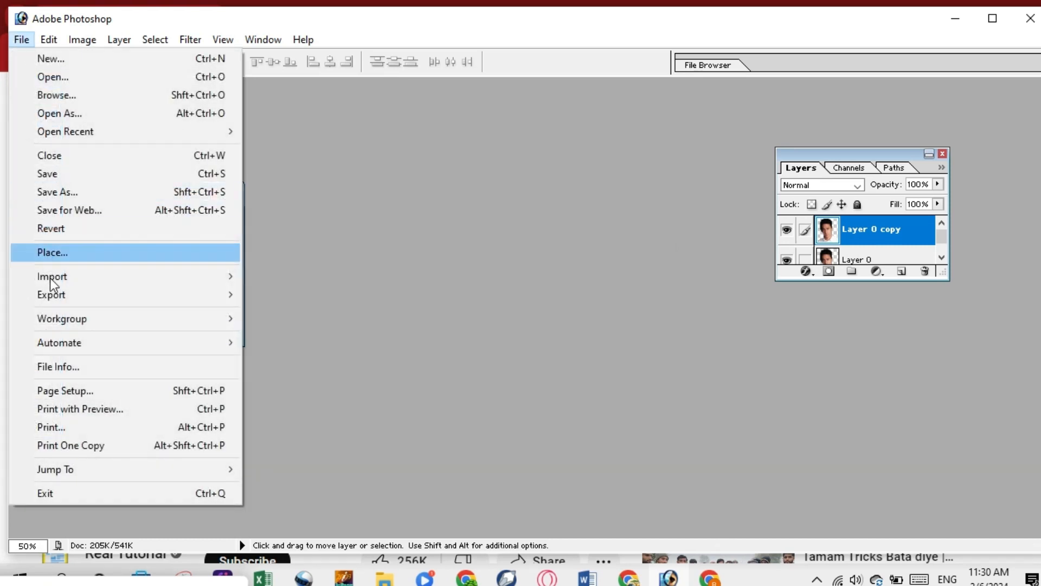
mouse_move(76, 343)
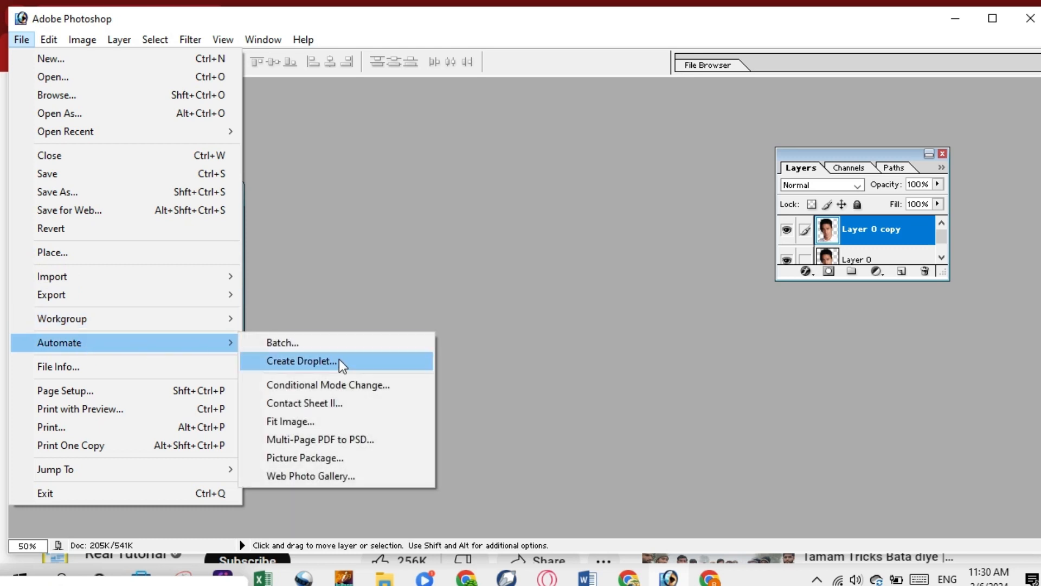
click(321, 458)
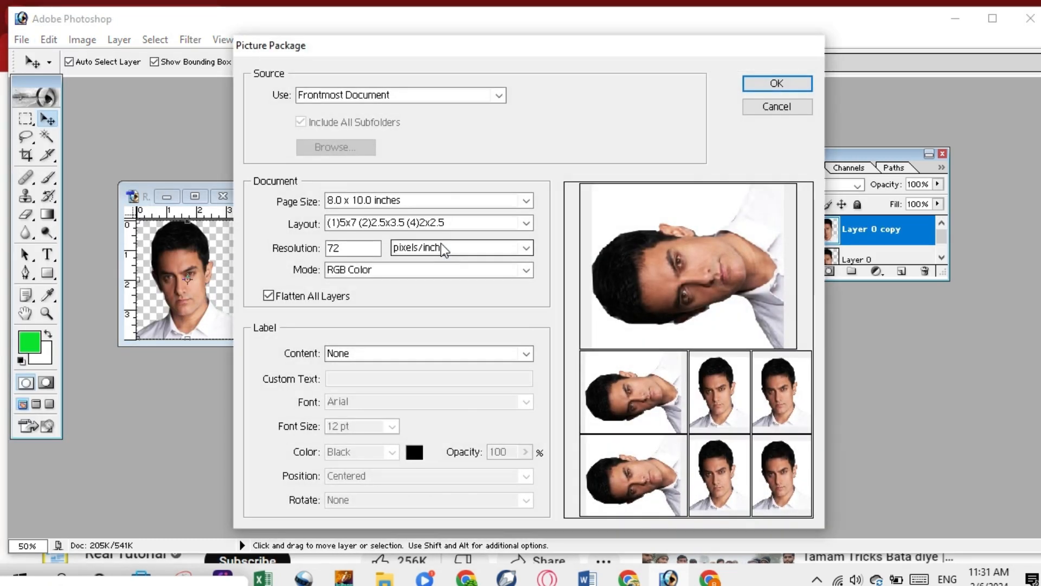
click(526, 200)
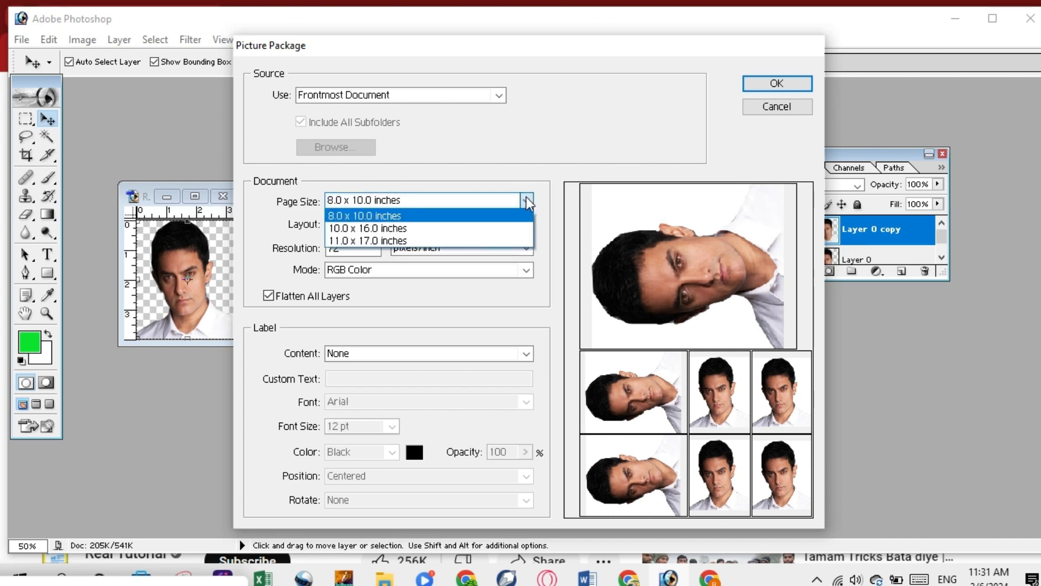
click(552, 131)
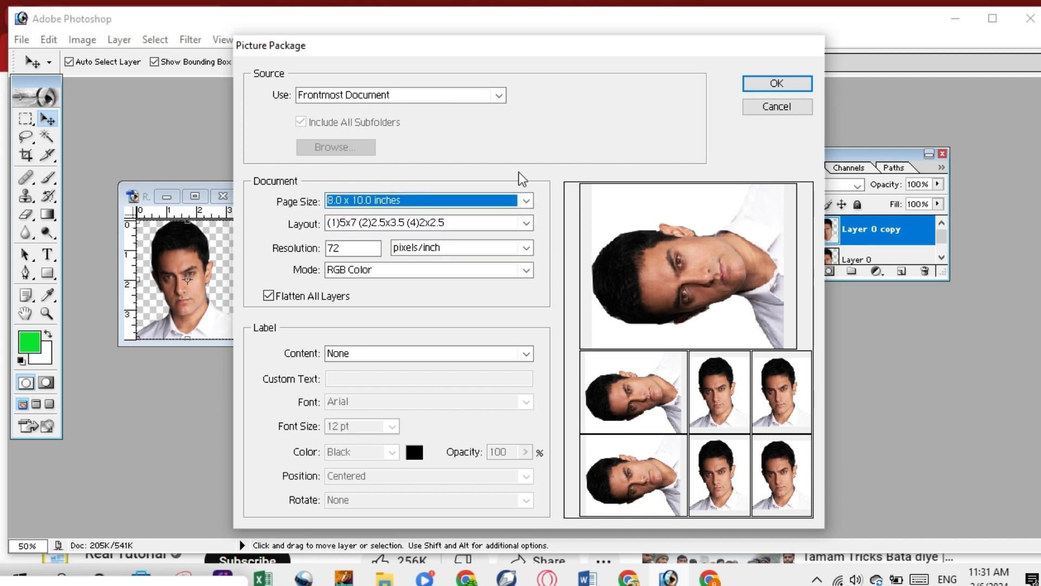
click(526, 227)
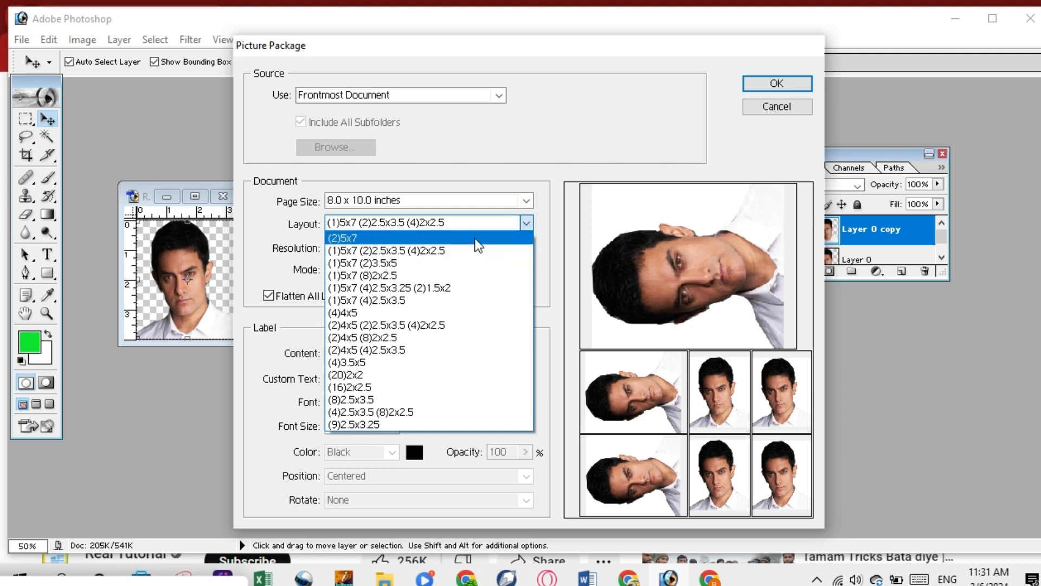
click(436, 242)
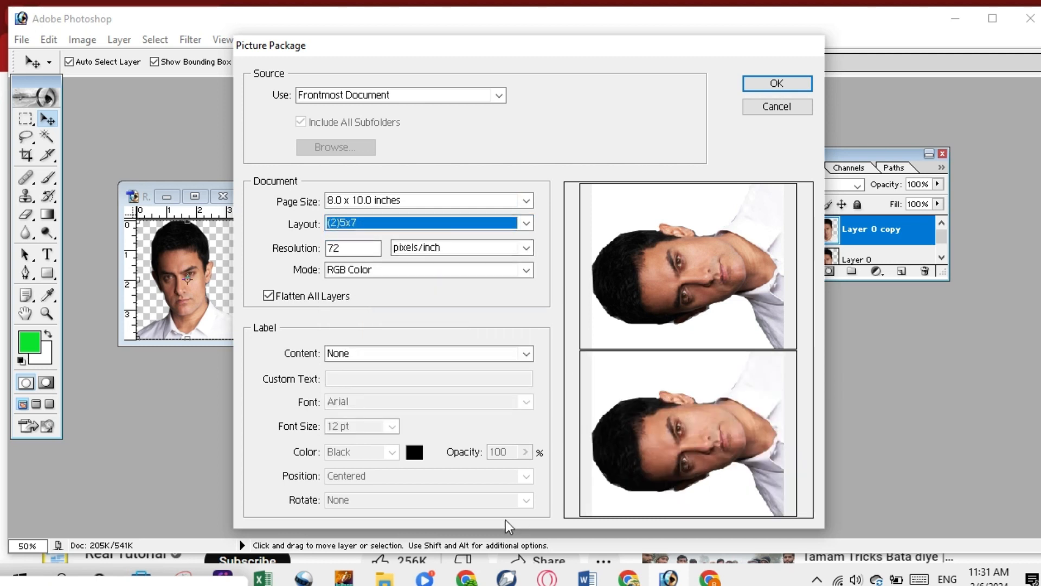
click(776, 82)
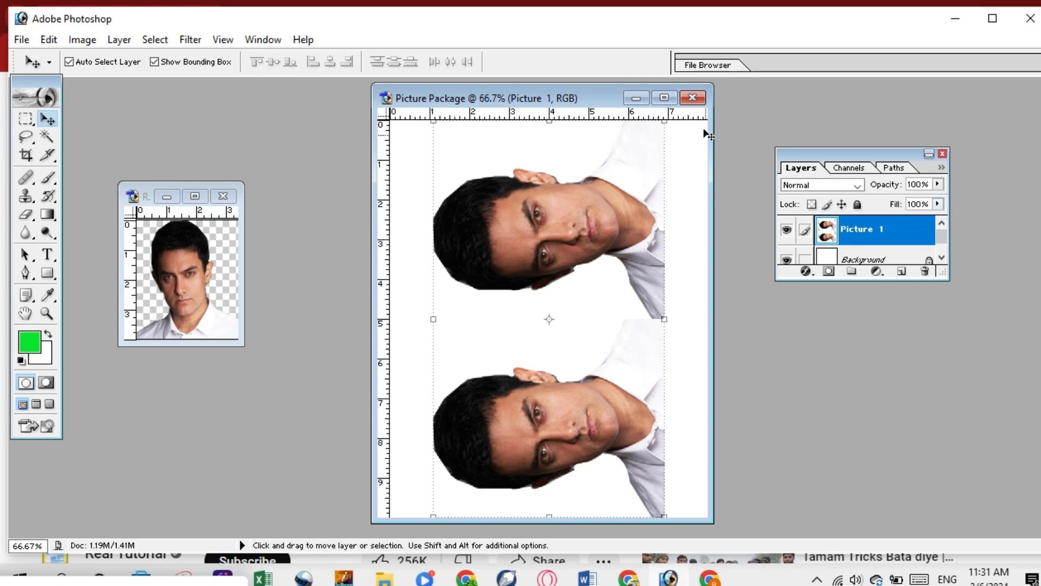
Discard the two-portrait sheet without saving and start a new picture package from the small color portrait
click(692, 98)
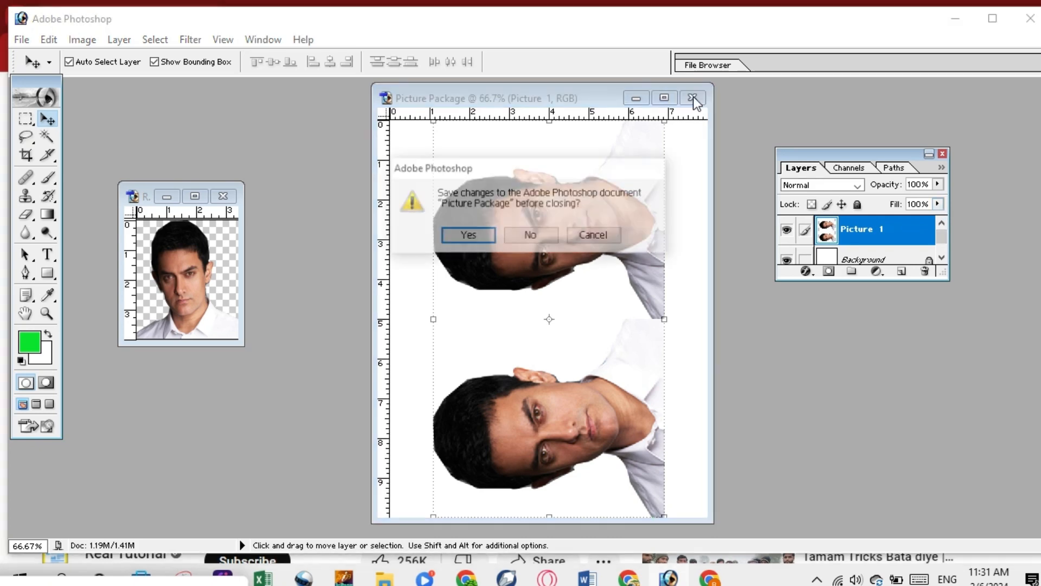
click(531, 236)
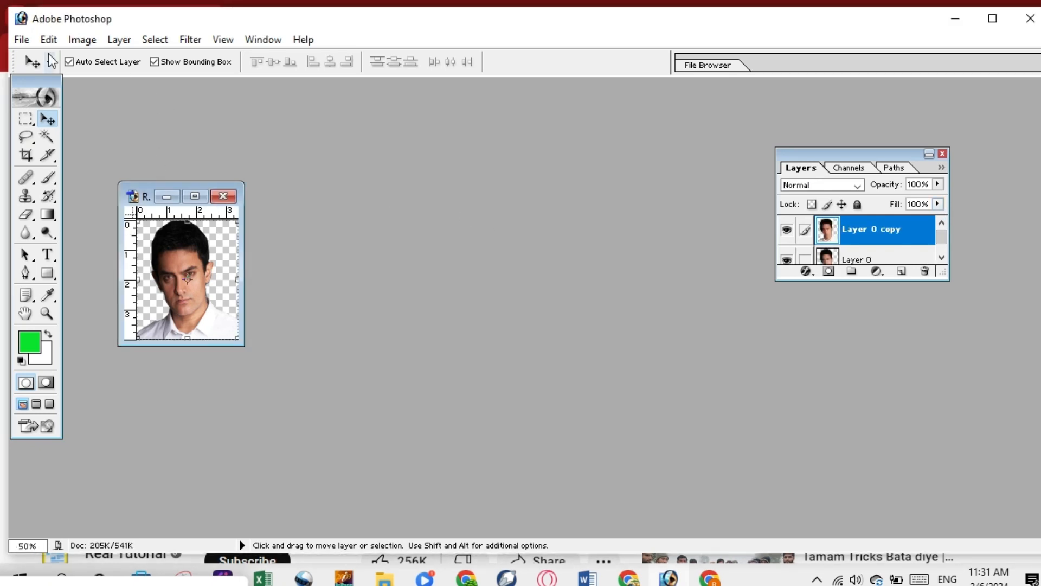
click(22, 40)
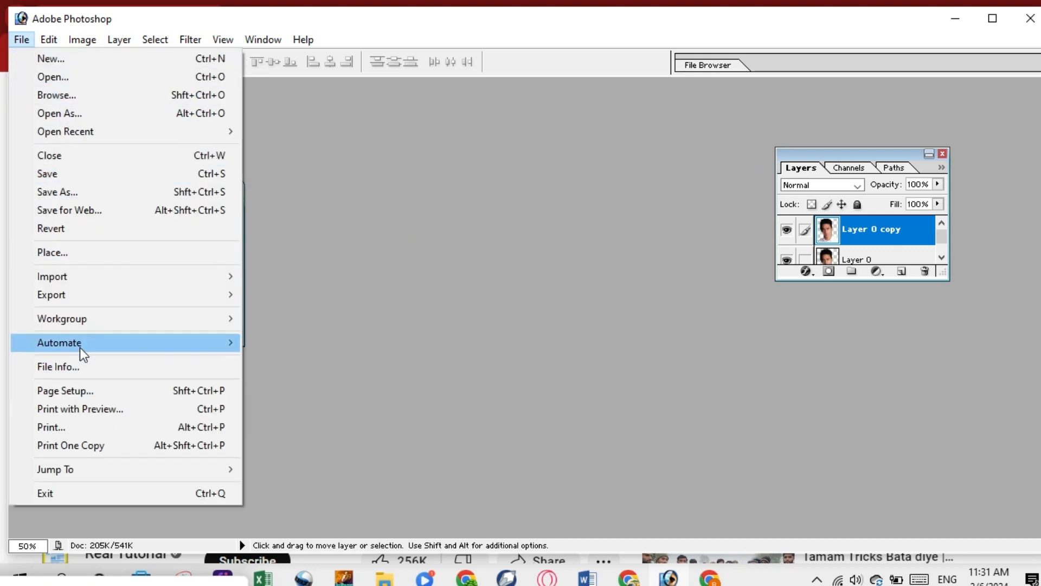
mouse_move(79, 342)
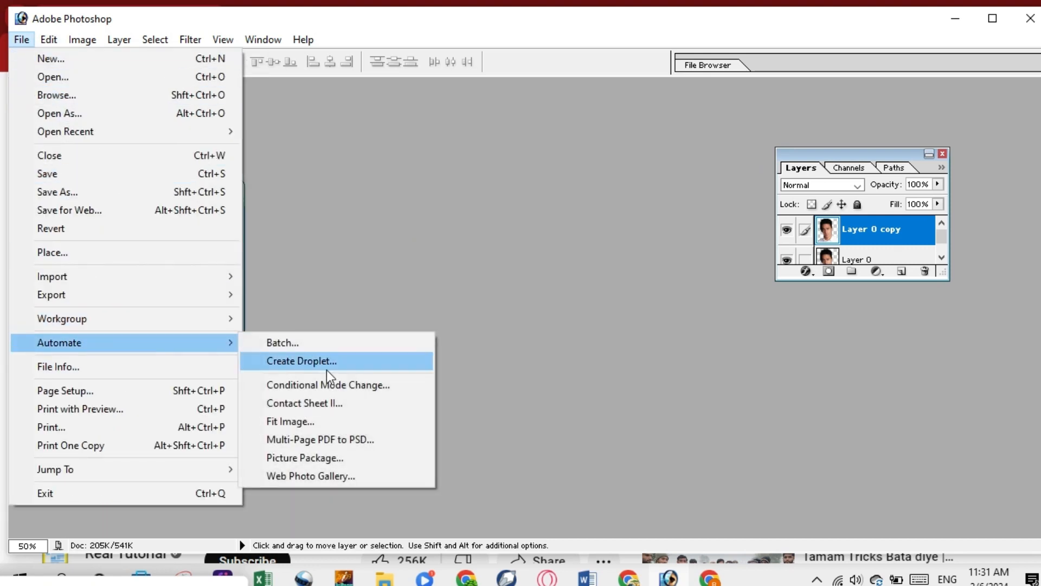
click(314, 458)
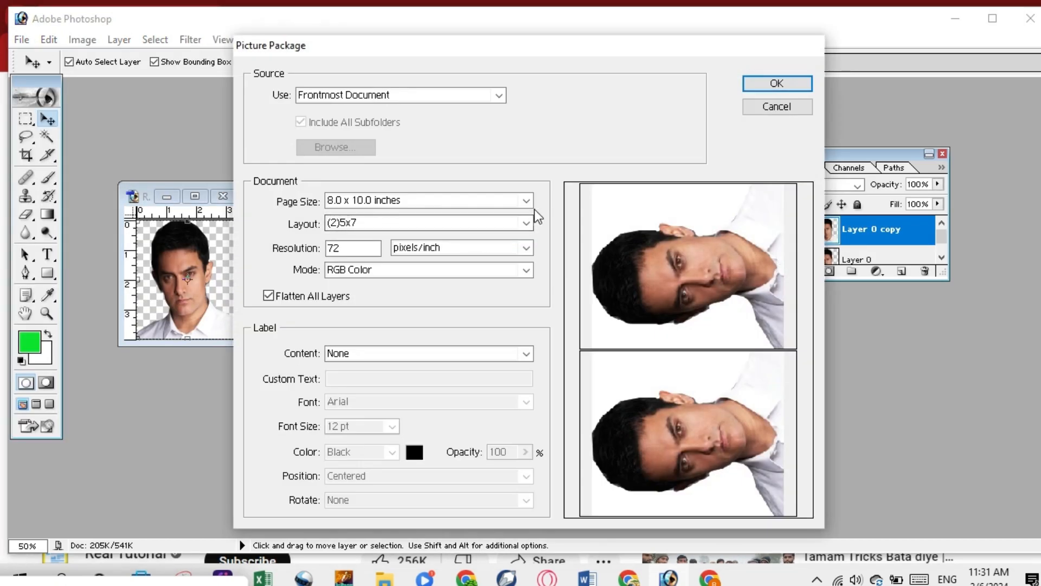
Generate the picture package with the (1)5x7 (2)2.5x3.5 (4)2x2.5 layout and layer flattening turned off
click(527, 223)
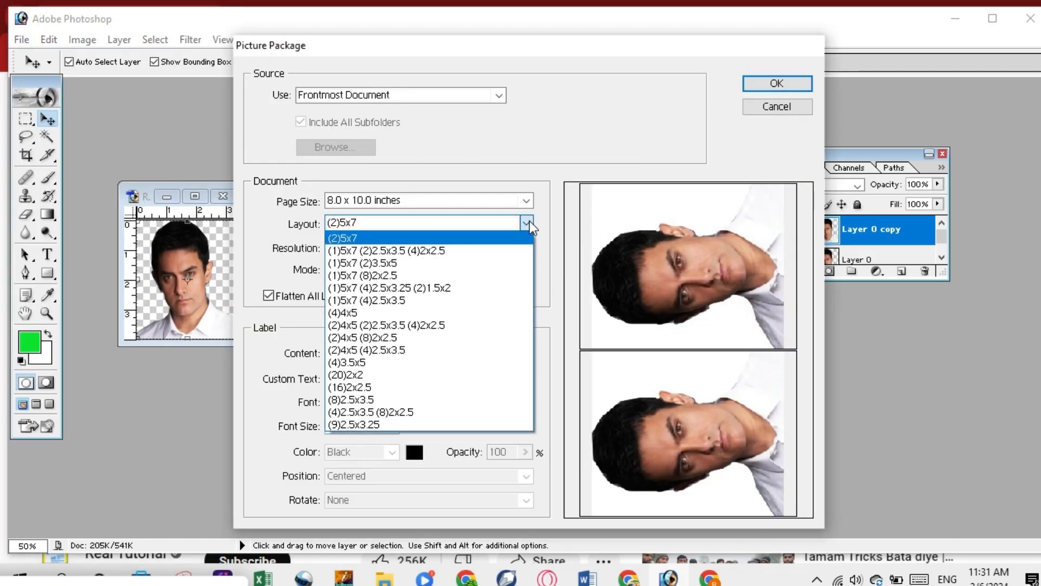
click(468, 251)
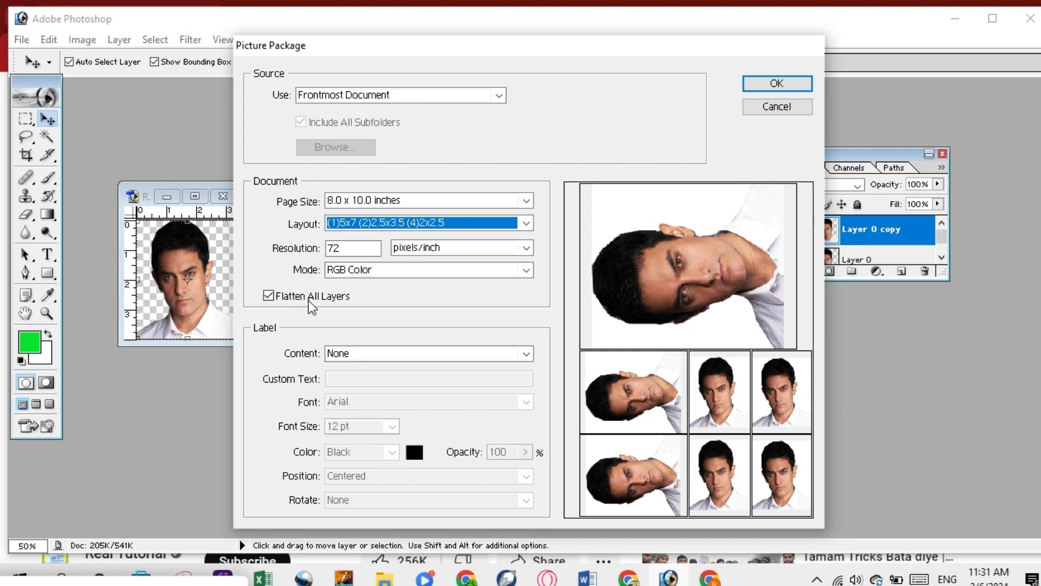
click(268, 296)
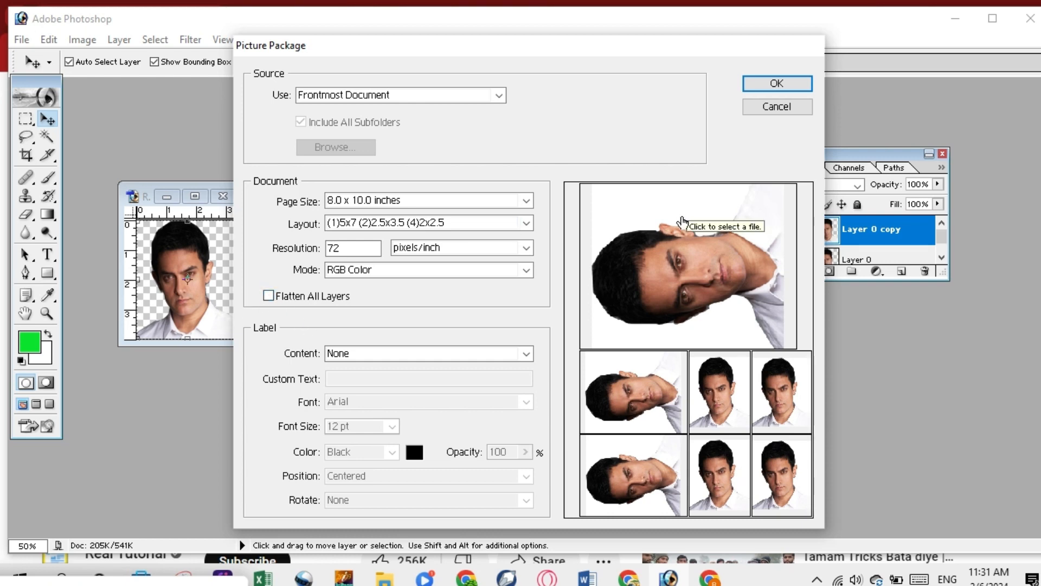
click(776, 83)
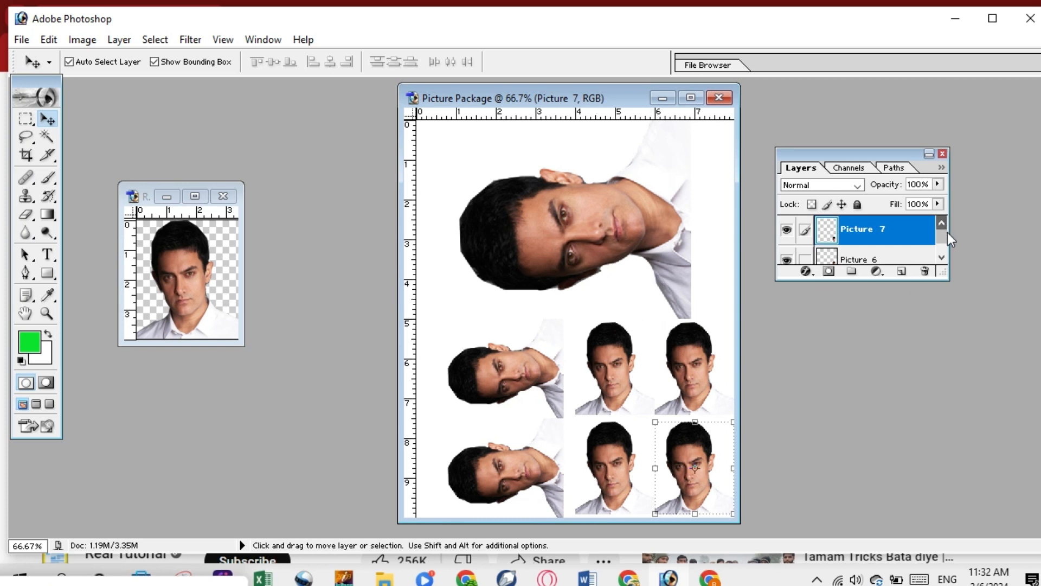
Examine the new sheet's layer stack by selecting several picture layers in turn, from Picture 2 up to Picture 7
click(942, 257)
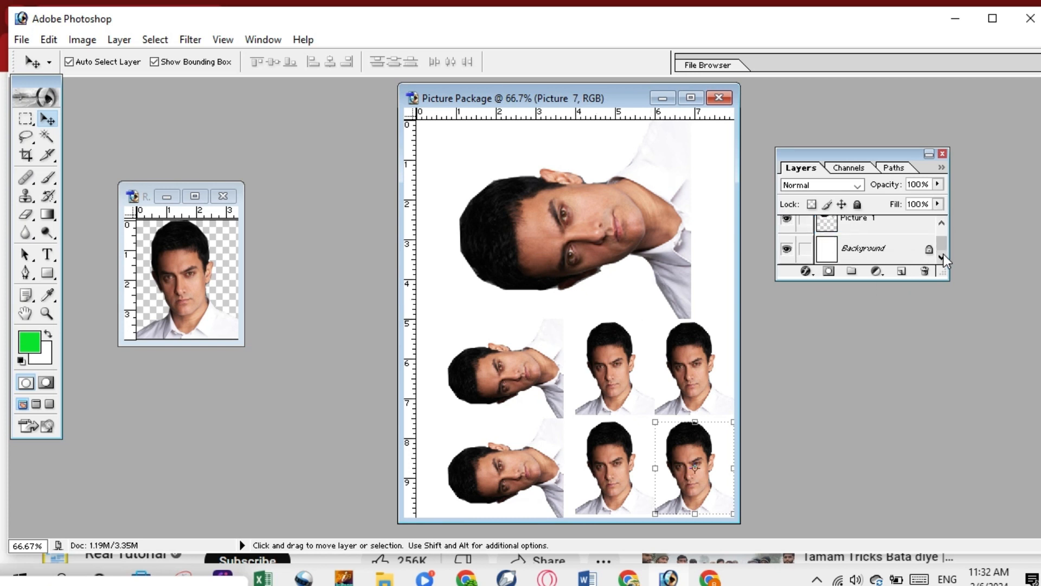
click(942, 222)
click(865, 255)
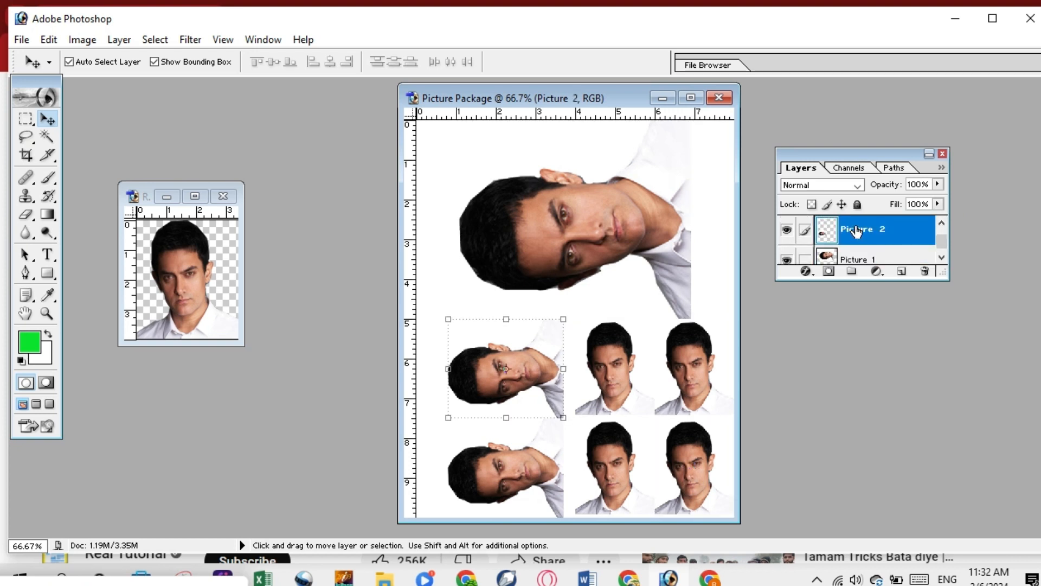
scroll(947, 220, up, 2)
click(872, 239)
scroll(945, 217, up, 2)
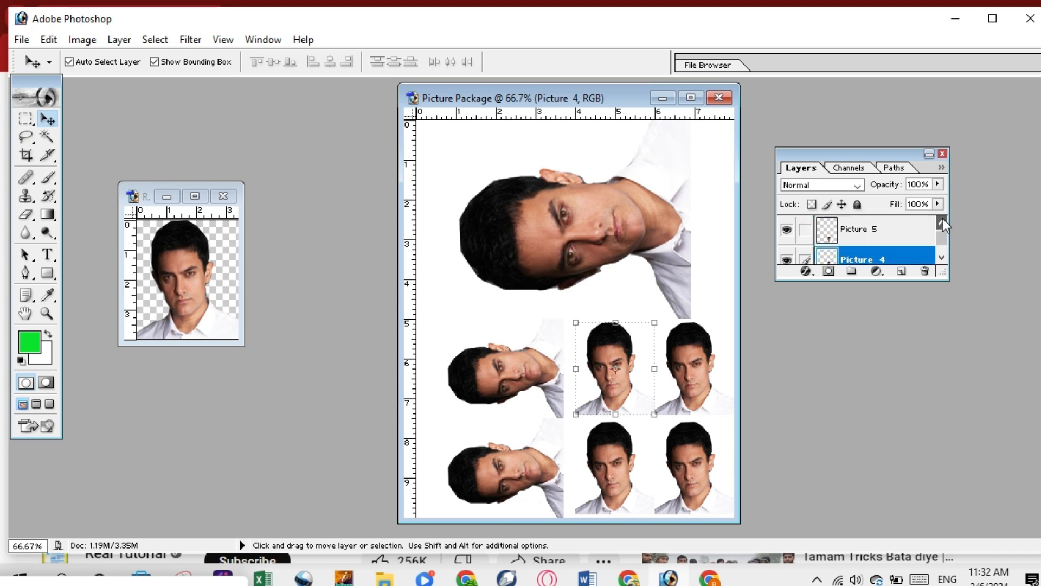
click(879, 238)
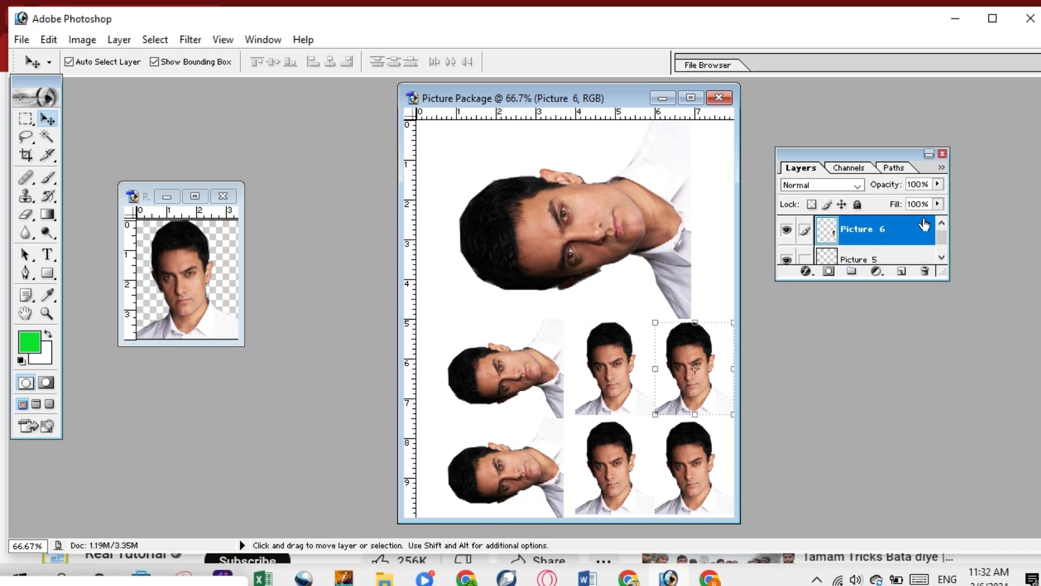
scroll(944, 219, up, 1)
click(864, 243)
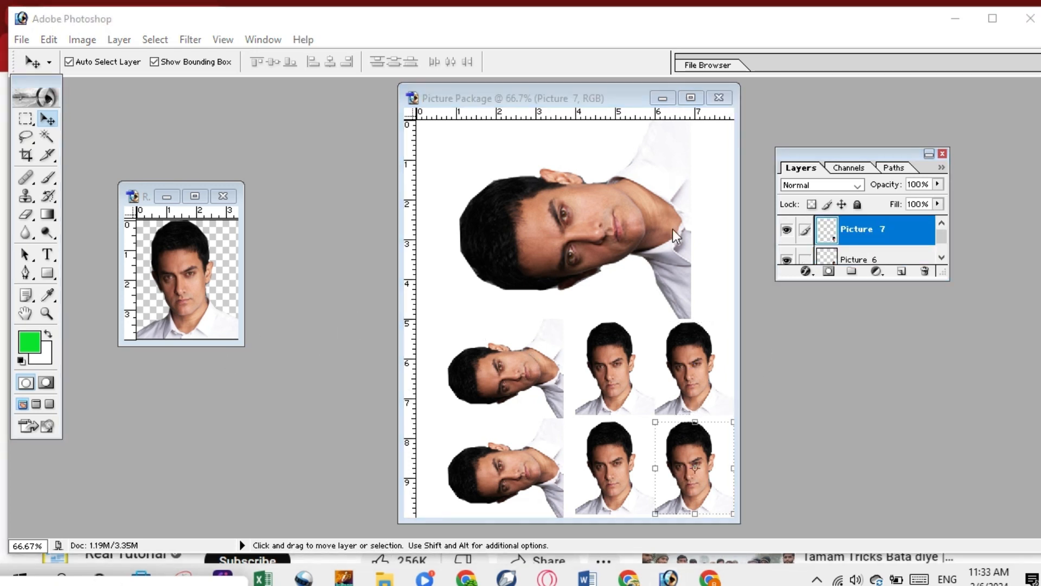
Hide the Picture 7, Picture 6 and Background layers of the sheet
click(787, 232)
click(787, 232)
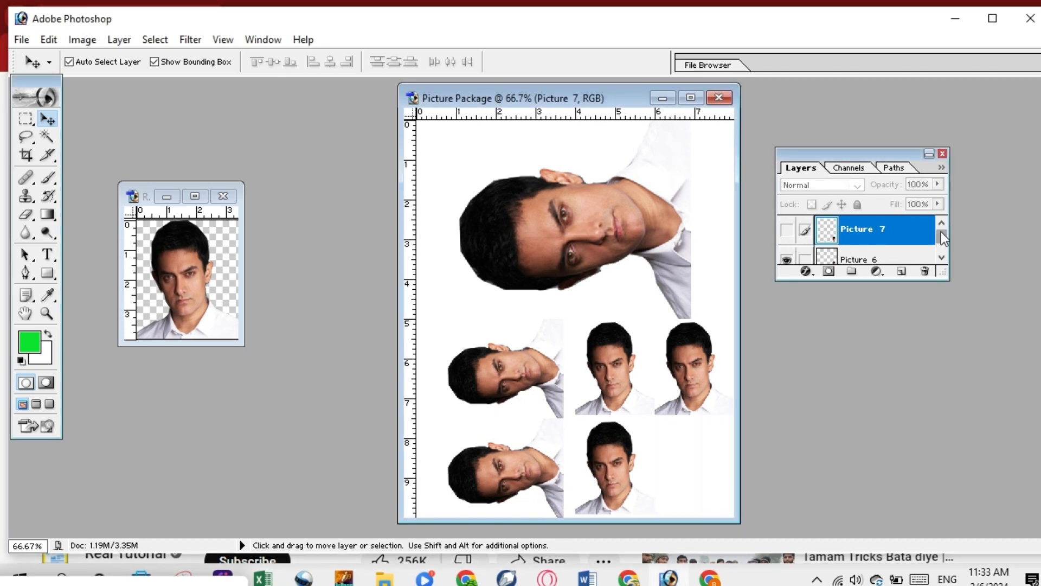
drag(941, 233, 789, 260)
click(788, 259)
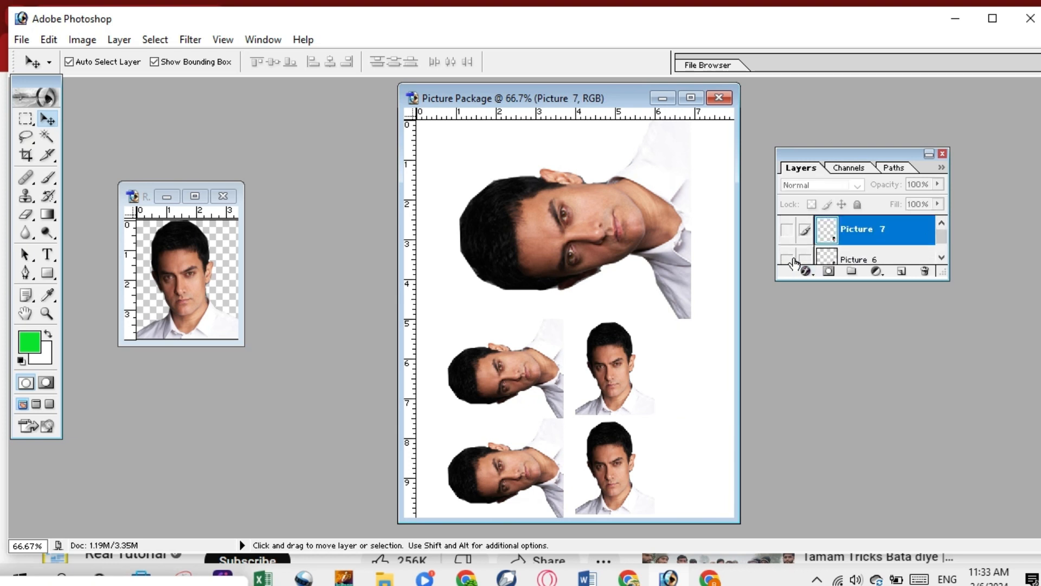
drag(939, 233, 938, 247)
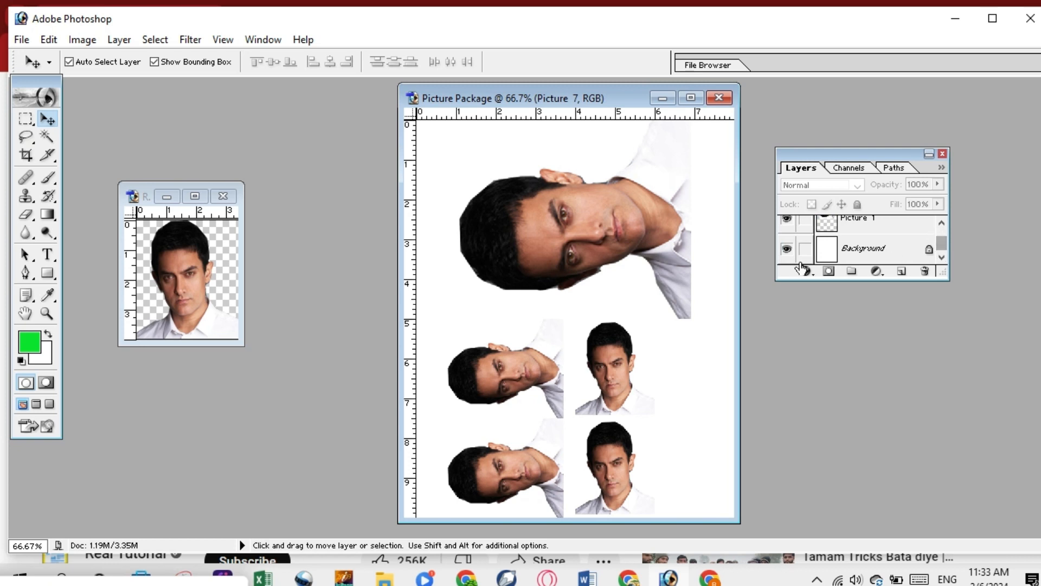
click(788, 249)
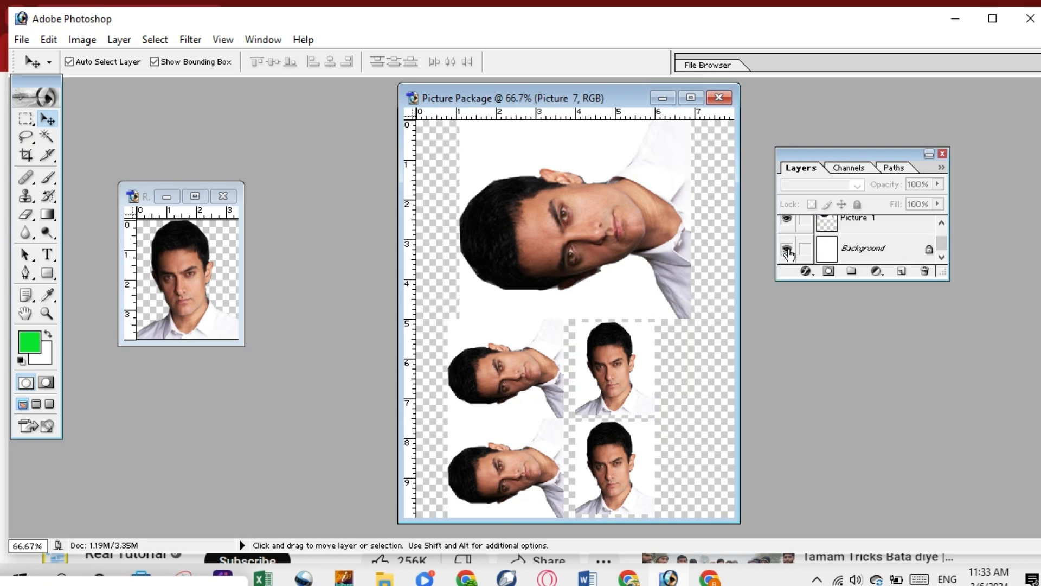
Restore the visibility of the hidden Background, Picture 7 and Picture 6 layers
drag(941, 241, 941, 228)
click(787, 229)
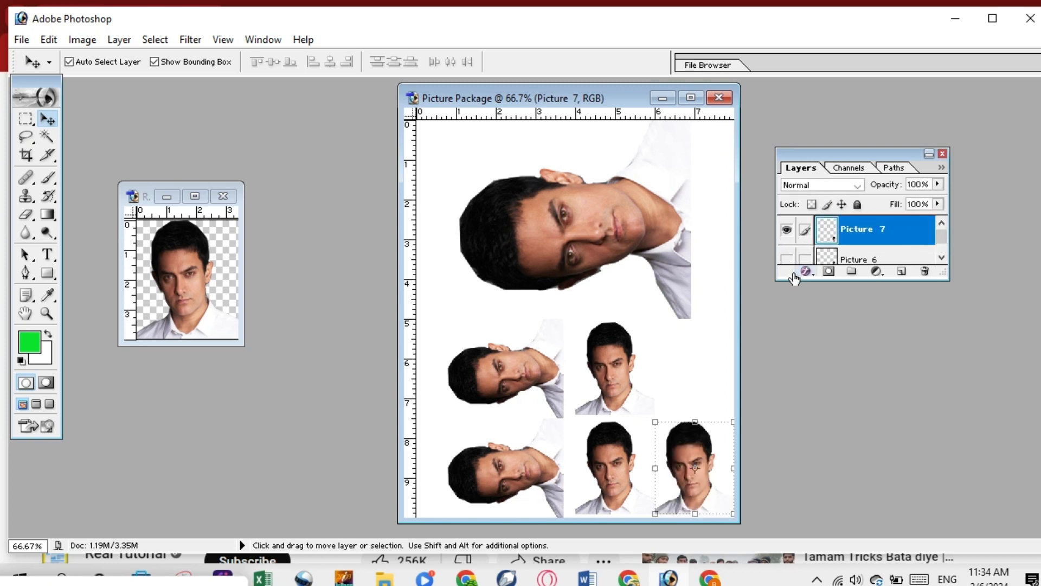
click(787, 259)
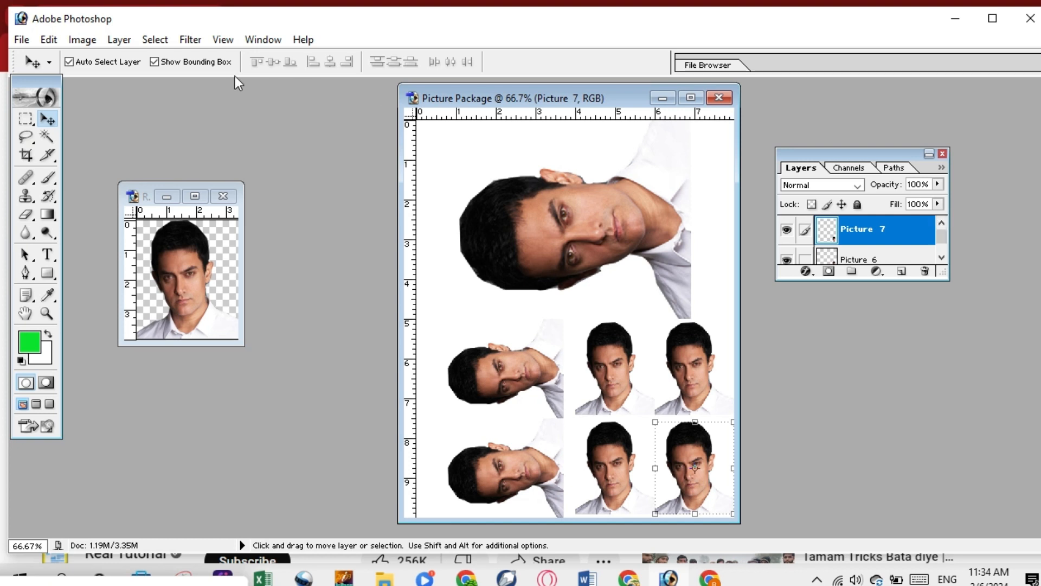
Discard the seven-portrait sheet without saving and start another picture package, keeping the (1)5x7 (2)2.5x3.5 (4)2x2.5 layout
click(719, 99)
click(530, 239)
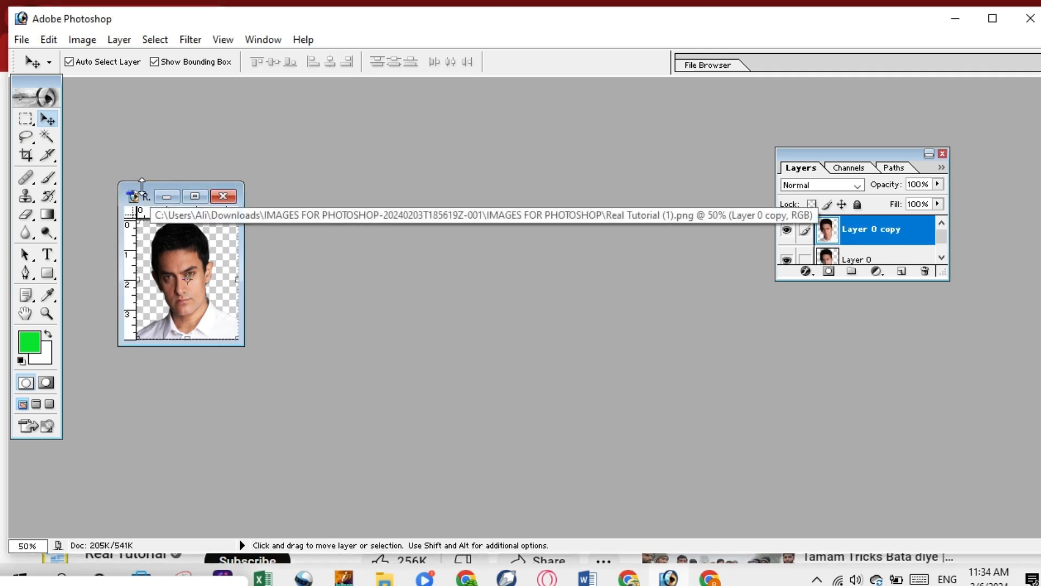
click(22, 39)
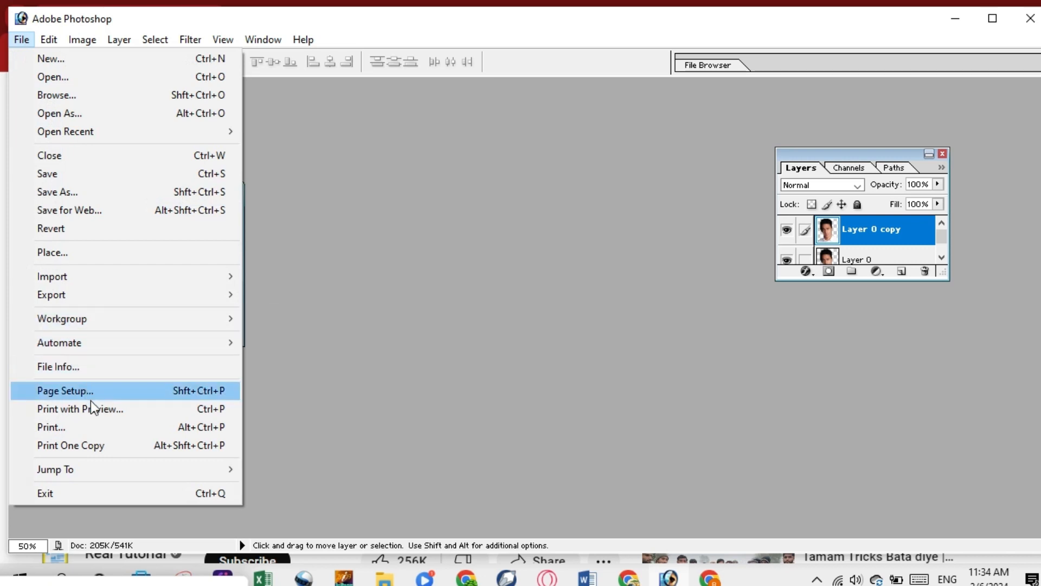
mouse_move(86, 343)
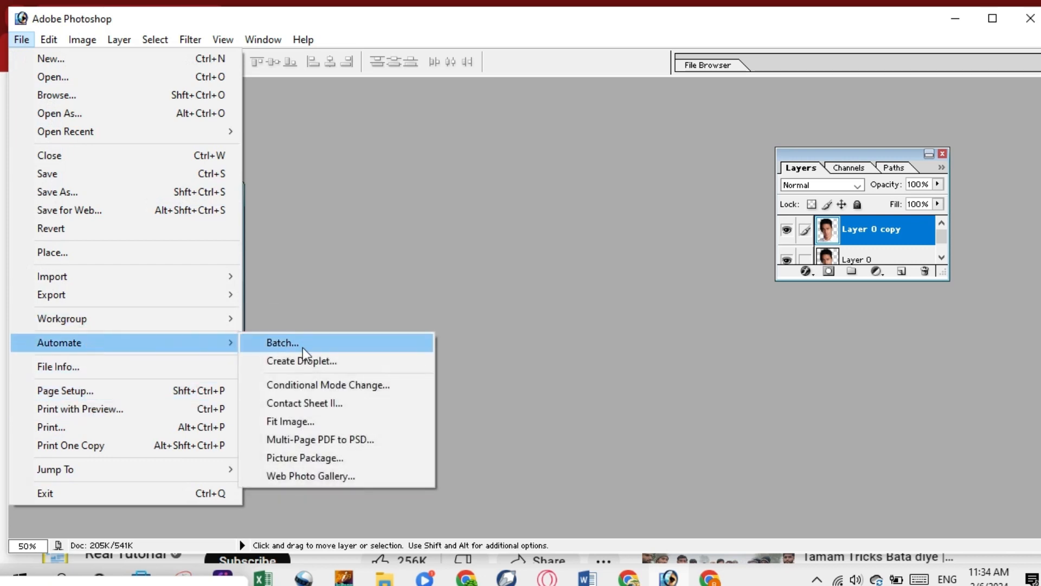
click(309, 460)
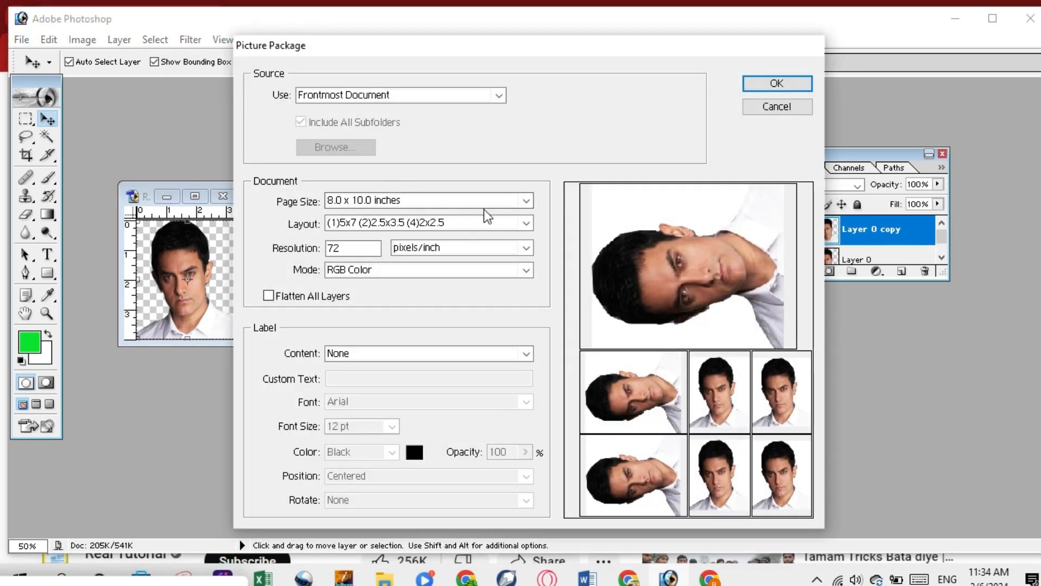
click(526, 224)
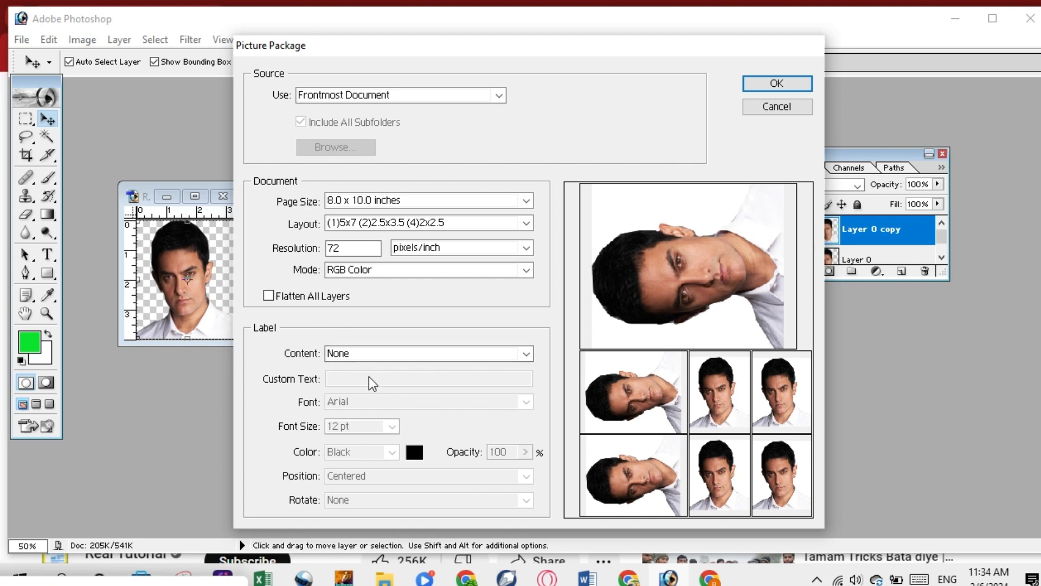
Set the package label's content to Custom Text and enter "Teach it4all PK" as its text
click(526, 353)
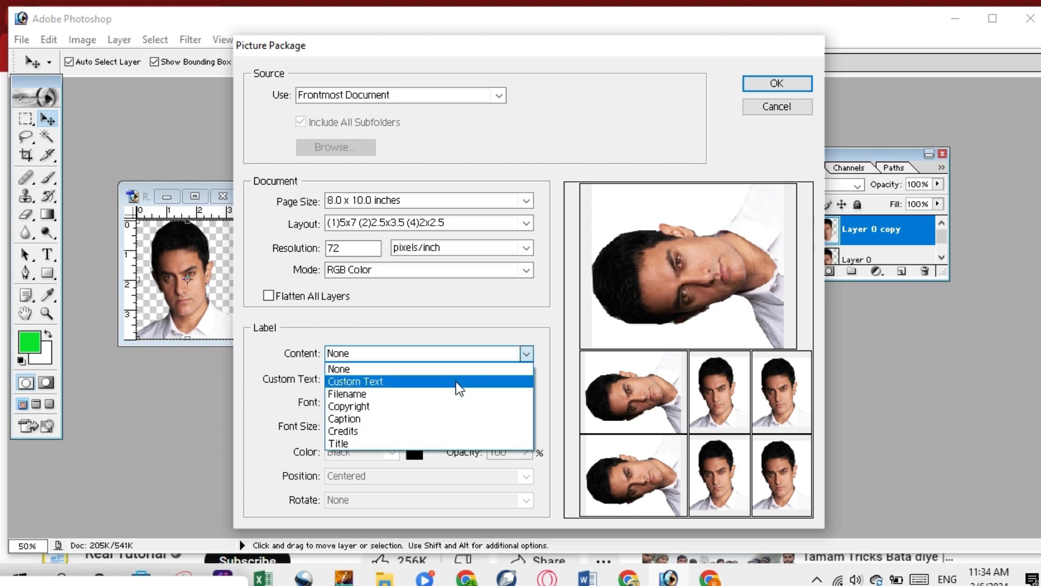
click(455, 382)
click(439, 384)
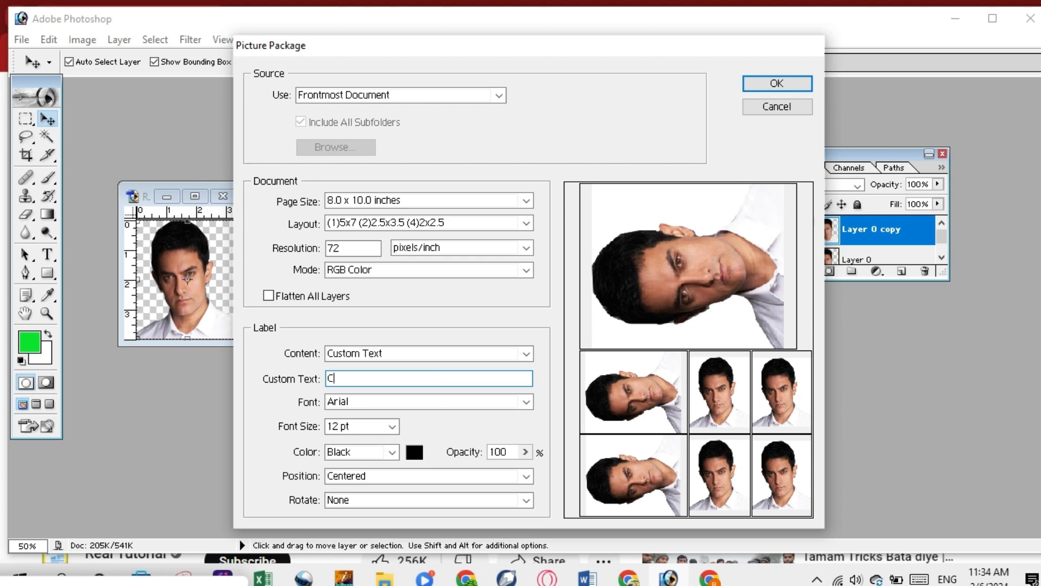
text(C)
key(BackSpace)
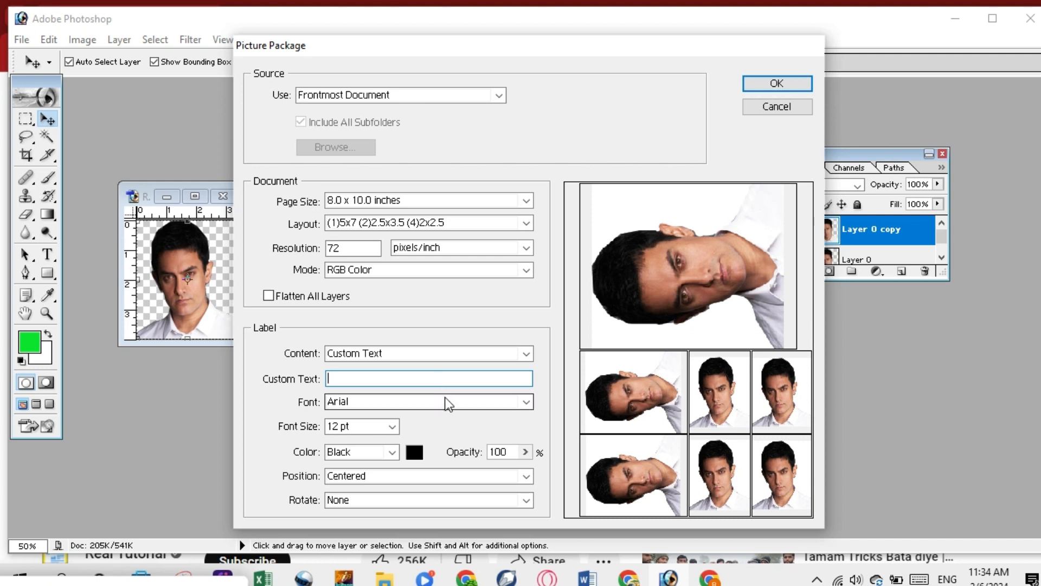
text(Teach it)
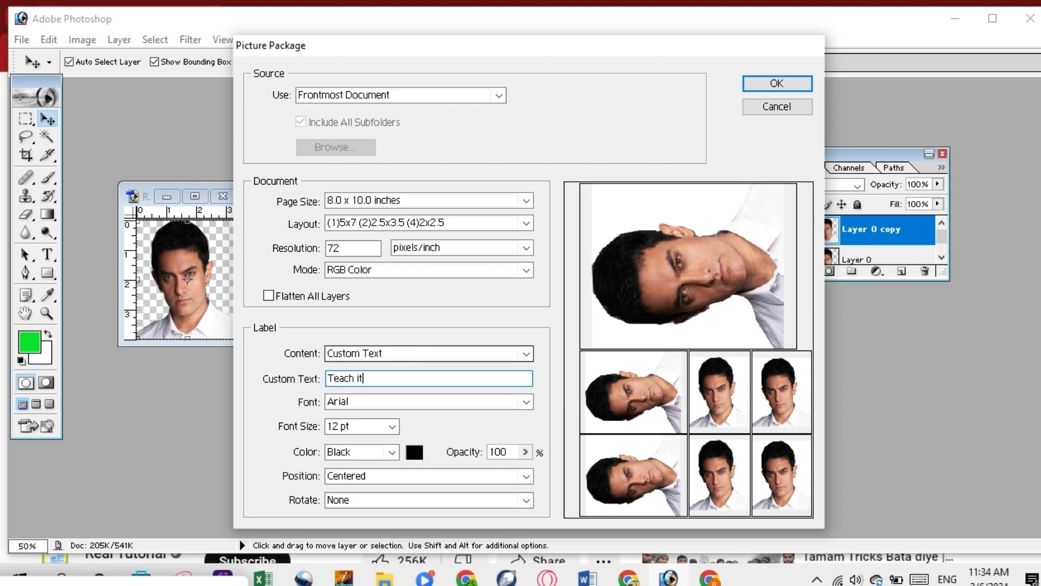
text(4all)
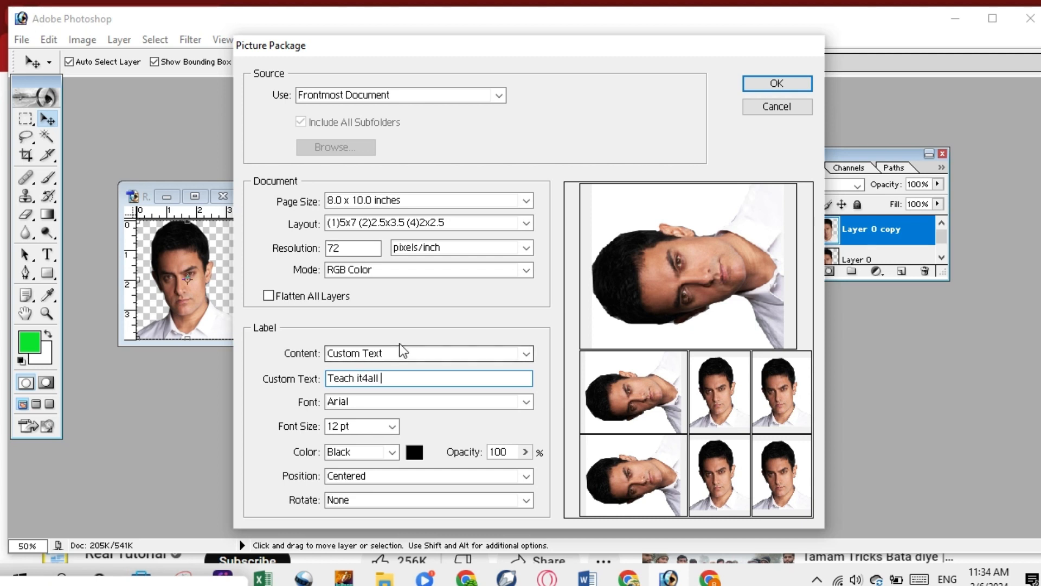
text( PK)
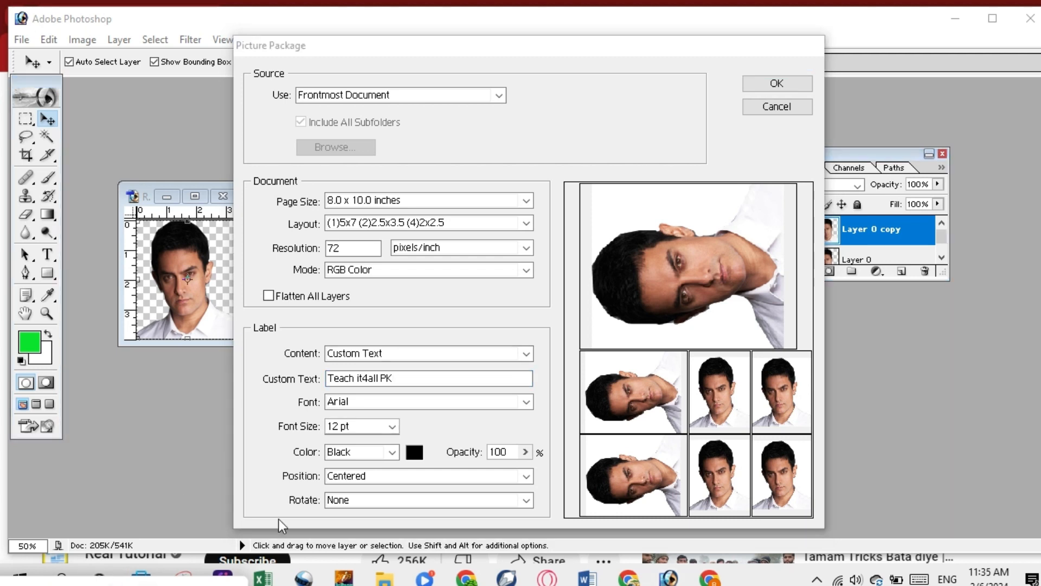
Keep Arial as the font of the package label and set its font size to 24 pt
click(526, 402)
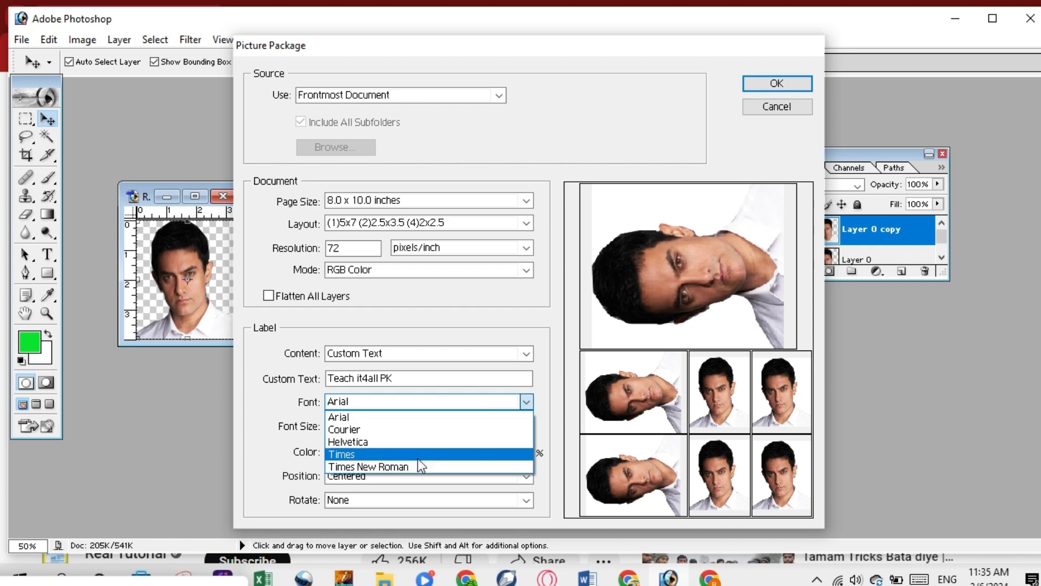
click(421, 416)
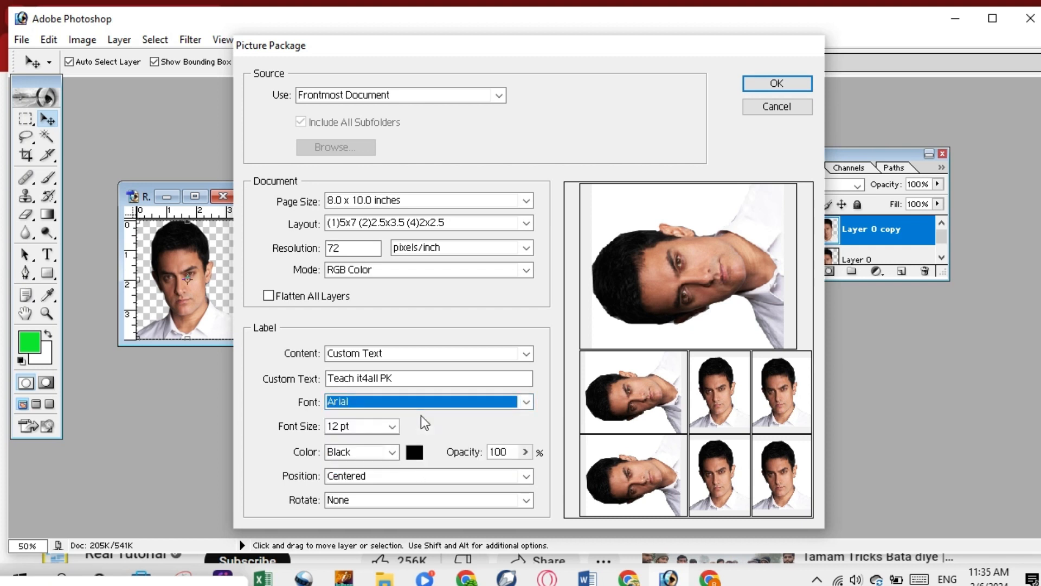
click(392, 427)
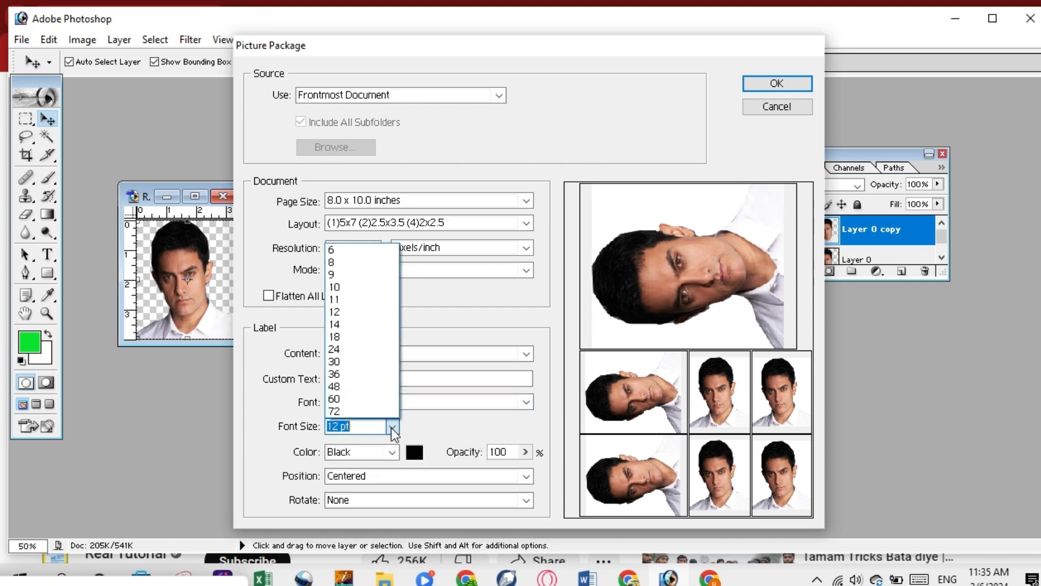
click(359, 361)
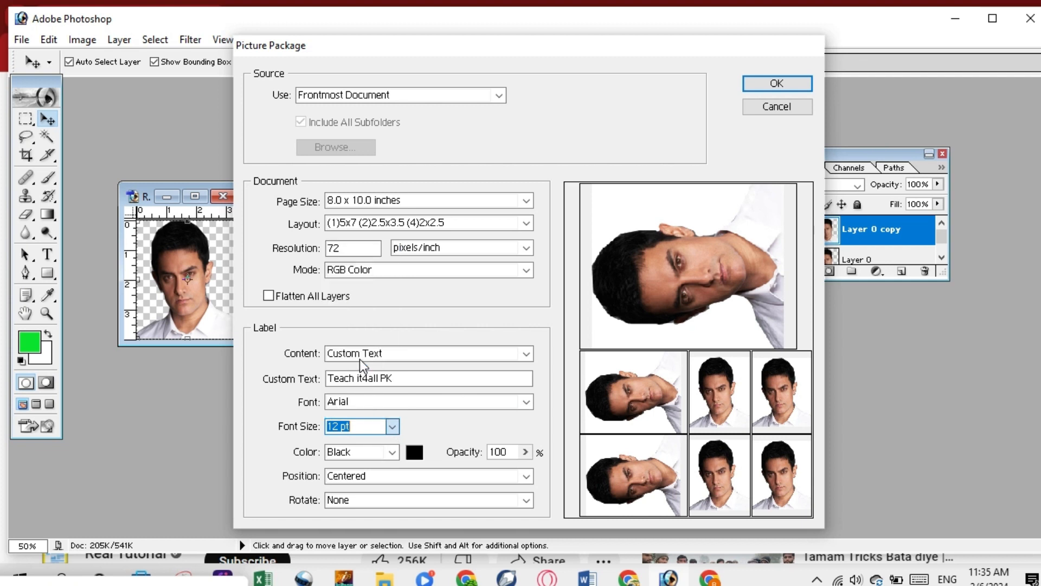
click(394, 426)
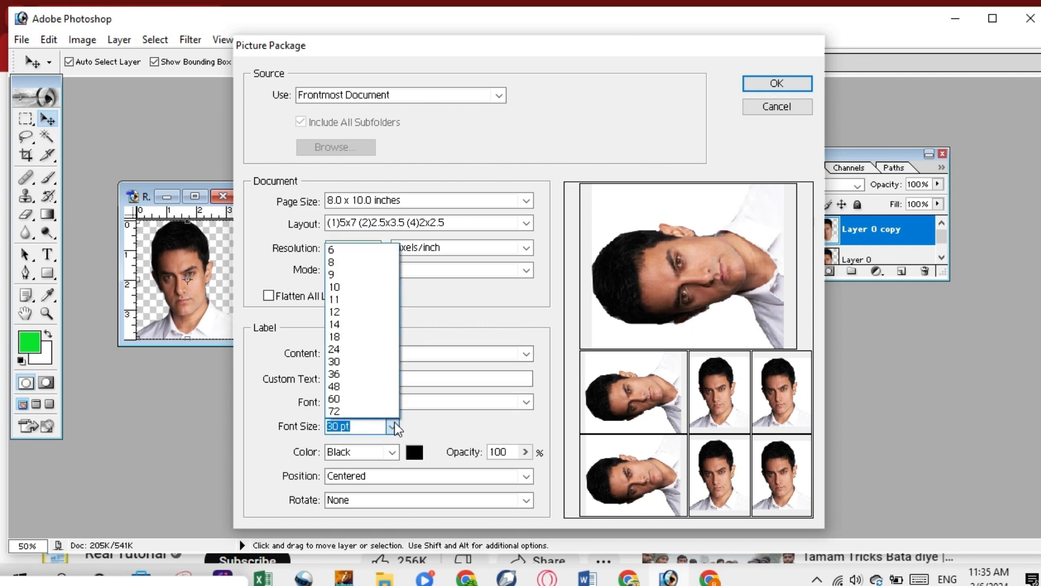
click(375, 351)
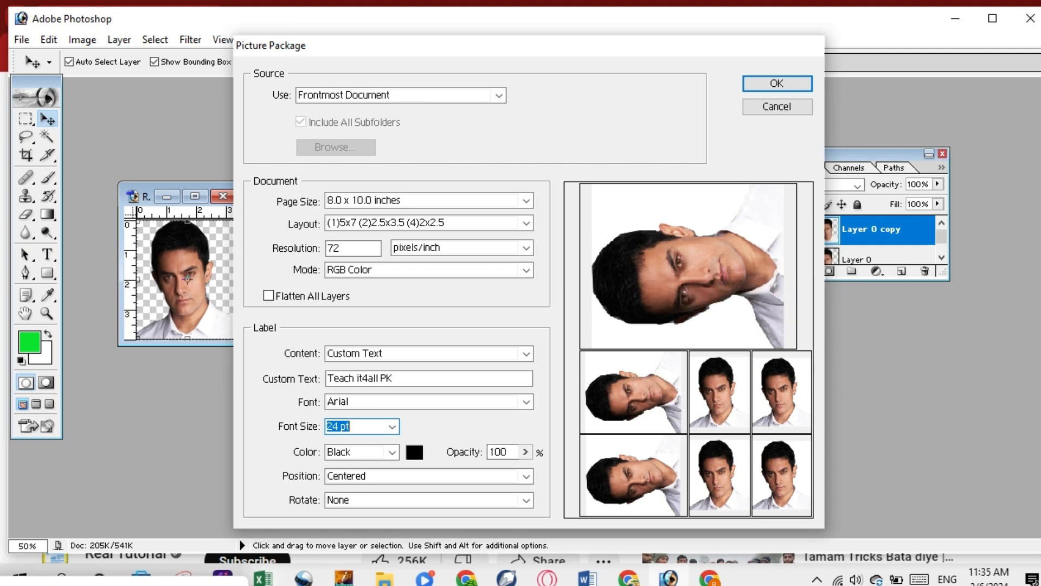
Set the label position to Bottom Left, keep its rotation at None, and generate the picture package
click(525, 476)
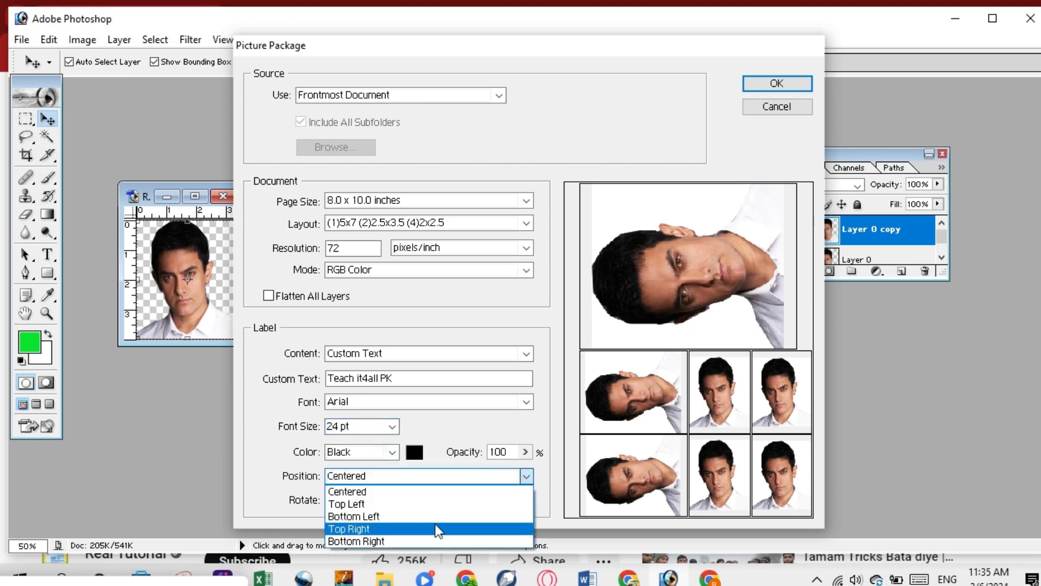
click(402, 516)
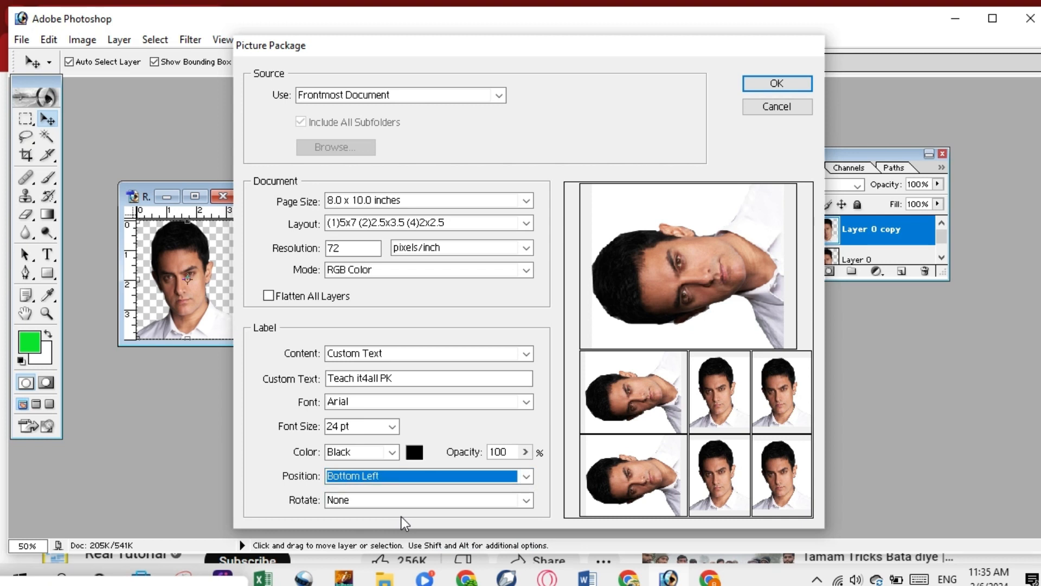
click(526, 500)
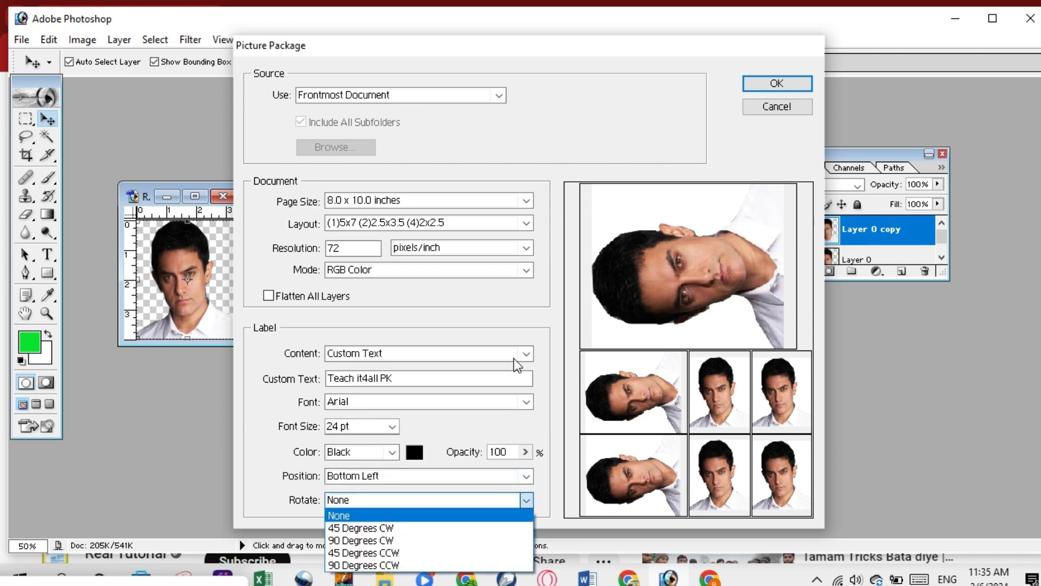
click(634, 72)
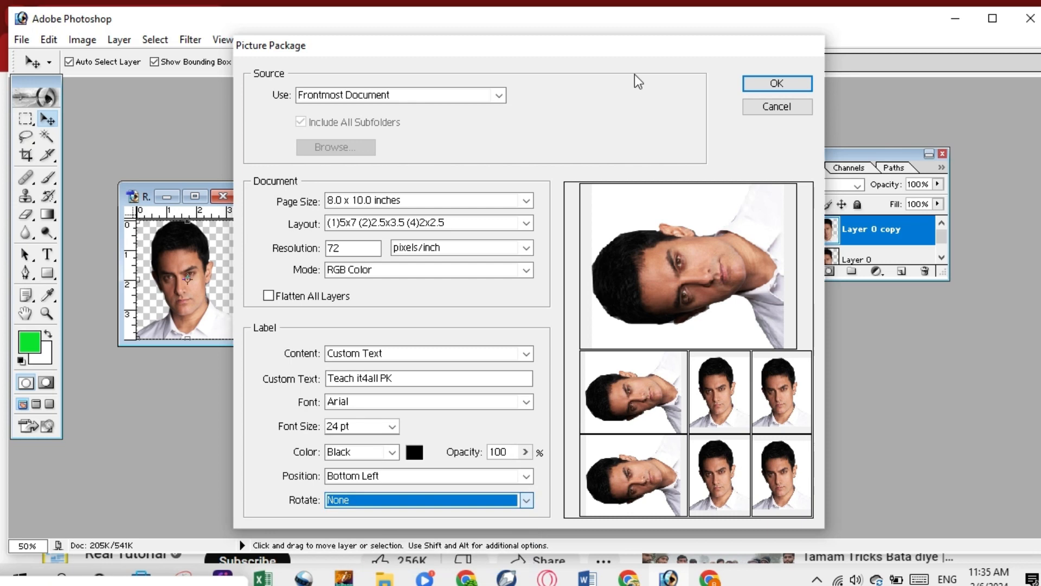
click(755, 82)
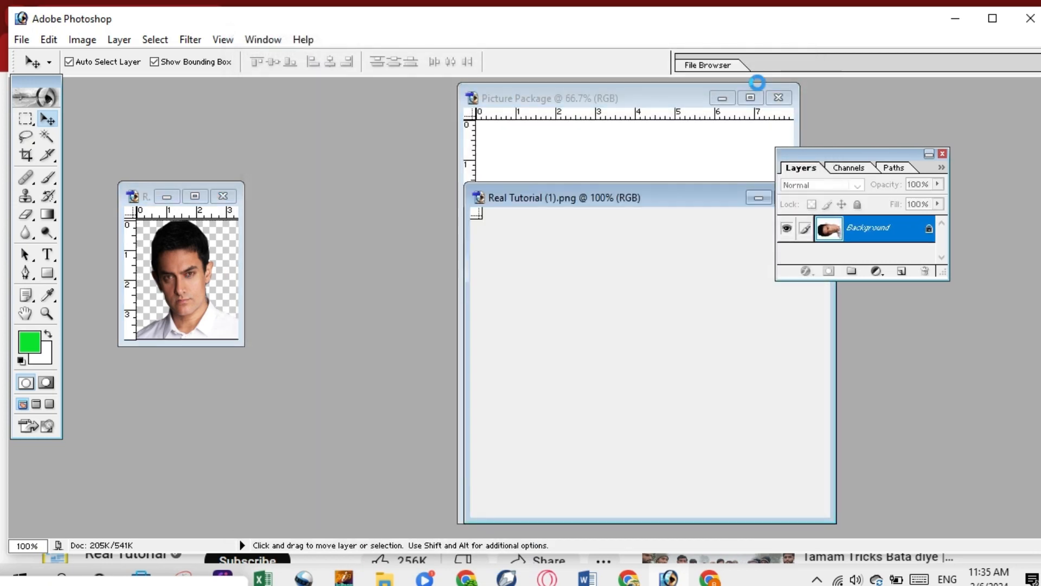
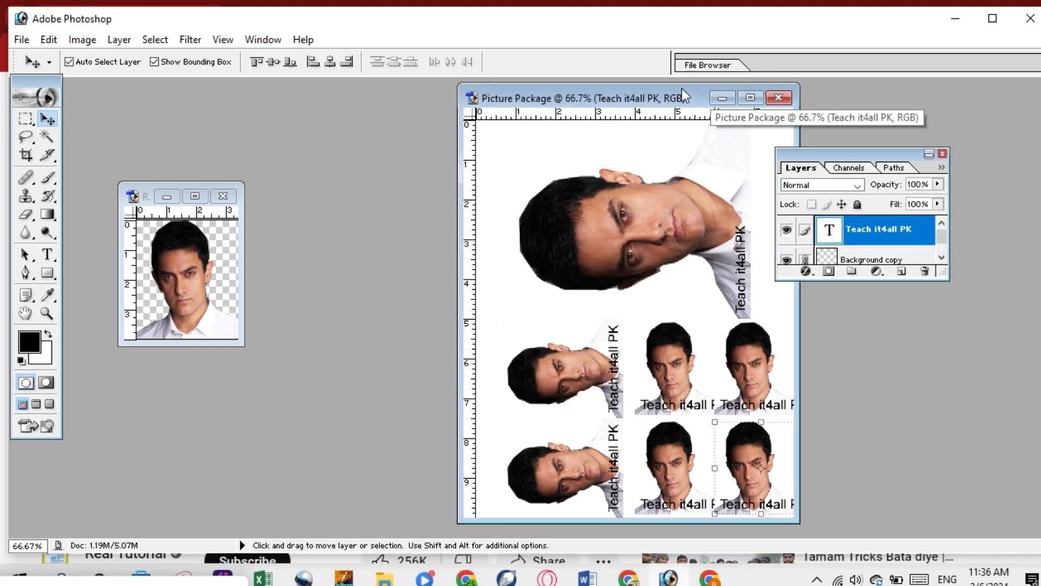
Move the sheet window aside and generate another picture package from the labelled sheet with the label position set to Top Left
drag(681, 91, 603, 77)
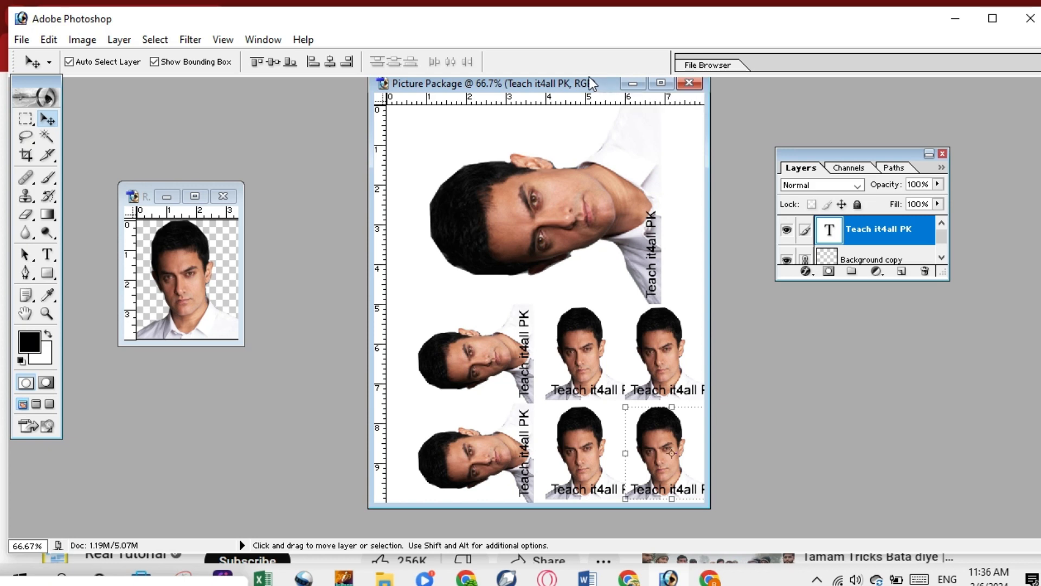
click(22, 41)
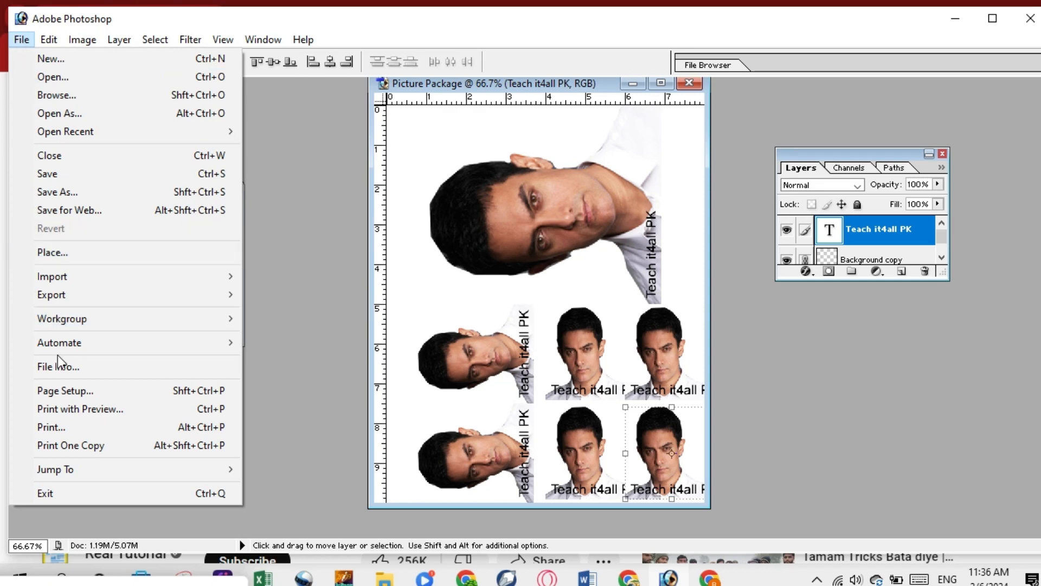
mouse_move(103, 342)
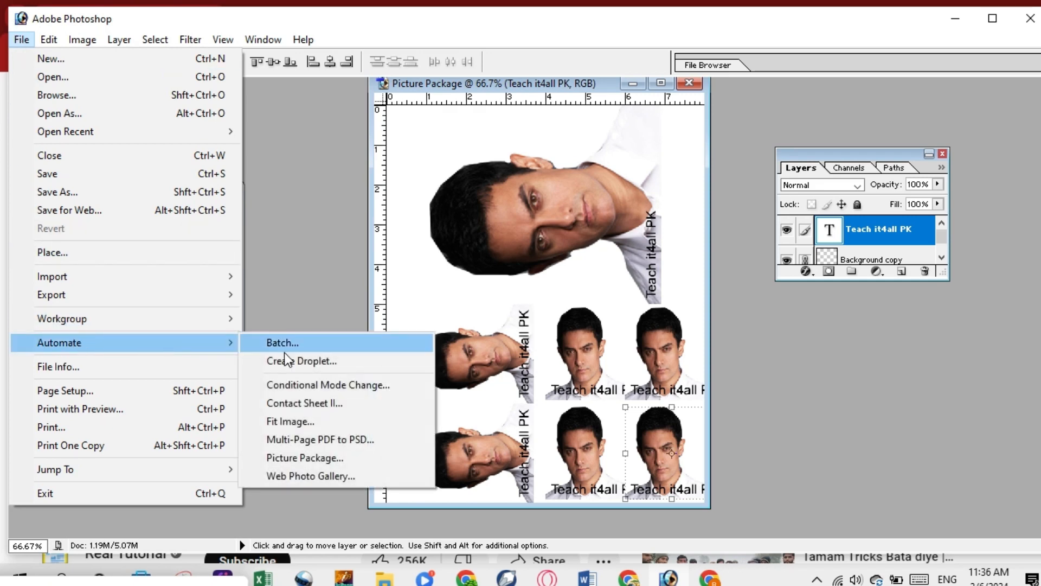
click(297, 458)
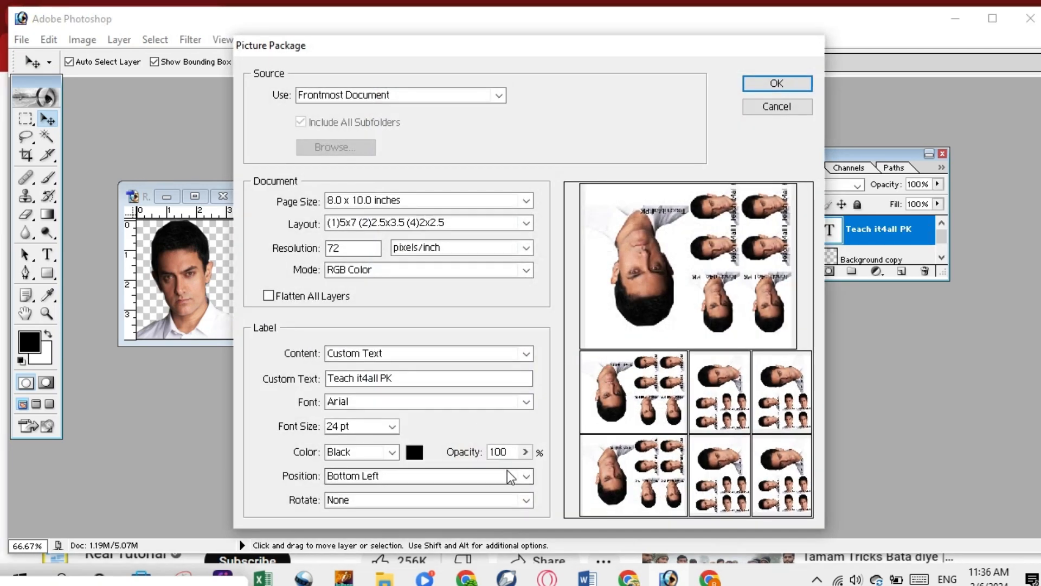
click(527, 475)
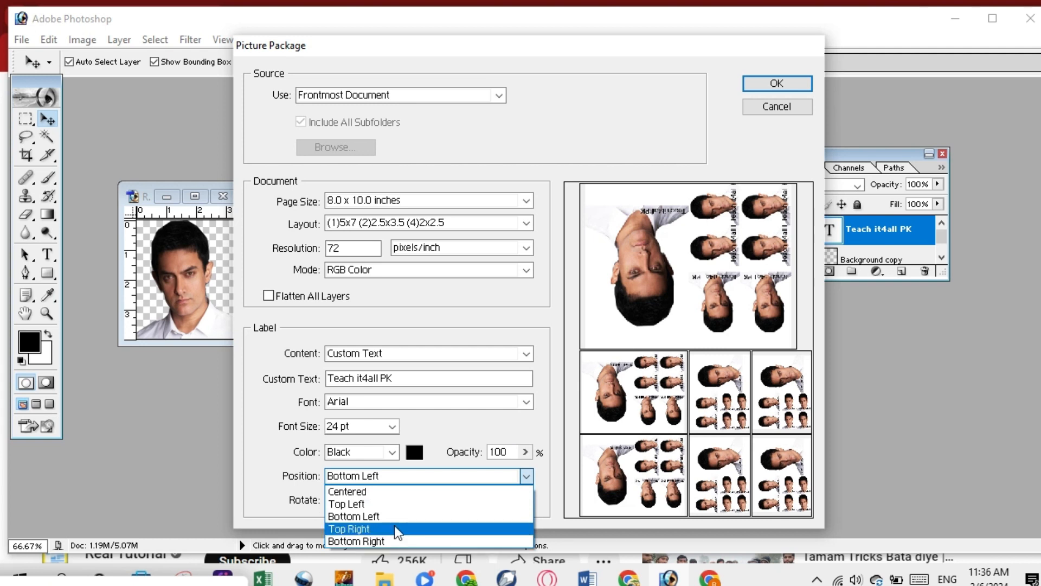
click(376, 504)
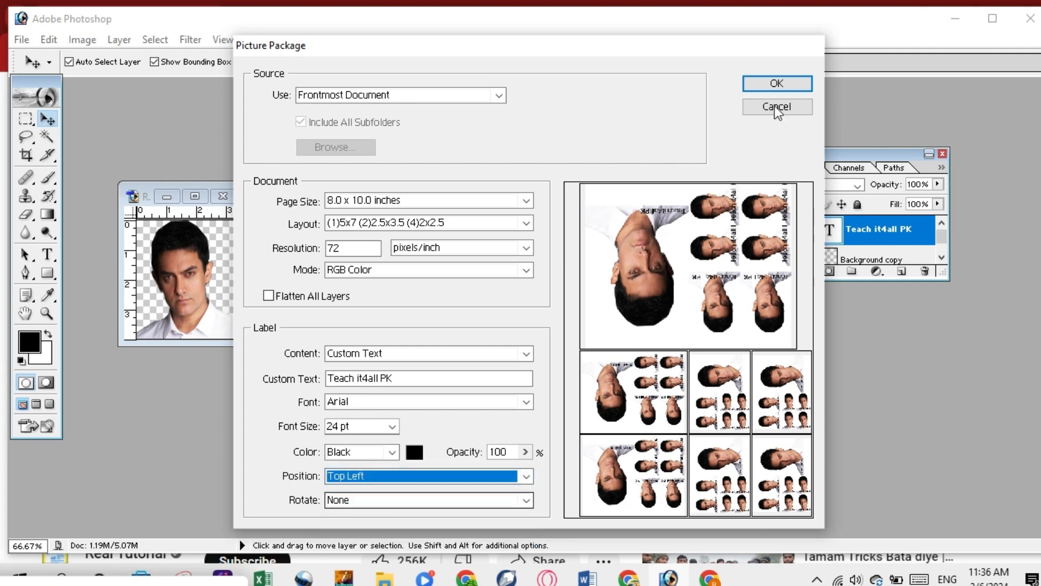
click(782, 80)
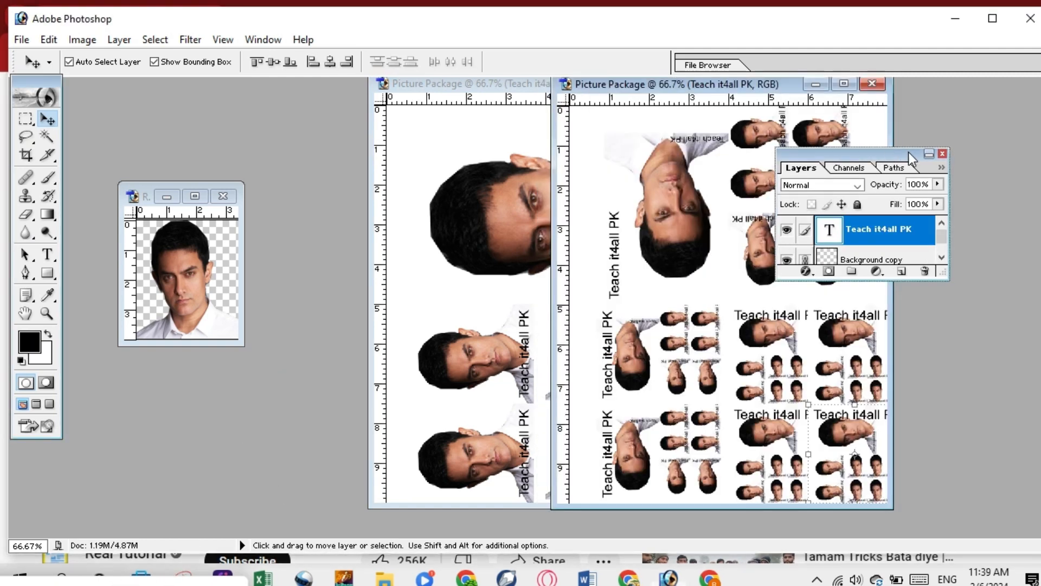
Move the Layers palette off the nested portrait sheet and close that sheet without saving
drag(881, 159, 962, 160)
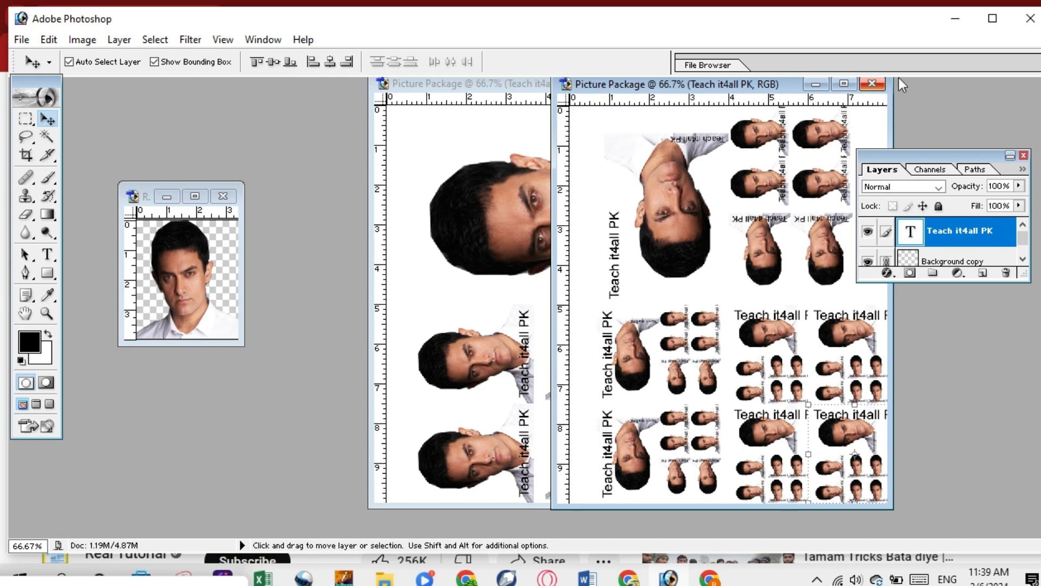
click(872, 84)
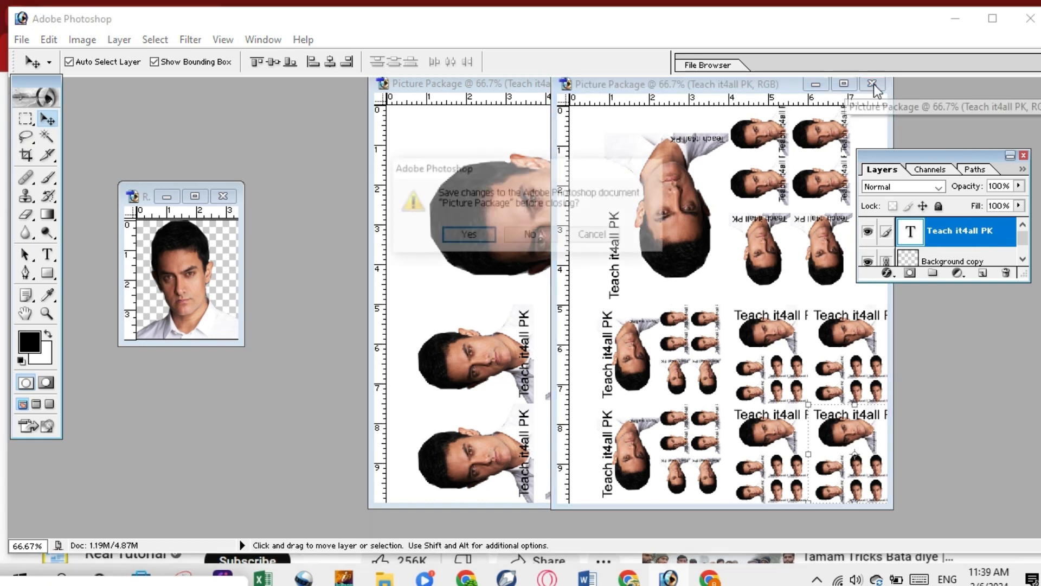
click(532, 237)
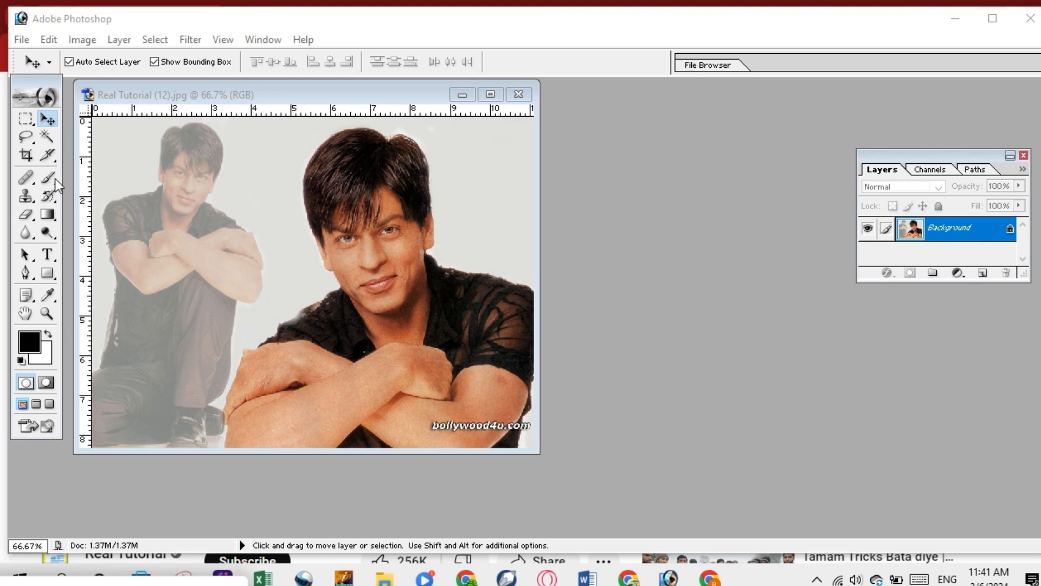
Draw two slices on Real Tutorial (12).jpg: about 3 × 8 in over the faded figure and about 4 × 5 in around the large face
click(54, 160)
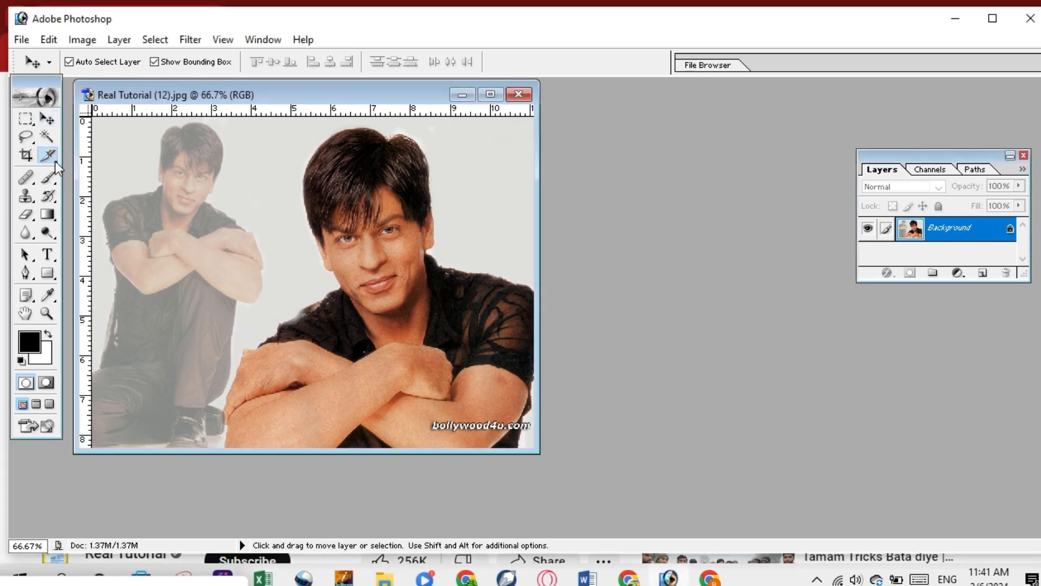
click(54, 161)
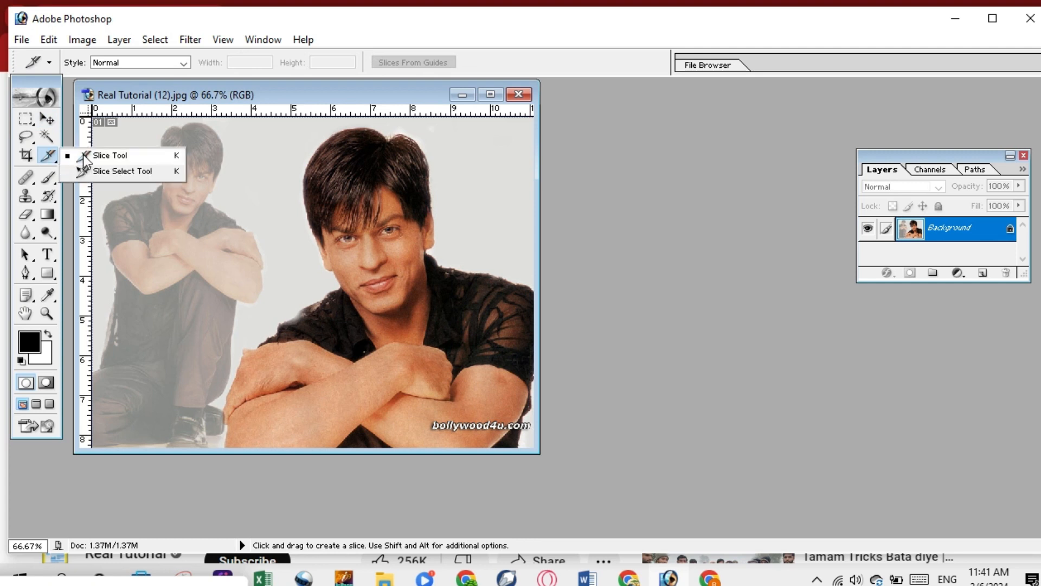
click(122, 158)
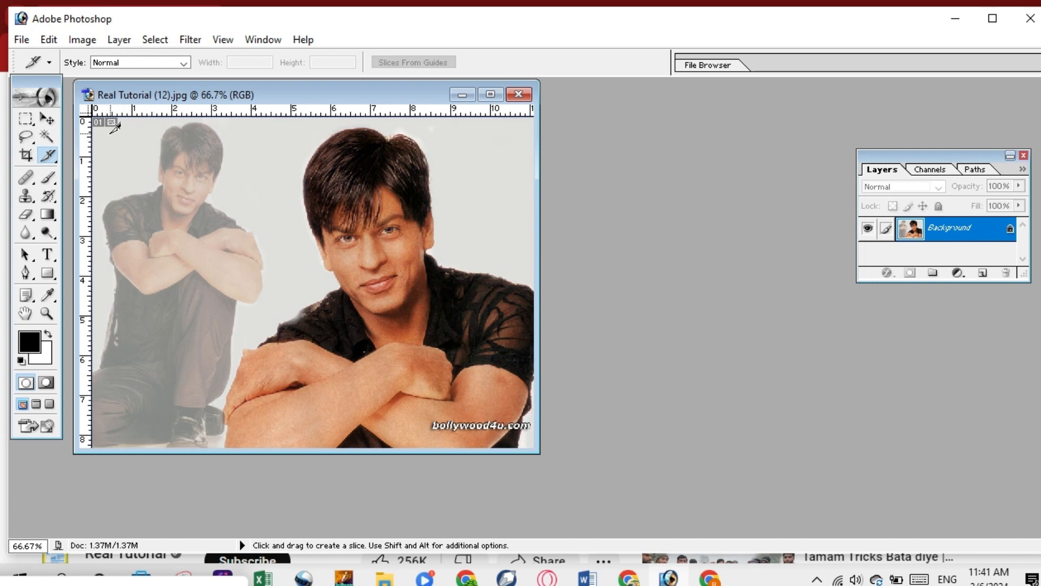
drag(108, 134, 234, 437)
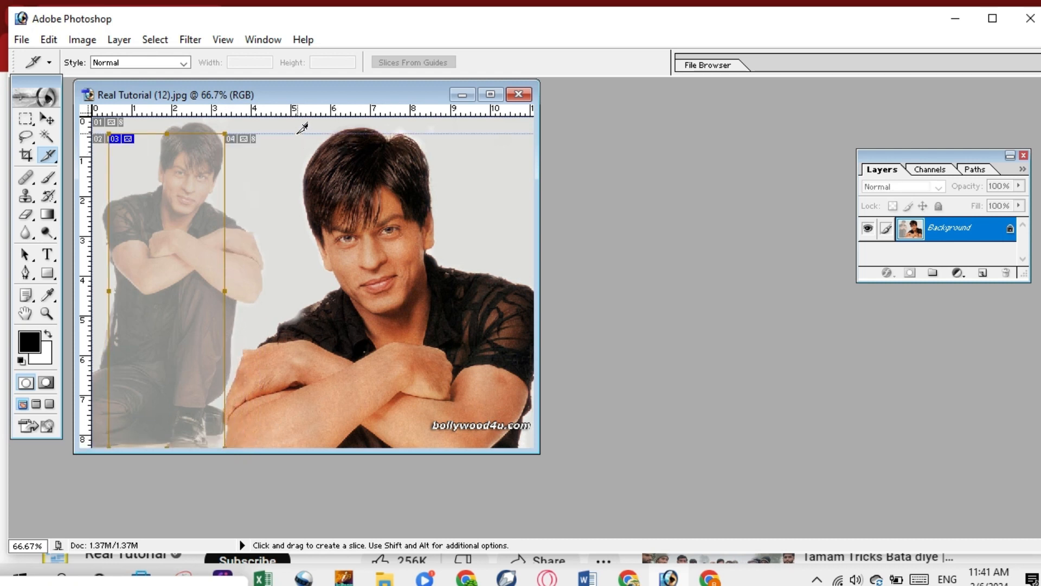
drag(294, 133, 459, 335)
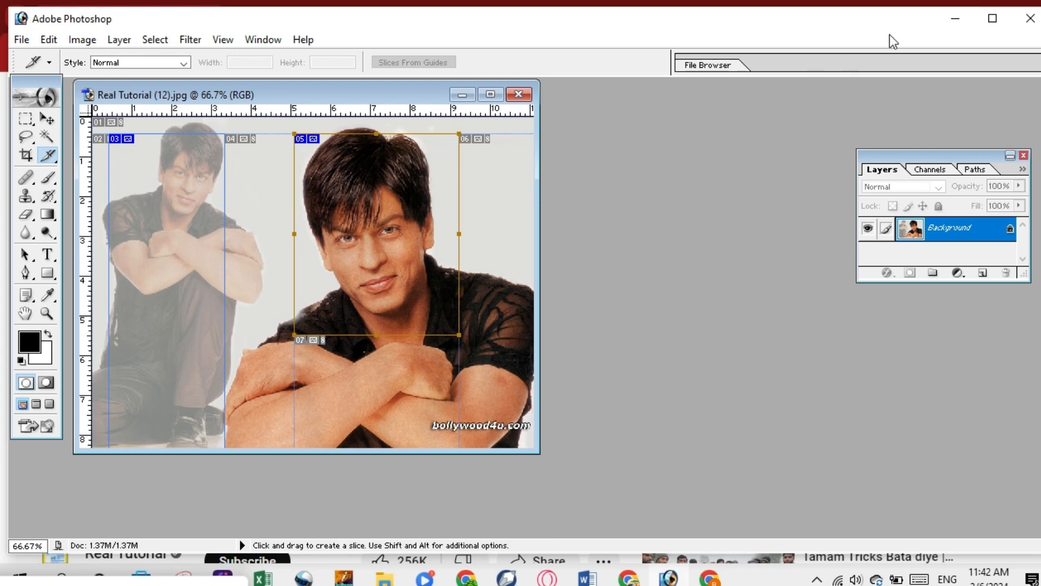
Switch to File Explorer and open the IMAGES FOR PHOTOSHOP folder
click(951, 24)
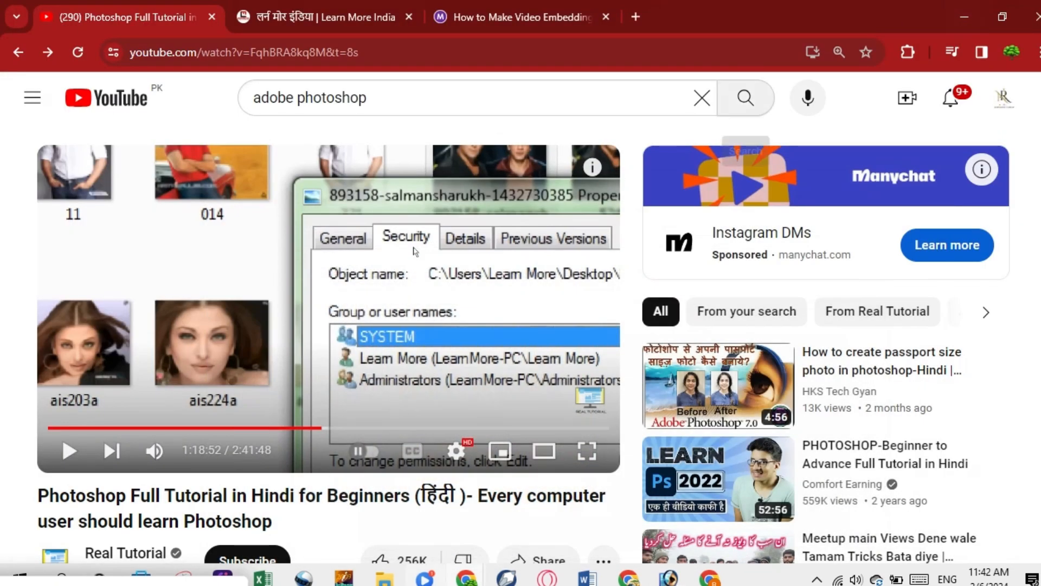
key(alt+Tab)
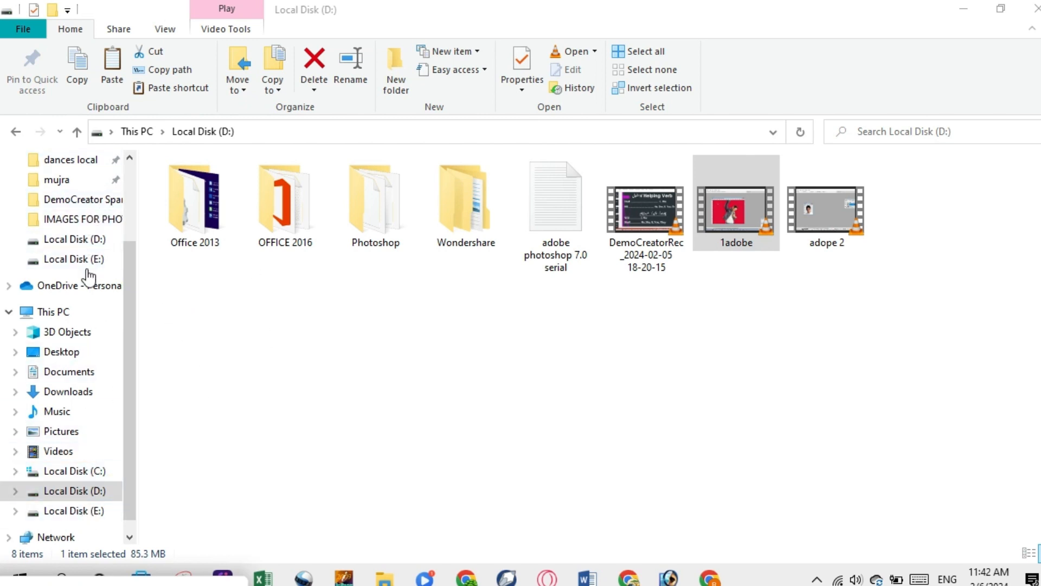
click(86, 219)
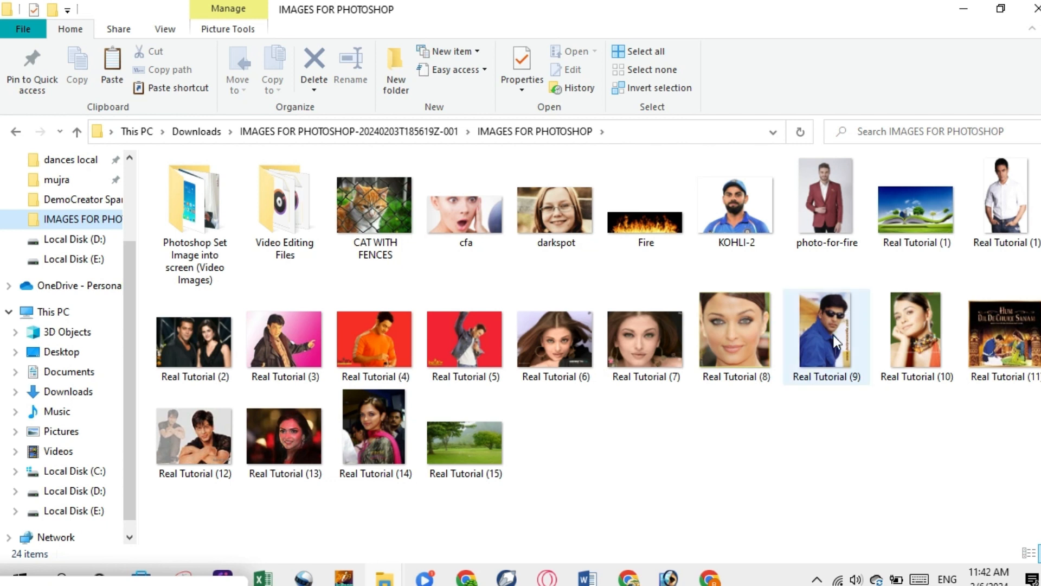
View the general and security properties of the photo-for-fire image
click(820, 214)
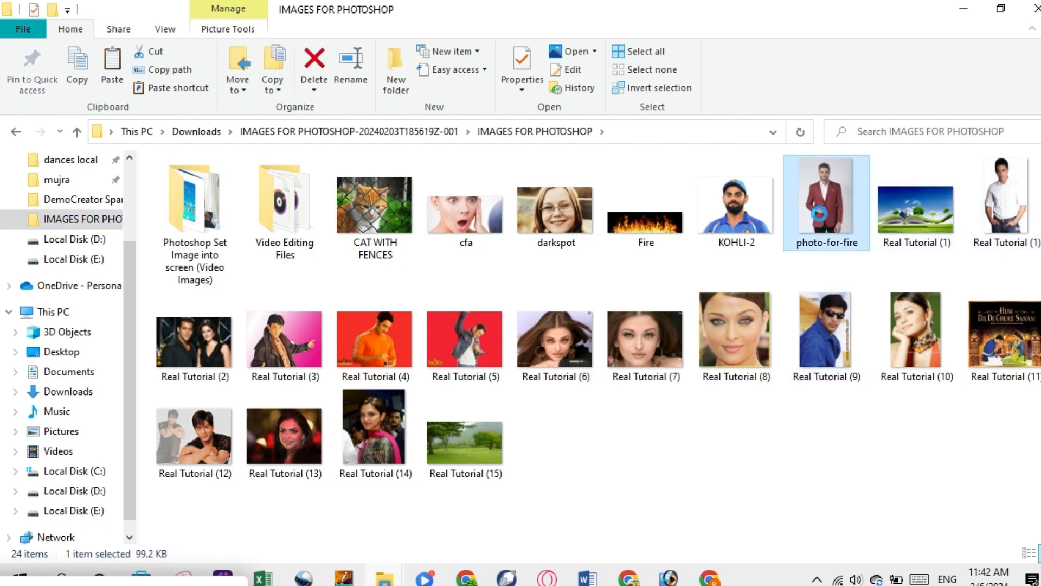
right_click(820, 215)
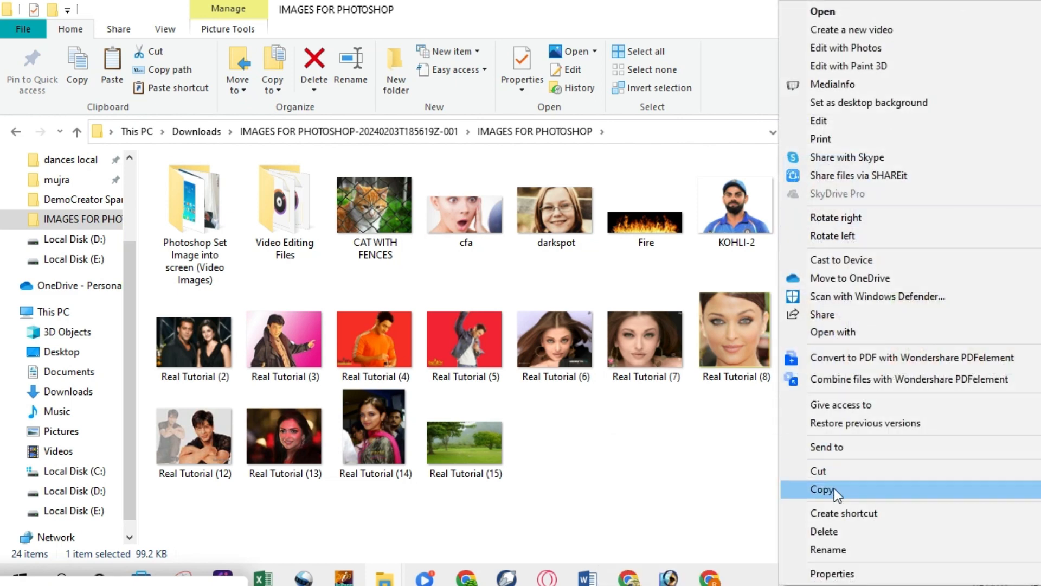
click(830, 573)
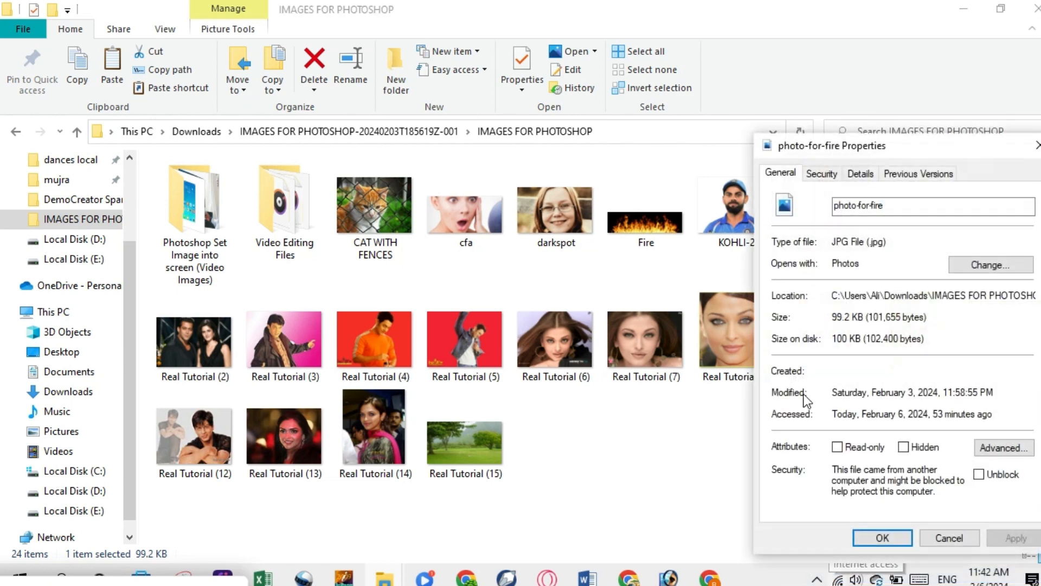
click(822, 173)
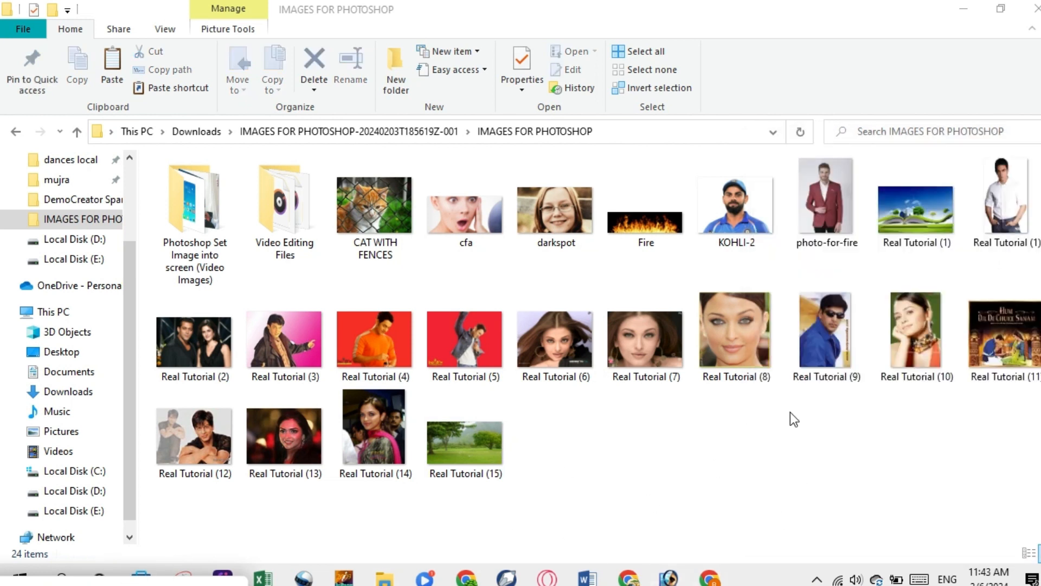
Reopen the security properties of photo-for-fire, copy its full object name path, and return to Photoshop
double_click(822, 224)
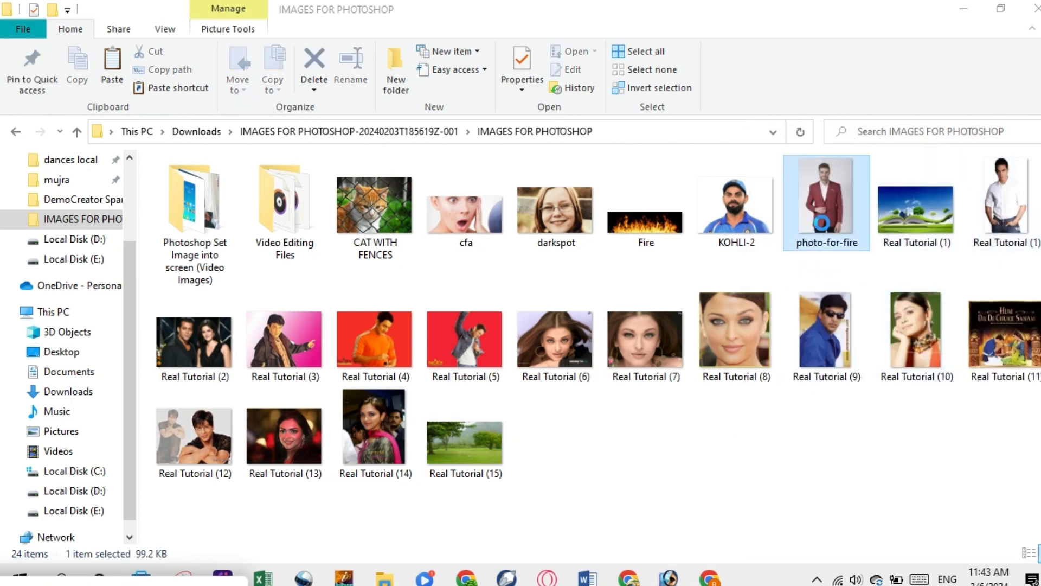
right_click(822, 223)
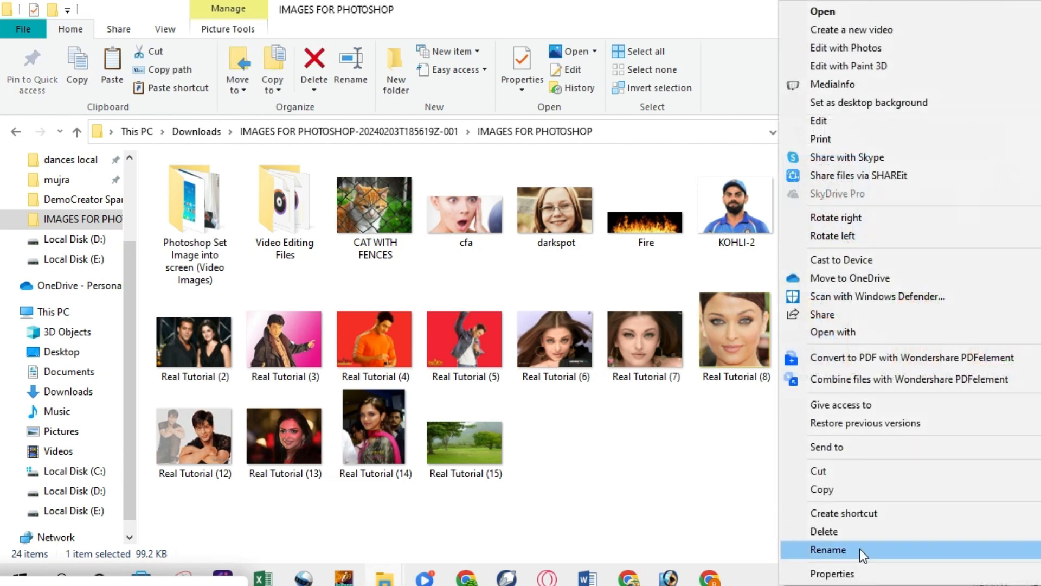
click(848, 573)
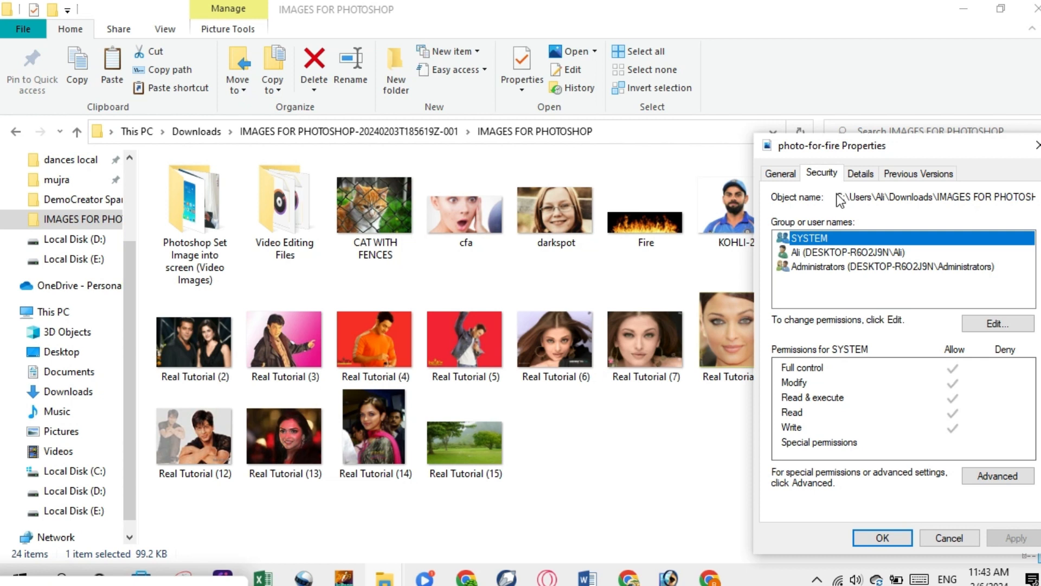
drag(839, 193, 1036, 190)
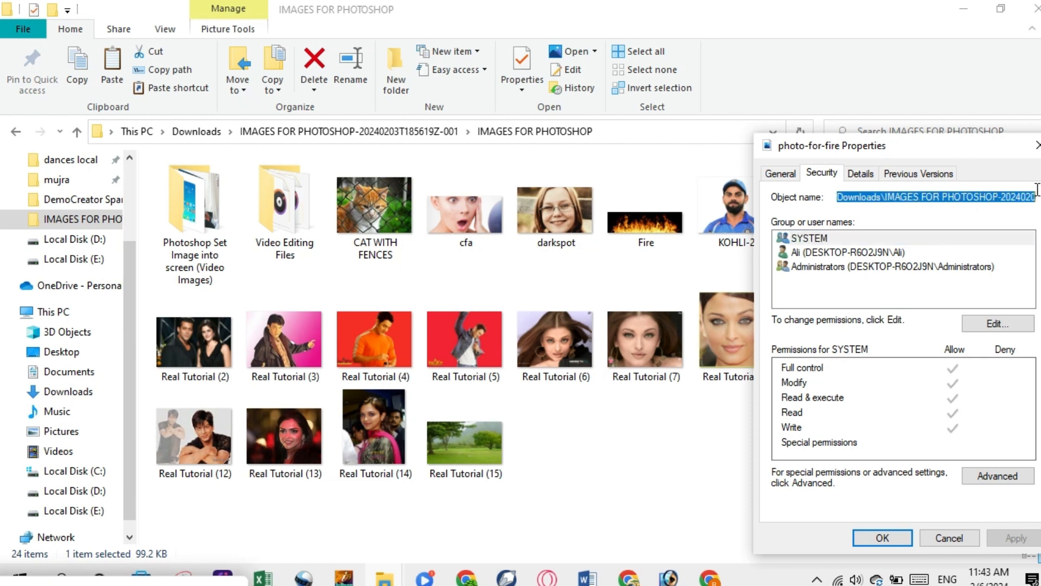
right_click(956, 200)
click(888, 255)
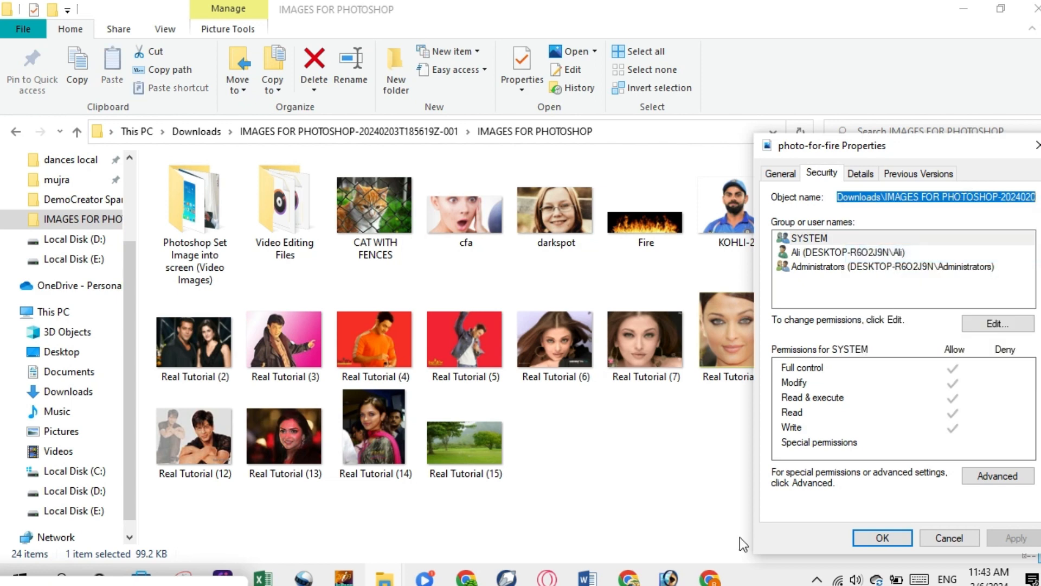
click(669, 578)
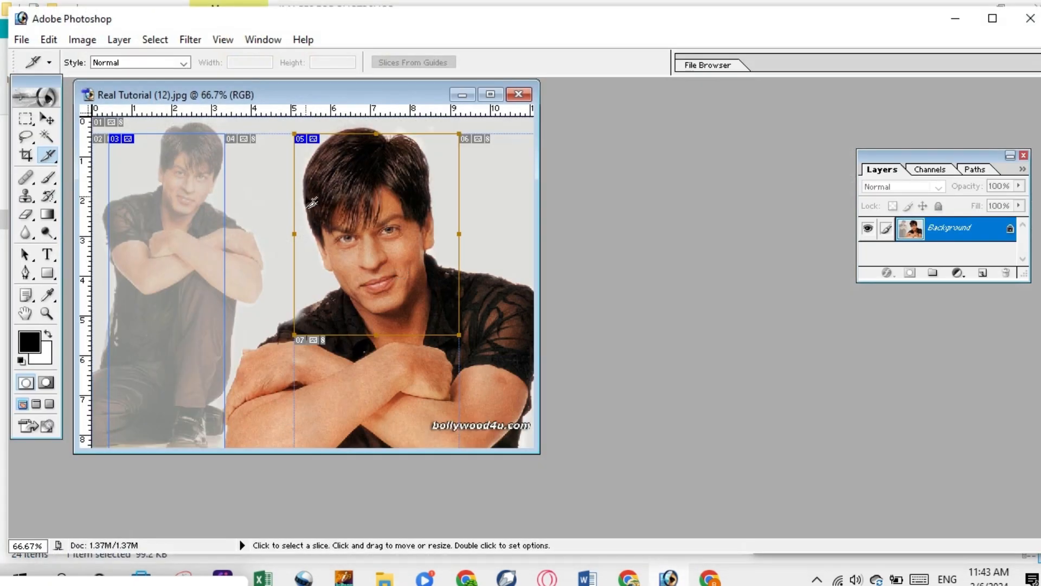
Set the URL of slice 03, over the faded standing figure, to the copied image file path and apply the slice options
right_click(146, 182)
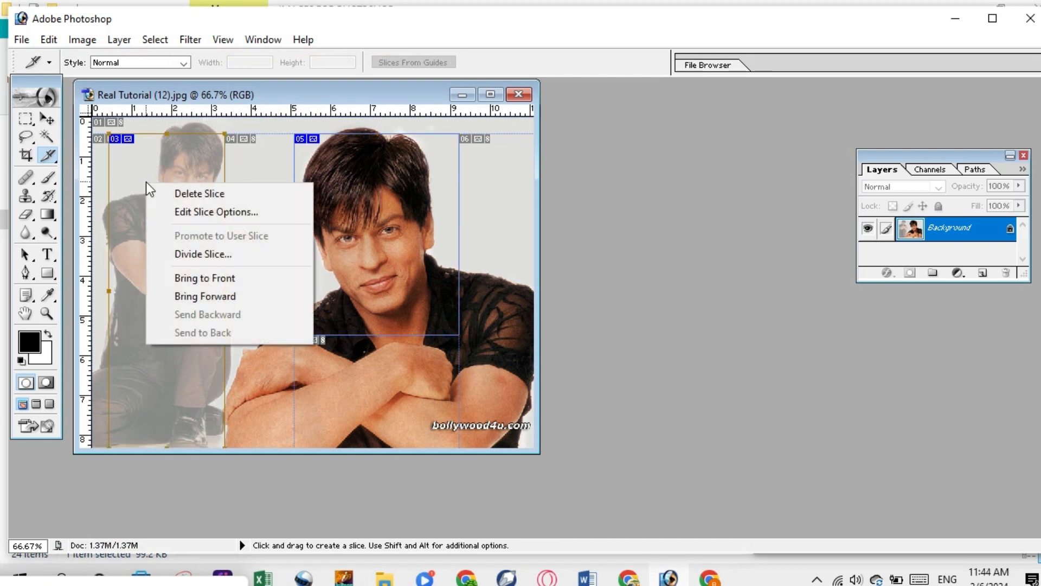
click(230, 214)
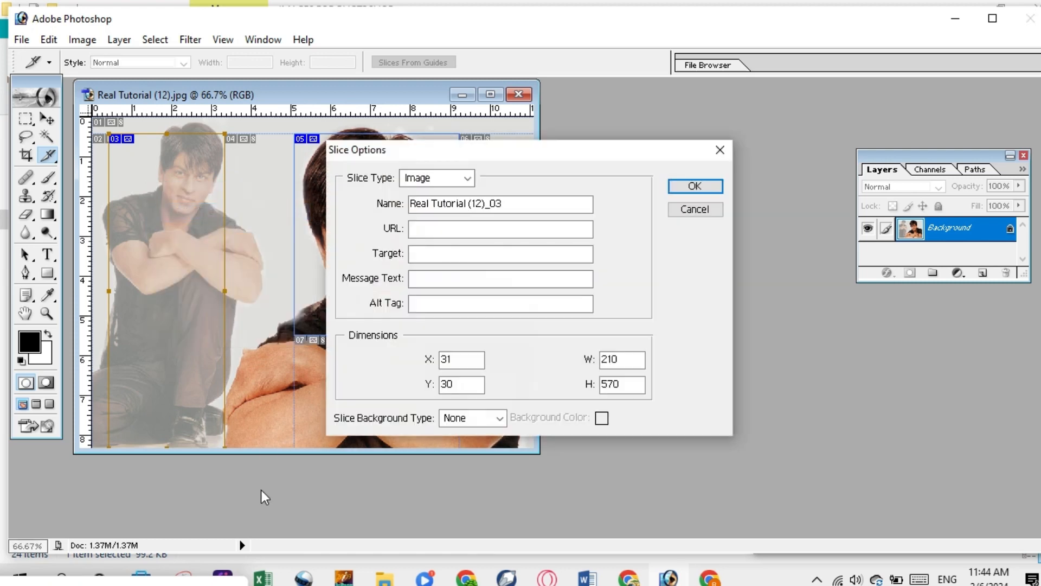
click(129, 580)
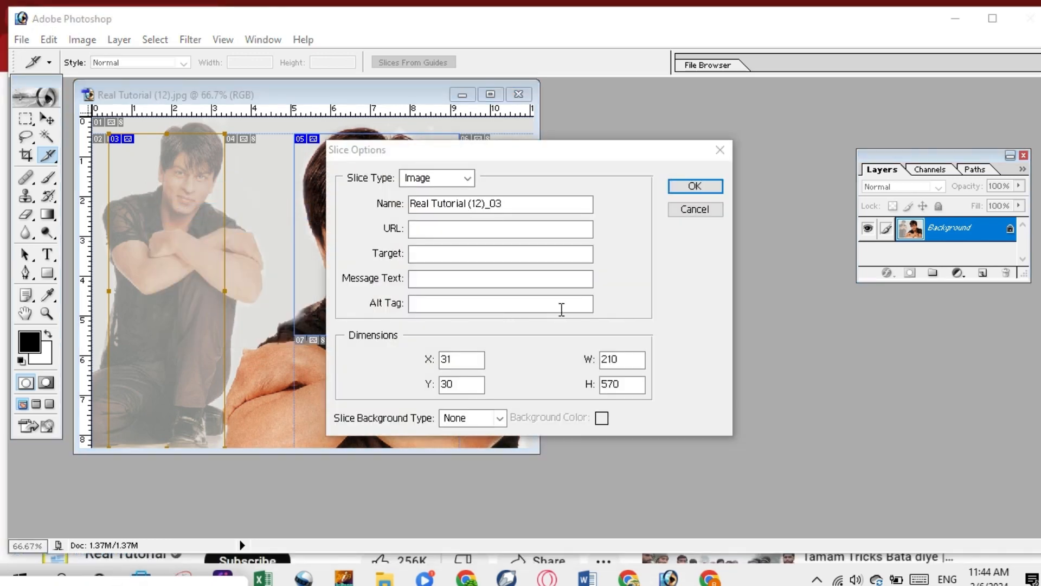
click(476, 228)
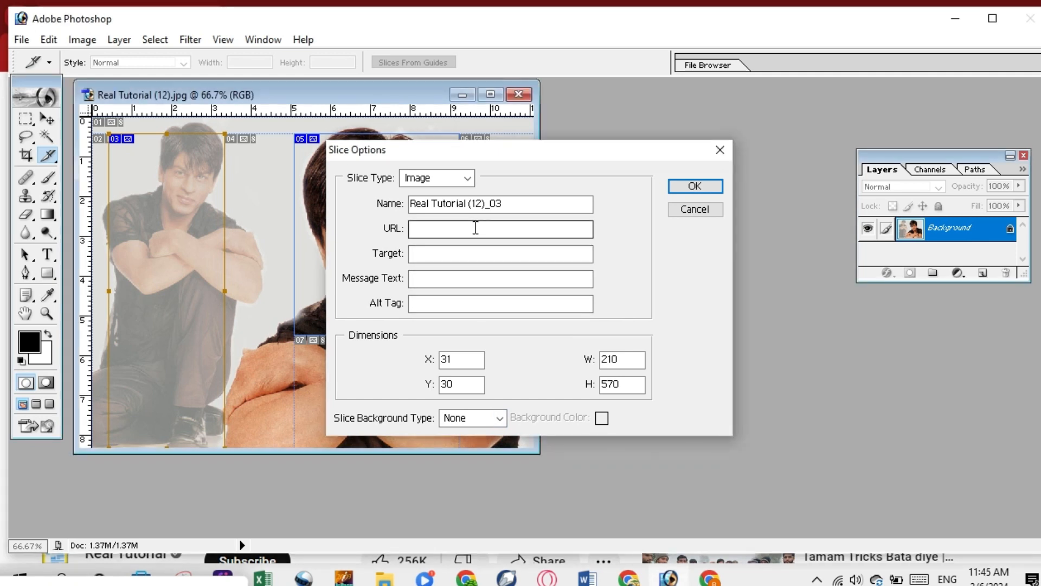
click(471, 230)
right_click(470, 238)
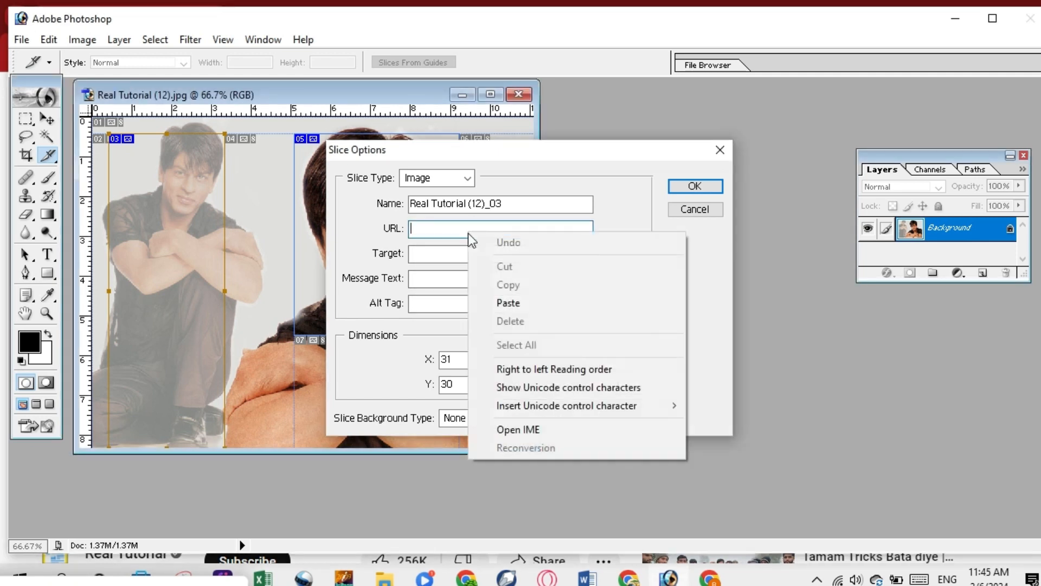
click(504, 302)
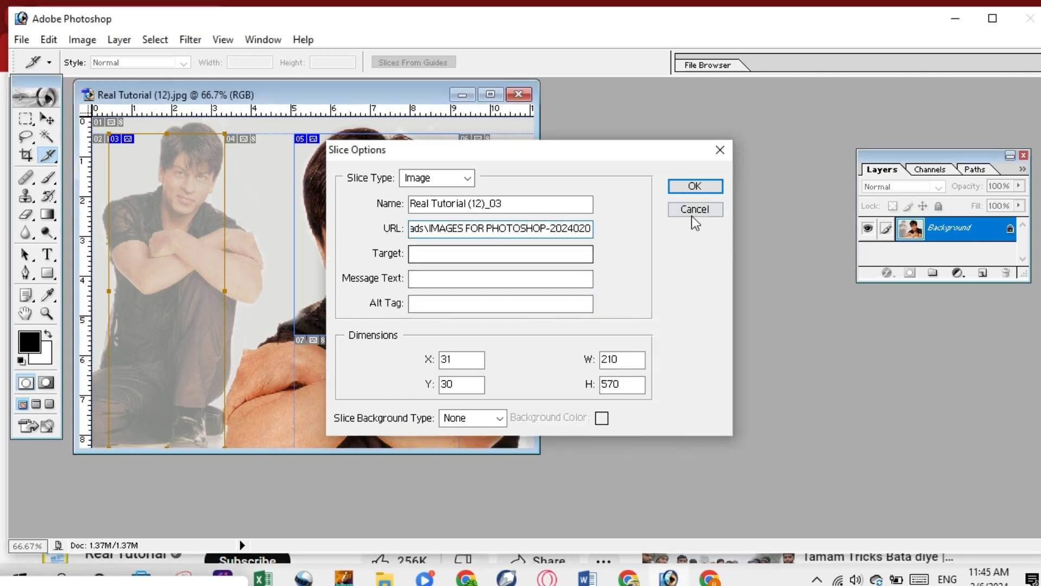
click(695, 189)
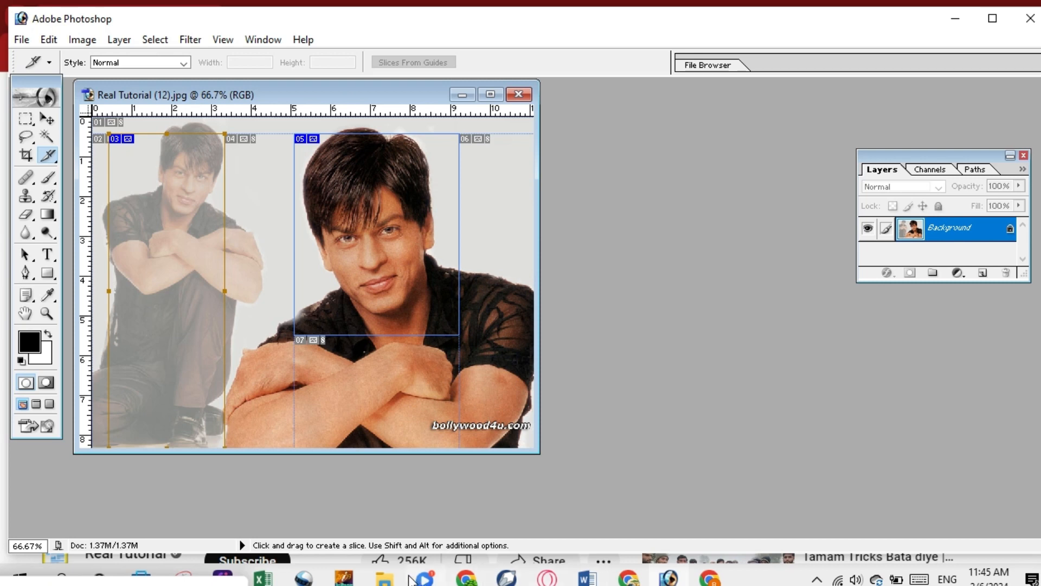
Switch to File Explorer and show the security properties of the Real Tutorial (9) image
mouse_move(386, 578)
click(781, 523)
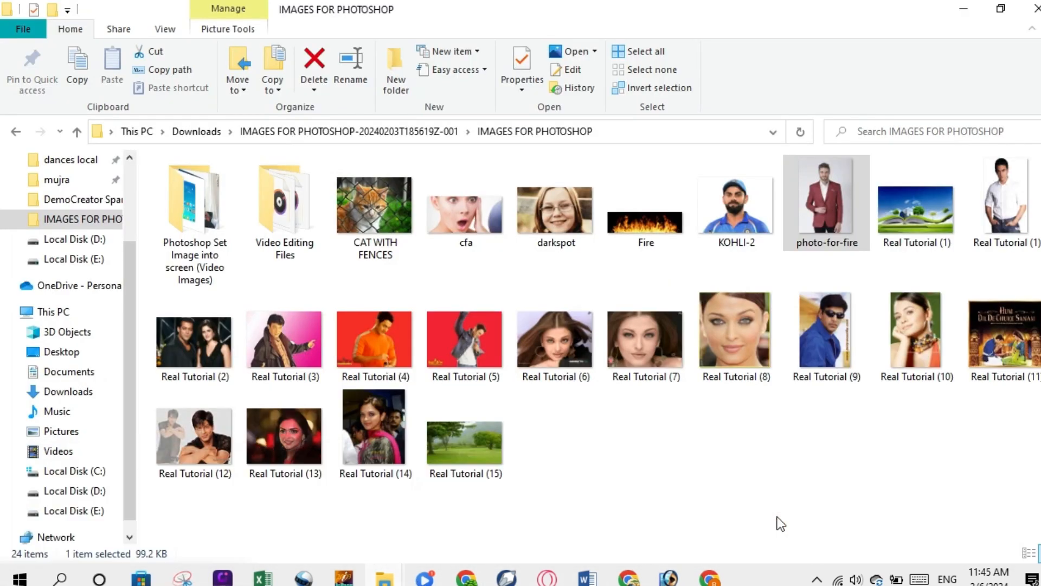
double_click(813, 345)
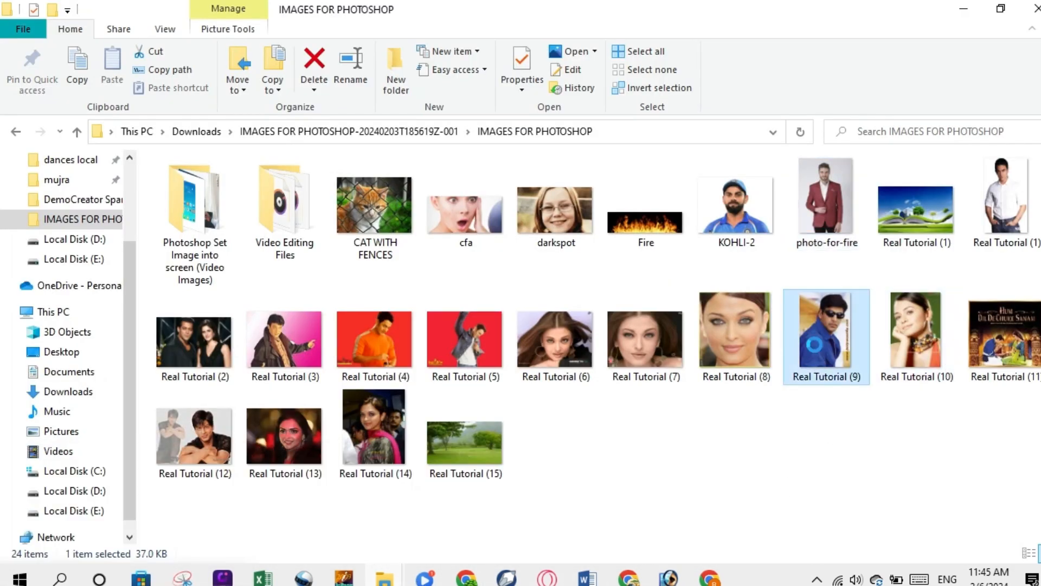
right_click(814, 345)
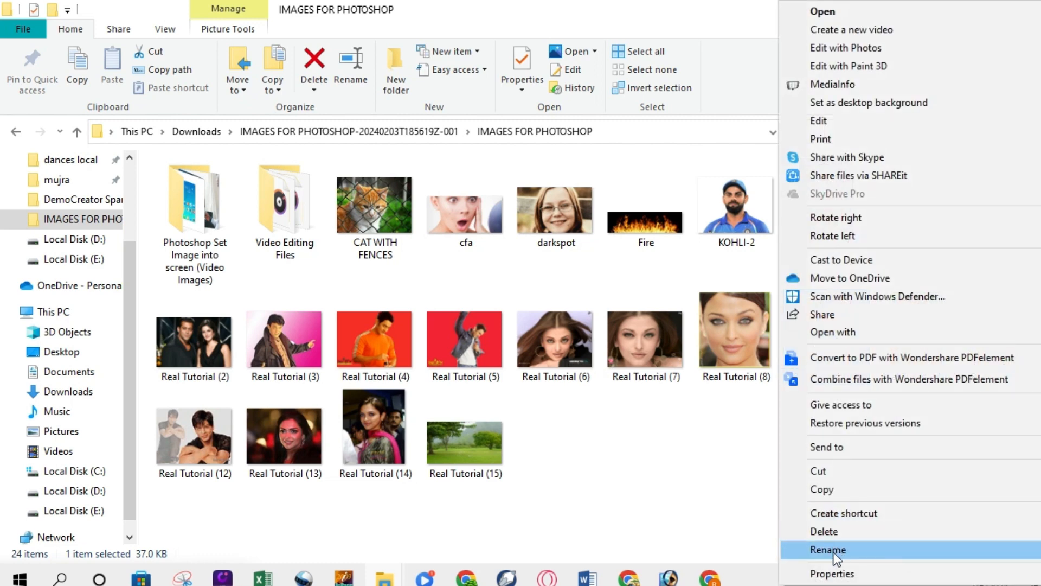
click(832, 573)
click(849, 203)
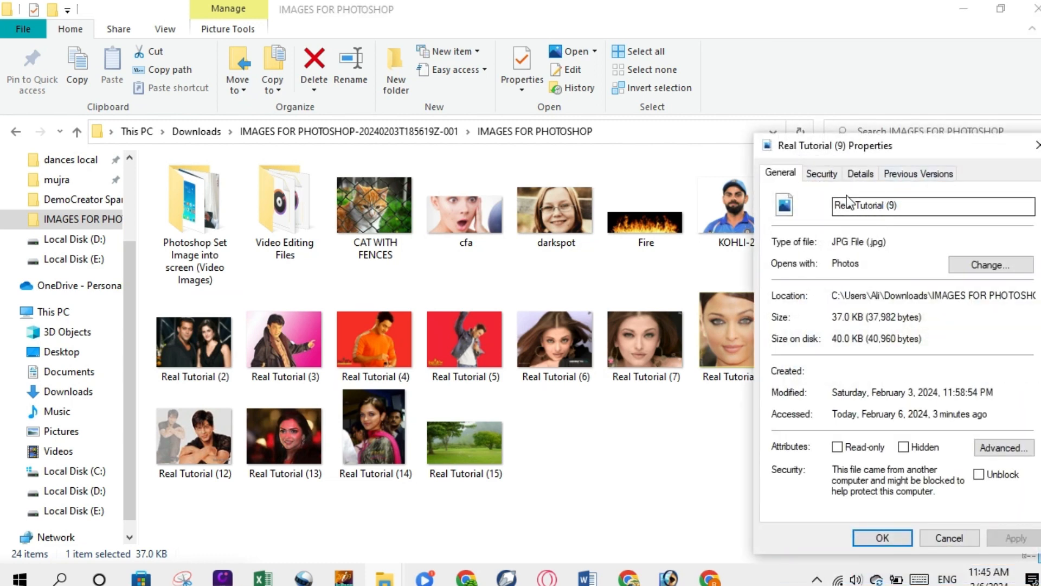
click(822, 175)
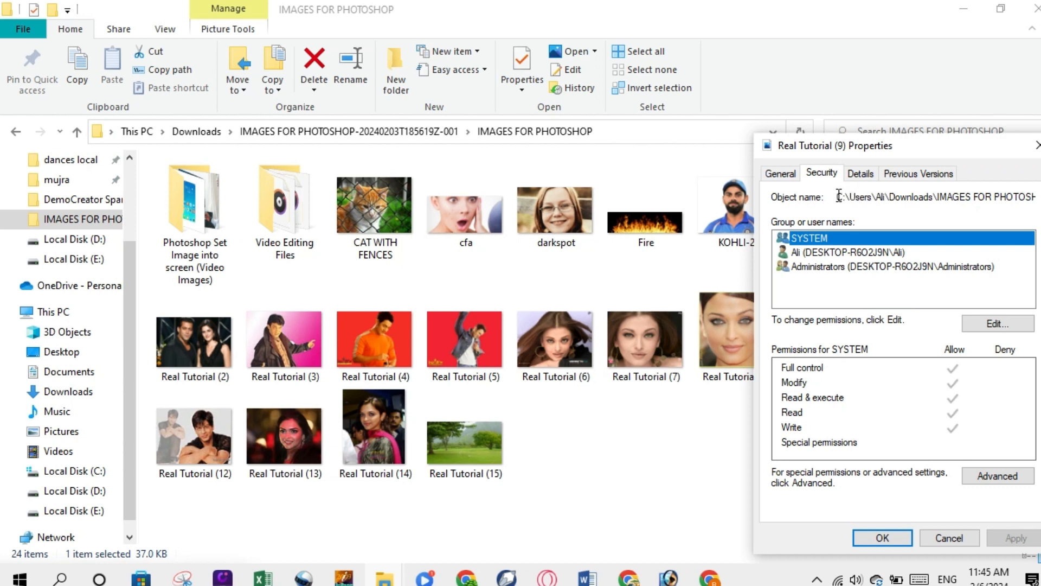
Try to select the full object name path of Real Tutorial (9) for copying
drag(839, 196, 1010, 193)
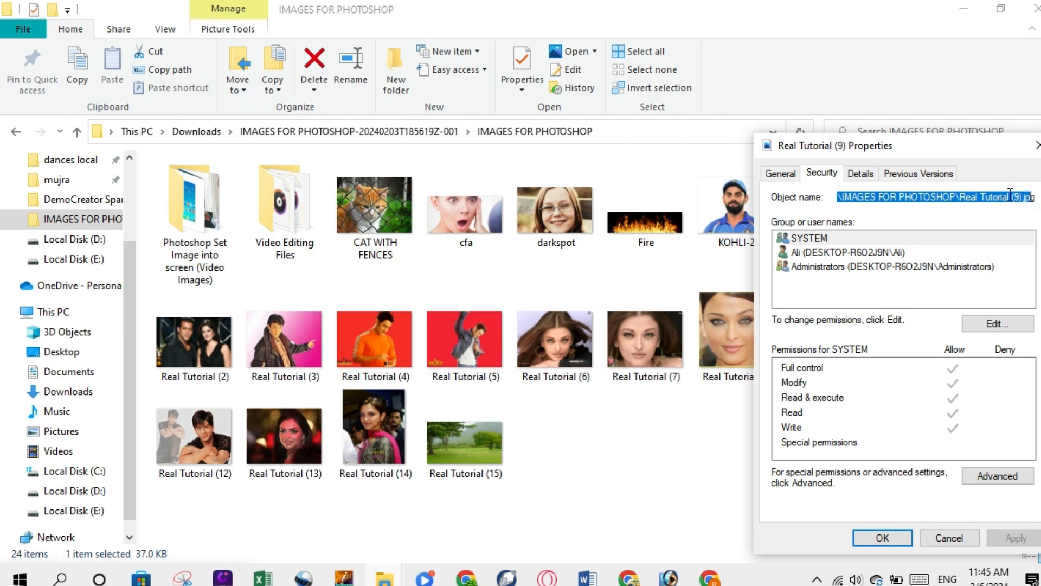
right_click(974, 193)
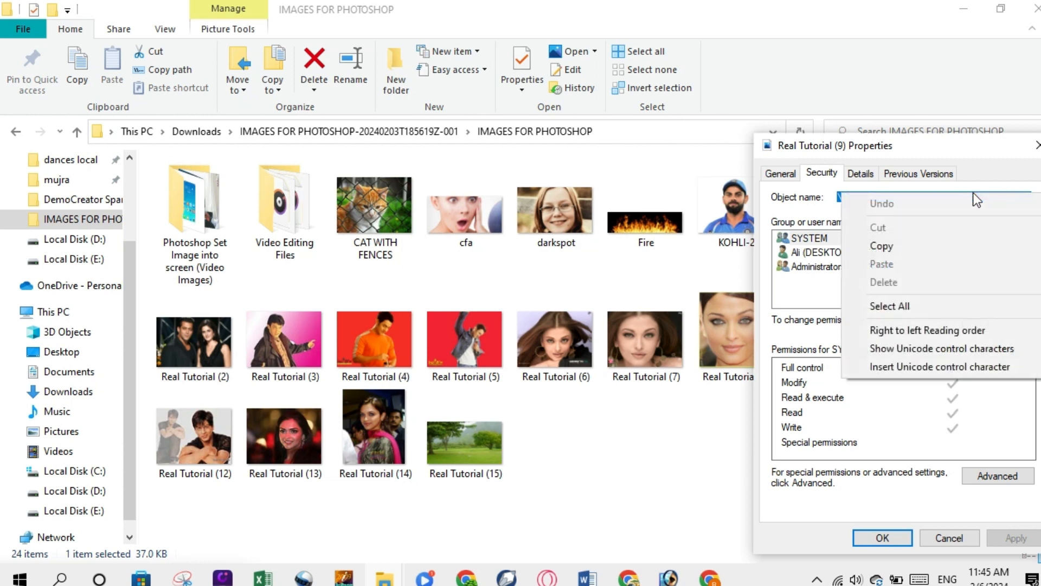
click(971, 158)
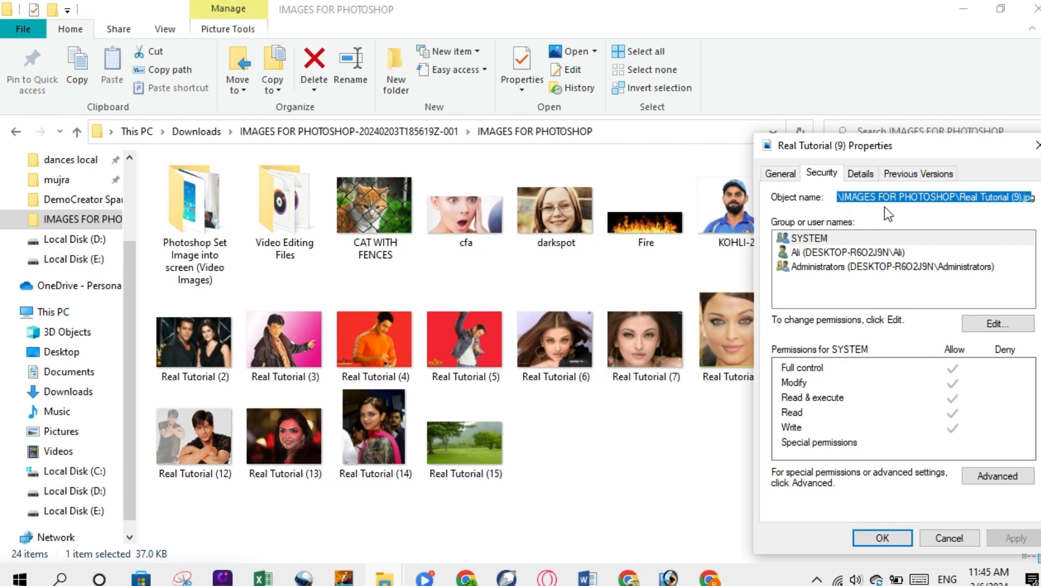
click(898, 196)
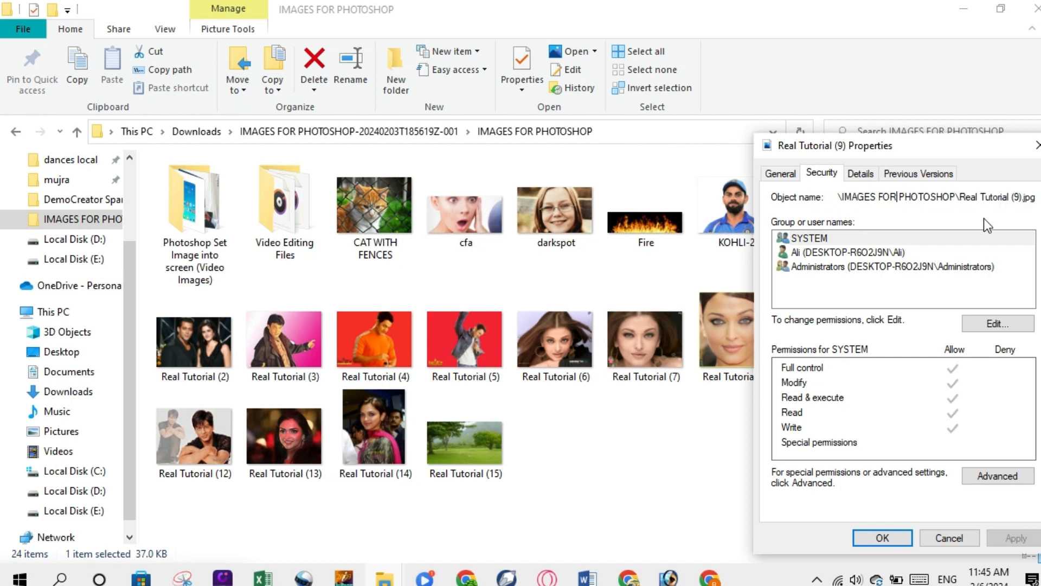
right_click(888, 197)
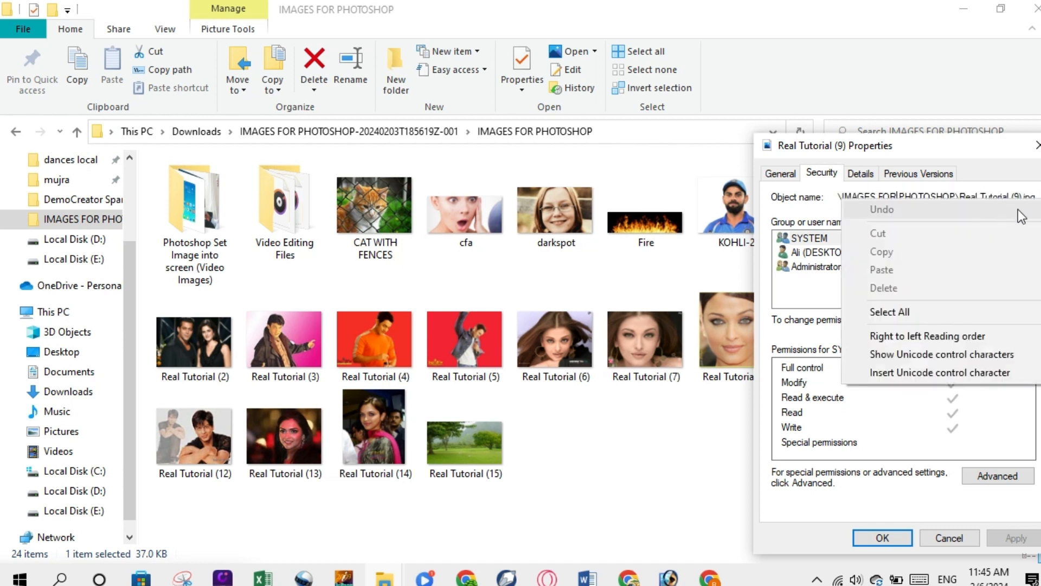
click(1024, 180)
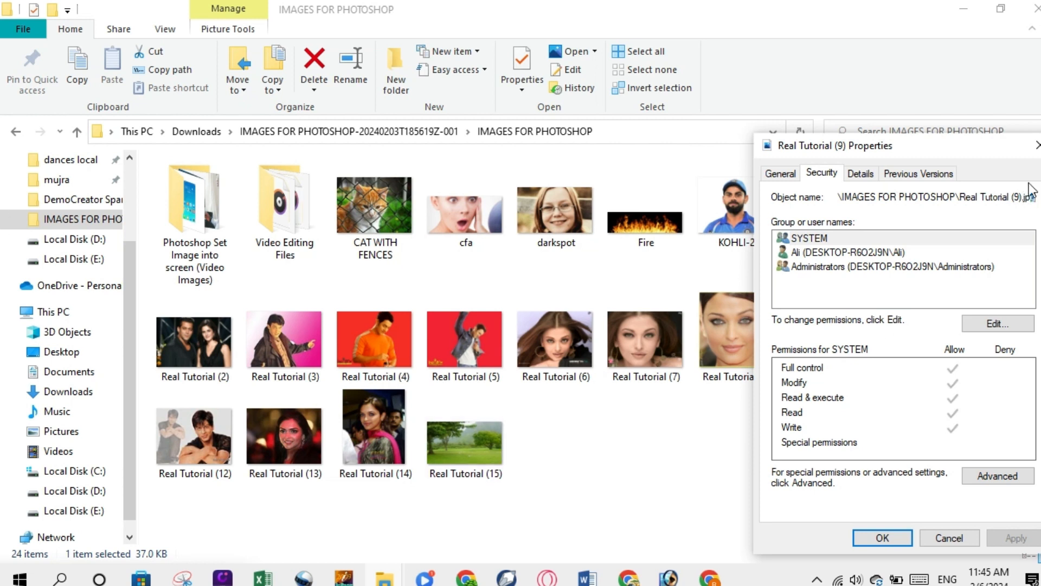
drag(1036, 197, 1008, 197)
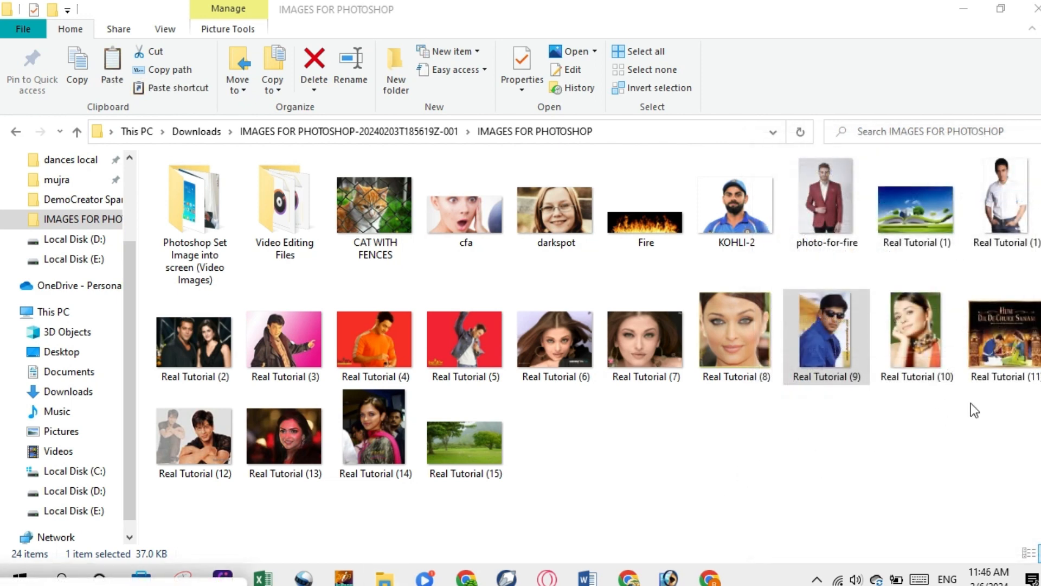
Reopen the security properties of Real Tutorial (9) and copy its full object name path
click(813, 337)
right_click(813, 337)
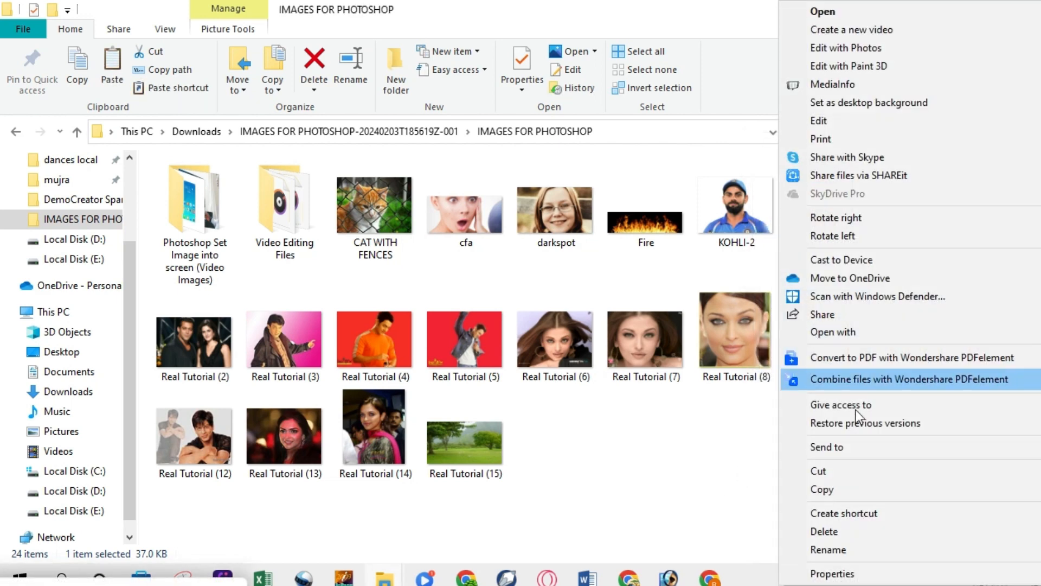
click(839, 572)
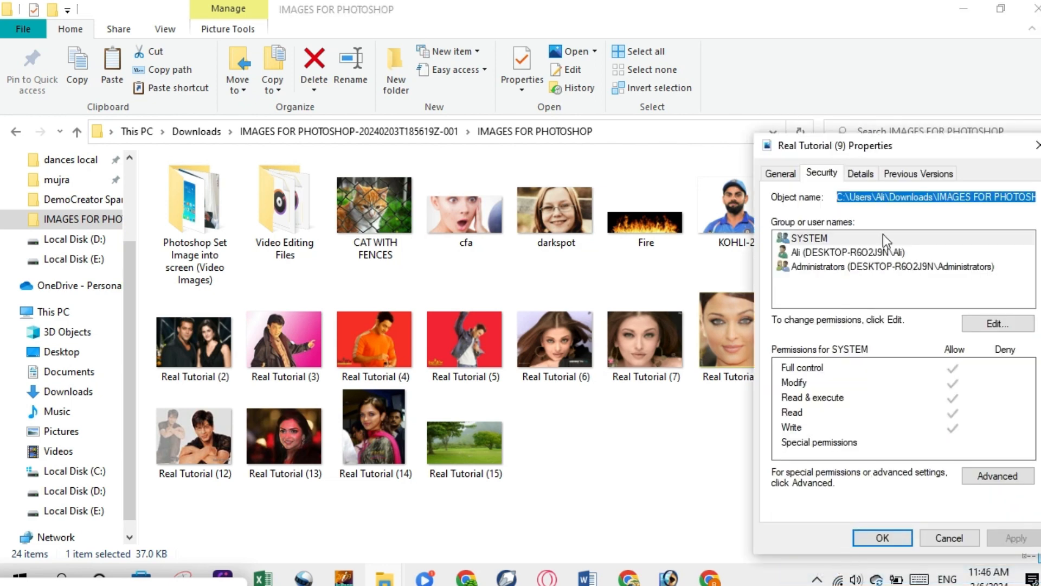
click(823, 177)
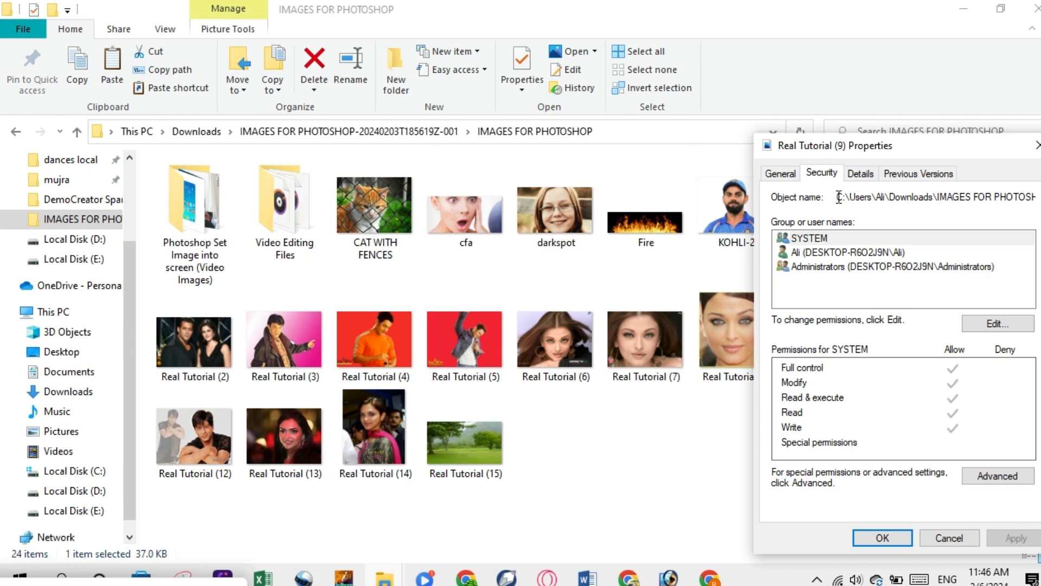
drag(860, 194, 1037, 196)
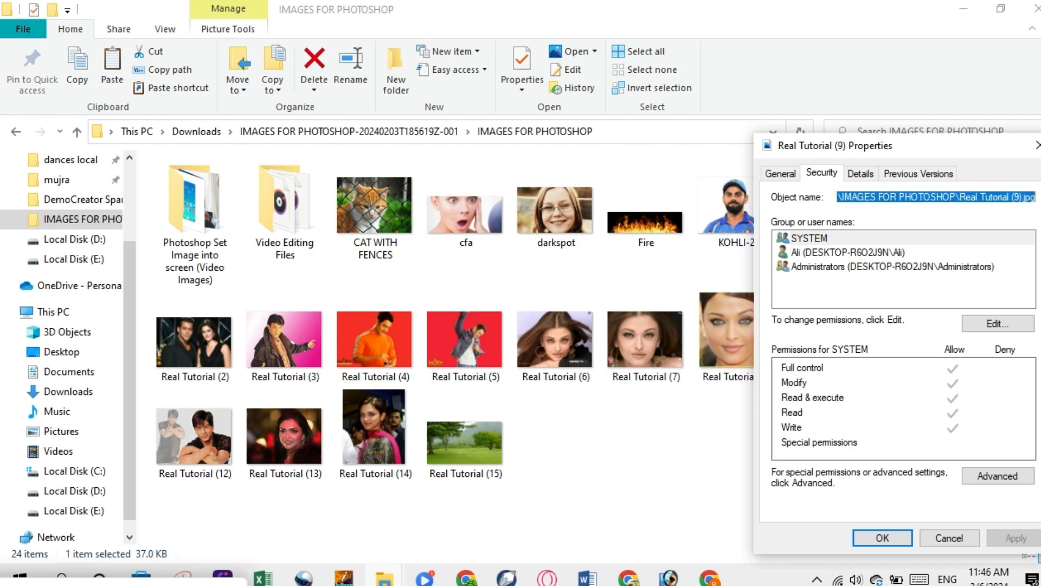
right_click(987, 204)
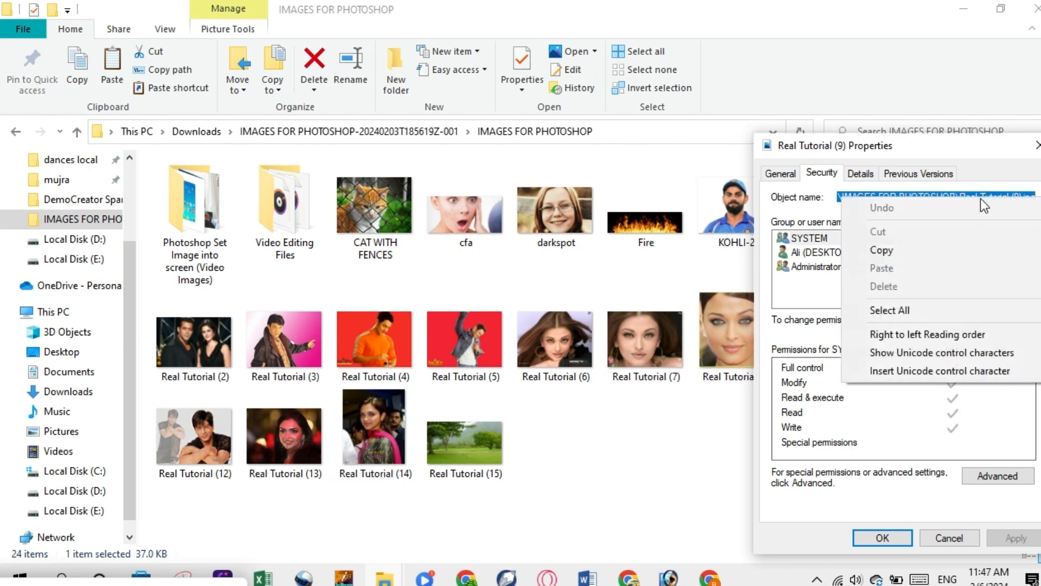
click(906, 249)
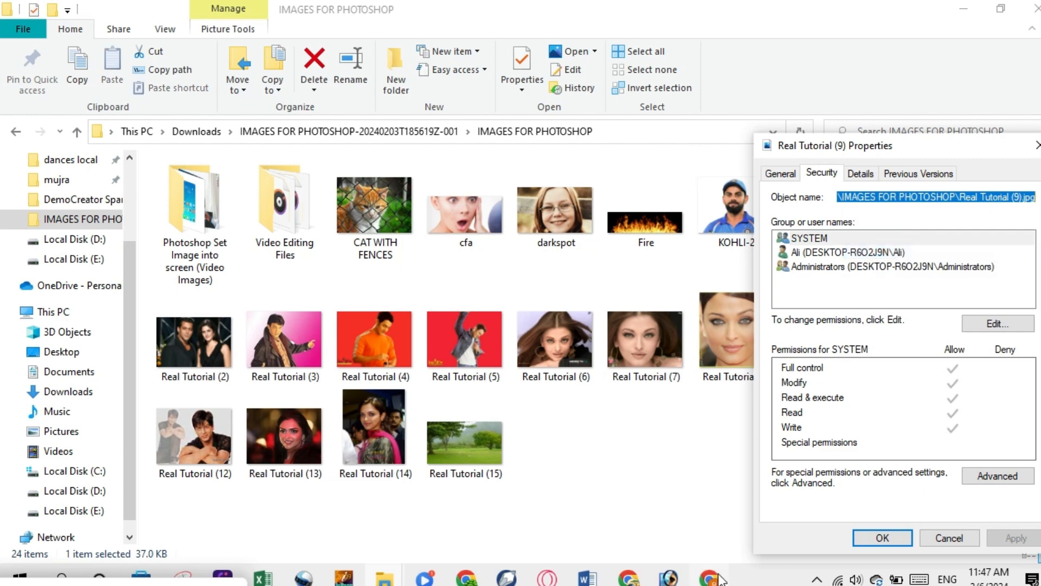
Switch to Photoshop and paste the Real Tutorial (9).jpg path as the URL of slice 05, over the large face
click(668, 579)
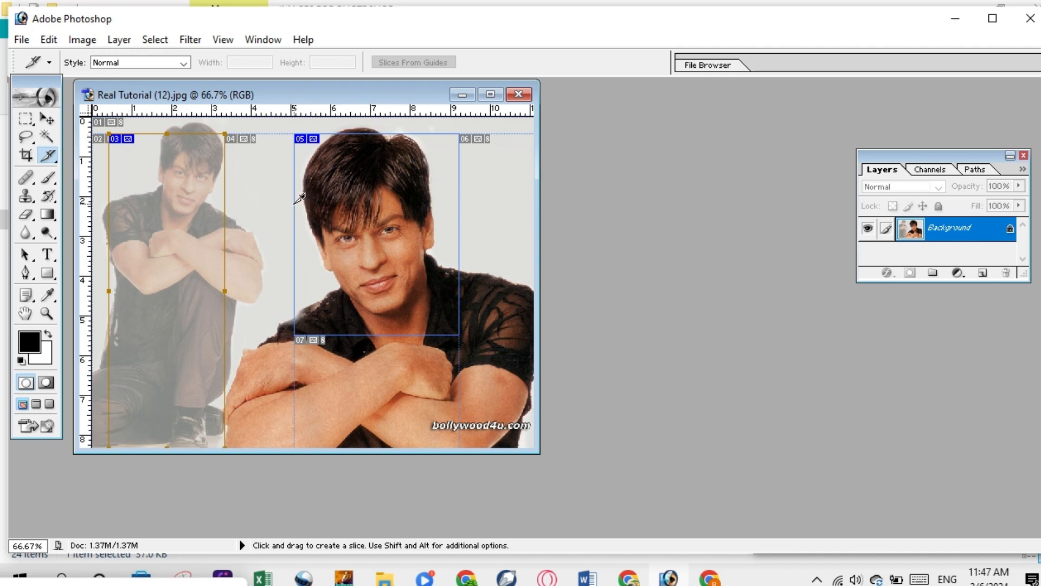
right_click(428, 303)
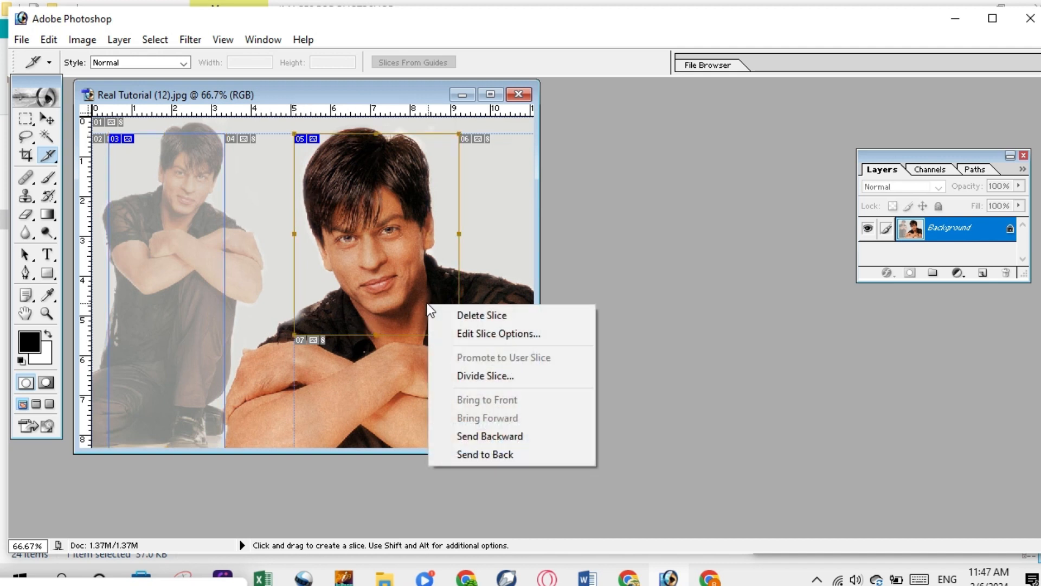
click(519, 331)
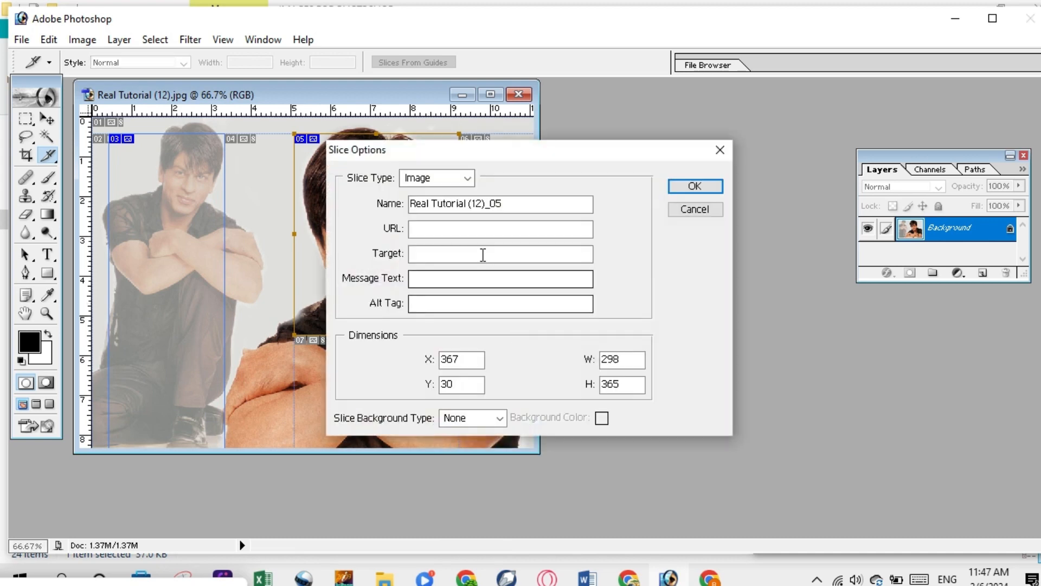
click(465, 224)
right_click(465, 225)
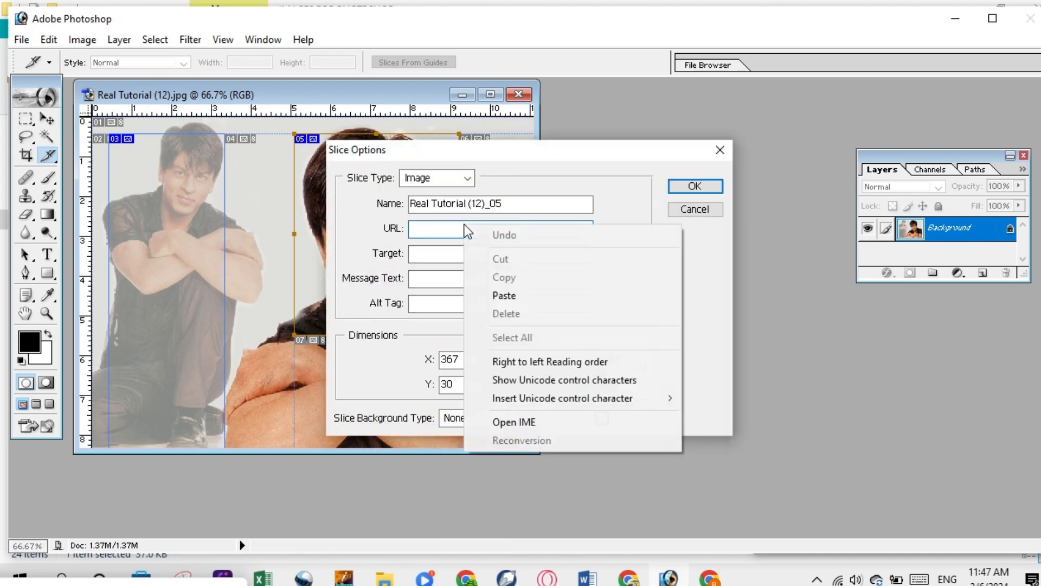
click(516, 294)
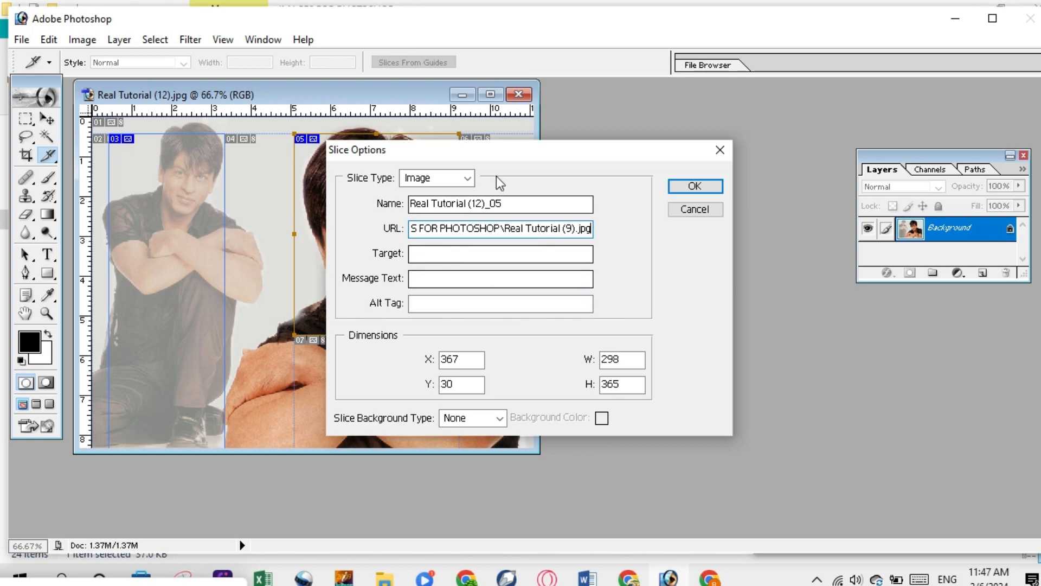
click(678, 185)
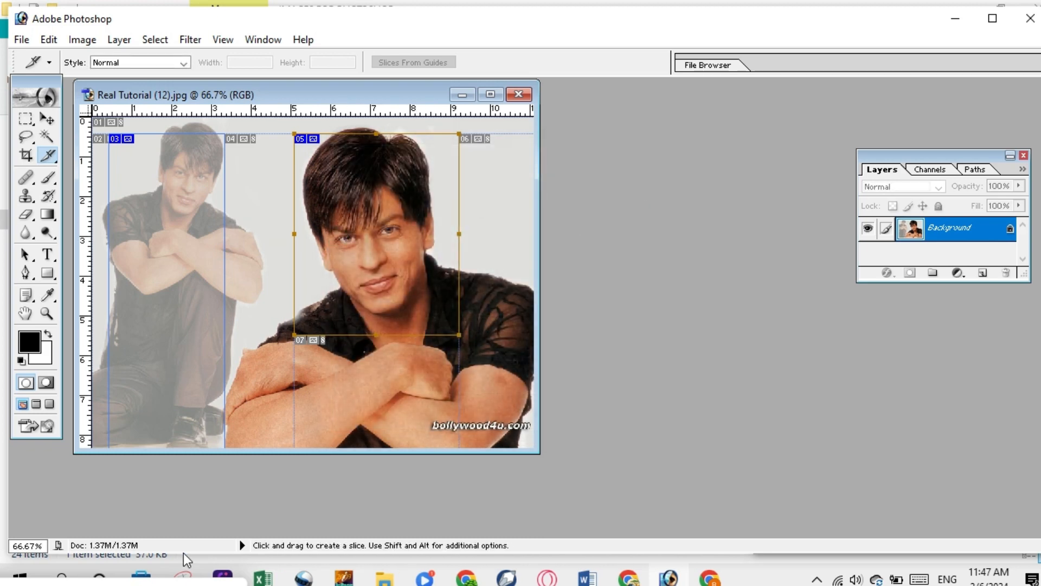
Open the sliced Real Tutorial (12).jpg image for web optimization and start saving the optimized output
click(124, 584)
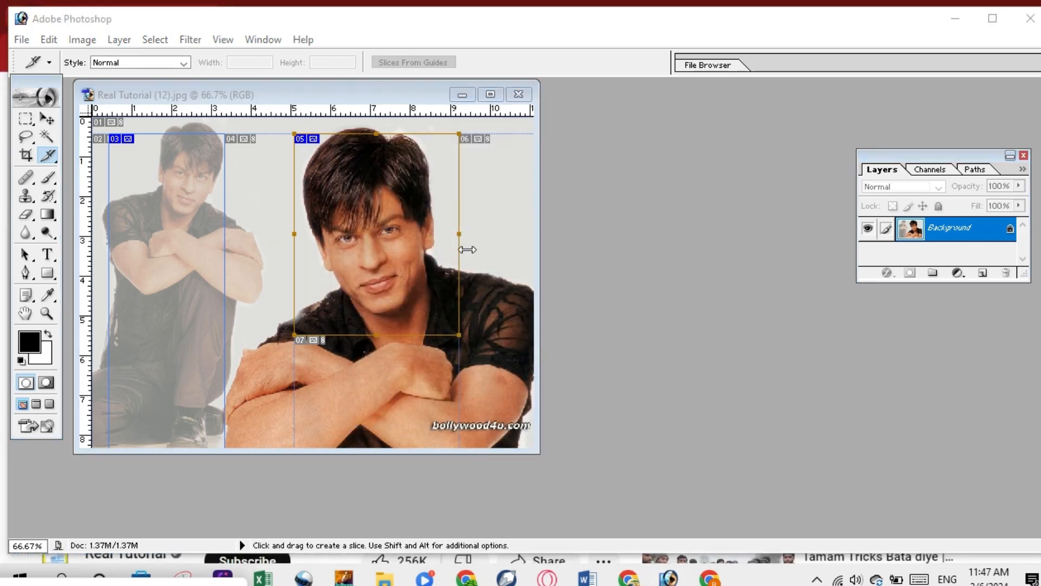
click(202, 92)
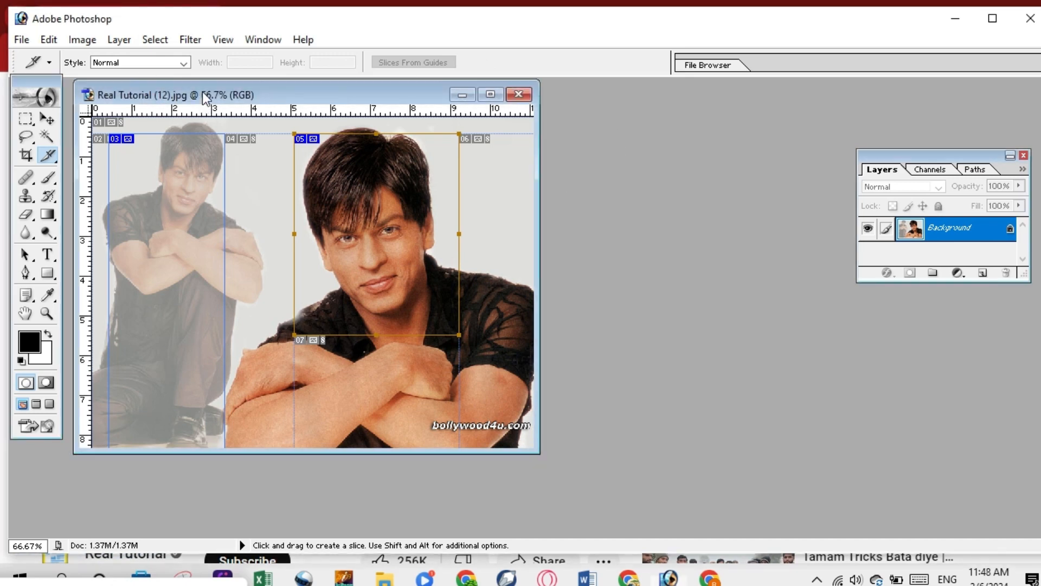
click(22, 40)
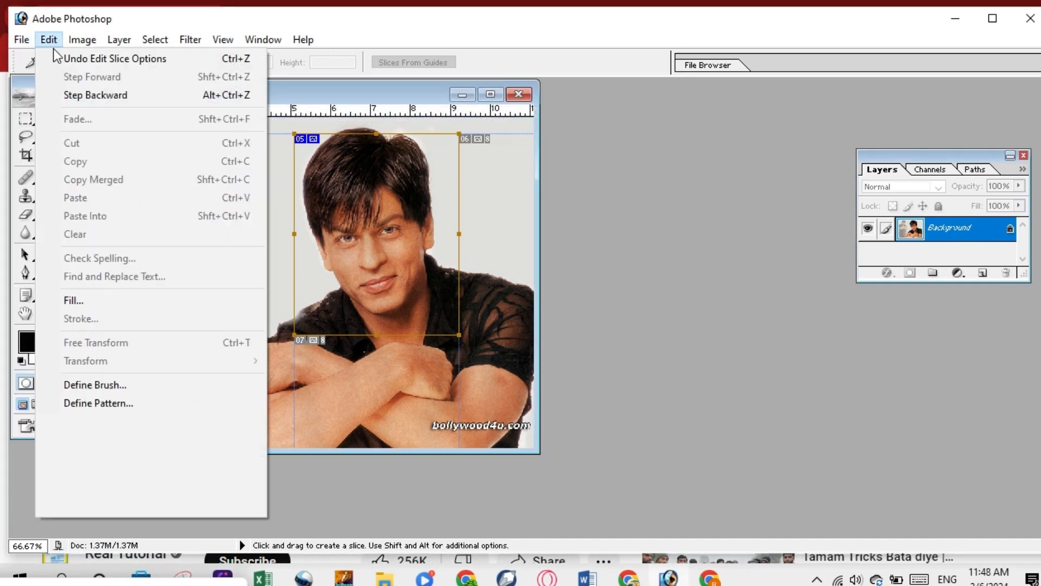
key(Left)
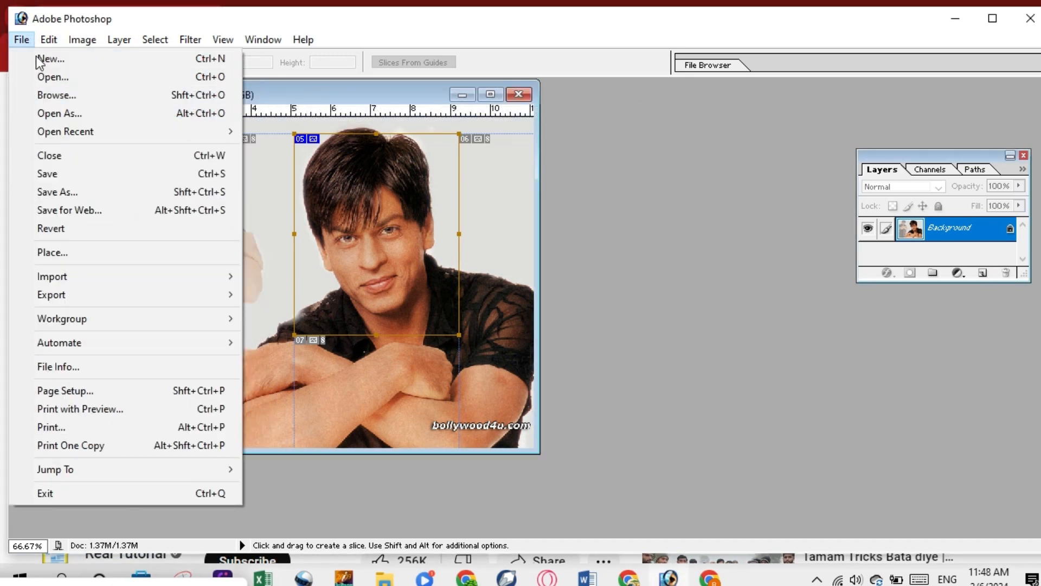
click(80, 208)
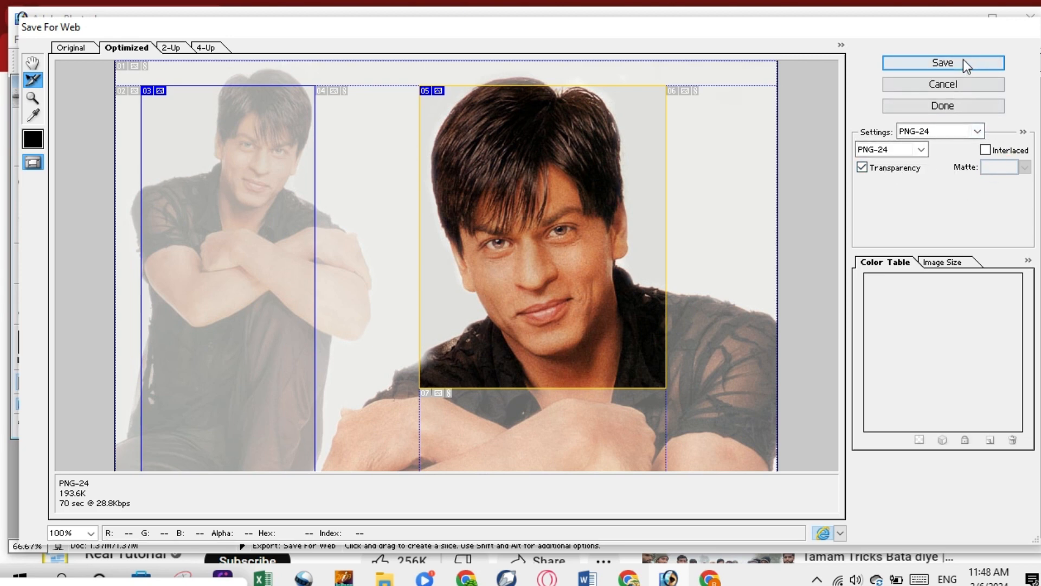
click(948, 64)
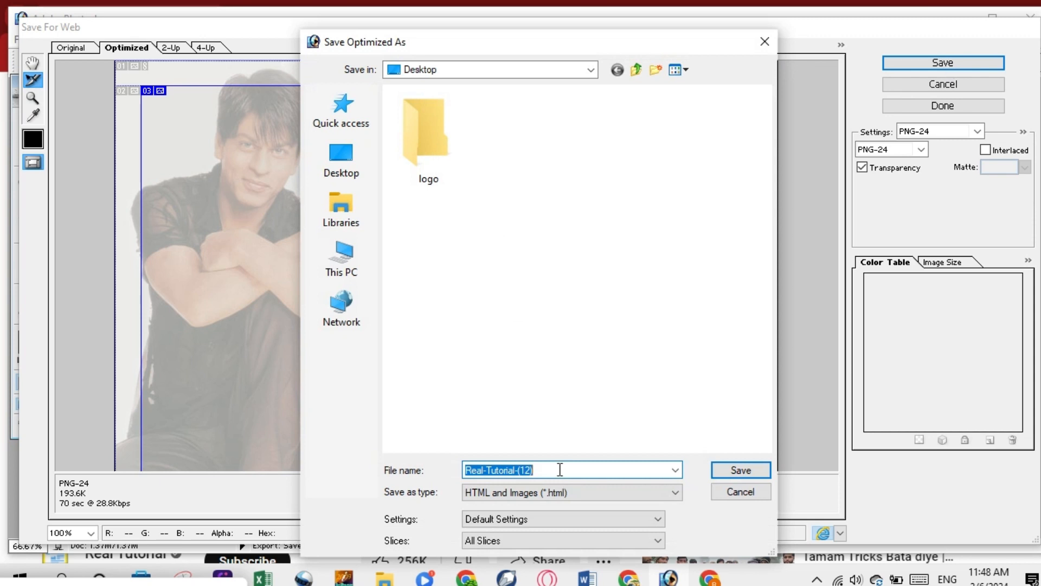
Save the optimized HTML and images for all slices to the Desktop under the file name ghgh
click(560, 470)
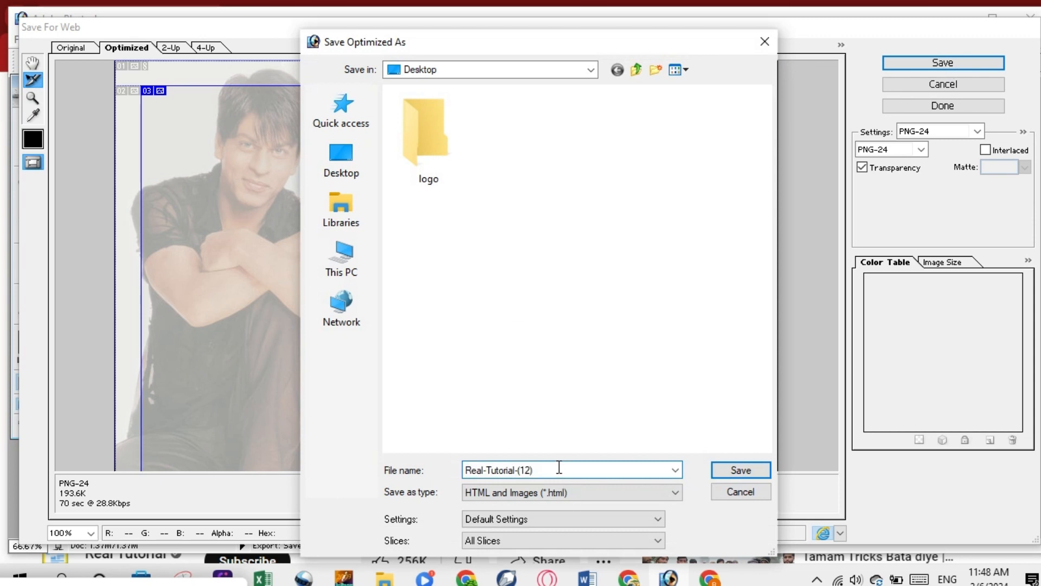
key(BackSpace)
key(BackSpace)
key(BackSpace)
key(BackSpace)
key(BackSpace)
key(BackSpace)
key(BackSpace)
key(BackSpace)
key(BackSpace)
key(BackSpace)
key(BackSpace)
key(BackSpace)
key(BackSpace)
key(BackSpace)
key(BackSpace)
key(BackSpace)
key(BackSpace)
key(BackSpace)
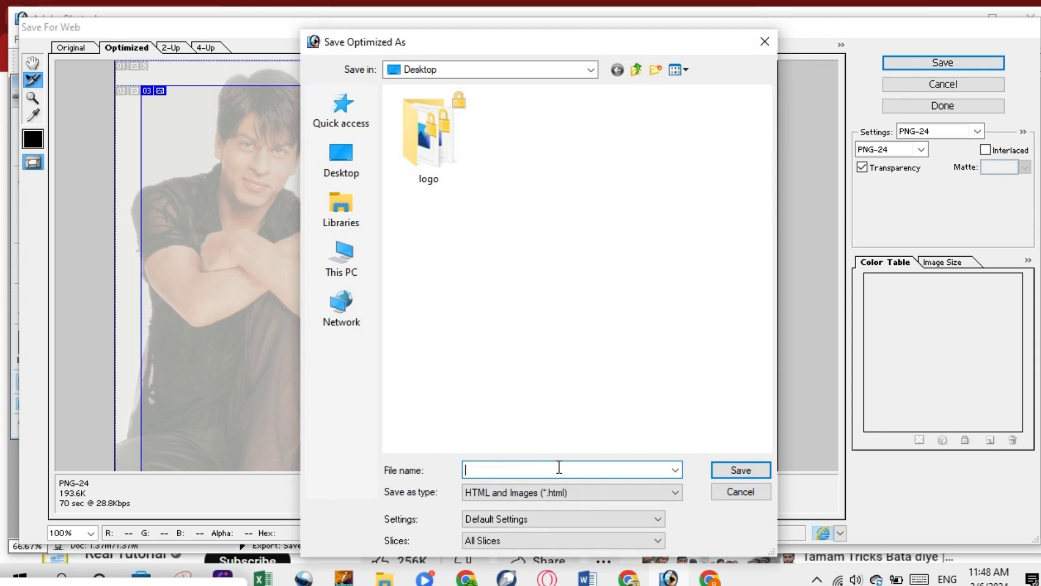
text(ghgh)
click(357, 138)
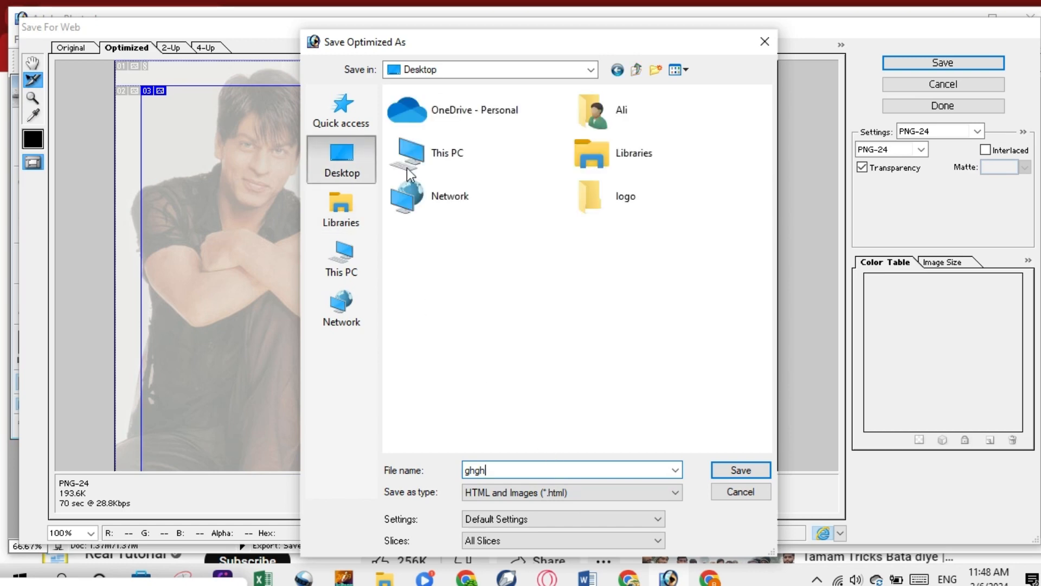
click(737, 471)
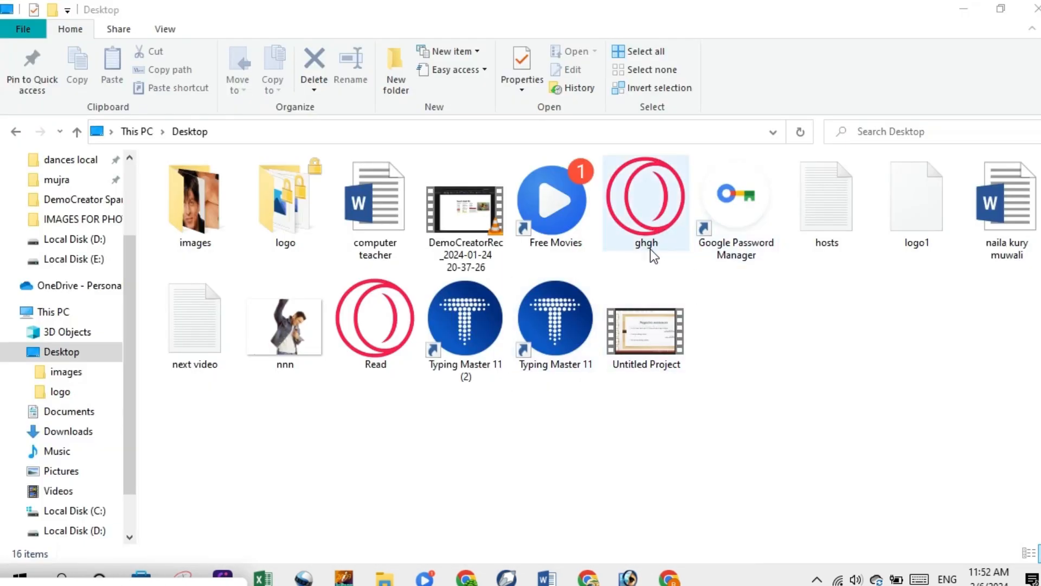
Open the exported ghgh page from the Desktop folder in File Explorer and switch to the Opera browser
double_click(646, 211)
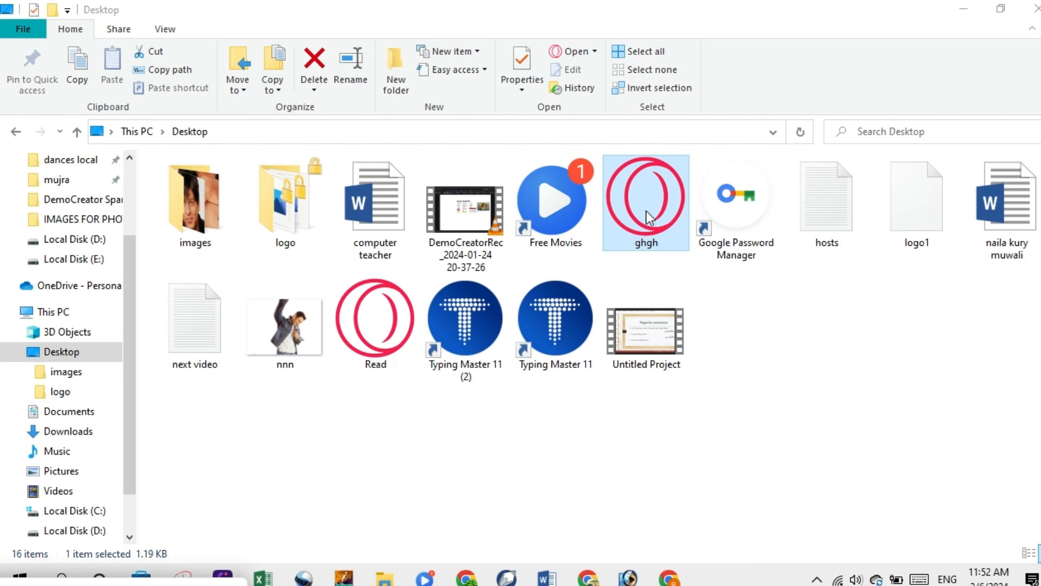
double_click(645, 210)
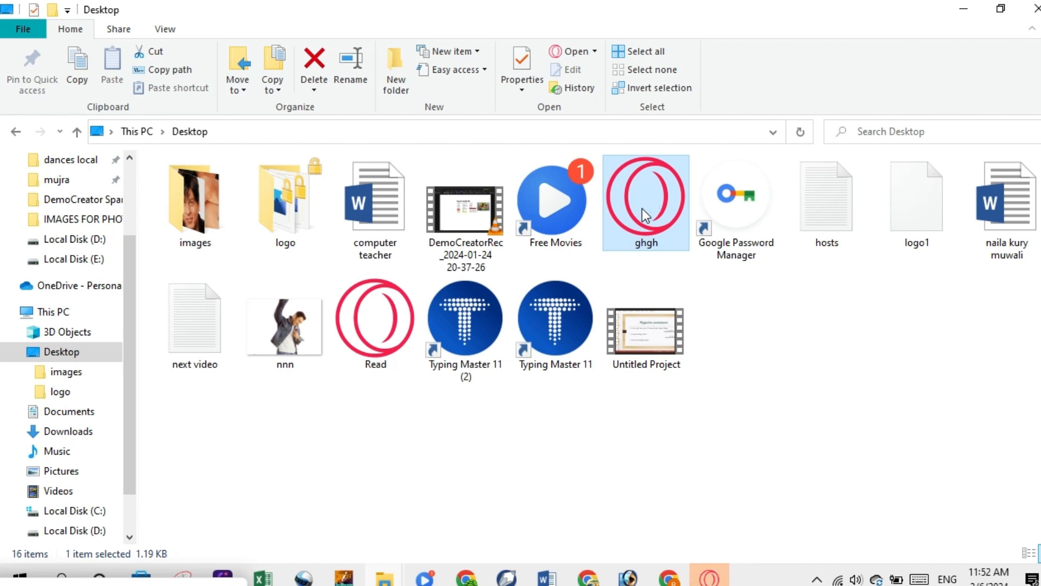
click(710, 578)
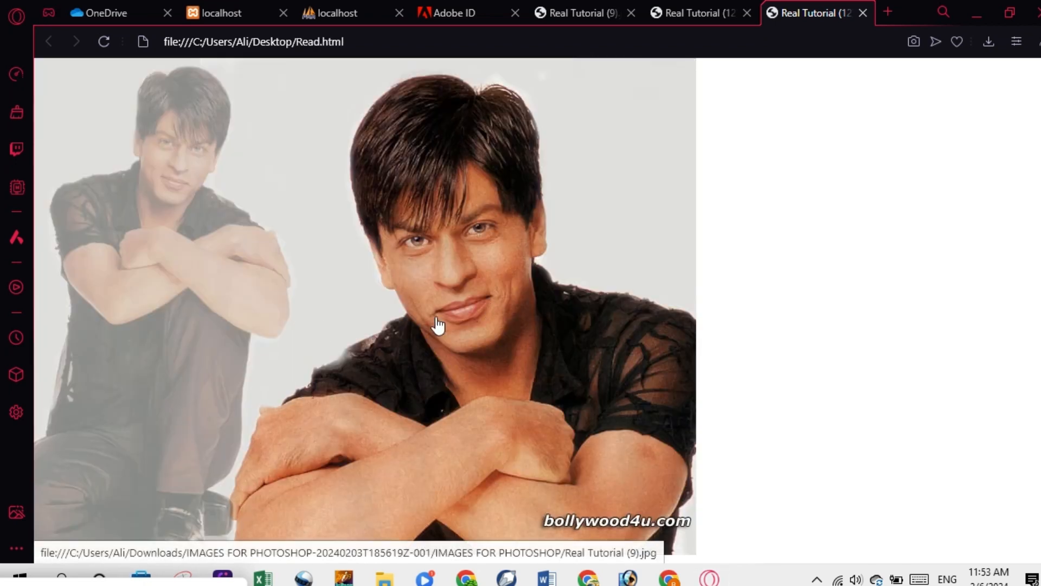
Follow the large face's link in Read.html, check the ghgh.html page, and return to Read.html
click(461, 269)
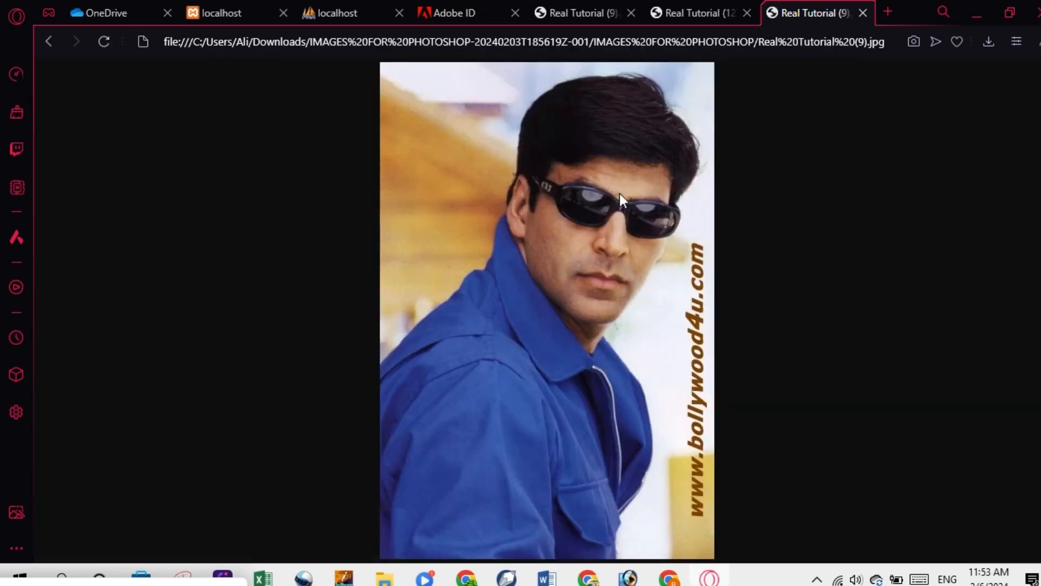
click(700, 16)
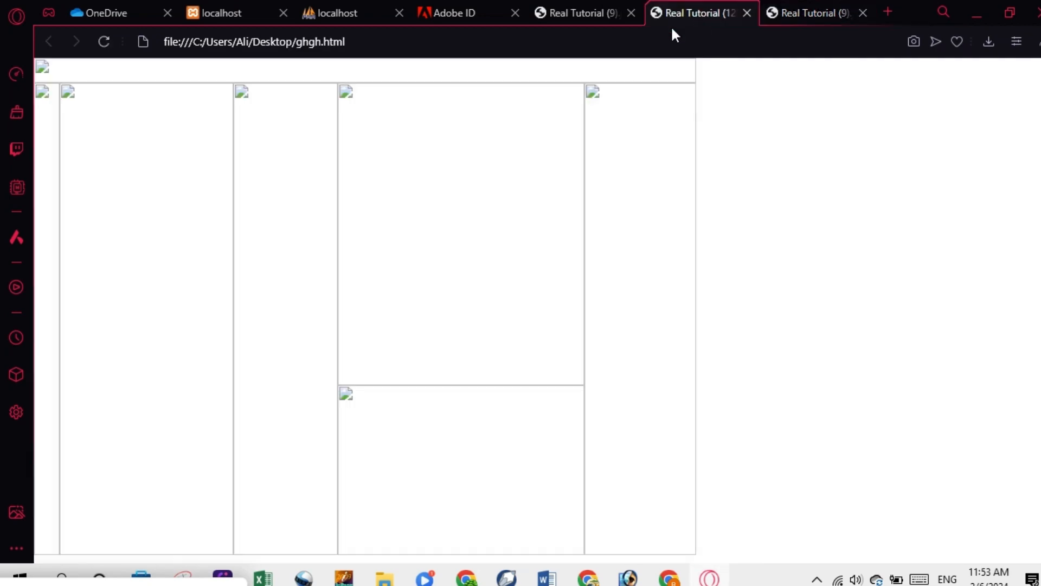
click(776, 13)
click(48, 46)
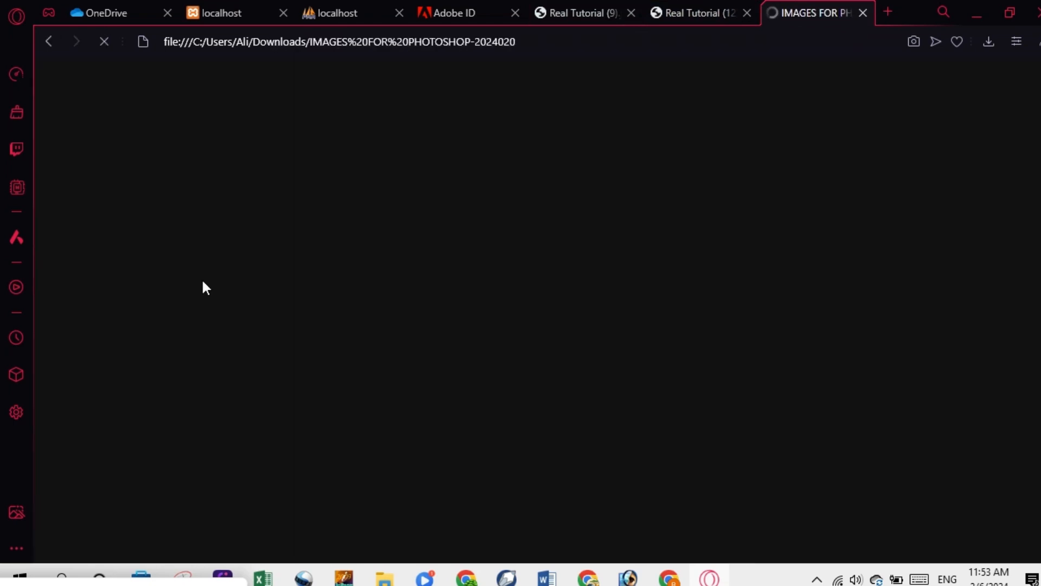
Test the link on the faded figure in Read.html, go back, and follow the large face's link again
click(204, 288)
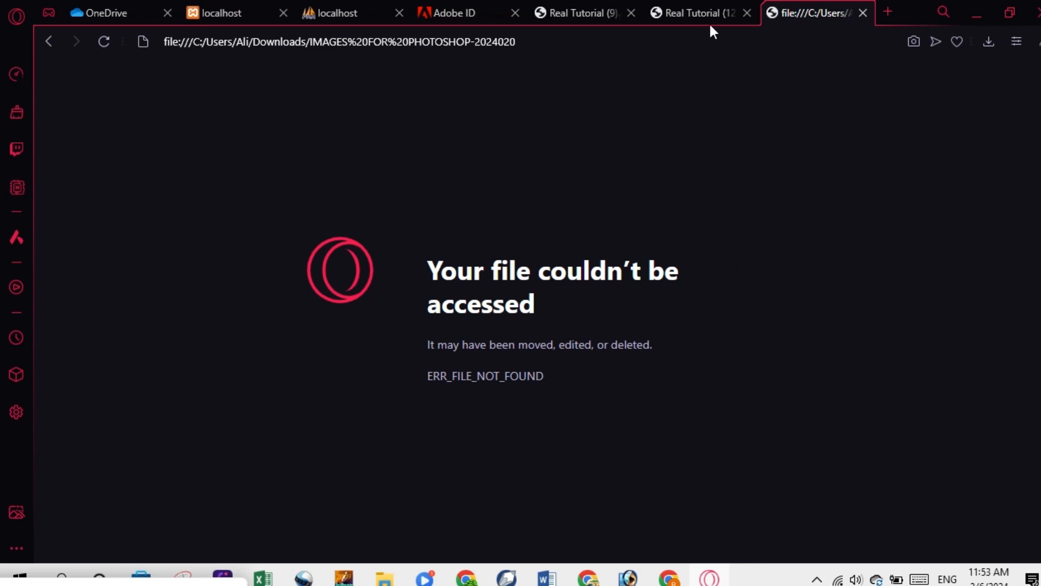
click(48, 42)
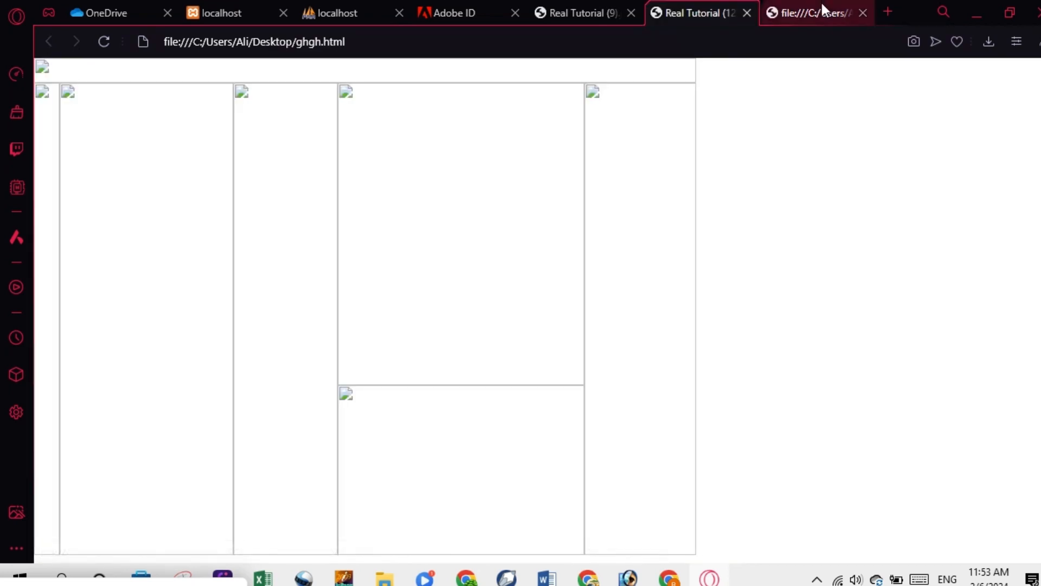
click(809, 14)
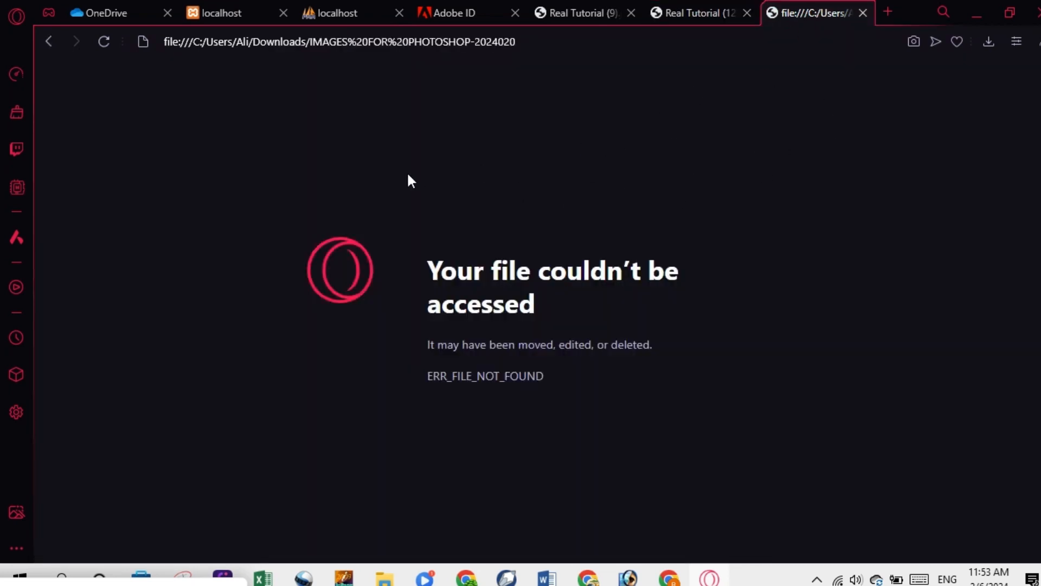
click(50, 40)
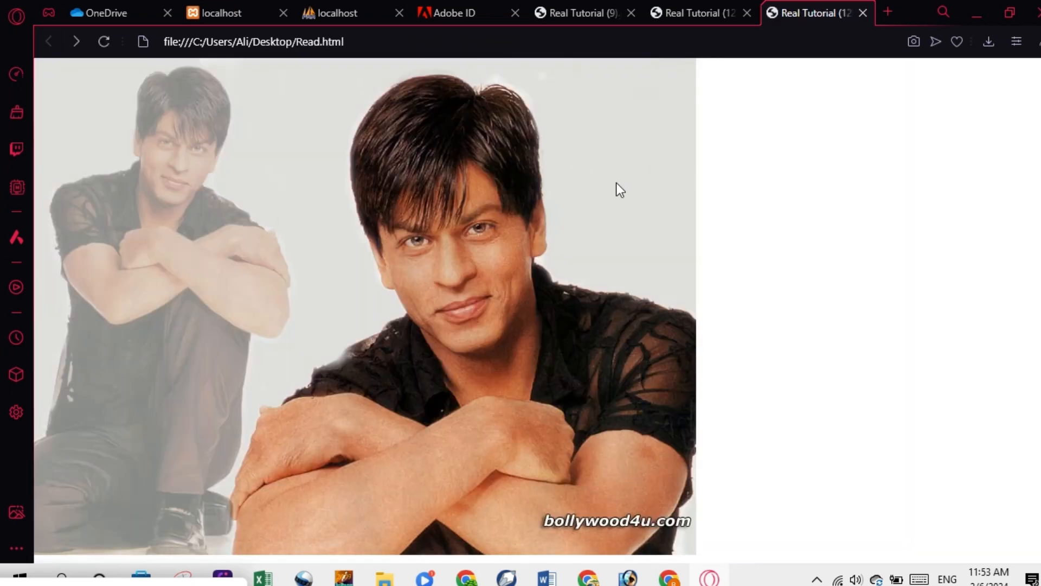
click(410, 217)
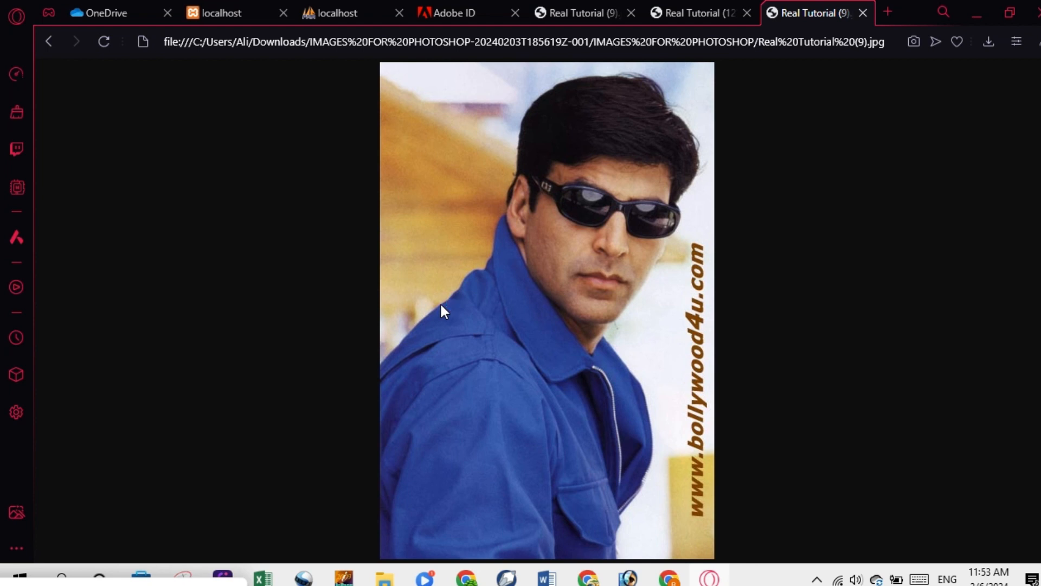
Switch to Photoshop and close Real Tutorial (12).jpg without saving the changes
click(628, 578)
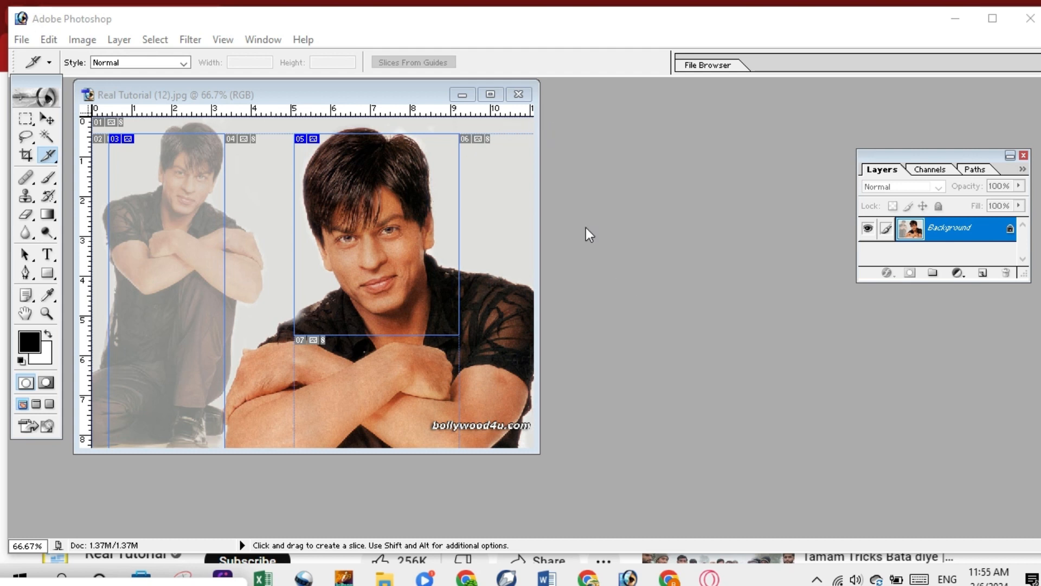
click(518, 94)
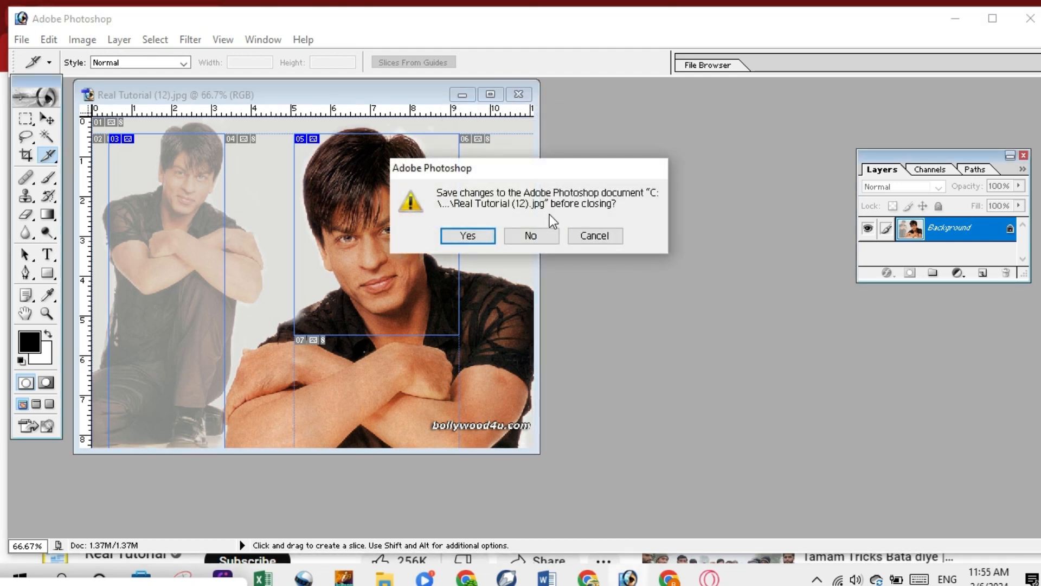
click(530, 234)
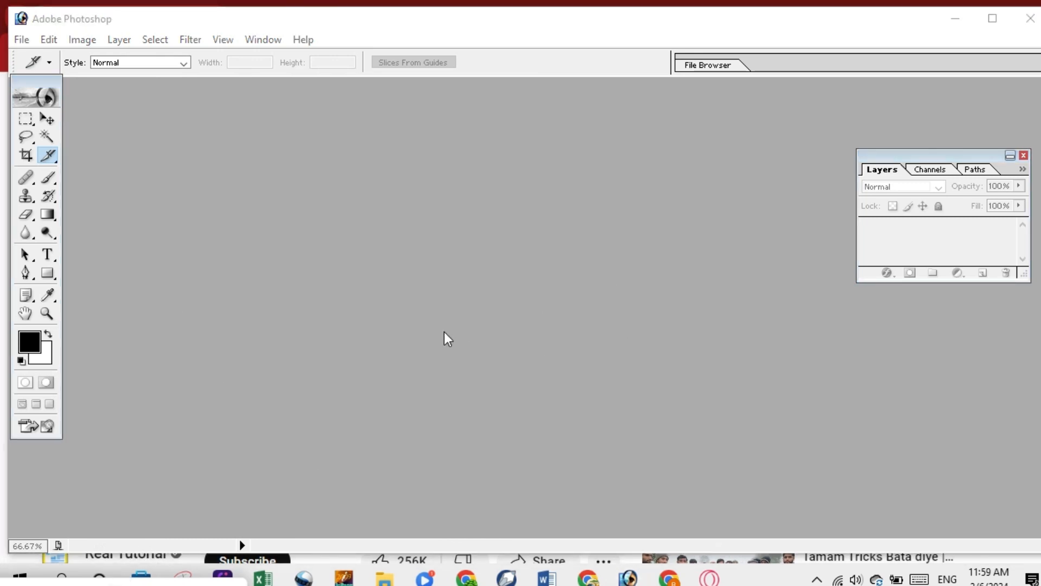
Open Real Tutorial (14) from the IMAGES FOR PHOTOSHOP folder and reposition its document window away from the tools
double_click(409, 324)
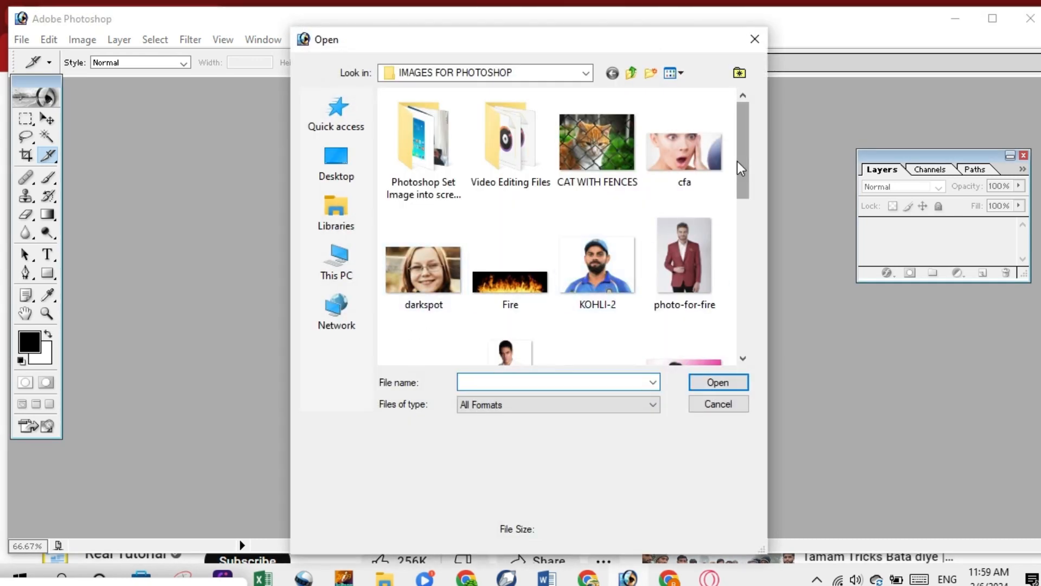
drag(746, 171, 755, 325)
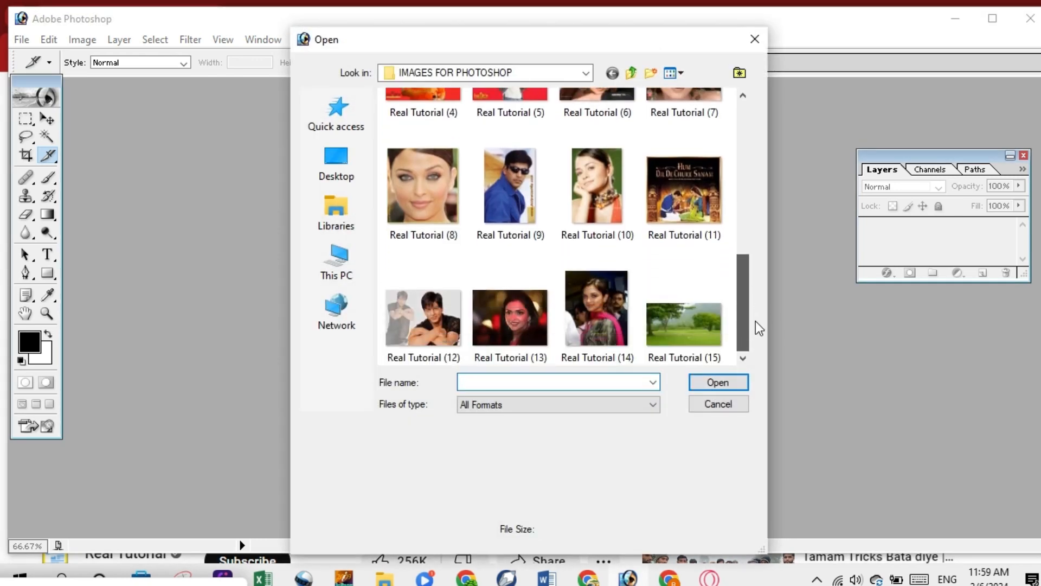
click(594, 329)
click(723, 378)
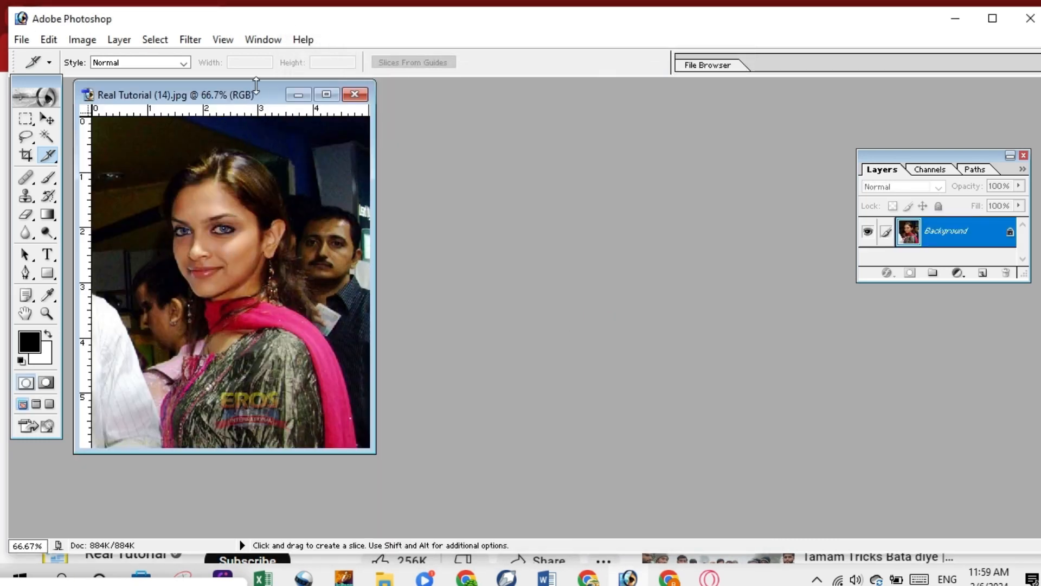
drag(262, 95, 373, 97)
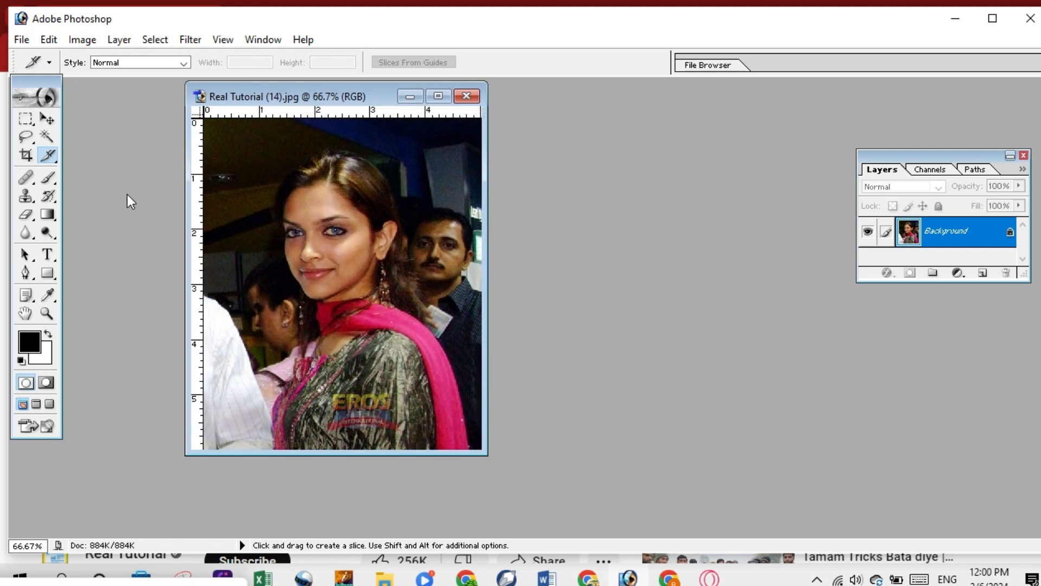
Examine the portrait with the Move tool active at 200% and 50% magnification, and fit it on screen
click(54, 120)
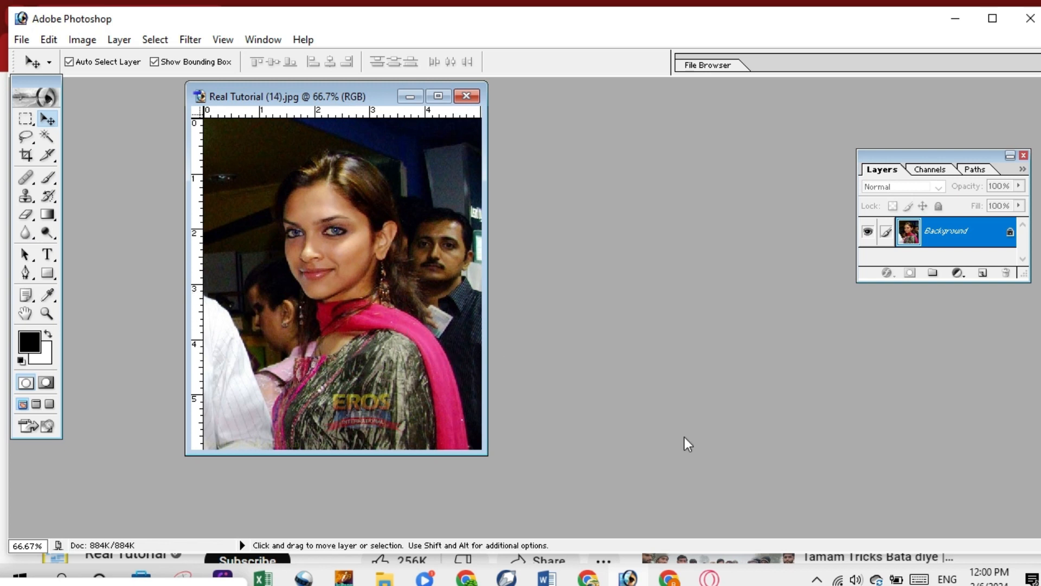
key(ctrl+plus)
key(ctrl+plus)
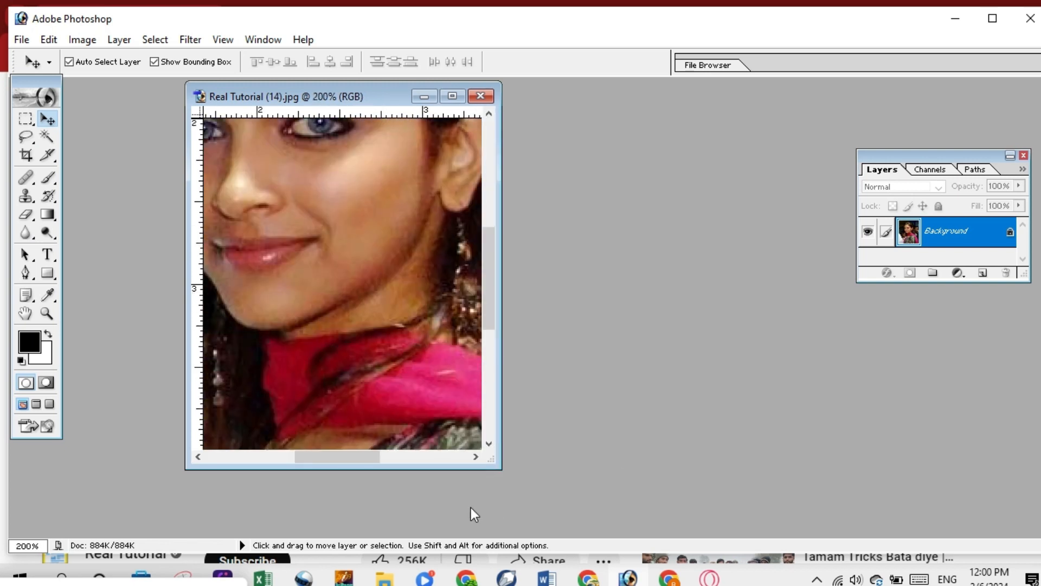
drag(354, 457, 433, 462)
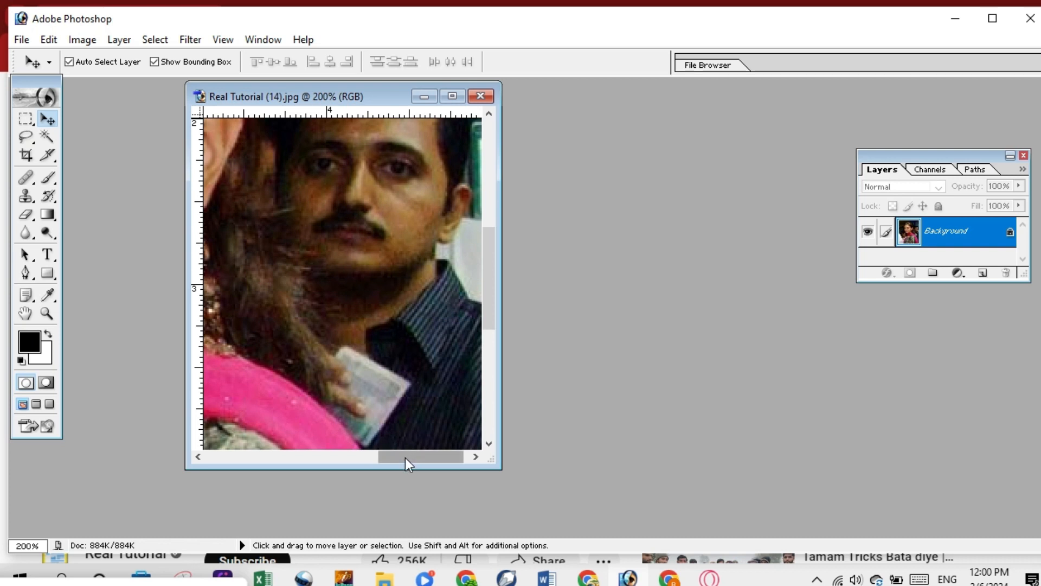
drag(405, 458, 314, 450)
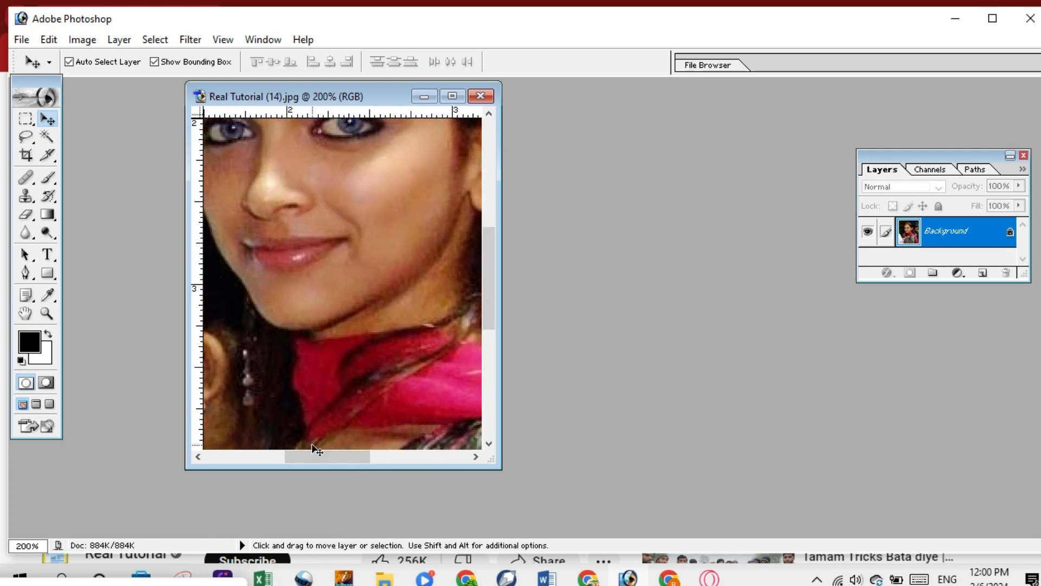
key(ctrl+minus)
key(ctrl+minus)
key(ctrl+minus)
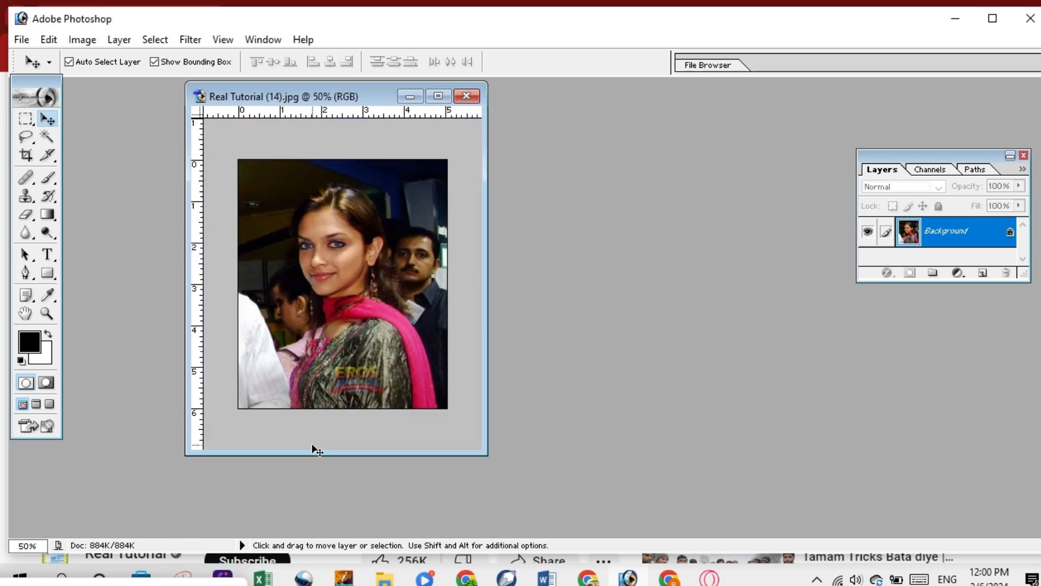
key(ctrl+0)
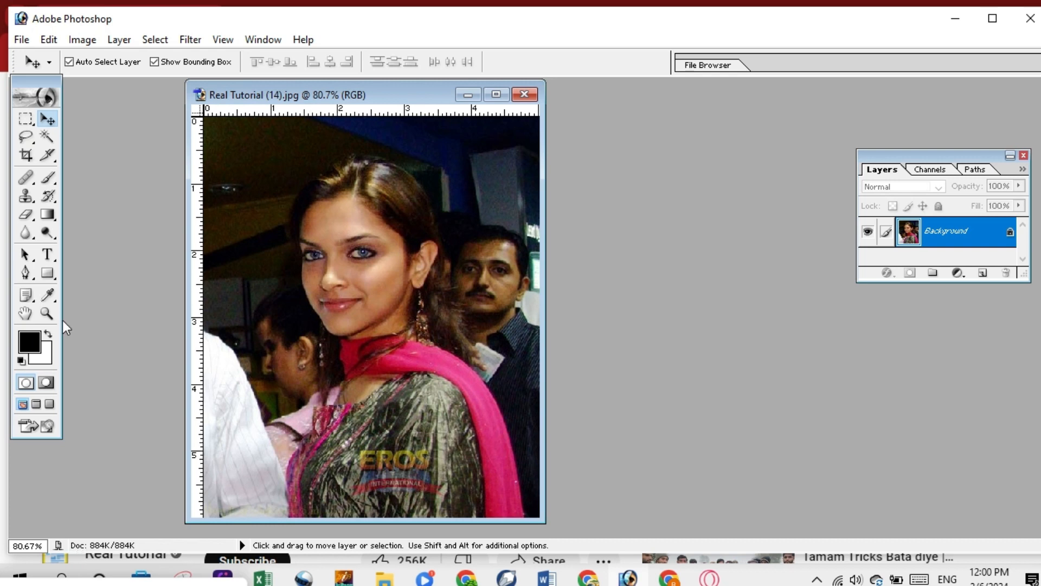
Start a path with the Pen tool in Paths mode, running along the photo's bottom edge from the dress's left side to the pink scarf's outer edge
click(27, 274)
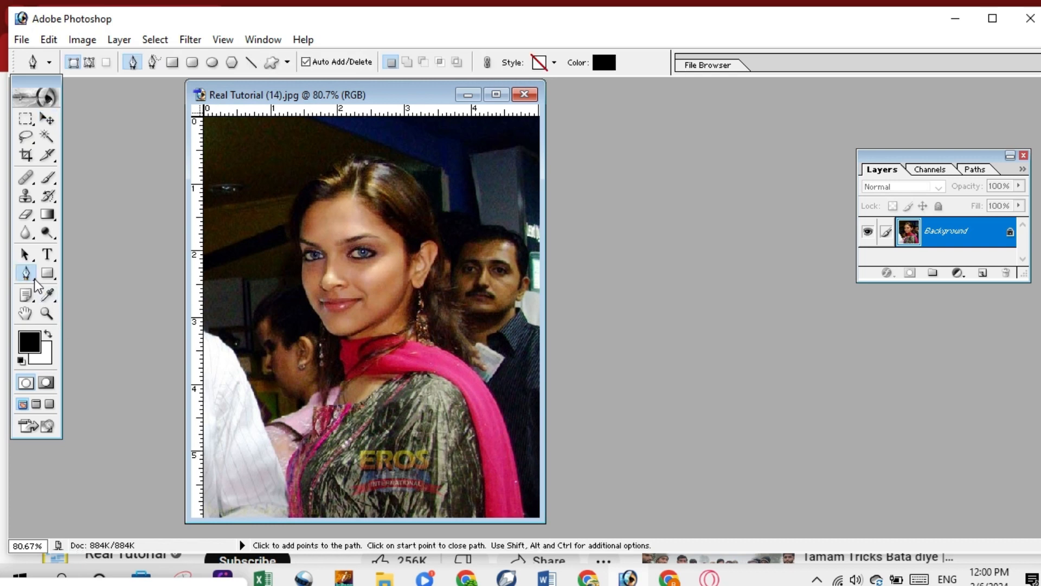
right_click(37, 283)
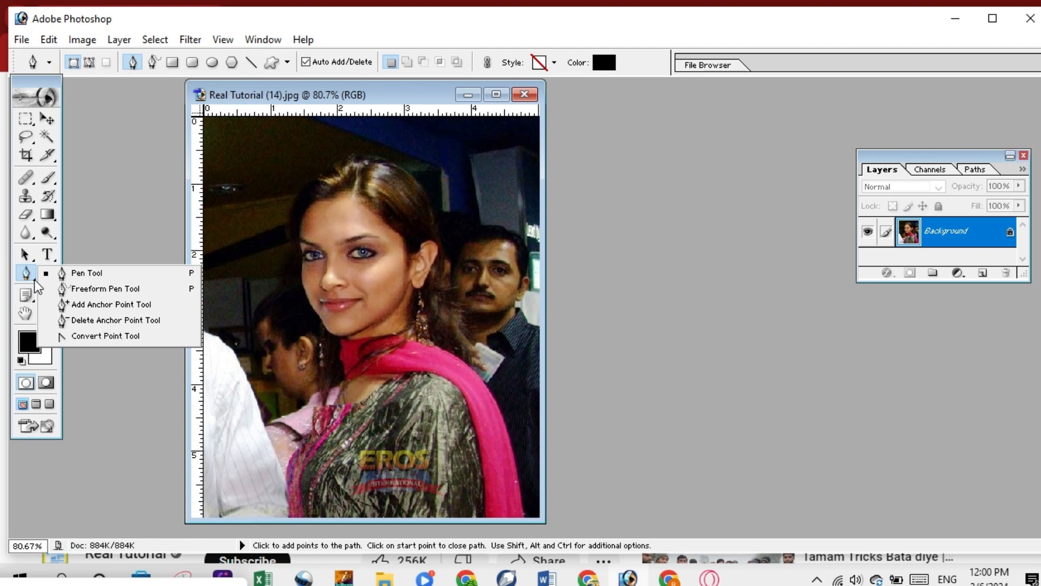
click(100, 274)
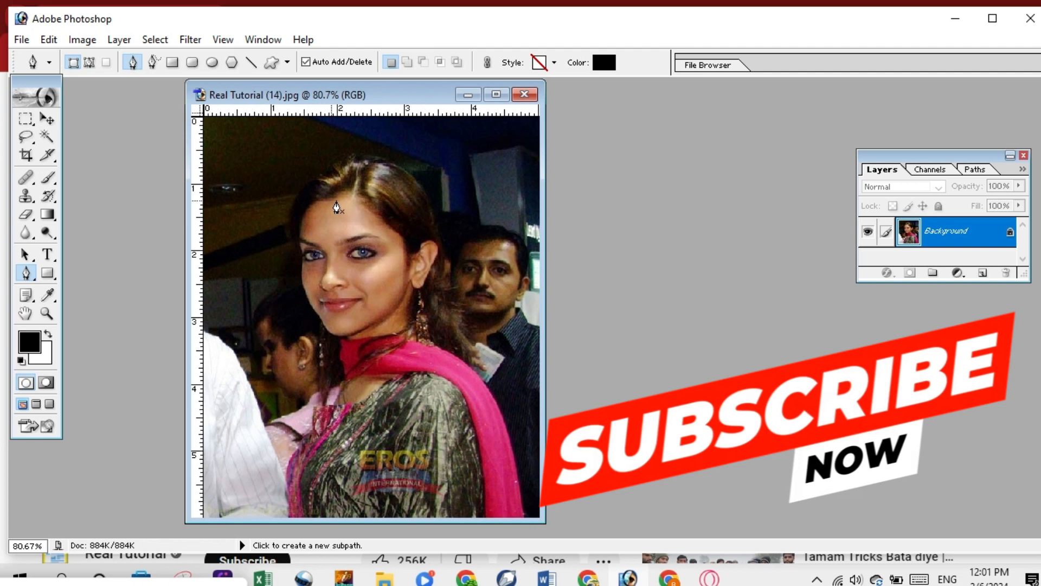
click(90, 62)
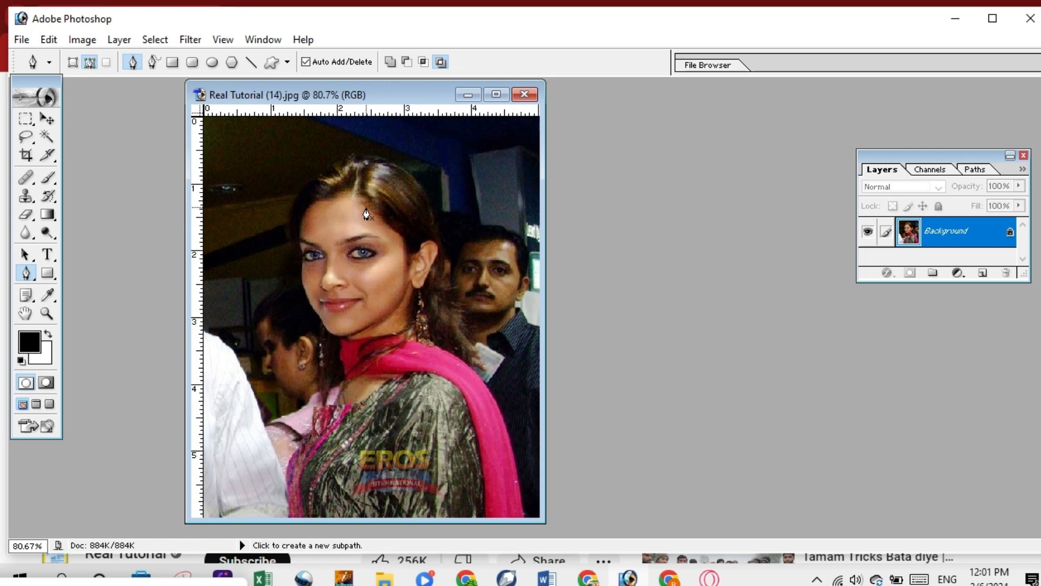
click(287, 518)
click(287, 519)
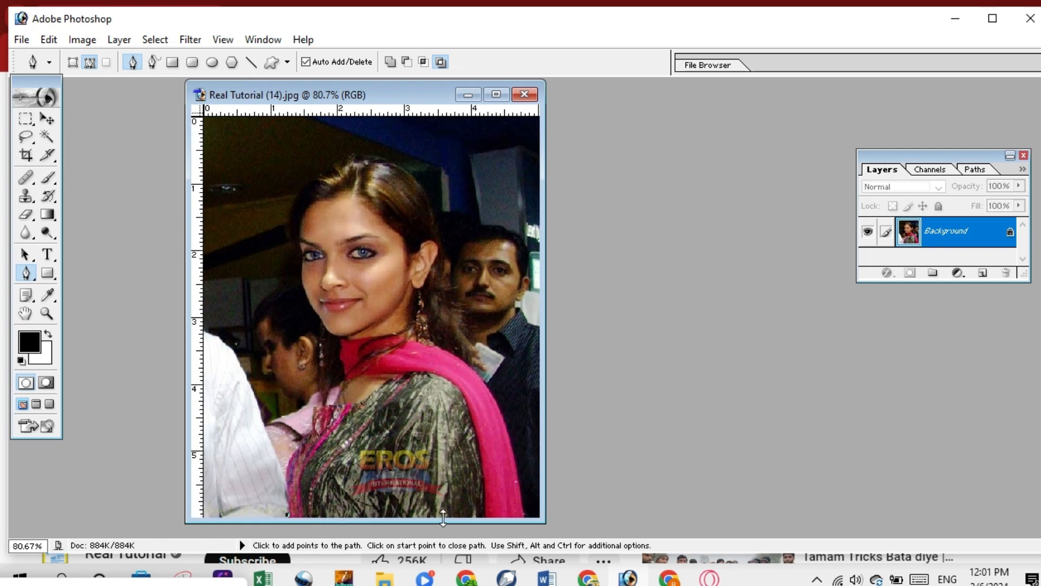
click(480, 518)
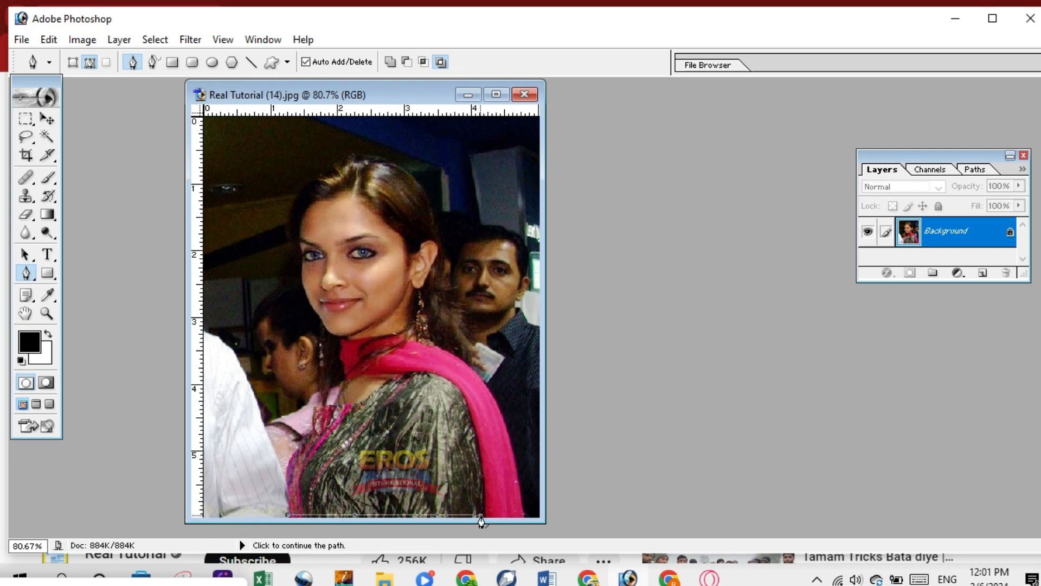
click(523, 520)
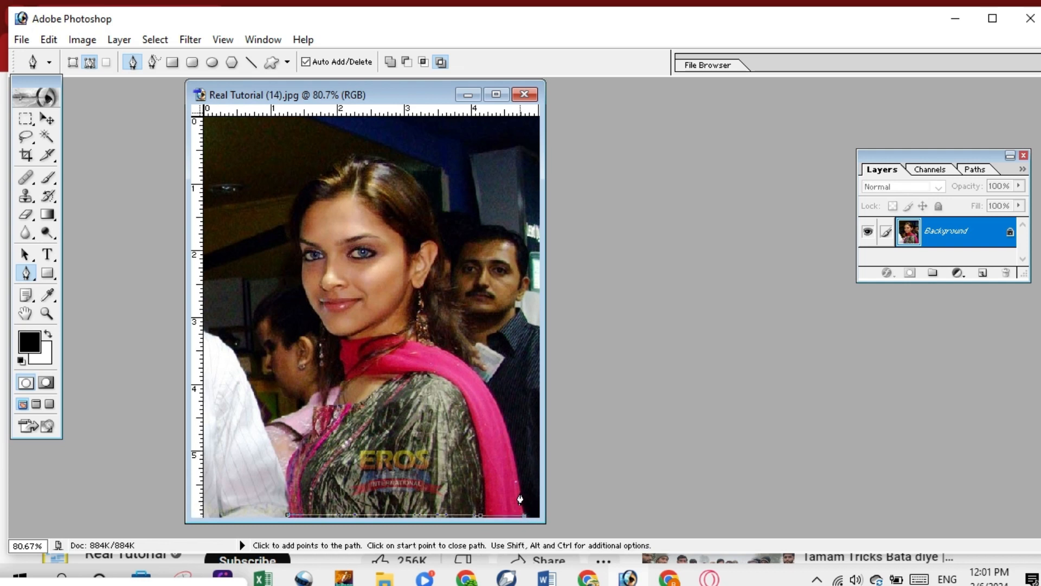
Continue the path up the pink scarf's outer edge to the shoulder and around the tip of the woman's loose hair
click(515, 468)
click(494, 402)
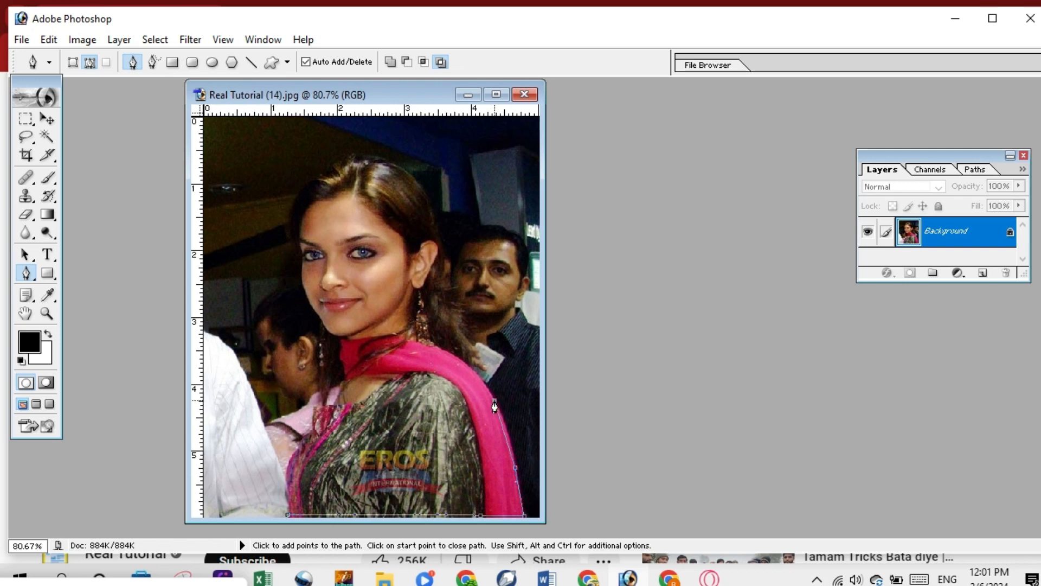
click(458, 358)
click(480, 364)
click(468, 328)
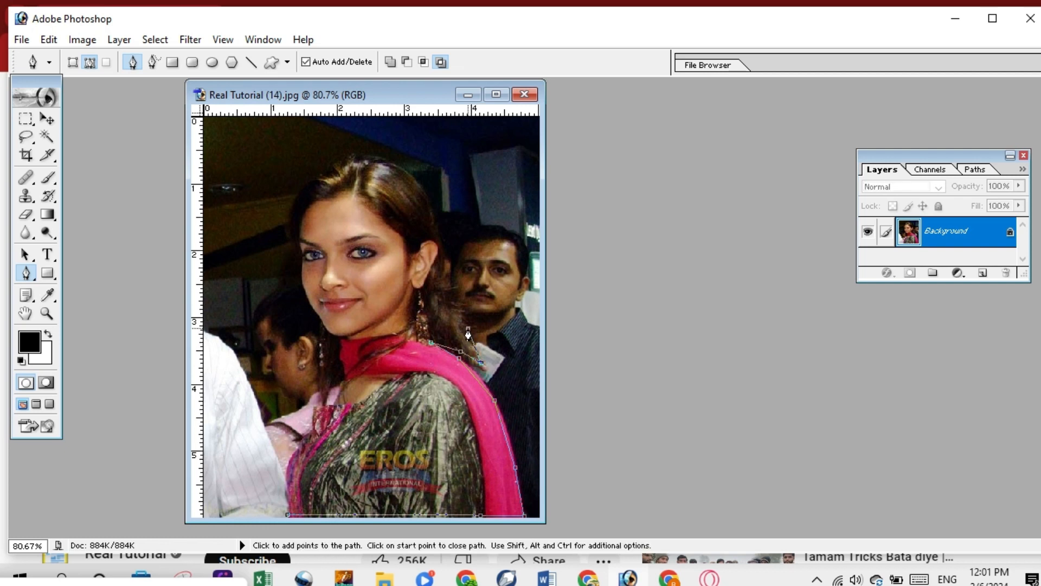
Extend the path up the back of the hair, over the top of the head and down to the forehead's left side
click(444, 244)
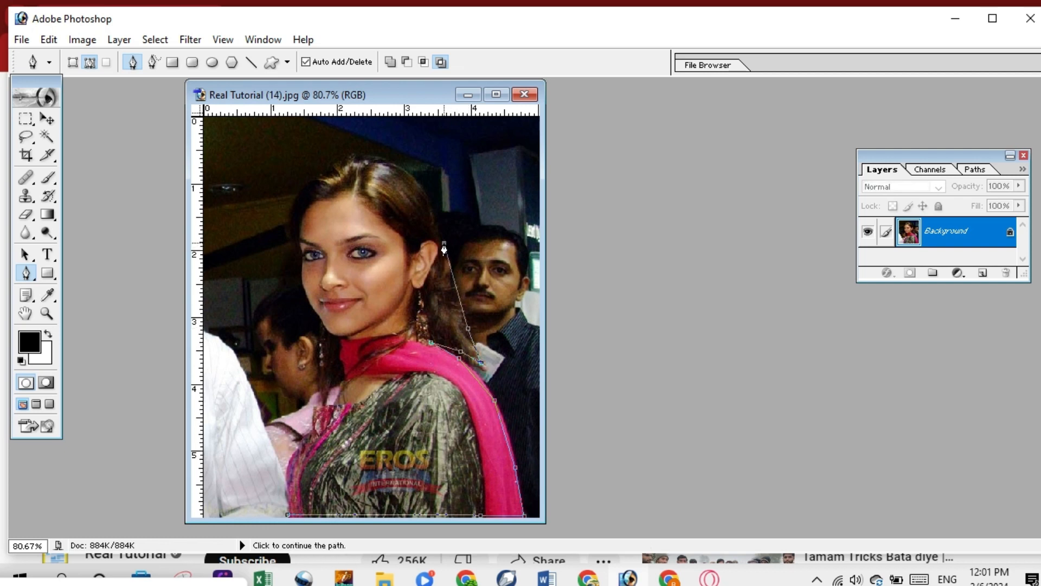
click(406, 170)
click(351, 154)
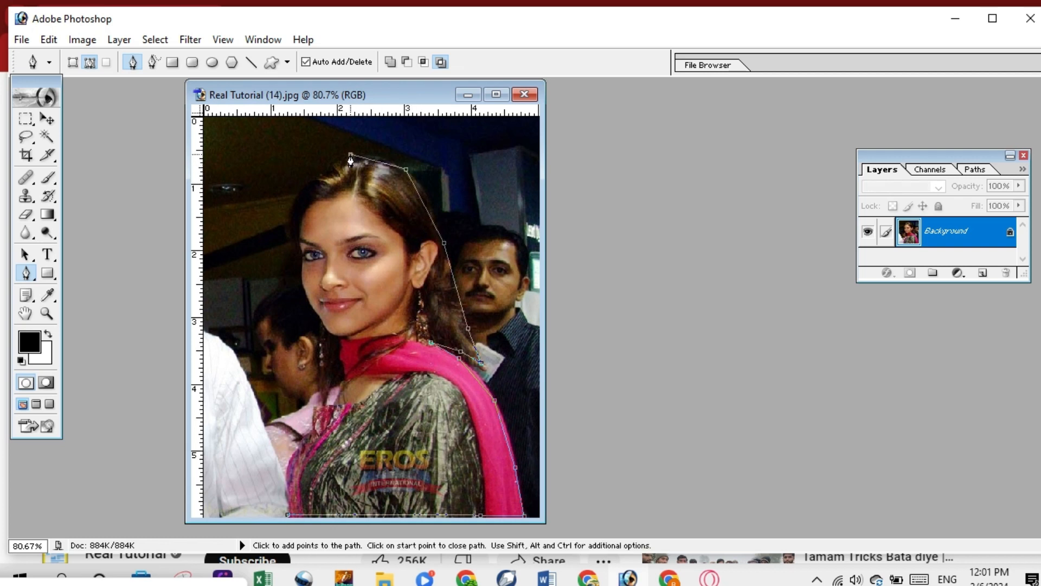
click(300, 184)
click(288, 236)
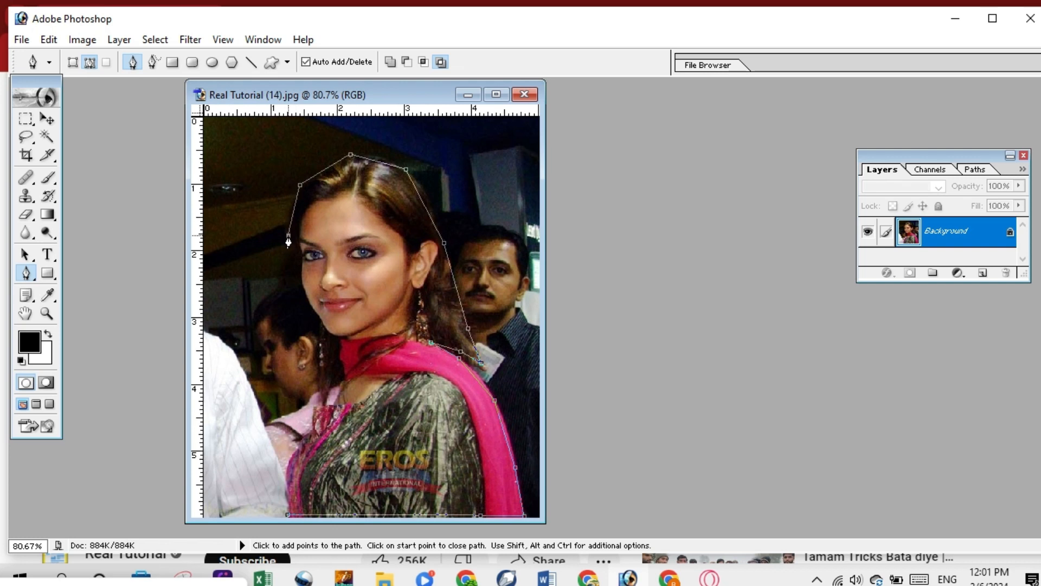
Carry the path down the left side of the woman's face and hair to just above her shoulder
click(299, 272)
drag(308, 311, 315, 333)
click(315, 372)
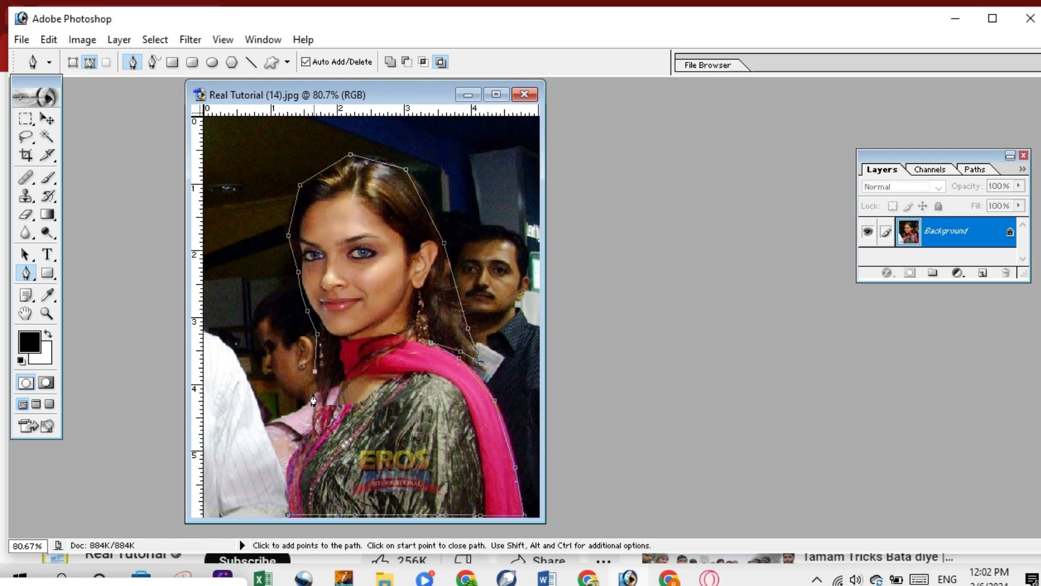
click(309, 392)
click(287, 408)
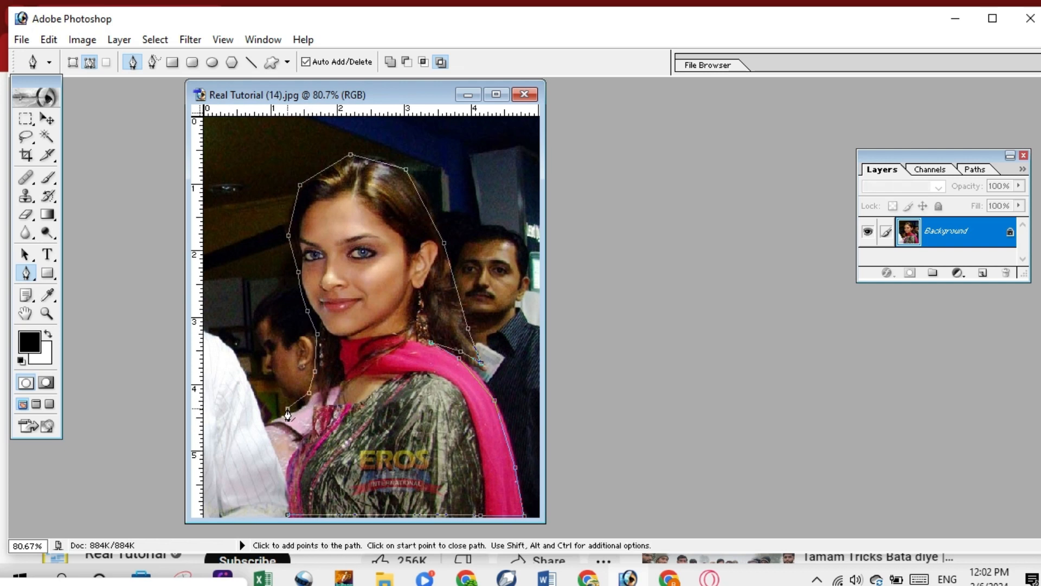
key(ctrl+z)
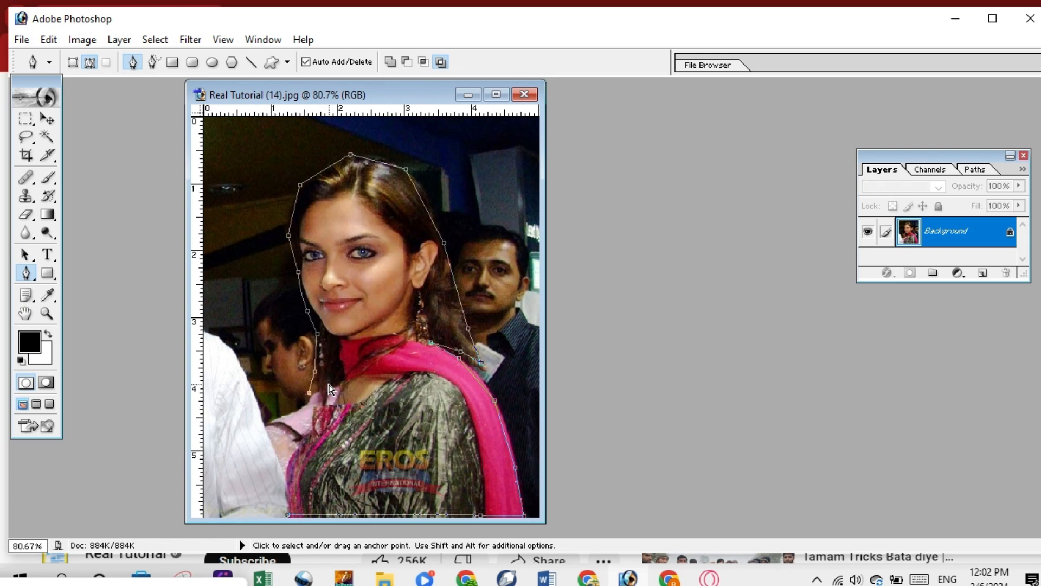
key(ctrl+z)
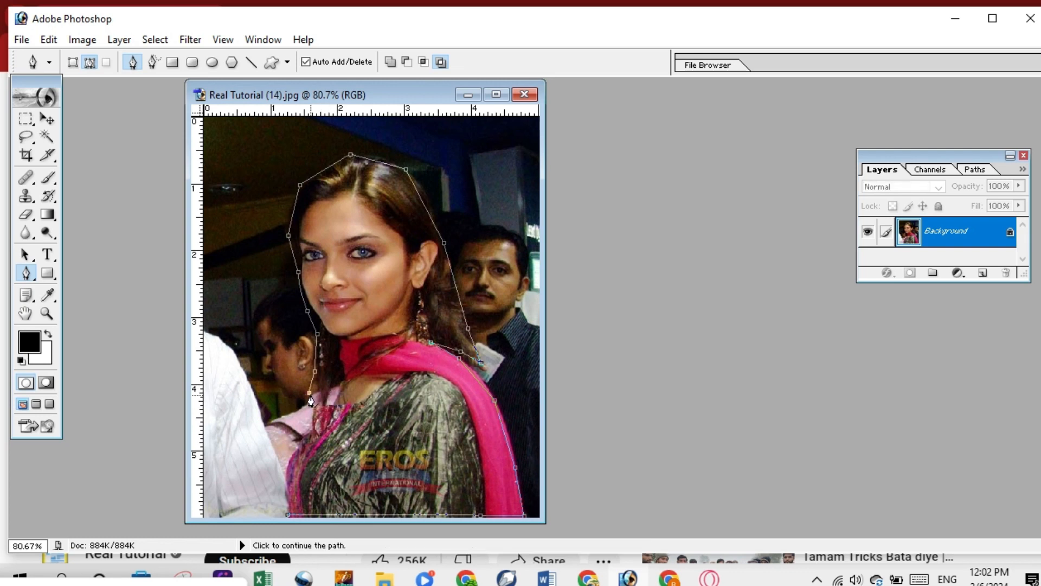
Continue the path down the left edge of the shoulder and dress, and close it at its starting point
click(315, 398)
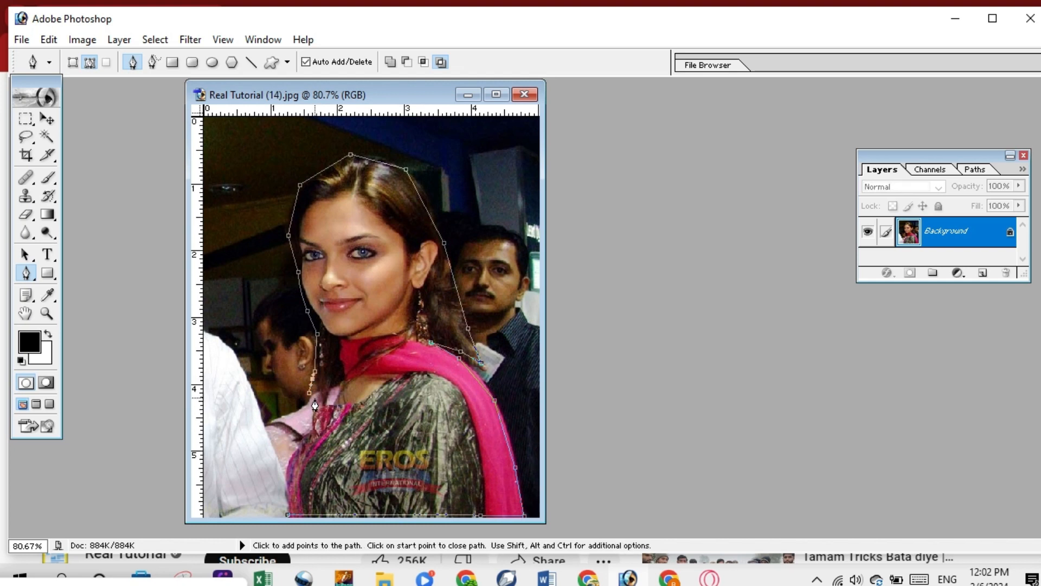
click(311, 433)
click(290, 459)
click(286, 482)
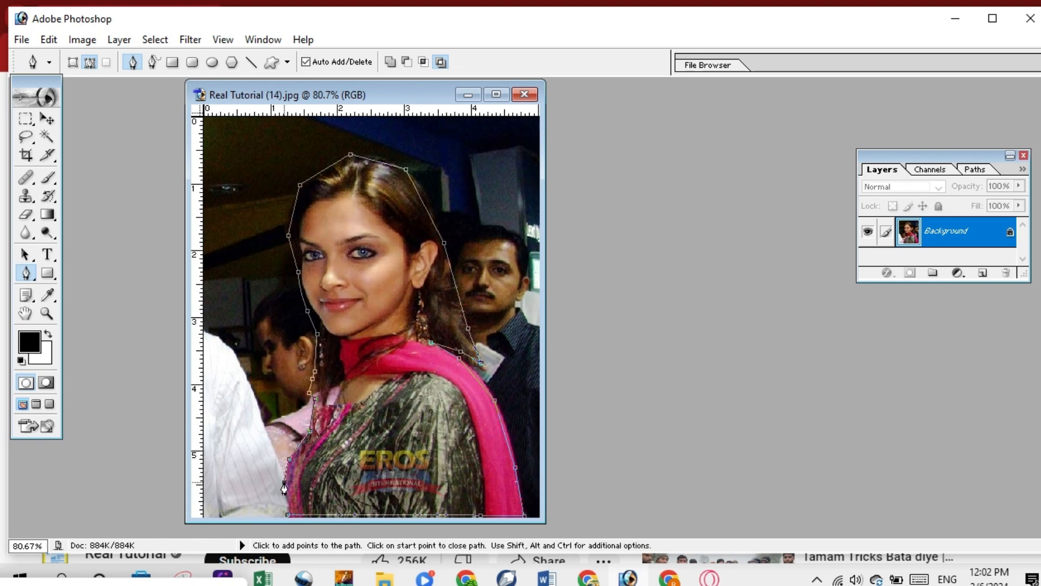
click(289, 515)
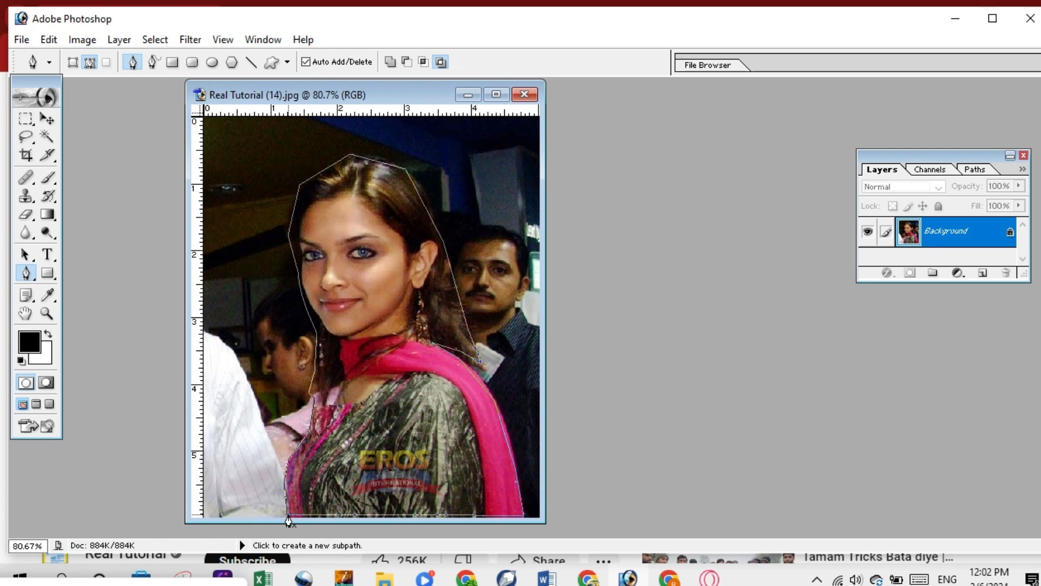
Add anchor points to the straight path segments around the head with the Add Anchor Point tool, and pull them outward to round the hair outline
right_click(34, 277)
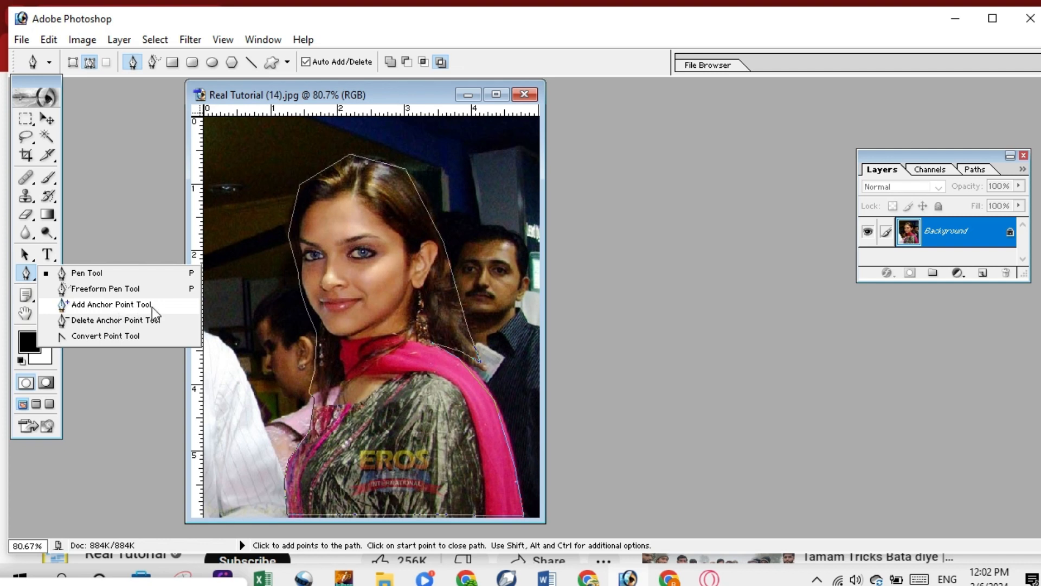
click(128, 305)
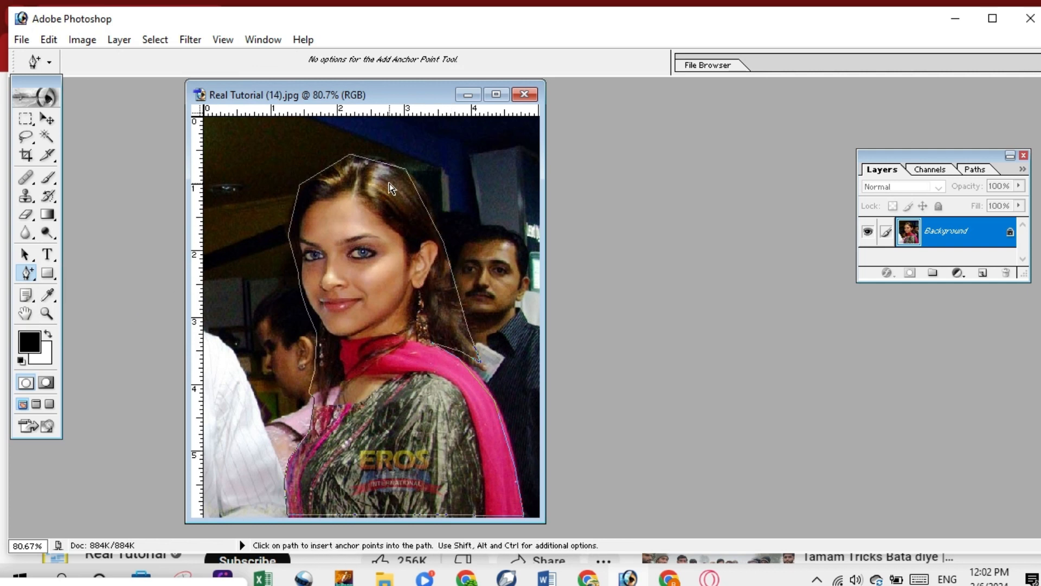
click(327, 171)
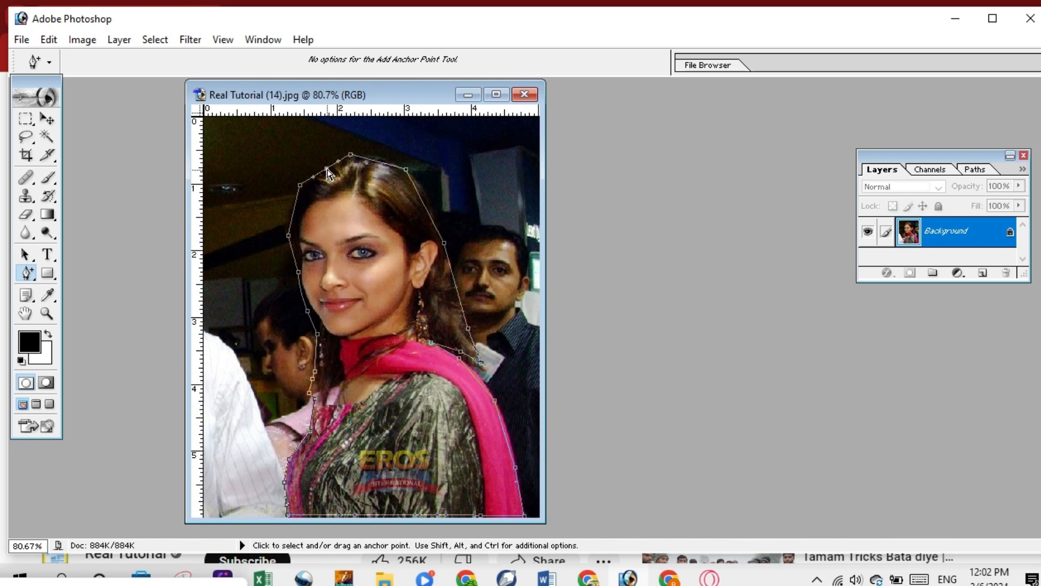
drag(327, 169, 324, 165)
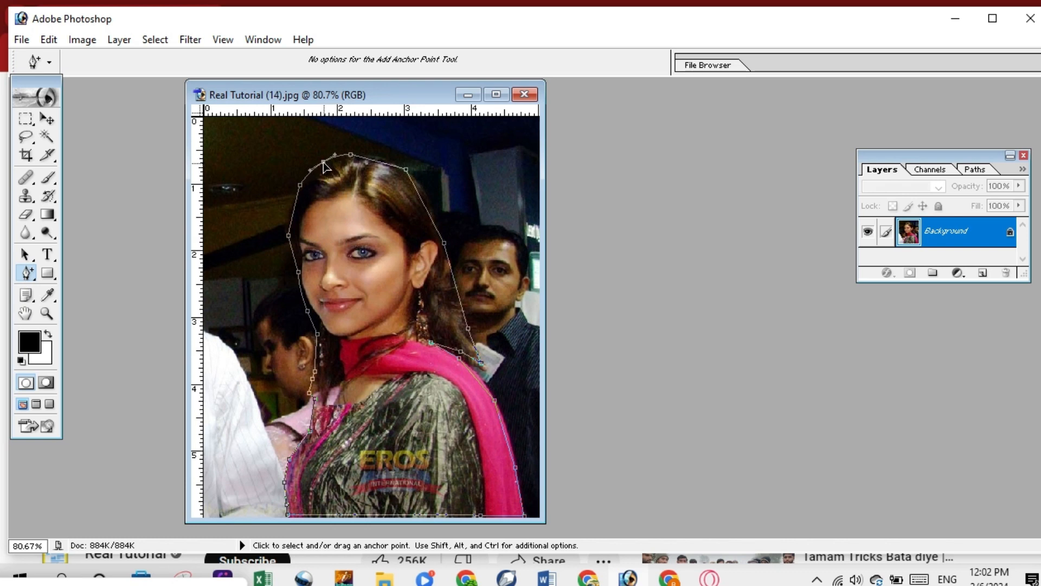
click(372, 161)
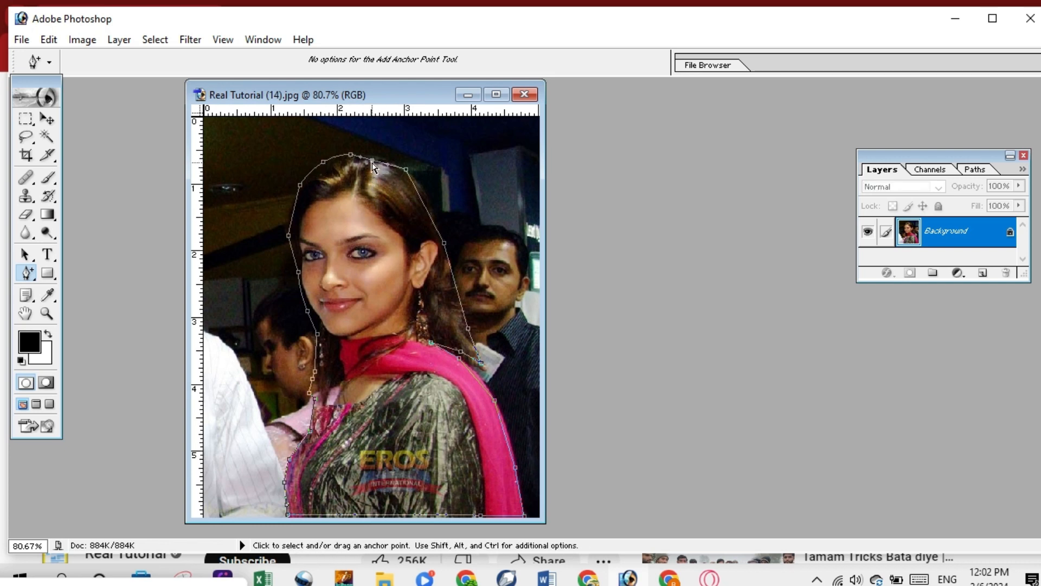
drag(372, 163, 373, 158)
drag(427, 211, 433, 201)
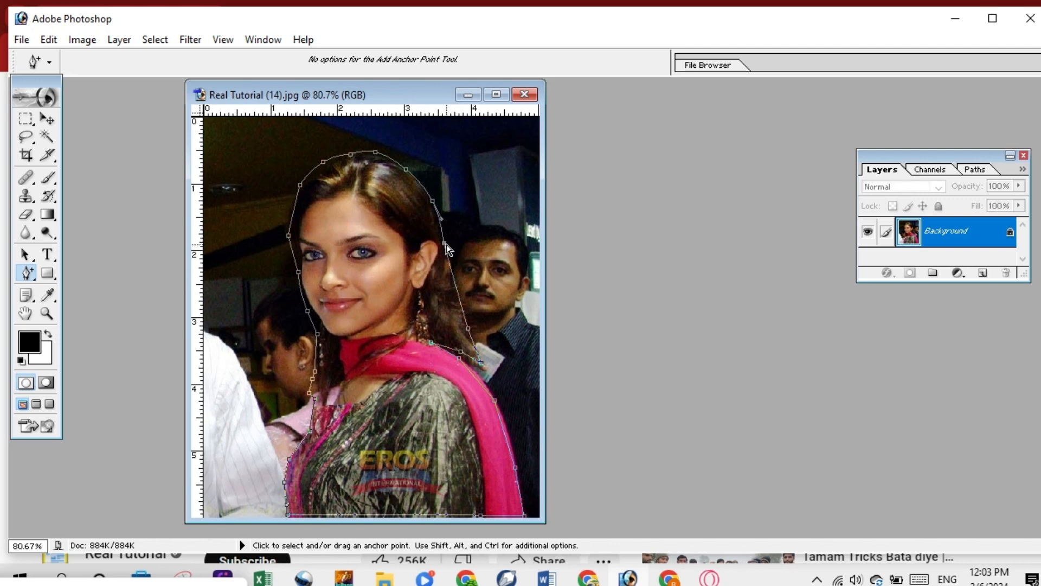
Reposition the path's anchor point behind the ear at 200% magnification so the outline sits close to the hair's edge
drag(445, 245, 451, 245)
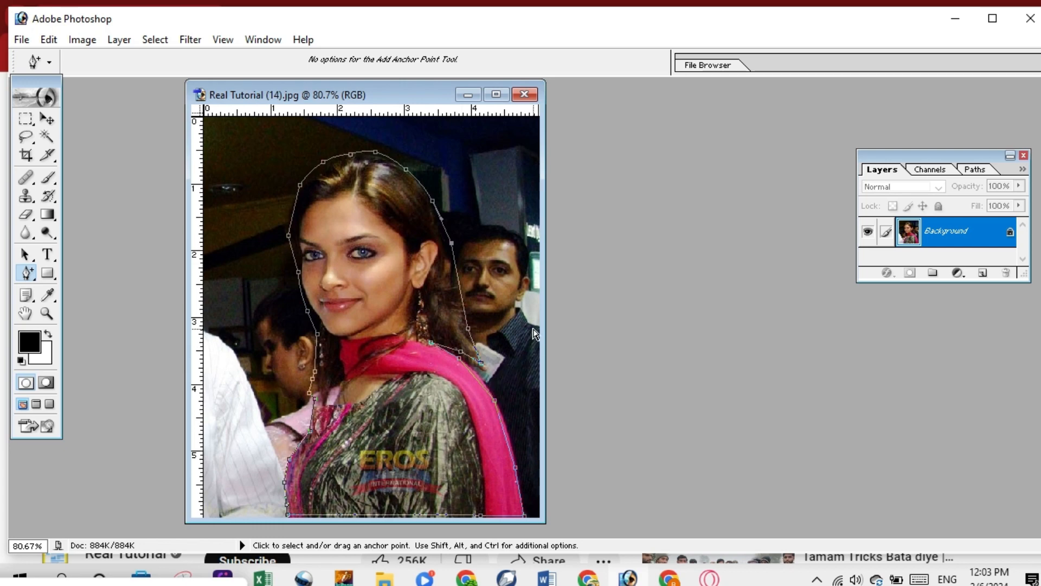
key(ctrl+plus)
key(ctrl+plus)
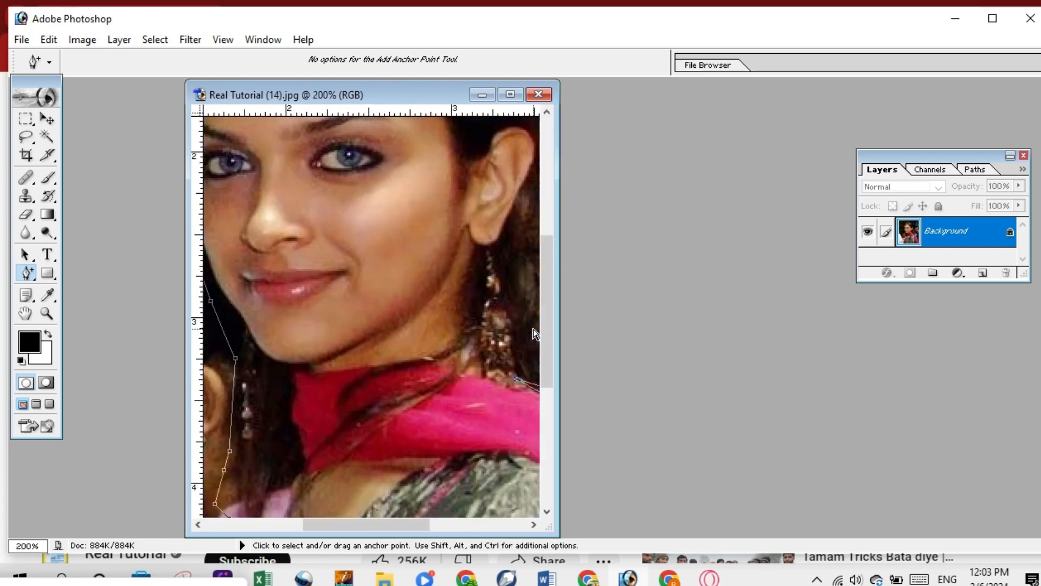
drag(329, 525, 383, 525)
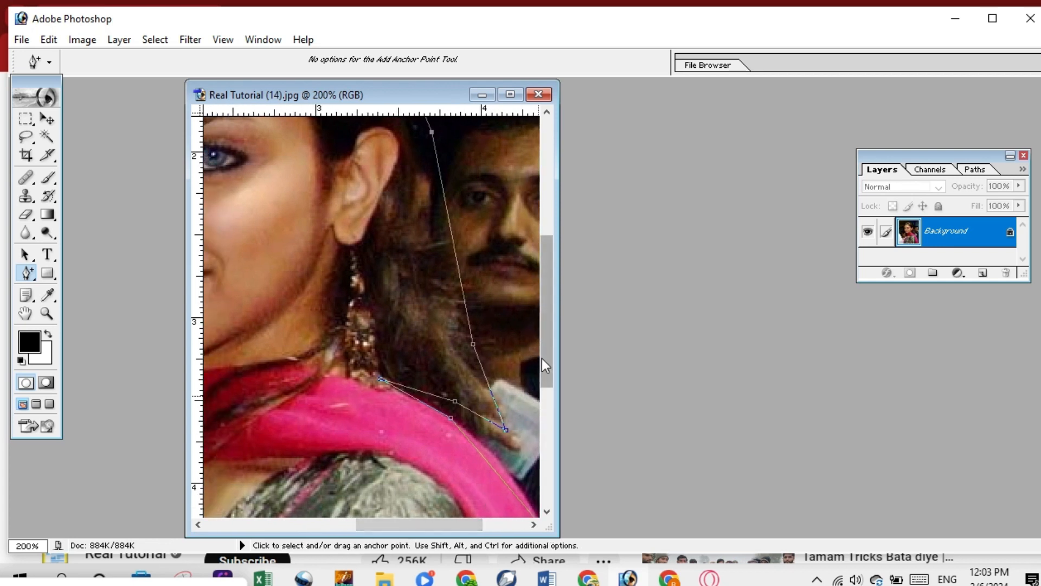
drag(546, 332, 546, 300)
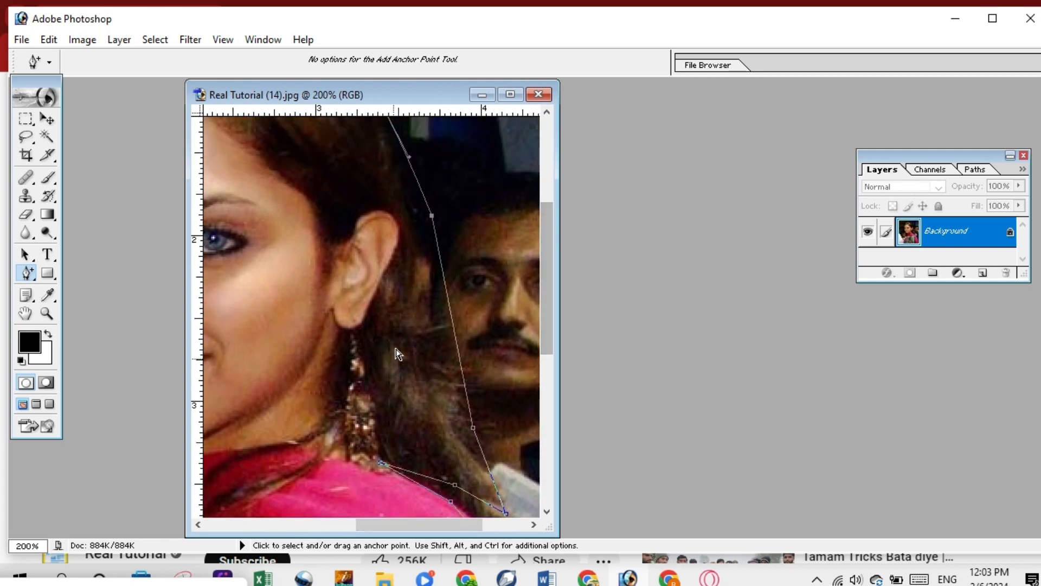
drag(541, 259, 548, 224)
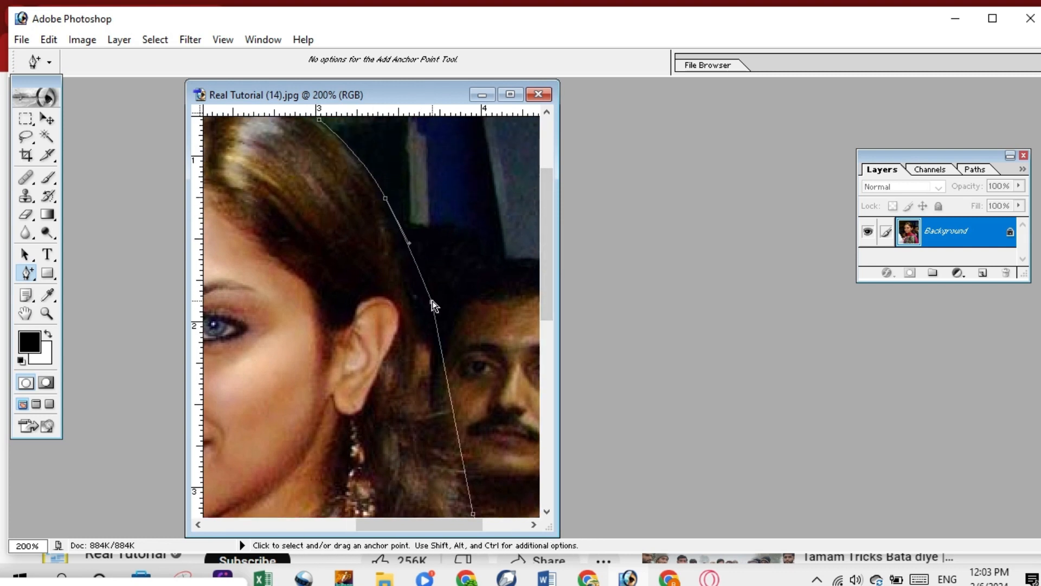
drag(430, 302, 413, 301)
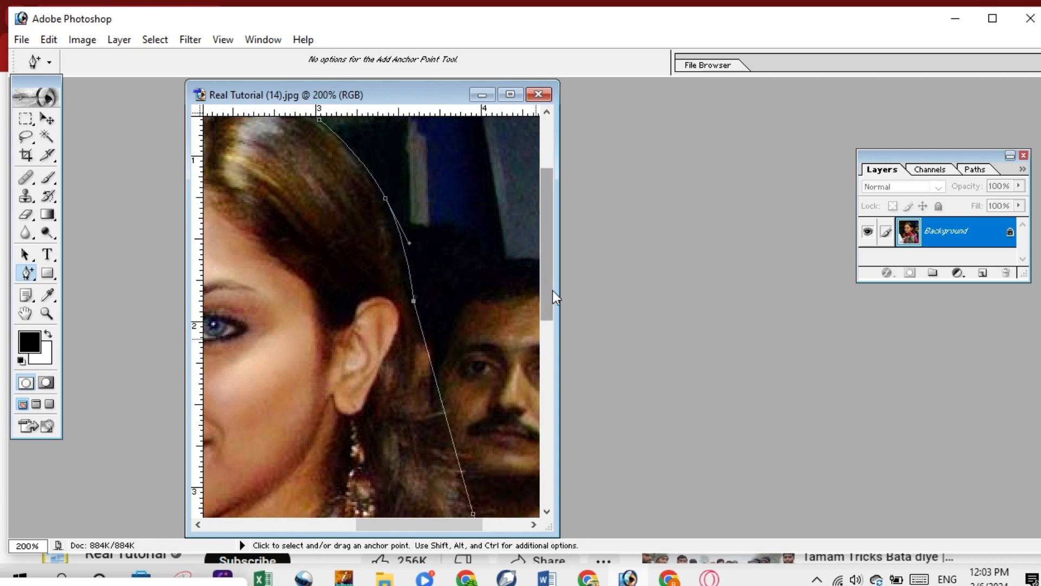
Add an anchor point on the straight segment beside the hair below the ear, and pull it inward to curve the path along the hair
drag(548, 261, 546, 318)
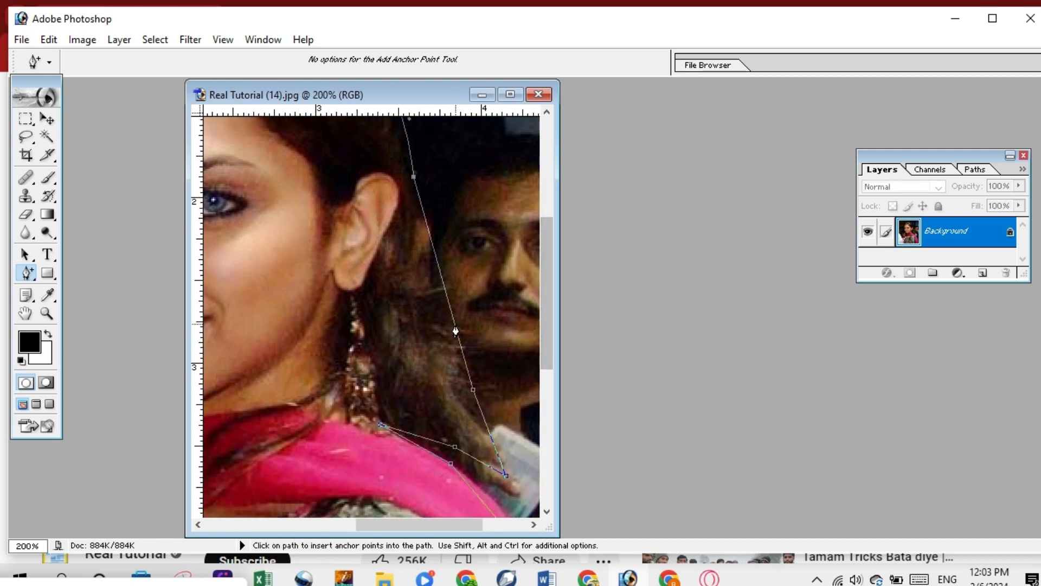
right_click(438, 274)
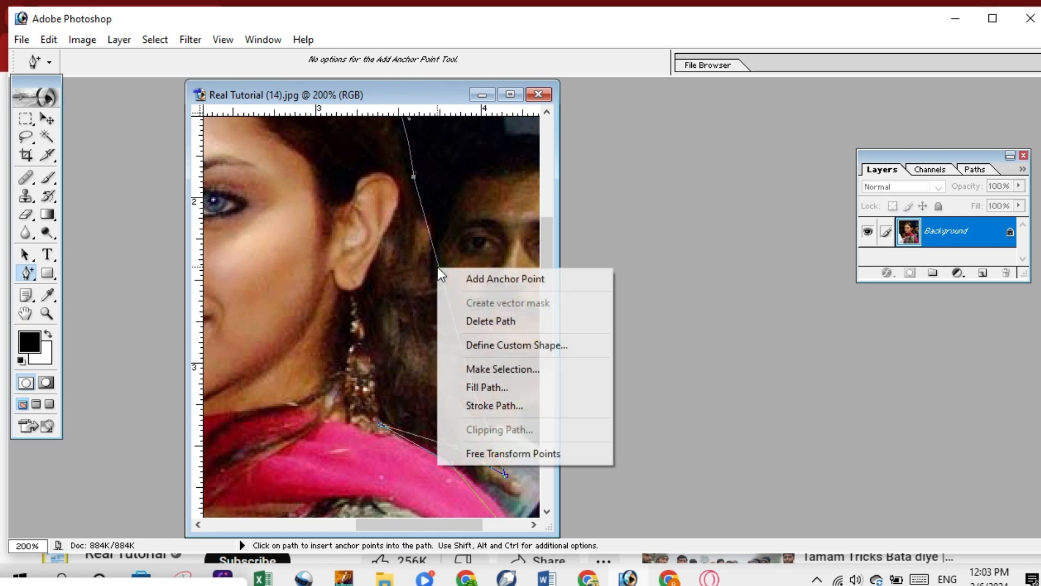
click(391, 290)
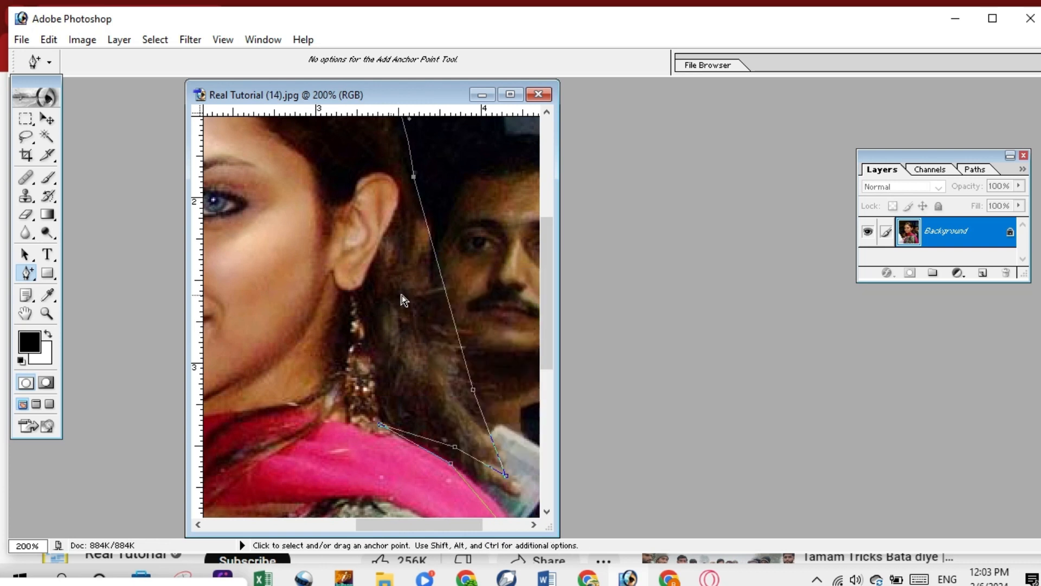
click(446, 293)
drag(441, 293, 422, 297)
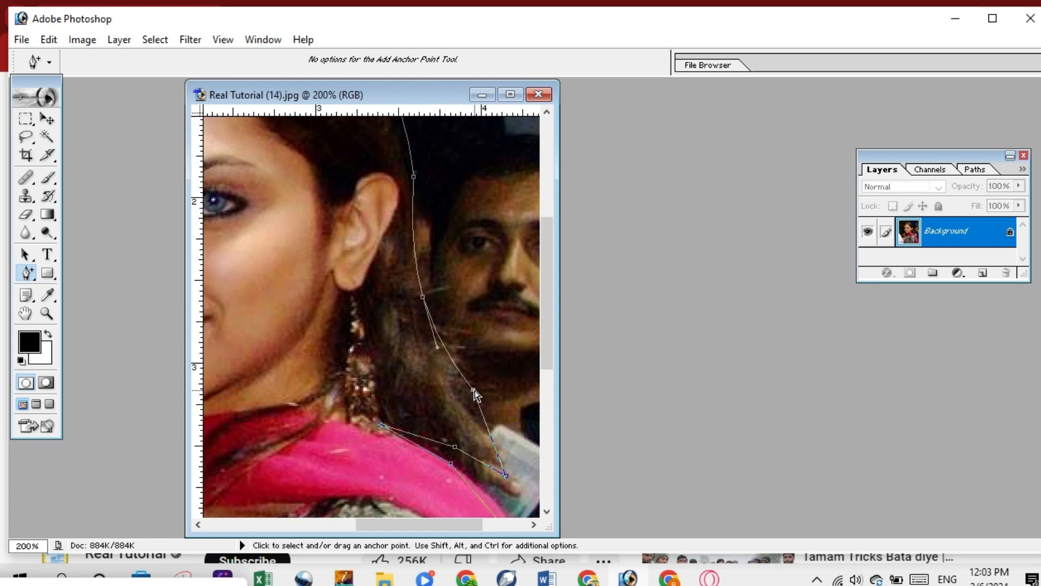
Move the path's anchor points at the lower hair ends inward and down so the outline meets the scarf's edge at the shoulder
drag(470, 390, 462, 393)
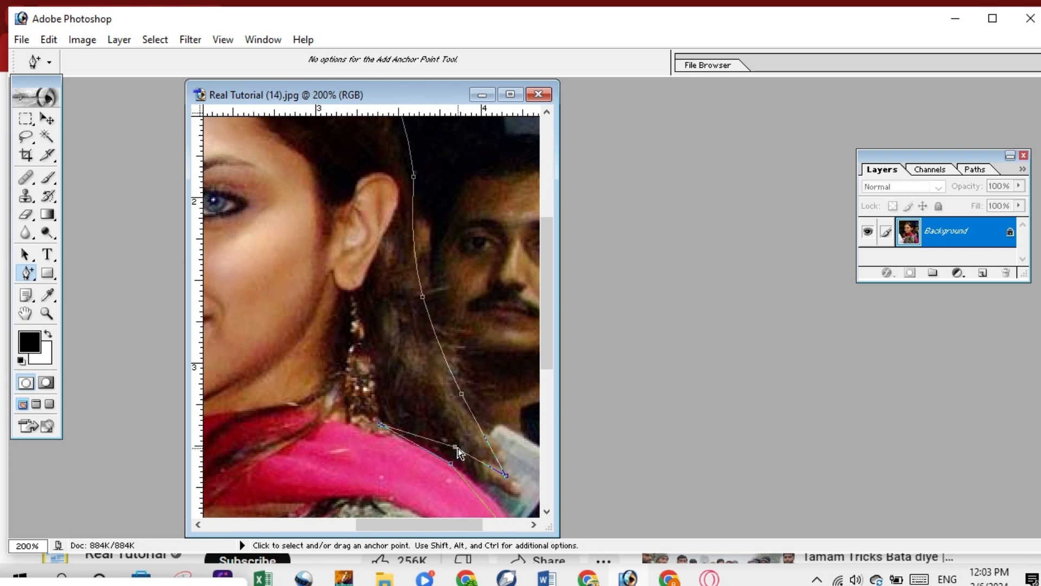
drag(456, 450, 456, 456)
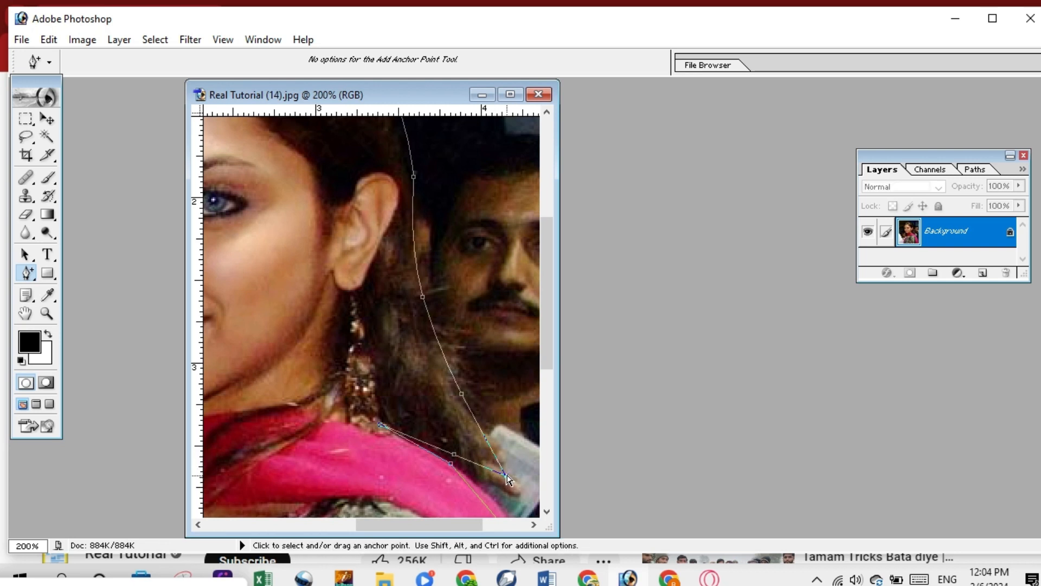
drag(507, 476, 477, 456)
drag(478, 448, 487, 475)
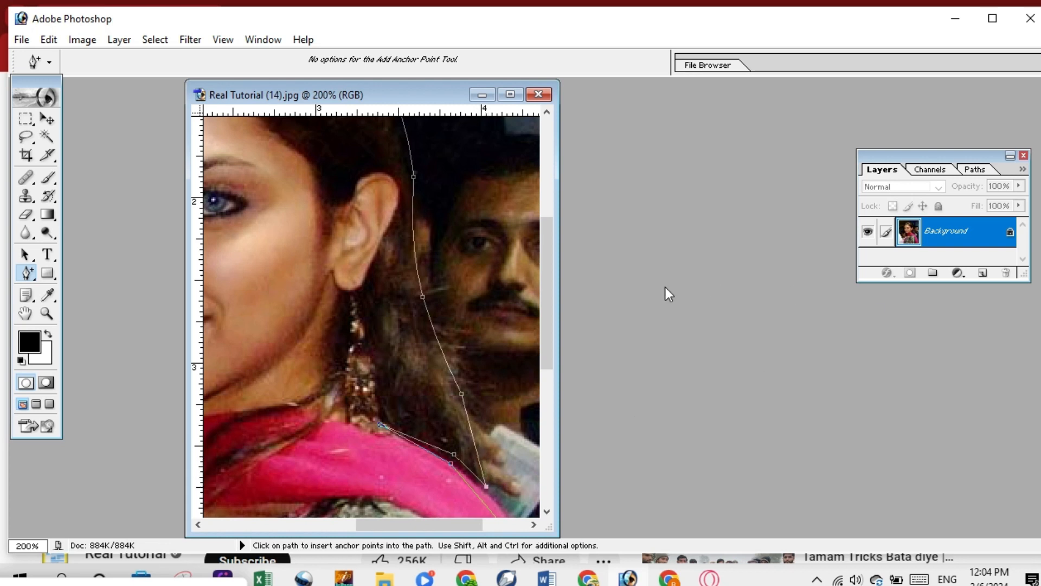
Add anchor points along the pink scarf's outer edge below the shoulder, and pull them outward so the path follows its curve
drag(549, 272, 547, 334)
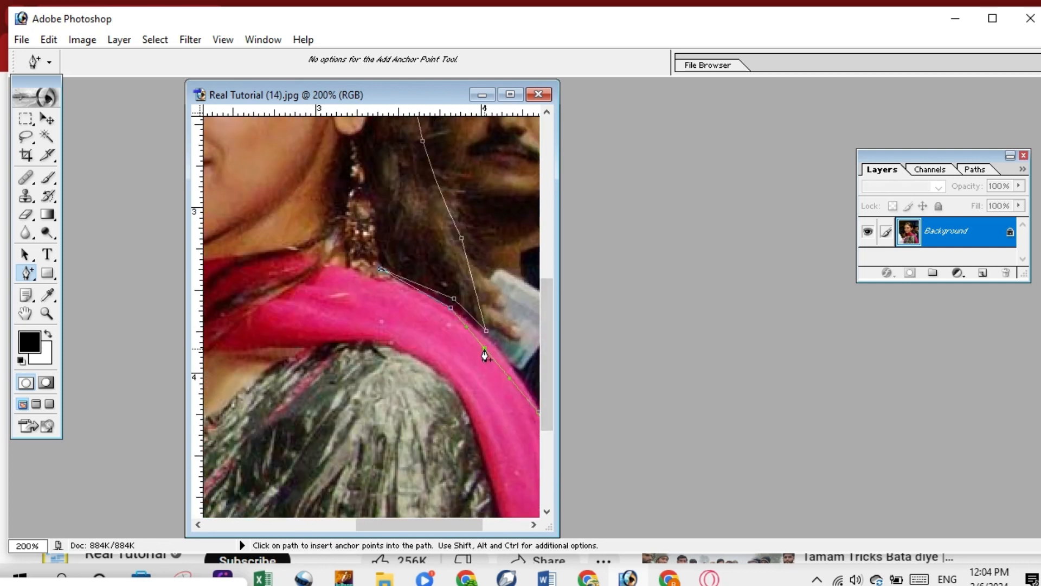
click(484, 348)
drag(486, 352, 493, 345)
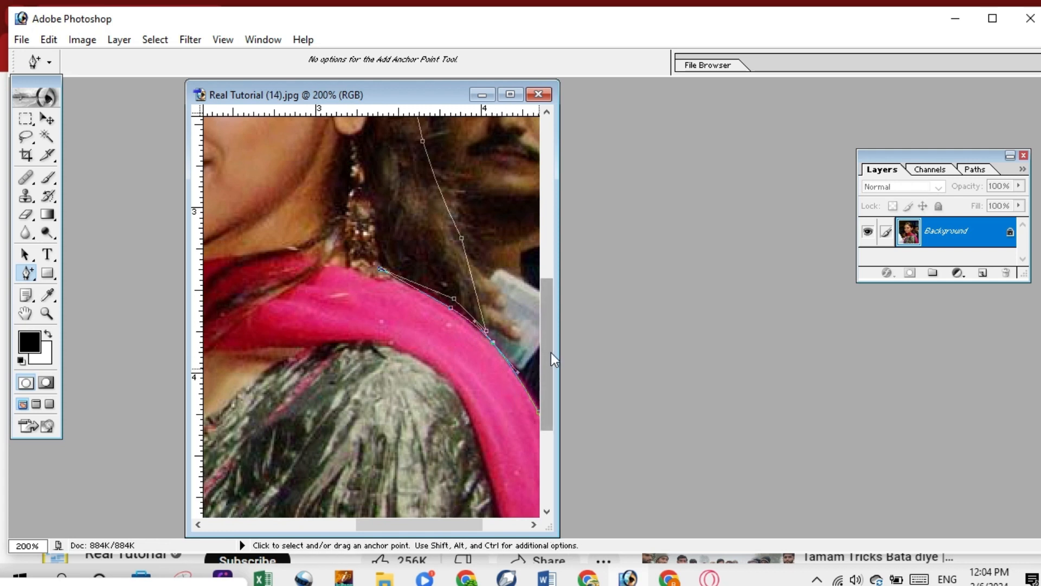
drag(550, 353, 548, 389)
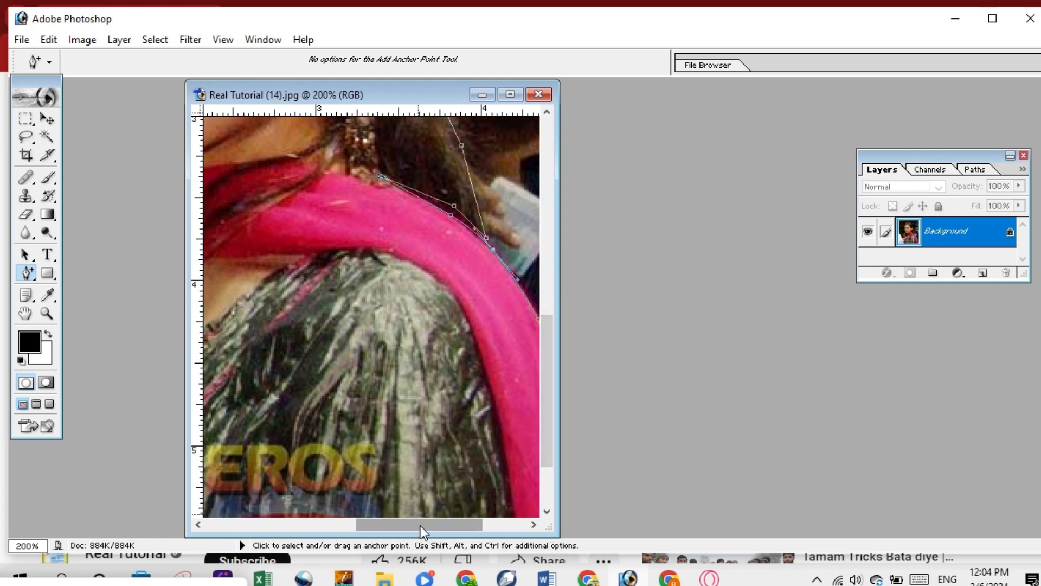
drag(421, 525, 464, 520)
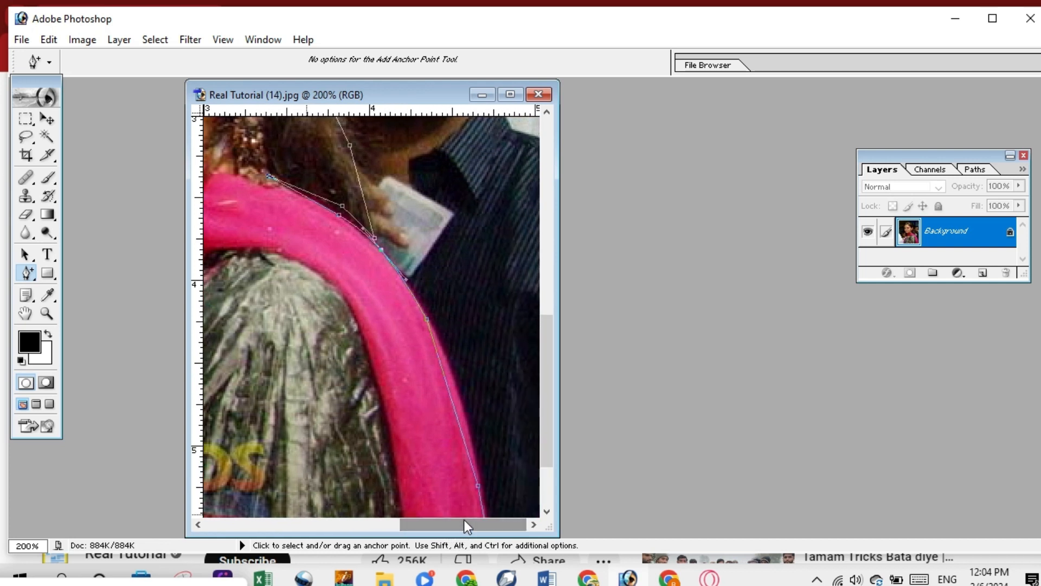
click(440, 366)
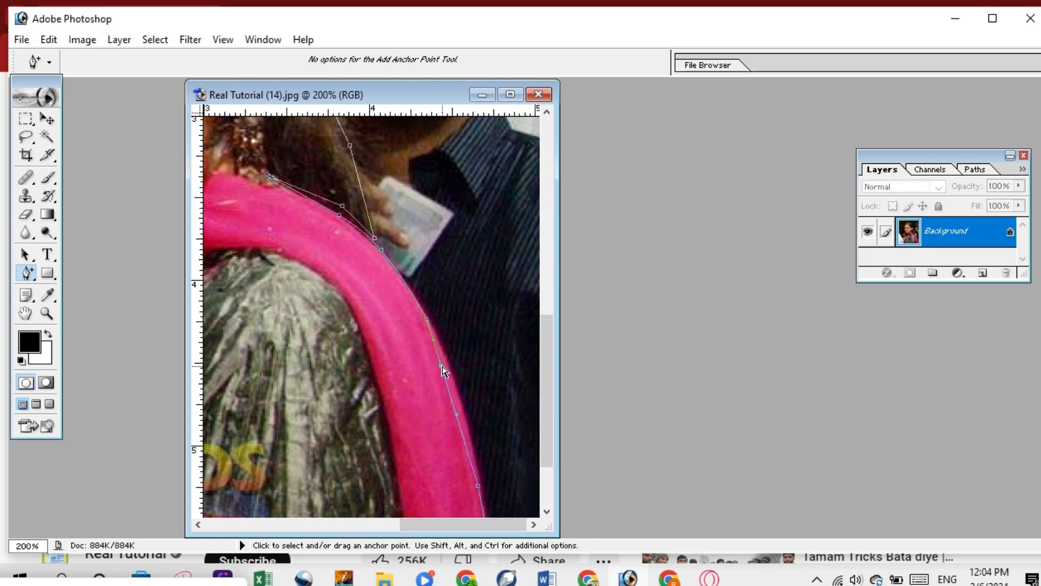
drag(442, 364, 458, 364)
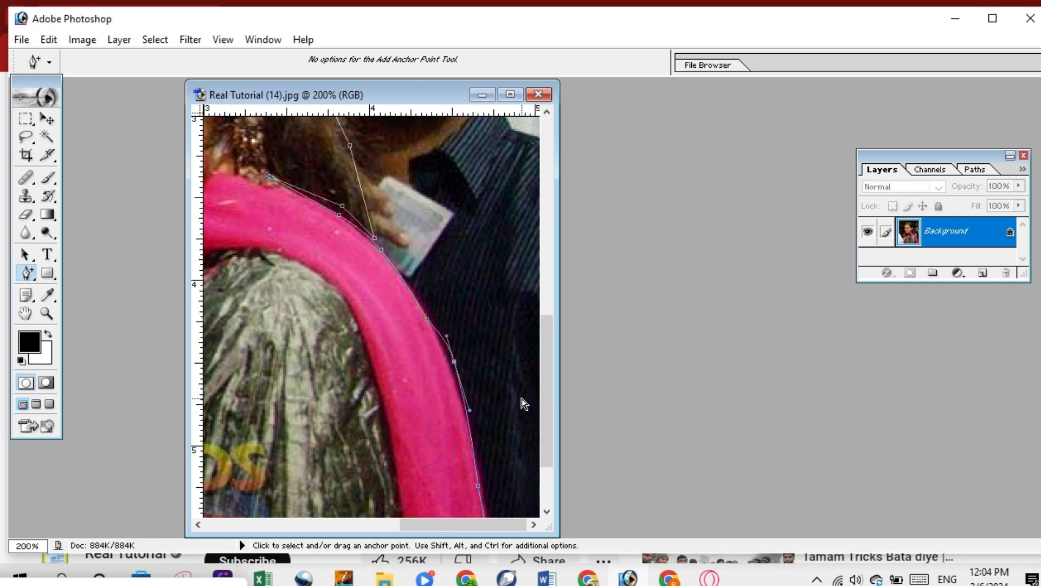
Add anchor points along the path's bottom segment across the dress, and pull them down to the image's bottom edge
drag(544, 342, 537, 440)
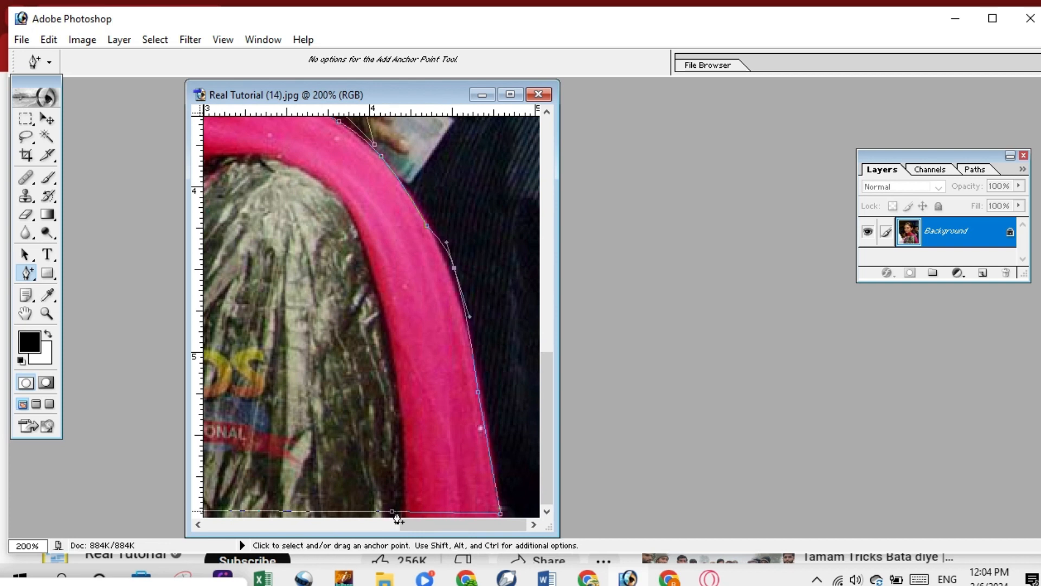
click(428, 513)
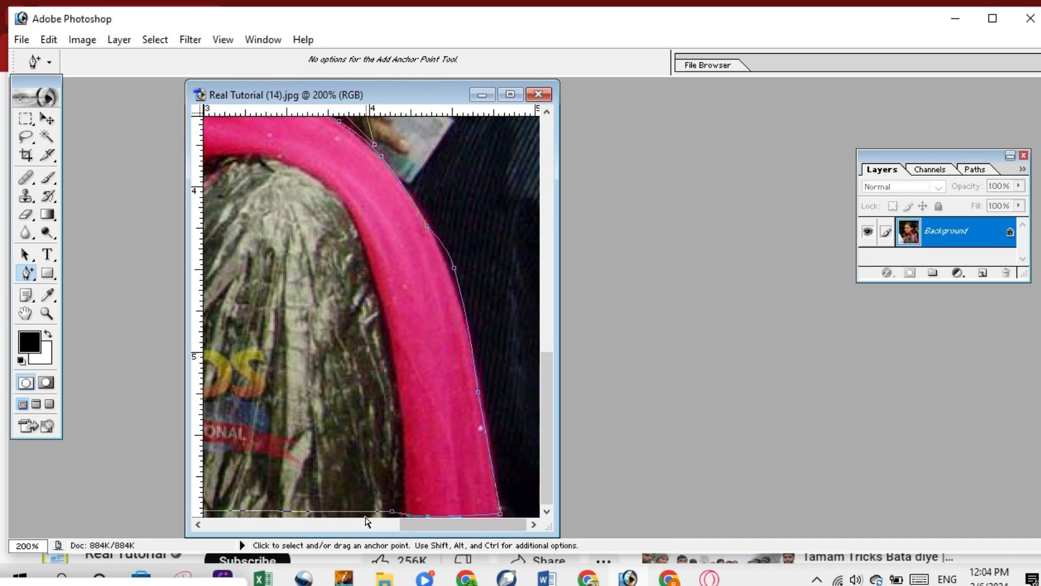
click(342, 511)
drag(342, 512, 341, 525)
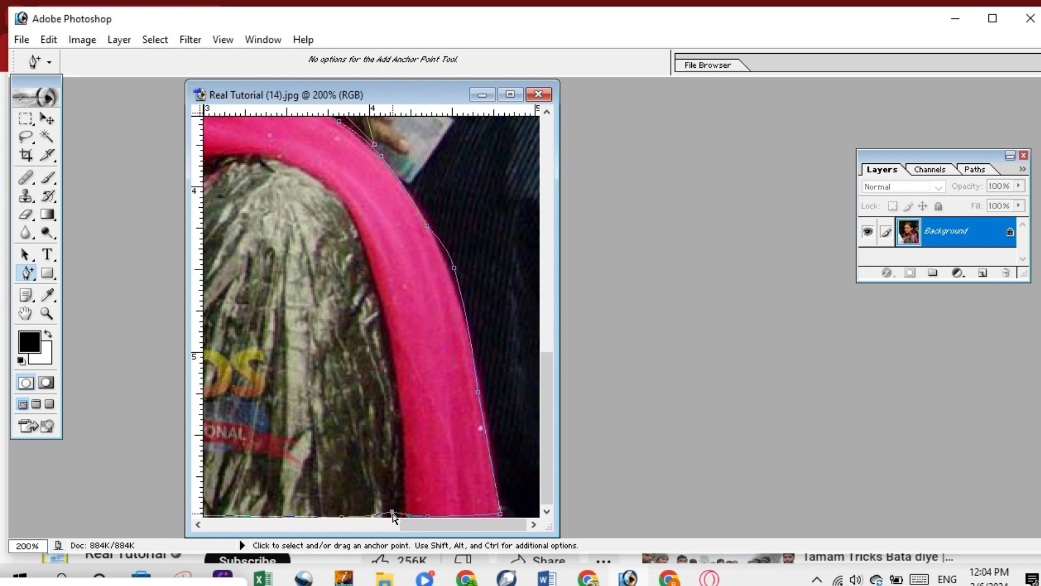
drag(393, 517, 394, 521)
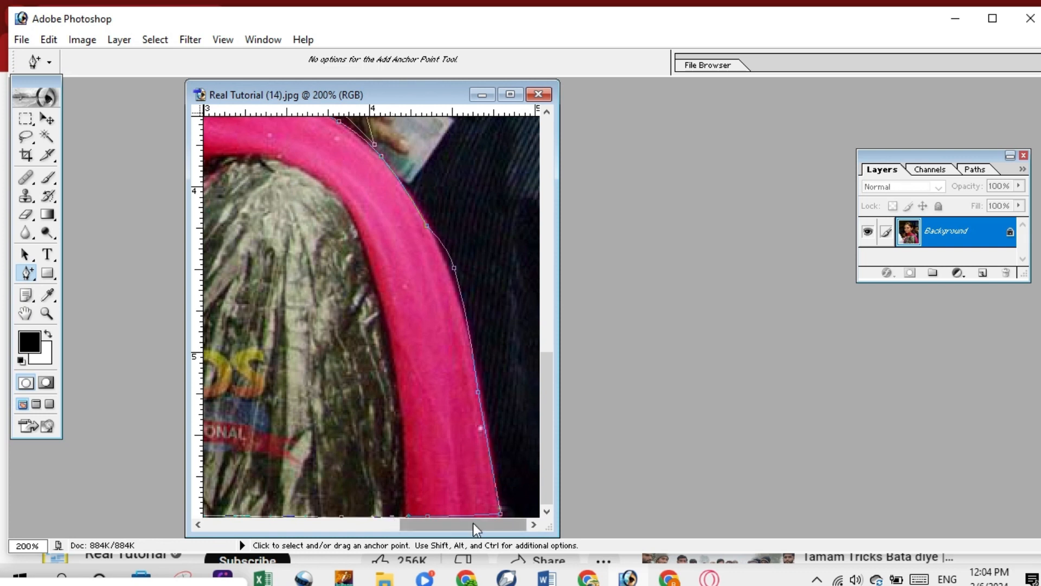
drag(478, 525, 400, 525)
click(317, 514)
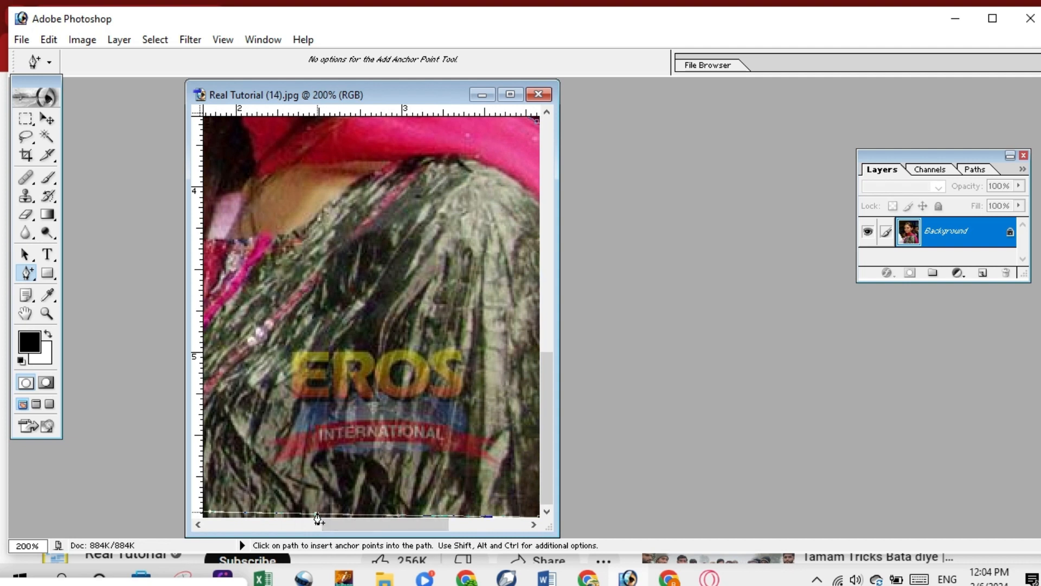
mouse_move(318, 516)
mouse_down()
mouse_move(333, 528)
mouse_move(296, 520)
mouse_move(305, 516)
mouse_up()
click(305, 511)
click(275, 508)
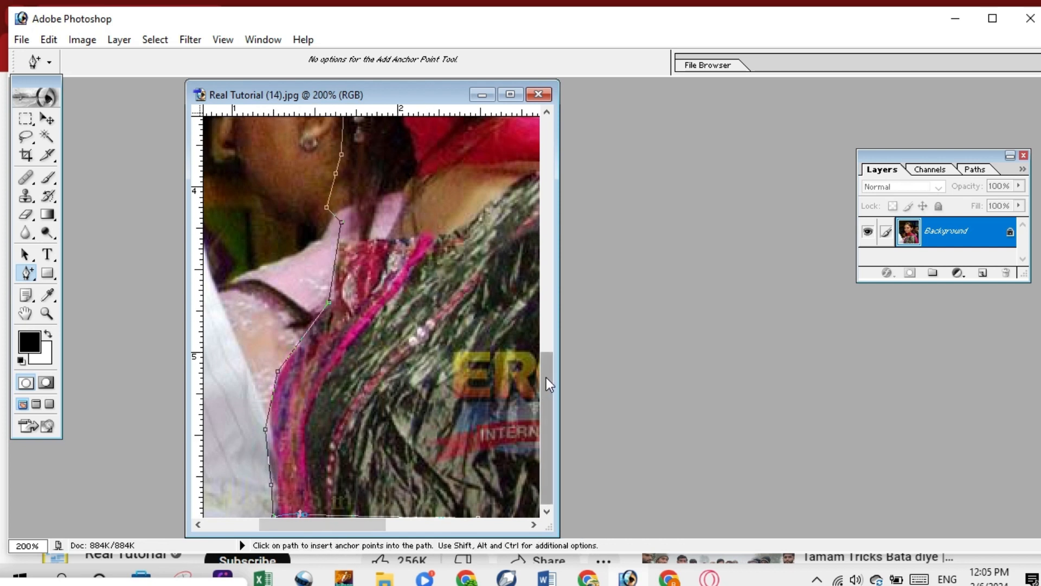
Shift the anchor points beside the hair and earring left of the neck inward, down to the dress shoulder, to follow the hair
drag(546, 378, 548, 352)
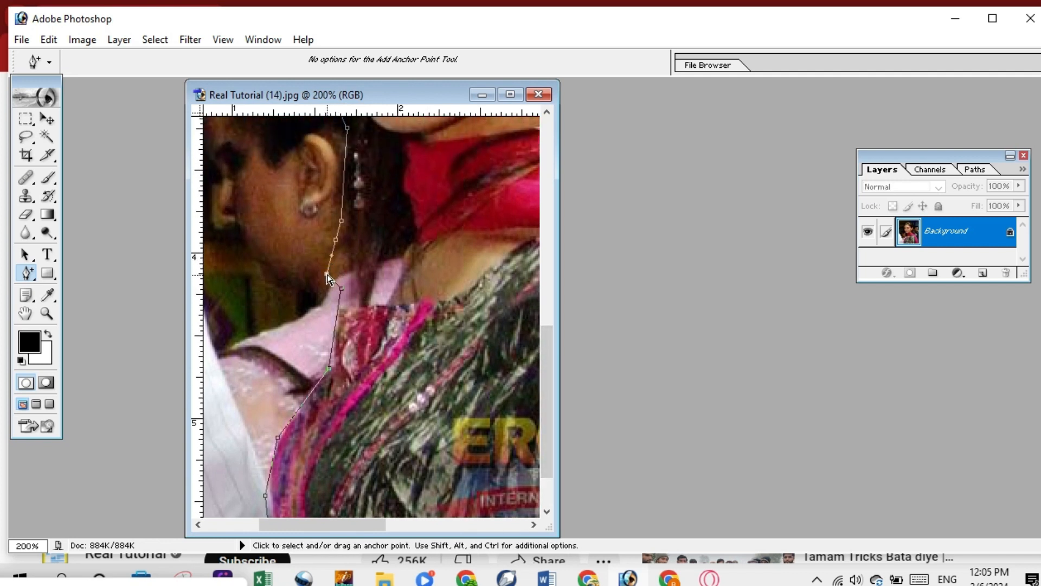
drag(326, 275, 348, 263)
click(341, 222)
drag(339, 230, 362, 215)
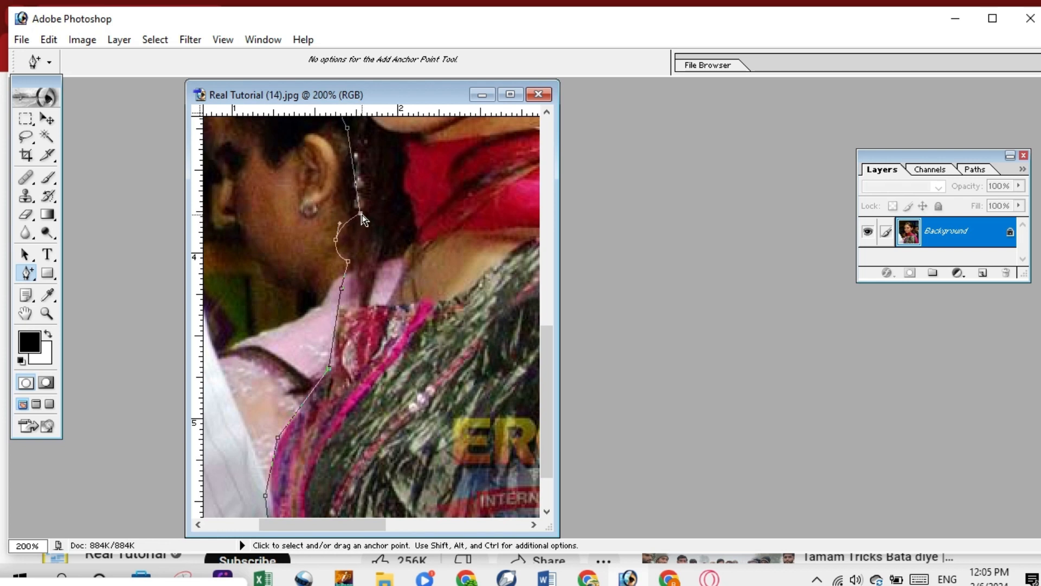
click(336, 240)
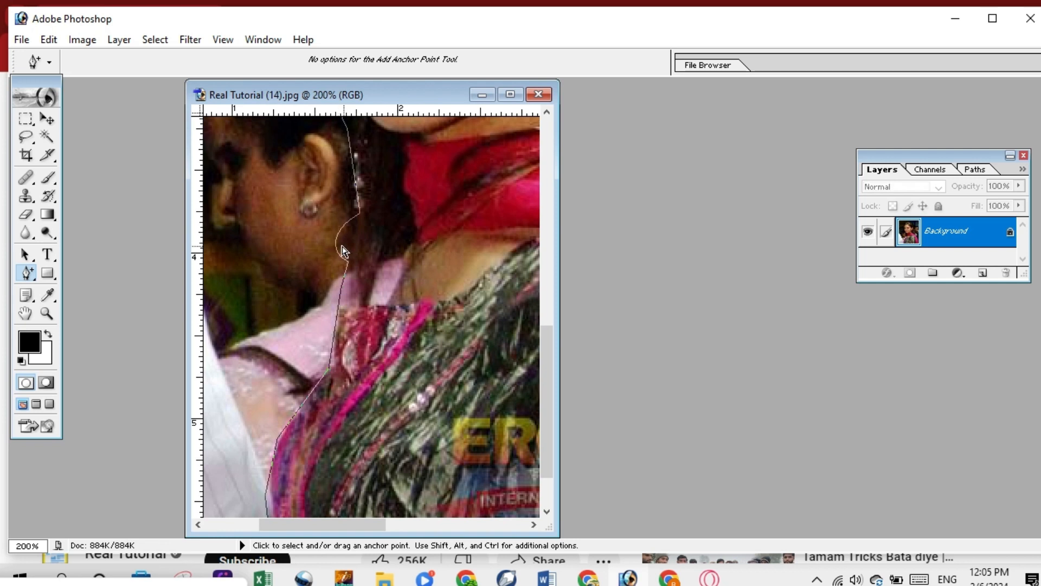
drag(336, 241, 349, 244)
click(348, 255)
drag(354, 259, 353, 291)
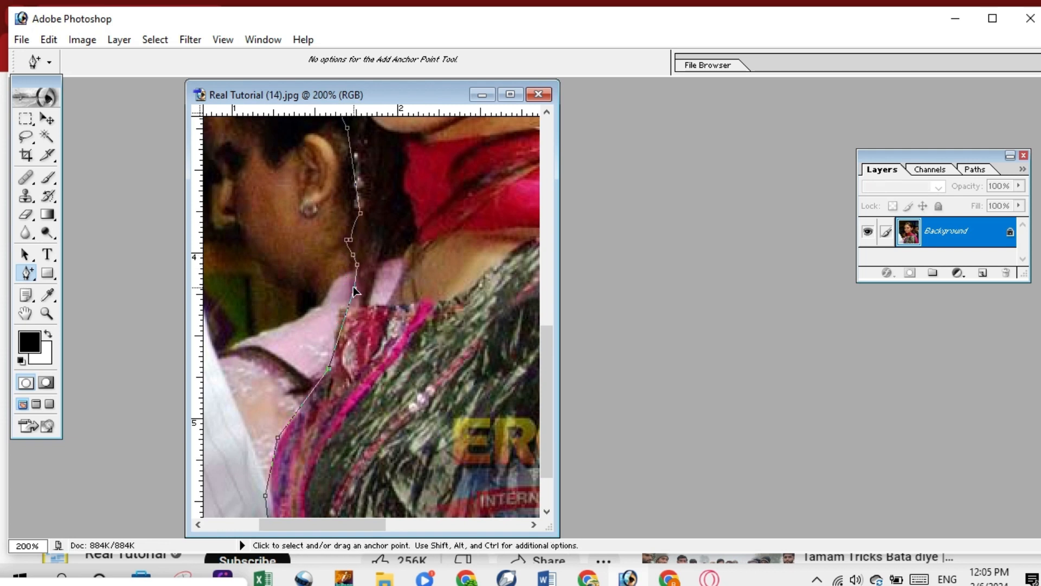
Move the anchor points beside the chin and mouth inward so the path follows the jawline closely
drag(553, 364, 562, 299)
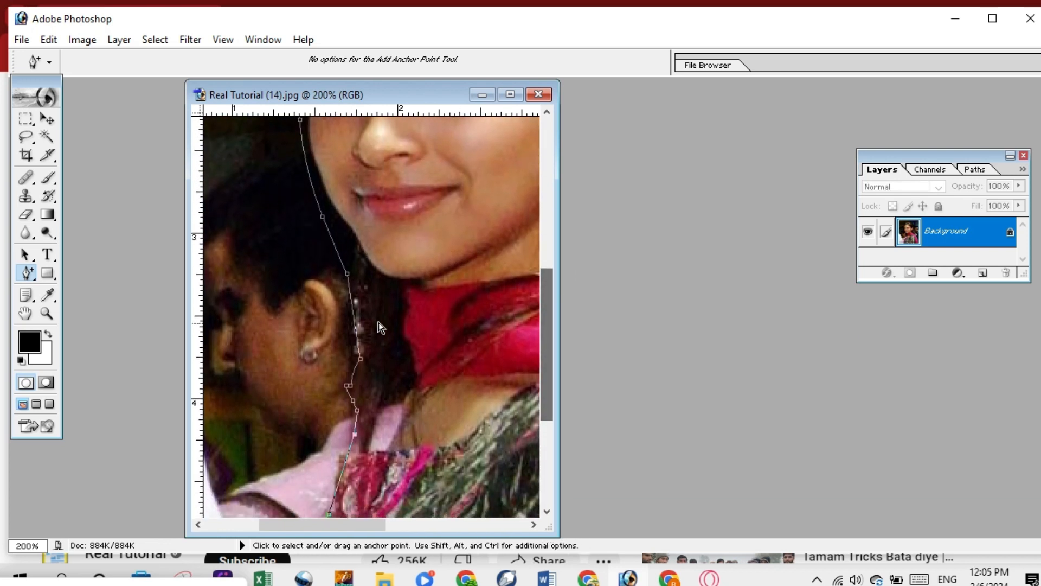
click(347, 274)
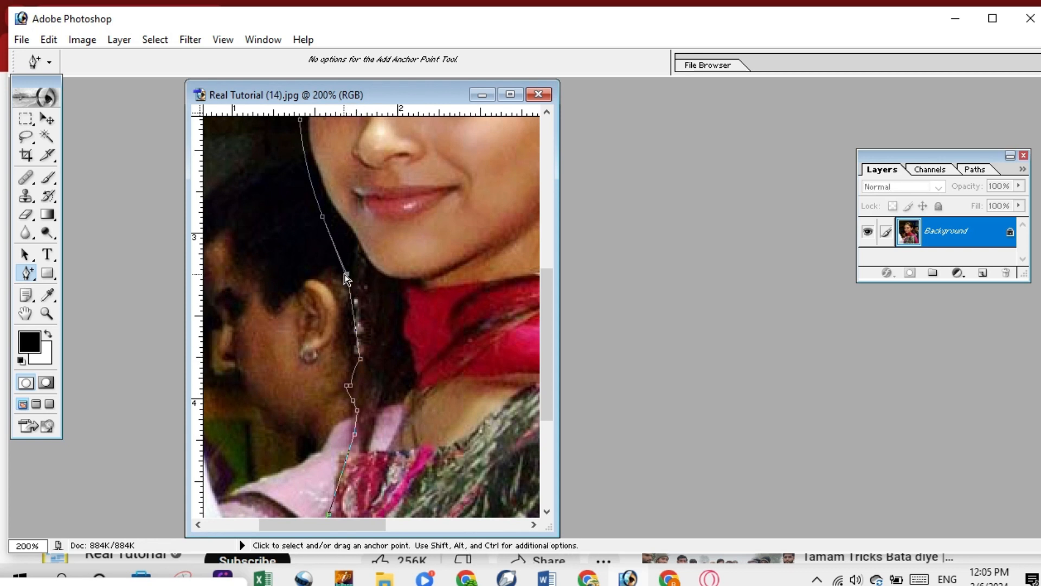
drag(348, 273, 362, 264)
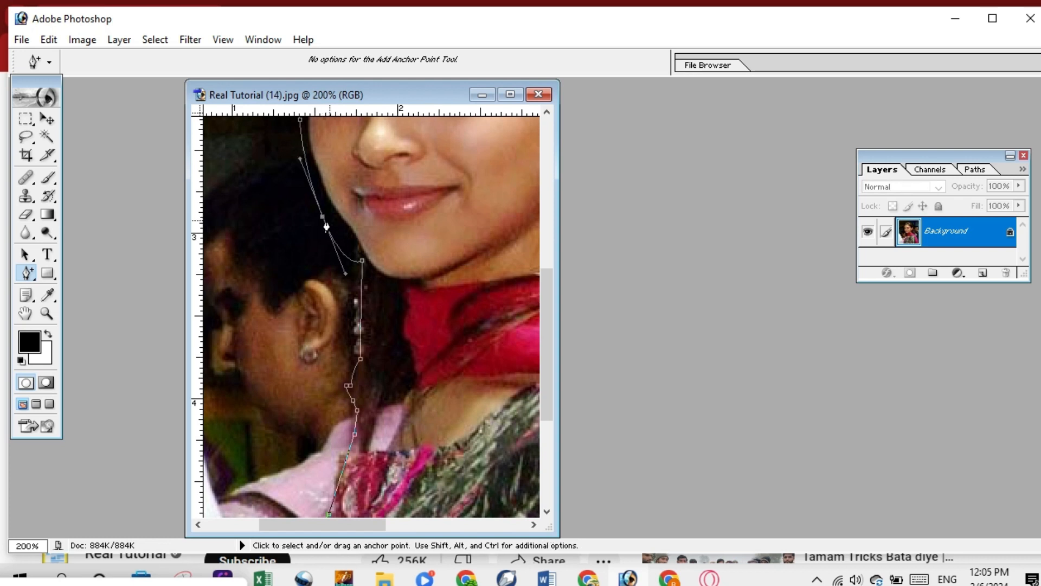
drag(323, 216, 329, 206)
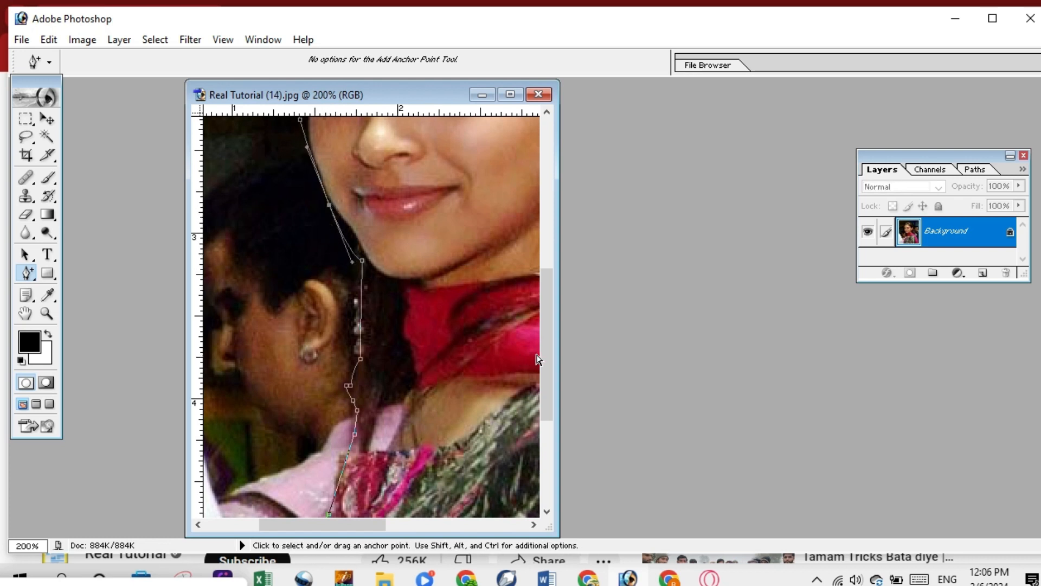
Add anchor points beside the left eye and the hair above it, and adjust them with the cheek point to fit the face's edge
drag(547, 359, 549, 288)
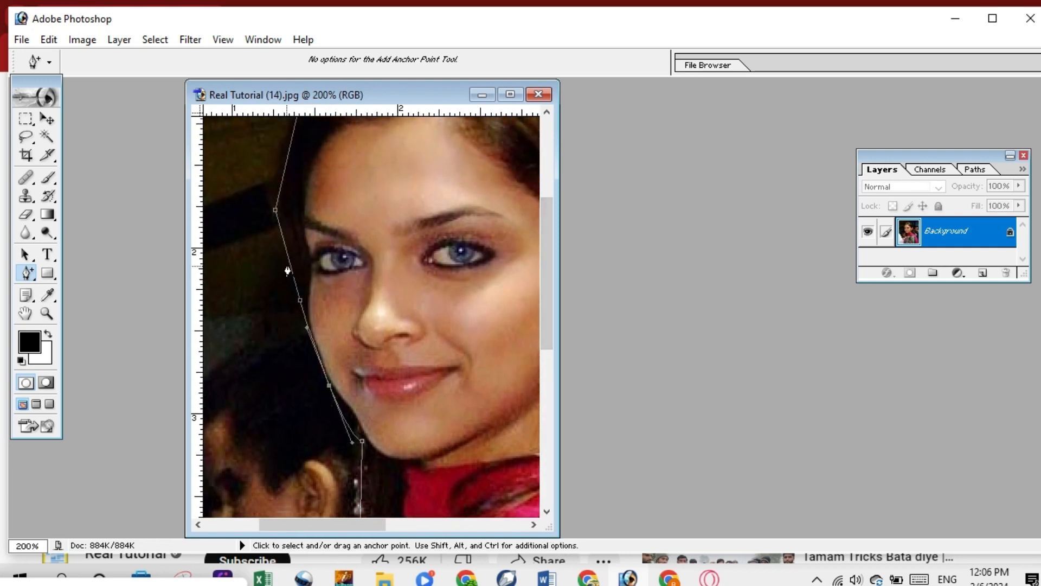
click(289, 251)
drag(292, 253, 303, 249)
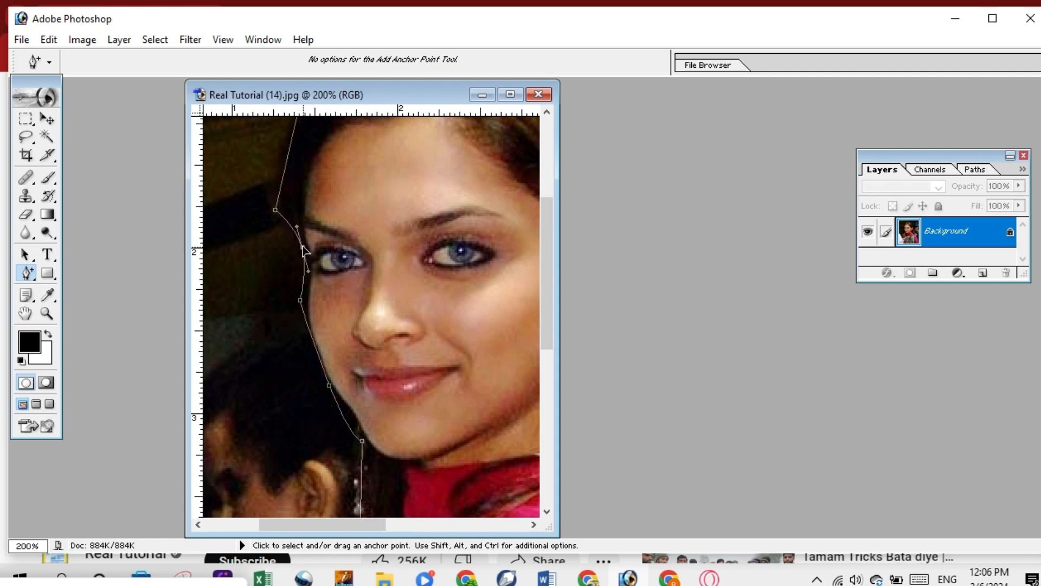
click(300, 301)
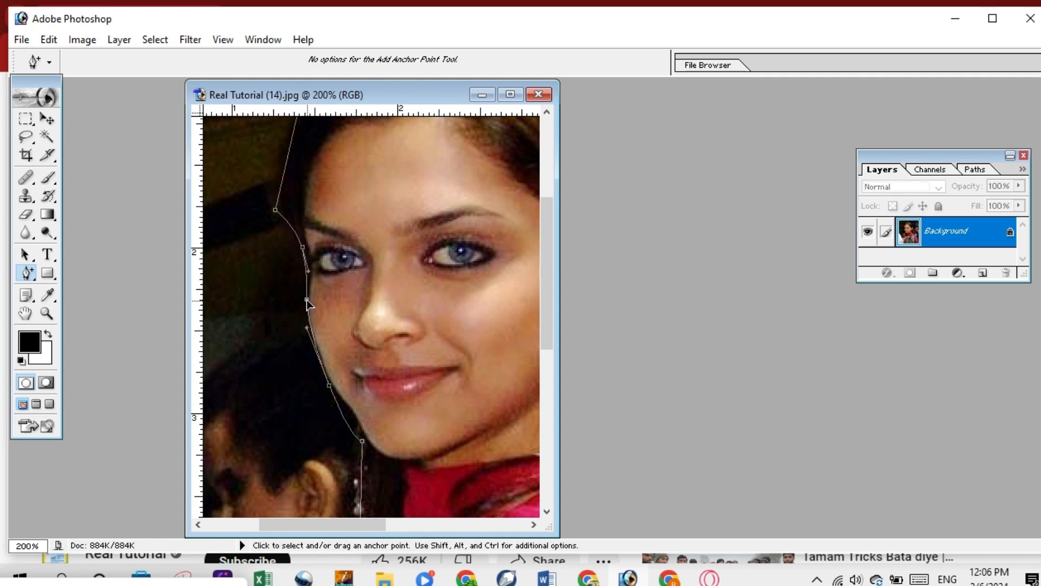
click(282, 177)
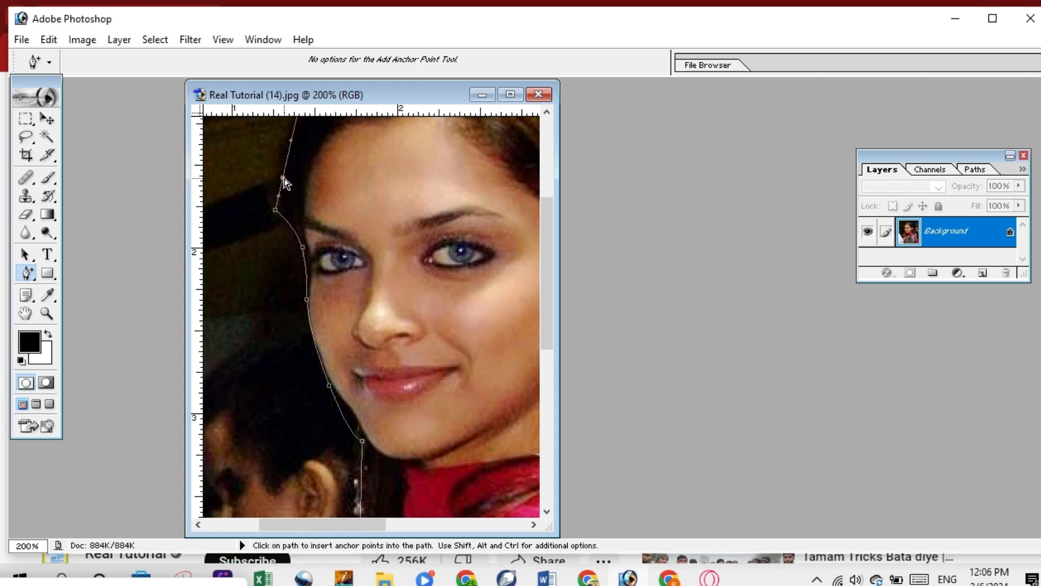
drag(287, 175, 277, 162)
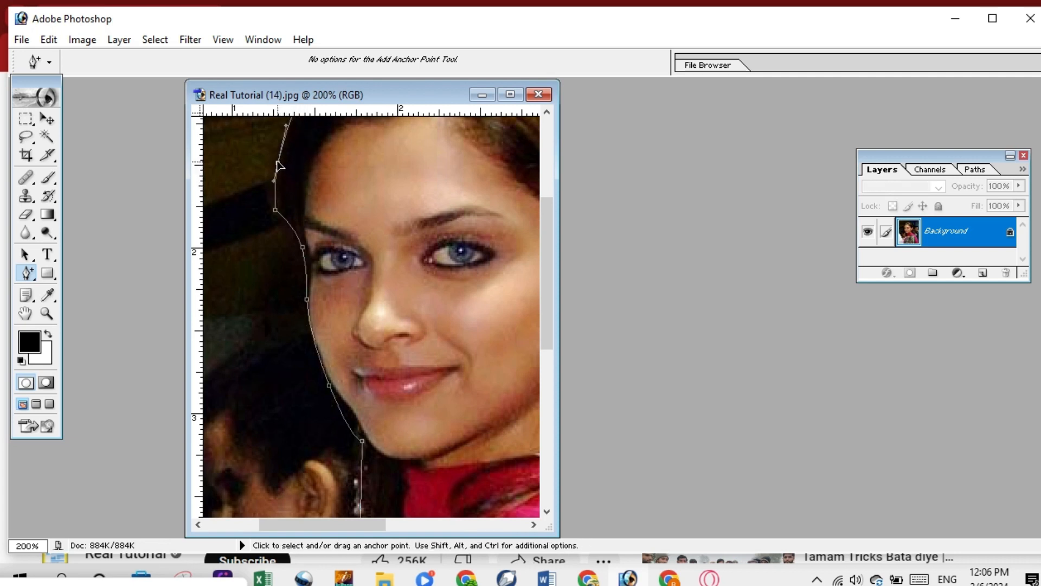
click(299, 247)
drag(298, 251, 297, 255)
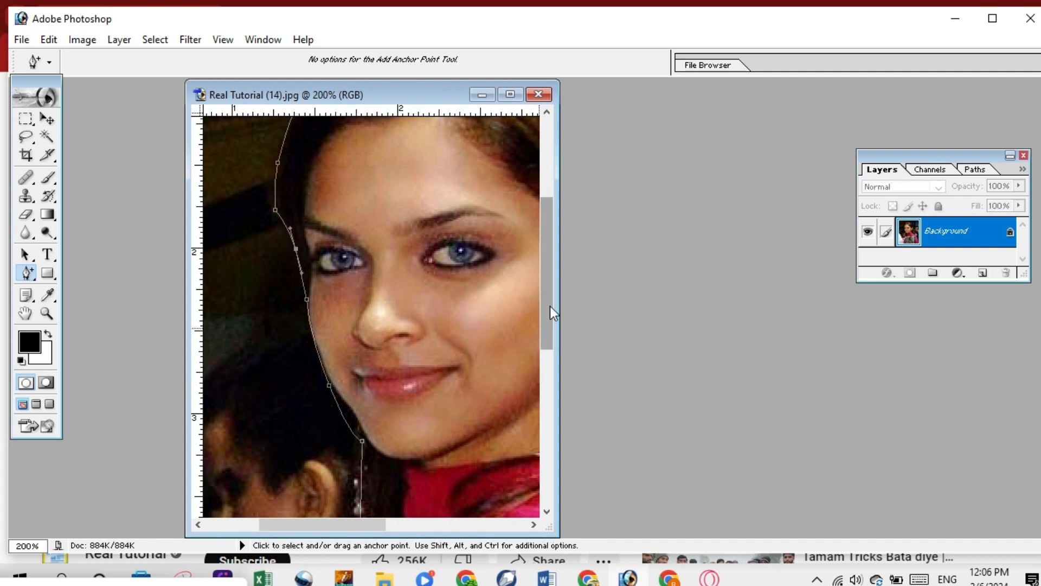
Move the anchor points around the upper-left hair inward to tighten the outline, and fit the whole image in view
drag(550, 306, 558, 257)
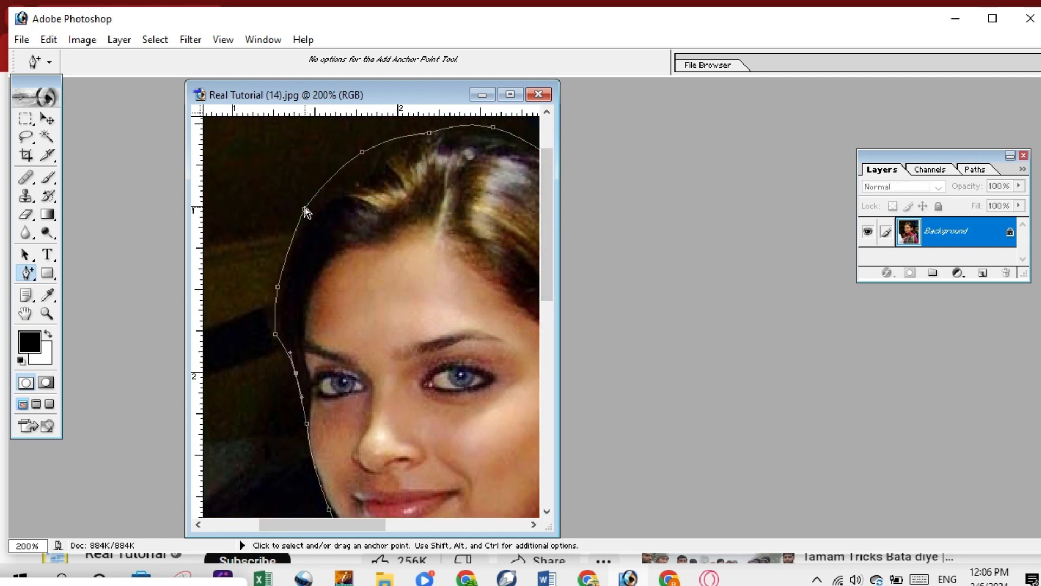
click(304, 209)
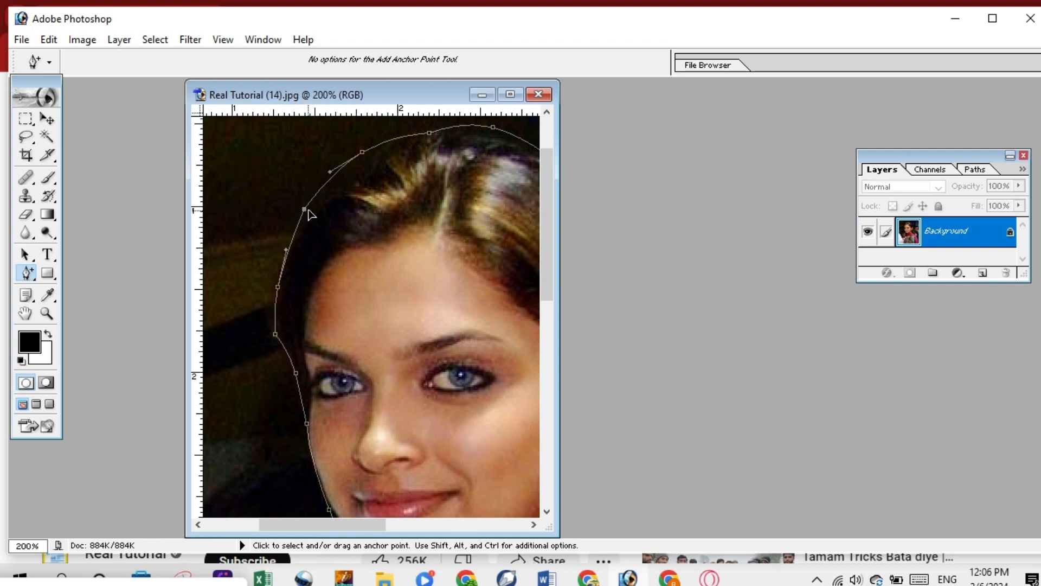
drag(308, 209, 312, 210)
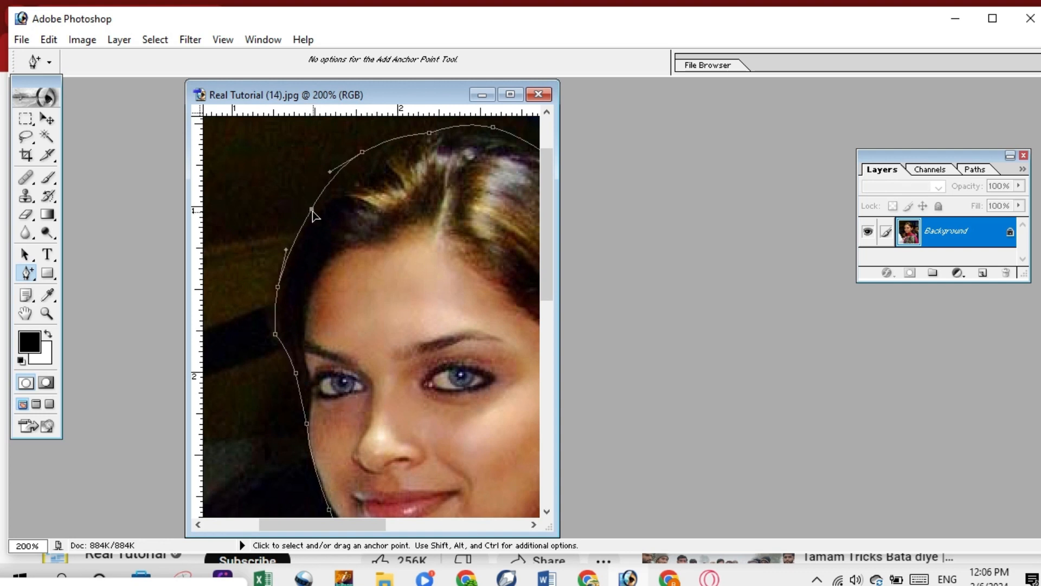
click(363, 153)
drag(363, 151, 371, 159)
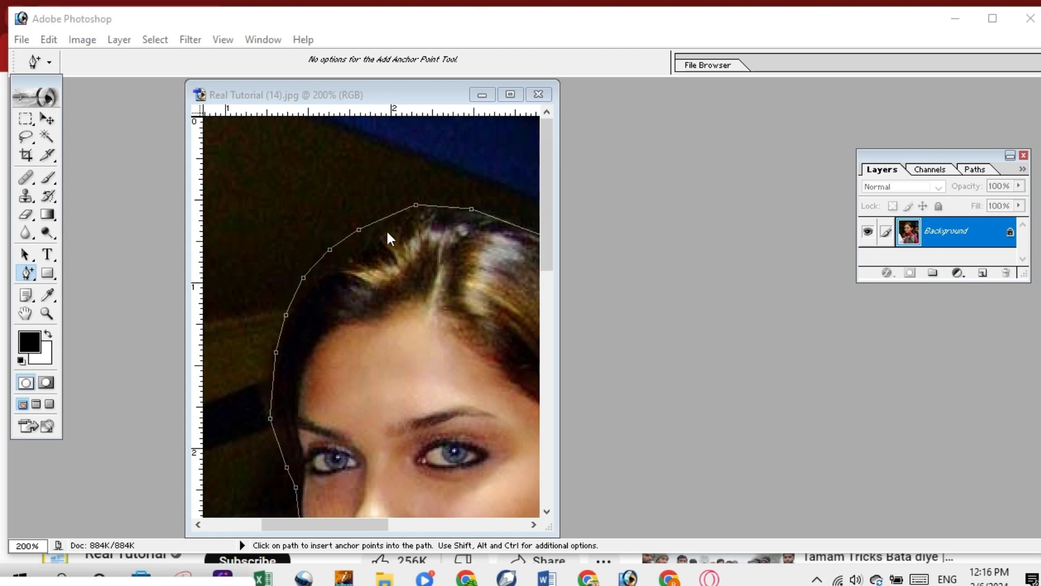
click(388, 102)
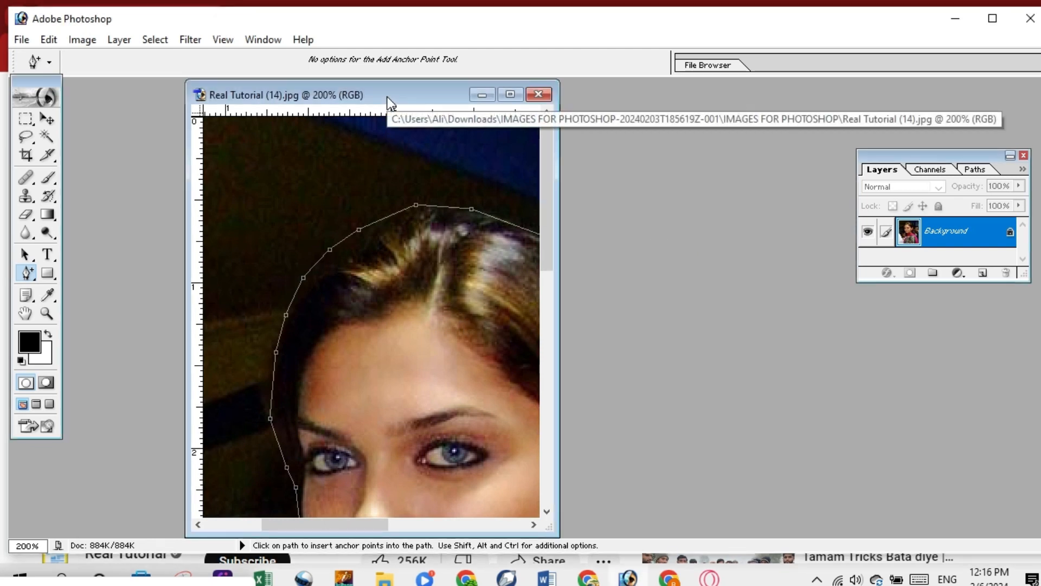
key(ctrl+0)
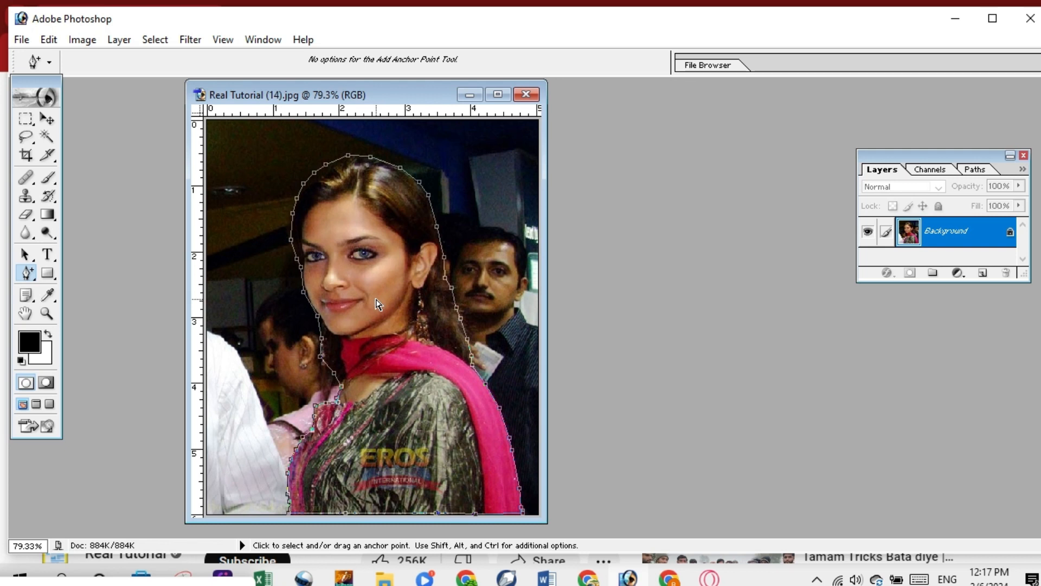
Convert the closed path around the woman to a selection and invert it to select the background
click(128, 583)
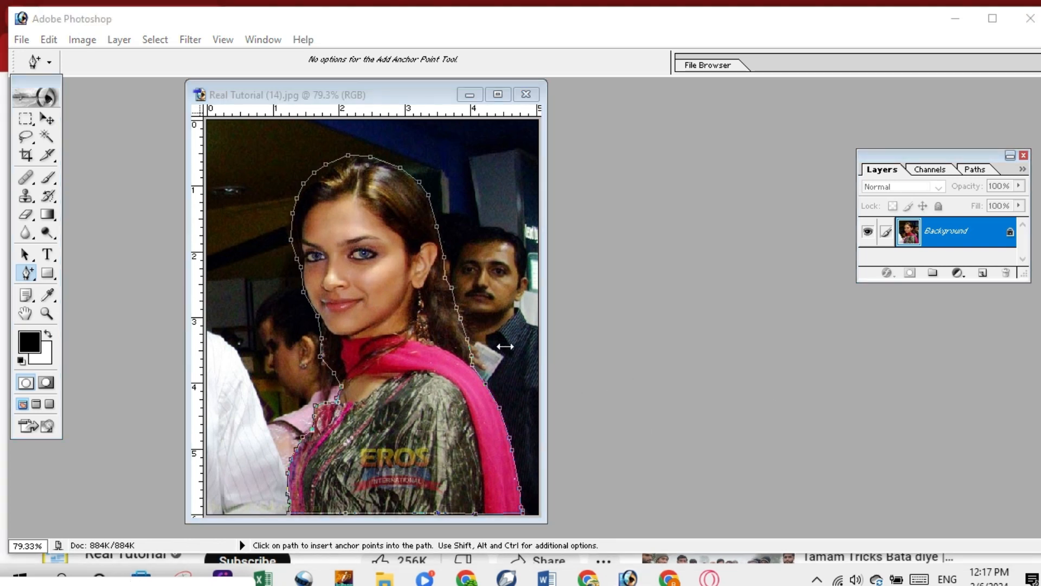
click(411, 95)
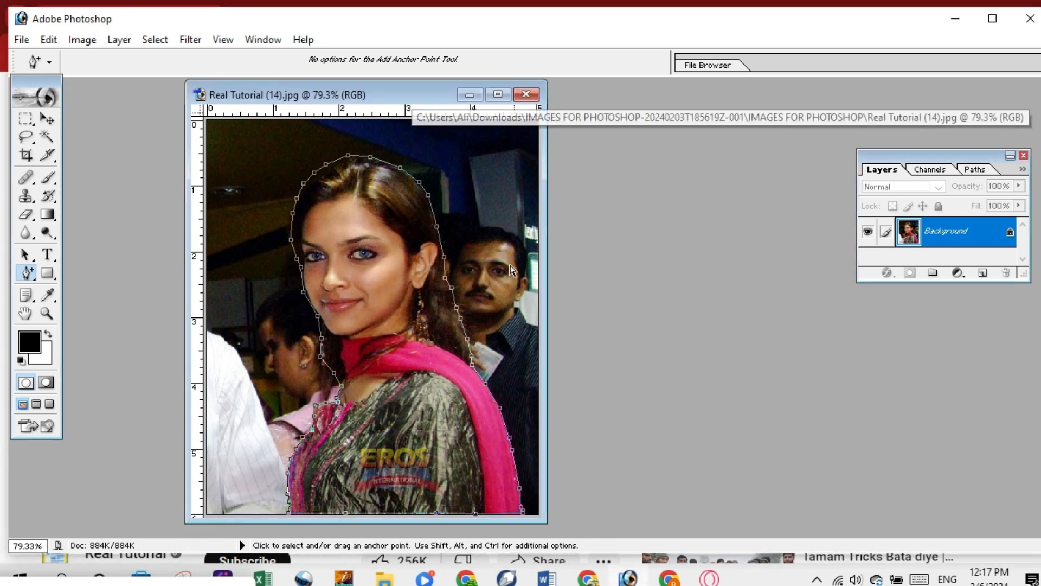
key(ctrl+Return)
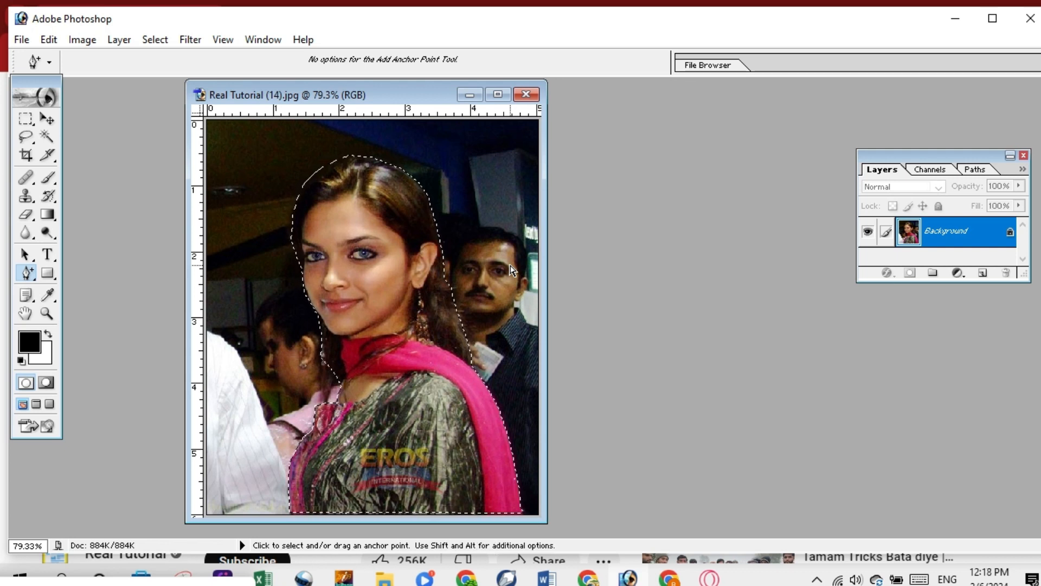
key(ctrl+z)
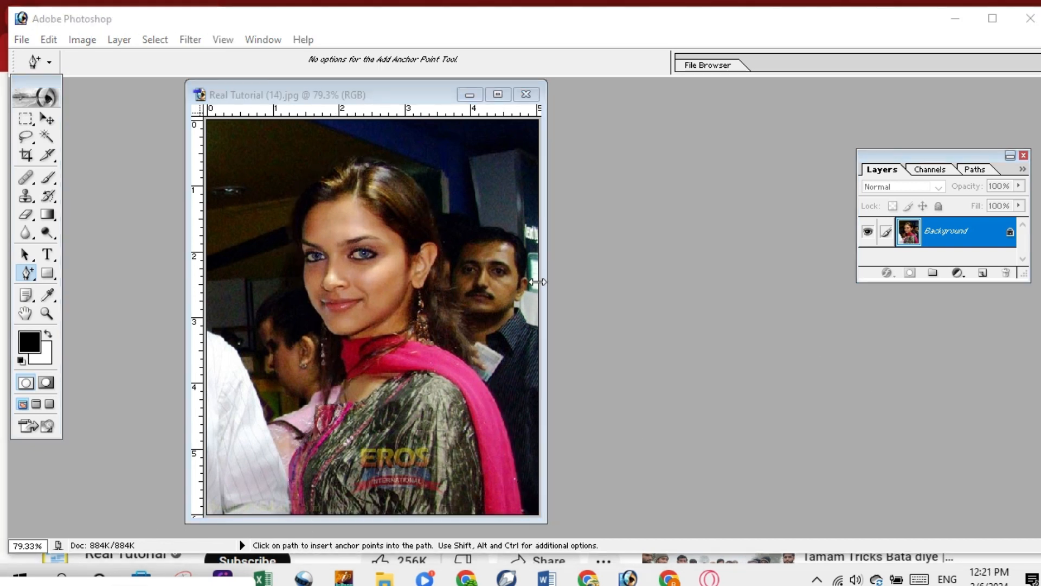
click(315, 96)
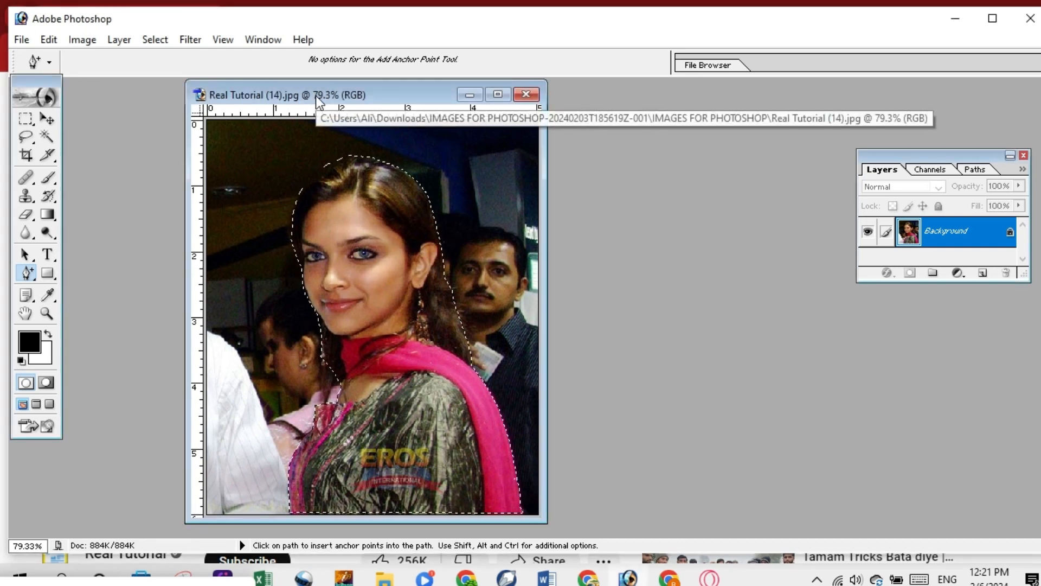
click(158, 43)
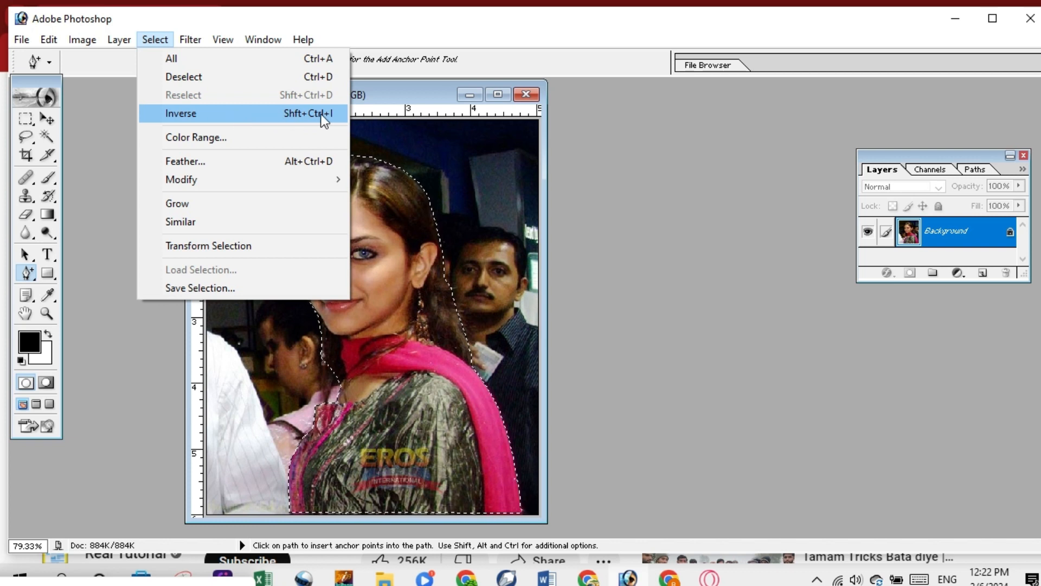
click(245, 116)
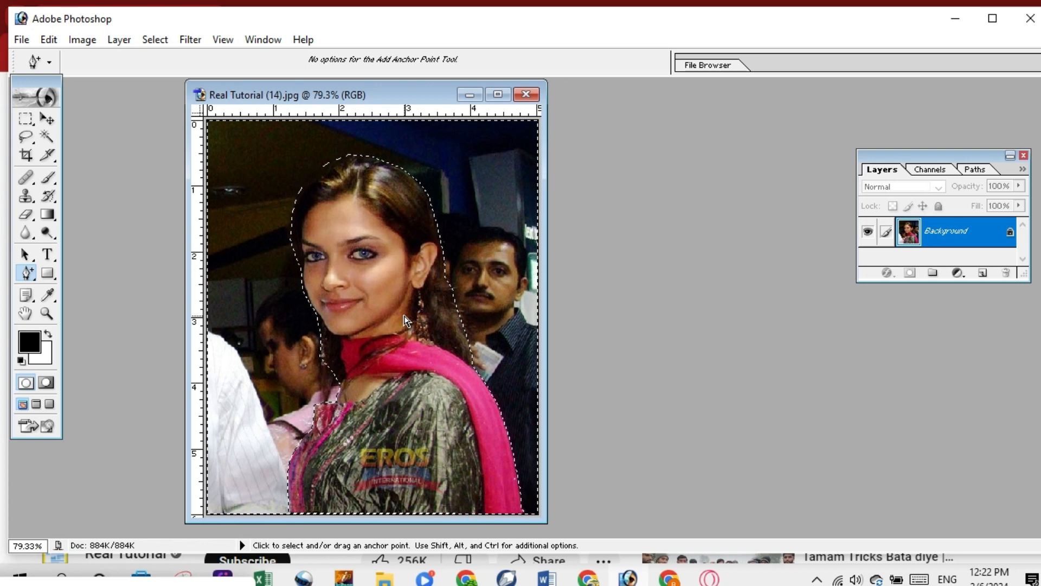
Apply a Gaussian Blur with a radius of about 7 pixels to the selected background
click(196, 44)
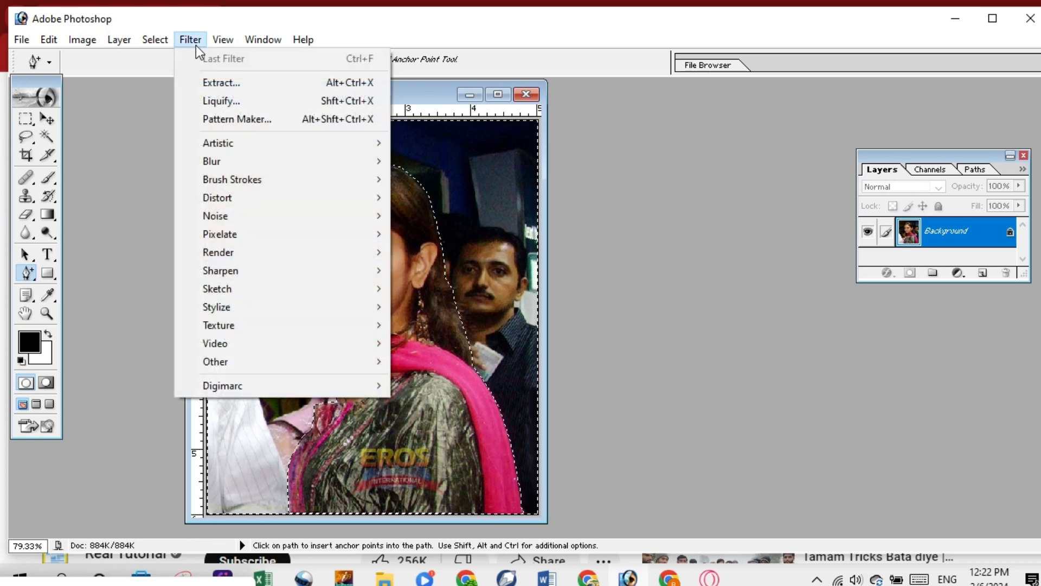
mouse_move(281, 158)
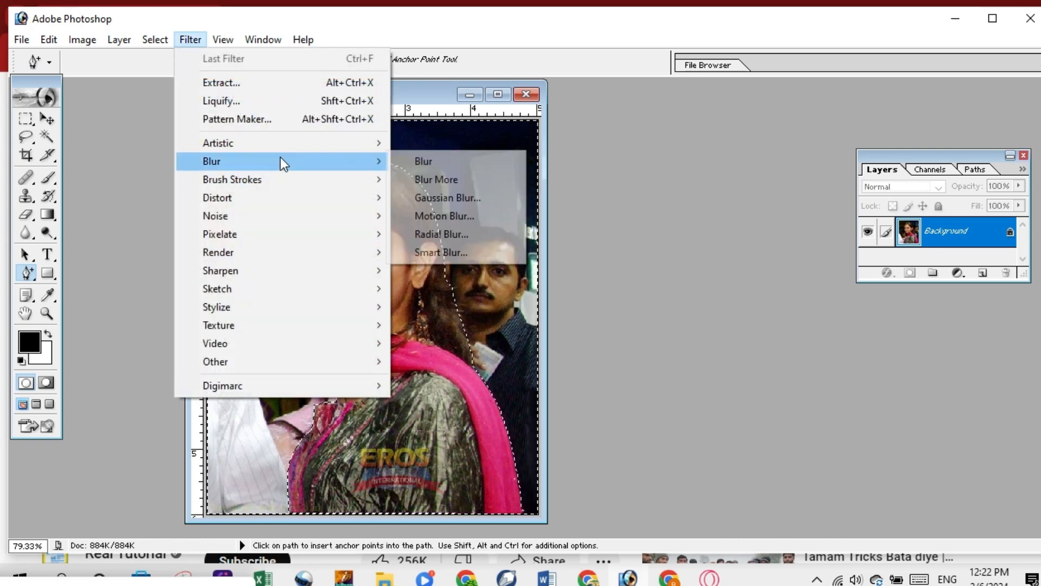
click(465, 202)
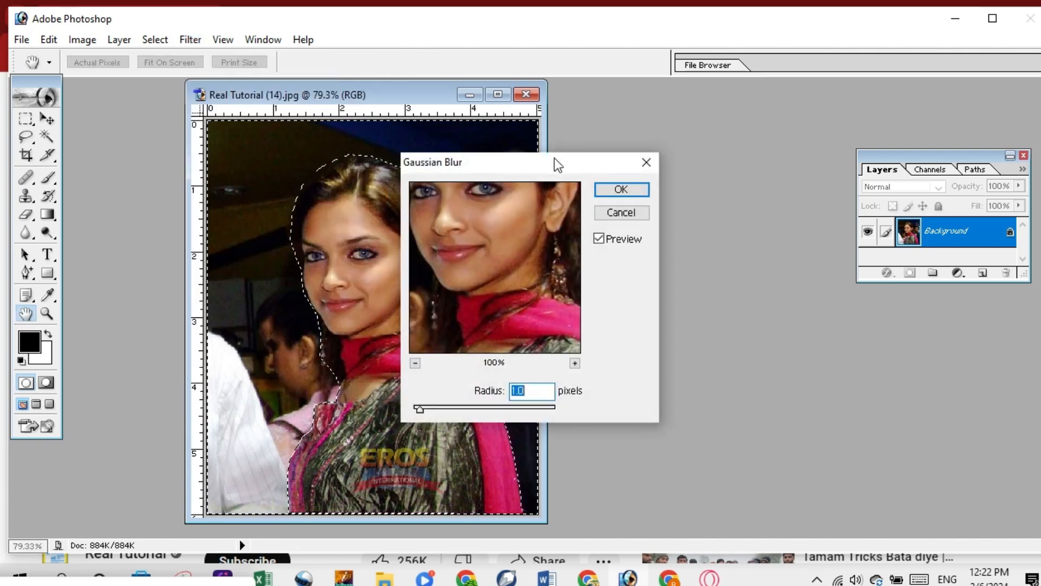
drag(554, 158, 684, 101)
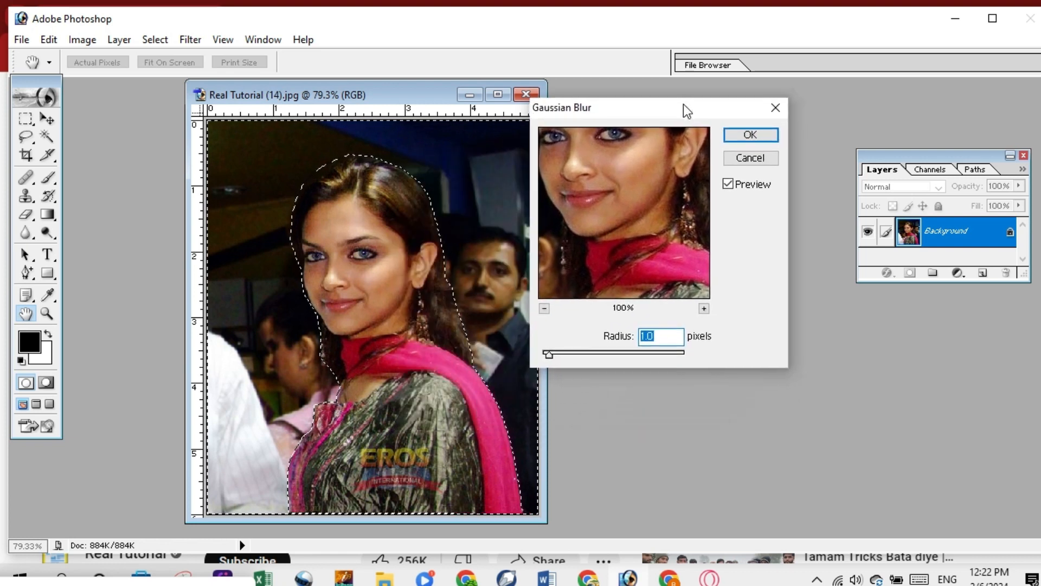
drag(549, 354, 591, 354)
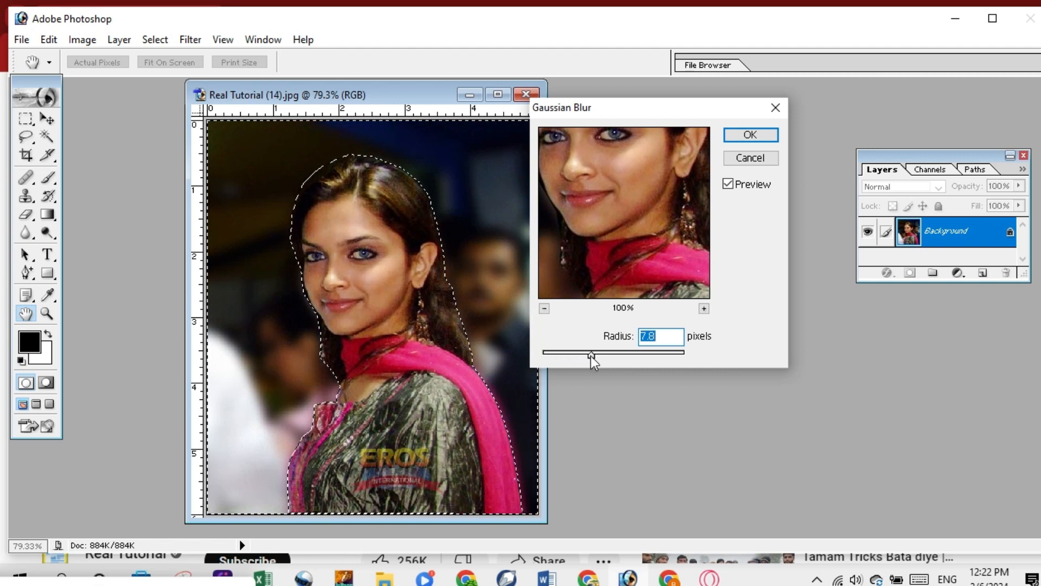
drag(650, 115, 694, 114)
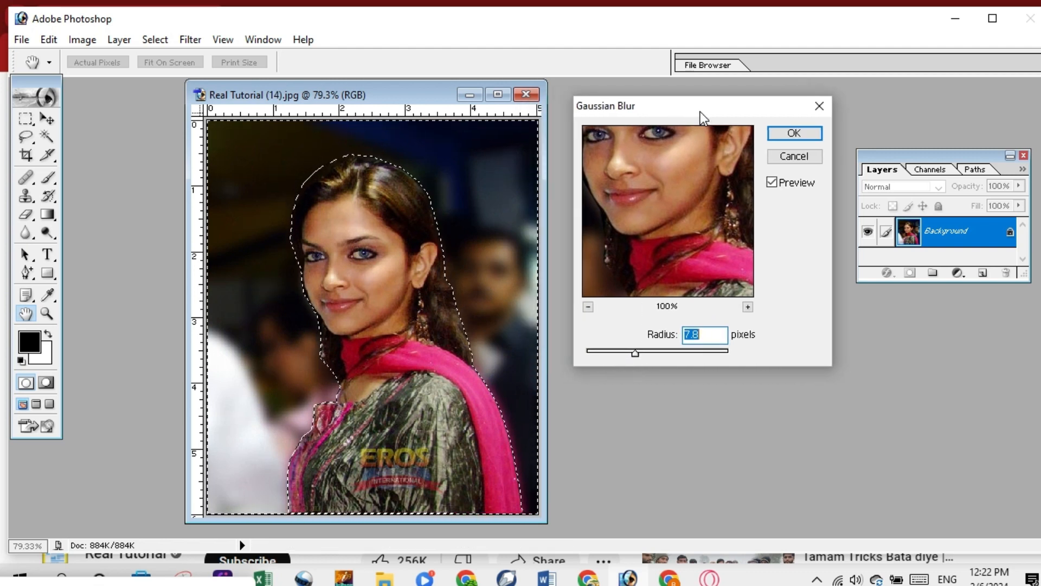
mouse_move(636, 351)
mouse_down()
mouse_move(697, 350)
mouse_move(632, 352)
mouse_up()
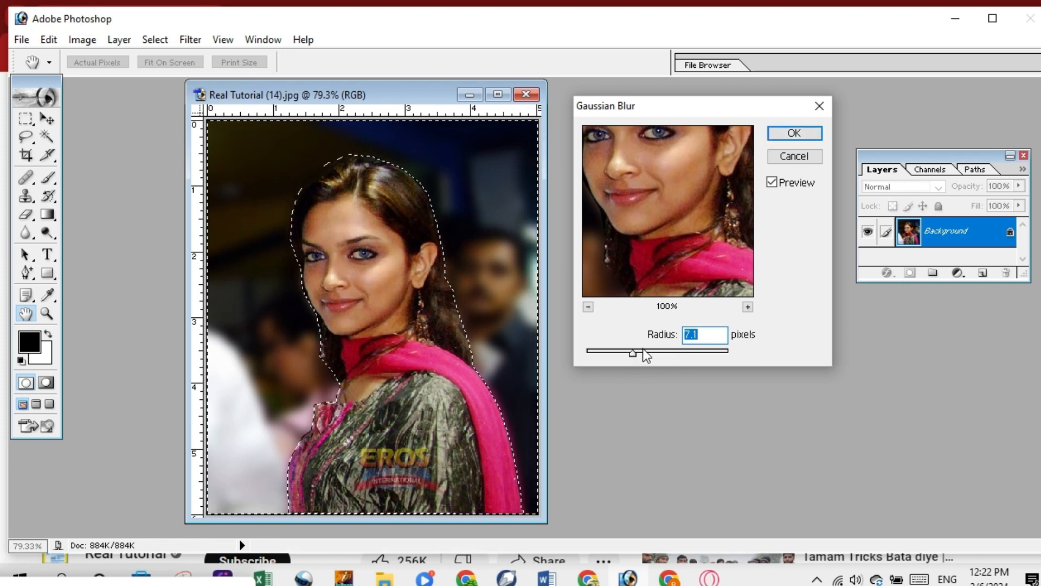
drag(631, 353, 628, 353)
click(781, 137)
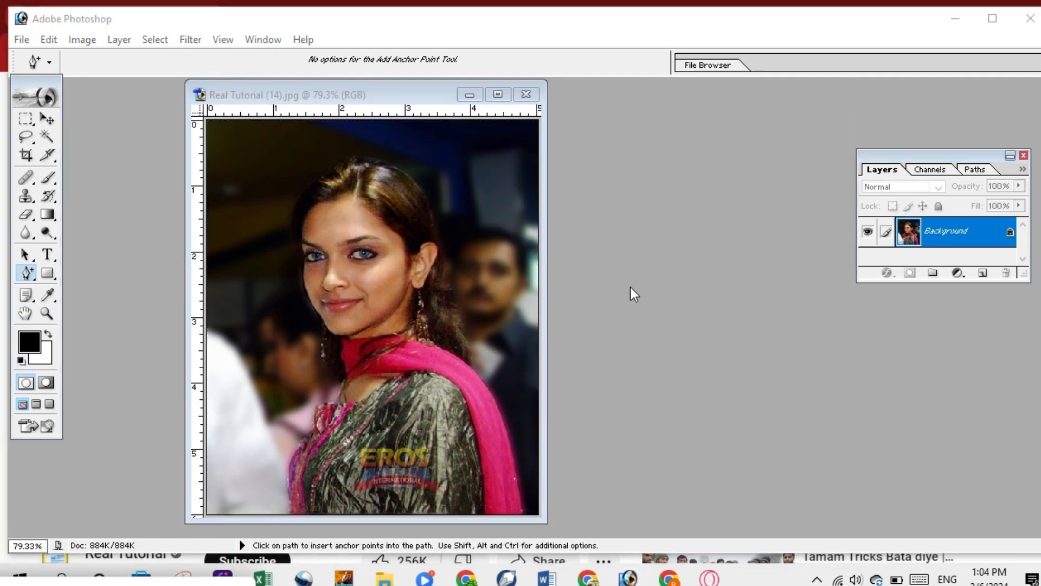
click(334, 96)
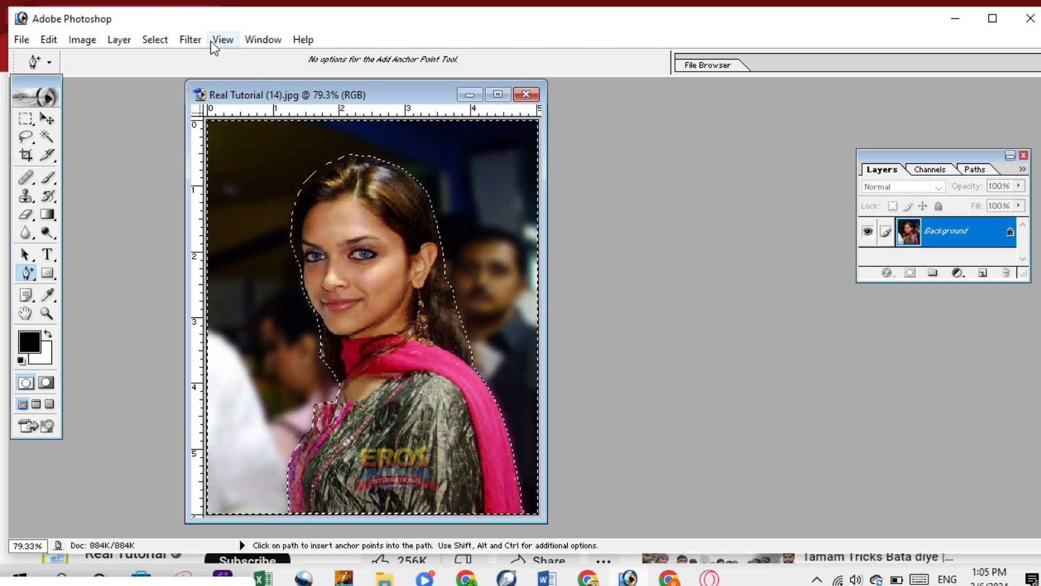
click(188, 43)
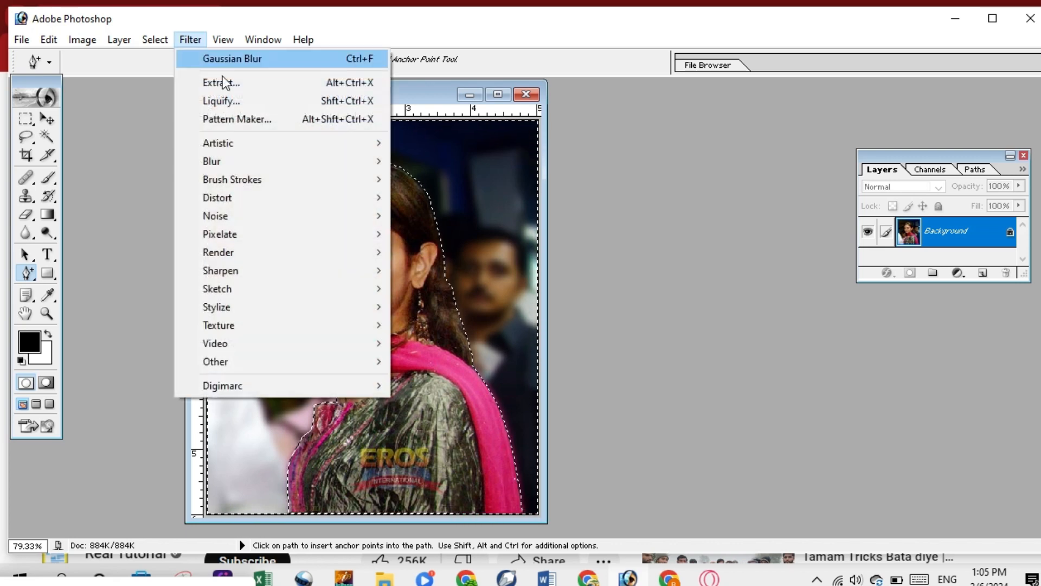
mouse_move(239, 165)
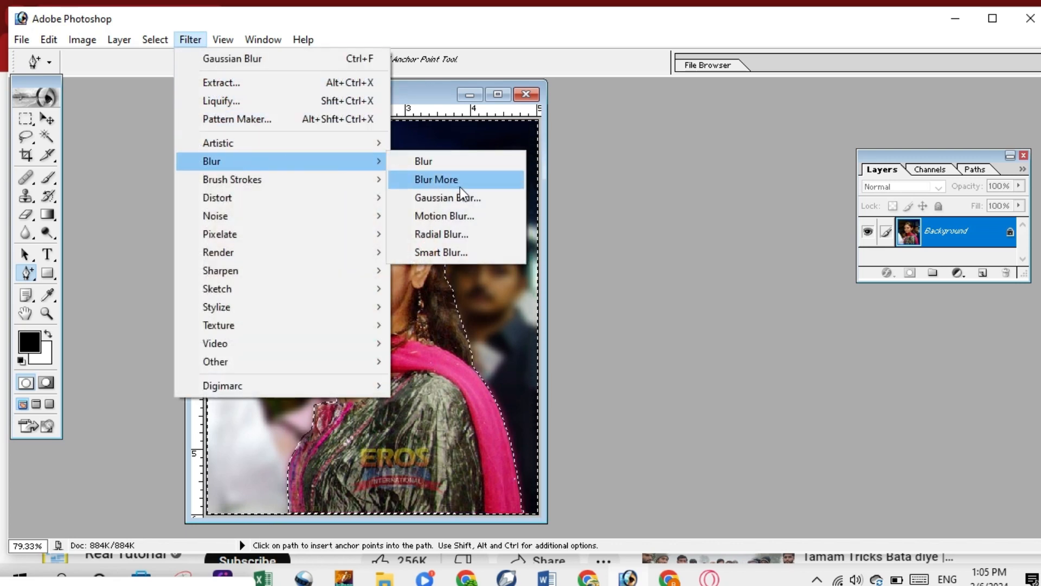
click(455, 215)
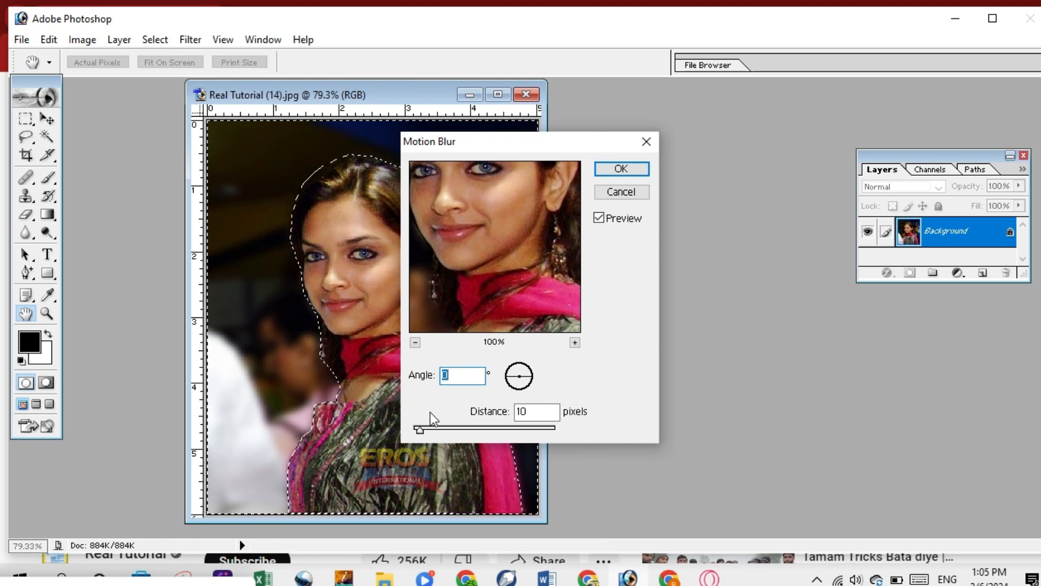
click(646, 142)
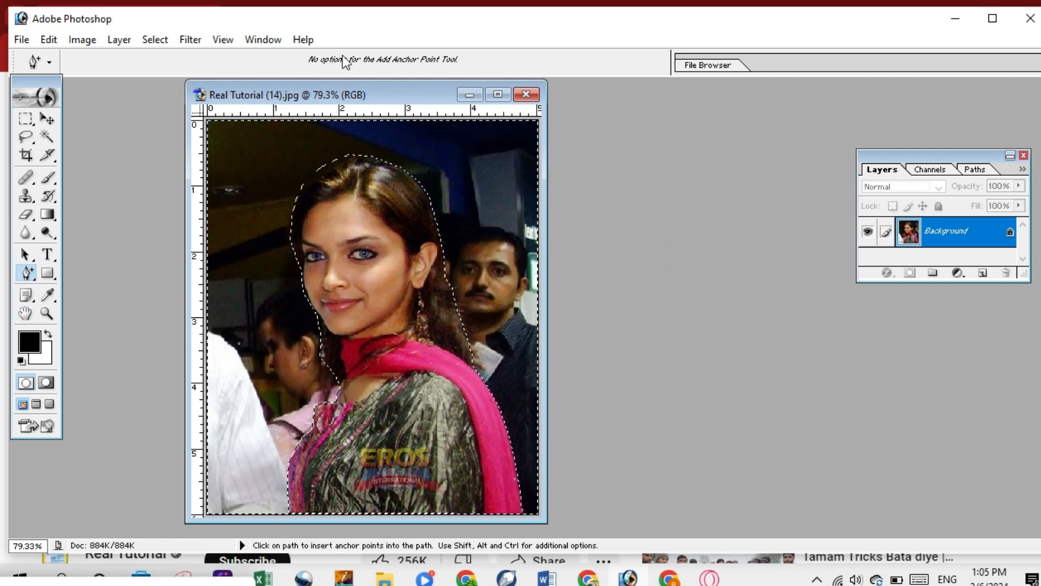
Try a Motion Blur with a 0° angle and 57 pixel distance on the selected background, and undo it
click(191, 40)
mouse_move(223, 39)
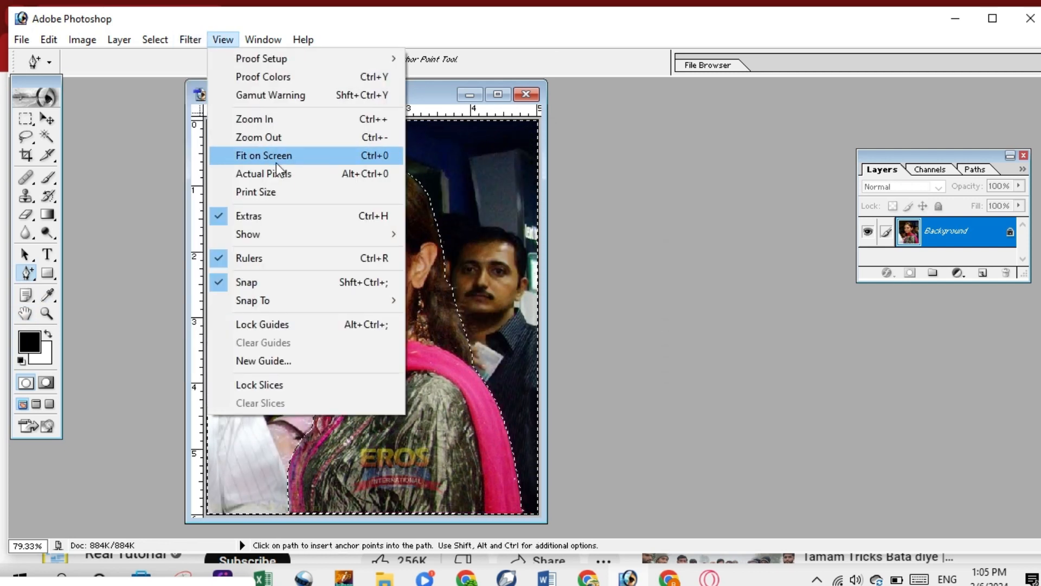
mouse_move(189, 39)
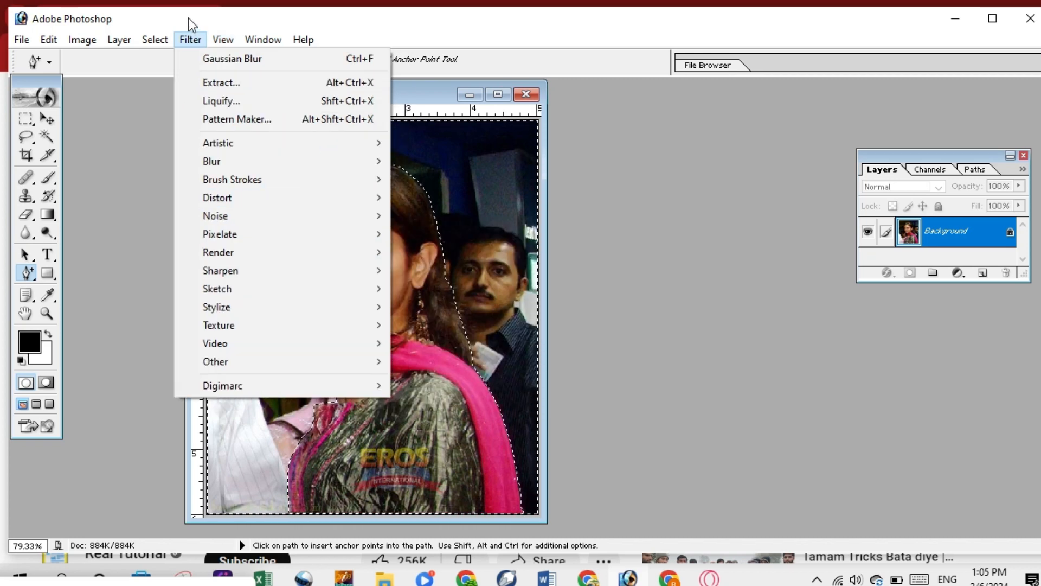
mouse_move(232, 162)
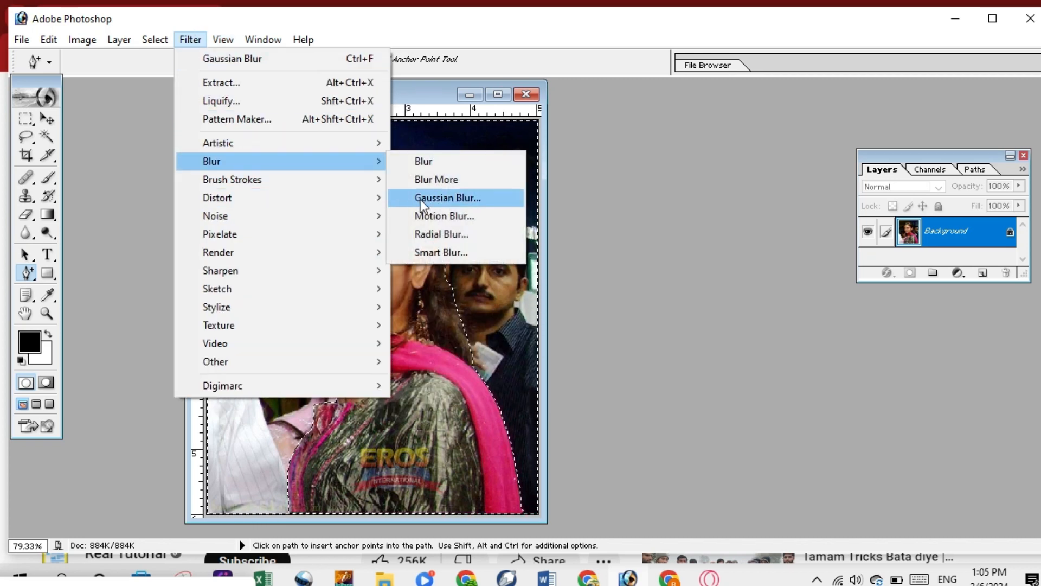
click(451, 215)
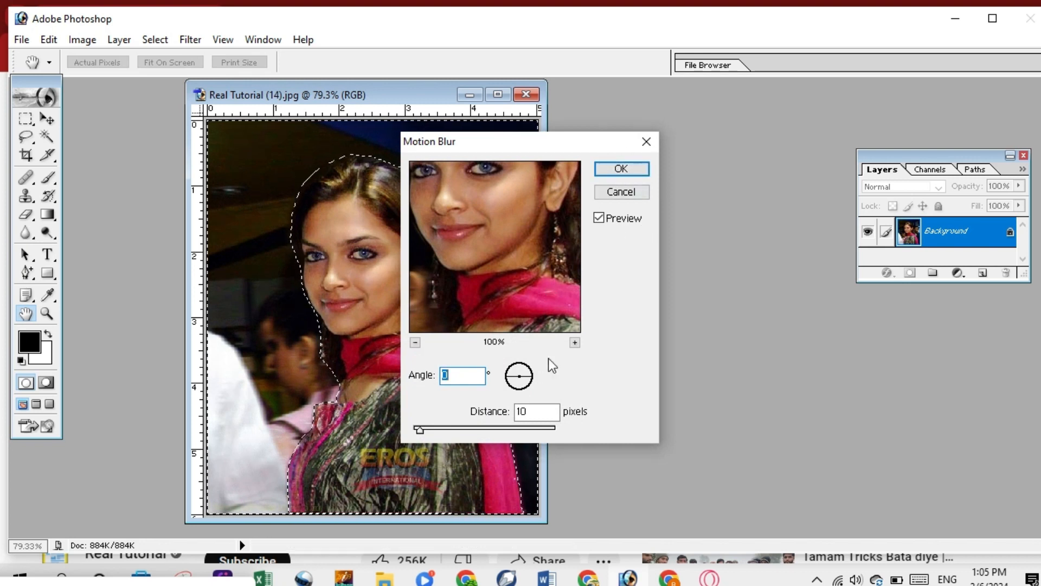
drag(555, 142, 635, 106)
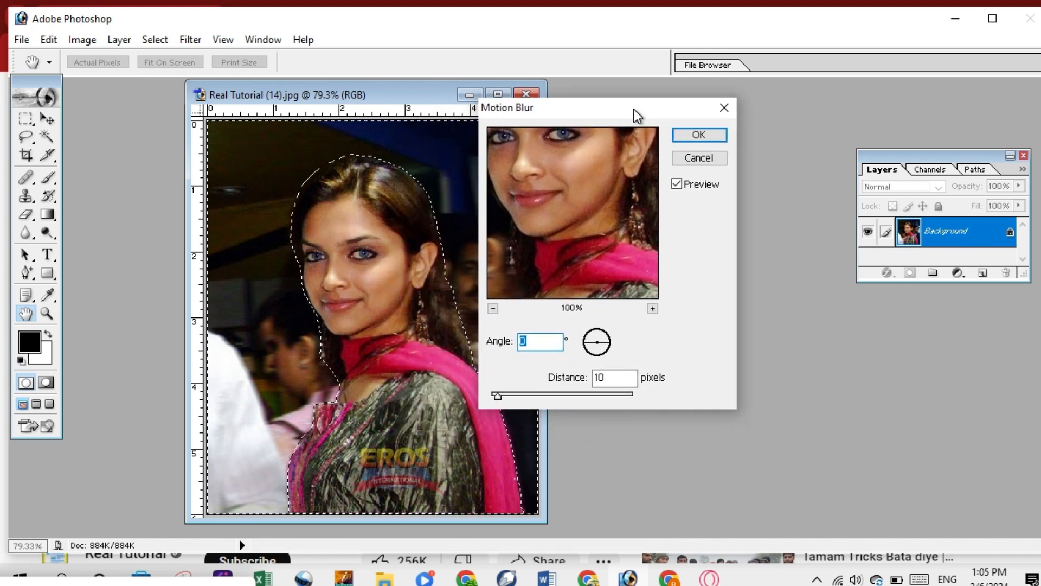
drag(500, 395, 537, 395)
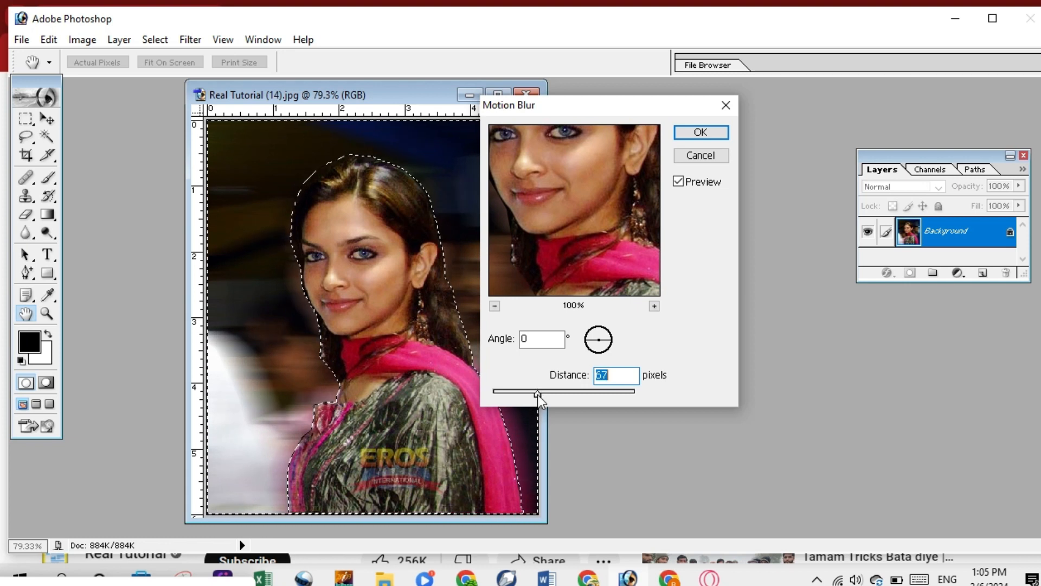
click(696, 130)
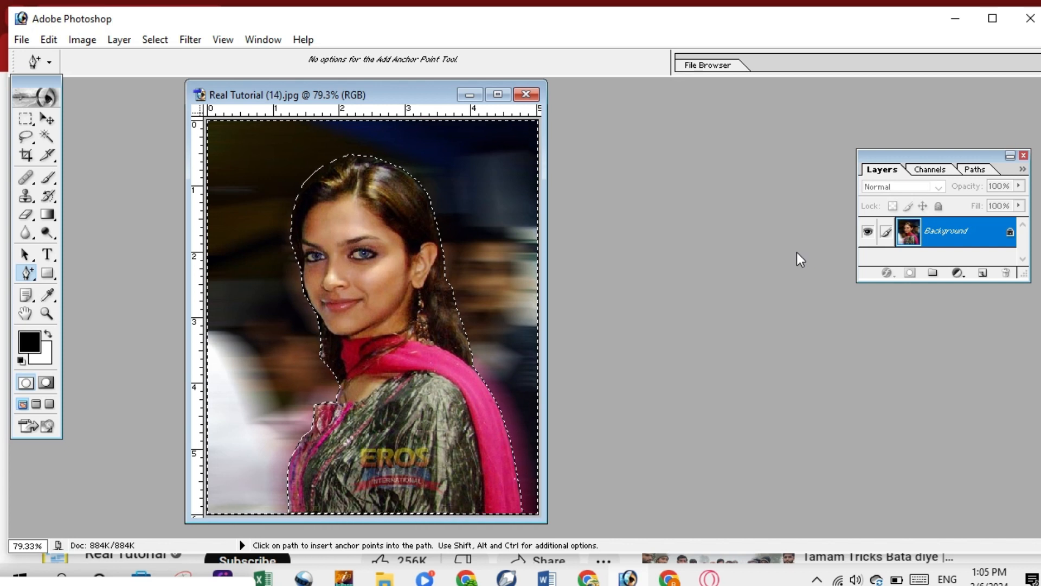
key(z)
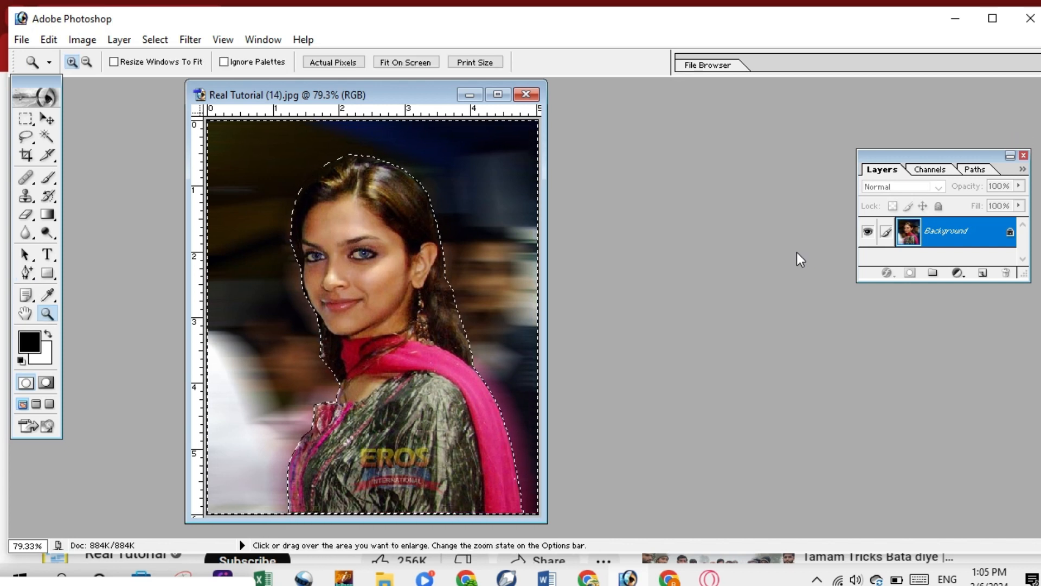
key(ctrl+z)
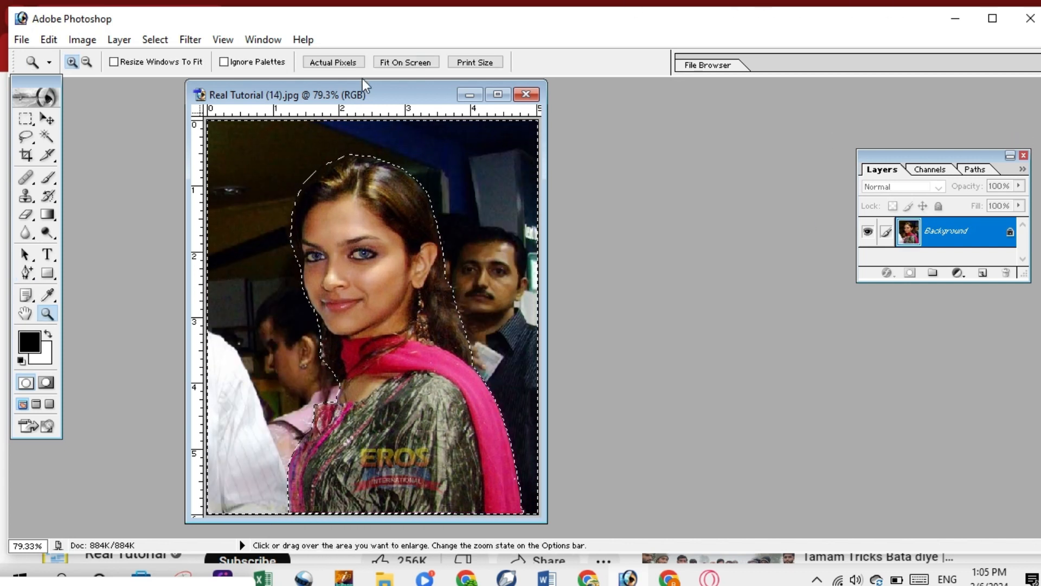
Apply a Radial Blur to the selected background with amount 29, the Spin method and Good quality
click(192, 39)
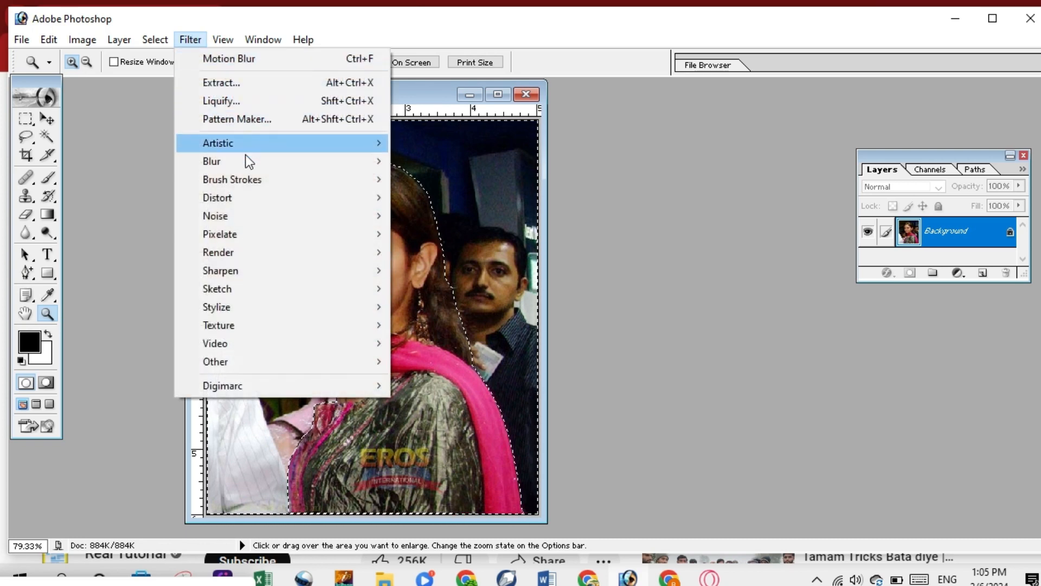
mouse_move(245, 161)
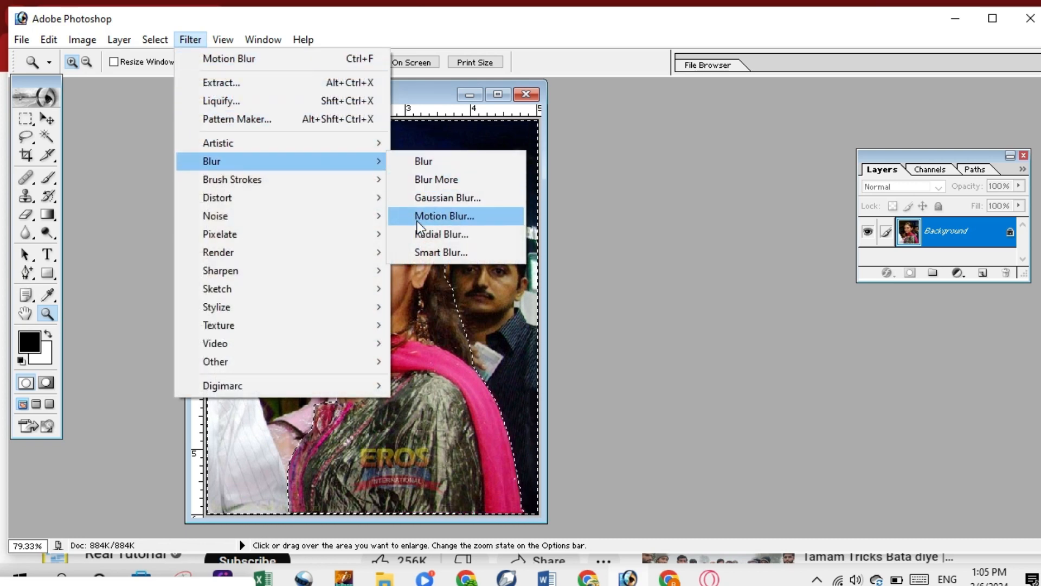
click(464, 236)
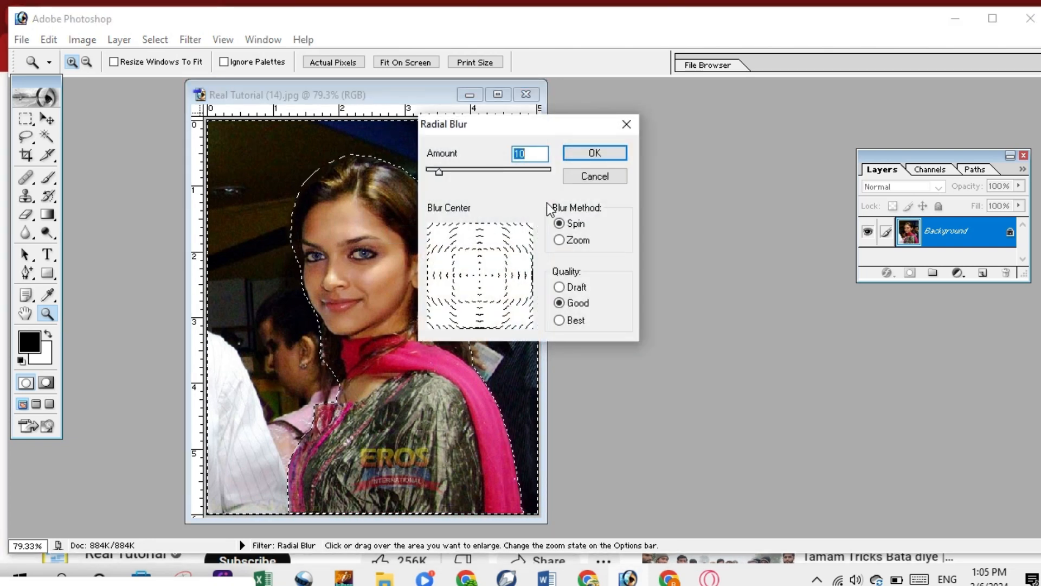
drag(438, 170, 463, 175)
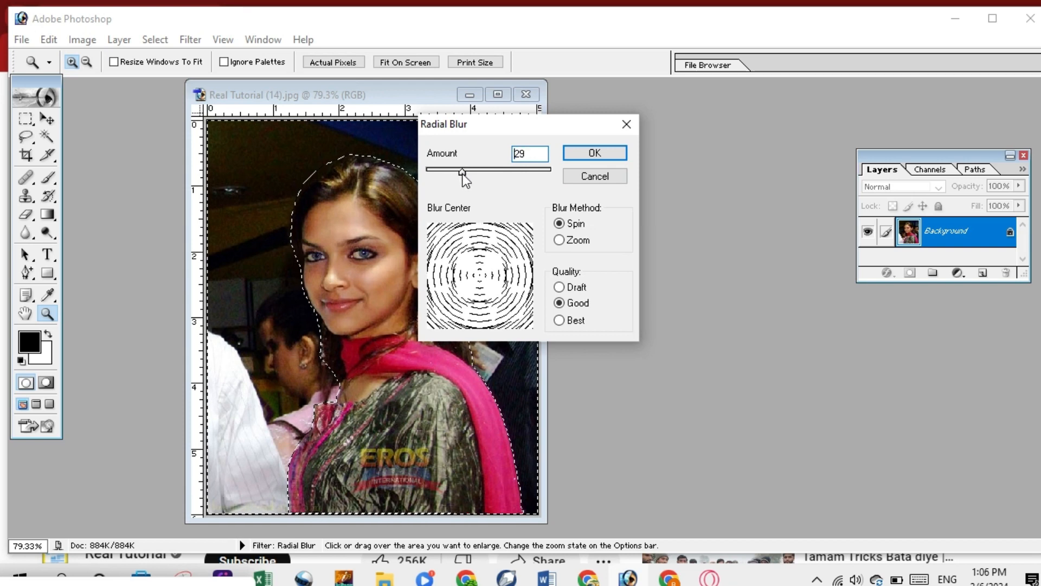
click(608, 152)
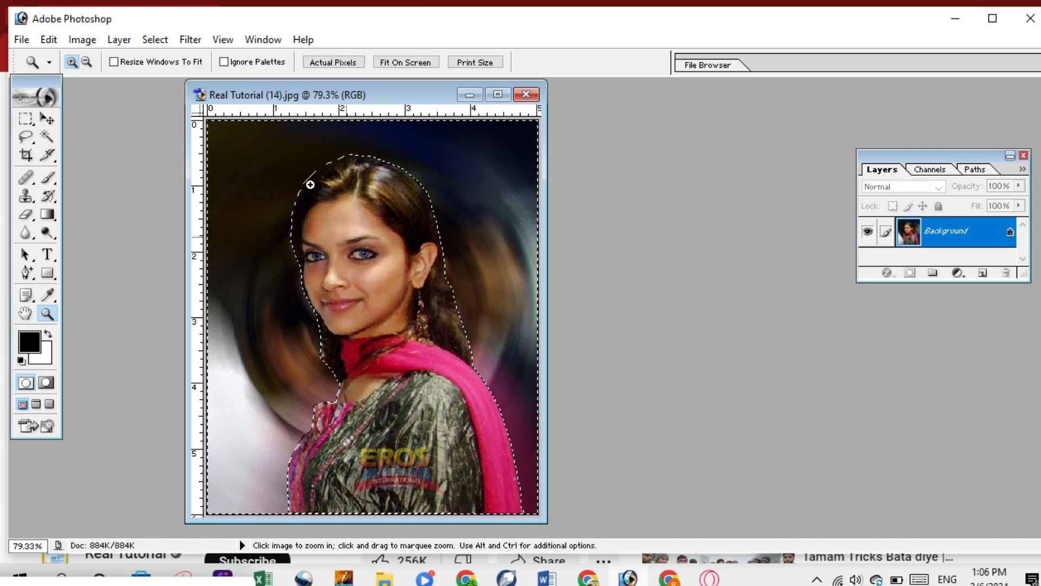
click(190, 40)
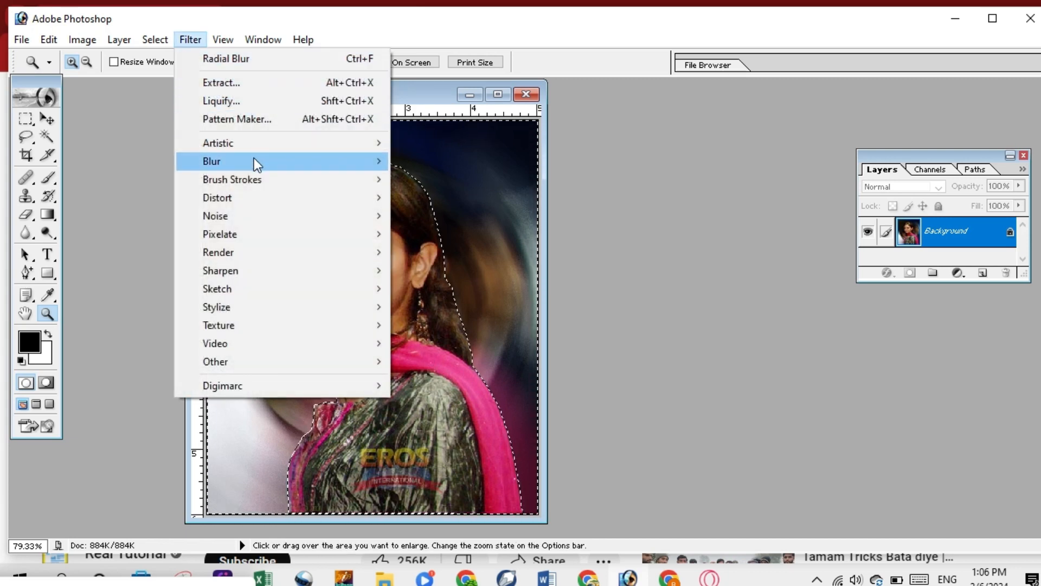
mouse_move(261, 158)
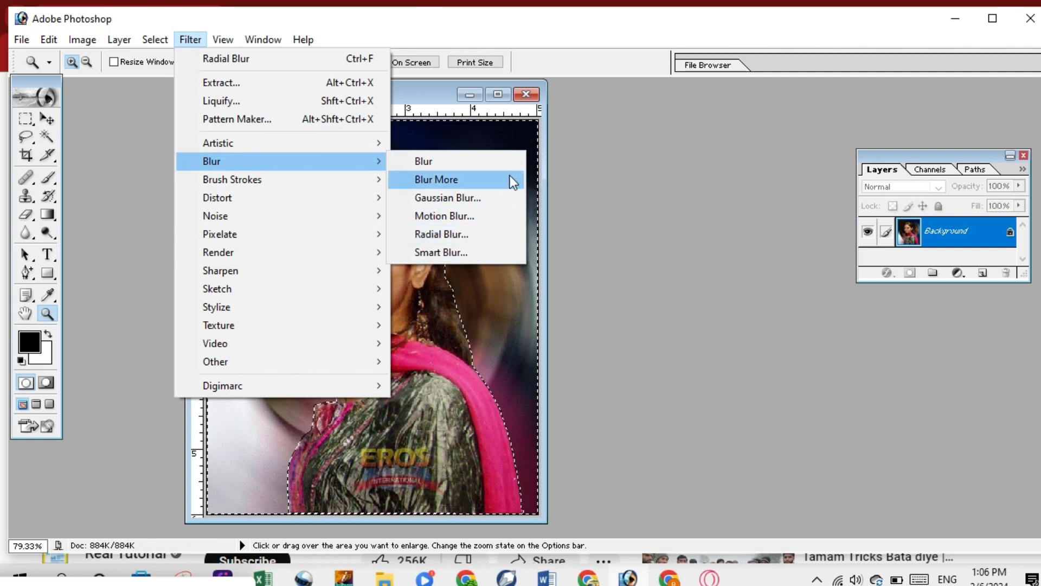
click(584, 147)
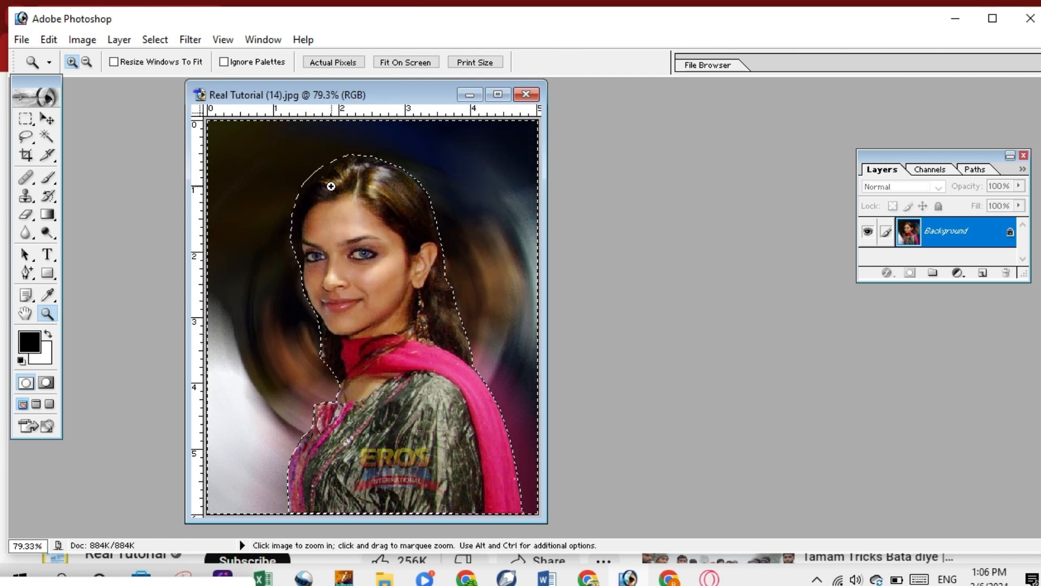
click(156, 40)
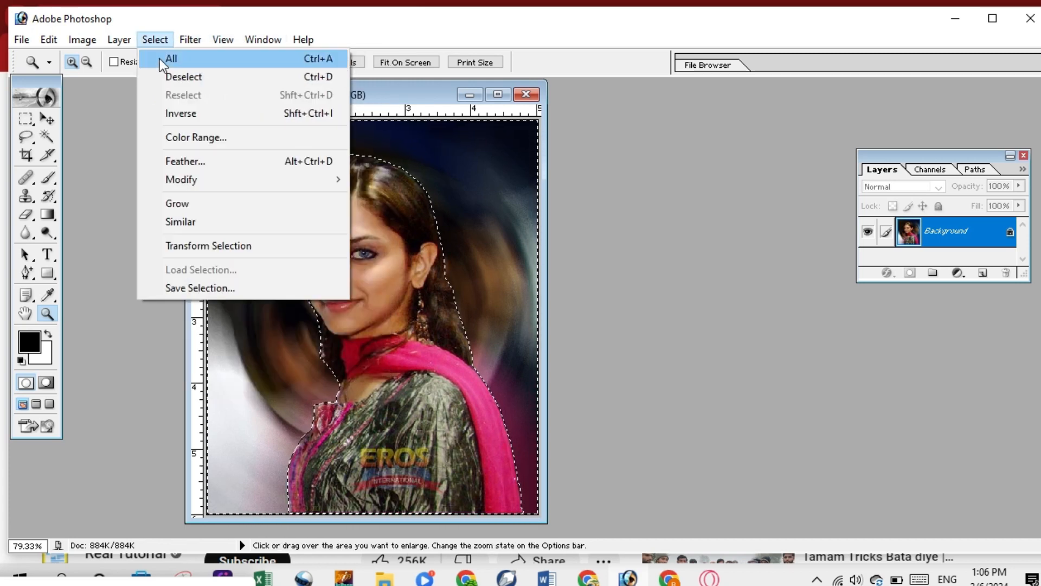
click(494, 164)
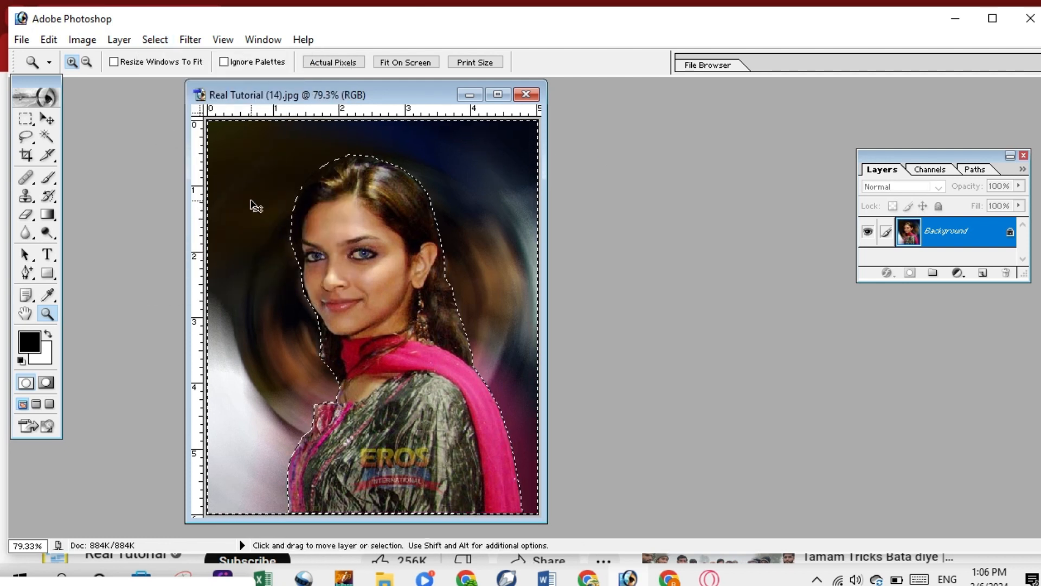
click(277, 172)
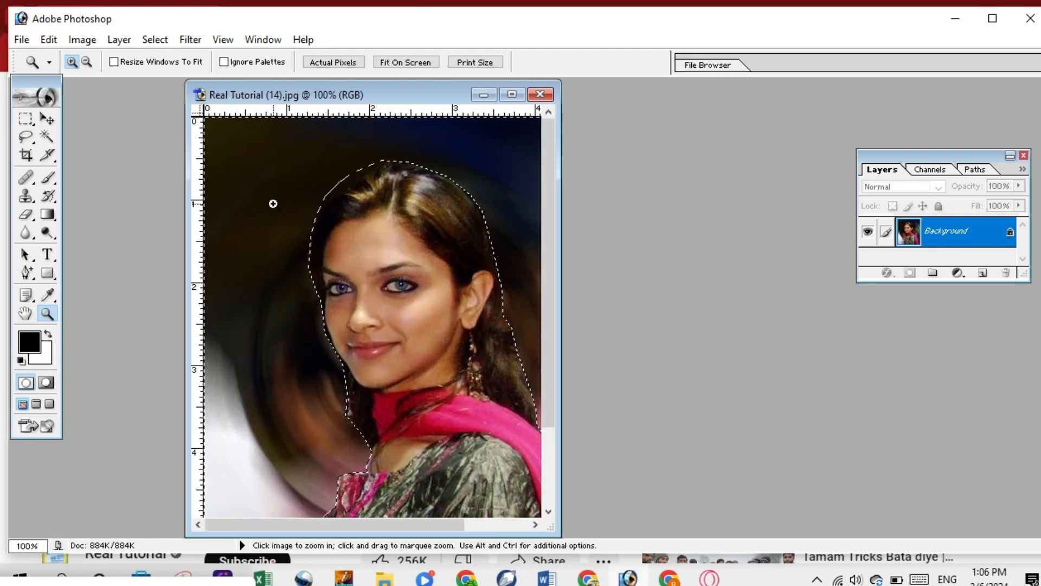
key(ctrl+minus)
key(ctrl+minus)
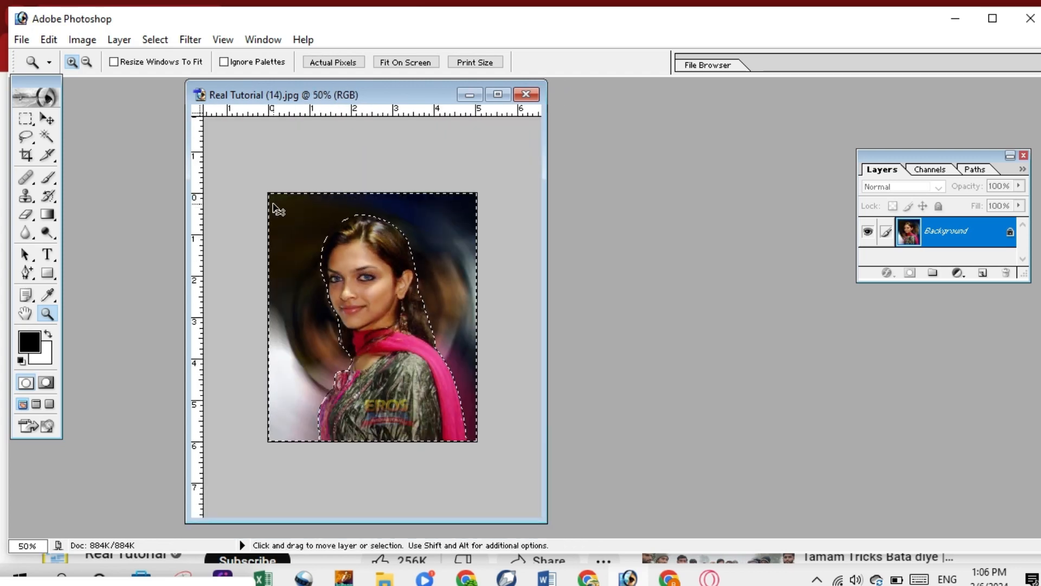
drag(272, 205, 477, 442)
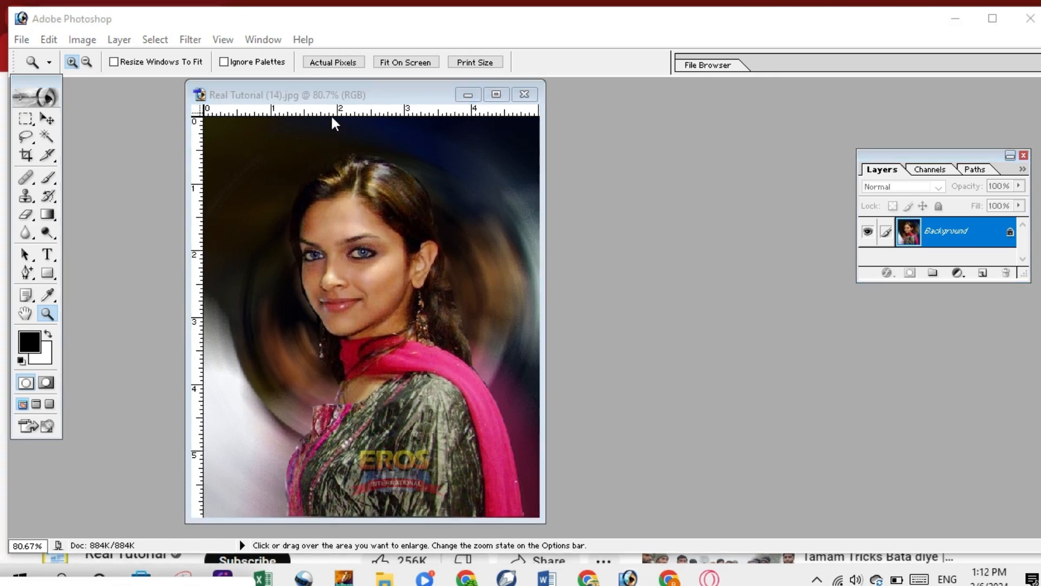
Invert the background selection so that the woman is selected
click(339, 102)
click(190, 39)
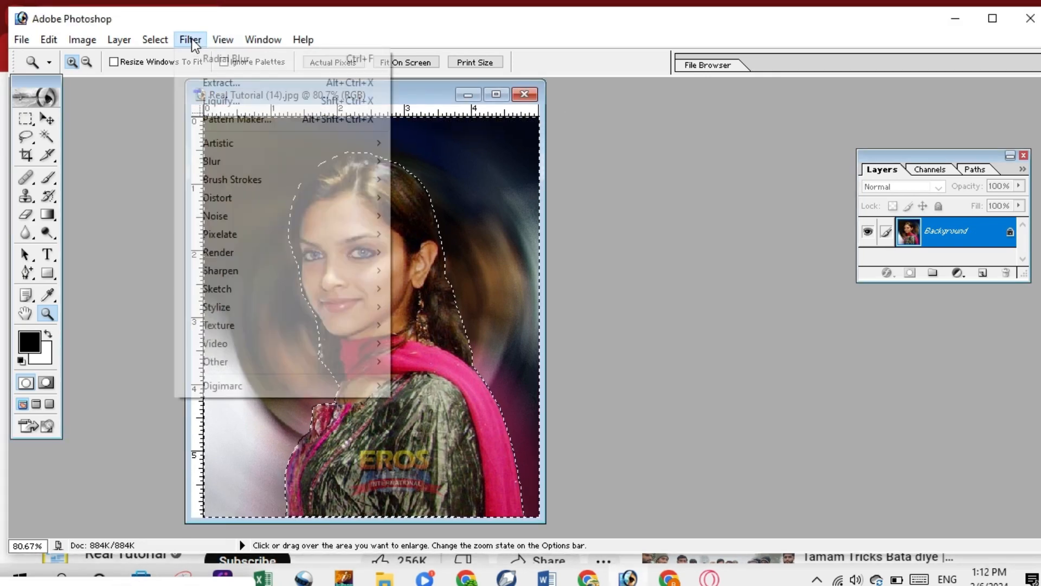
mouse_move(161, 40)
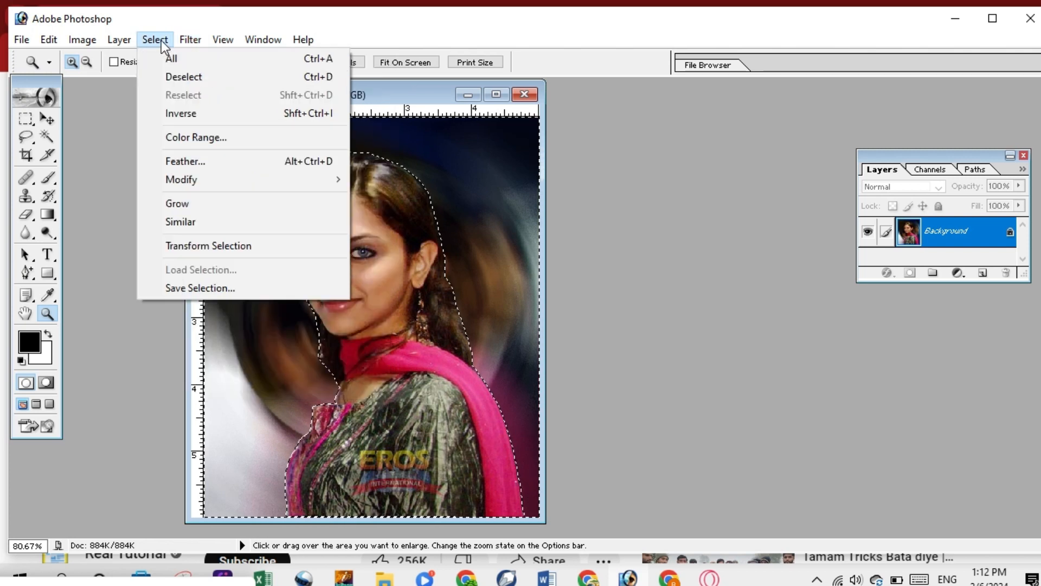
click(194, 113)
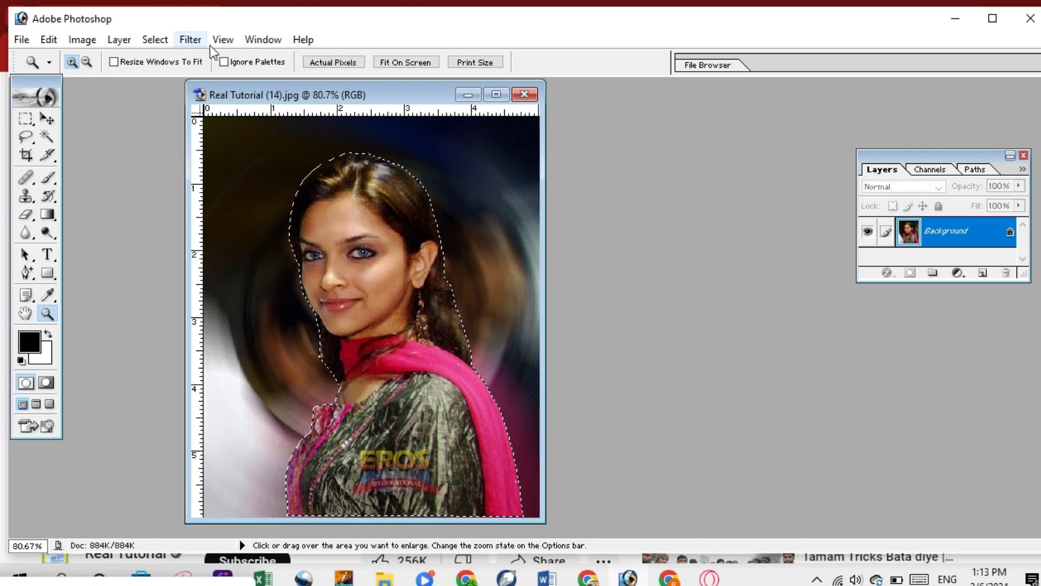
Apply a Smart Blur with radius 17.7, threshold 33.2, Low quality and Normal mode to the selected woman
click(194, 44)
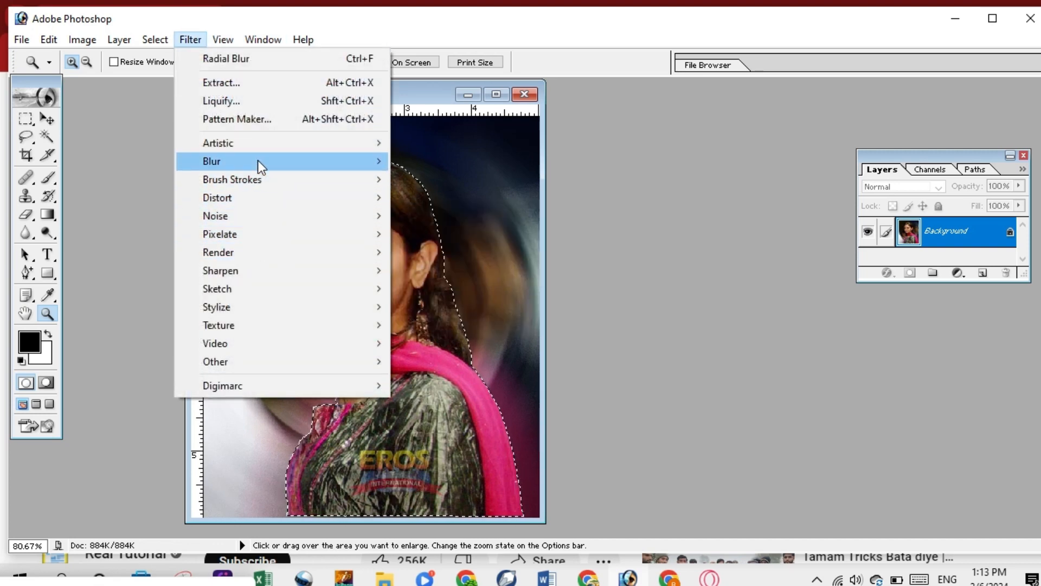
mouse_move(262, 160)
click(434, 250)
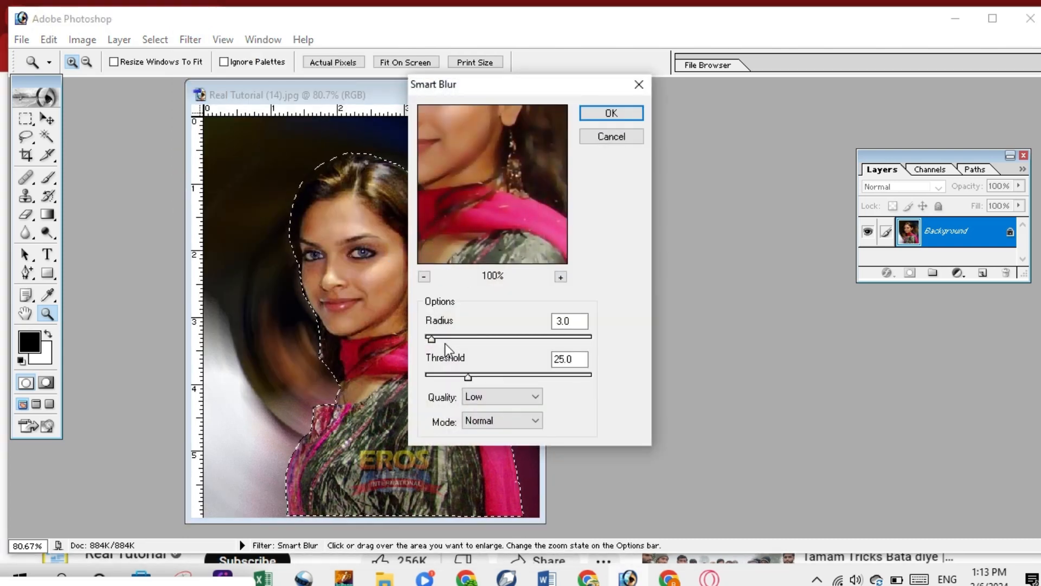
drag(429, 339, 455, 340)
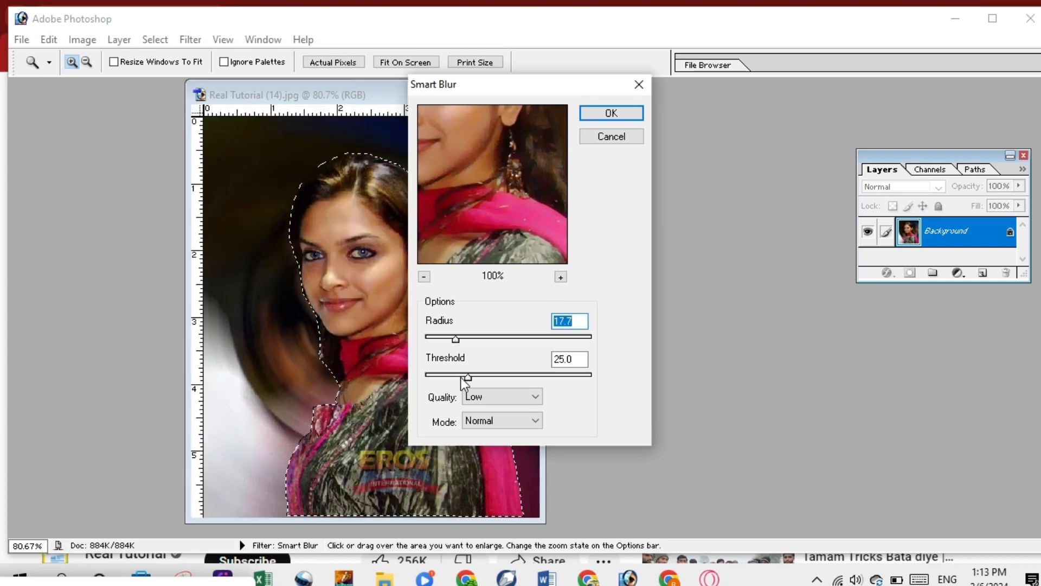
drag(467, 377, 482, 377)
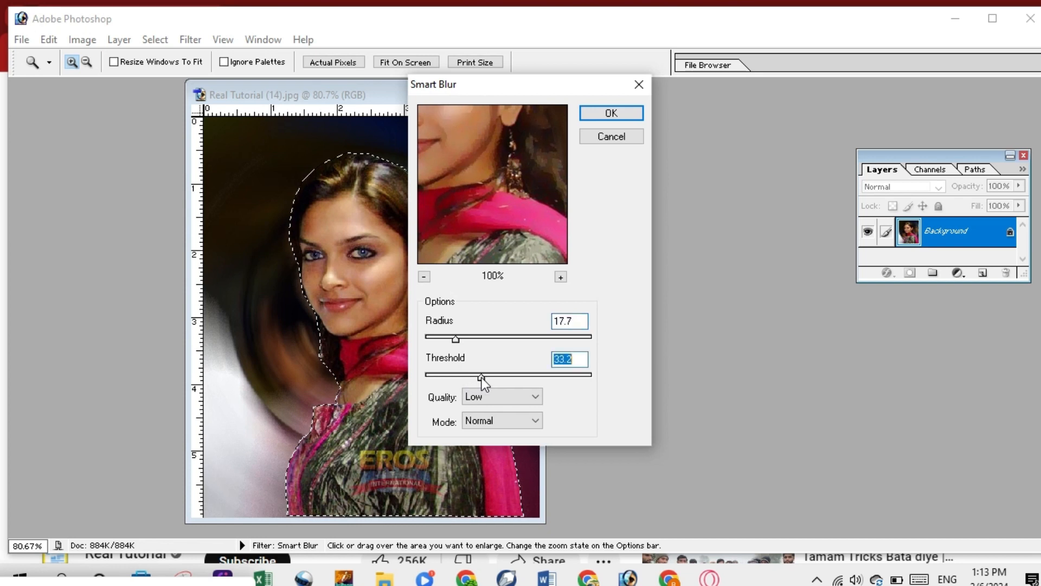
click(611, 113)
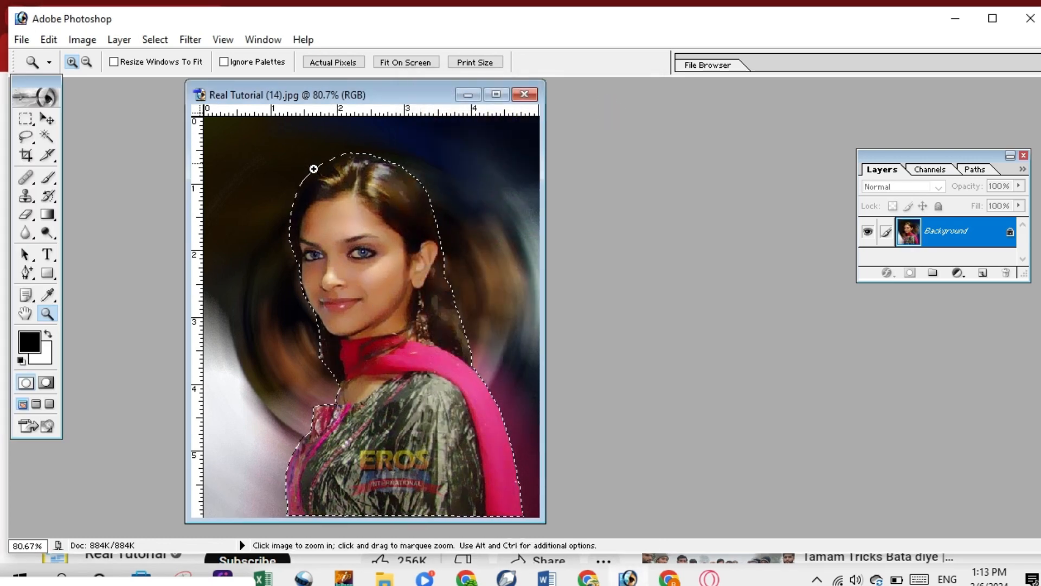
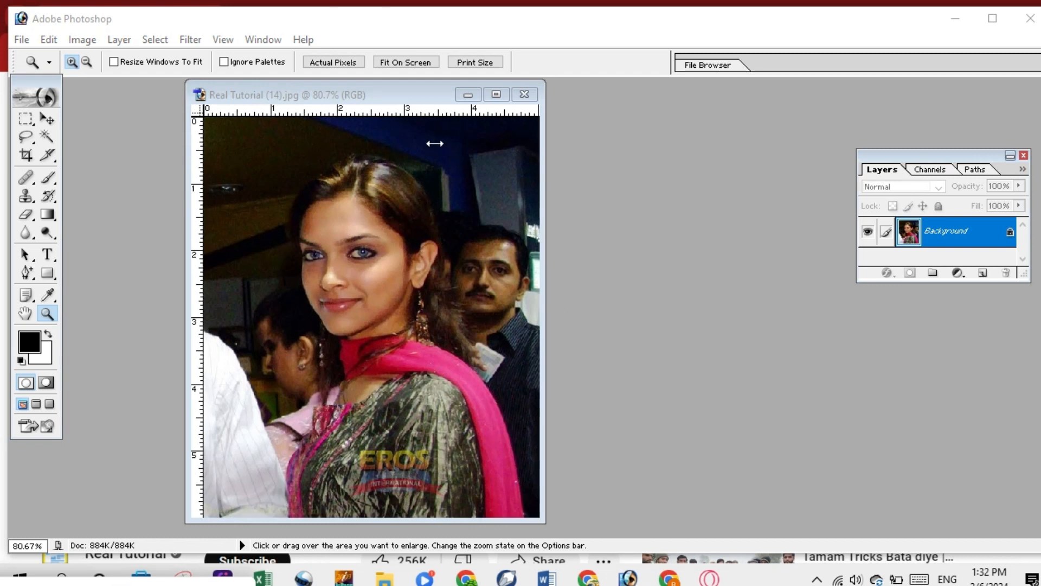
Fill the selected background with a linear blue-yellow-blue gradient, running vertically over a short distance near the woman's face
click(395, 100)
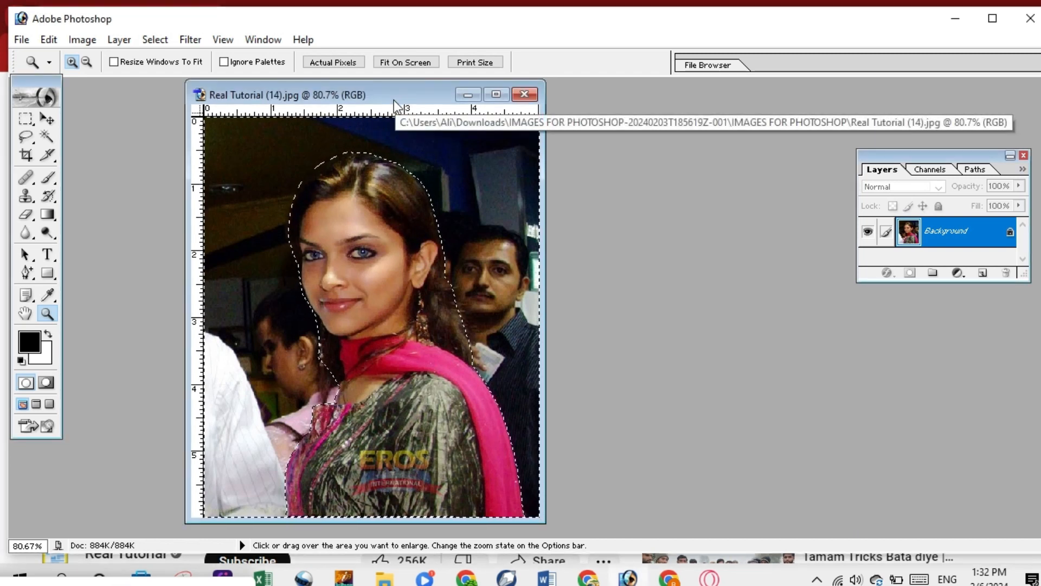
click(49, 217)
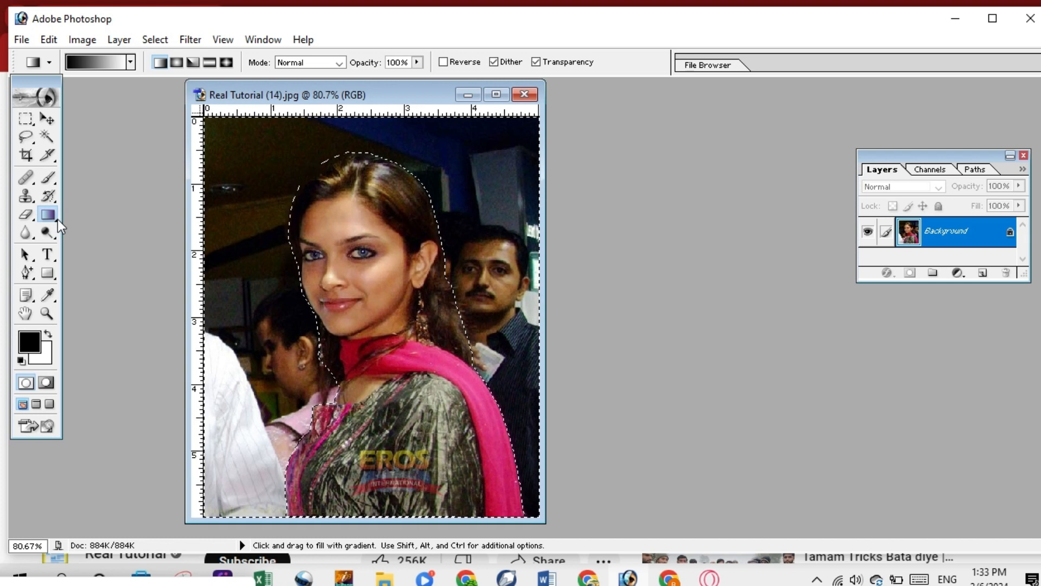
right_click(58, 219)
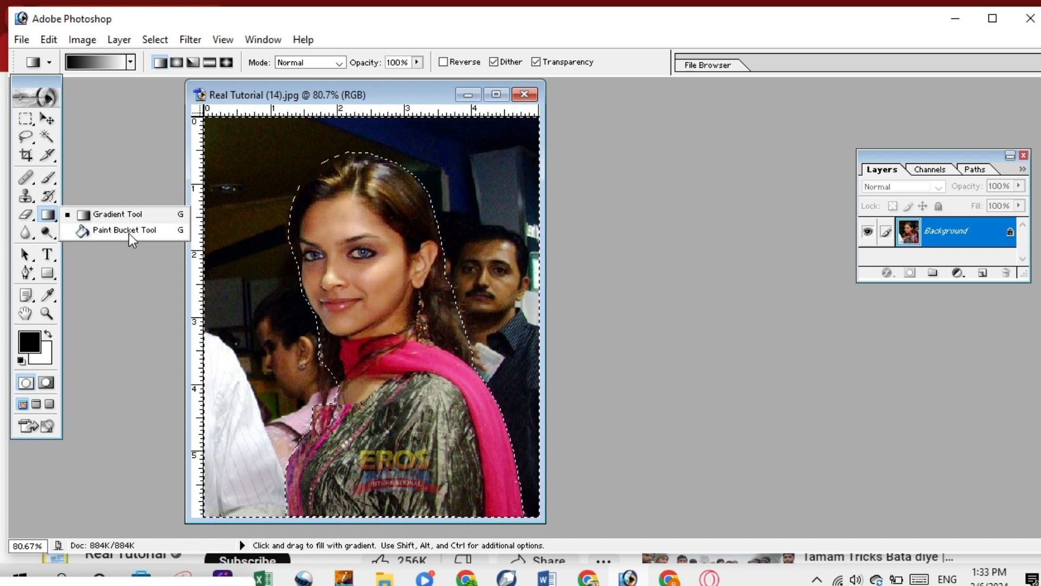
click(117, 217)
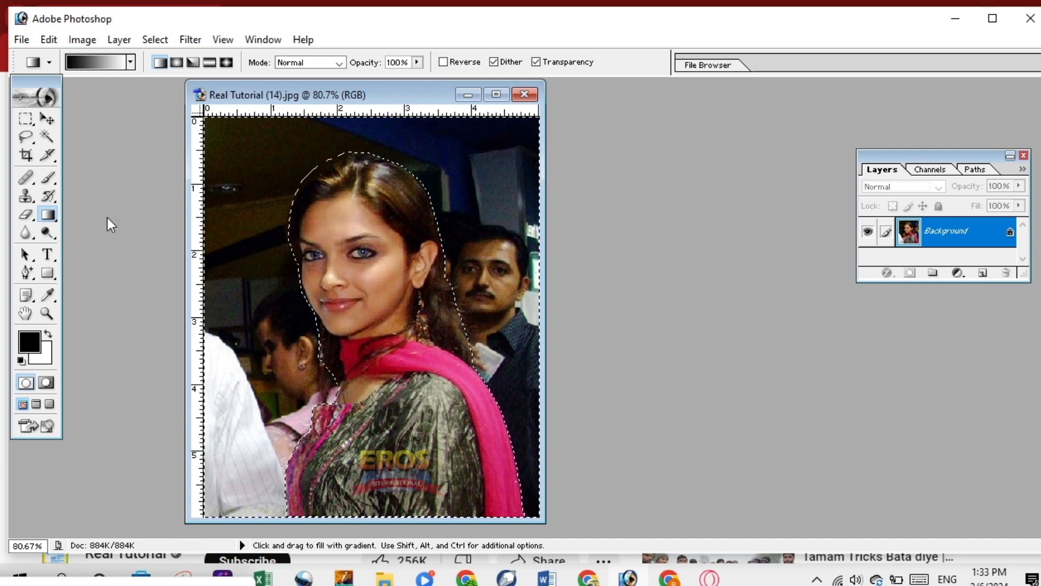
click(130, 64)
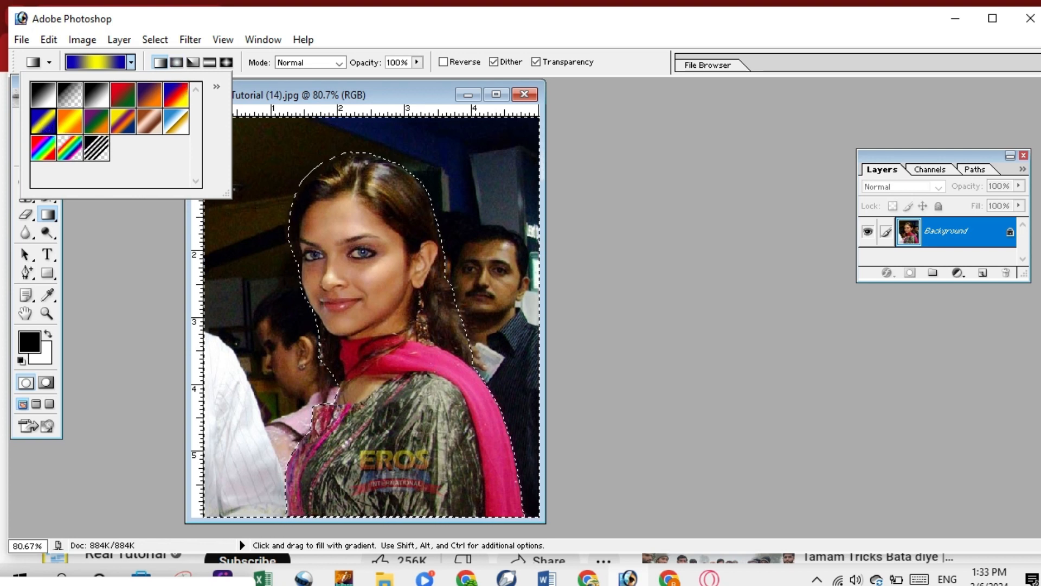
drag(328, 220, 327, 294)
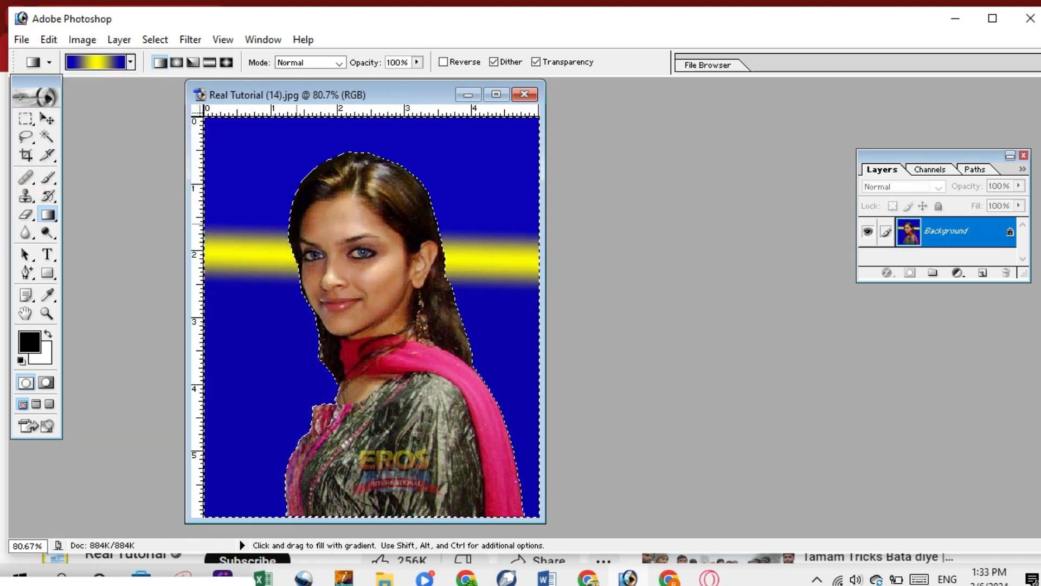
Refill the background with the blue-yellow-blue gradient in the radial style at two sizes, and in the angle style
click(177, 63)
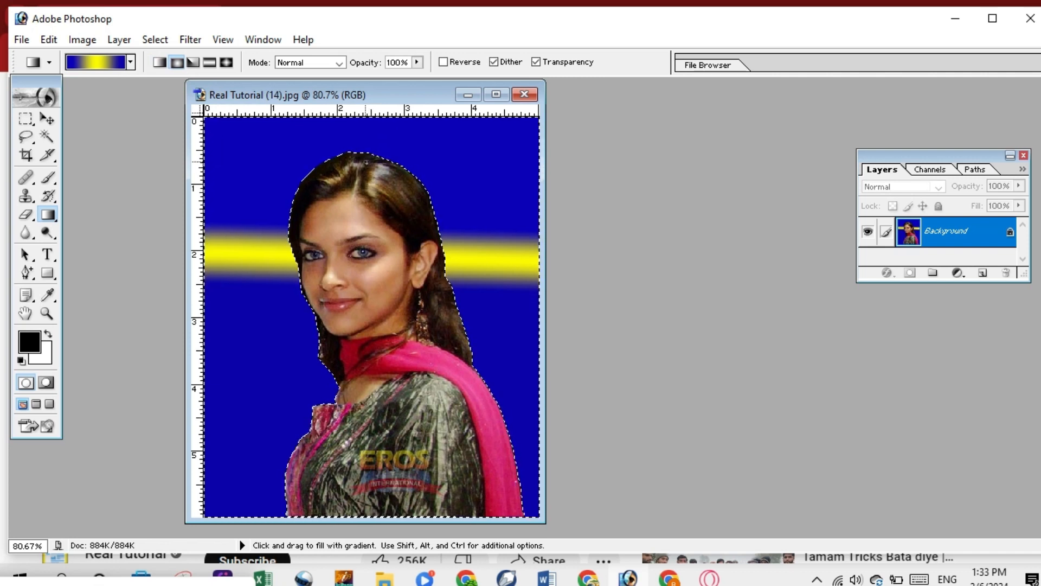
drag(351, 338, 351, 338)
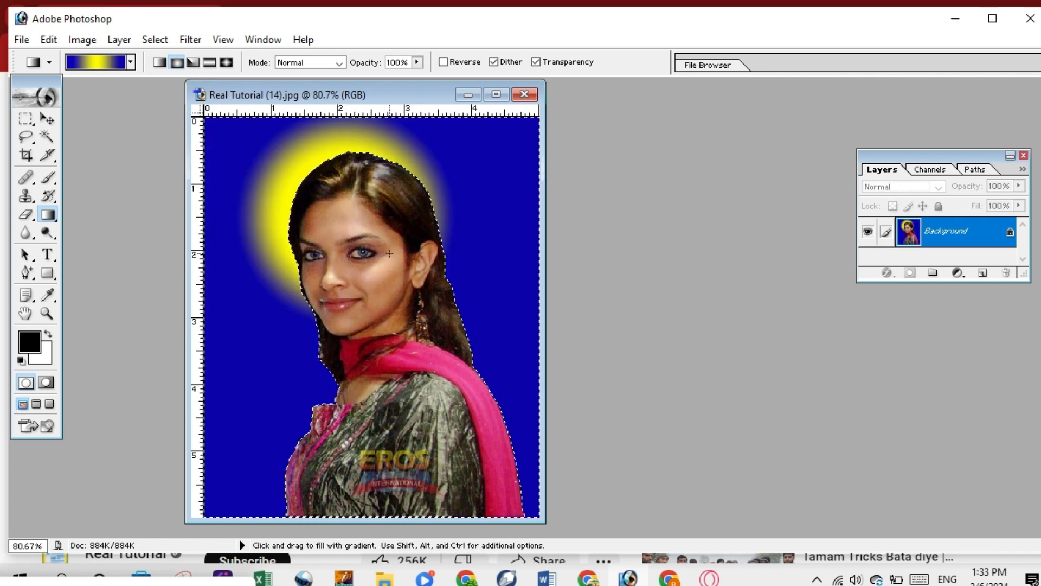
drag(398, 501, 399, 501)
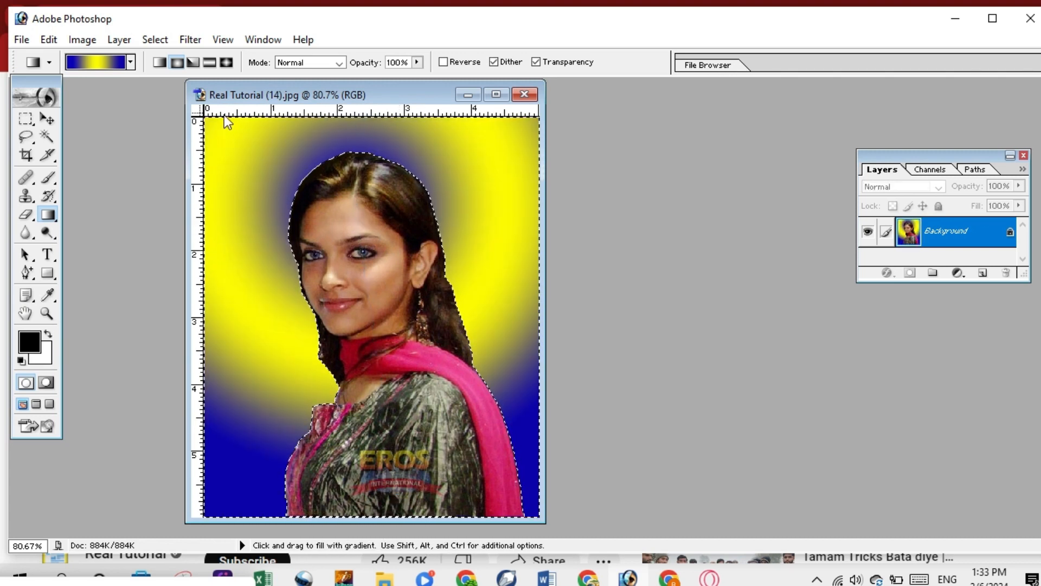
click(192, 63)
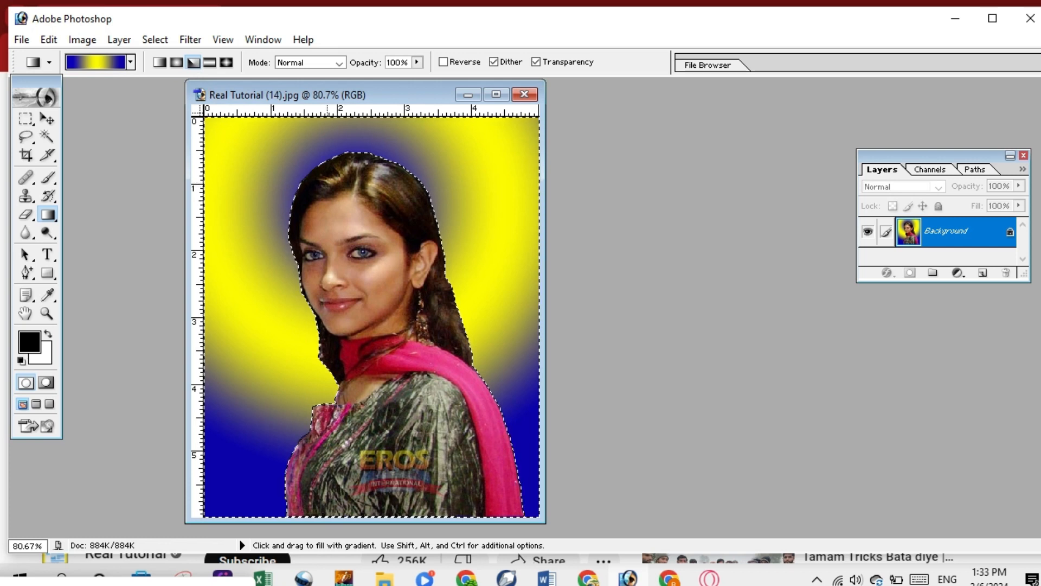
drag(363, 406, 362, 406)
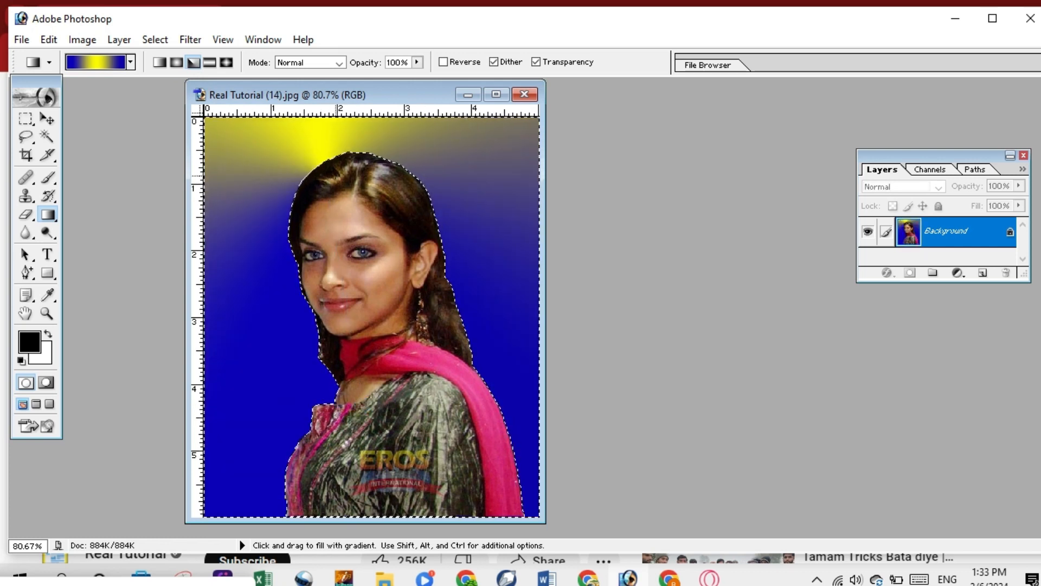
Refill the background with the blue-yellow-blue gradient in the reflected style, and in the diamond style
click(209, 62)
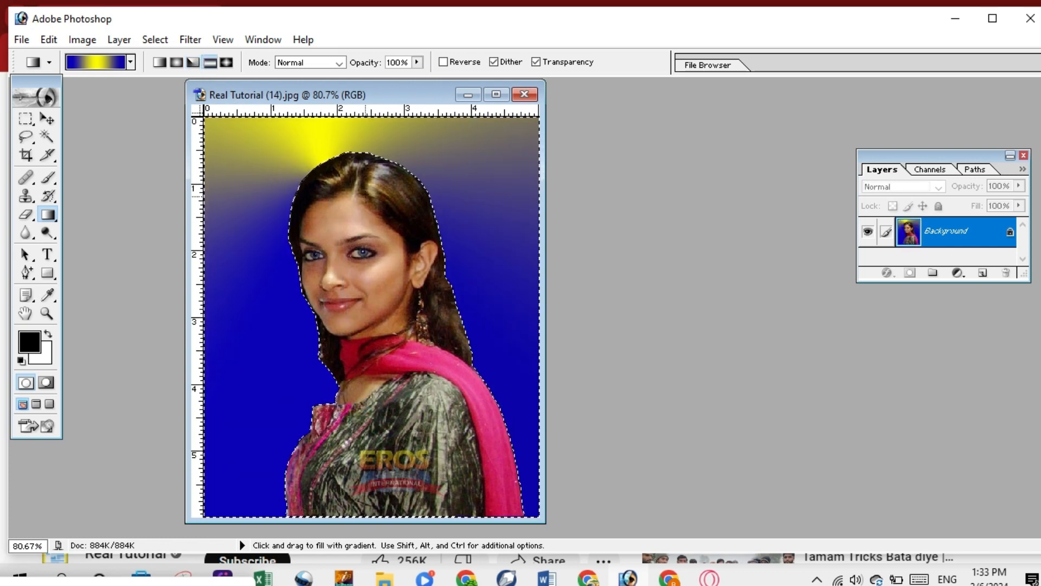
drag(368, 548, 370, 551)
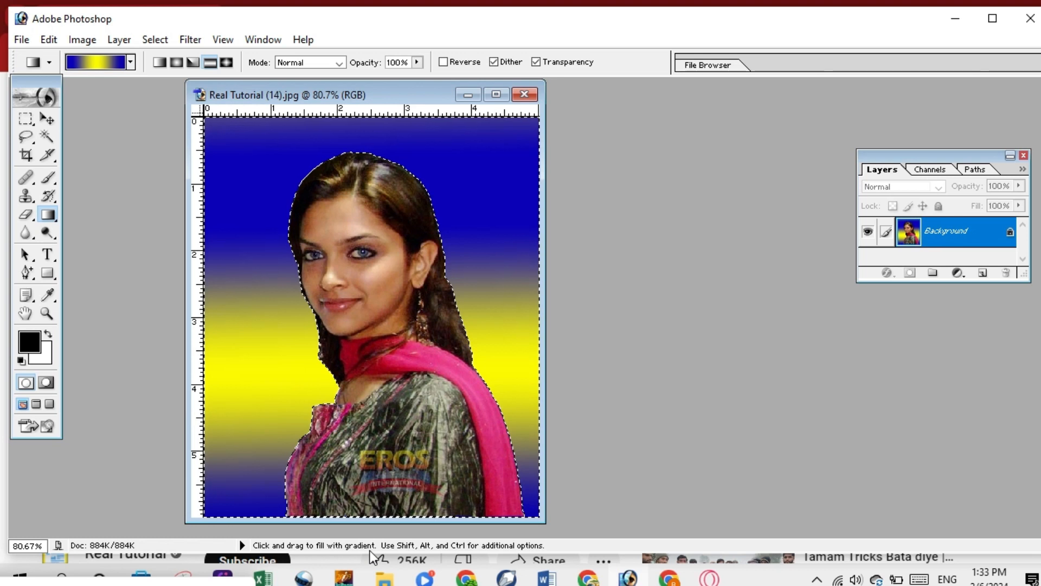
click(227, 62)
drag(238, 180, 326, 267)
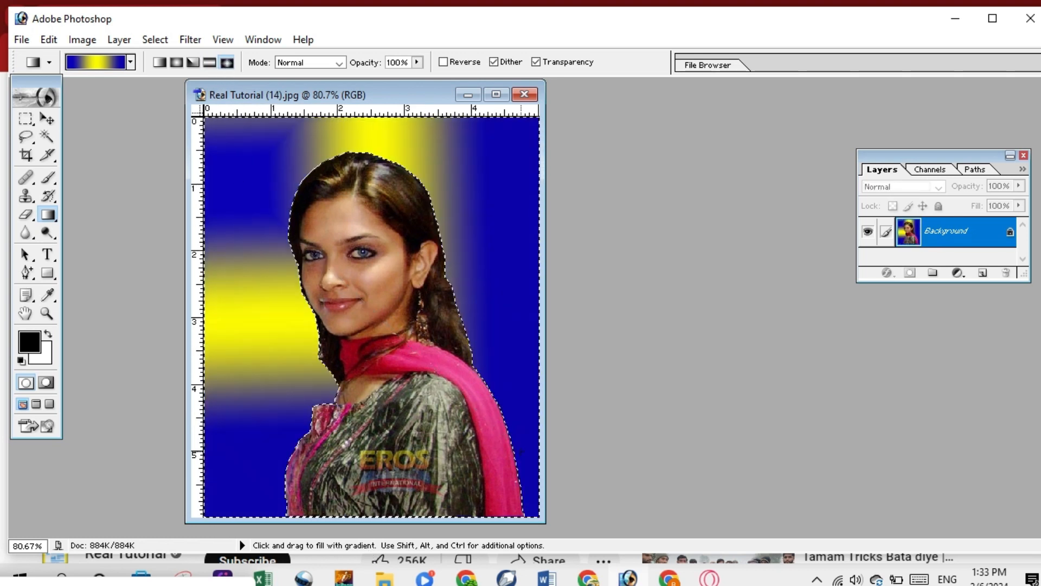
Replace the current gradient presets with the Noise Samples set
click(131, 61)
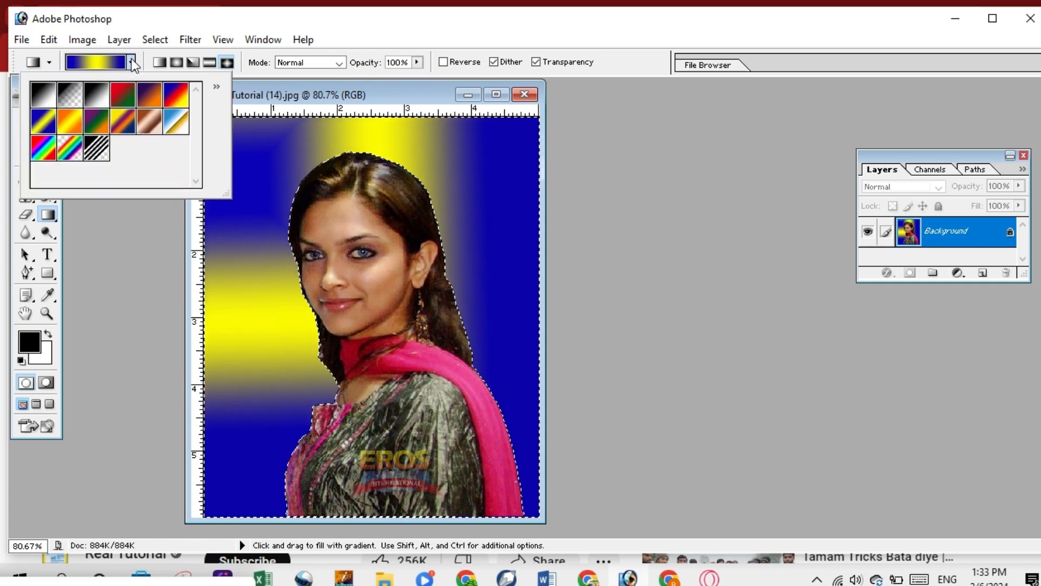
click(215, 87)
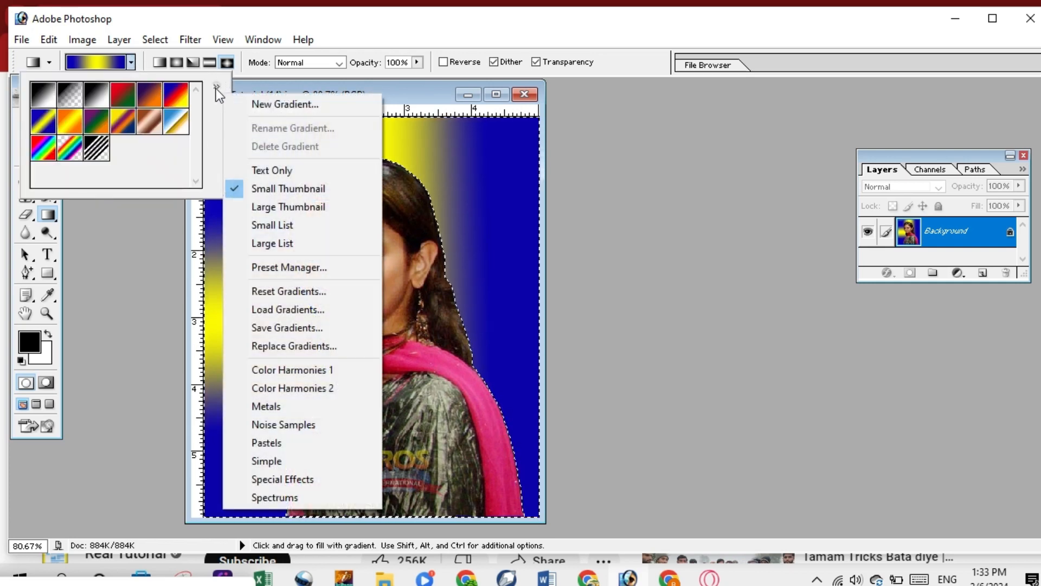
click(293, 425)
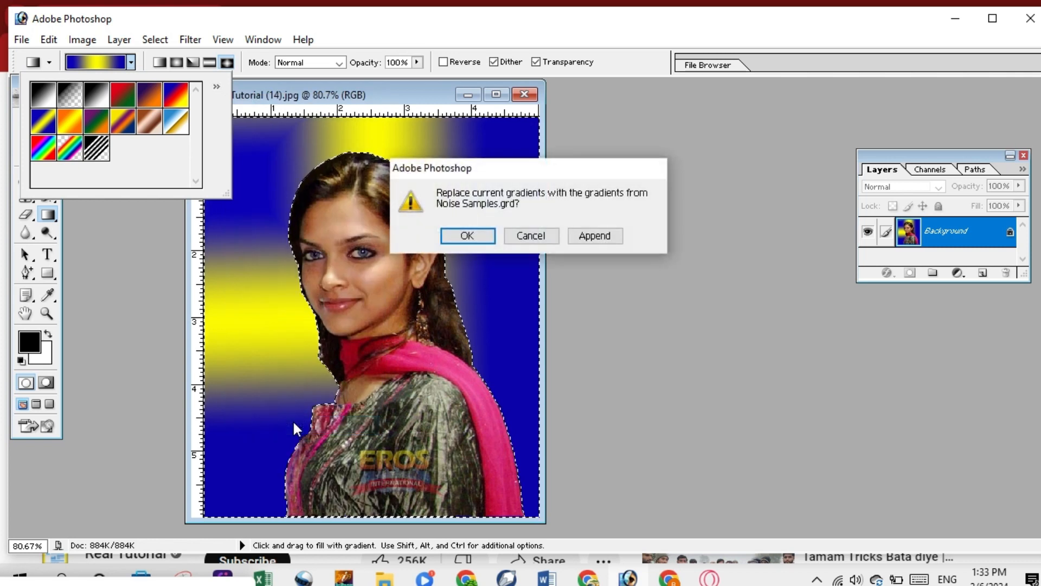
click(477, 235)
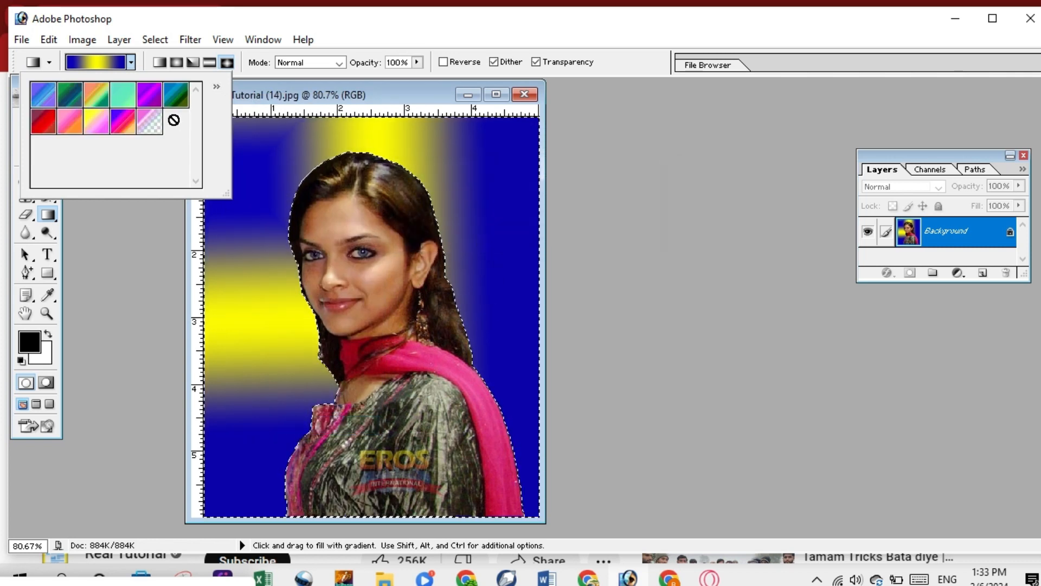
Refill the background with the blue-green noise gradient in the radial style, and in the angle style from two different centres
click(176, 99)
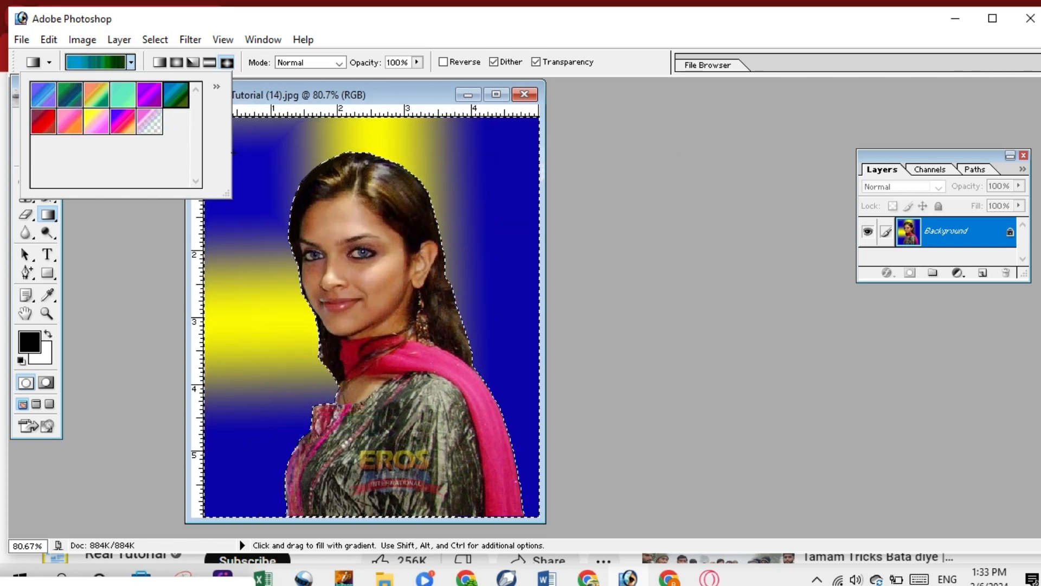
click(177, 62)
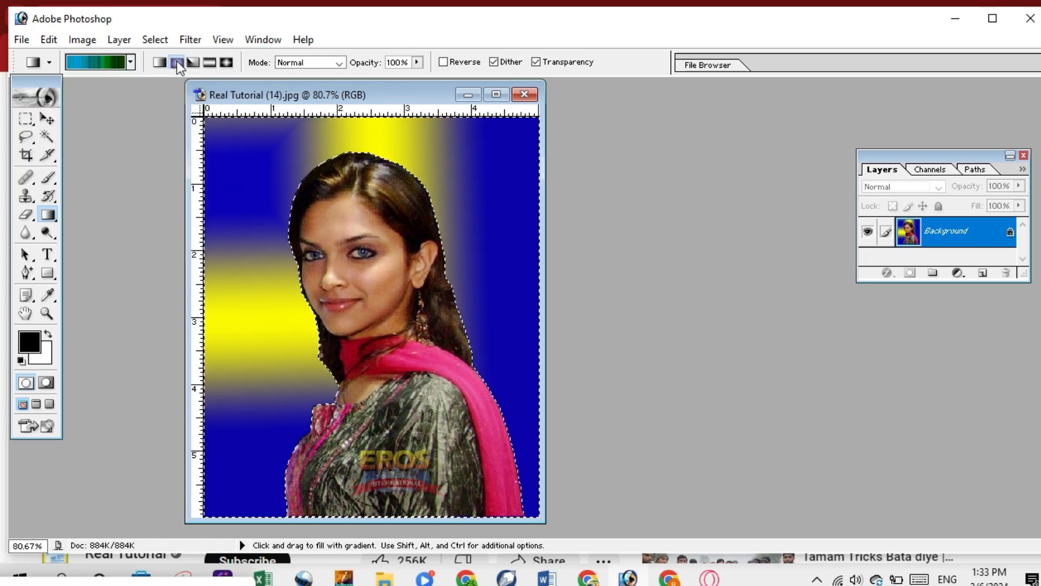
drag(296, 142, 352, 374)
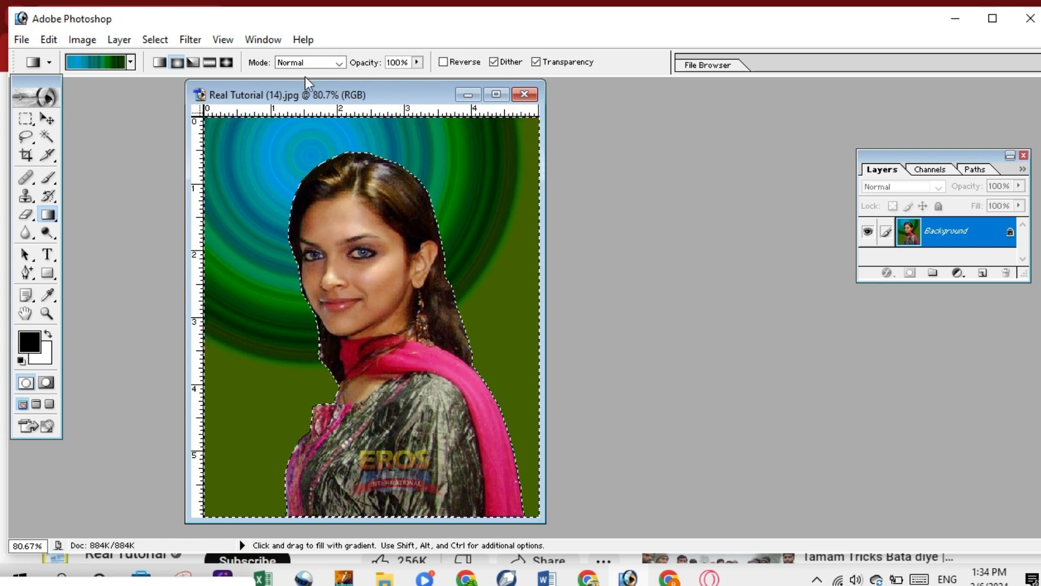
click(194, 63)
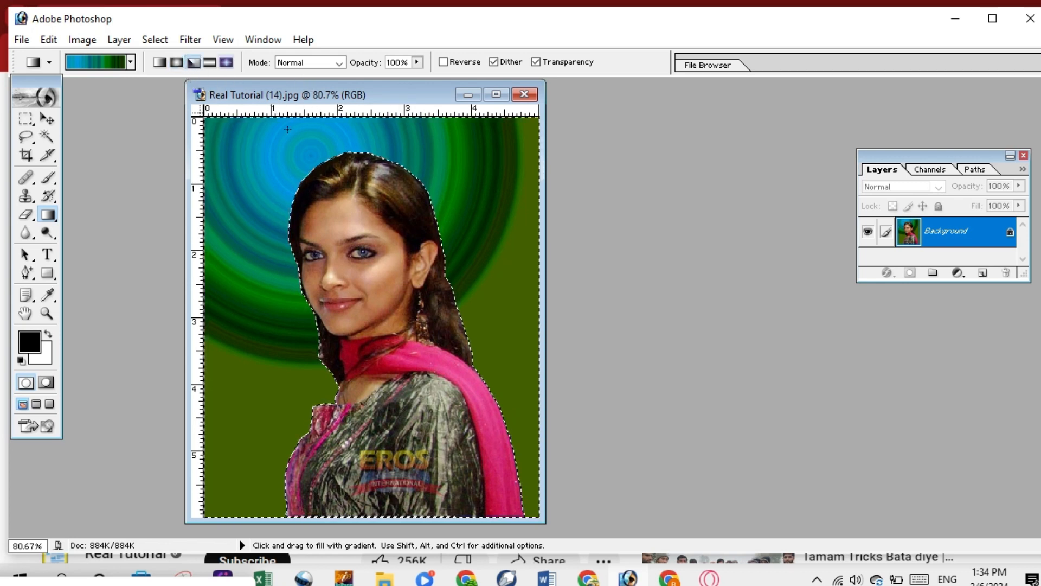
drag(431, 447, 431, 448)
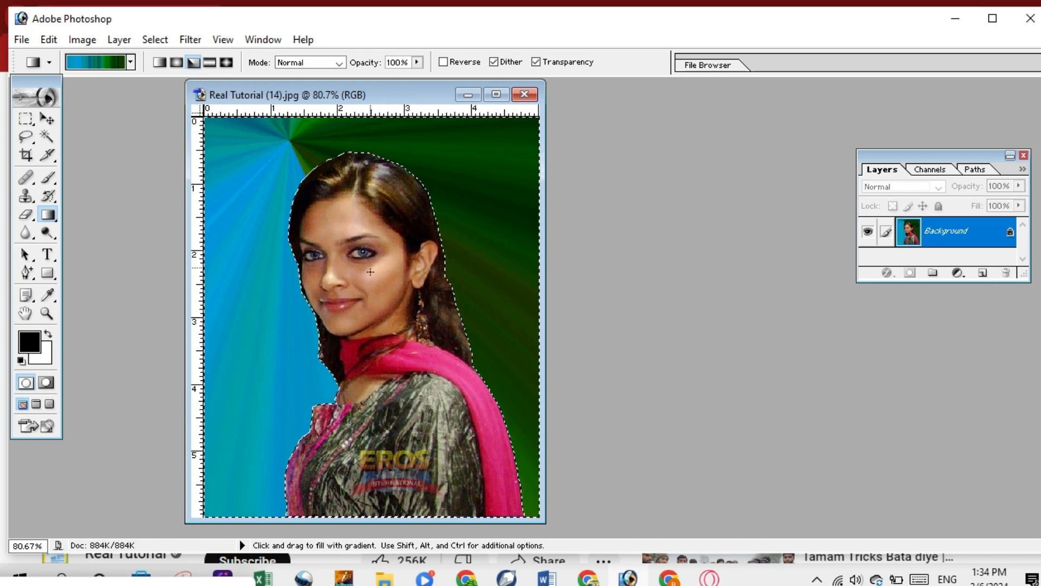
drag(384, 397, 384, 397)
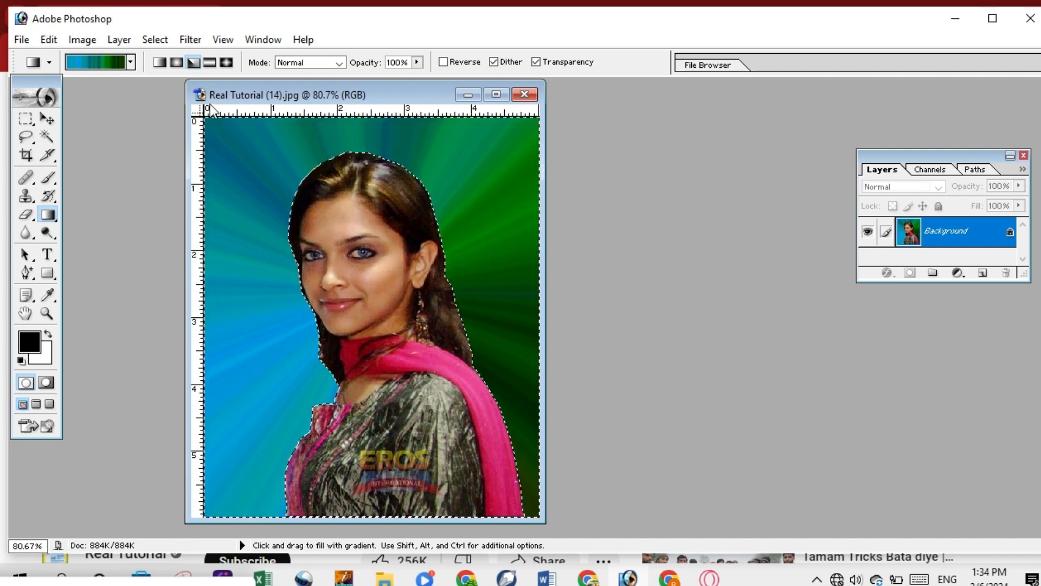
Refill the background with the blue-green noise gradient in the reflected style, and in the diamond style
click(209, 63)
drag(266, 146, 399, 353)
click(227, 62)
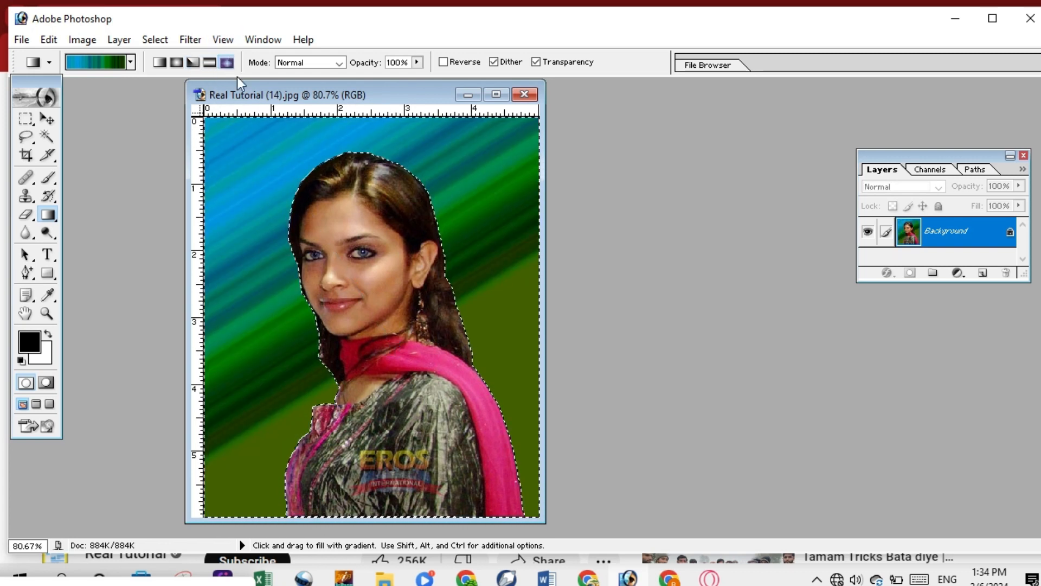
drag(341, 199, 421, 554)
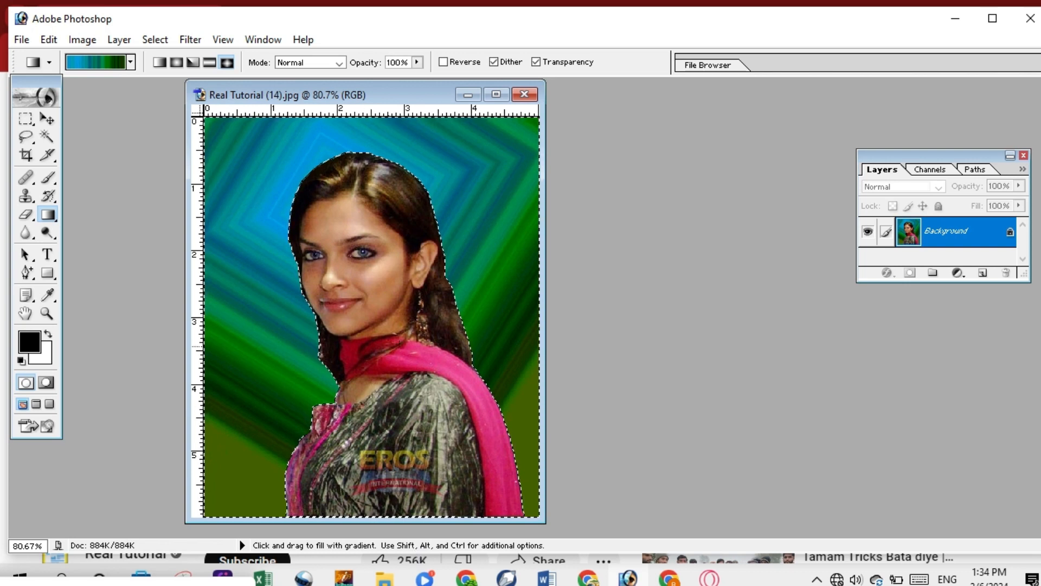
Replace the current gradient presets with the Simple set
click(131, 62)
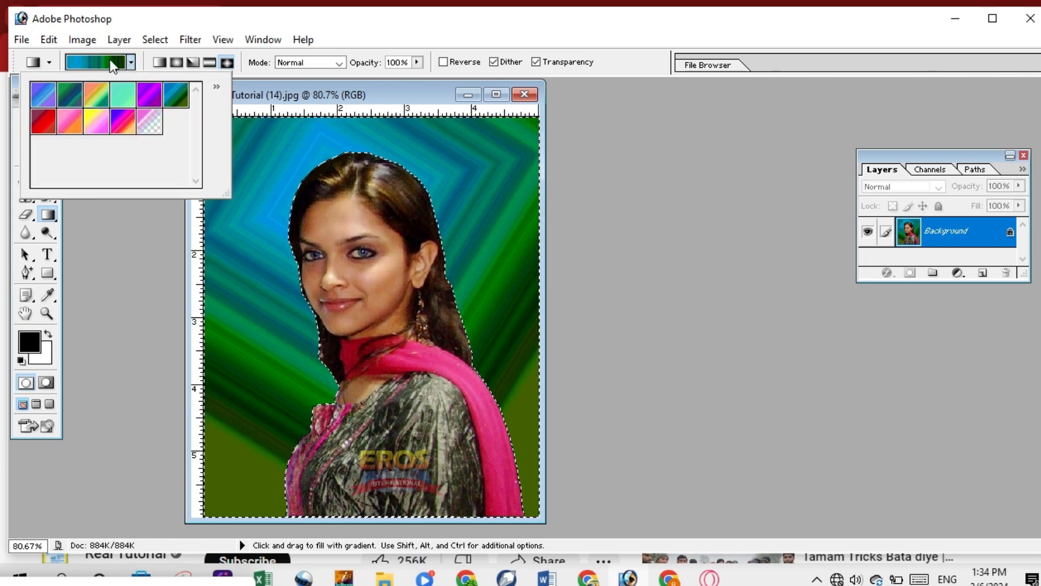
click(216, 86)
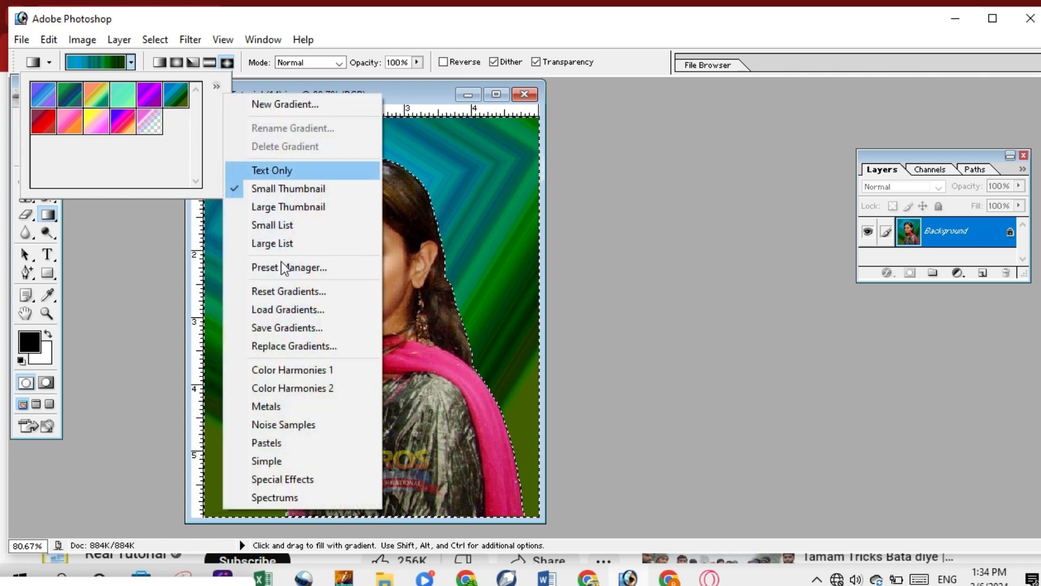
click(280, 460)
click(465, 236)
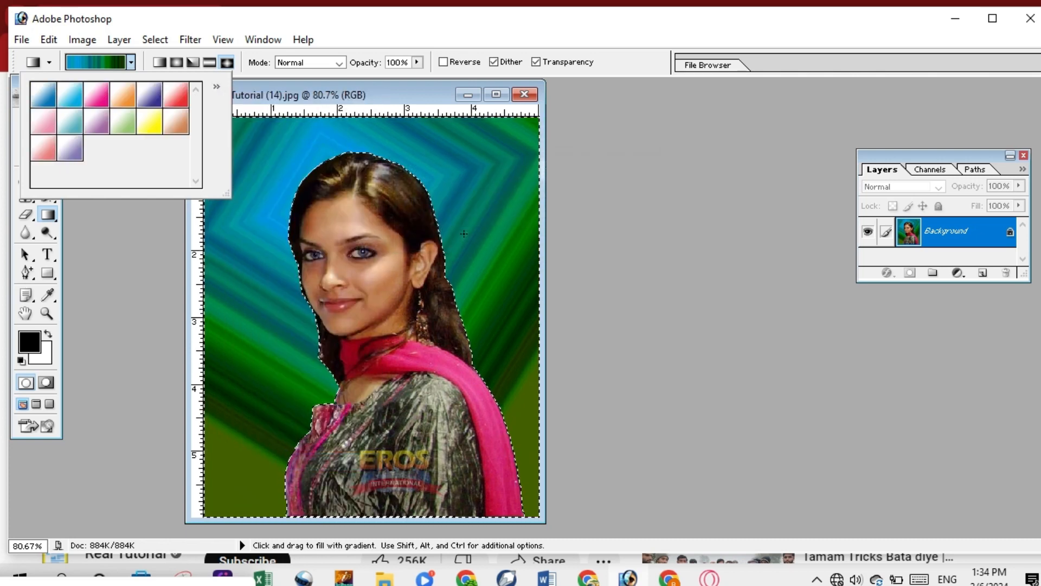
Fill the background with the white-orange gradient in the diamond style, and in the radial style at two sizes centred on the woman's head
click(125, 102)
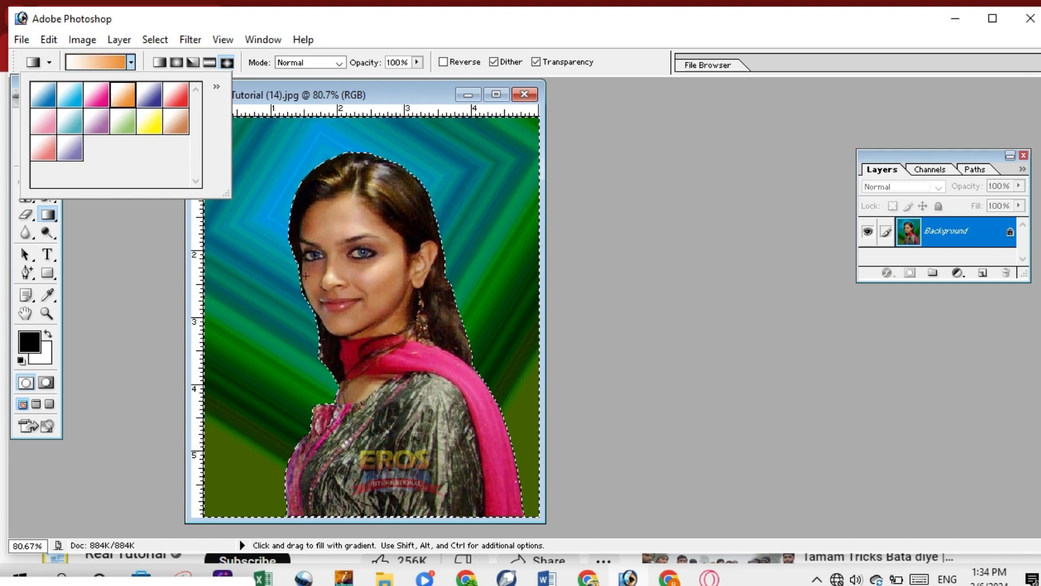
drag(263, 253, 411, 387)
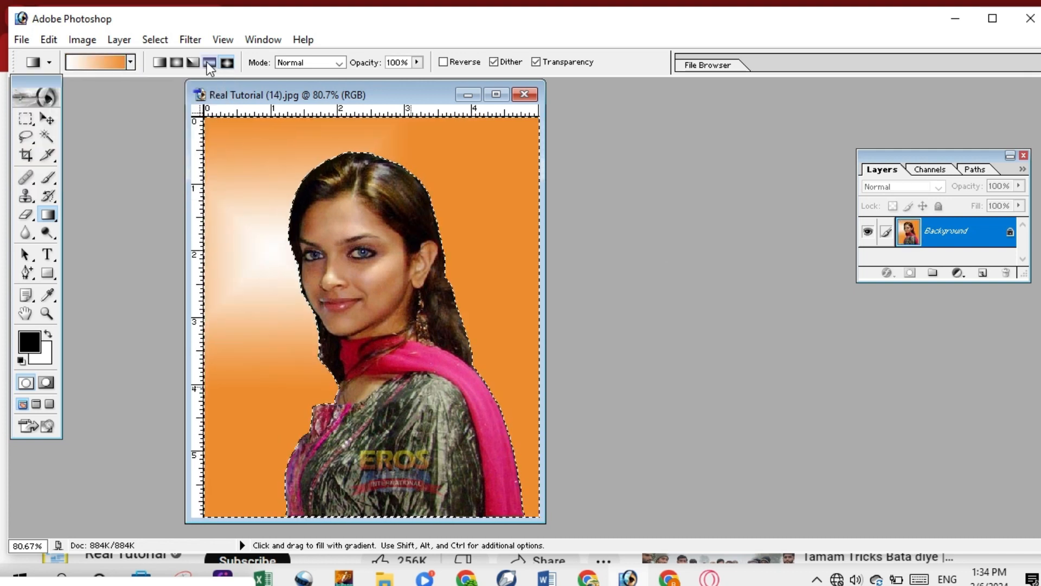
click(177, 62)
drag(346, 152, 381, 376)
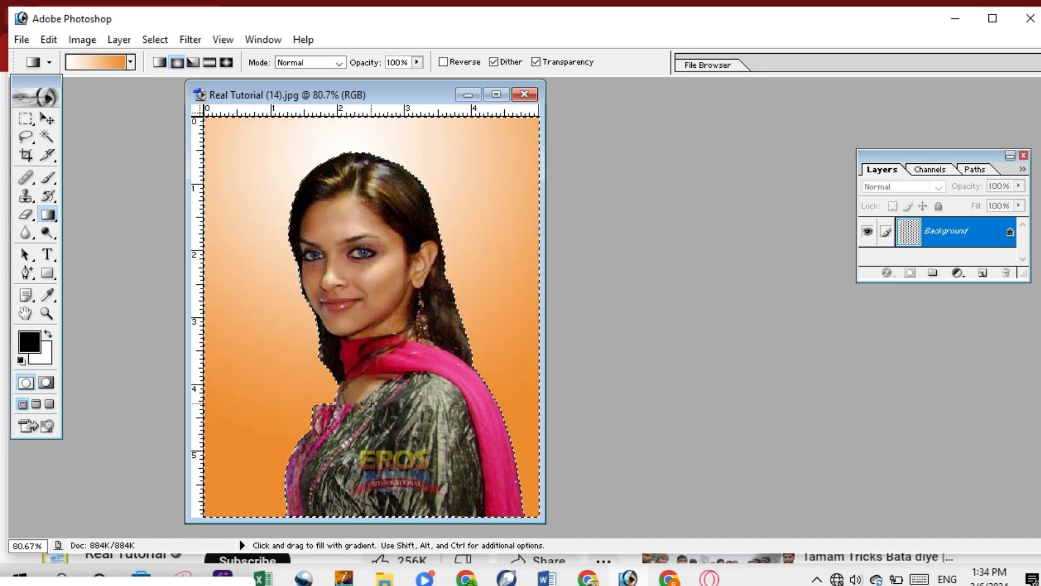
drag(355, 278, 355, 417)
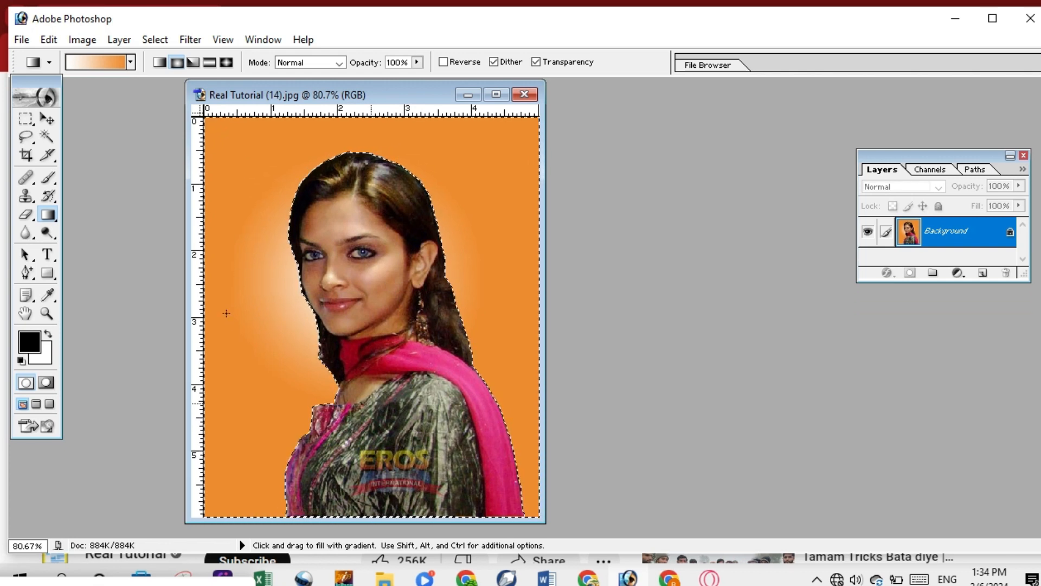
Deselect the background, and step back through the history to the original photo with only the woman's outline selected
key(ctrl+d)
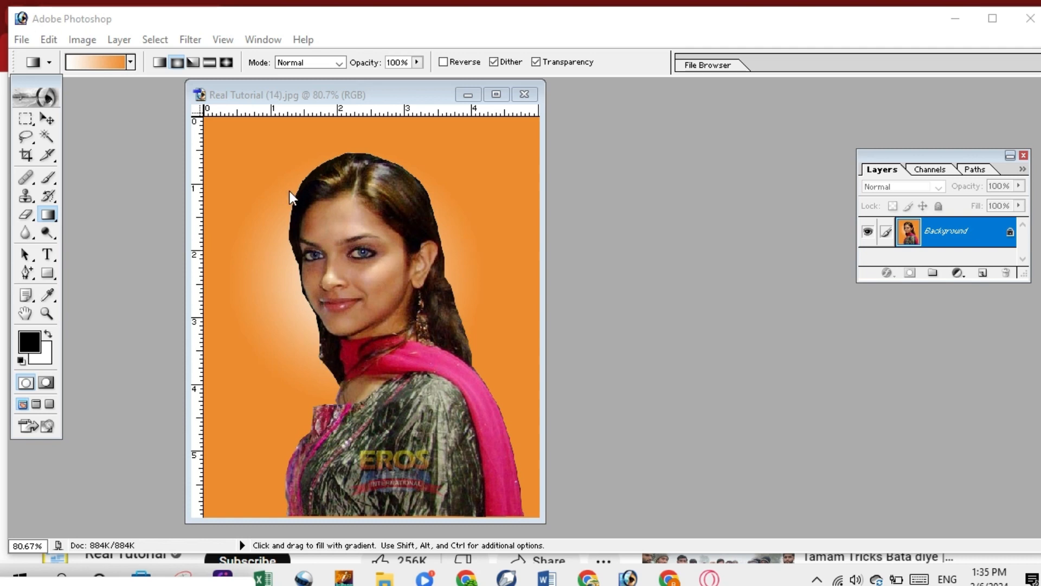
click(360, 297)
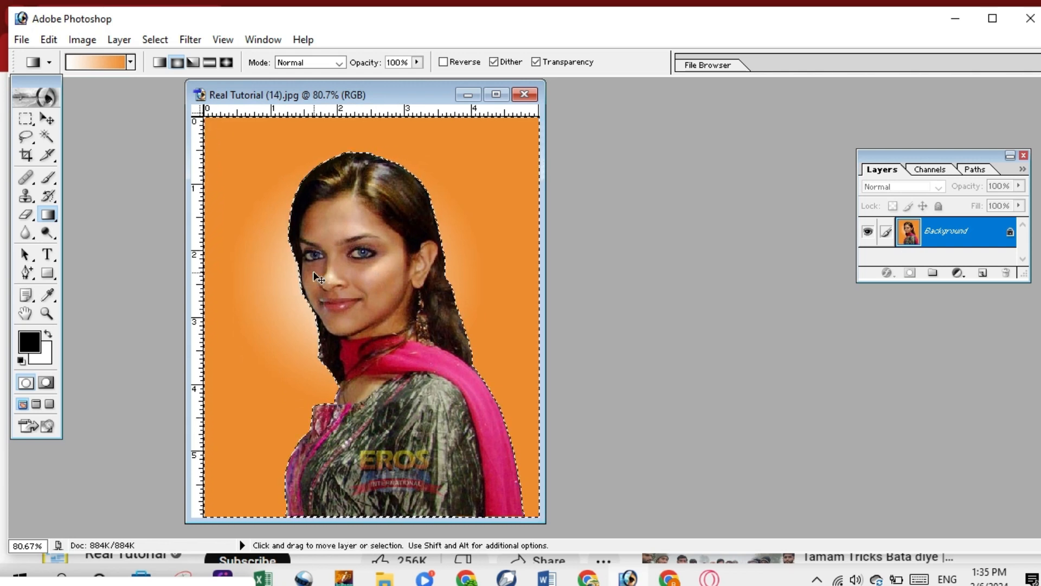
drag(341, 118, 317, 277)
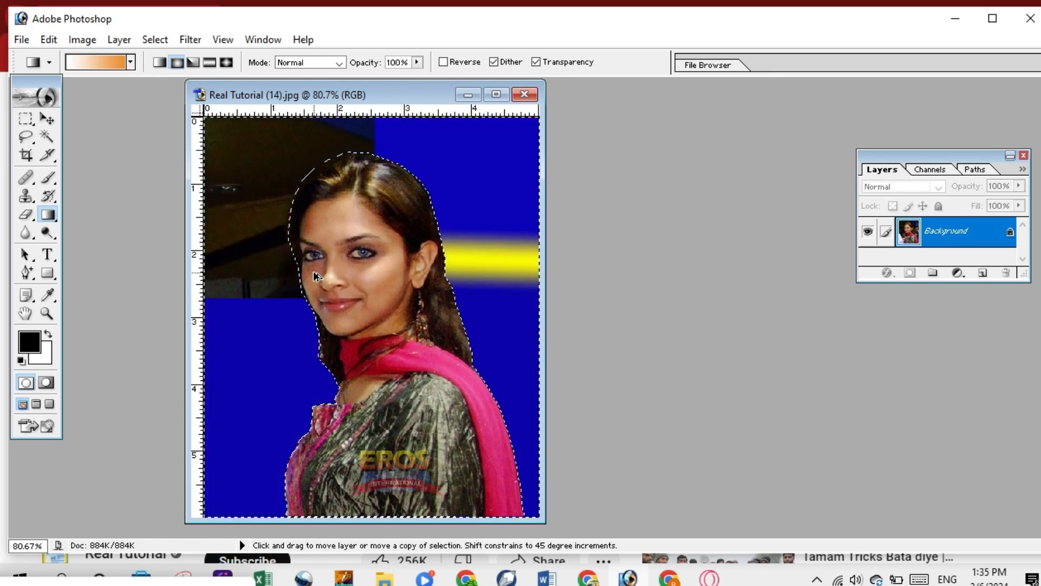
key(ctrl+z)
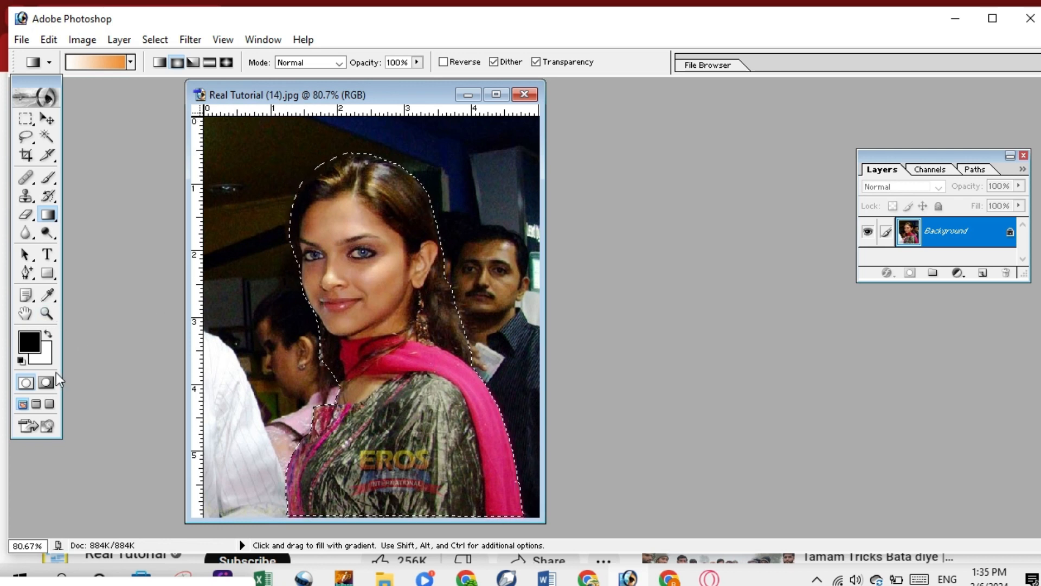
Place a Pen tool anchor at the edge of the woman's hair, and step back through the history to her closed outline path
click(28, 274)
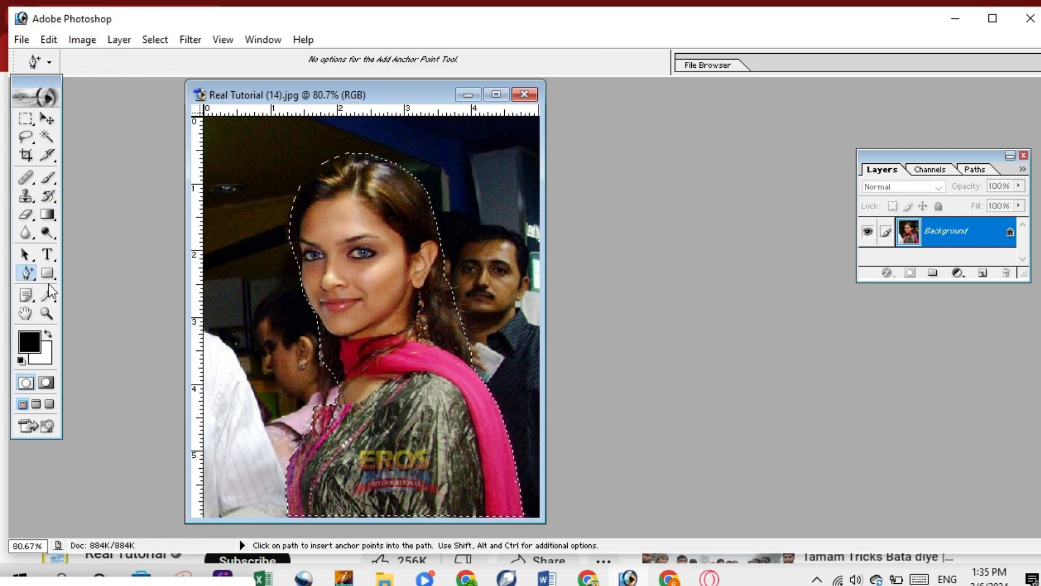
click(34, 285)
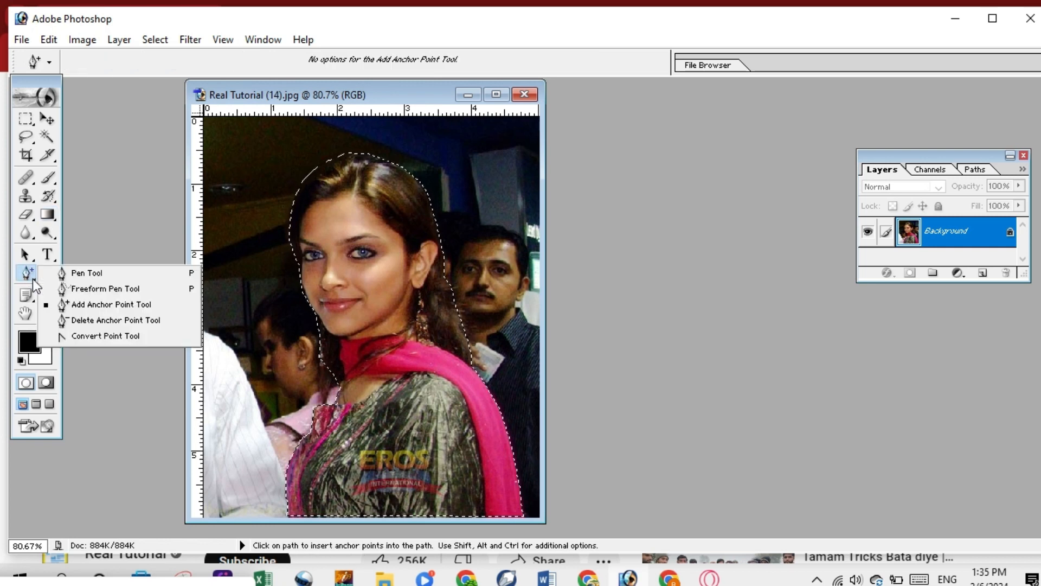
click(71, 273)
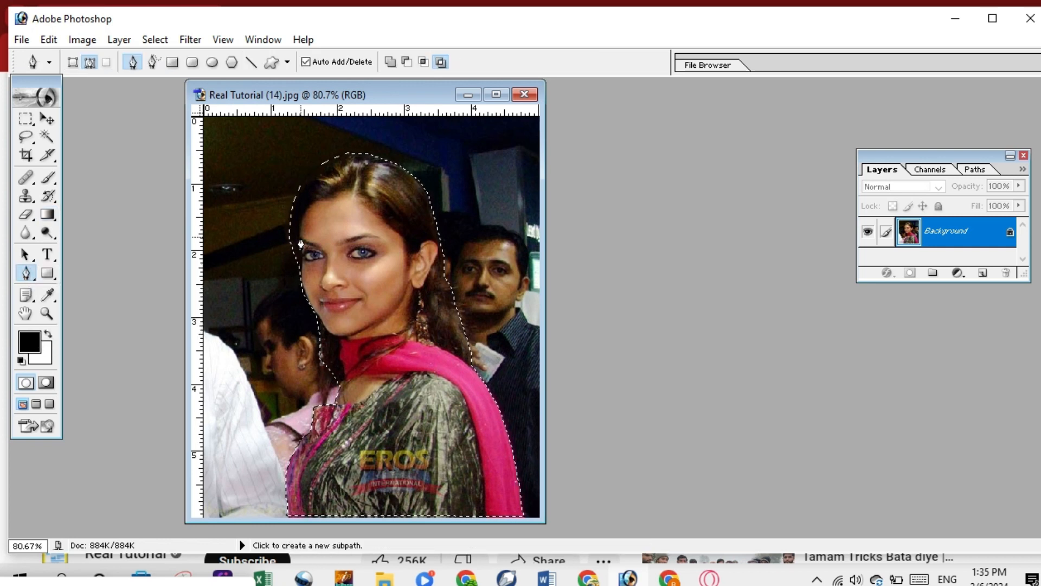
click(304, 182)
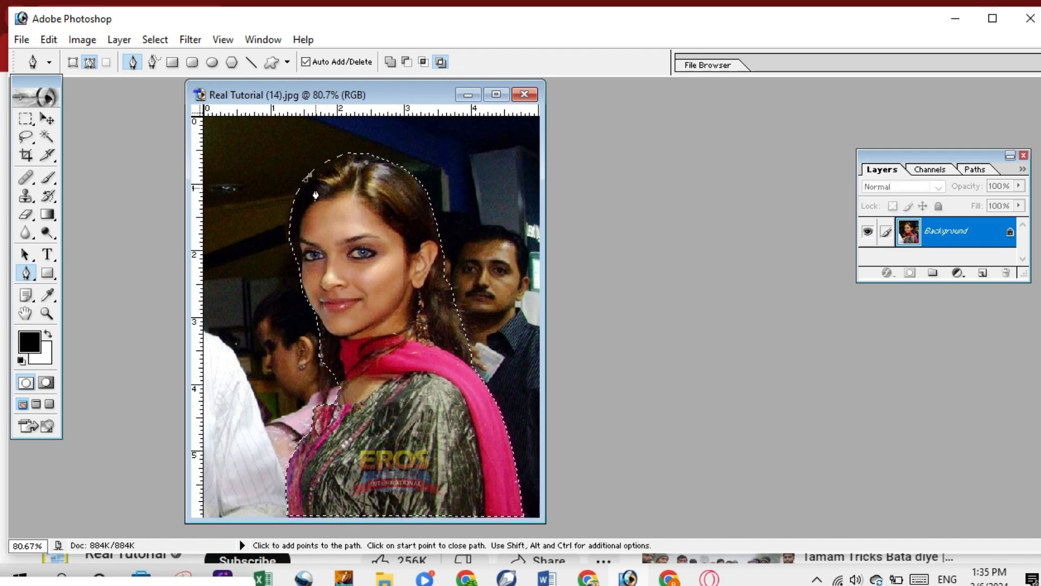
key(ctrl)
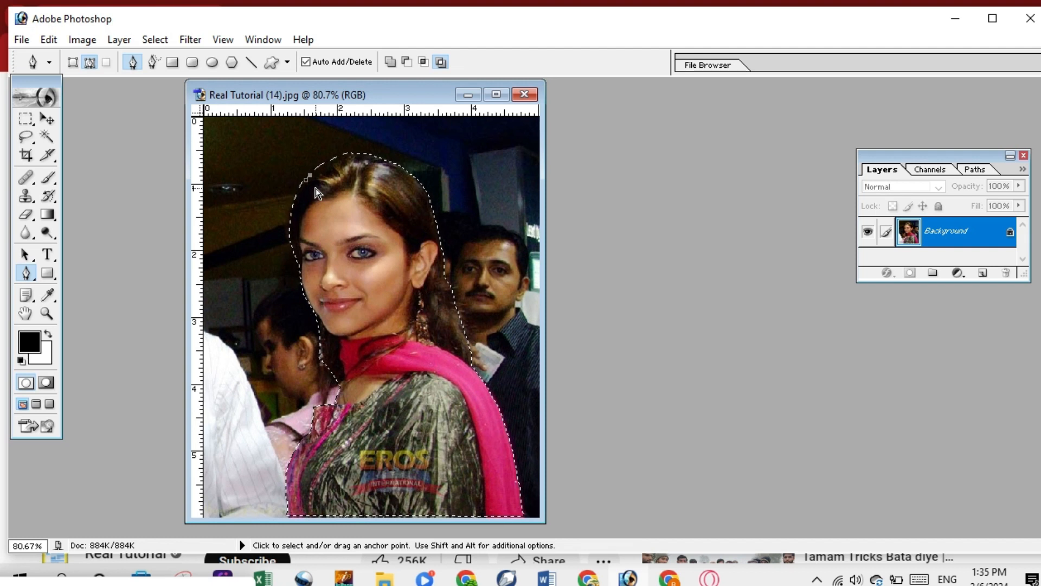
key(alt)
ctrl+alt+click(315, 187)
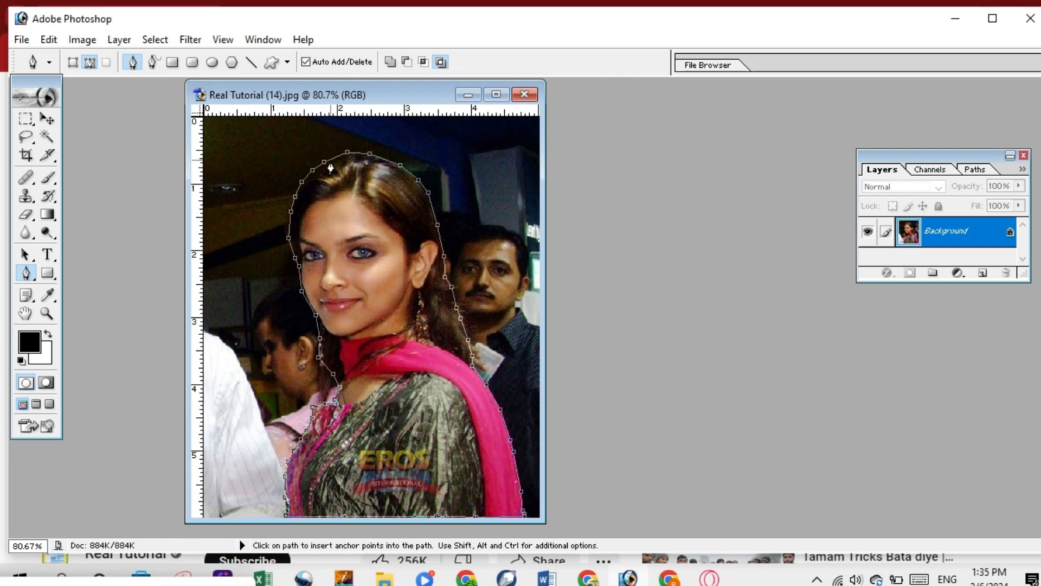
Convert the woman's outline path into a new anti-aliased selection with a feather radius of 3 pixels
right_click(340, 239)
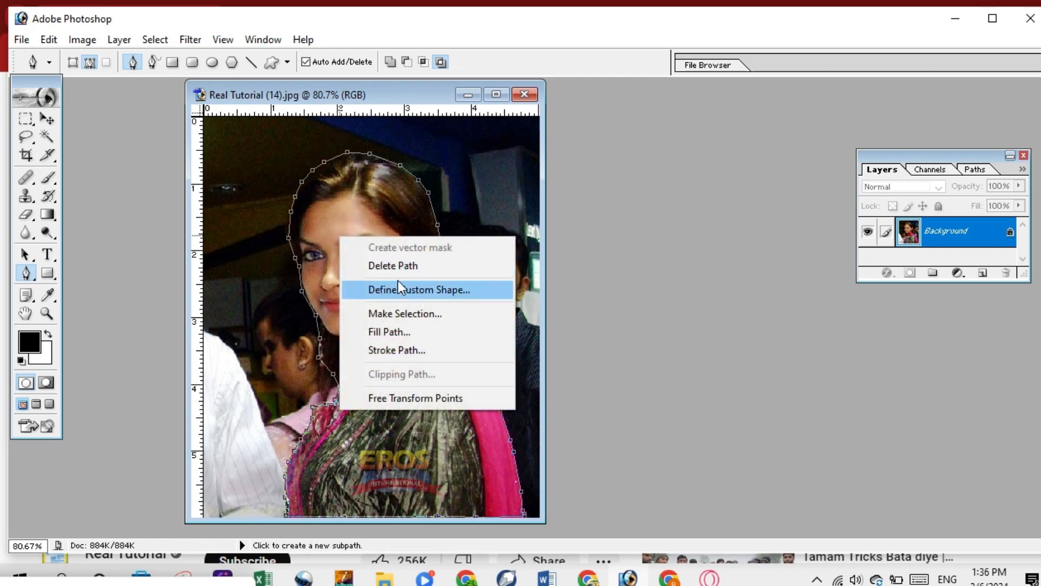
click(407, 312)
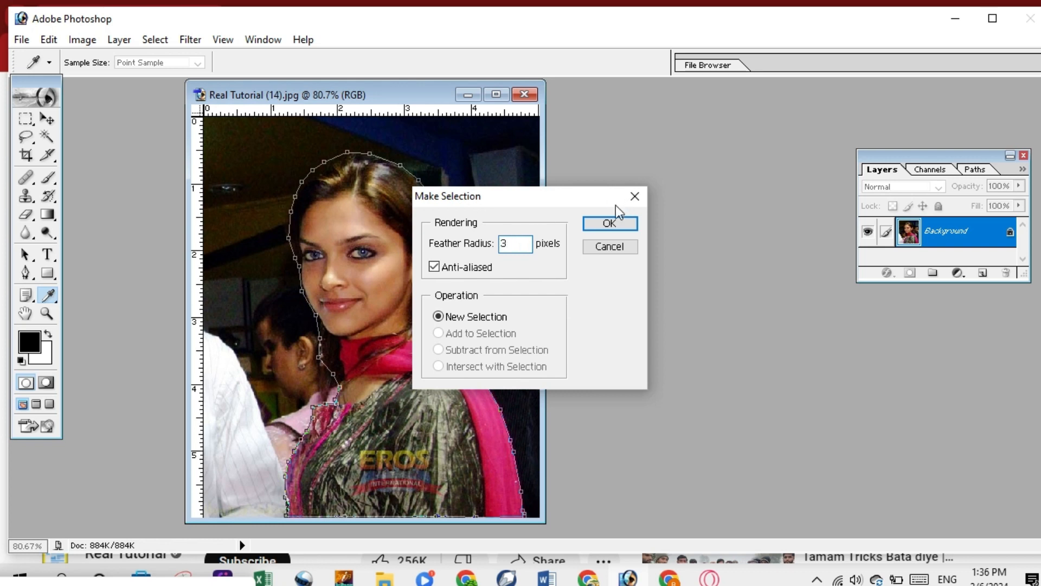
click(607, 223)
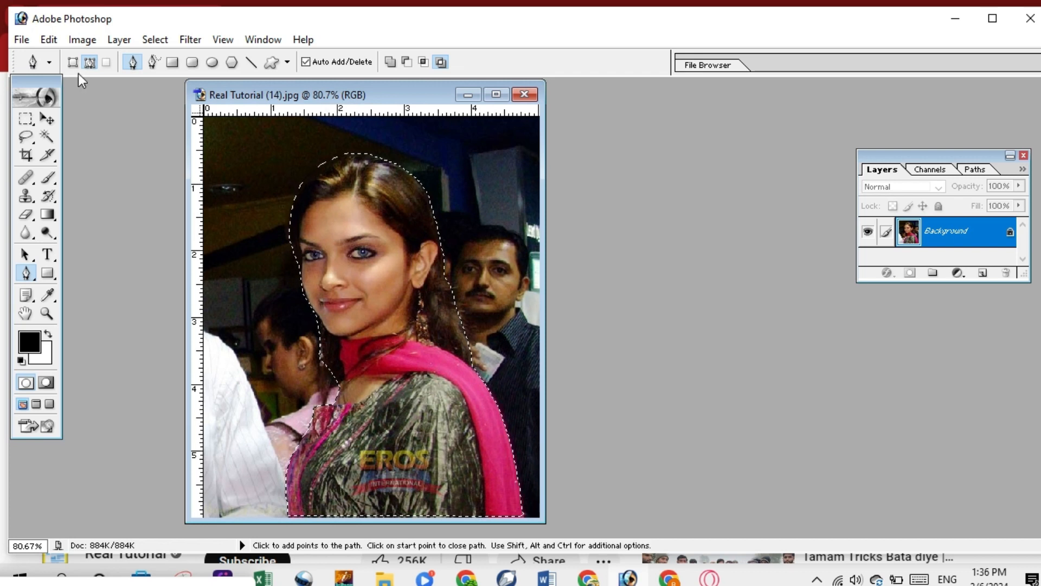
Activate the Gradient tool and replace the current gradient presets with the Pastels set
click(48, 214)
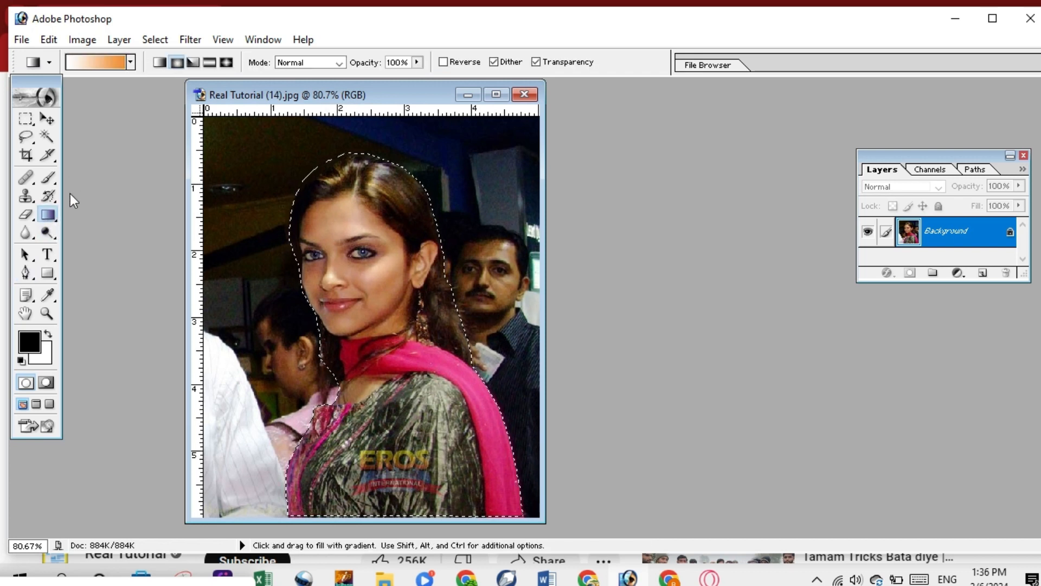
click(130, 63)
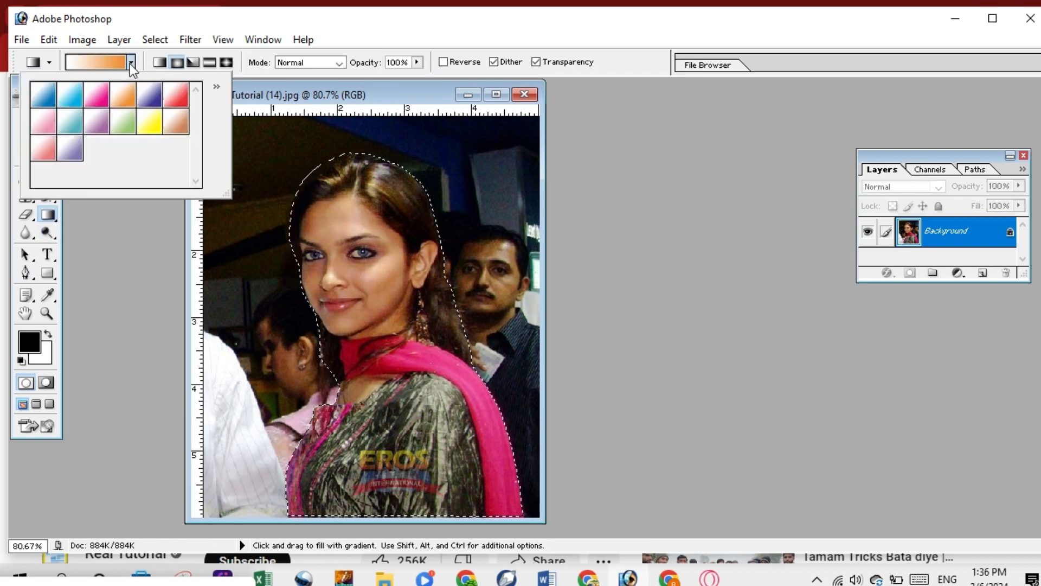
click(215, 87)
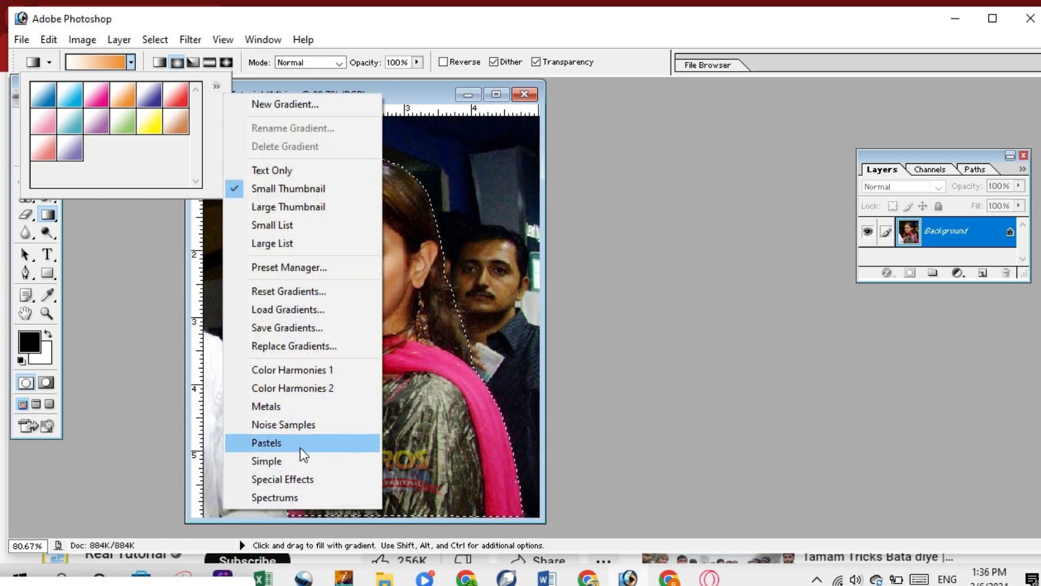
click(288, 443)
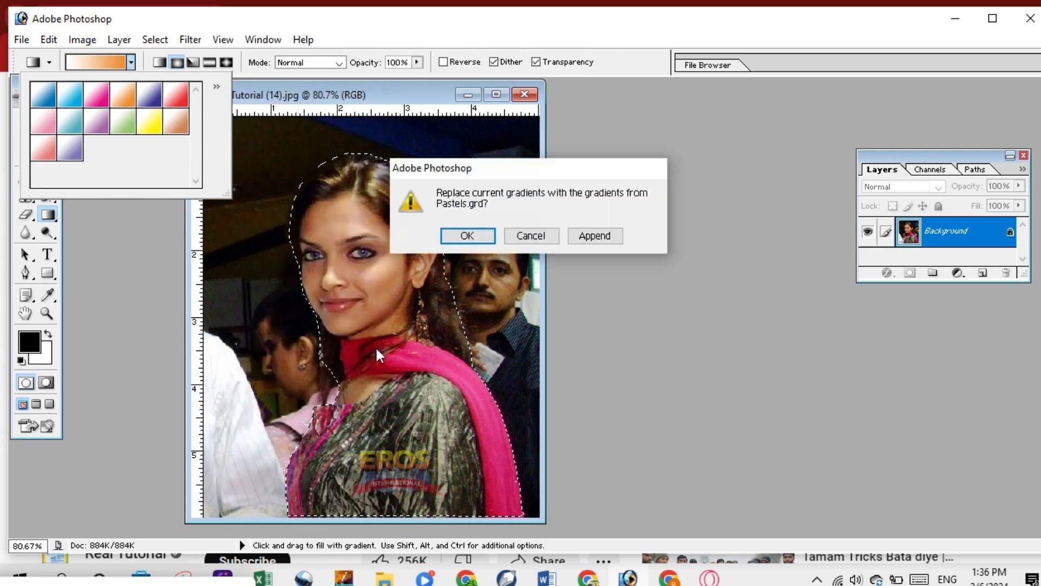
click(469, 242)
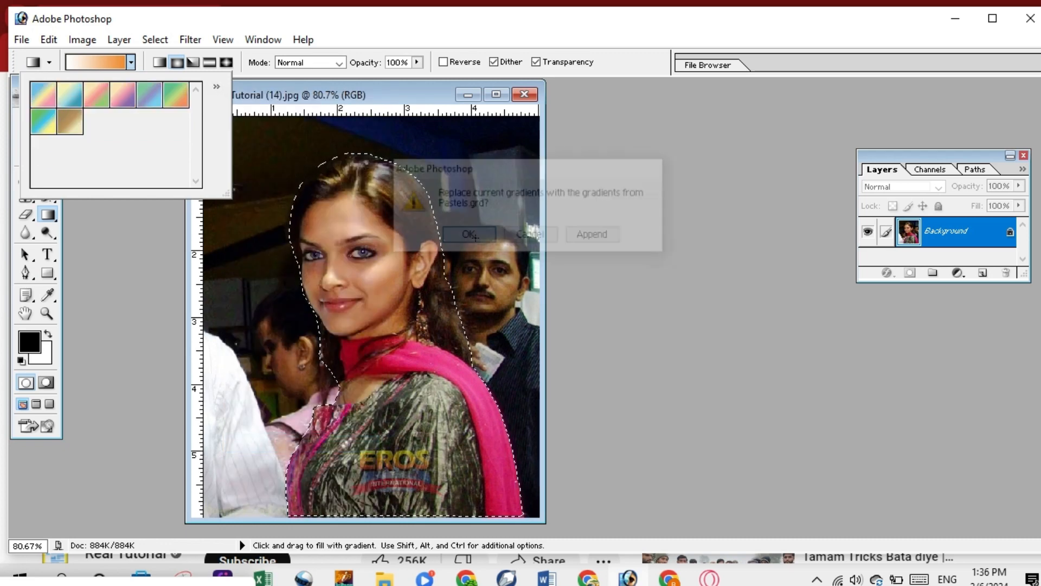
Replace the current gradient presets with the Simple set and choose the white-to-yellow gradient in radial style
click(175, 63)
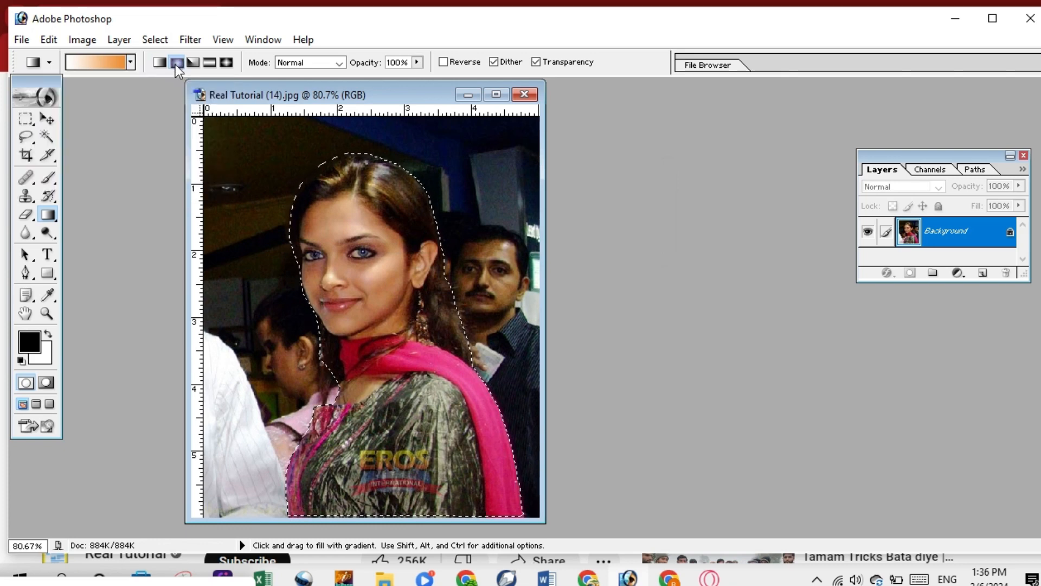
click(131, 60)
click(215, 86)
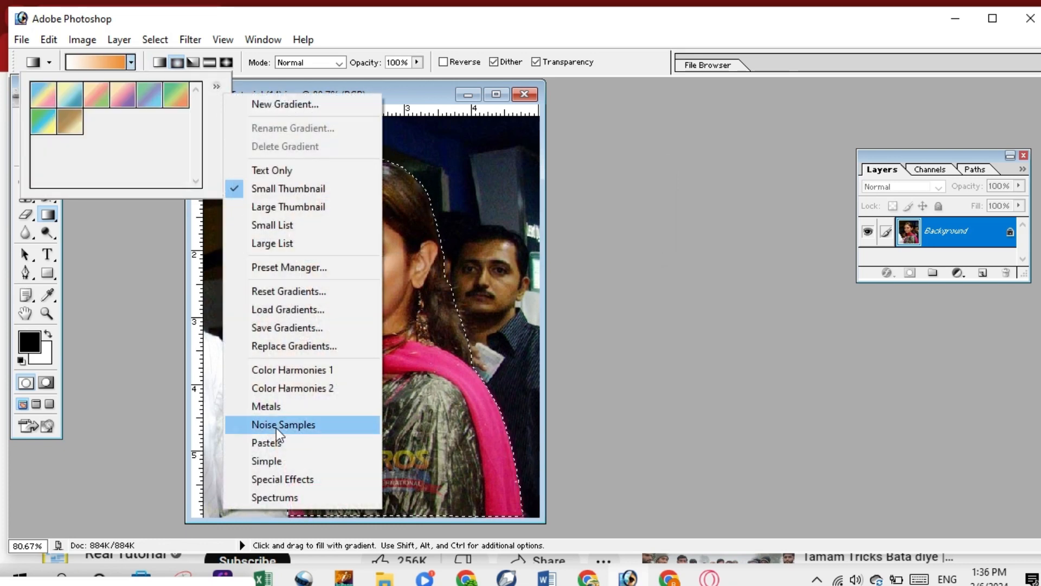
click(284, 461)
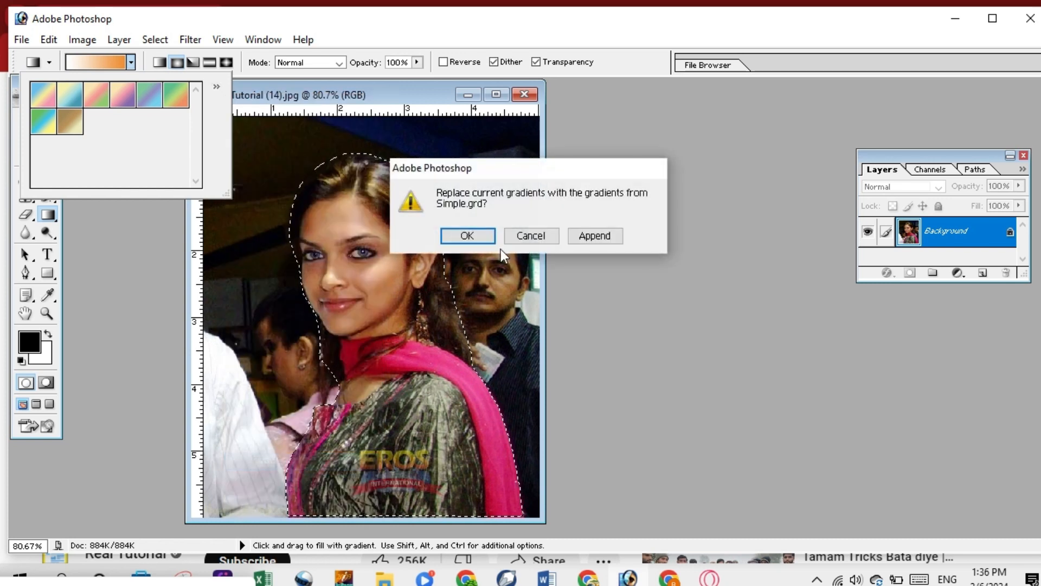
click(466, 236)
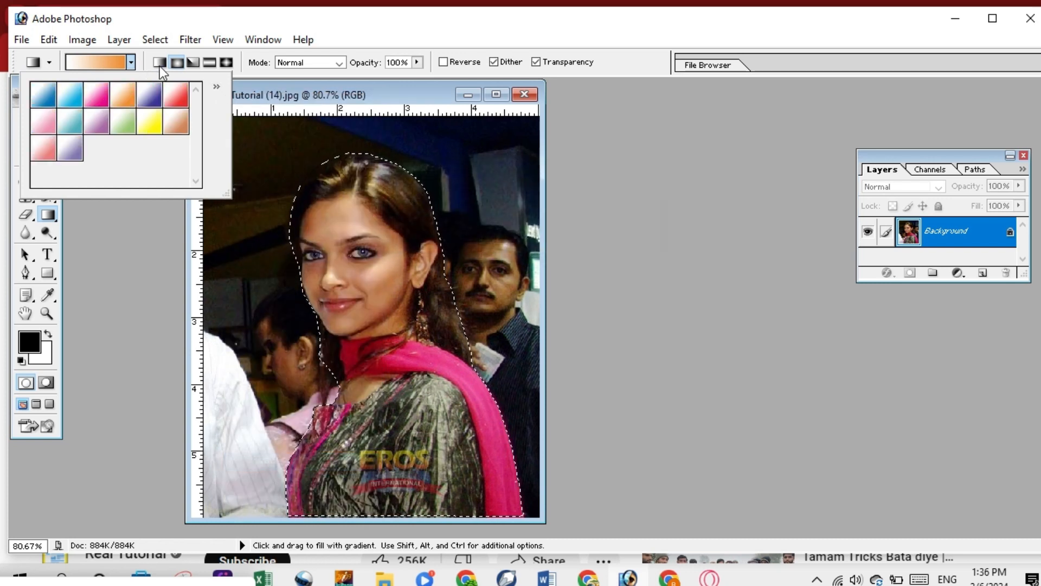
click(150, 121)
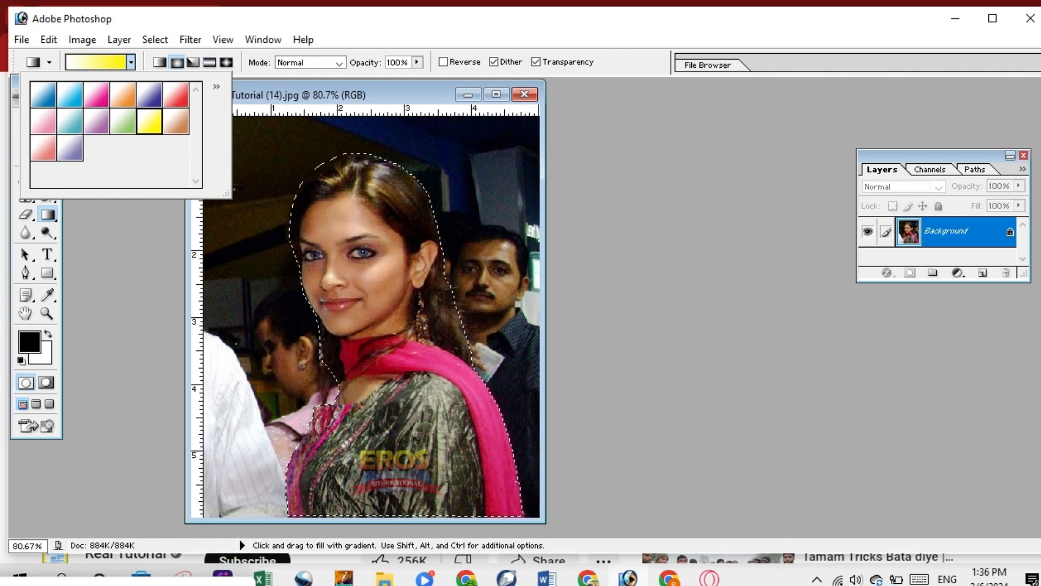
Fill the woman's selection with the radial white-to-yellow gradient from her hair down to her chest, and undo the fill
click(335, 195)
drag(335, 195, 378, 432)
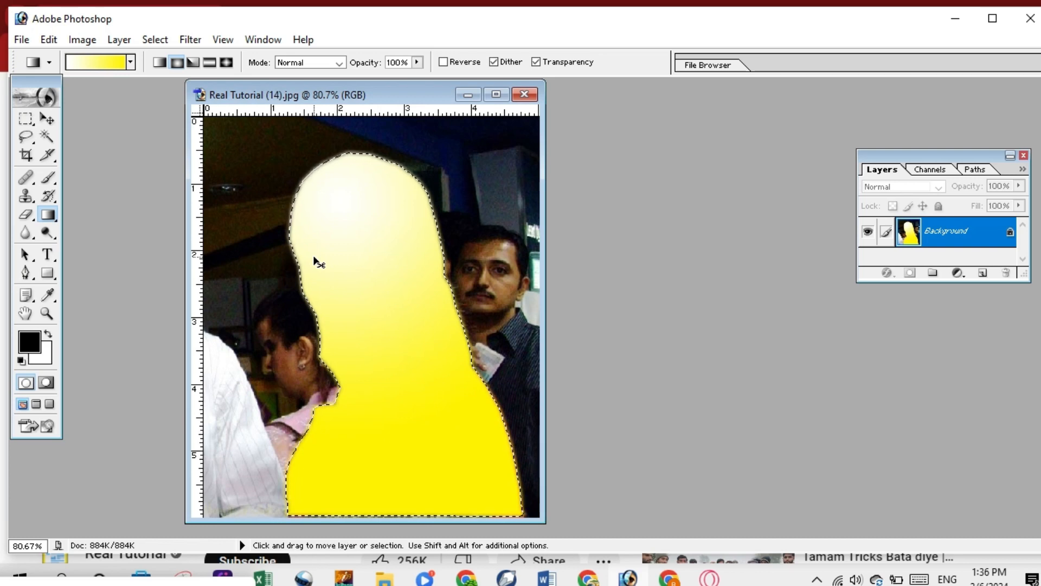
key(ctrl+z)
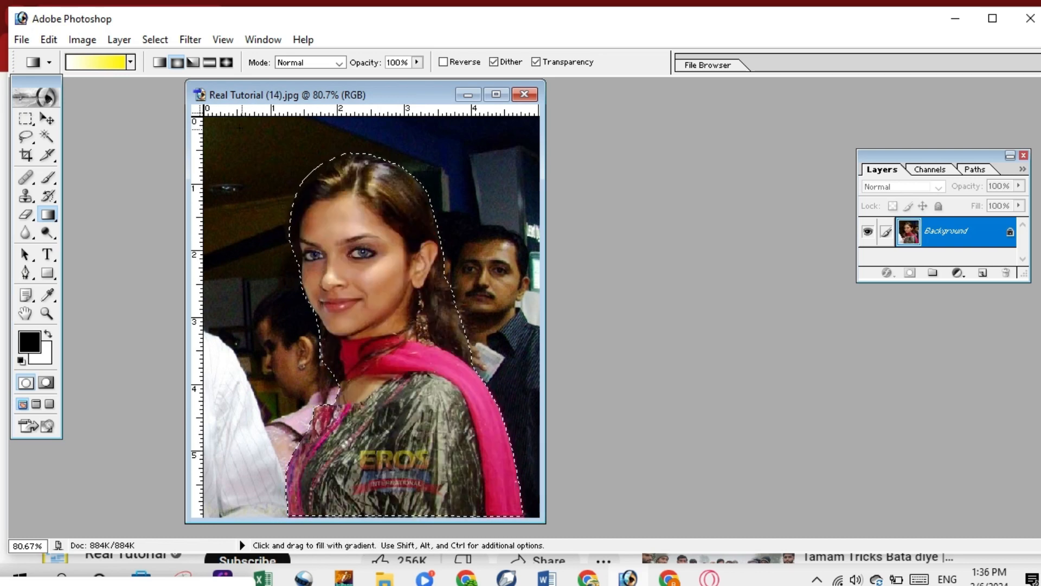
Deselect the woman's outline, and step back through the history to restore the selection
click(155, 41)
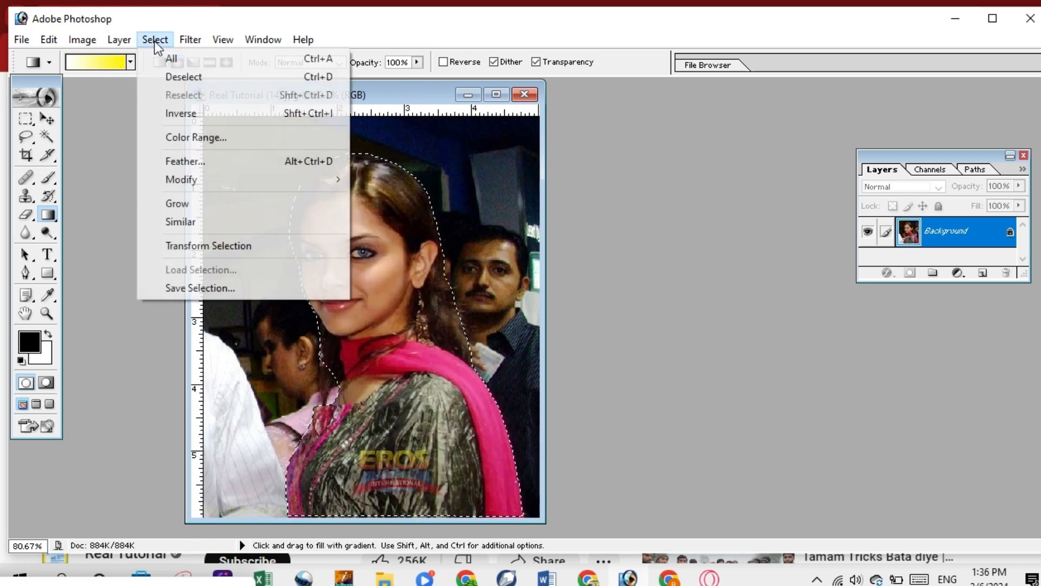
key(Escape)
click(190, 41)
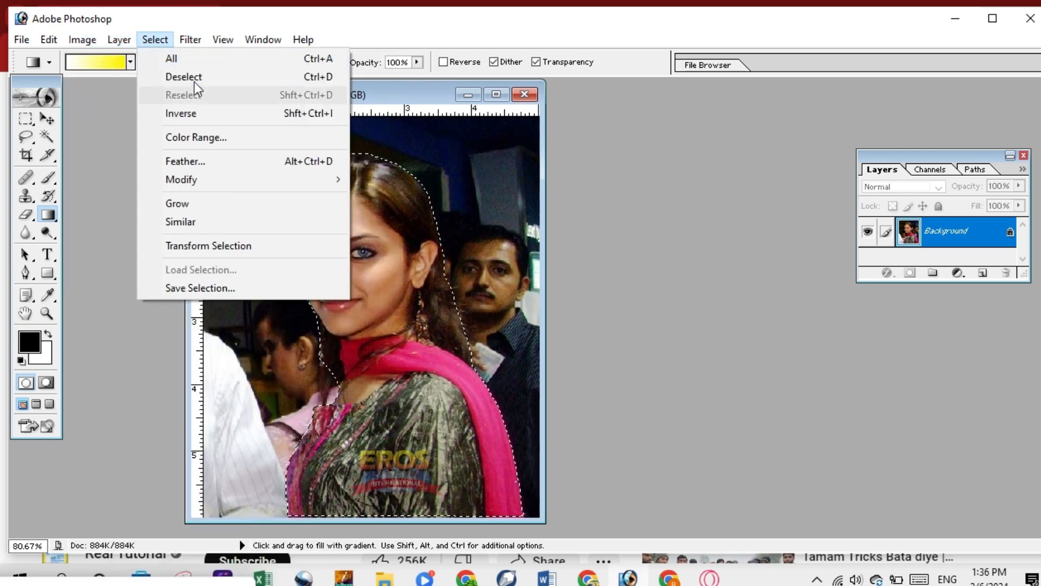
click(194, 81)
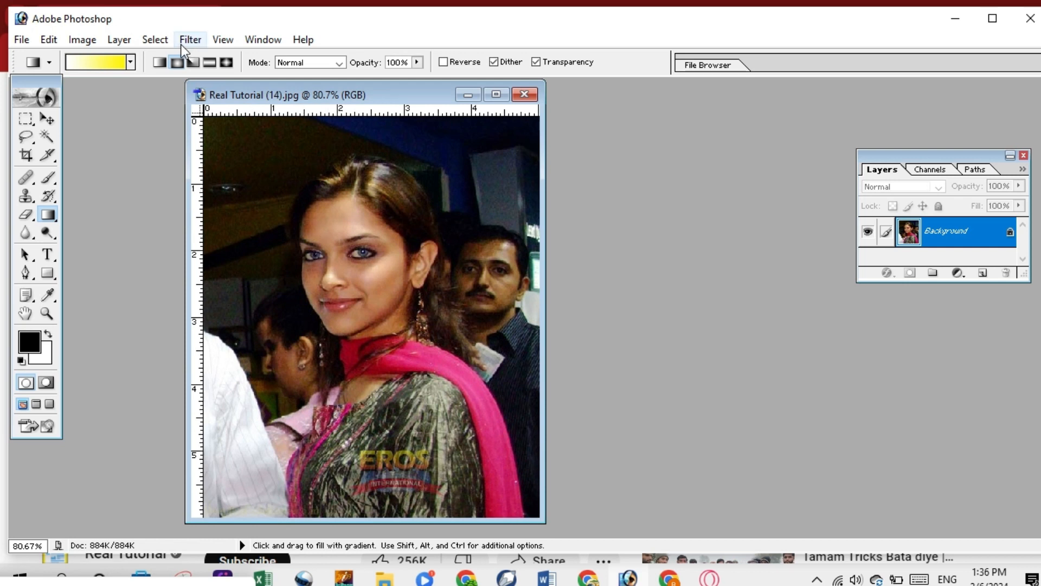
click(158, 41)
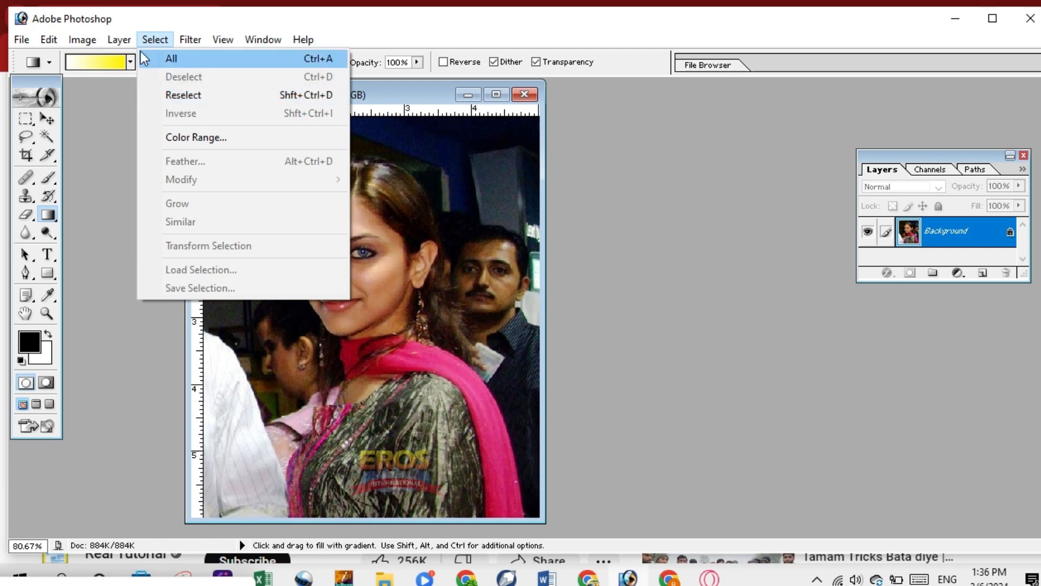
click(444, 205)
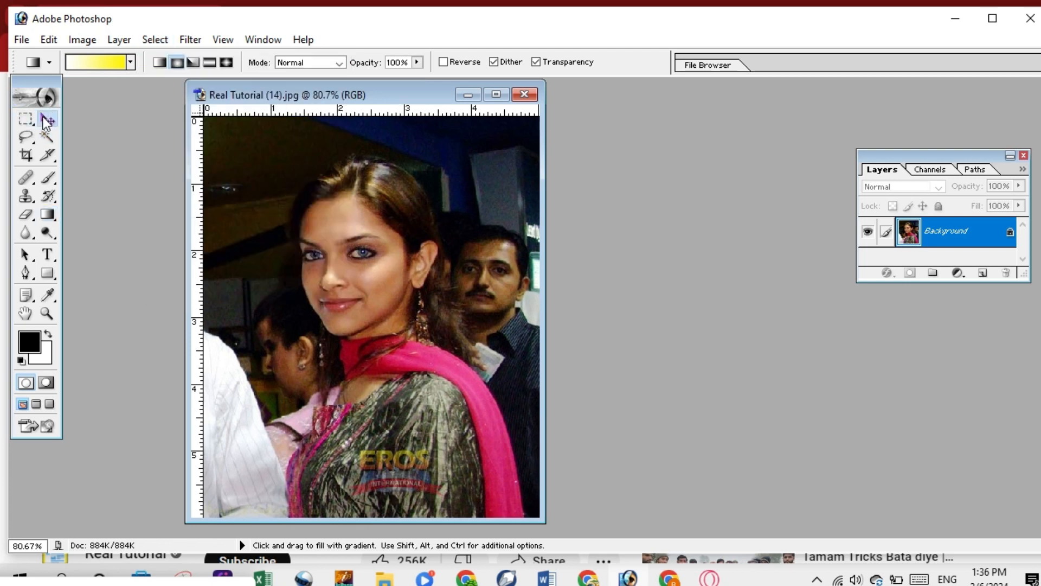
click(47, 117)
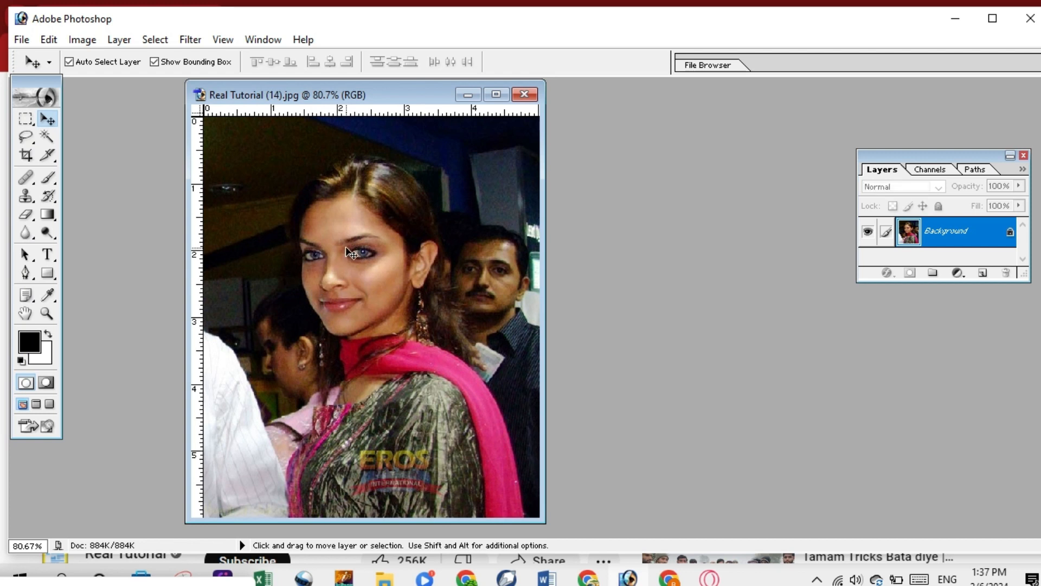
key(ctrl+alt+z)
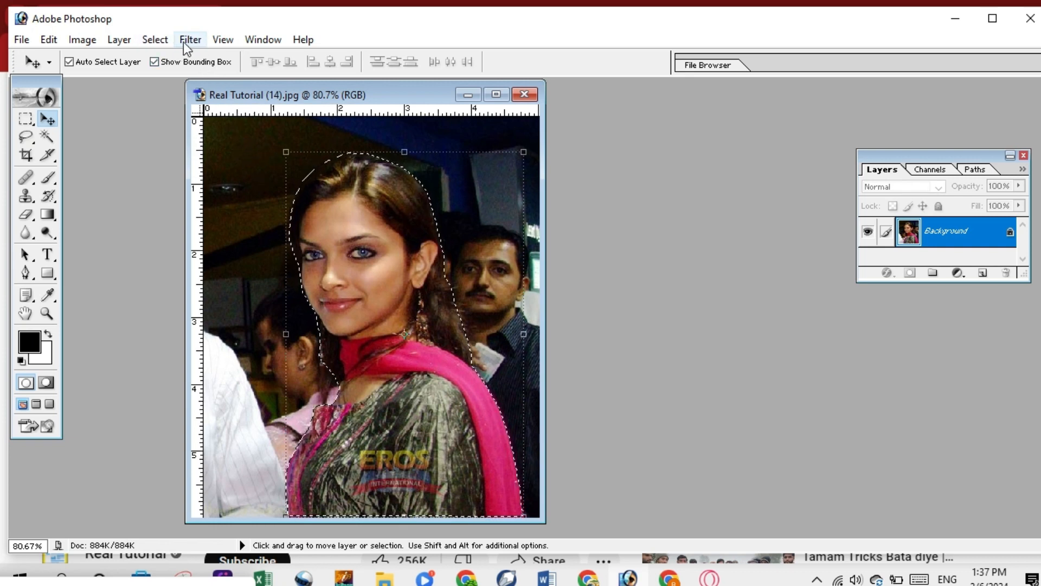
Invert the woman's selection and fill the background with a radial white-to-yellow gradient starting behind her head
click(165, 41)
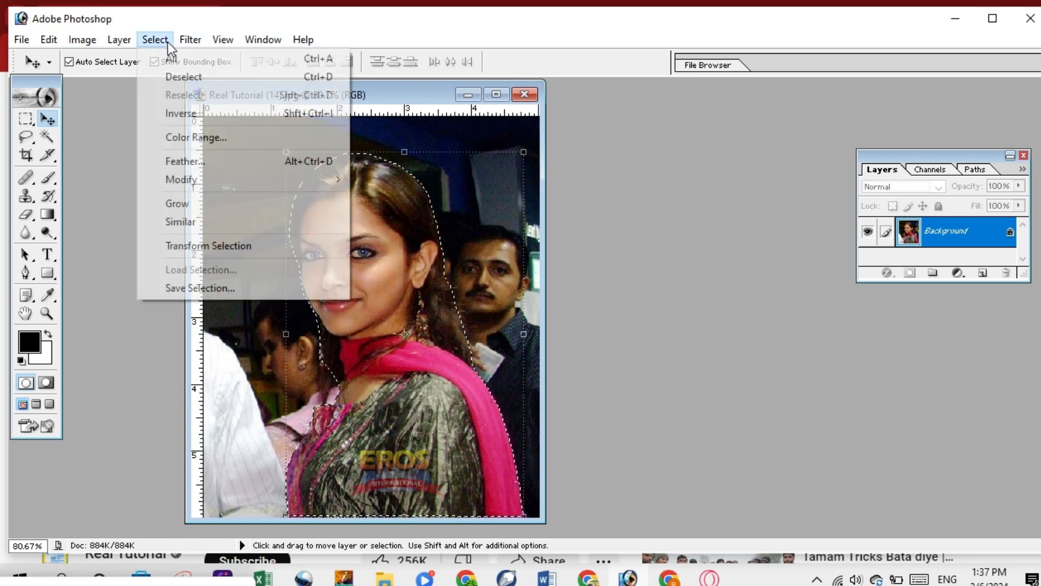
click(186, 111)
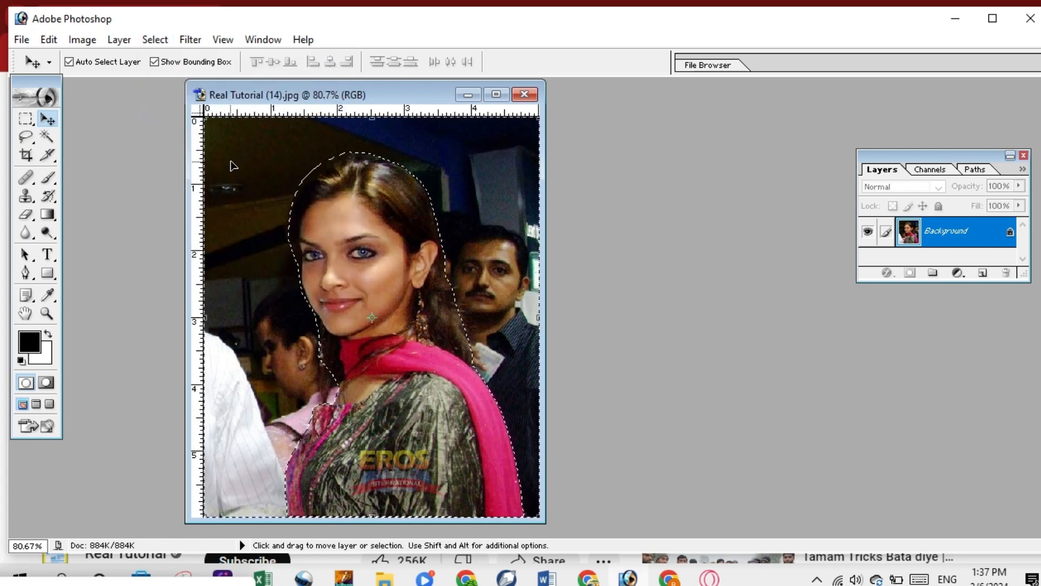
click(47, 215)
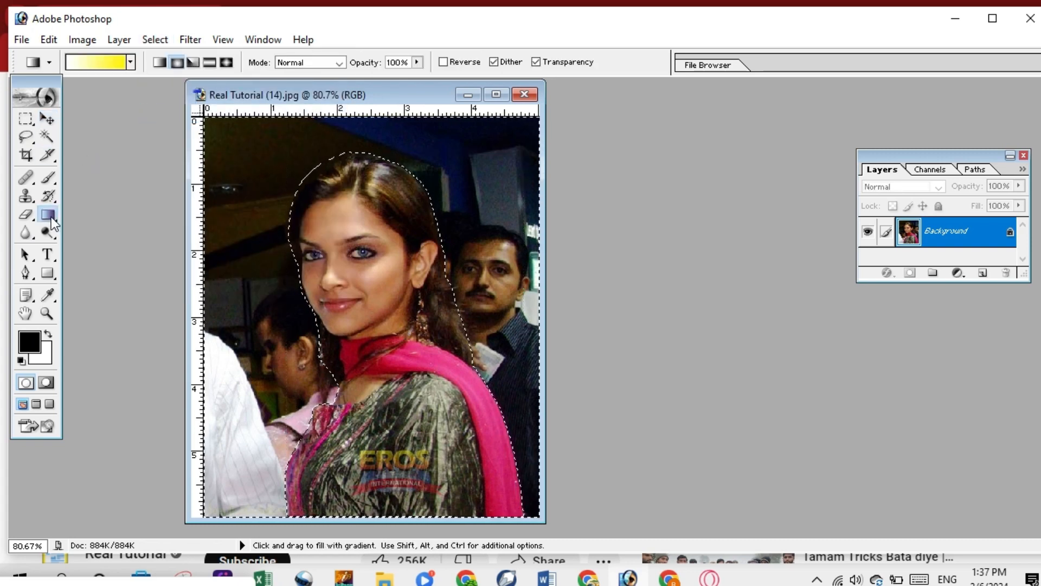
click(132, 65)
click(151, 131)
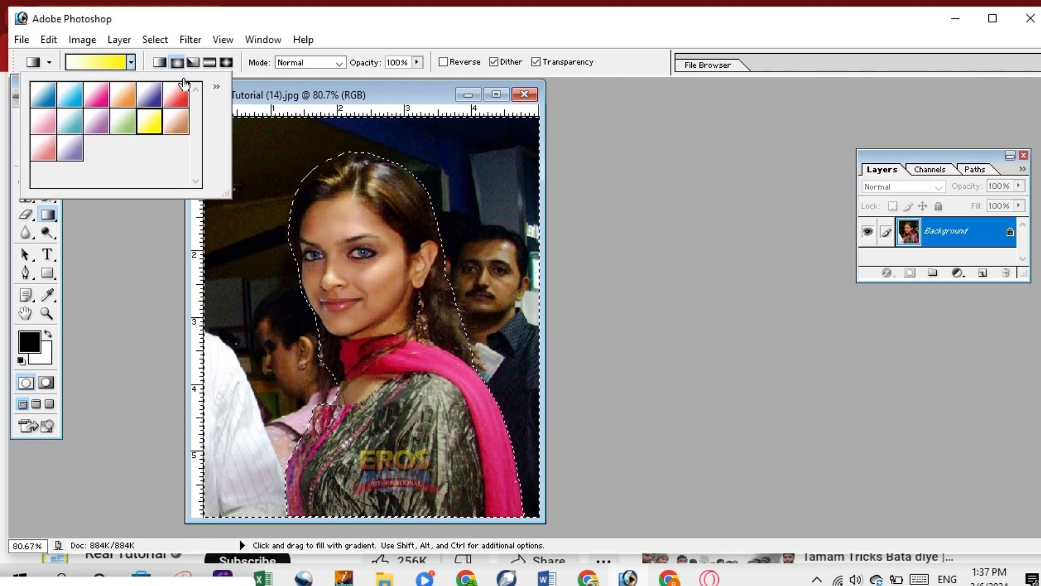
drag(340, 216, 362, 341)
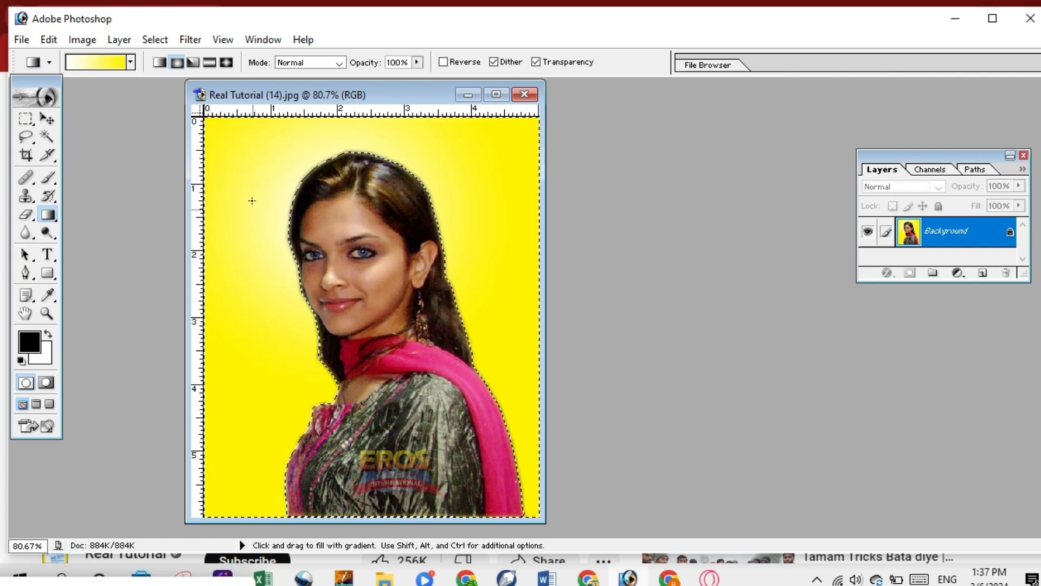
Deselect the yellow background, leaving the current gradient preset as it is
right_click(261, 186)
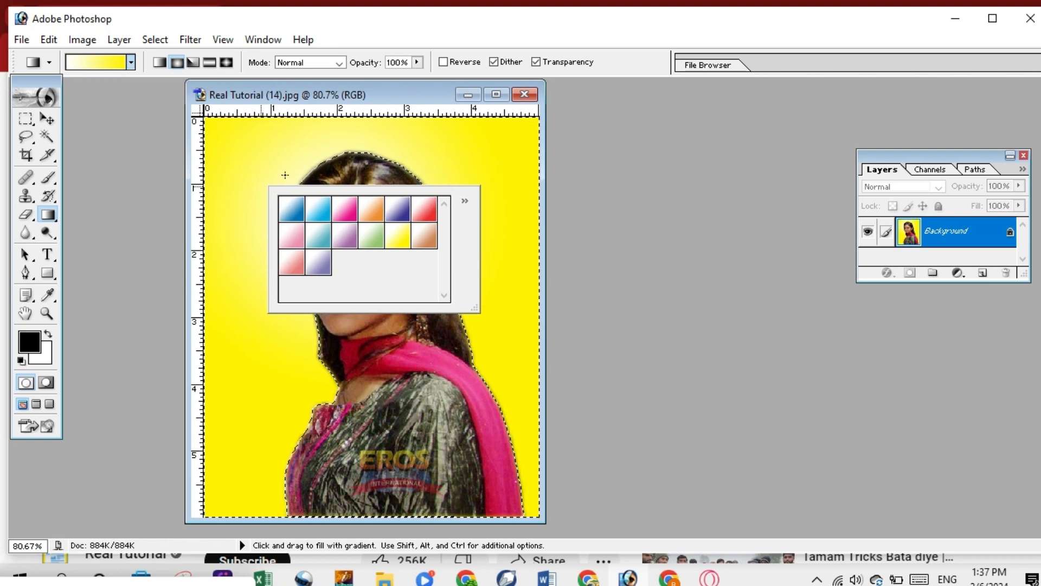
click(506, 193)
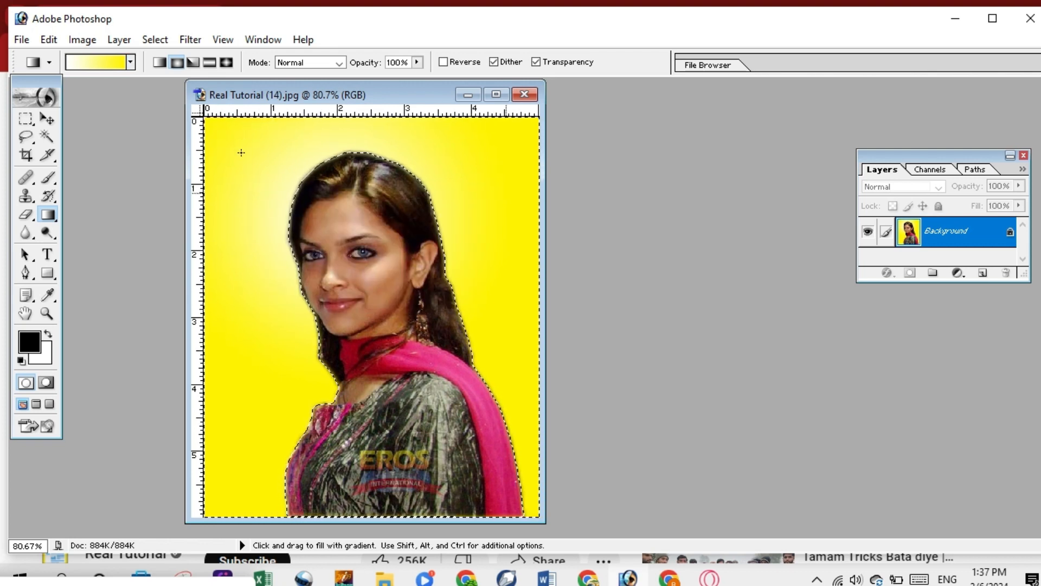
key(ctrl+d)
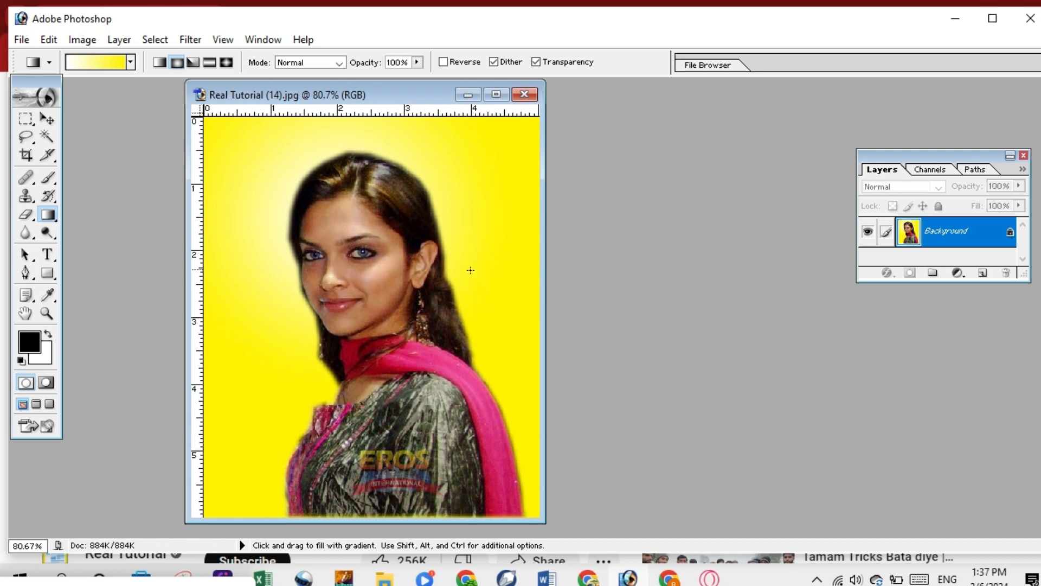
right_click(347, 222)
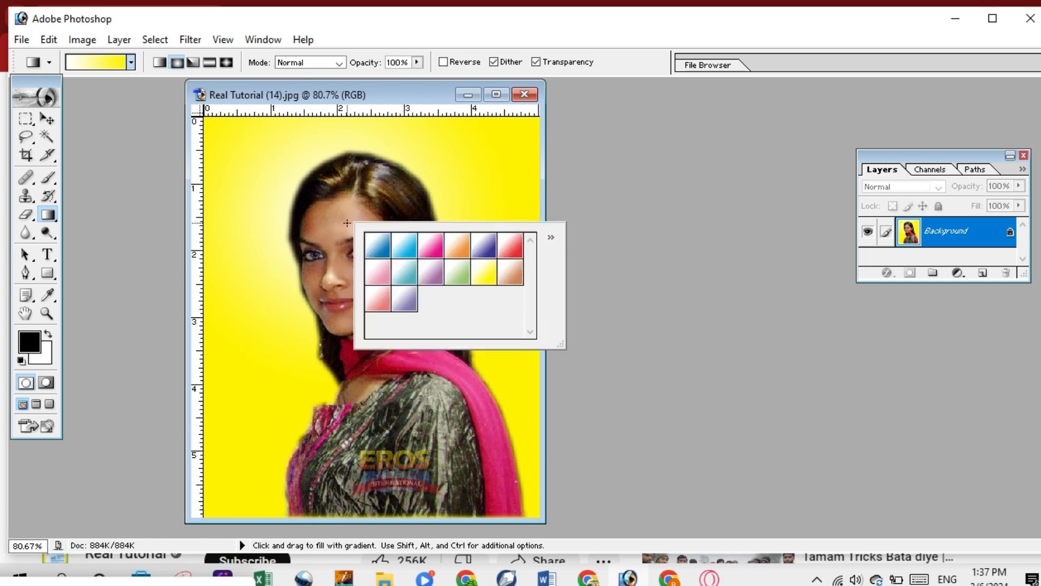
click(523, 190)
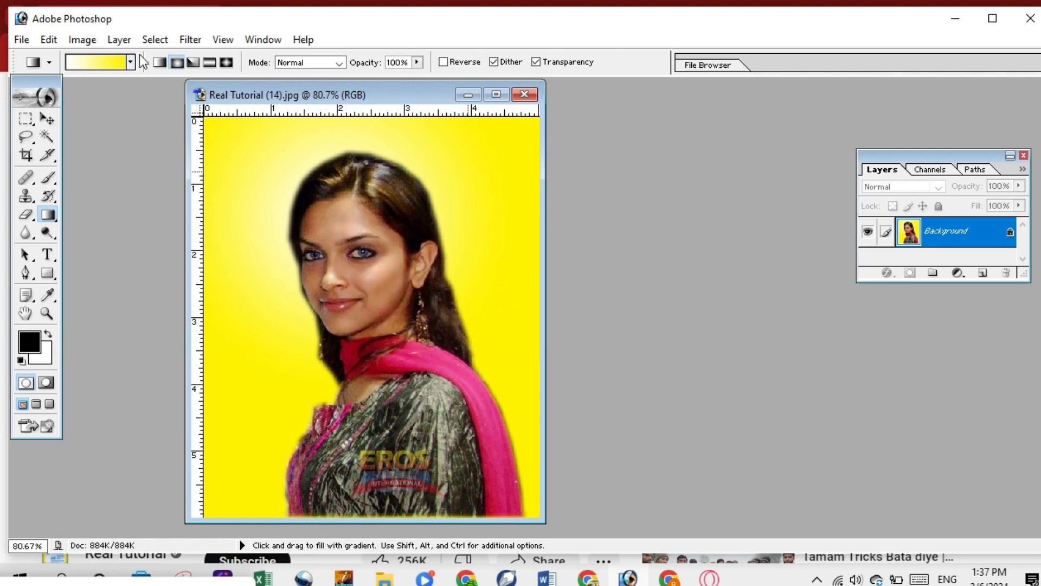
Place a Pen tool anchor at the woman's hairline and view the commands available for the path
click(25, 274)
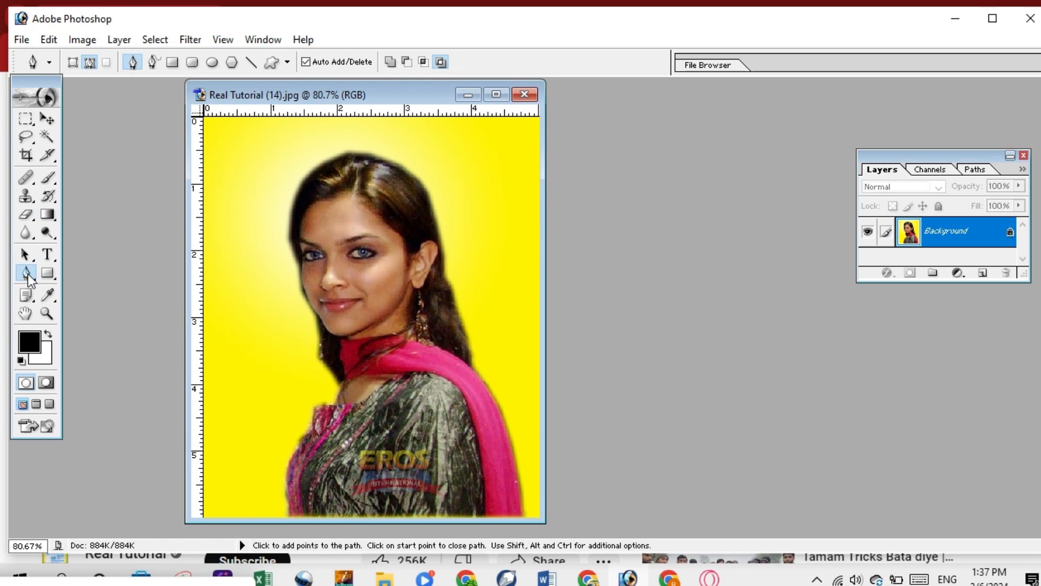
click(301, 223)
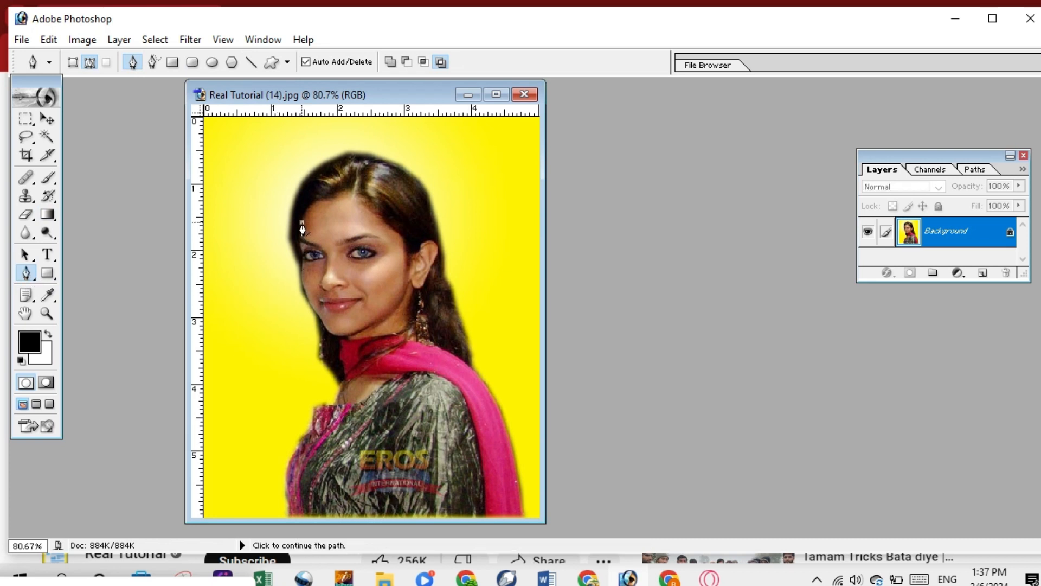
right_click(332, 241)
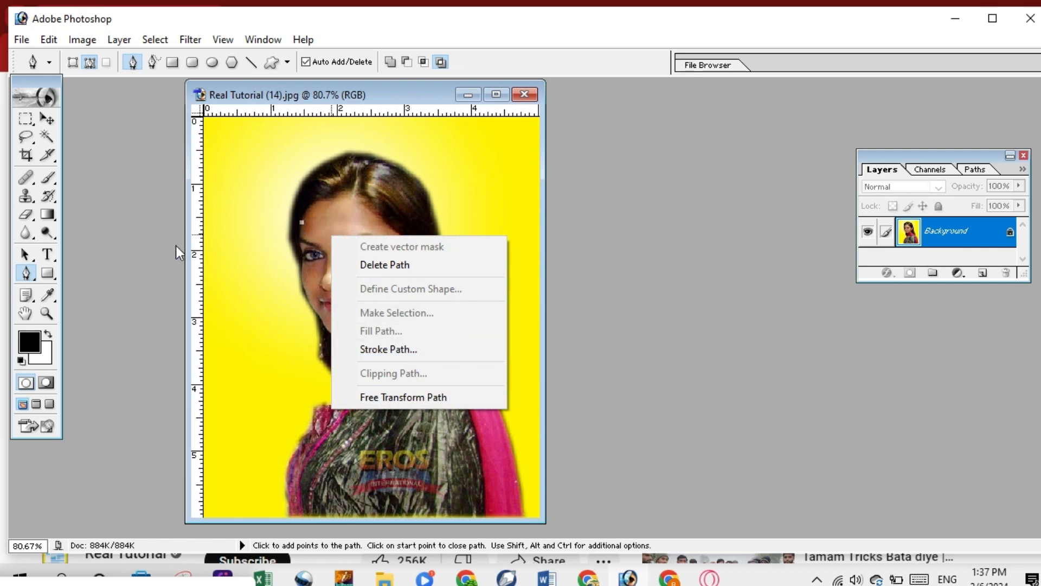
click(81, 254)
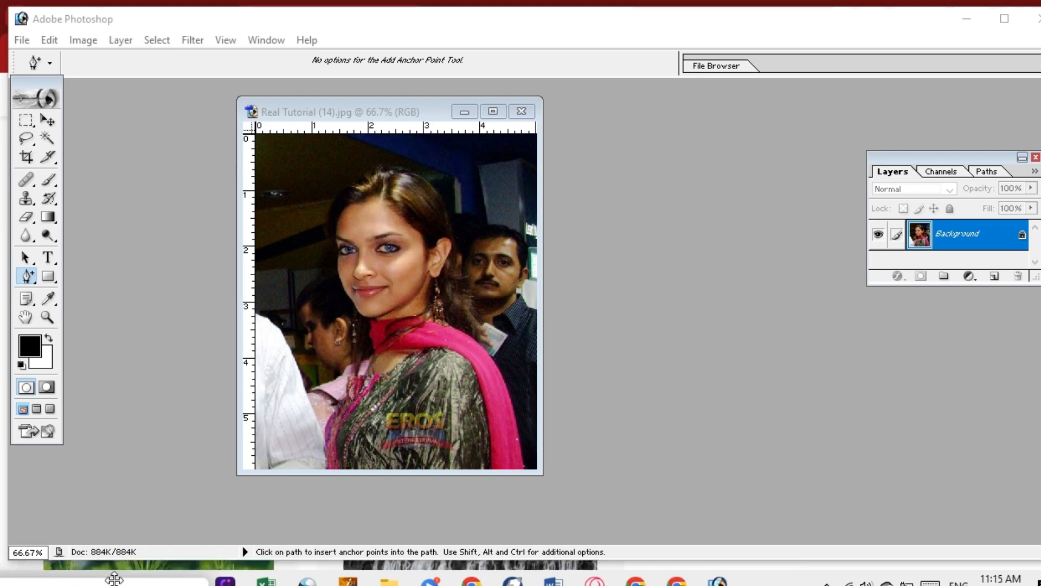
Start opening another image file and show the list of locations to look in
double_click(685, 332)
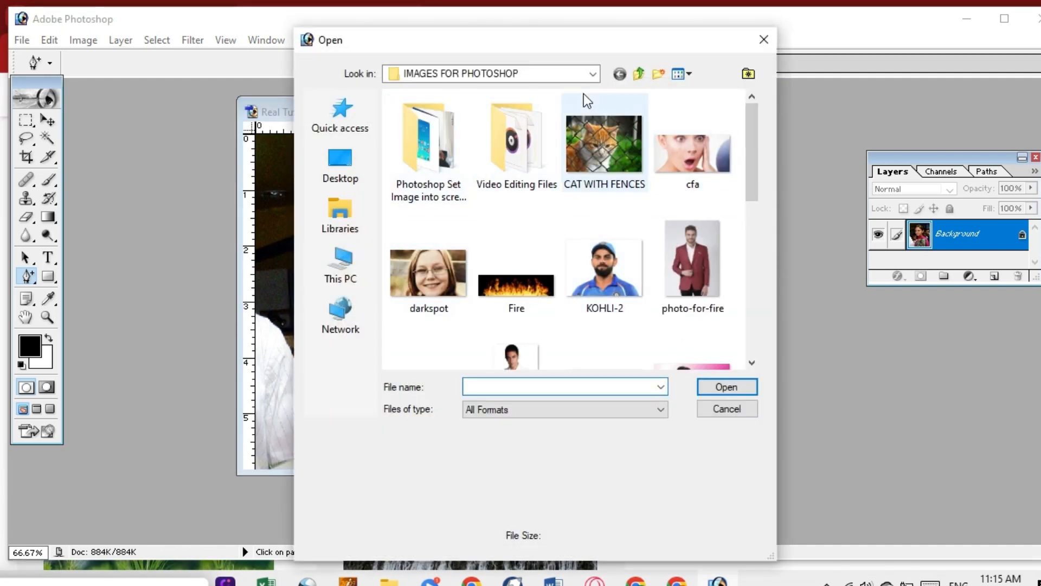
click(593, 76)
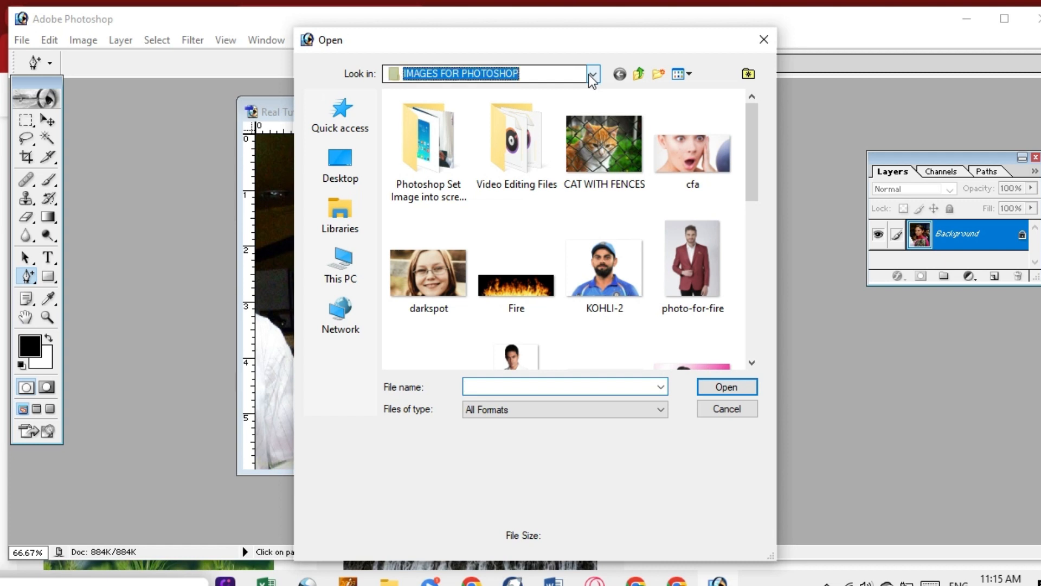
Open the forest path image full_42489 from the Pictures folder
click(592, 76)
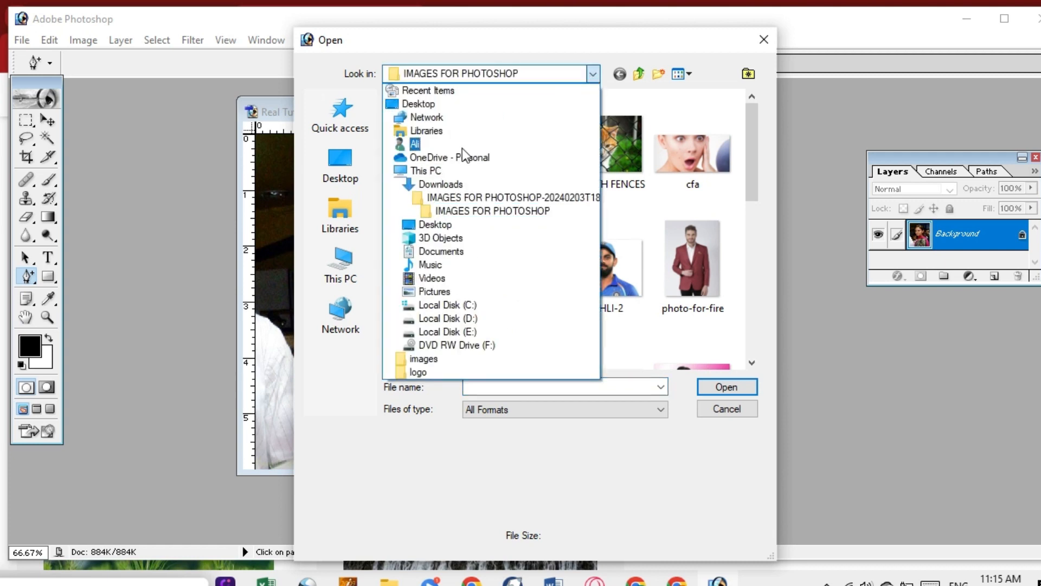
click(447, 295)
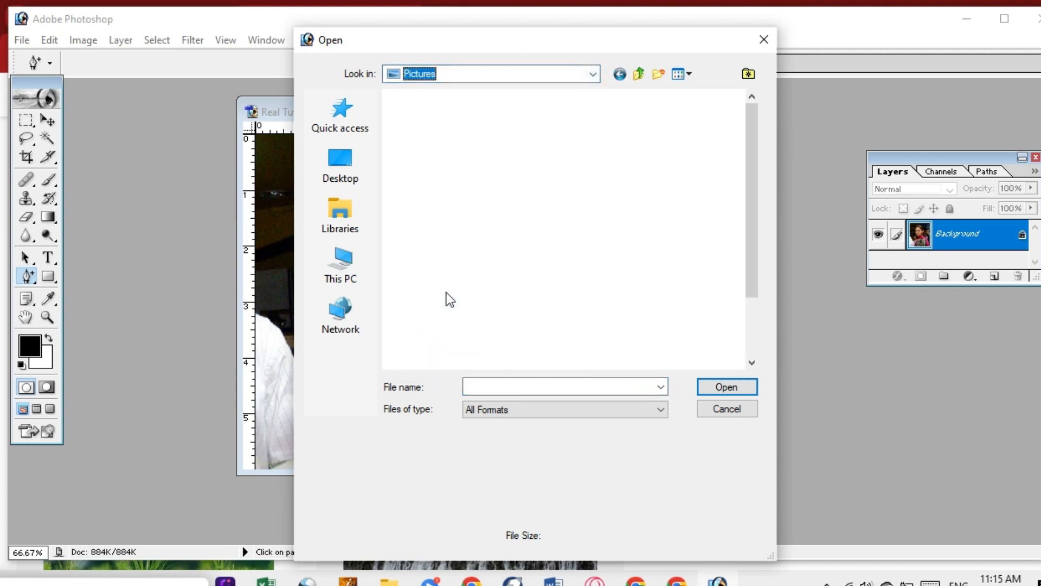
drag(754, 163, 755, 216)
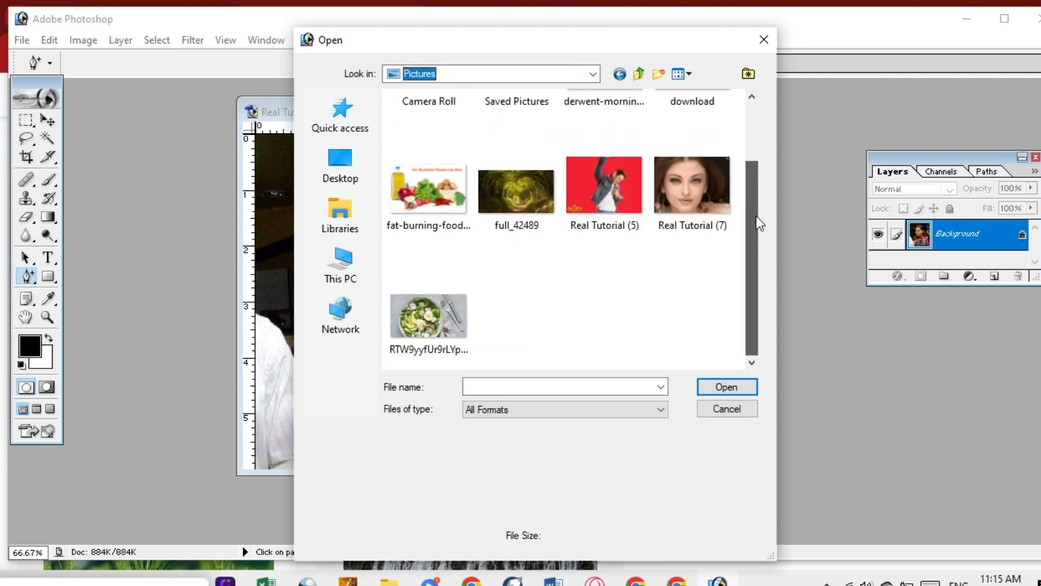
click(546, 193)
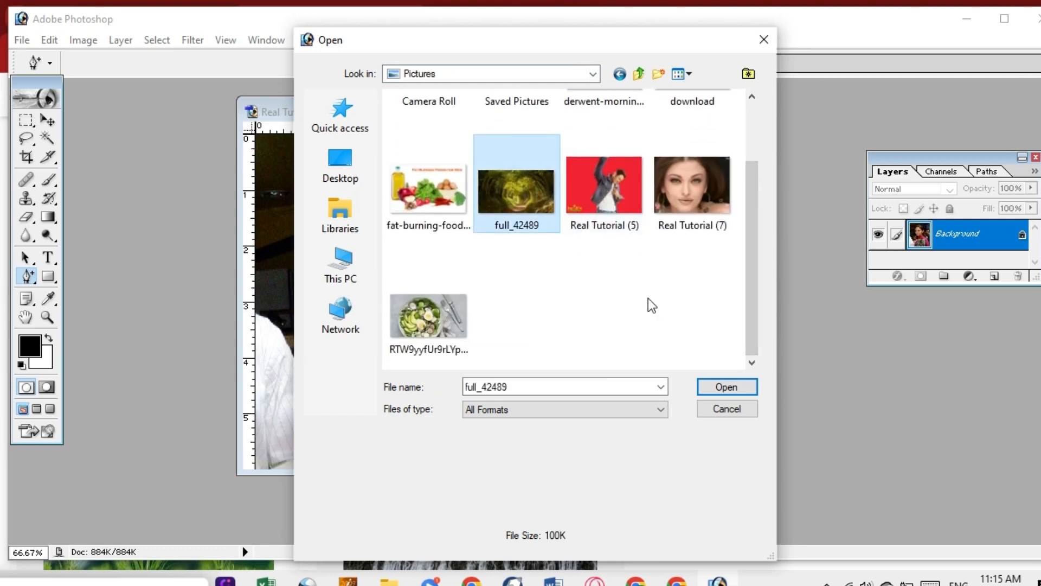
click(727, 387)
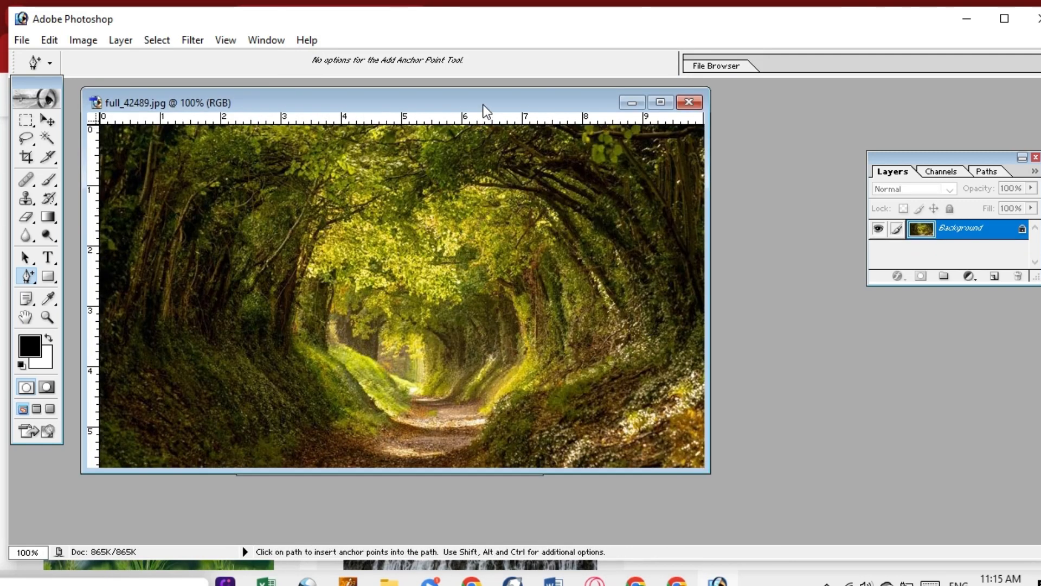
Copy the selected woman from Real Tutorial (14).jpg into the full_42489.jpg forest image with the Move tool
drag(483, 105, 945, 90)
click(379, 266)
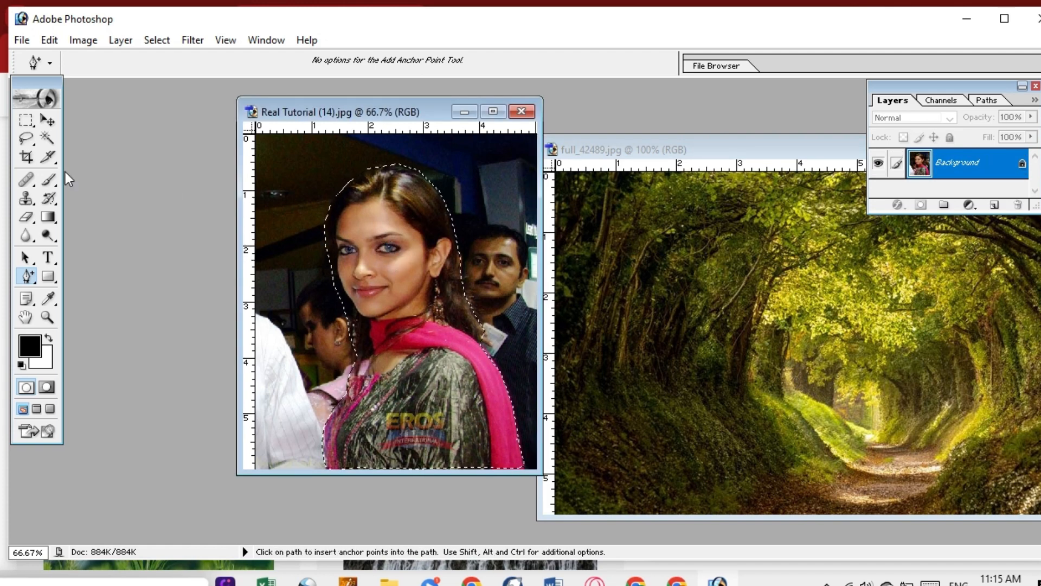
click(48, 120)
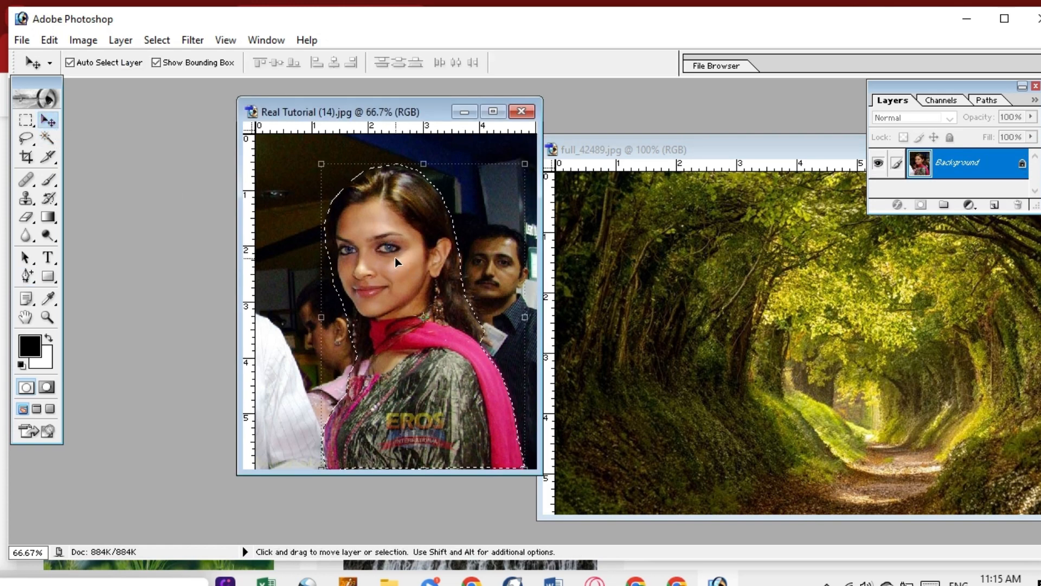
drag(571, 277, 740, 302)
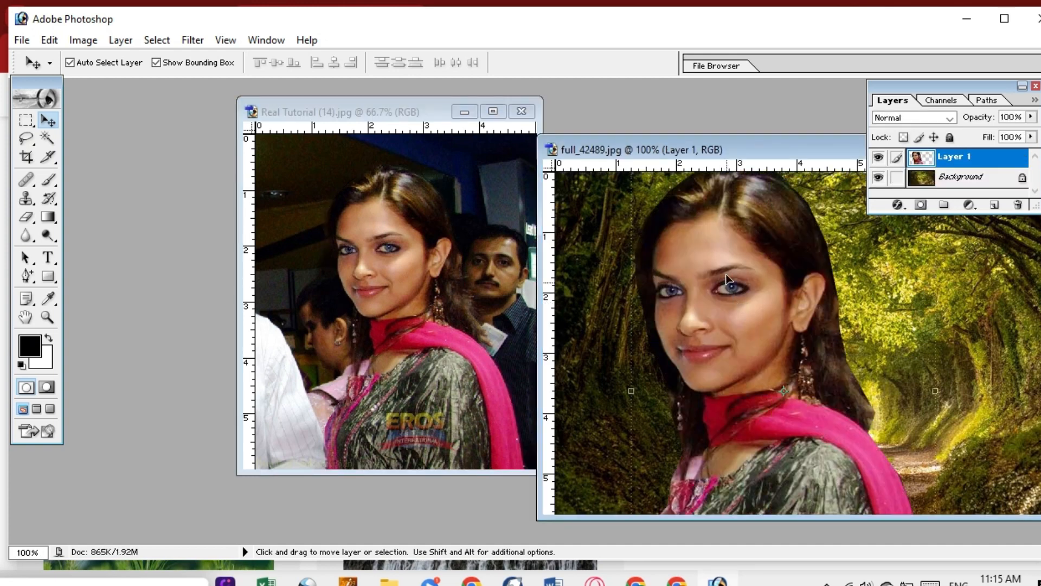
Scale the woman's layer to about 63% width and 65% height, resting her on the forest image's bottom edge near X 356 px
drag(757, 152, 613, 112)
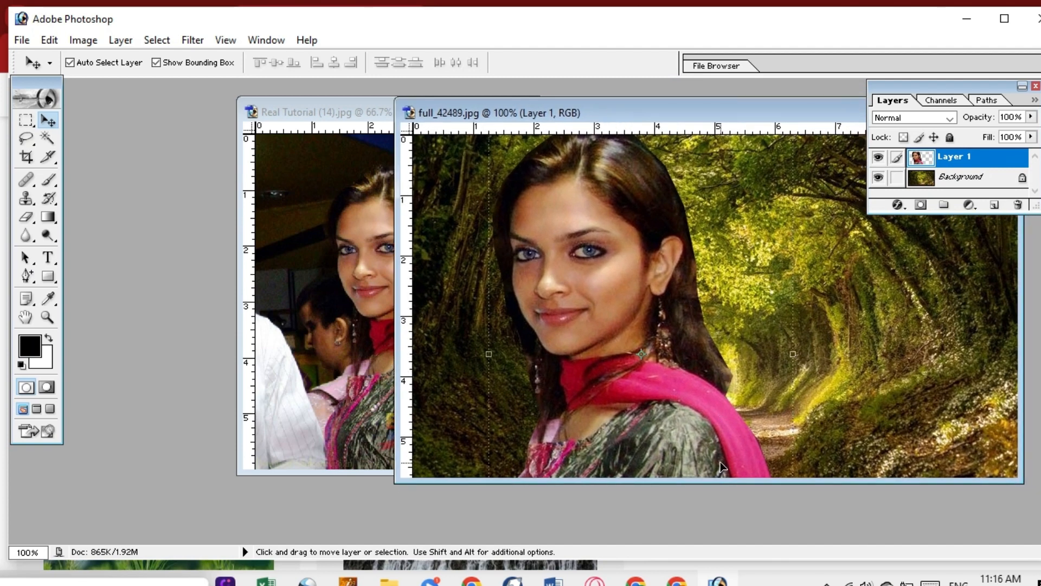
drag(711, 483, 713, 534)
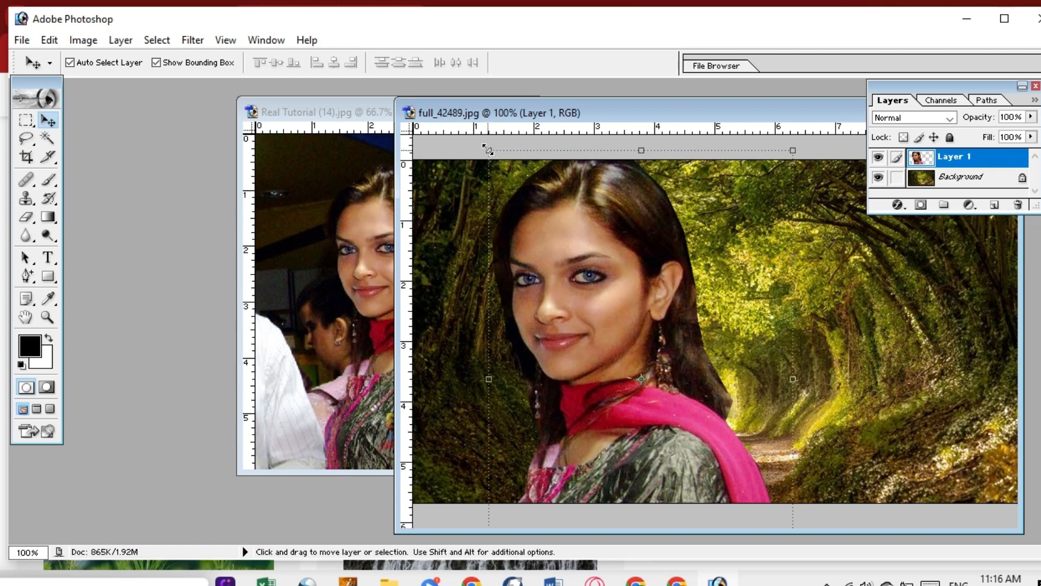
drag(488, 150, 537, 221)
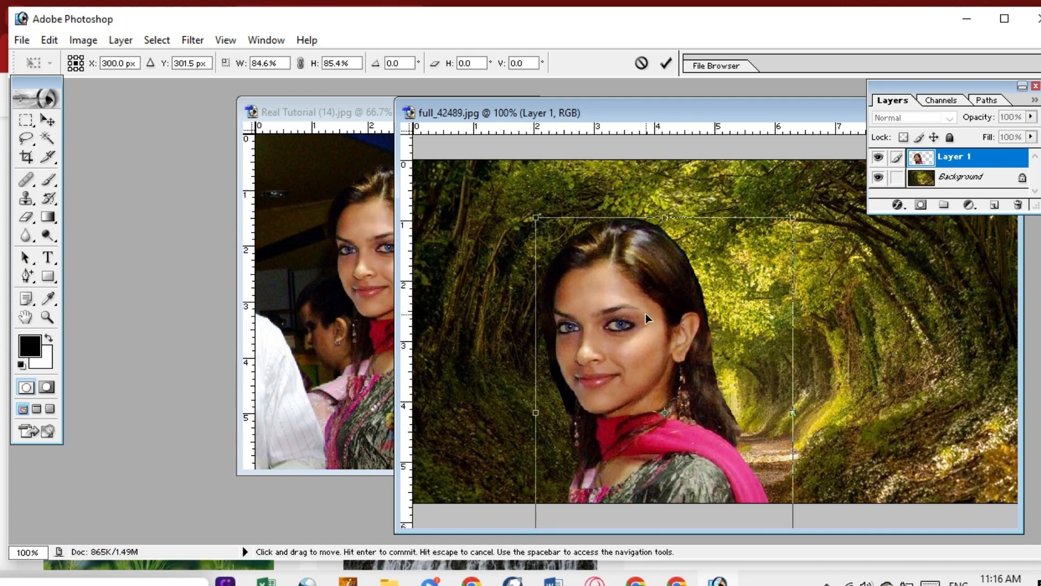
drag(645, 314, 703, 266)
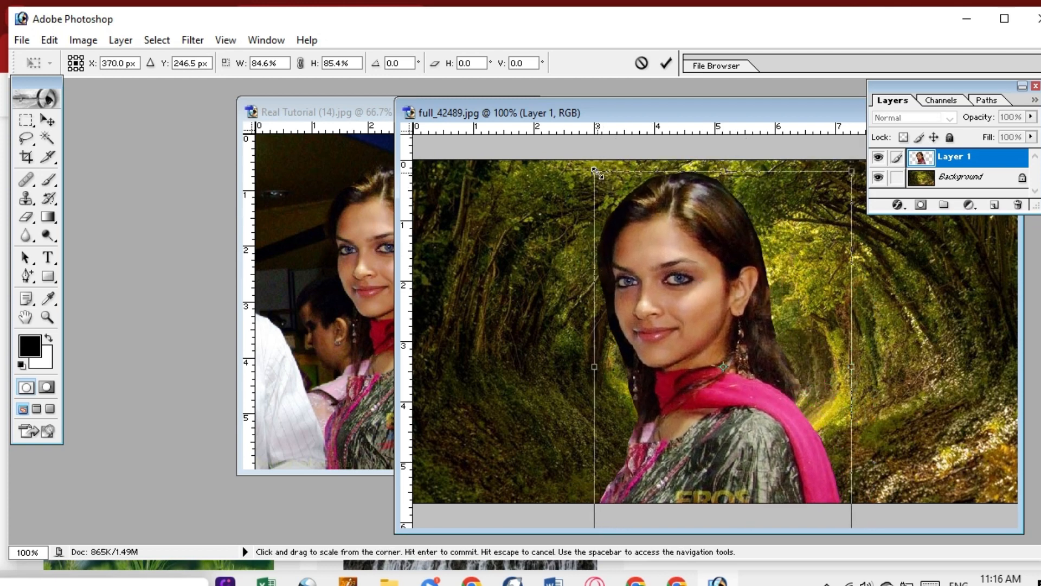
drag(598, 174, 661, 264)
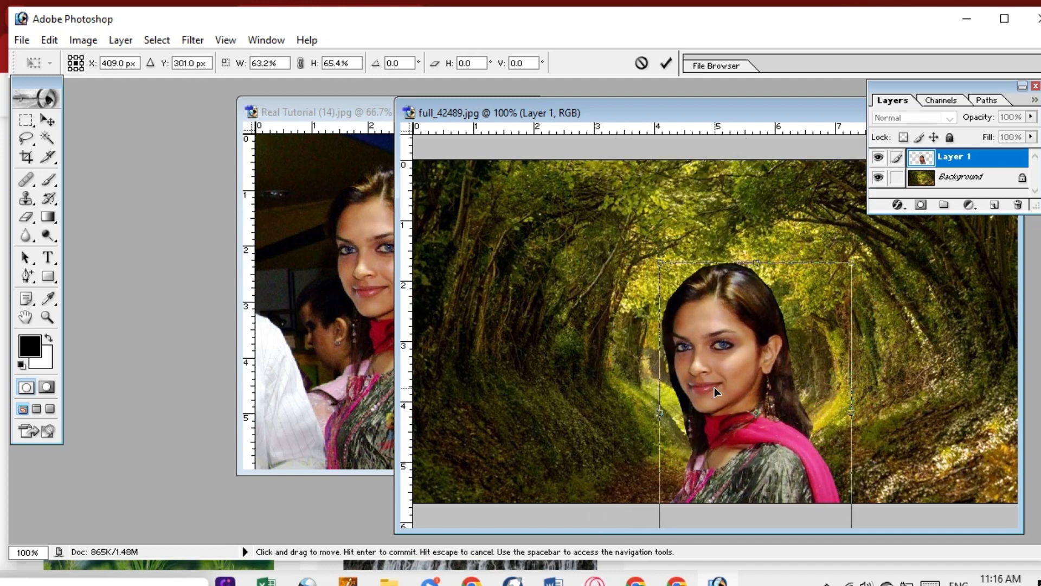
drag(714, 386, 669, 327)
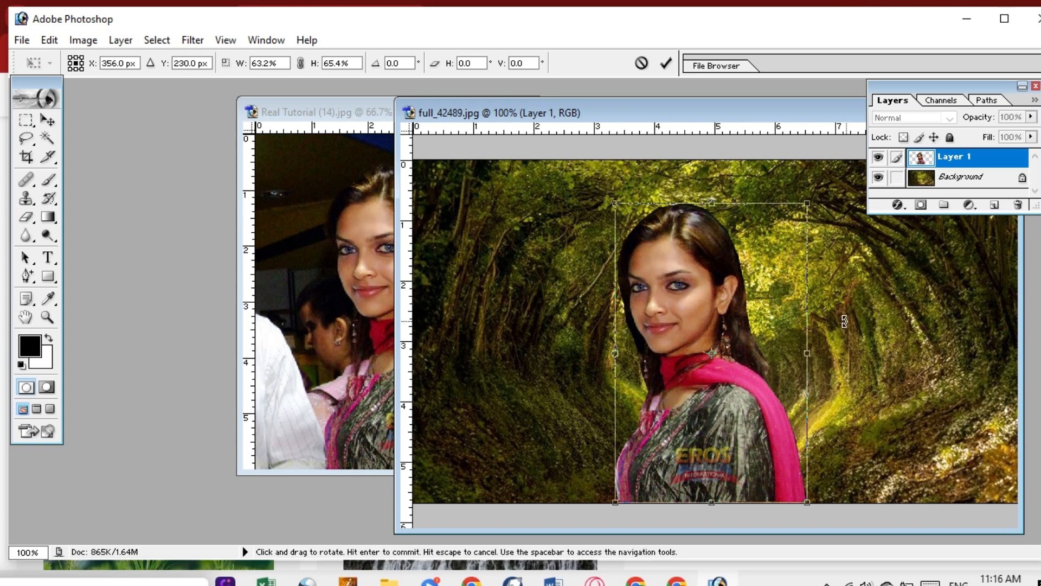
key(Return)
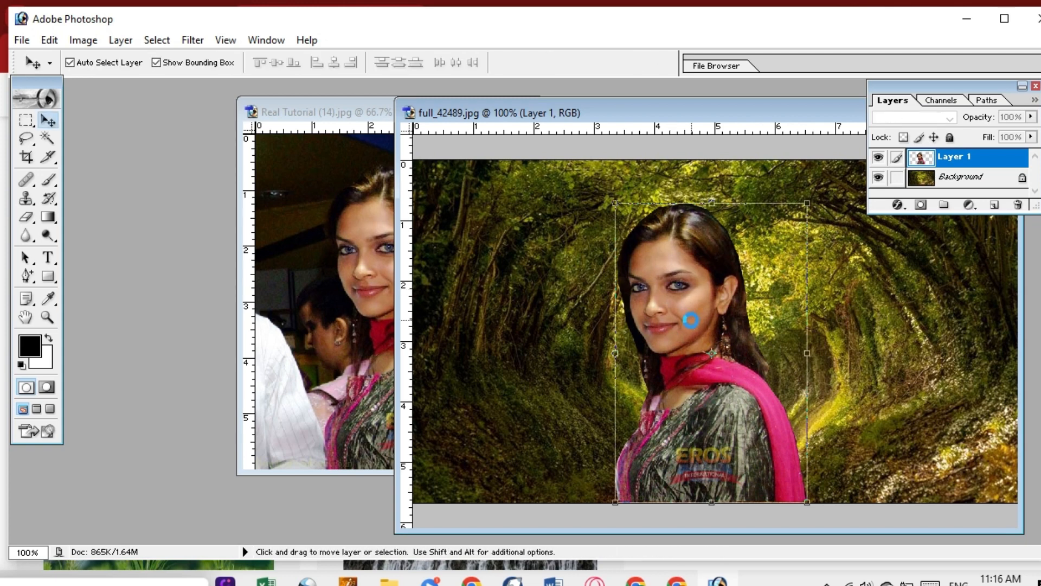
Scale the woman's layer to about 73% width and 81% height, placing her in the image's lower right near X 552 px
click(508, 373)
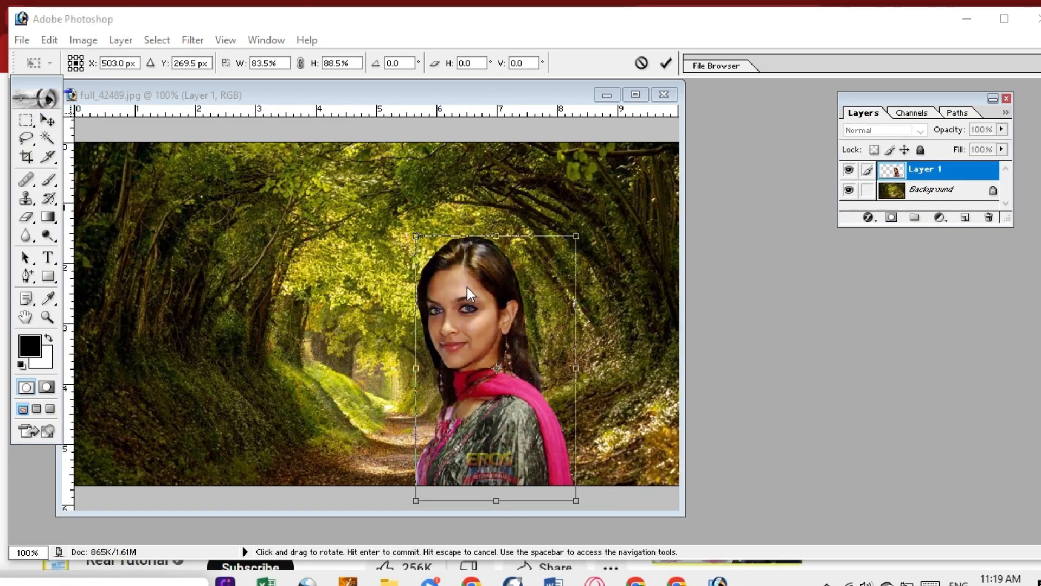
click(416, 234)
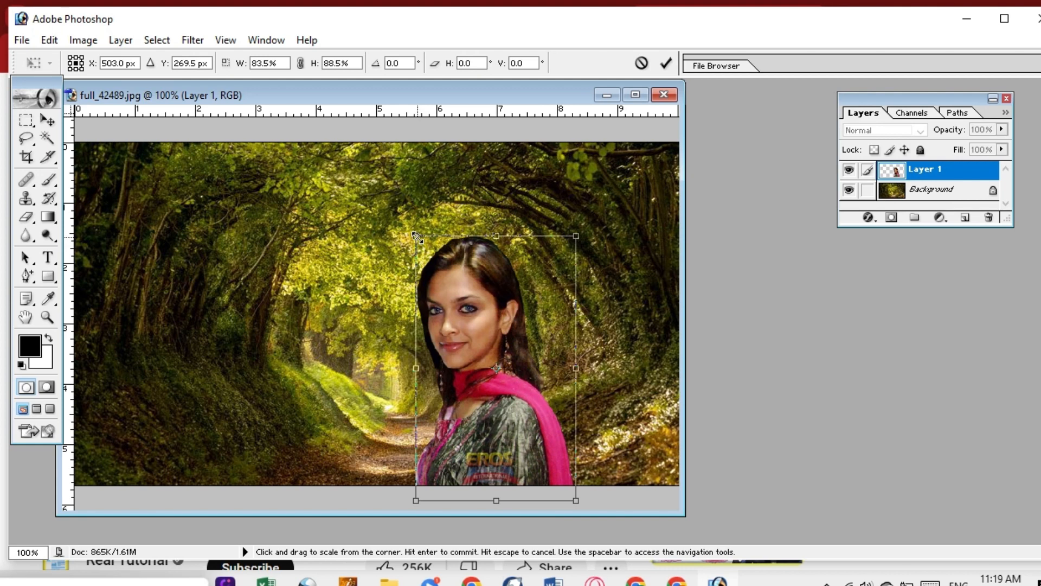
drag(415, 235, 437, 248)
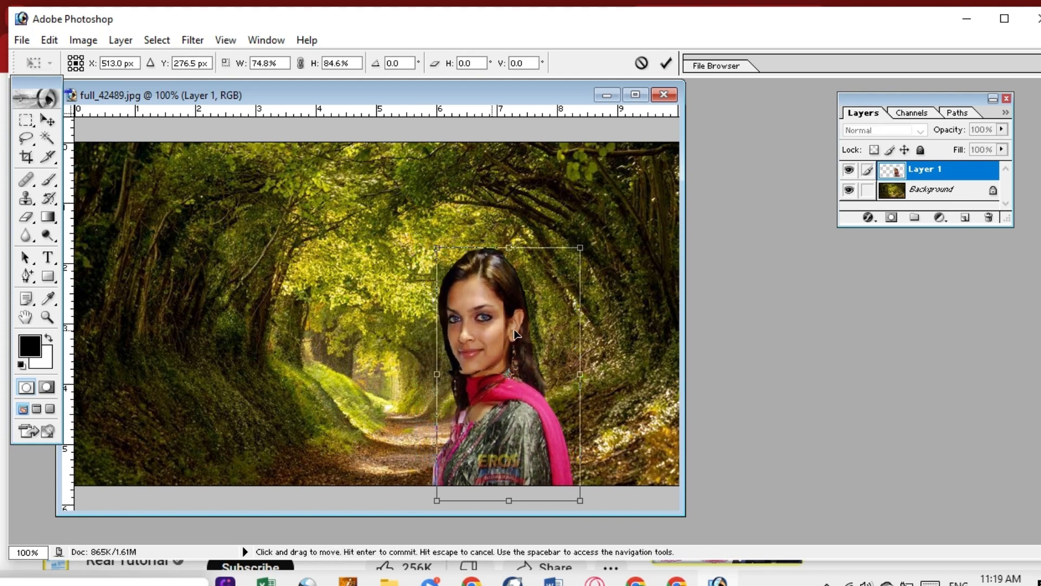
mouse_move(514, 335)
mouse_down()
mouse_move(527, 328)
mouse_move(473, 323)
mouse_move(529, 324)
mouse_move(528, 307)
mouse_move(537, 320)
mouse_move(520, 321)
mouse_up()
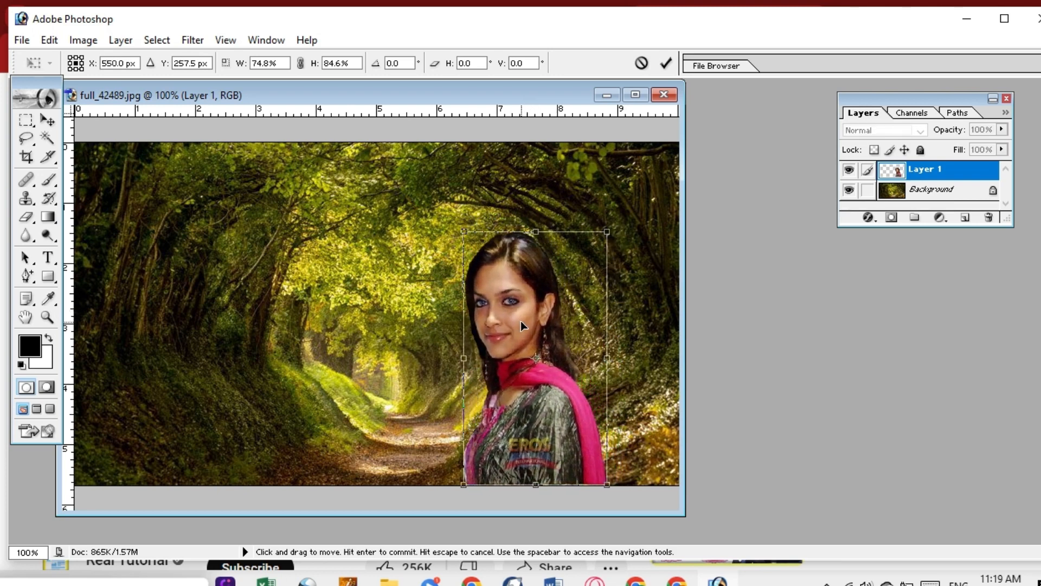
drag(464, 233, 468, 242)
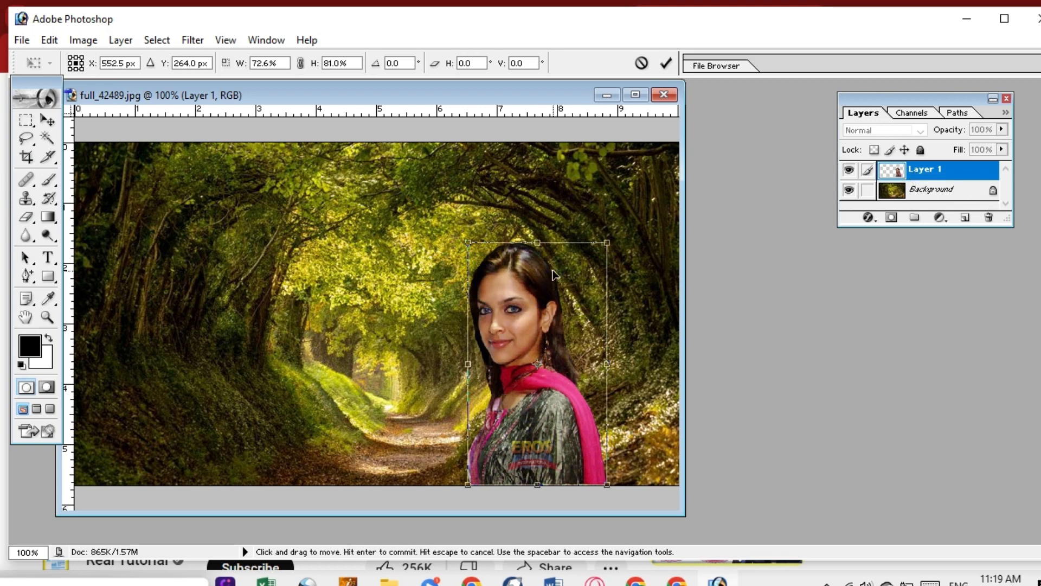
key(Return)
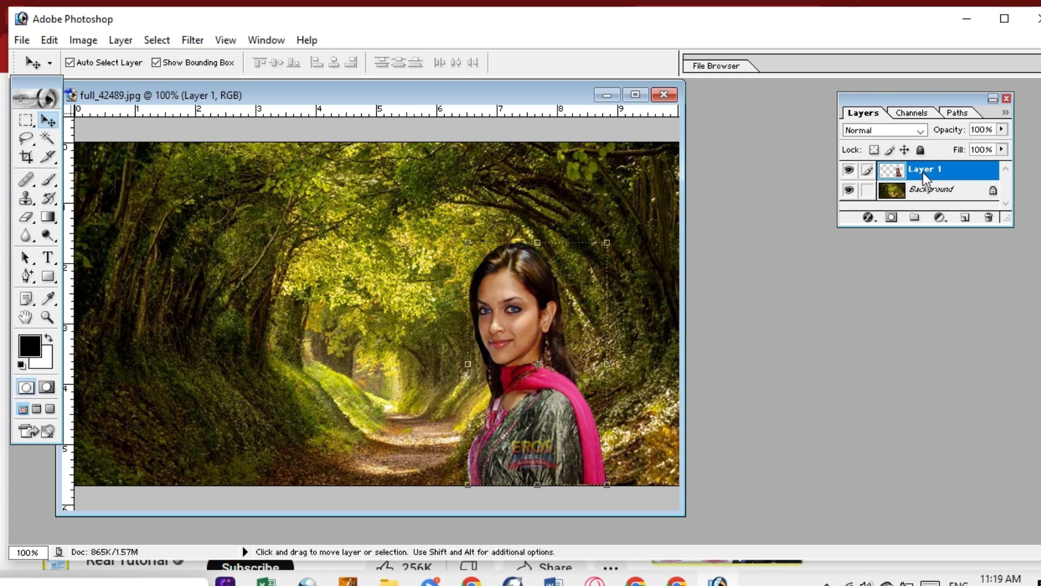
Duplicate Layer 1 within the full_42489.jpg document
right_click(923, 173)
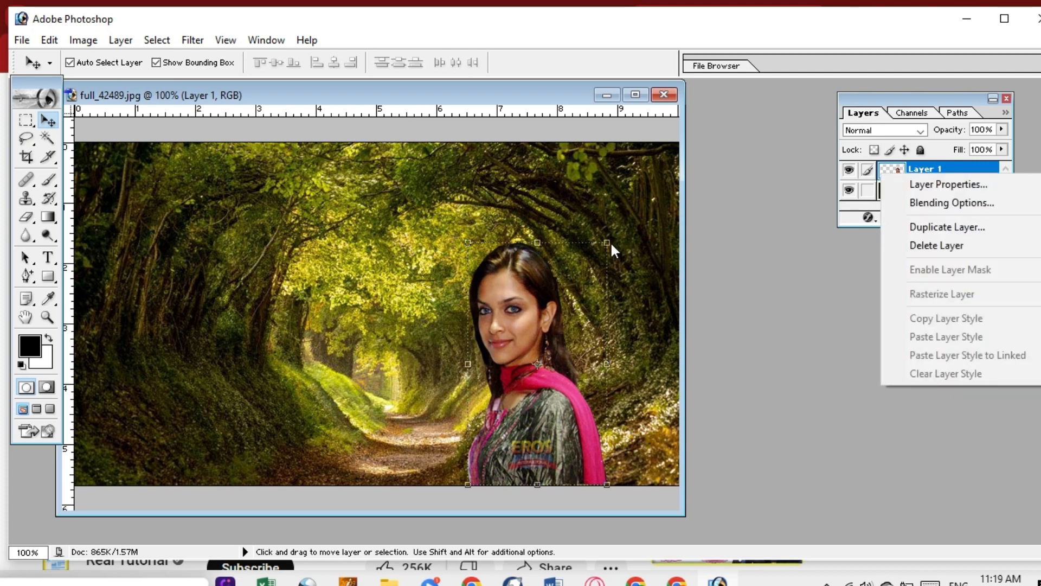
click(965, 227)
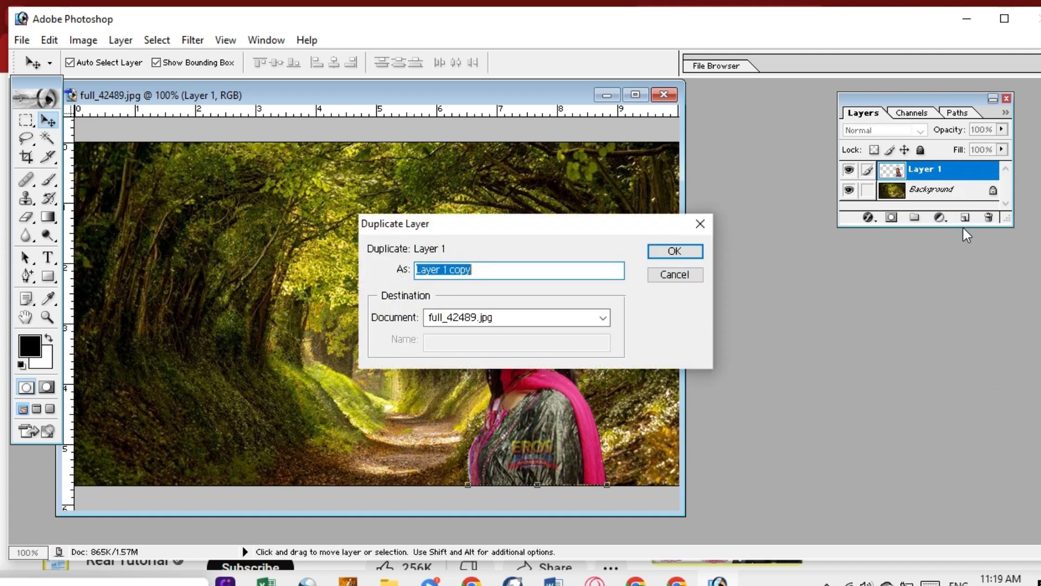
click(678, 249)
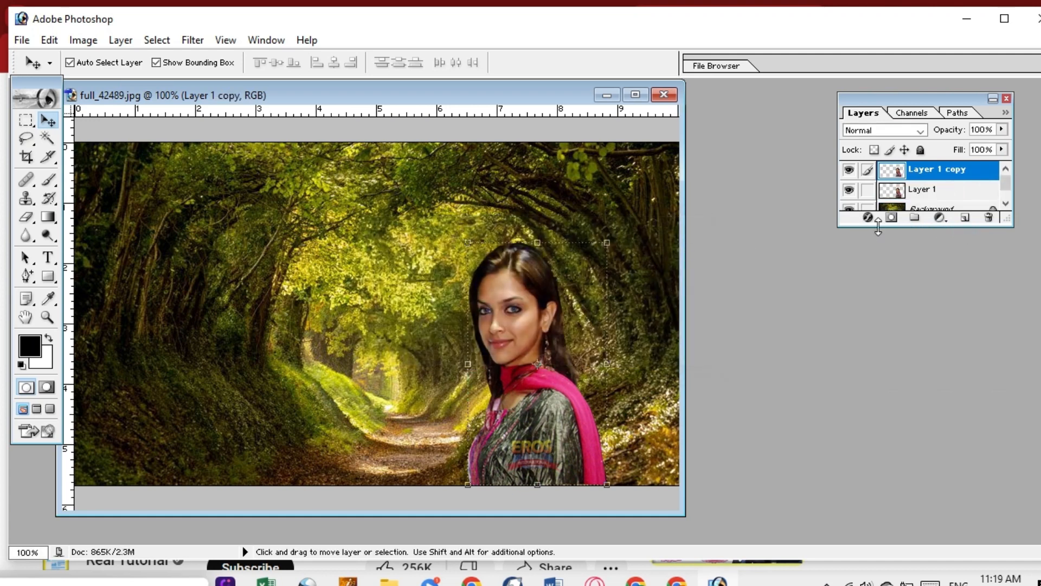
Enlarge Layer 1 to about 165% width and 141% height so it fills the image height behind the smaller copy
click(928, 198)
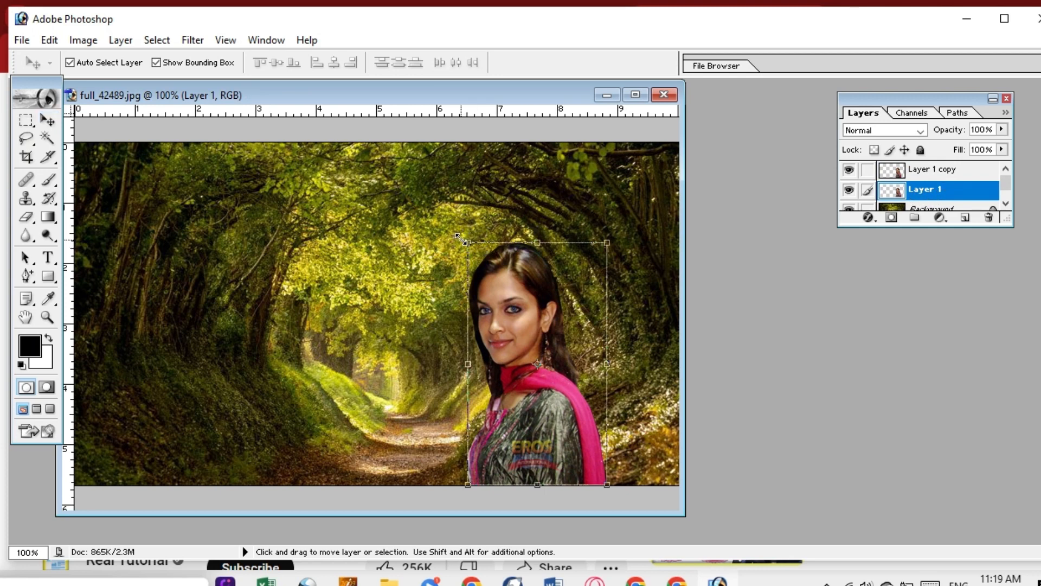
drag(461, 239, 361, 143)
drag(438, 237, 427, 235)
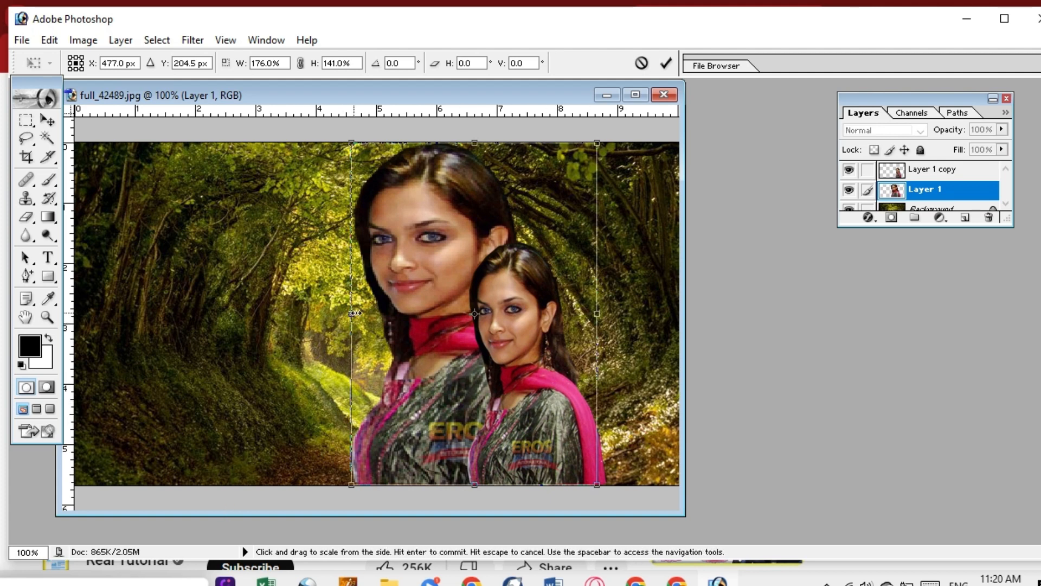
drag(353, 313, 367, 313)
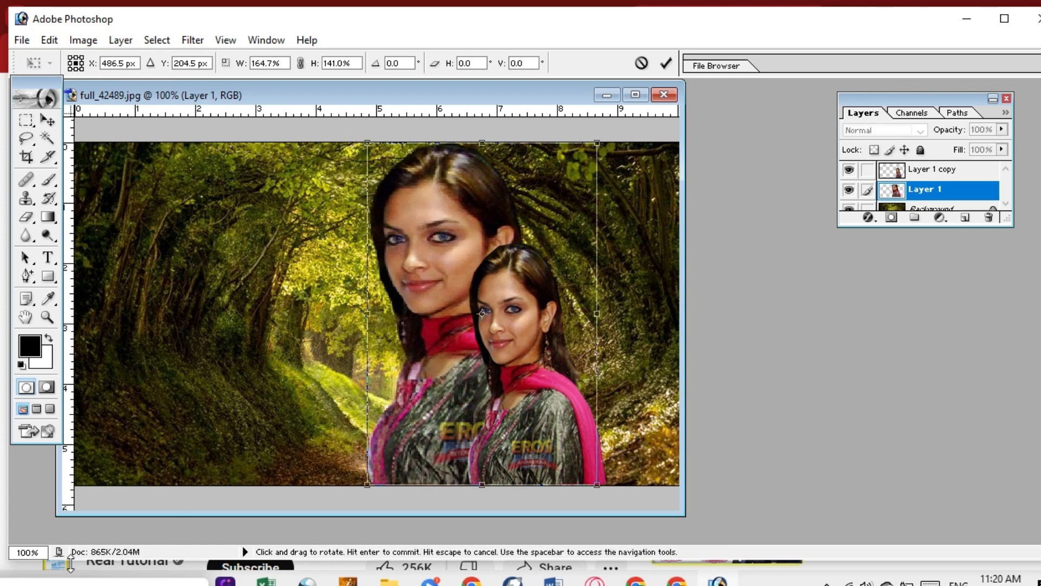
click(971, 193)
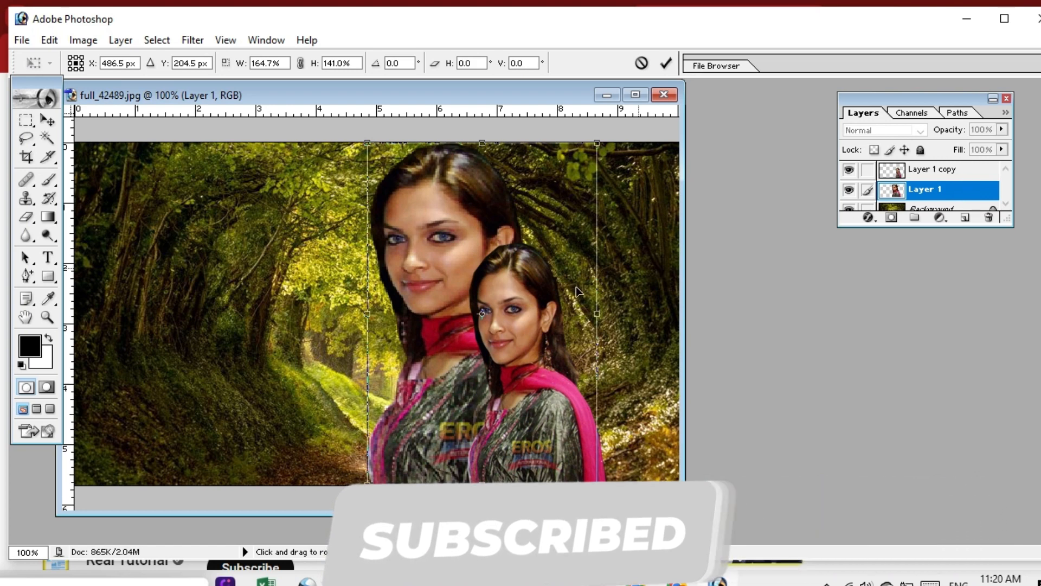
key(Return)
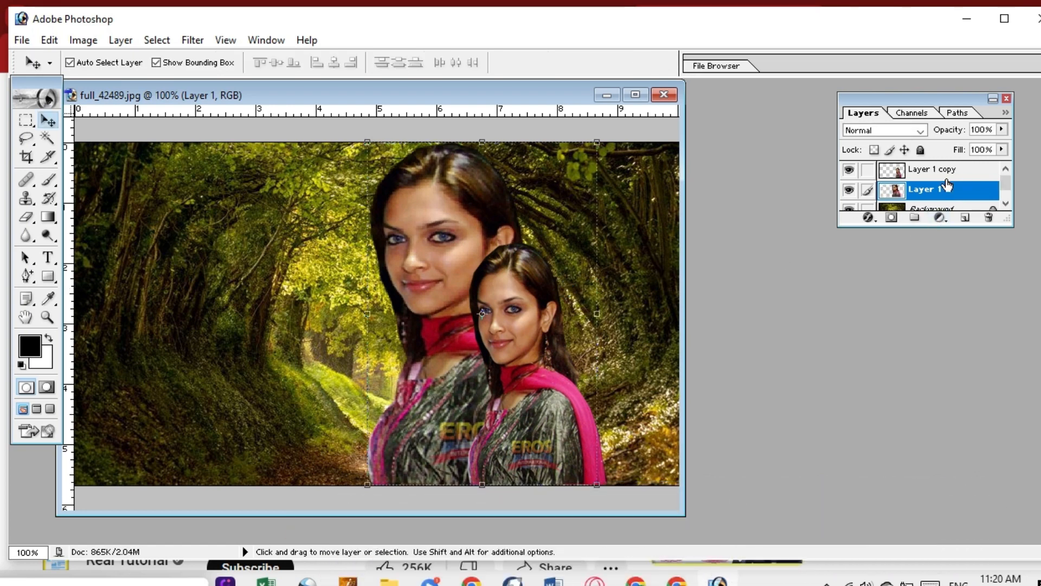
Reduce the opacity of Layer 1, the large portrait, to 72%
mouse_move(955, 194)
mouse_down()
mouse_move(951, 168)
mouse_move(962, 171)
mouse_move(963, 197)
mouse_up()
click(1001, 130)
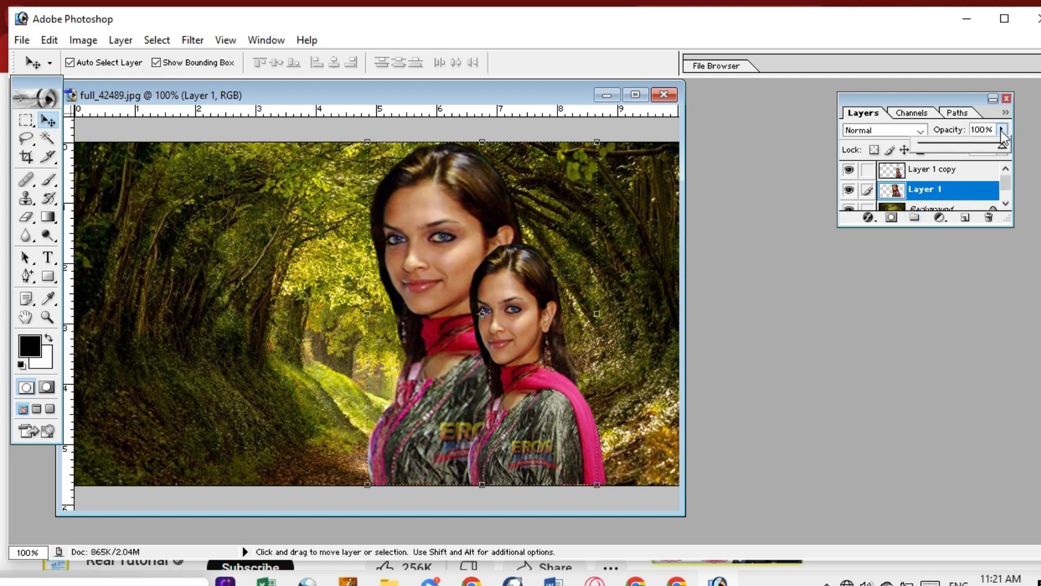
drag(1003, 144, 968, 145)
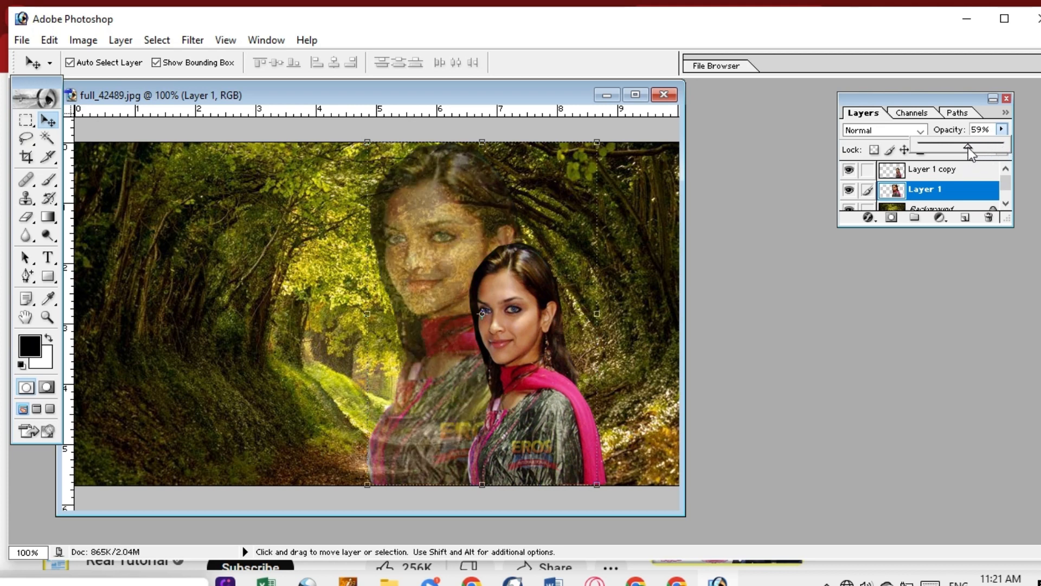
drag(978, 145, 981, 145)
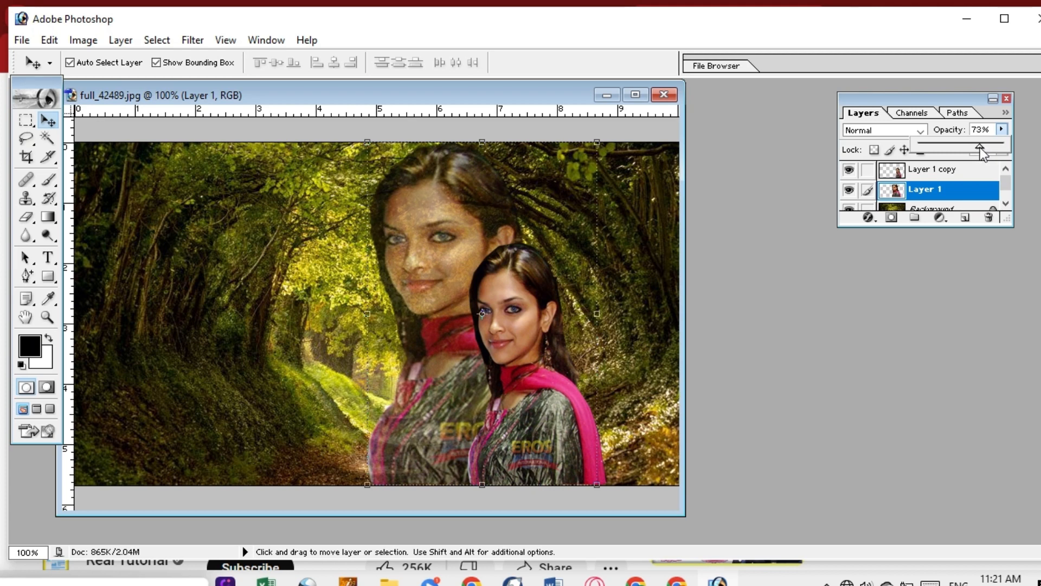
drag(978, 147, 979, 146)
click(73, 584)
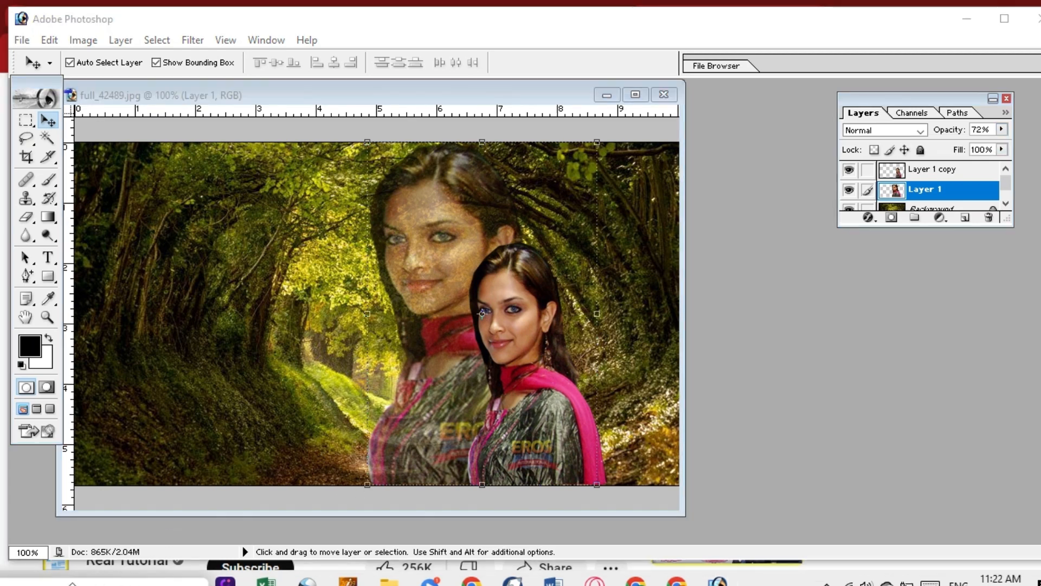
Close the full_42489.jpg composite document and return to the Real Tutorial (14).jpg portrait
click(665, 96)
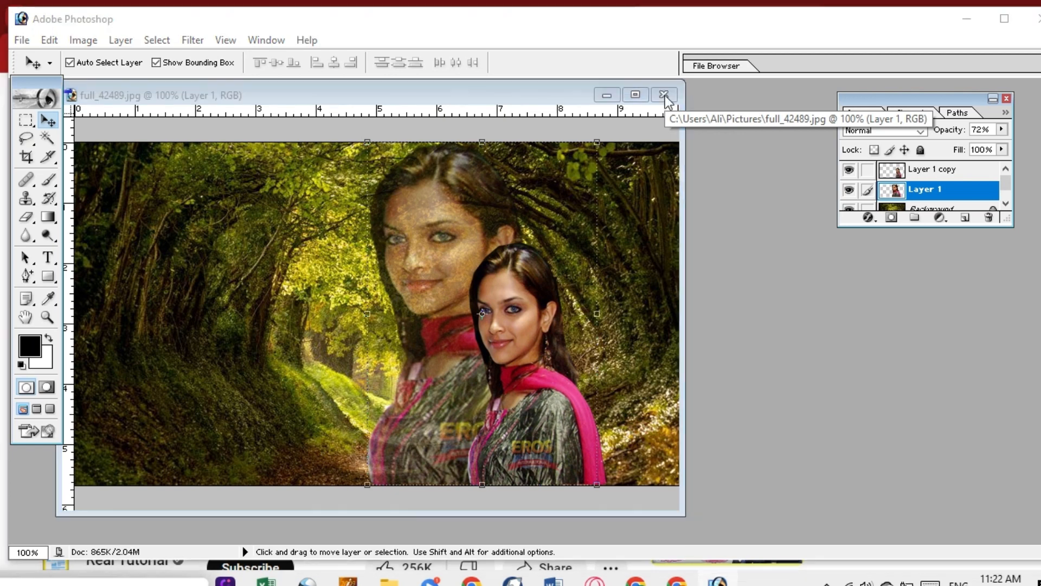
click(542, 243)
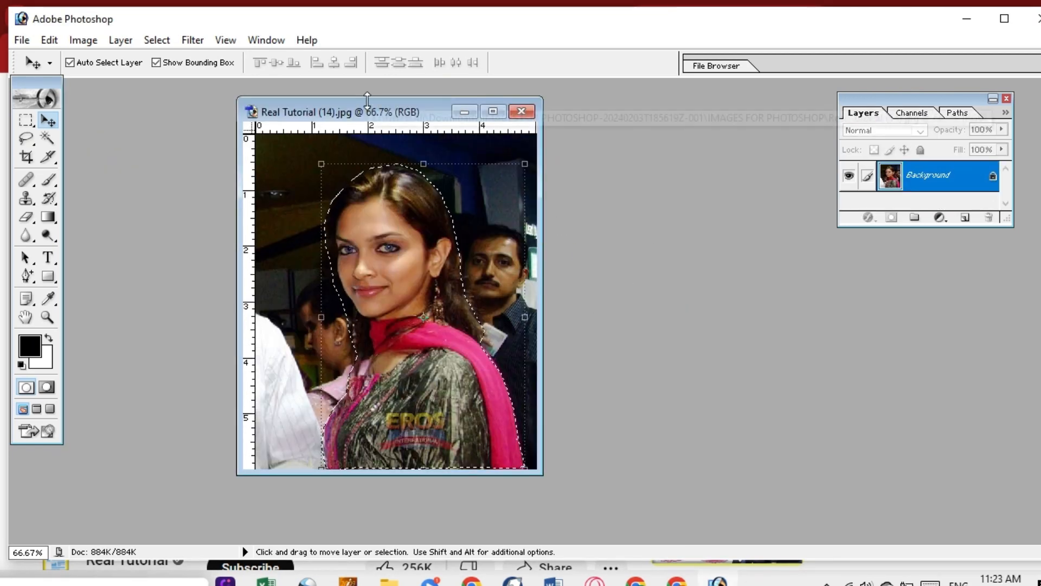
Move the Real Tutorial (14).jpg document window aside to make room for a second document
drag(366, 105, 209, 99)
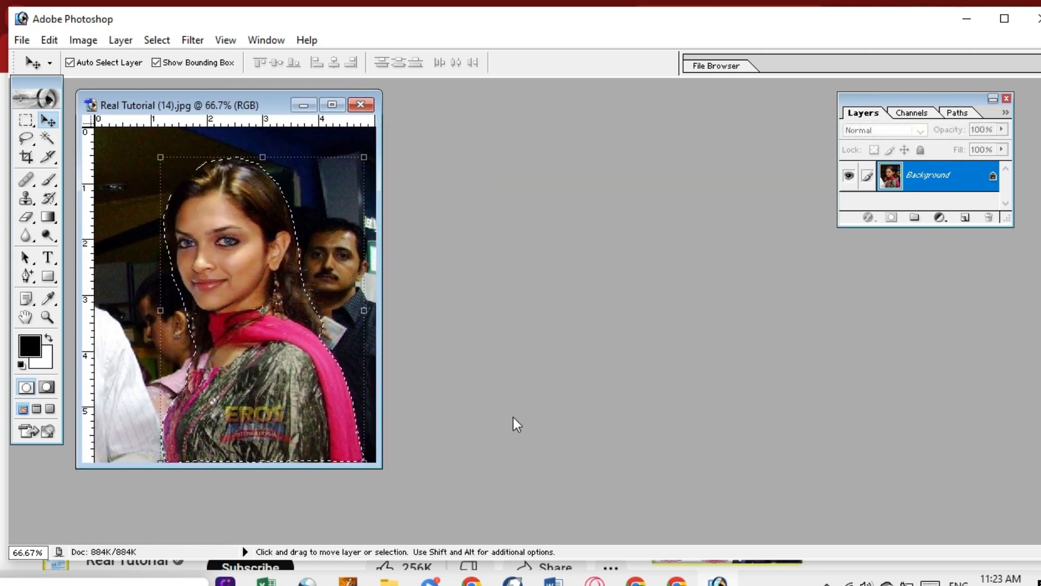
key(ctrl+n)
click(673, 190)
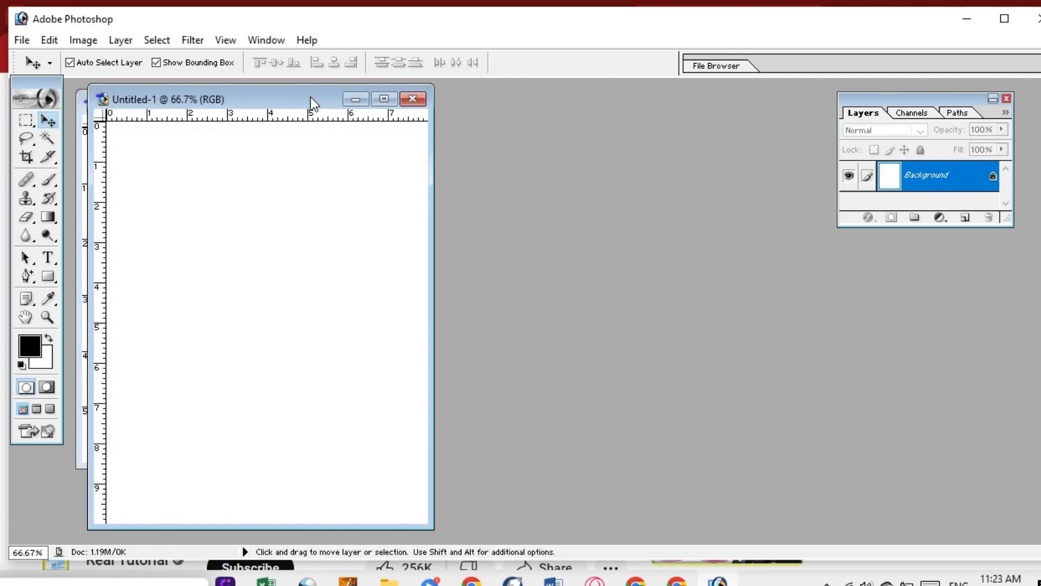
drag(310, 98, 629, 88)
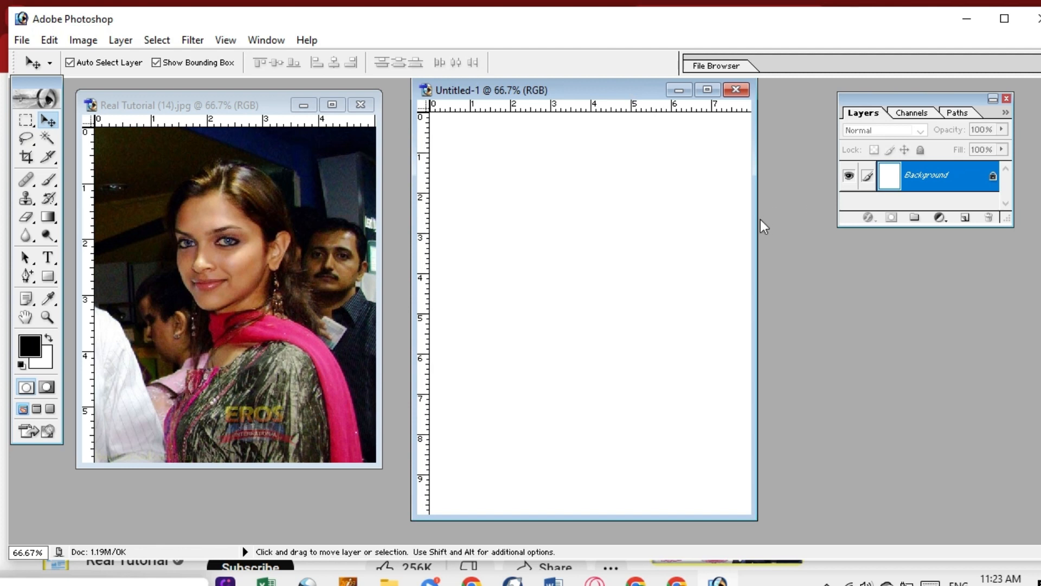
mouse_move(751, 222)
mouse_down()
mouse_move(814, 217)
mouse_move(761, 215)
mouse_up()
click(738, 91)
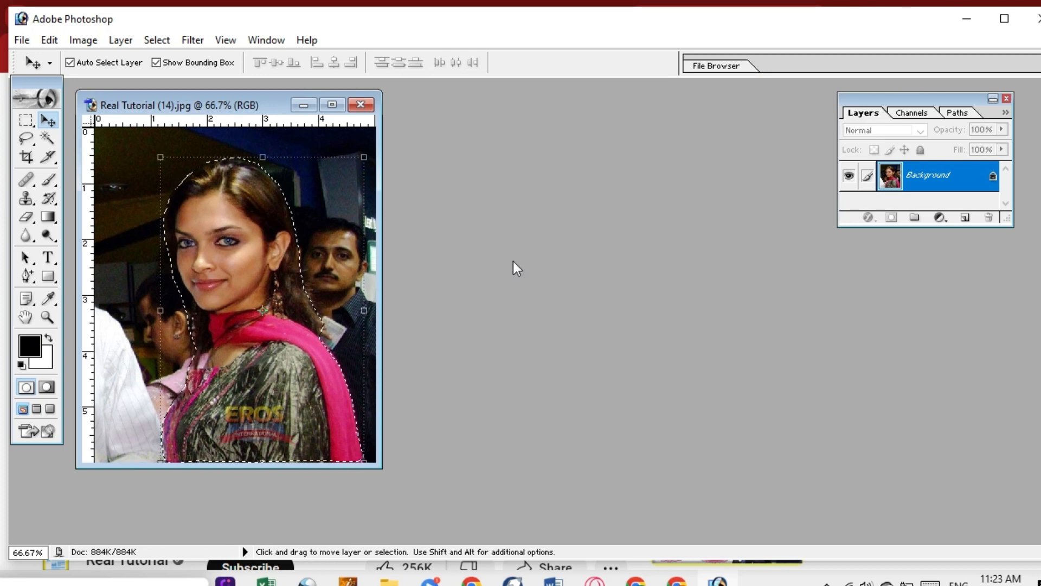
Create a new document with the 1280 x 720 HDTV 720P preset and place its window beside the portrait
key(ctrl+n)
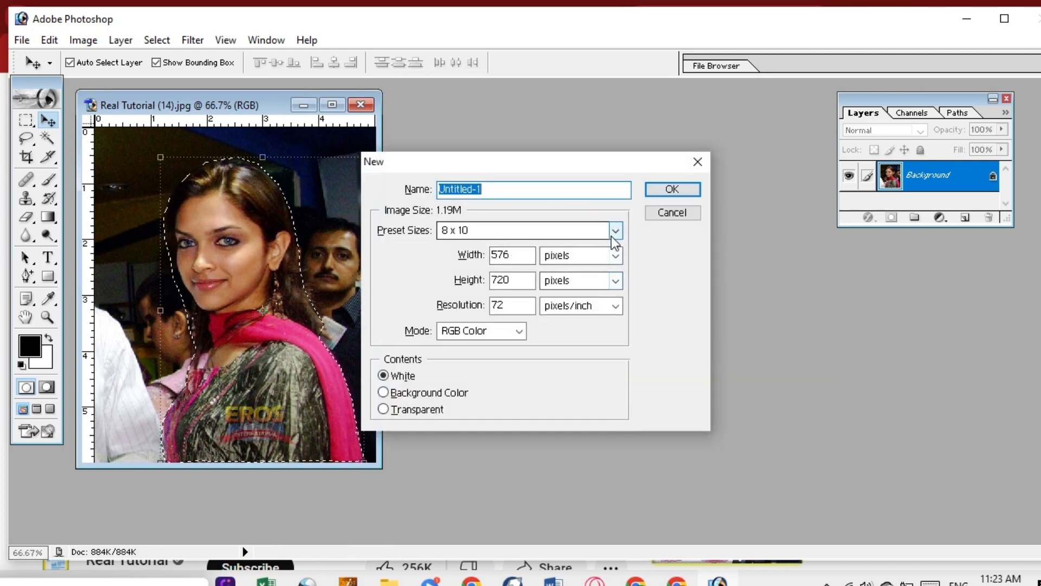
click(617, 232)
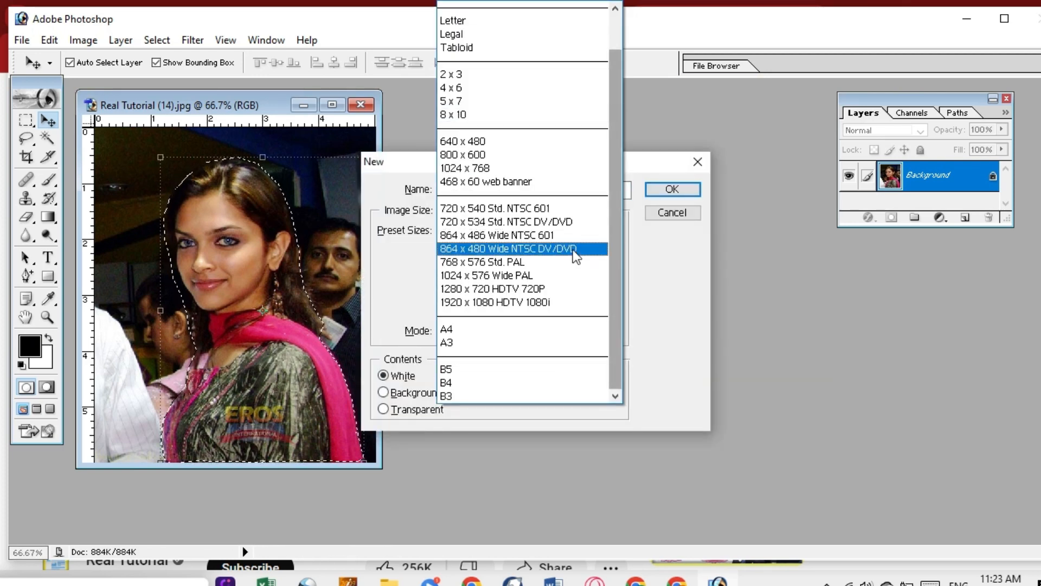
click(489, 289)
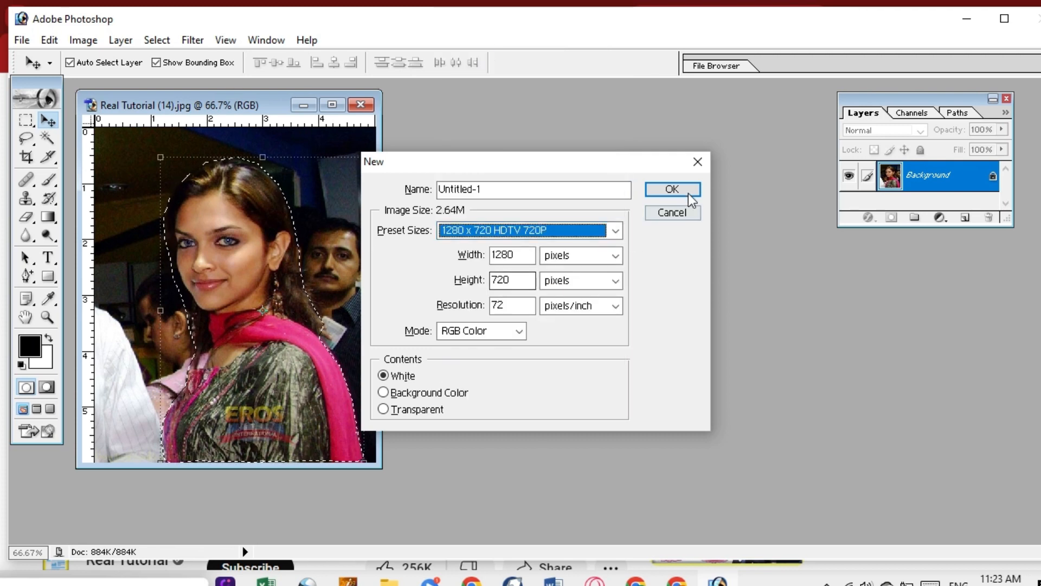
click(672, 190)
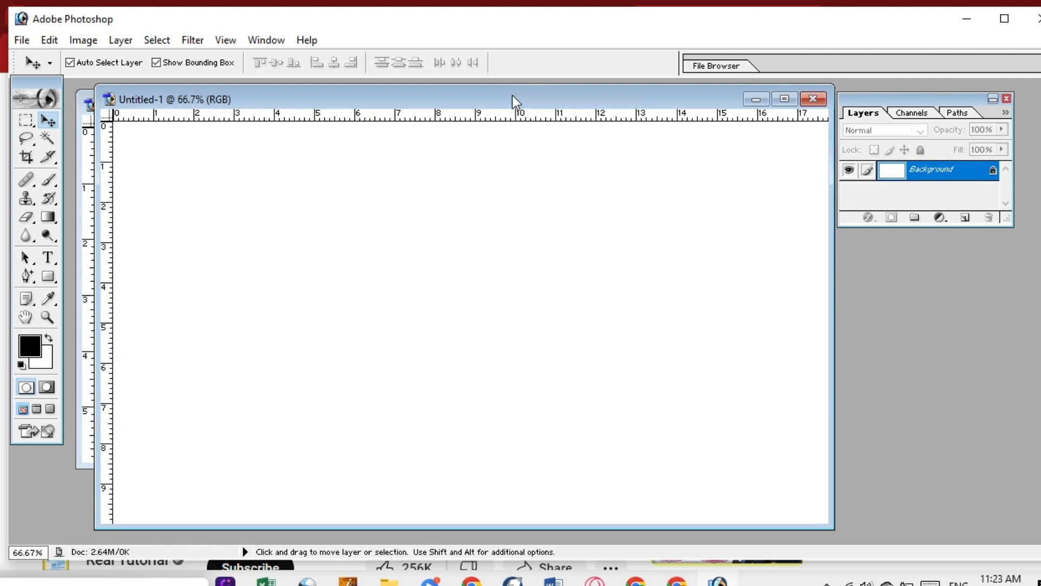
drag(515, 102, 801, 99)
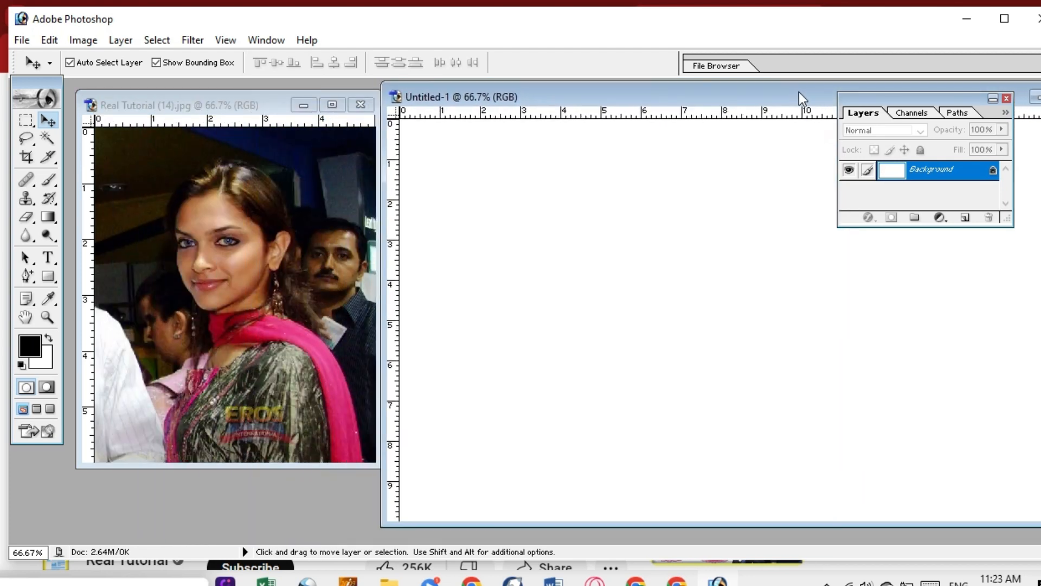
Copy the selected woman from Real Tutorial (14).jpg into Untitled-1 and place her in the lower-right corner of the canvas
click(237, 233)
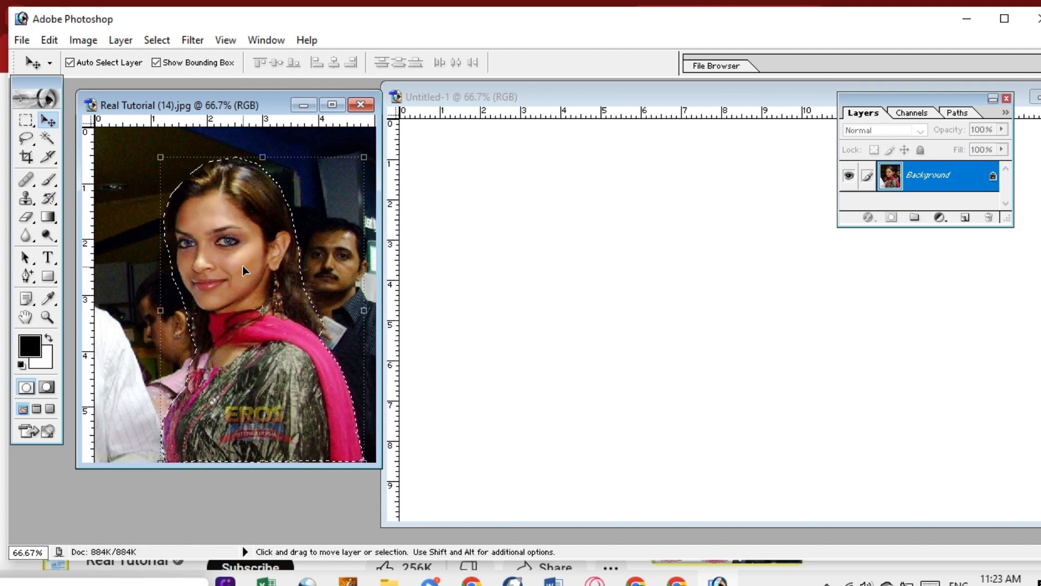
drag(243, 265, 513, 275)
drag(614, 264, 616, 267)
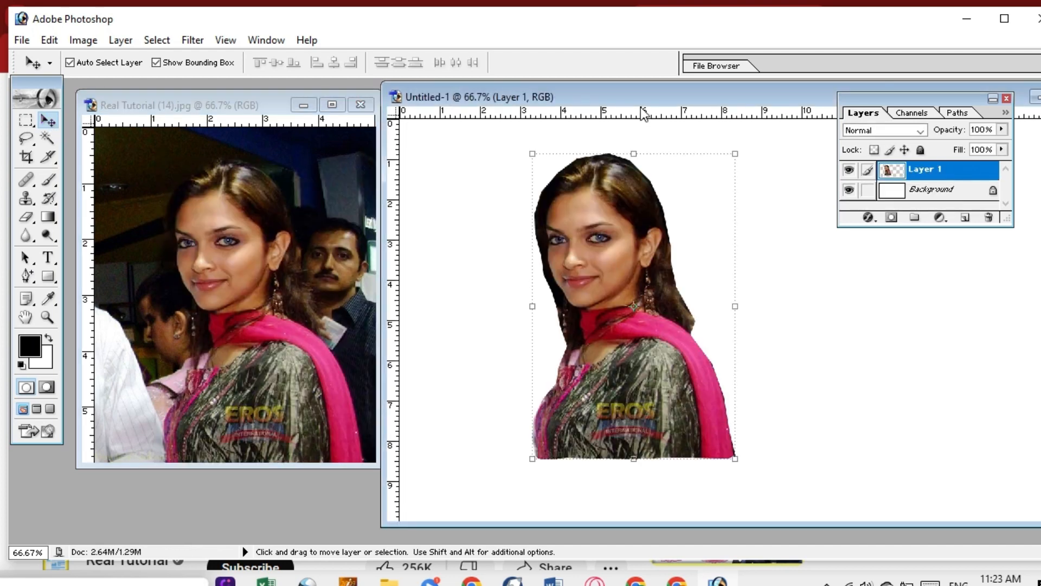
drag(635, 99, 317, 88)
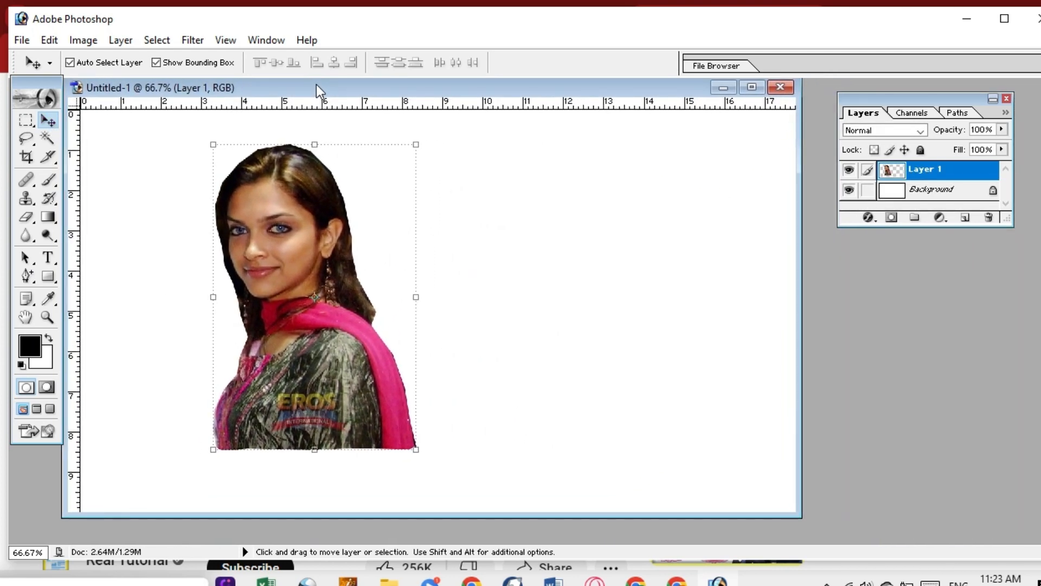
drag(338, 198, 715, 251)
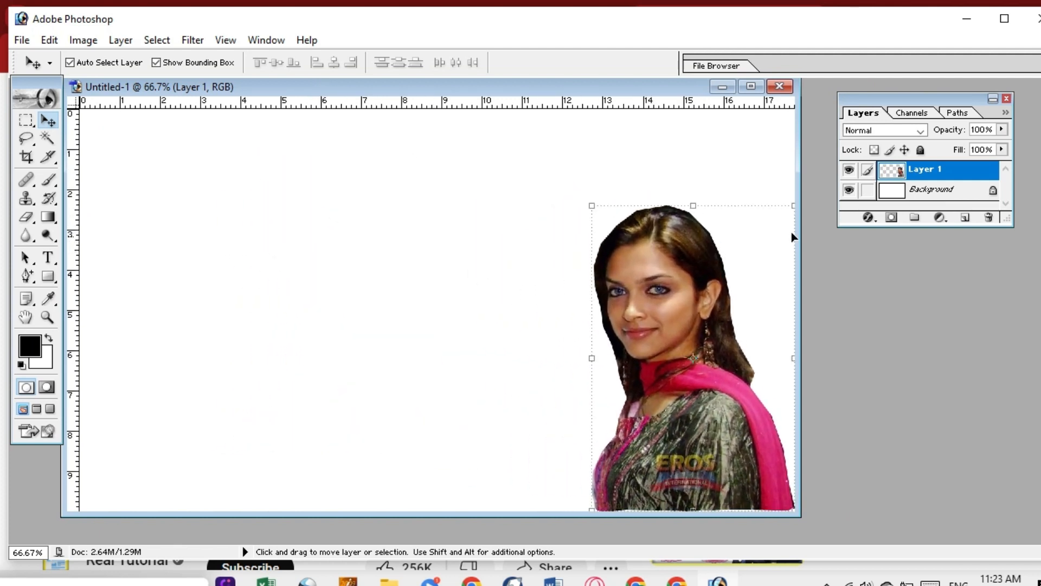
Duplicate Layer 1 within the Untitled-1 document and make the original Layer 1 active
right_click(929, 174)
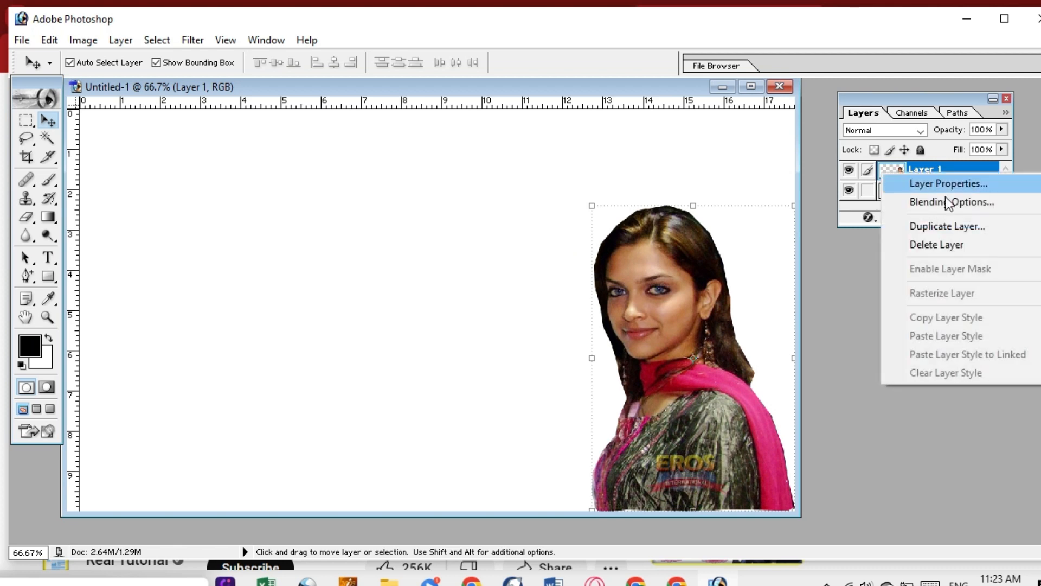
click(945, 228)
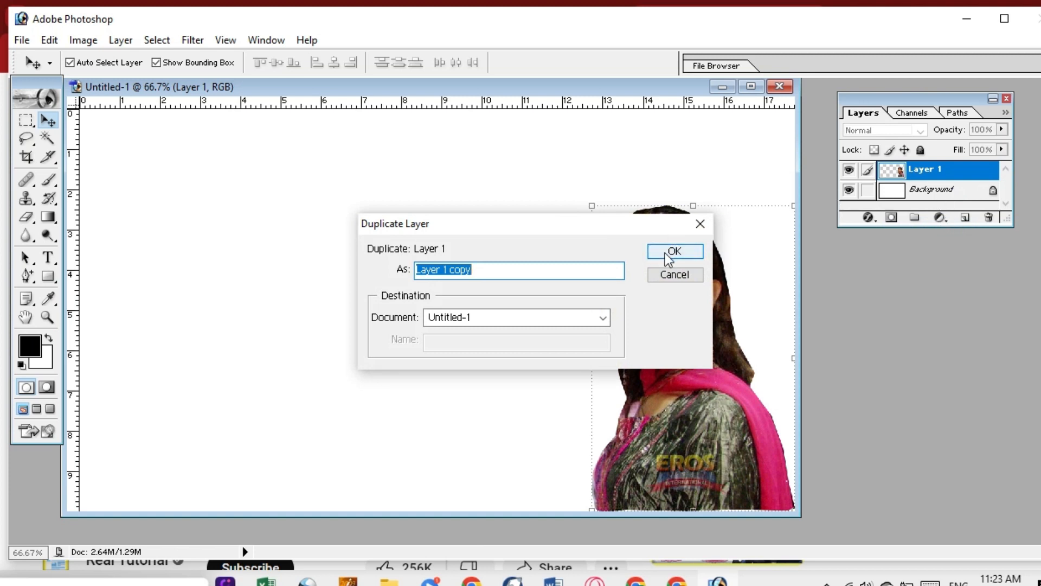
click(666, 251)
click(921, 191)
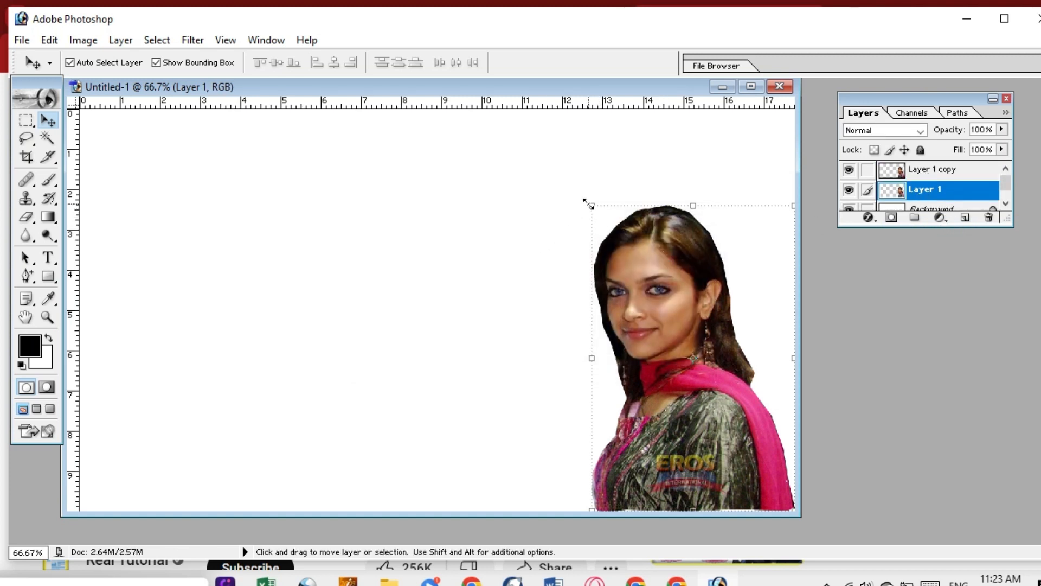
drag(588, 205, 479, 135)
key(ctrl)
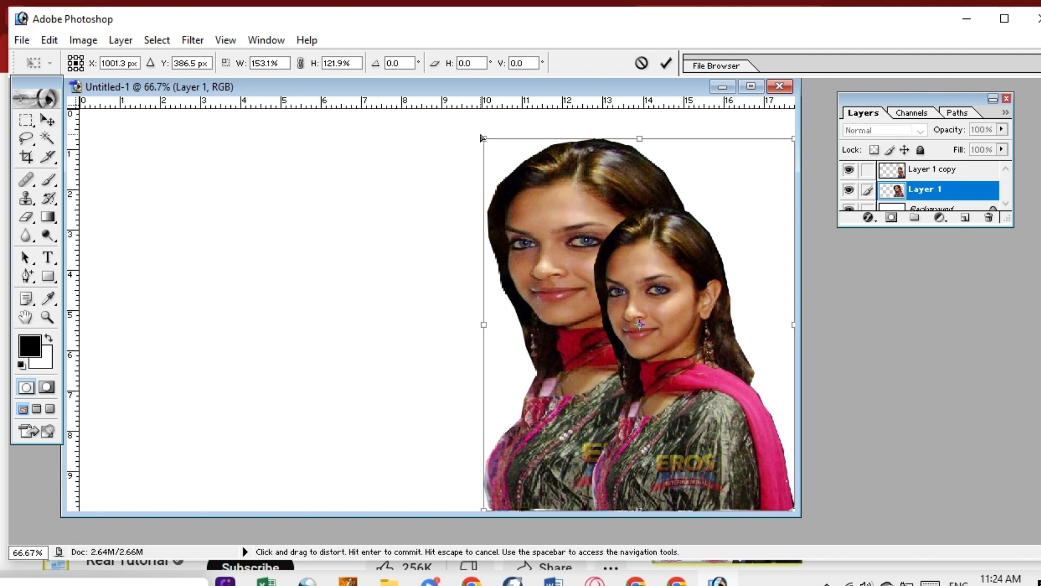
key(Escape)
Transform Layer 1 to about 136% width and 131% height with a slight skew, and shift it left behind the smaller copy
key(ctrl+t)
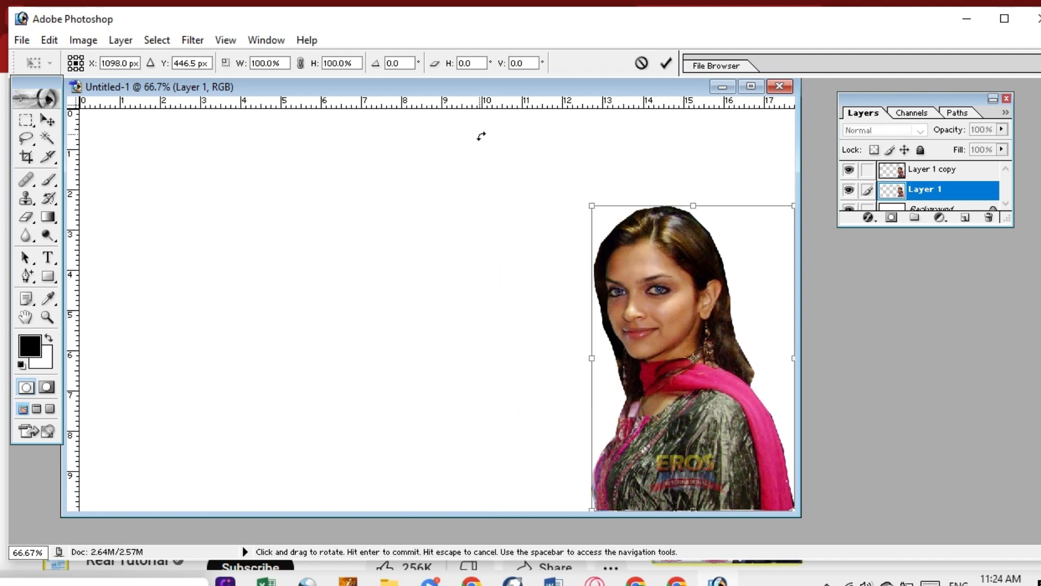
key(ctrl)
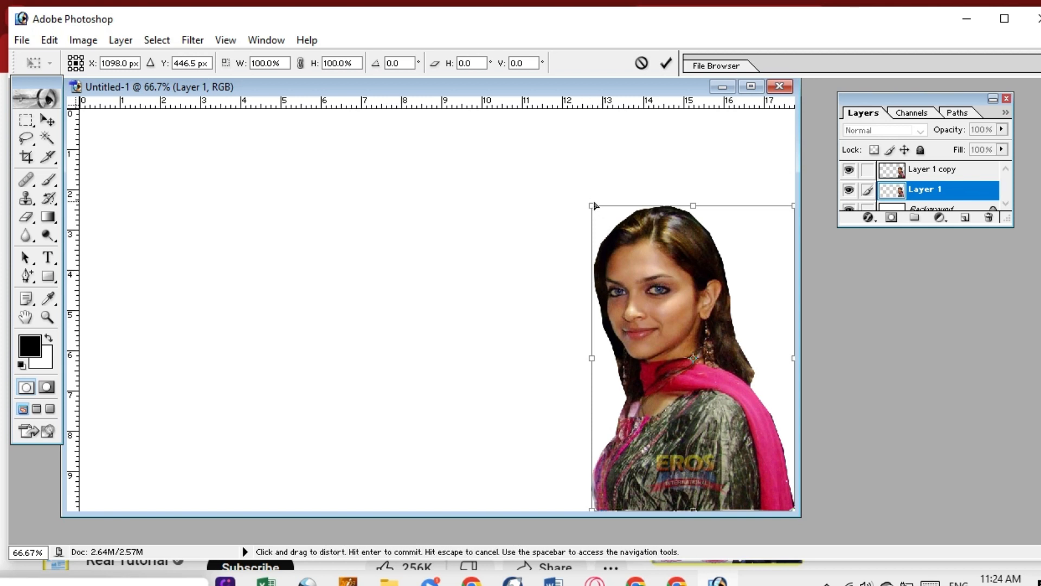
mouse_move(593, 209)
mouse_down()
mouse_move(542, 143)
mouse_move(580, 204)
mouse_up()
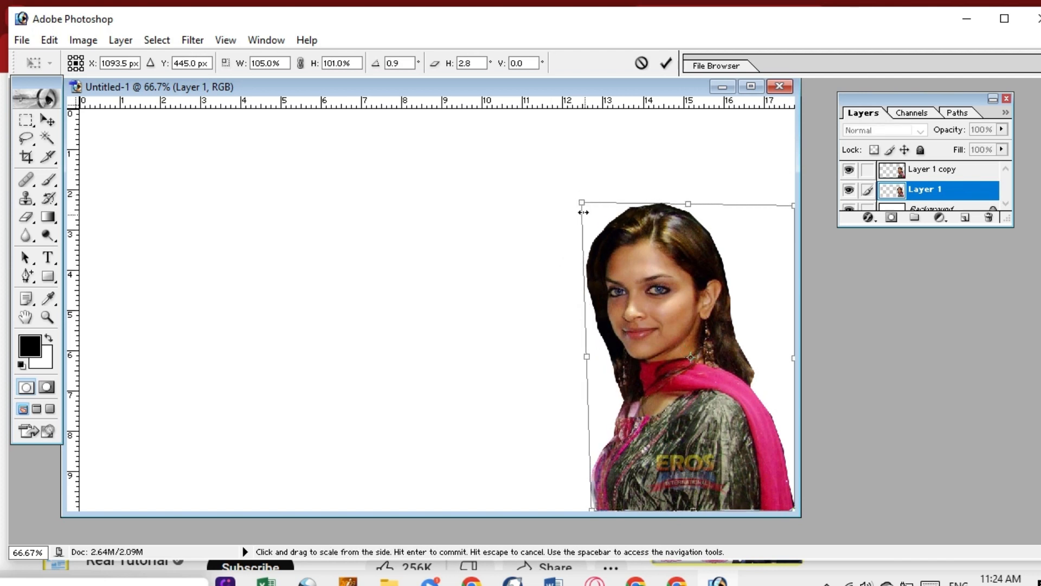
drag(576, 200, 496, 115)
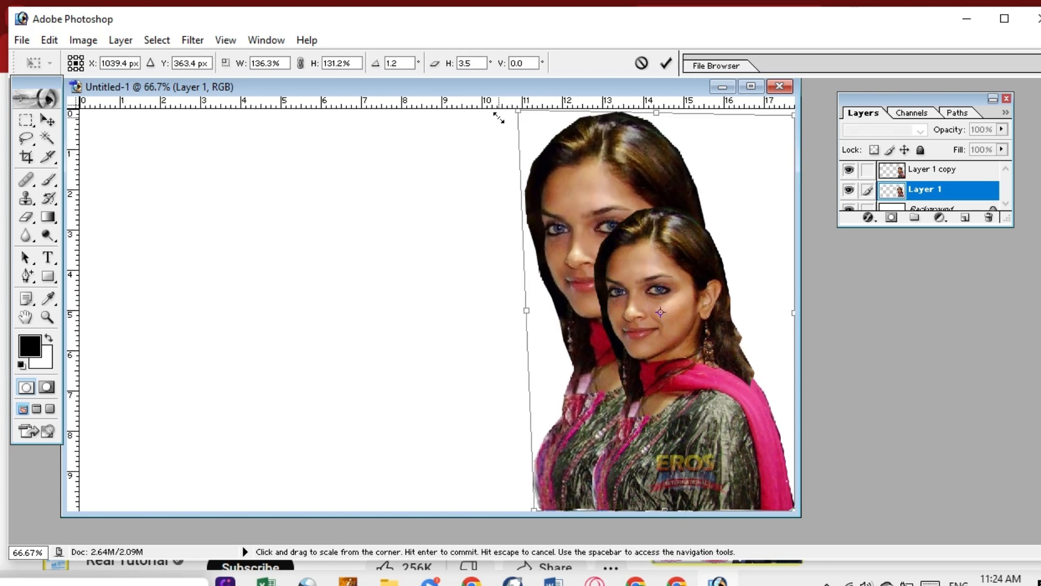
drag(591, 206, 461, 193)
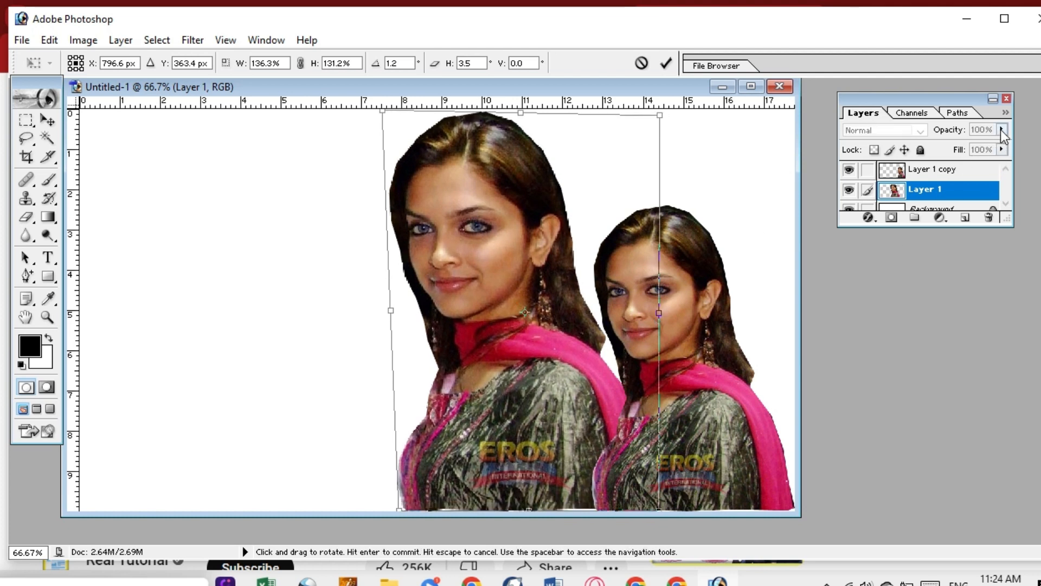
key(Return)
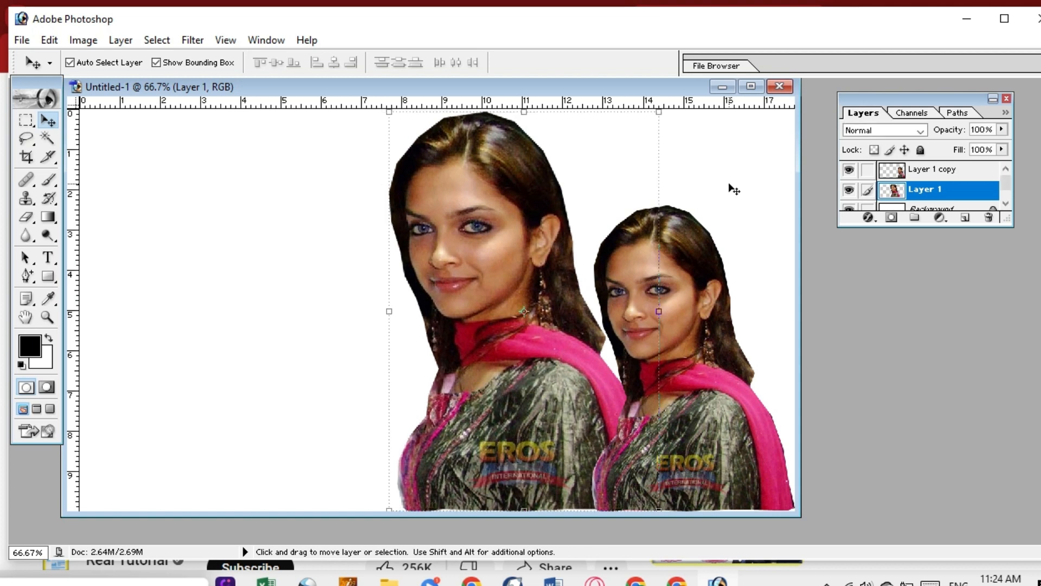
Reduce the opacity of Layer 1, the large portrait, to 58% and make the Background layer active
click(1002, 129)
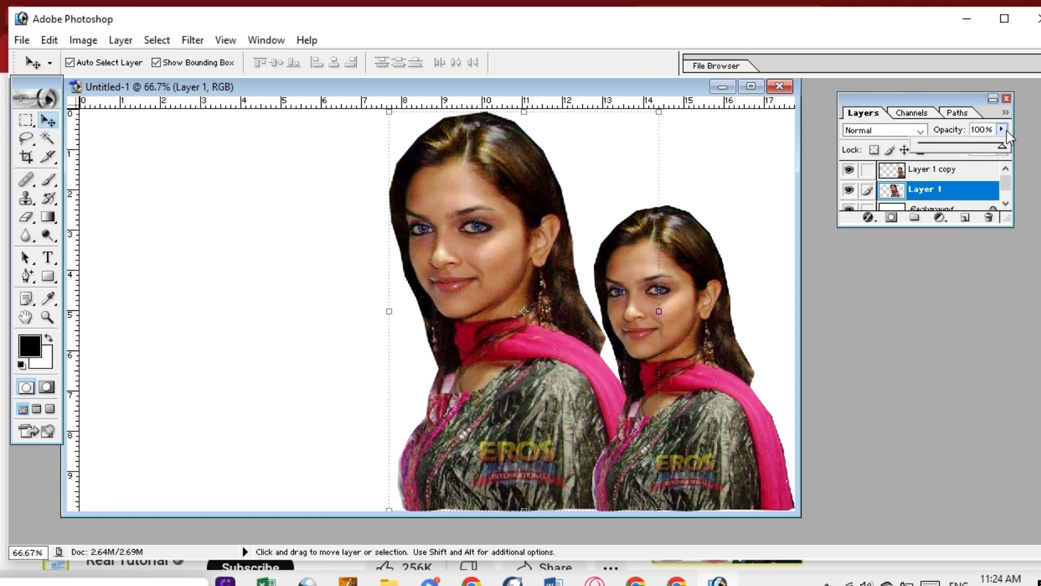
drag(996, 148, 991, 147)
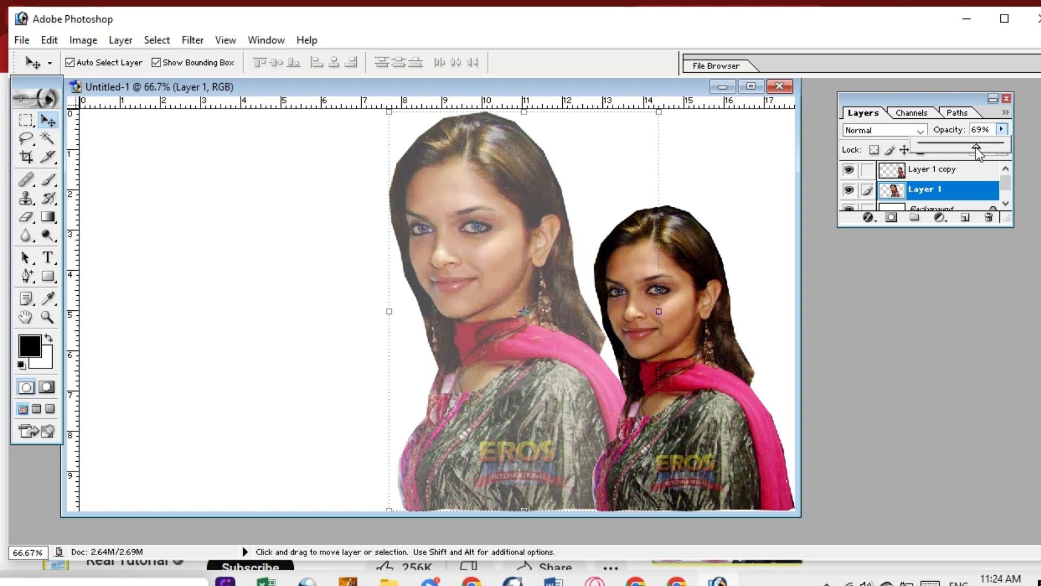
drag(969, 146, 967, 146)
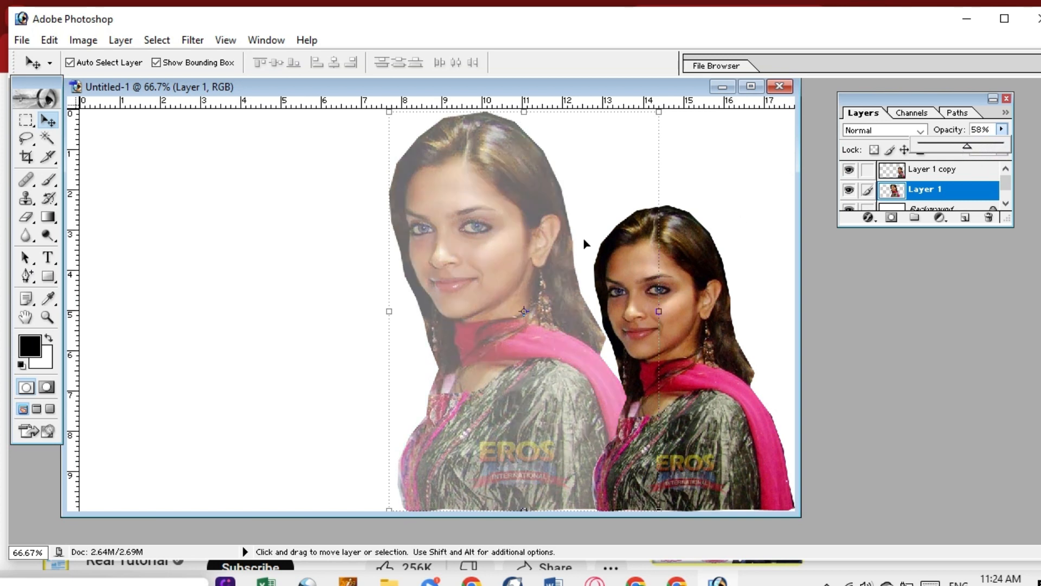
click(350, 231)
click(350, 231)
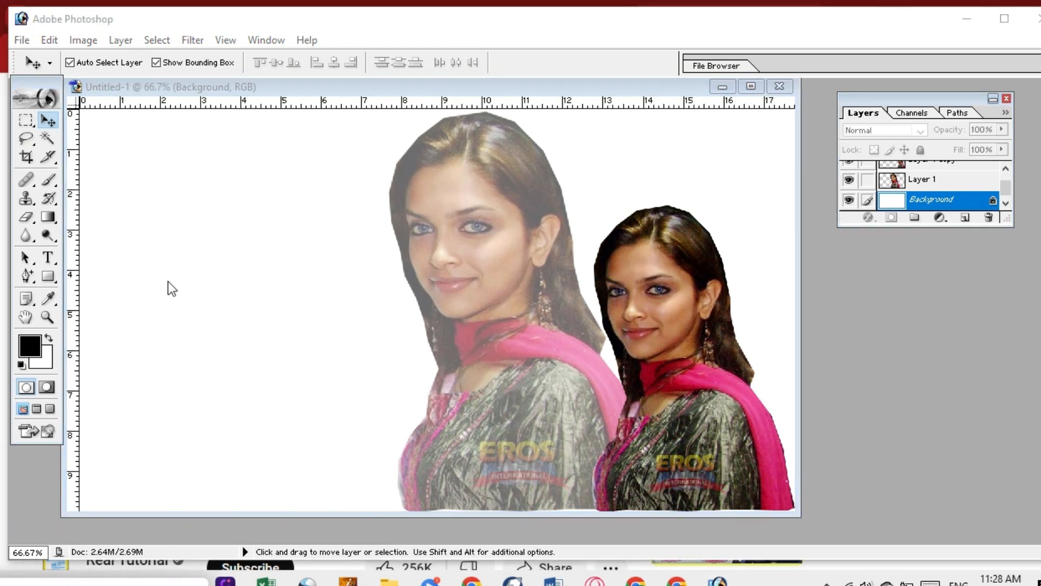
Add a horizontal text line with the woman's name in the blank area left of the large portrait
click(51, 255)
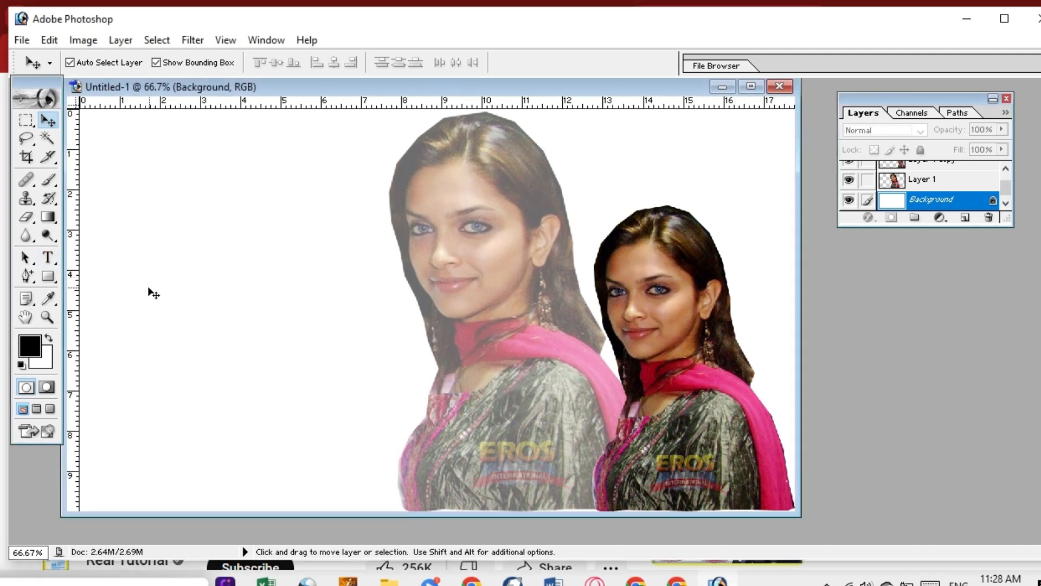
click(50, 259)
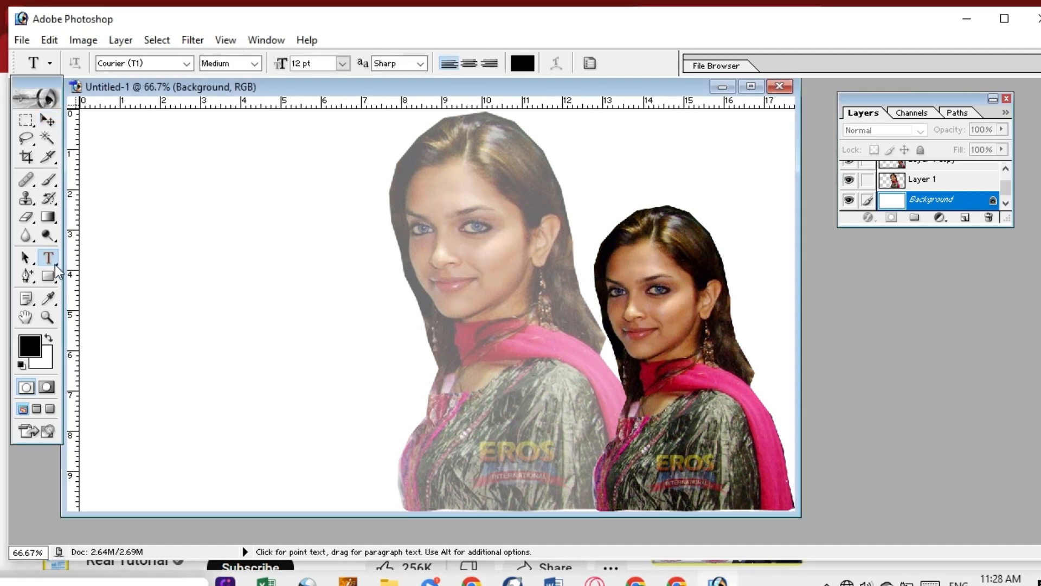
click(188, 209)
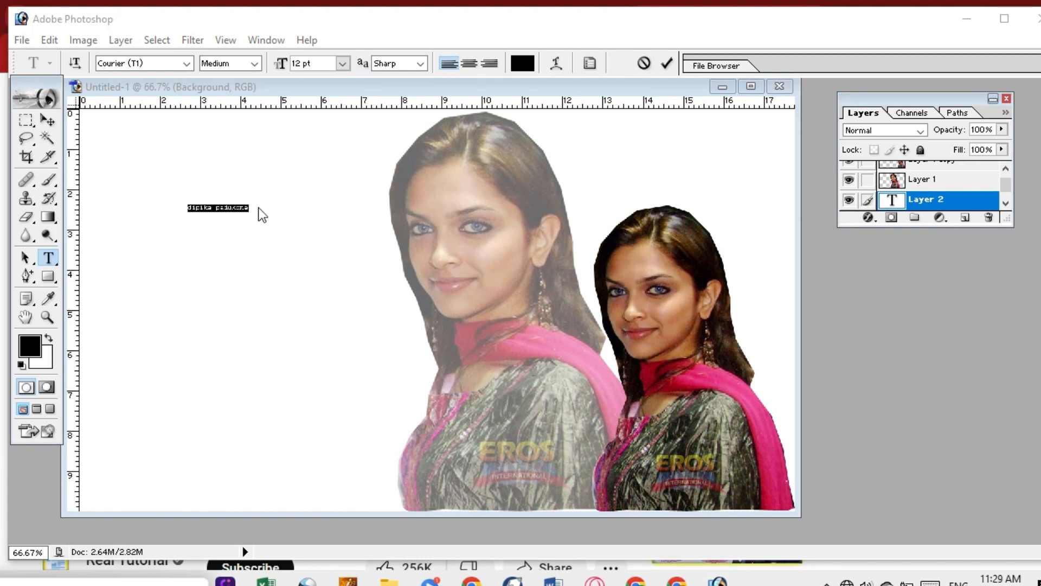
click(262, 216)
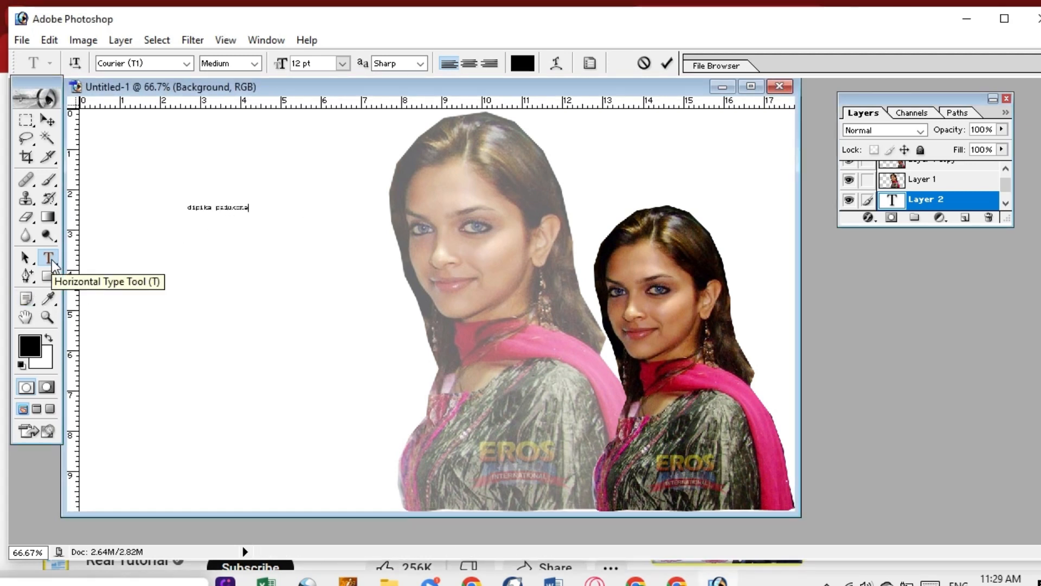
Enlarge the name caption to 72 pt and move it down to the canvas's left edge, ending over the large portrait's shoulder
double_click(220, 202)
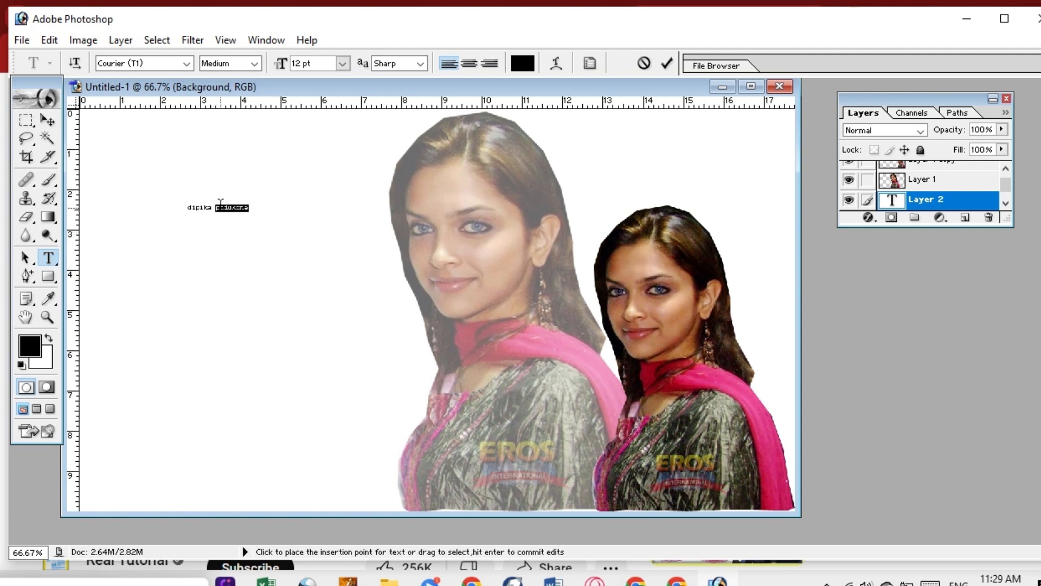
drag(187, 207, 249, 207)
click(254, 64)
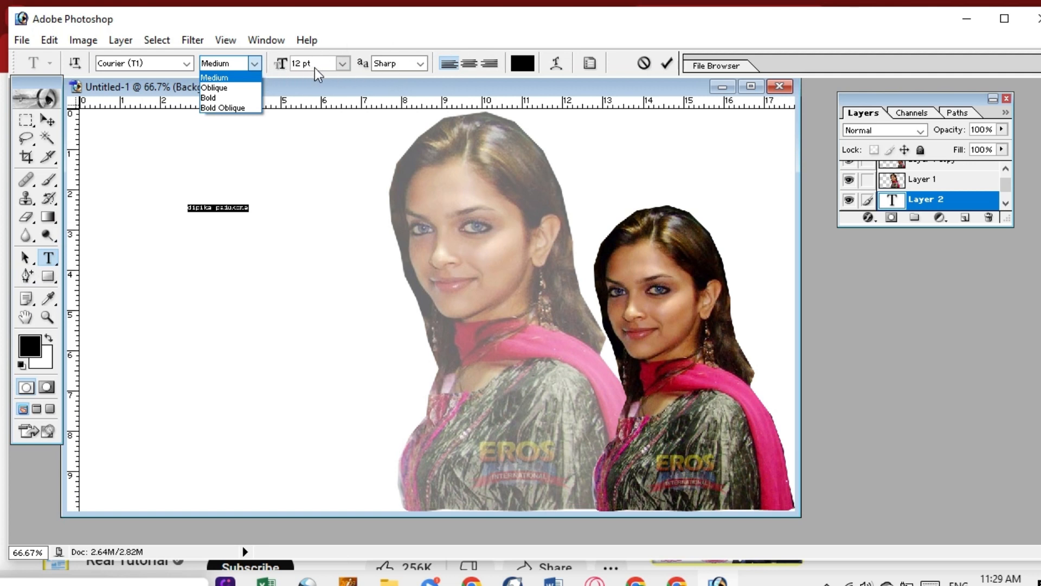
click(342, 64)
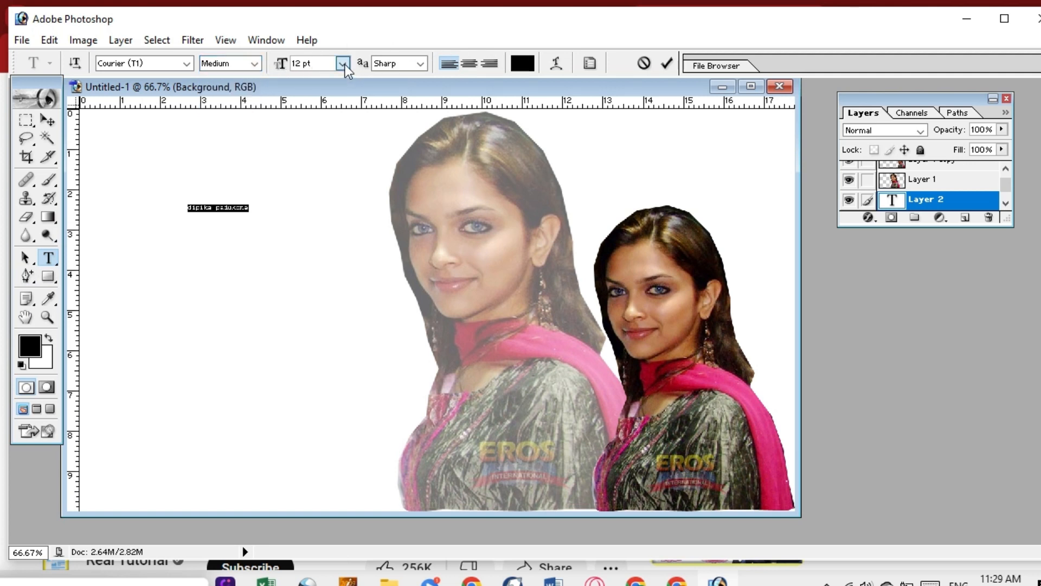
click(342, 64)
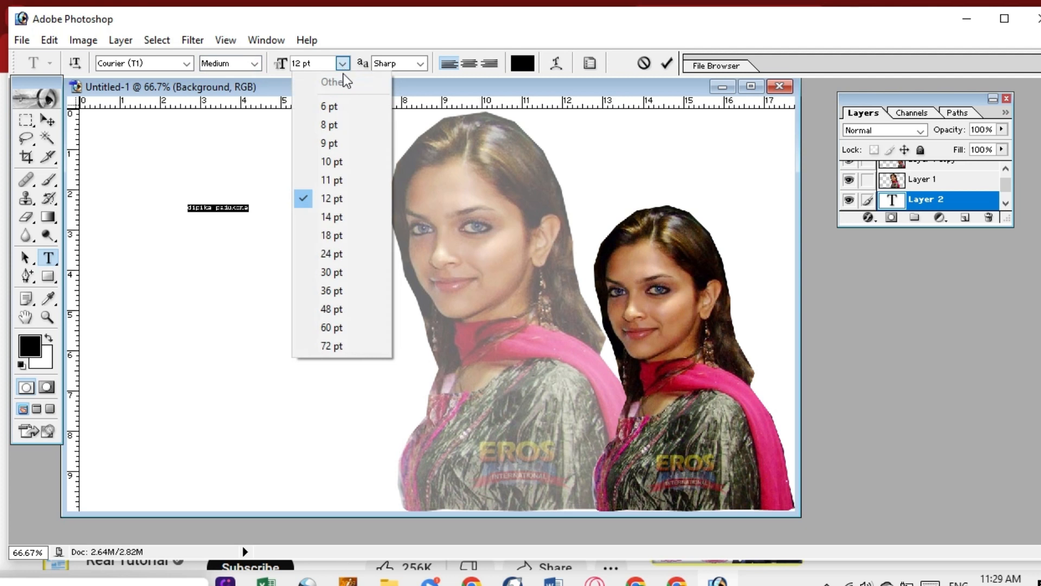
click(331, 347)
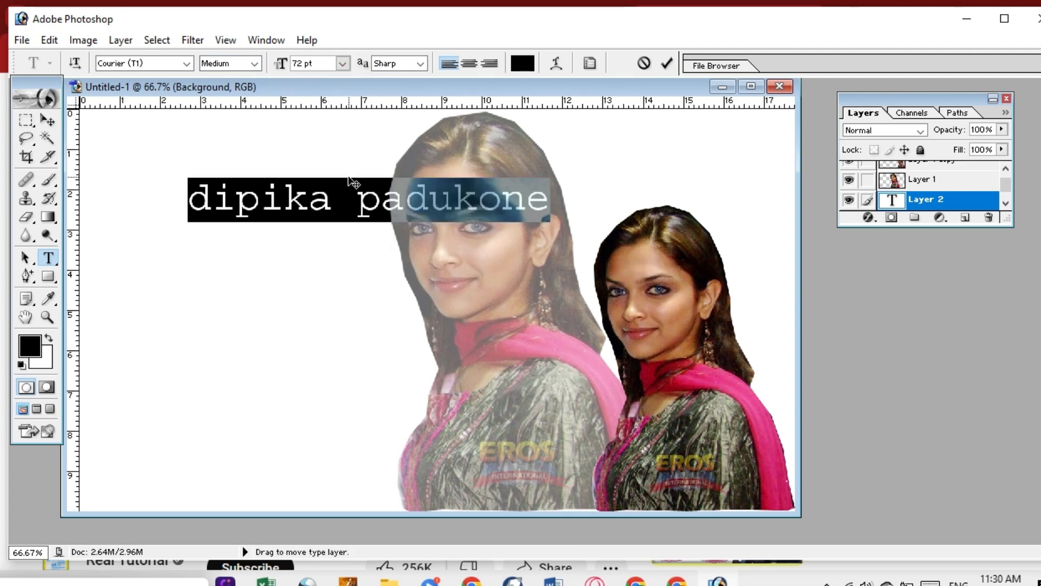
click(48, 120)
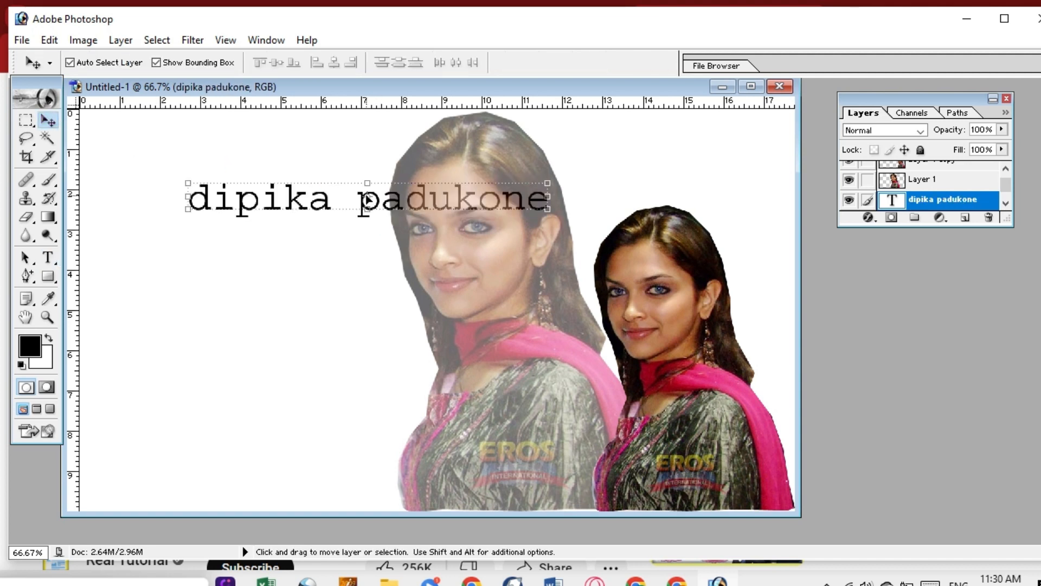
drag(368, 200, 257, 357)
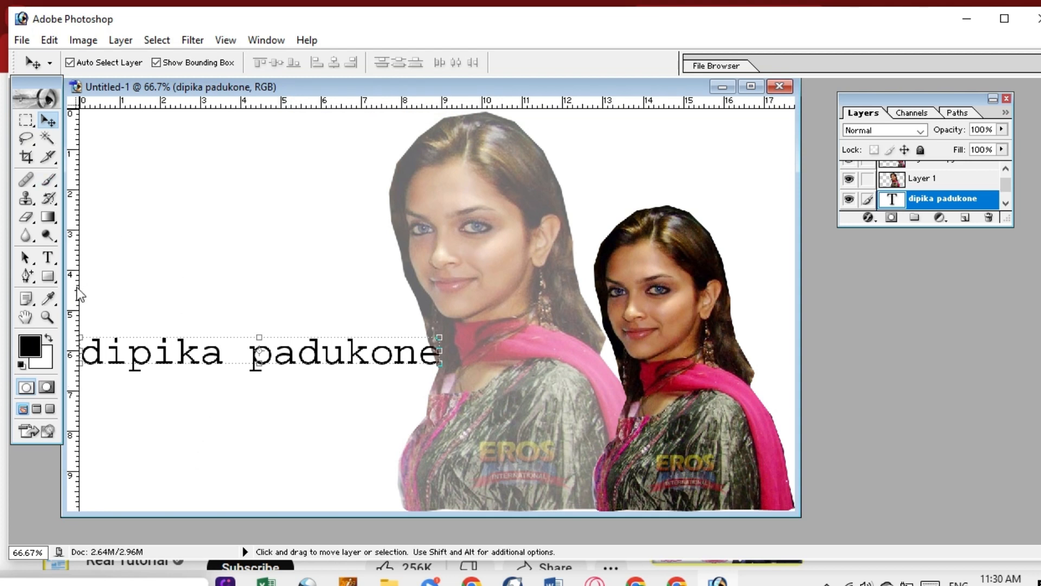
Try the Courier New font on the name caption, then select its whole text and try Elephant
click(49, 257)
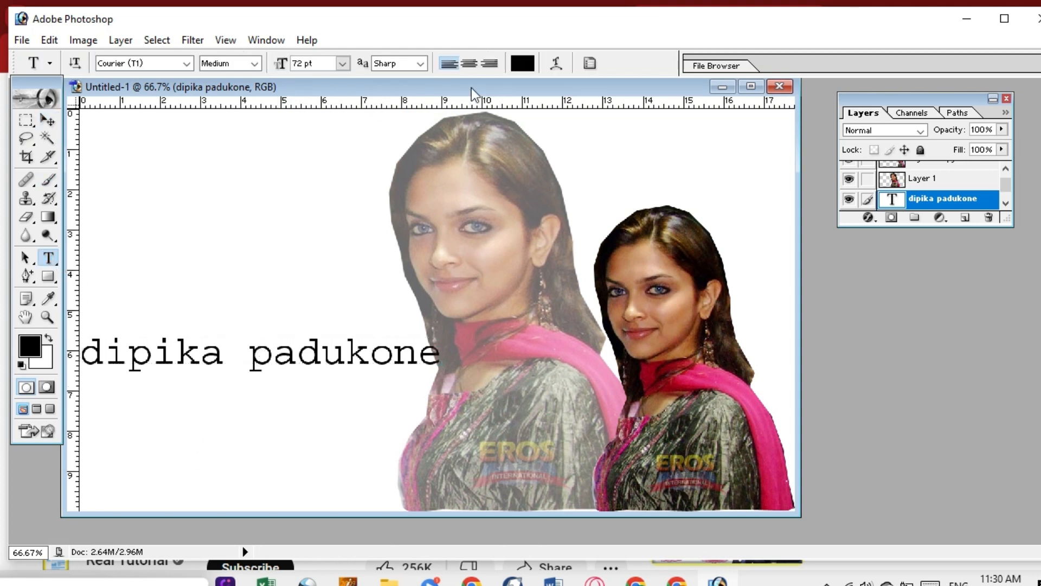
click(184, 64)
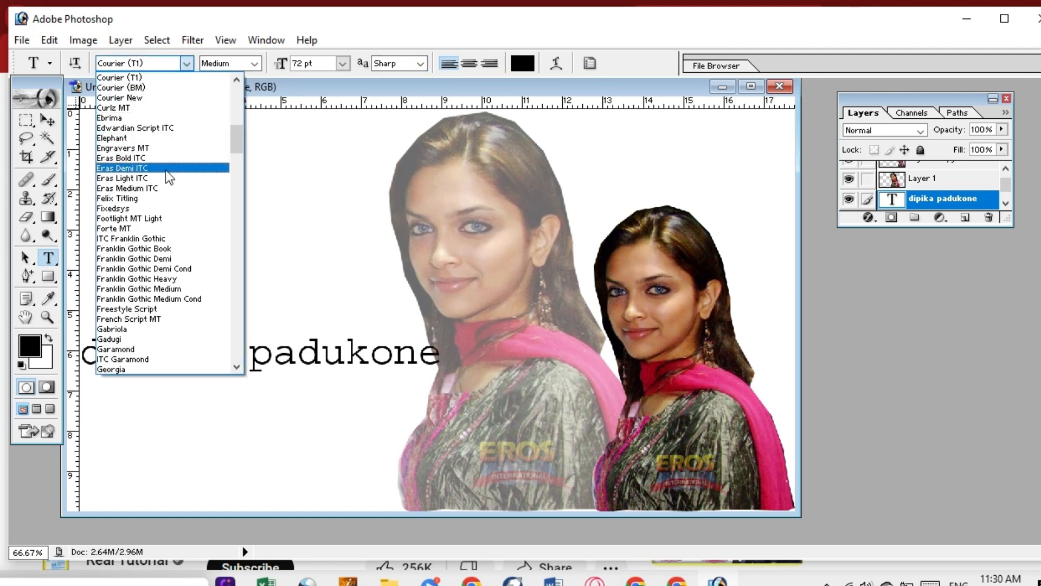
click(155, 99)
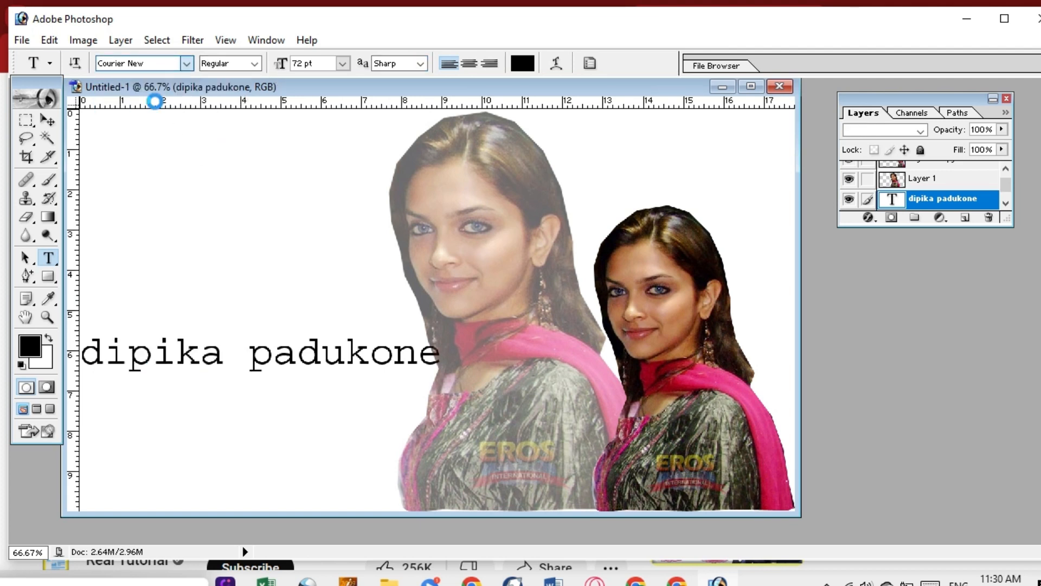
click(253, 346)
key(ctrl+a)
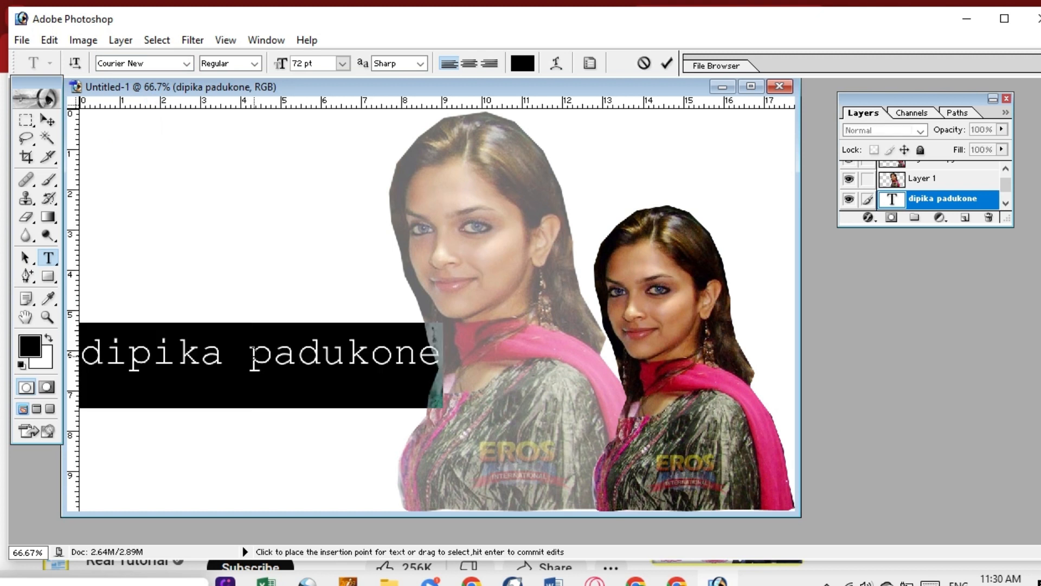
click(185, 64)
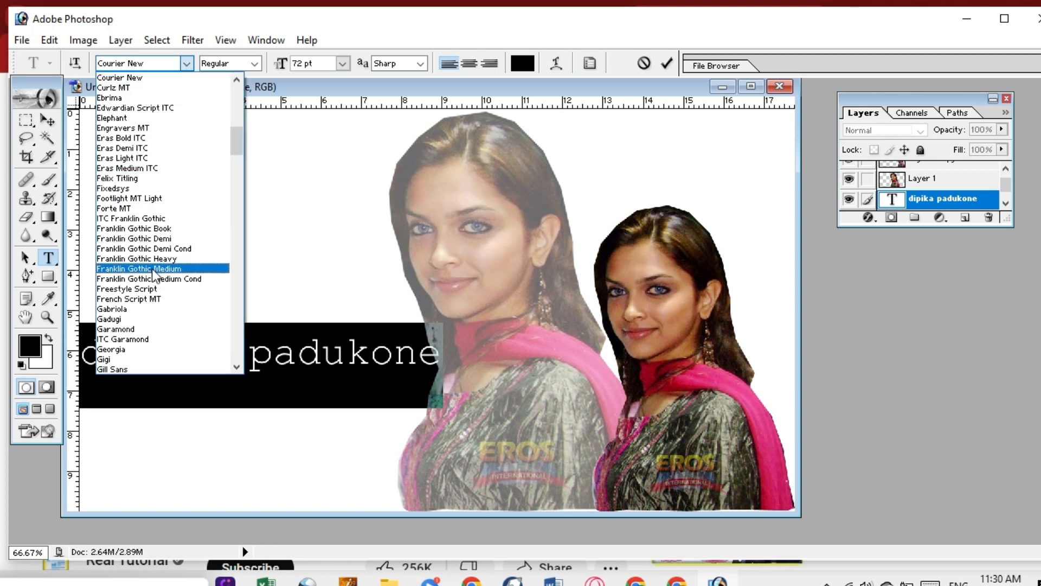
click(159, 117)
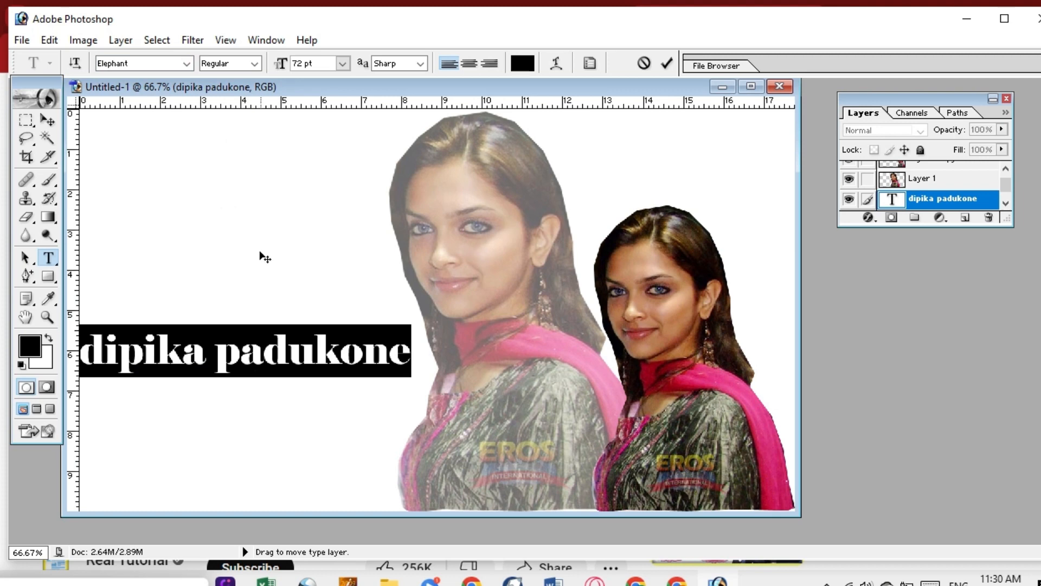
Try the ITC Franklin Gothic, Gigi and Juice ITC fonts on the selected name caption
click(187, 65)
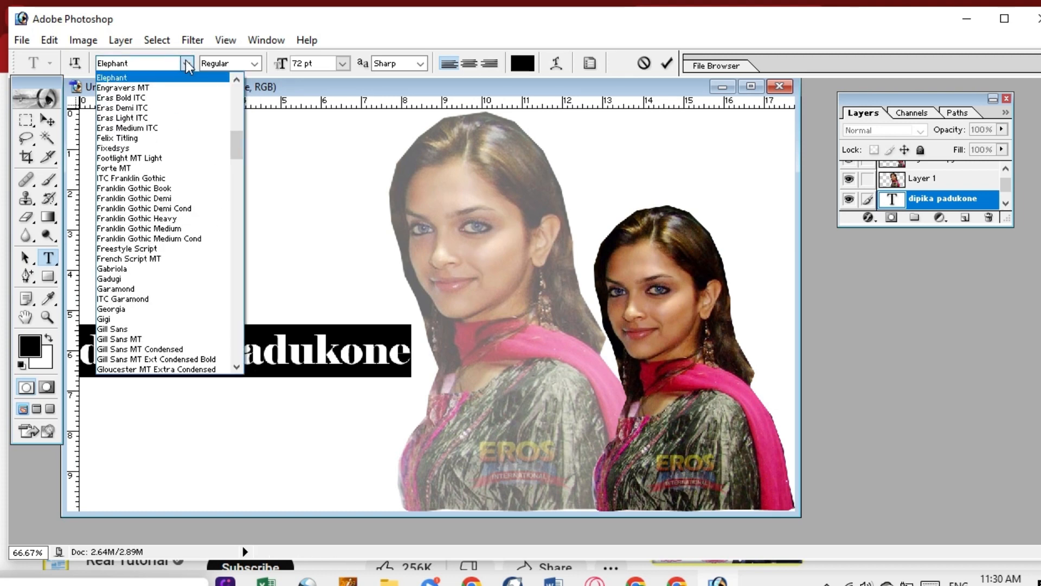
click(162, 180)
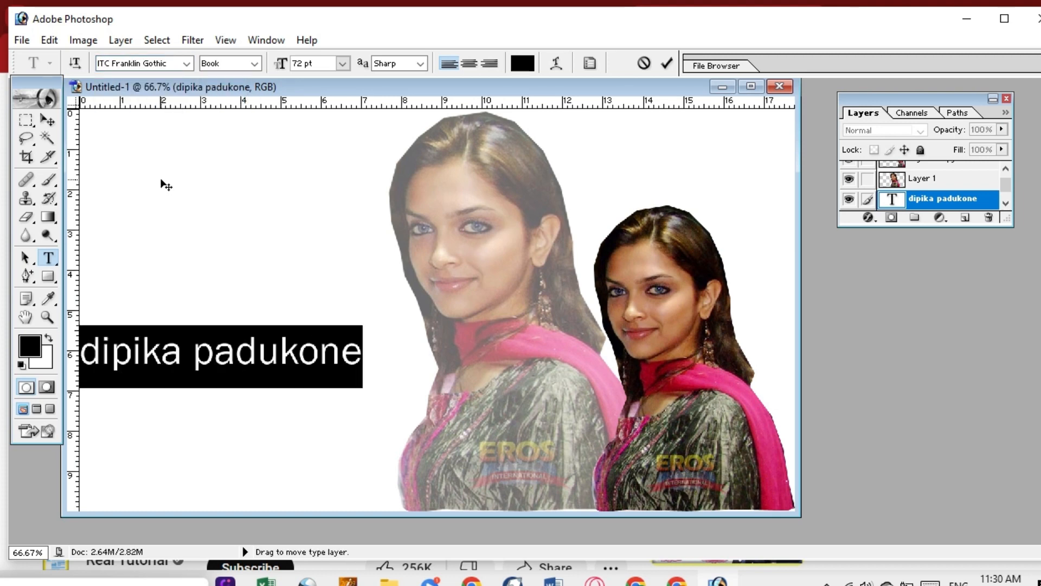
click(186, 63)
click(151, 213)
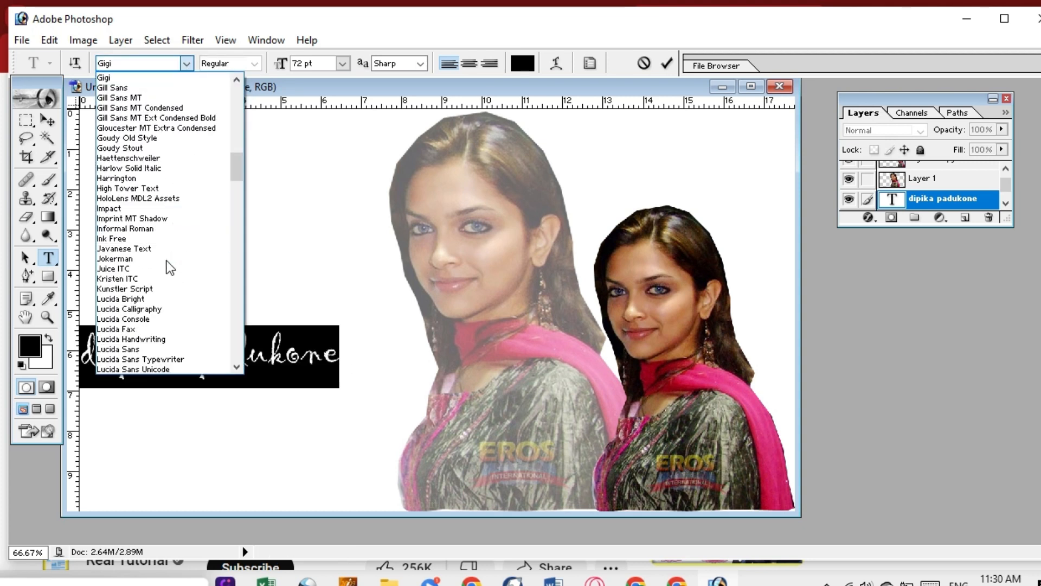
click(162, 265)
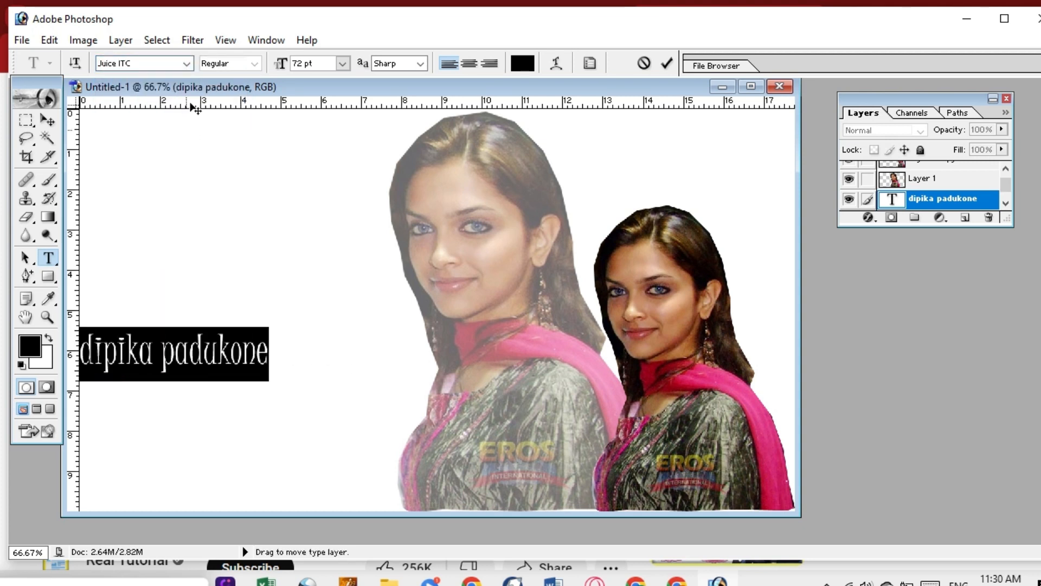
Try the Maiandra GD and Microsoft New Tai Lue fonts on the selected name caption
click(186, 64)
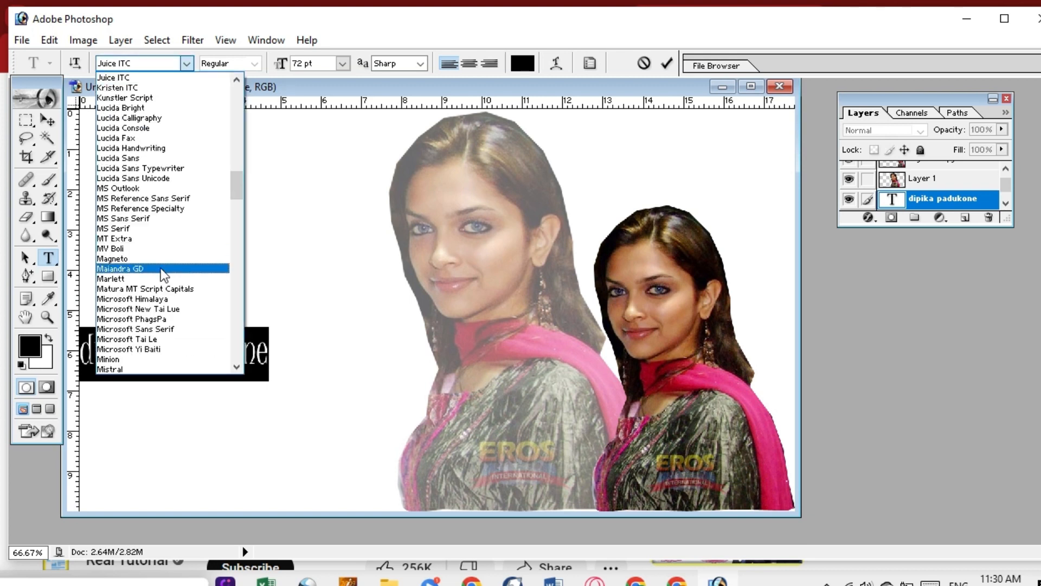
click(160, 268)
click(188, 62)
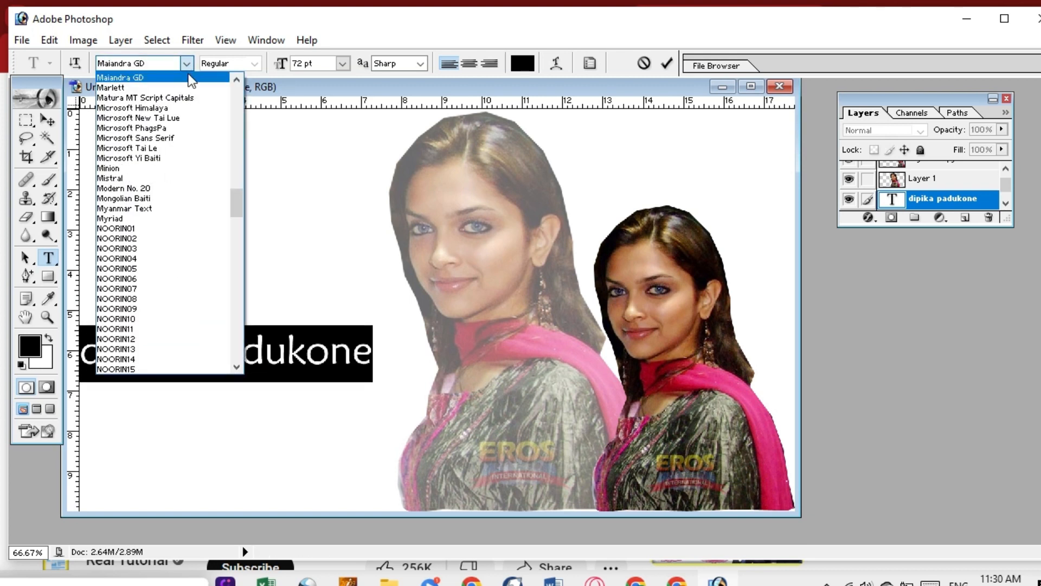
click(184, 116)
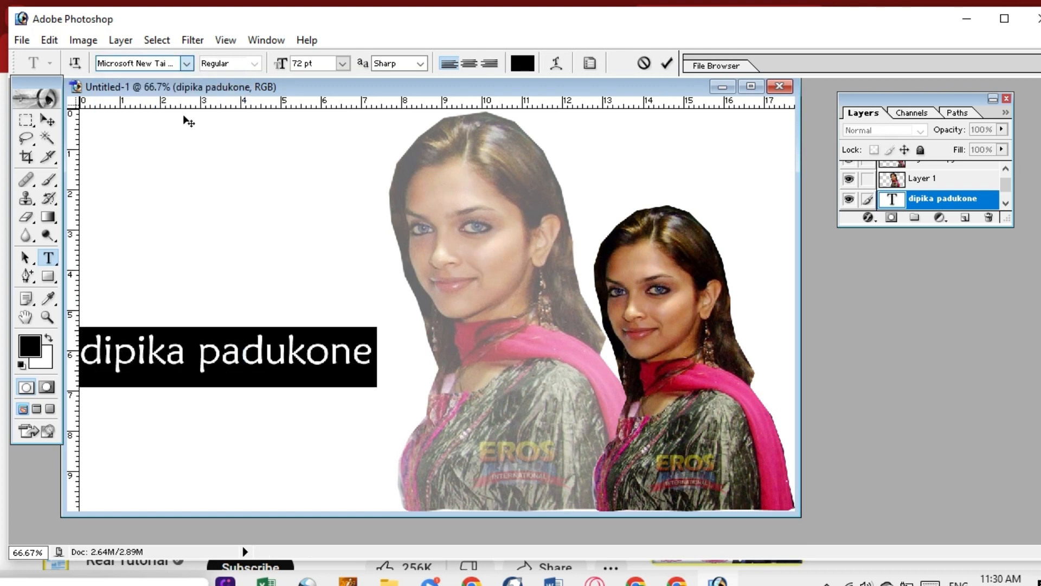
click(187, 62)
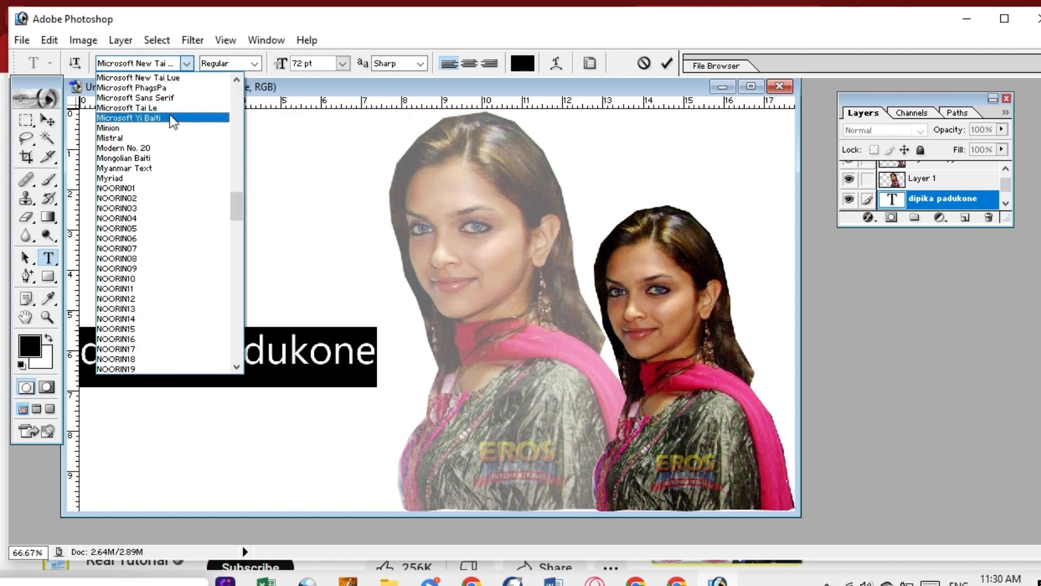
click(180, 78)
Try the Imprint MT Shadow, Informal Roman and Javanese Text fonts on the selected name caption
click(187, 64)
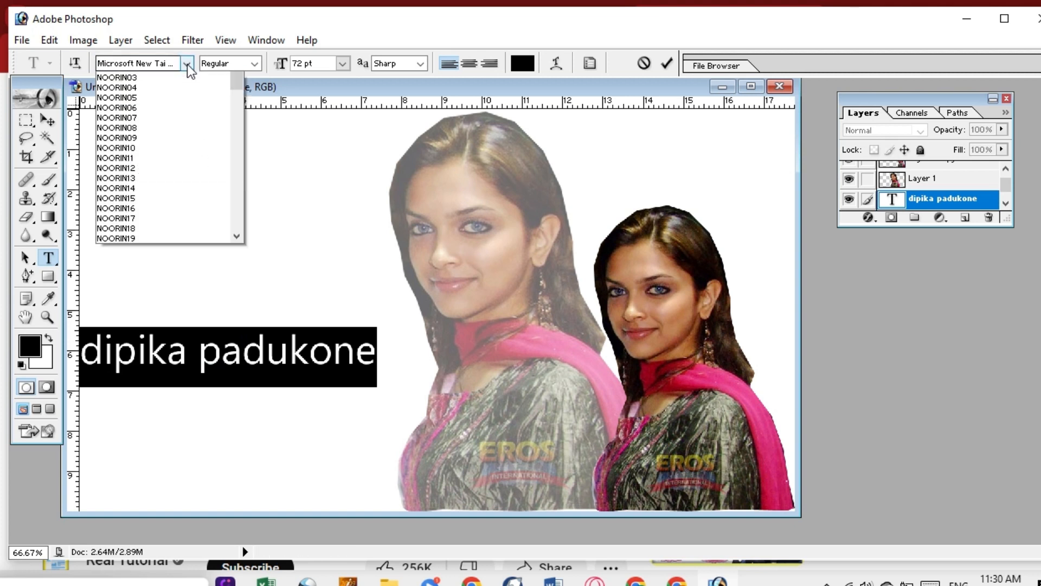
click(237, 168)
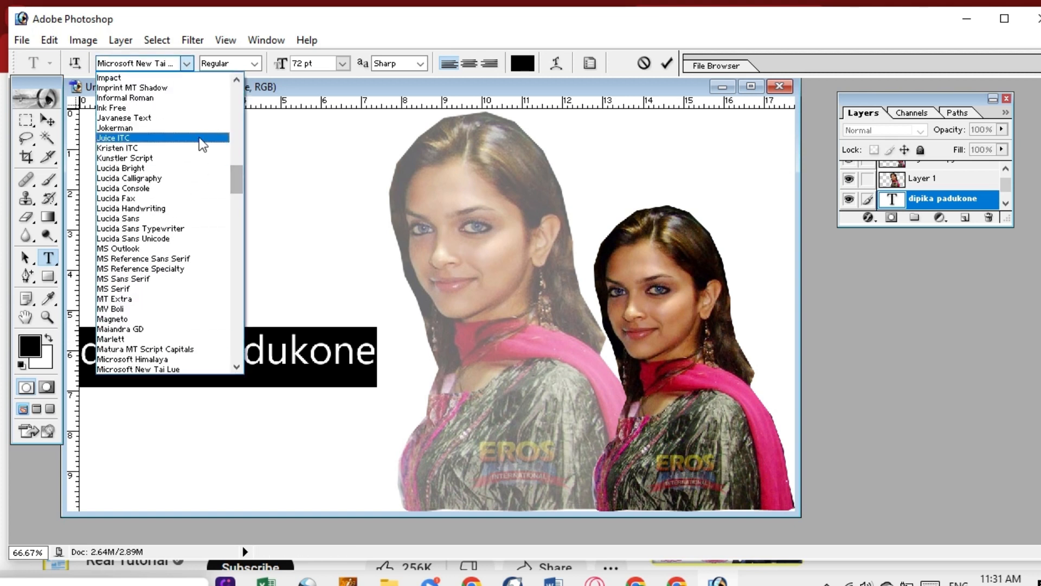
click(168, 84)
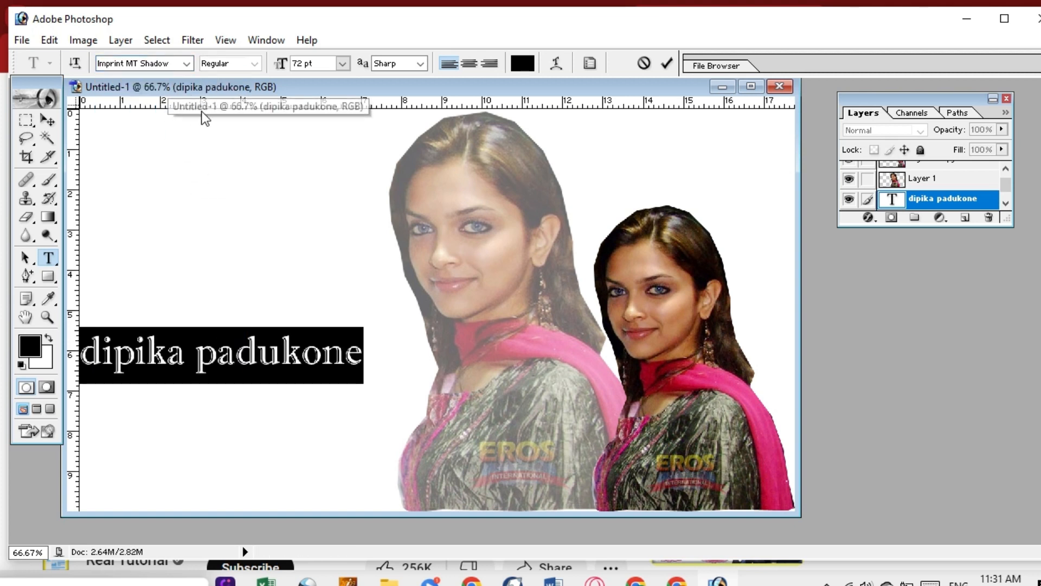
click(185, 65)
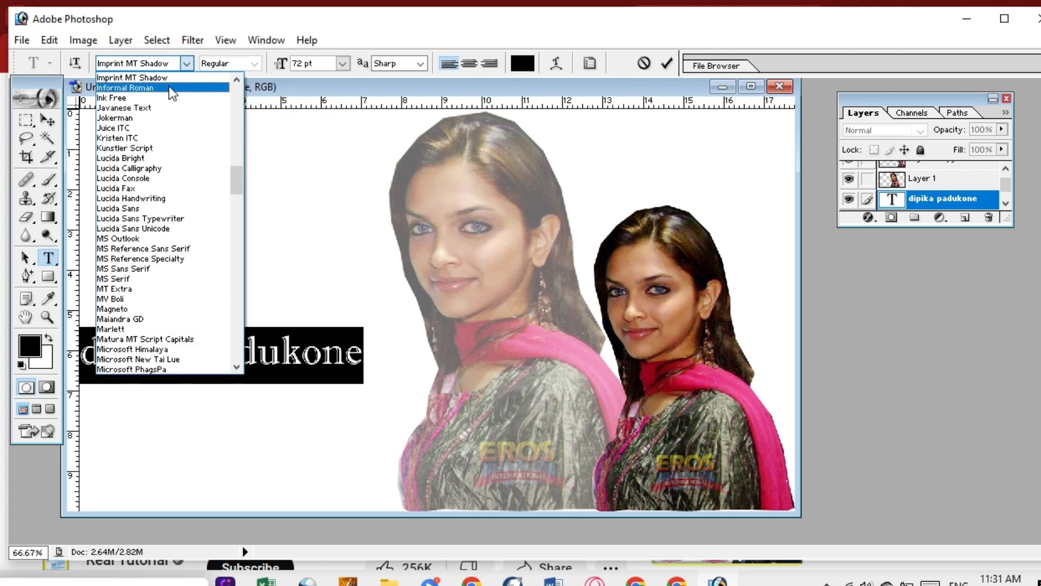
click(168, 87)
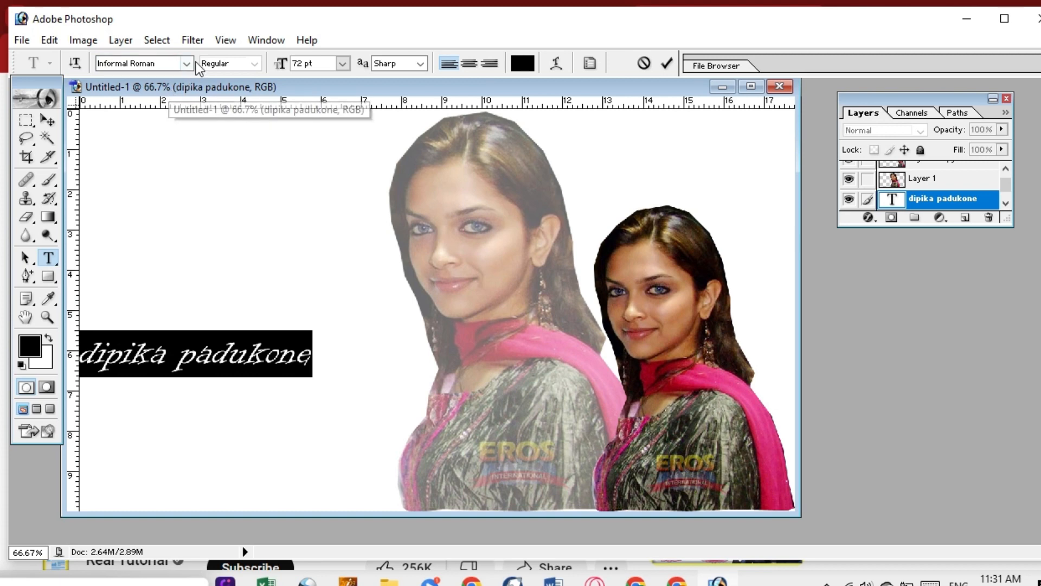
click(186, 64)
click(176, 93)
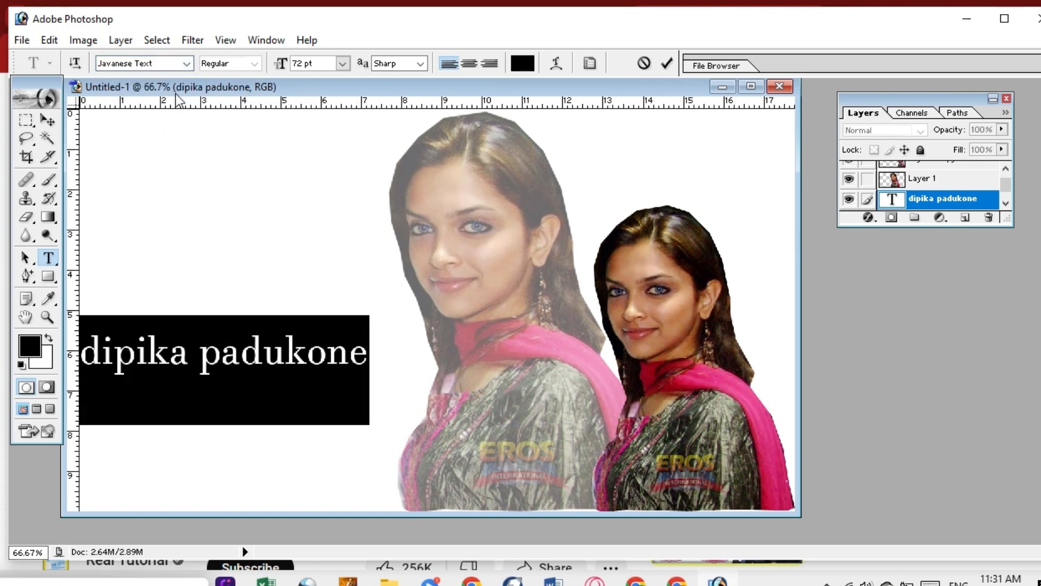
Try the Lucida Calligraphy and MS Reference Specialty fonts on the selected name caption
click(186, 63)
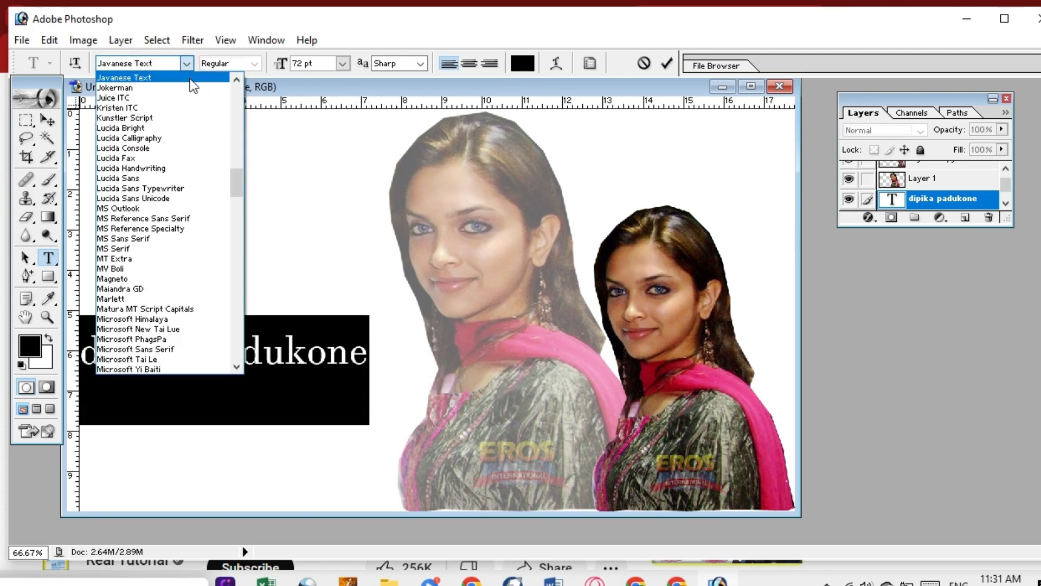
click(179, 138)
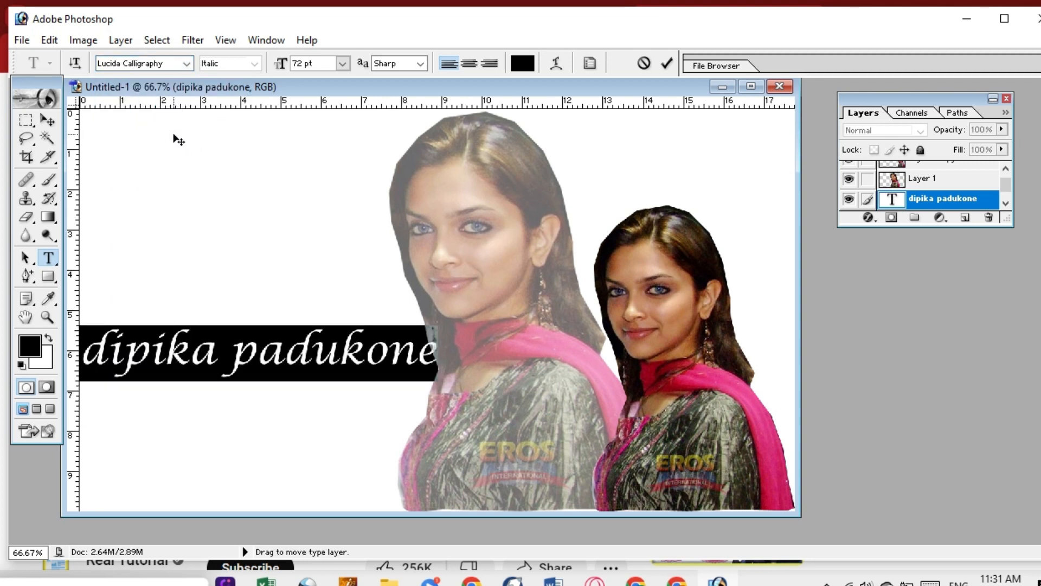
click(187, 64)
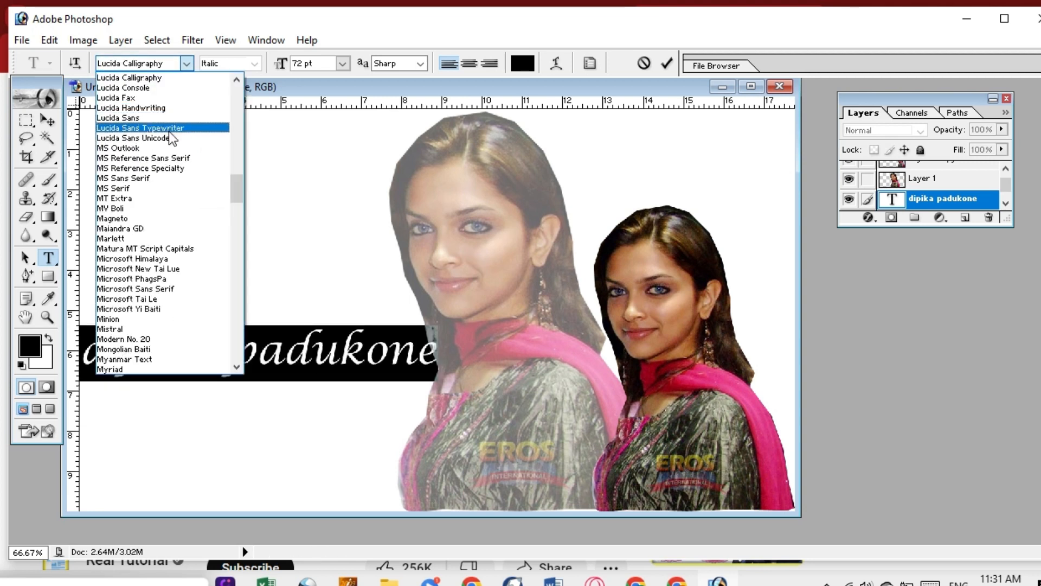
click(170, 168)
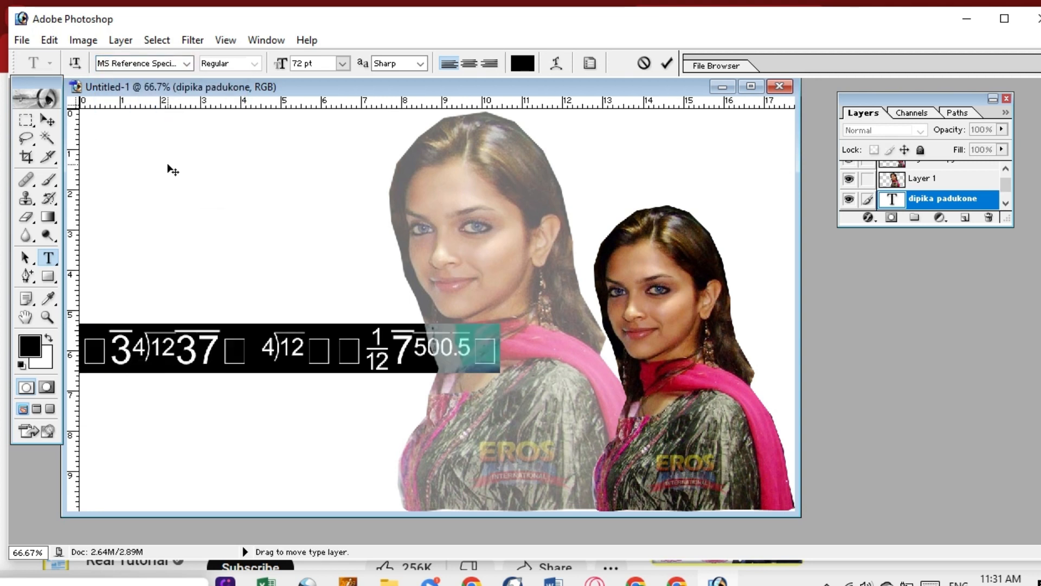
Set the name caption's font to Lucida Fax and place the text cursor within its first word
click(187, 63)
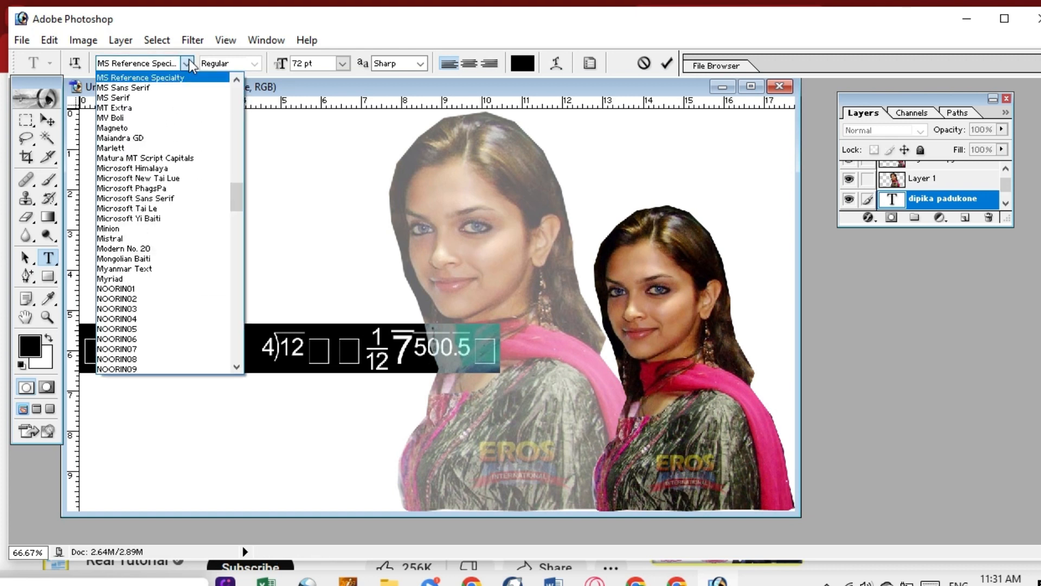
click(236, 81)
scroll(236, 87, up, 3)
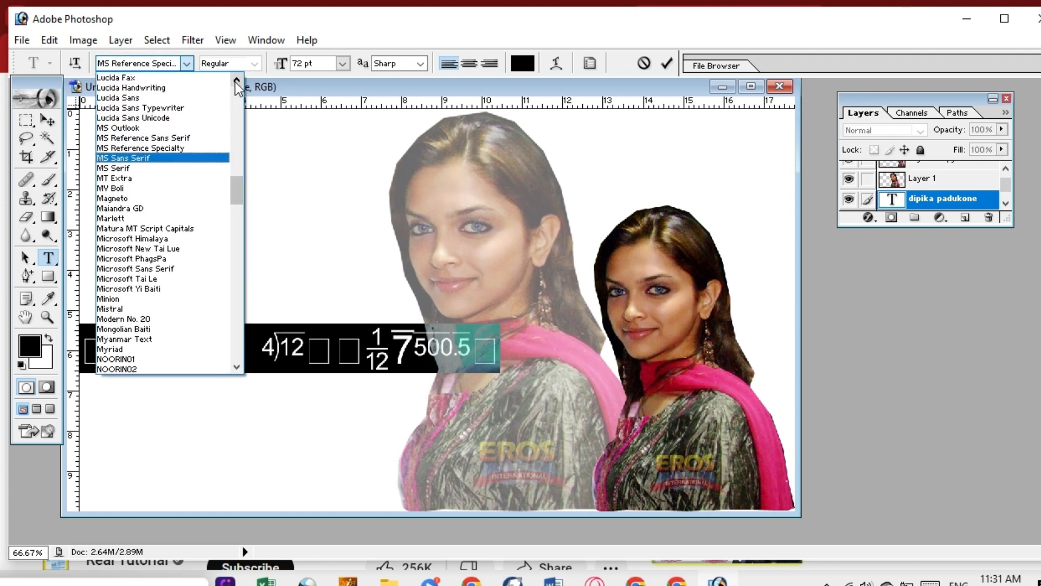
click(173, 80)
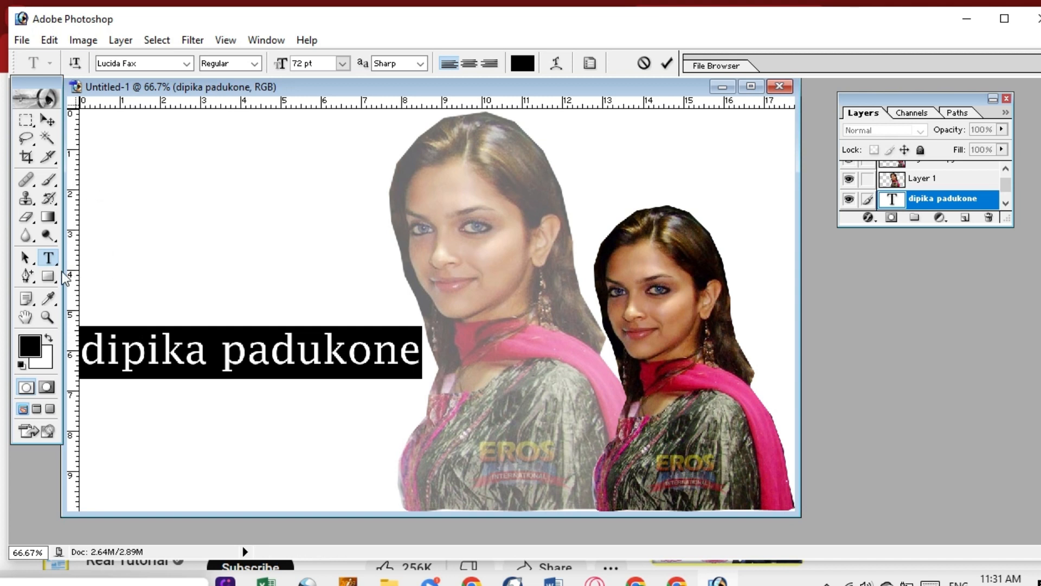
click(109, 356)
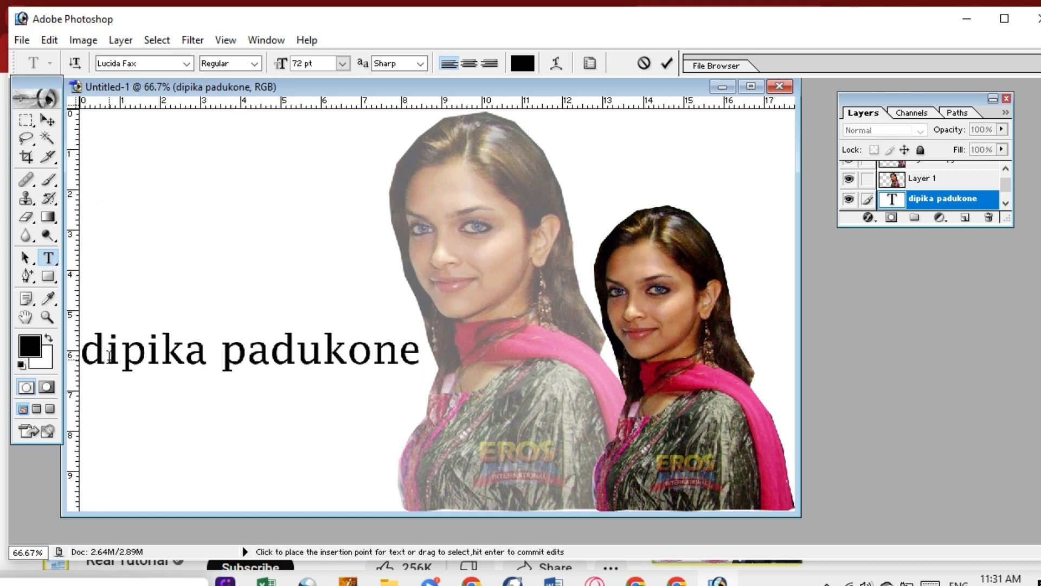
Capitalise the first letter of both words in the name caption and remove the space between them
key(BackSpace)
text(D)
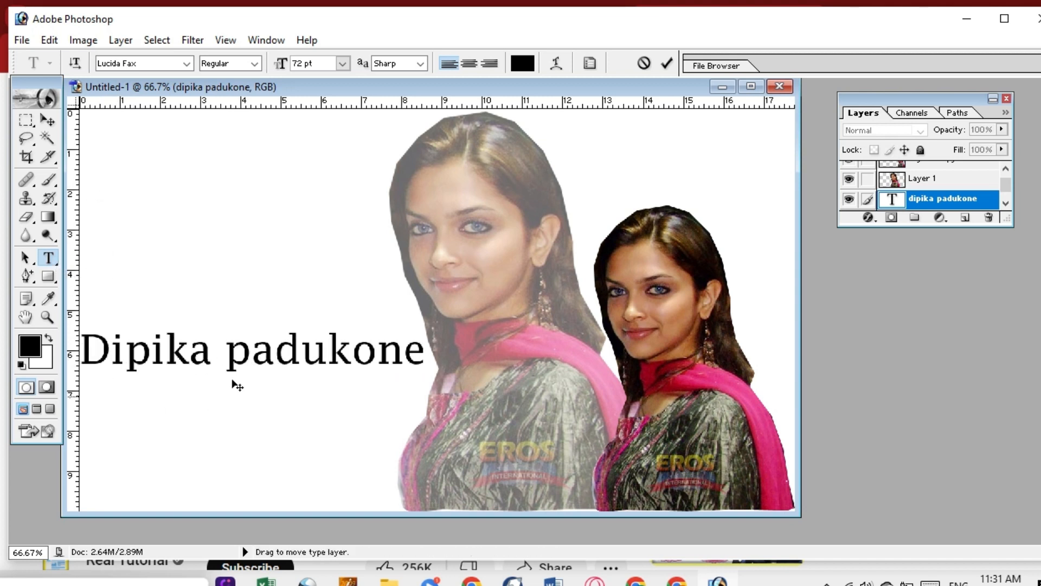
click(250, 356)
key(BackSpace)
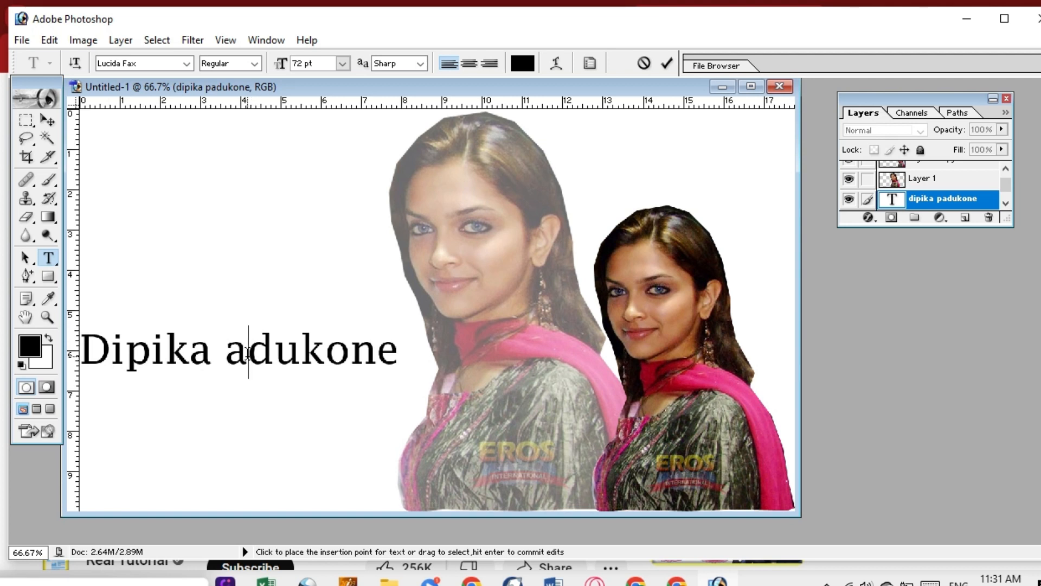
text(P)
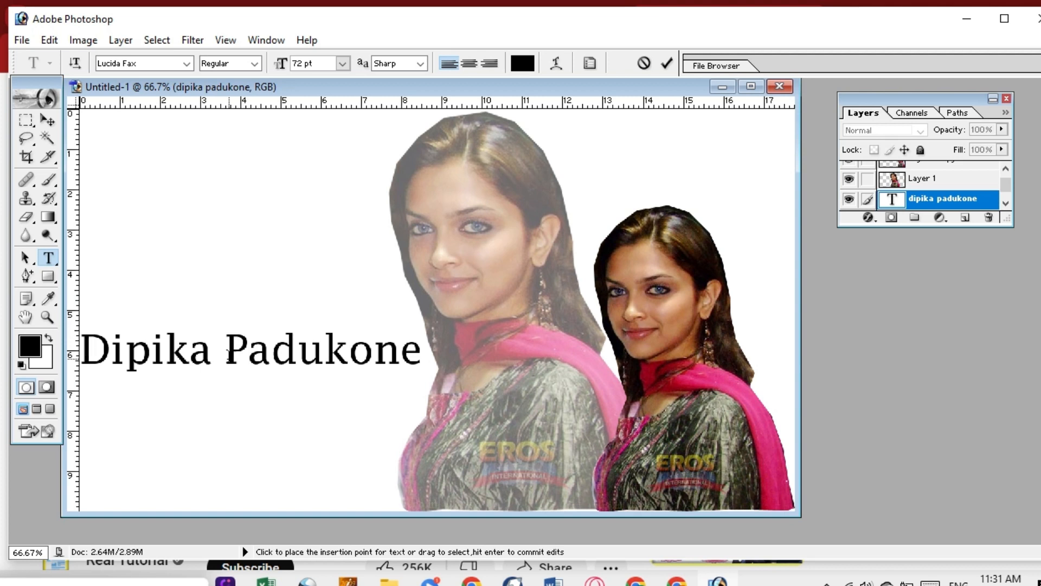
click(227, 353)
key(BackSpace)
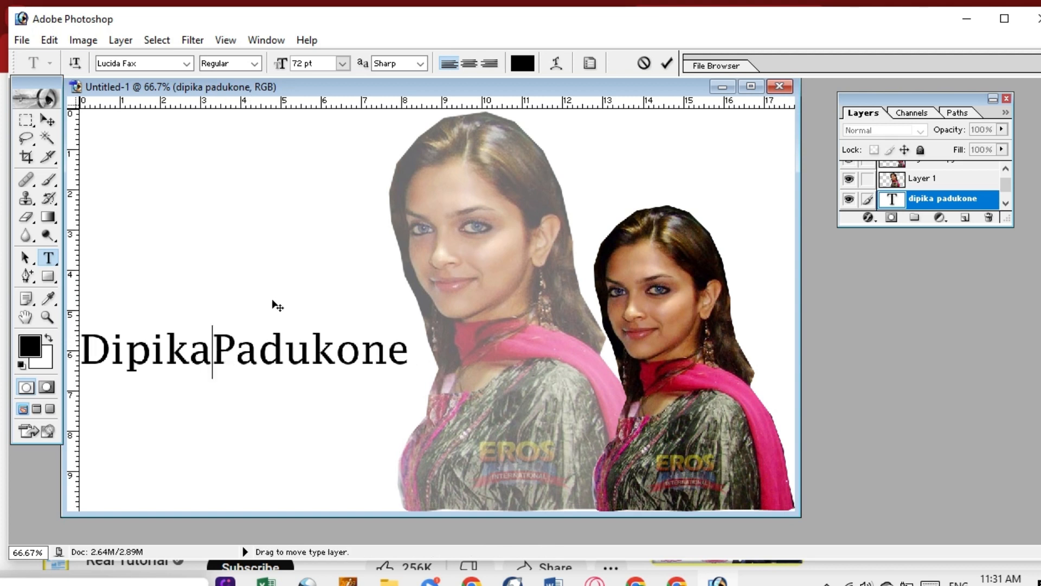
Try a 100 pt font size on the entire name caption and return it to 72 pt
drag(410, 349, 48, 301)
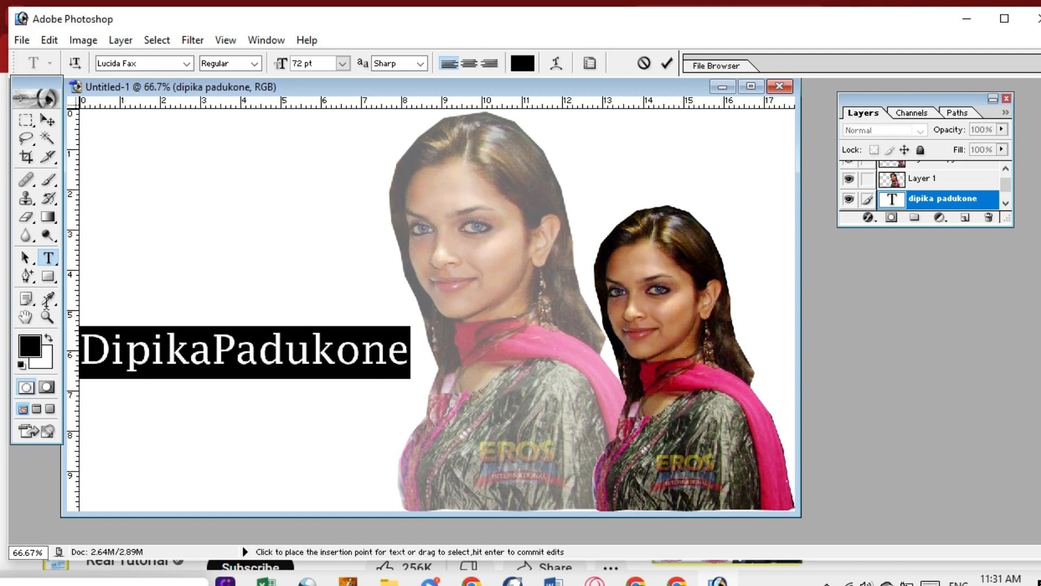
click(342, 64)
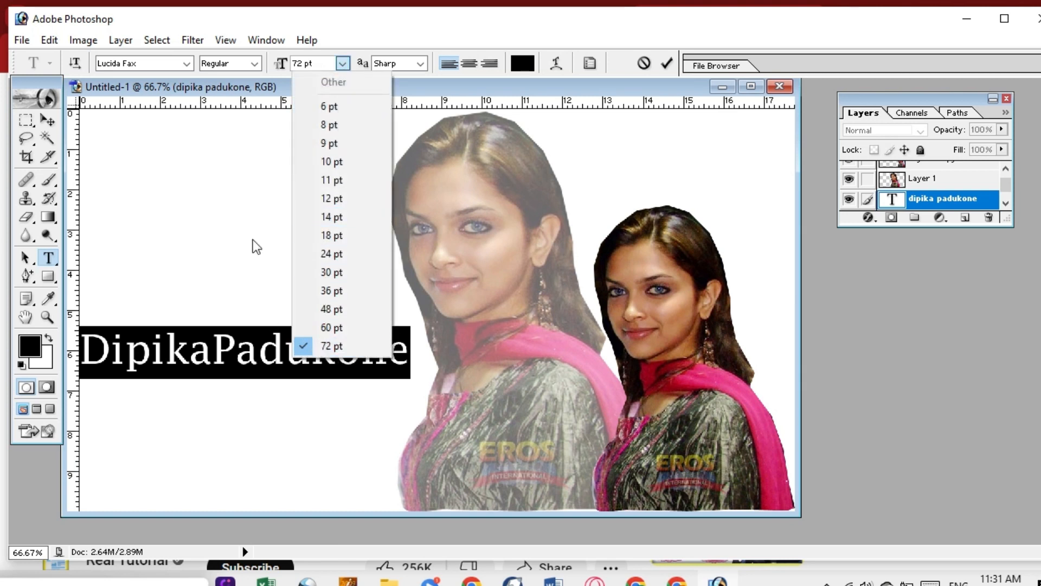
click(321, 61)
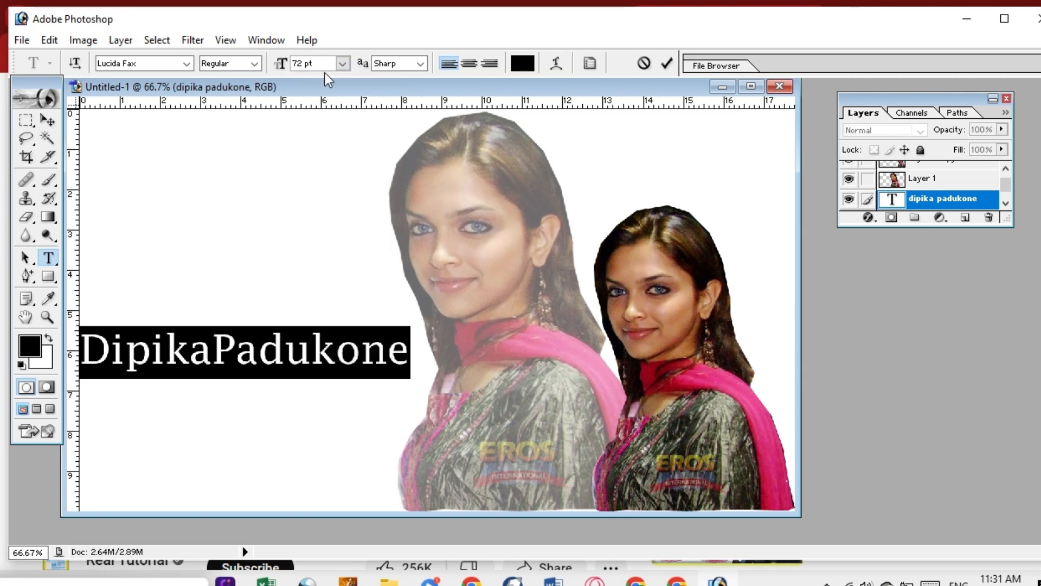
key(BackSpace)
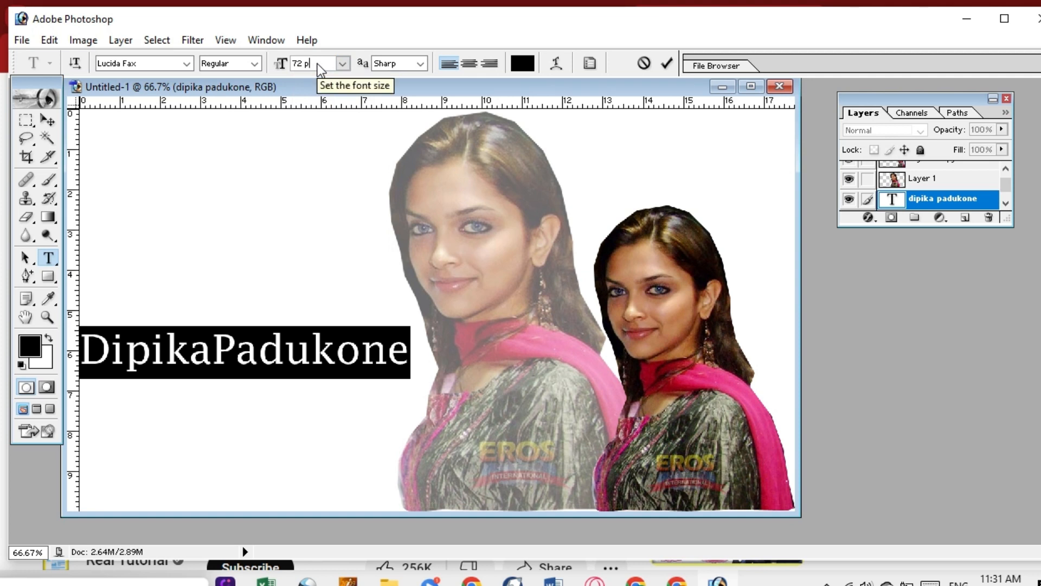
key(BackSpace)
key(BackSpace)
text(100)
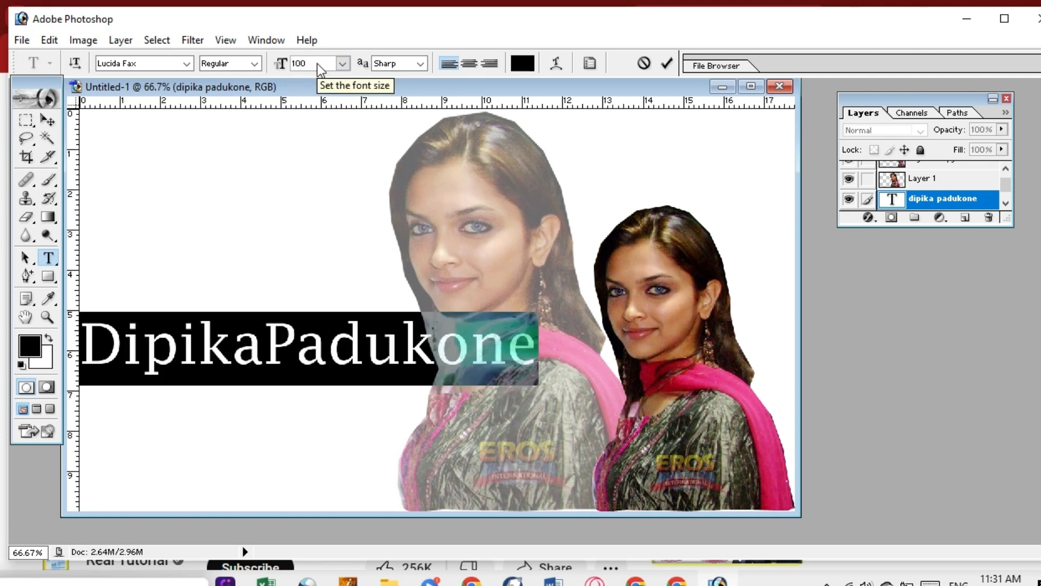
key(Return)
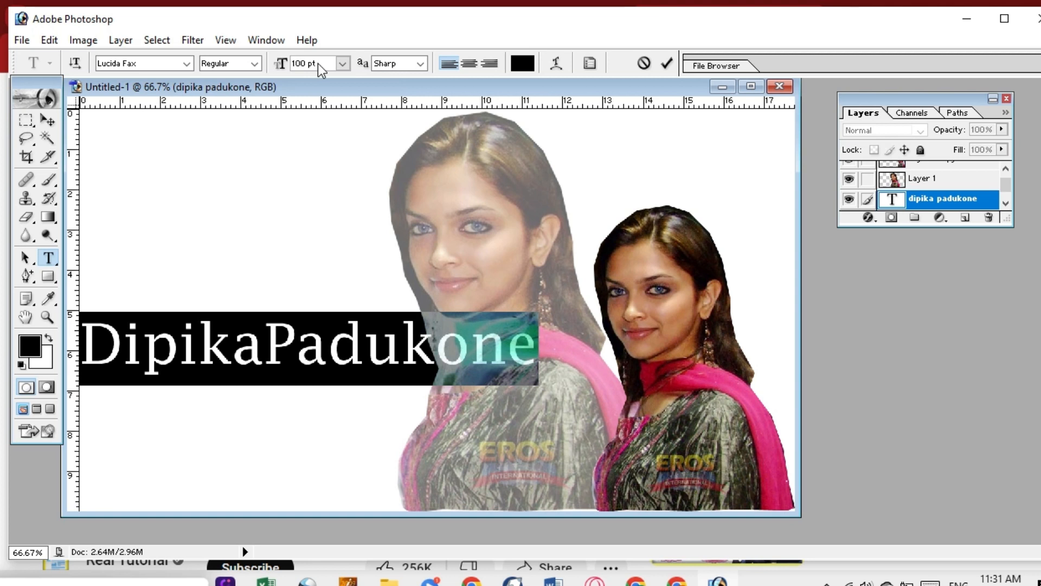
click(343, 64)
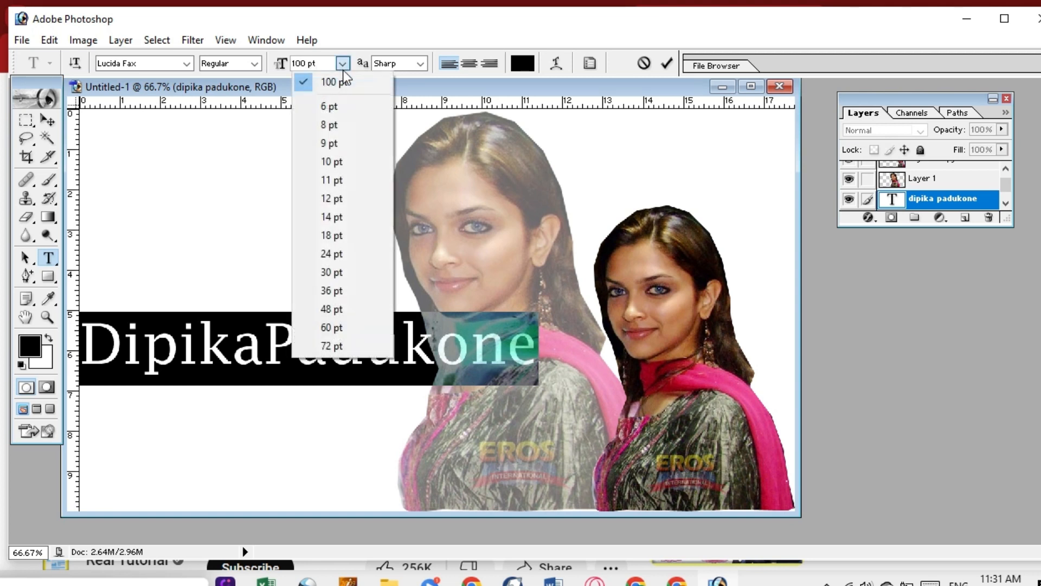
click(336, 345)
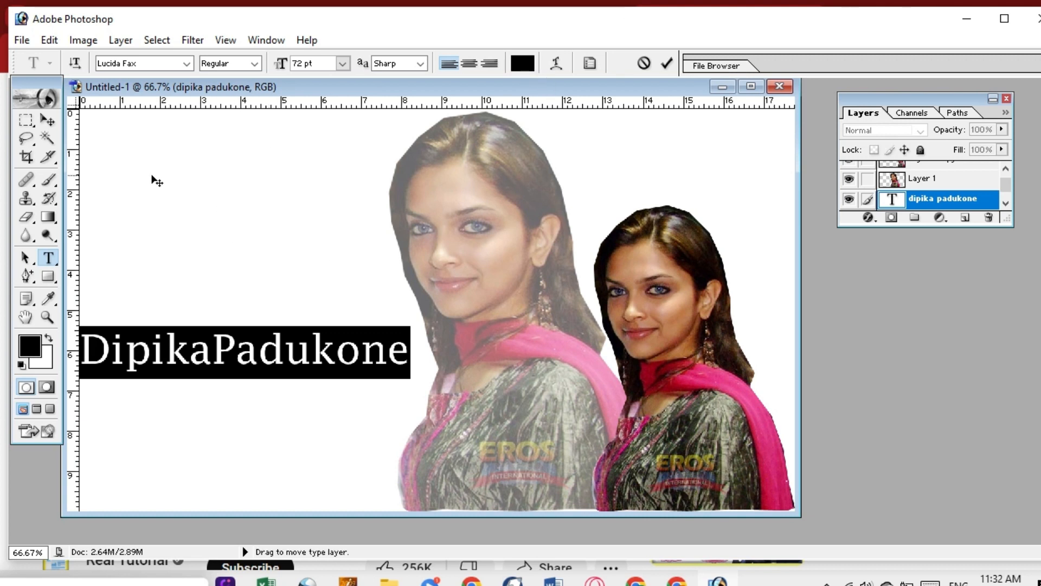
Shift the name caption slightly right and up, and set its text colour to green 0BD431
click(45, 120)
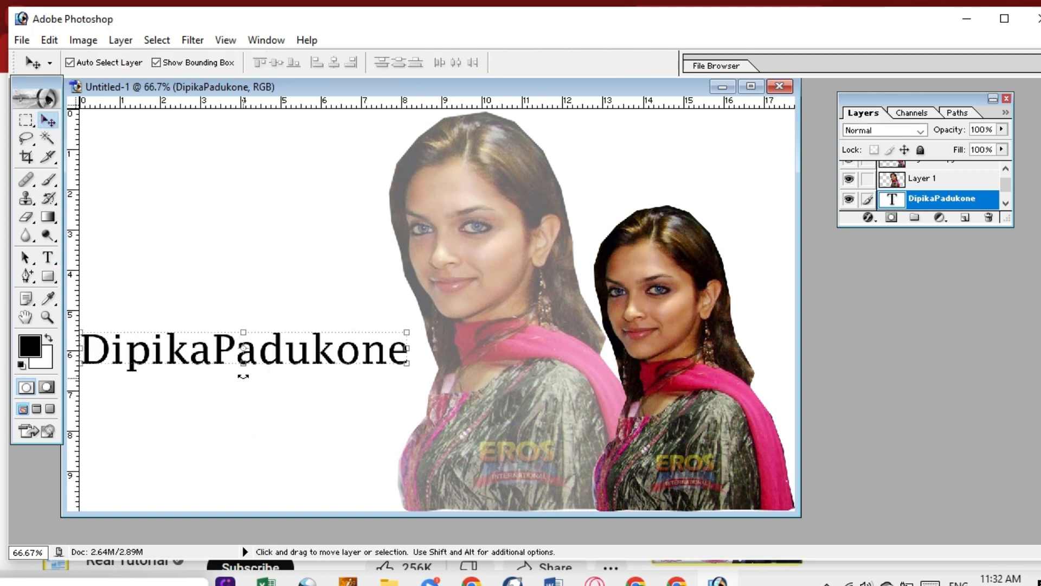
mouse_move(245, 352)
mouse_down()
mouse_move(276, 296)
mouse_move(233, 342)
mouse_move(267, 355)
mouse_move(254, 351)
mouse_up()
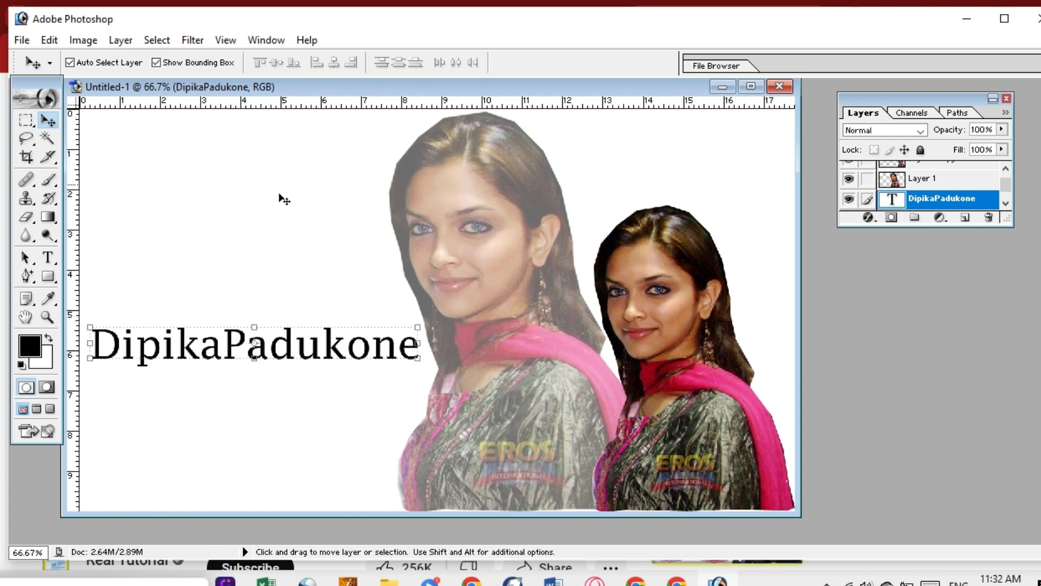
click(48, 256)
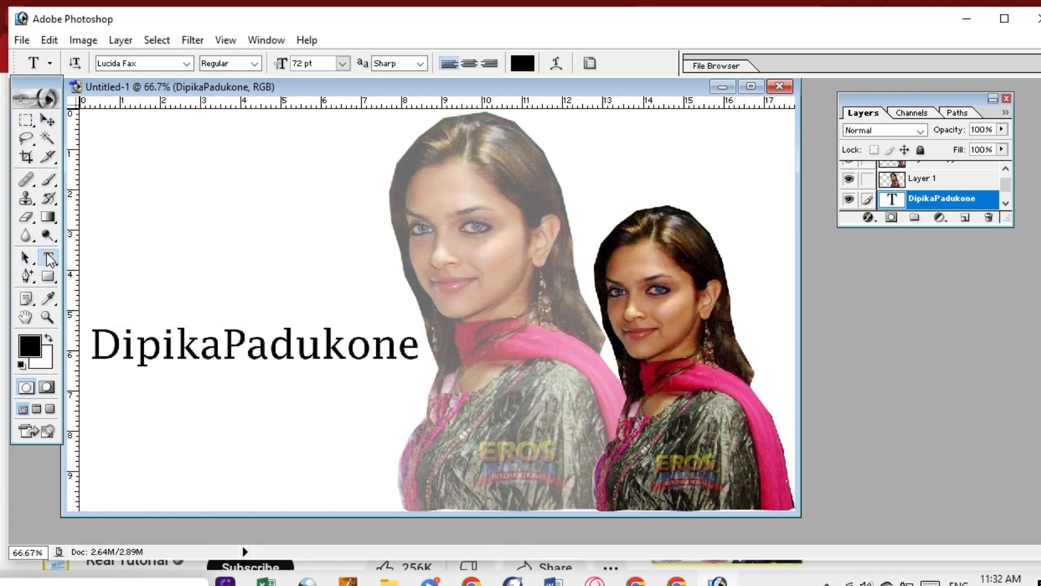
click(522, 63)
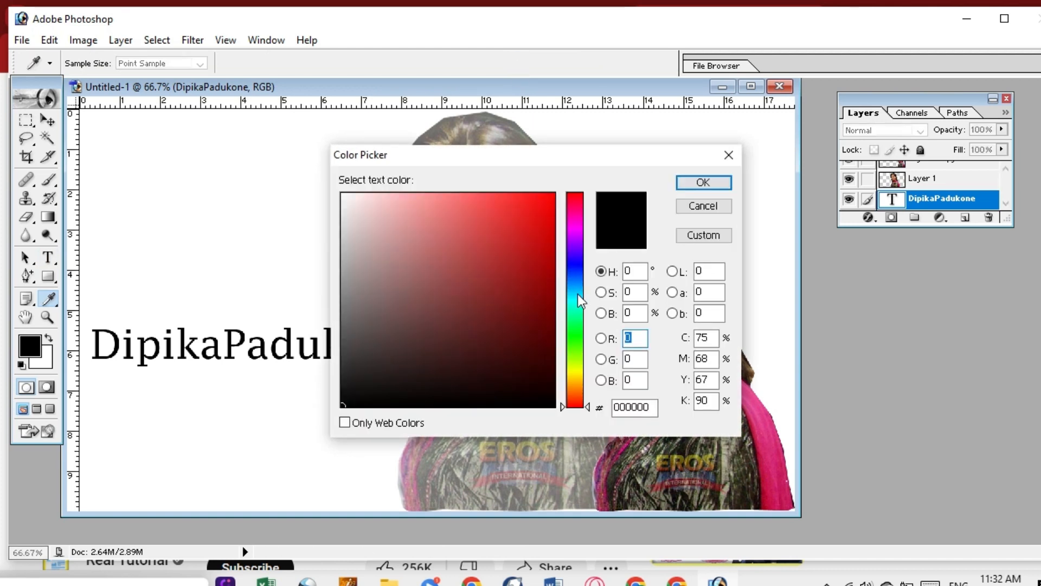
mouse_move(574, 326)
mouse_down()
mouse_move(574, 338)
mouse_move(576, 327)
mouse_up()
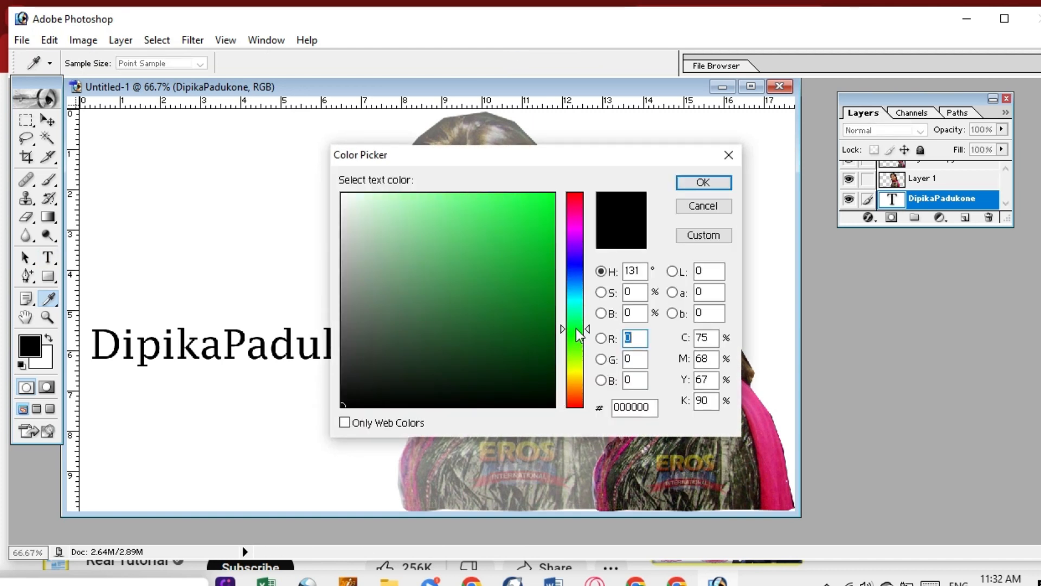
click(543, 229)
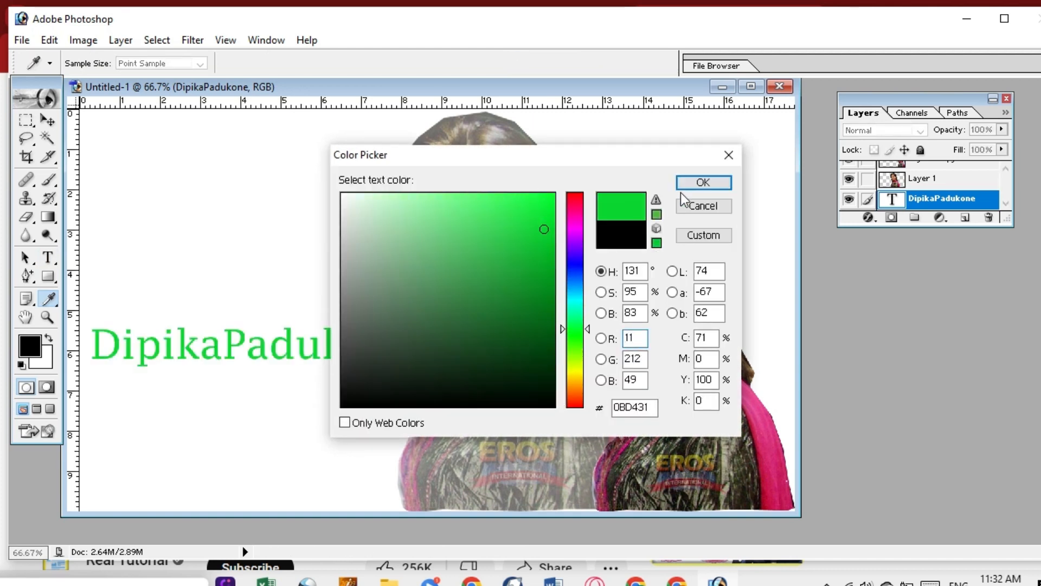
click(703, 185)
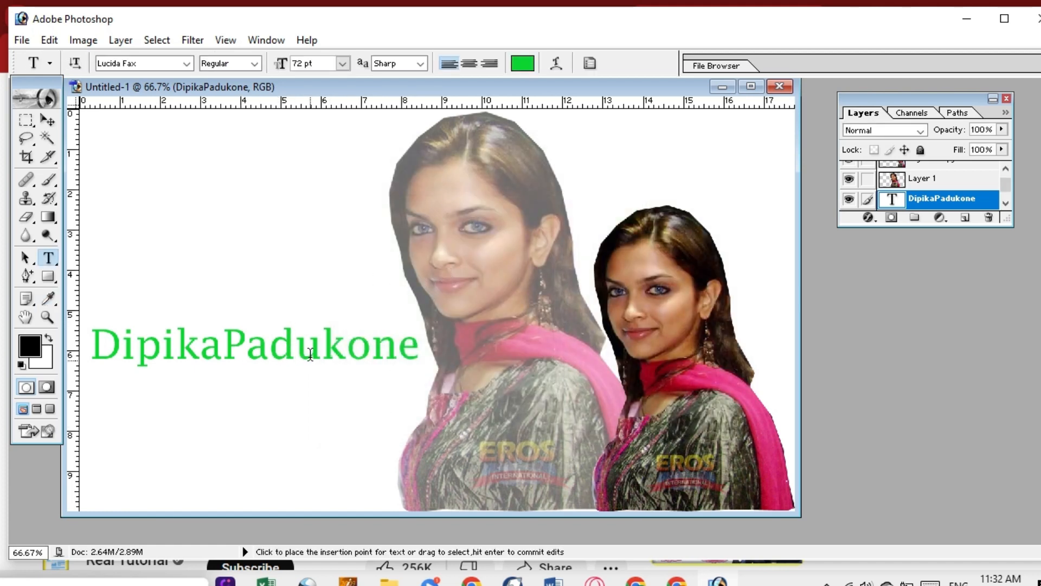
Try Crisp anti-aliasing on the name caption and return it to Sharp
click(420, 63)
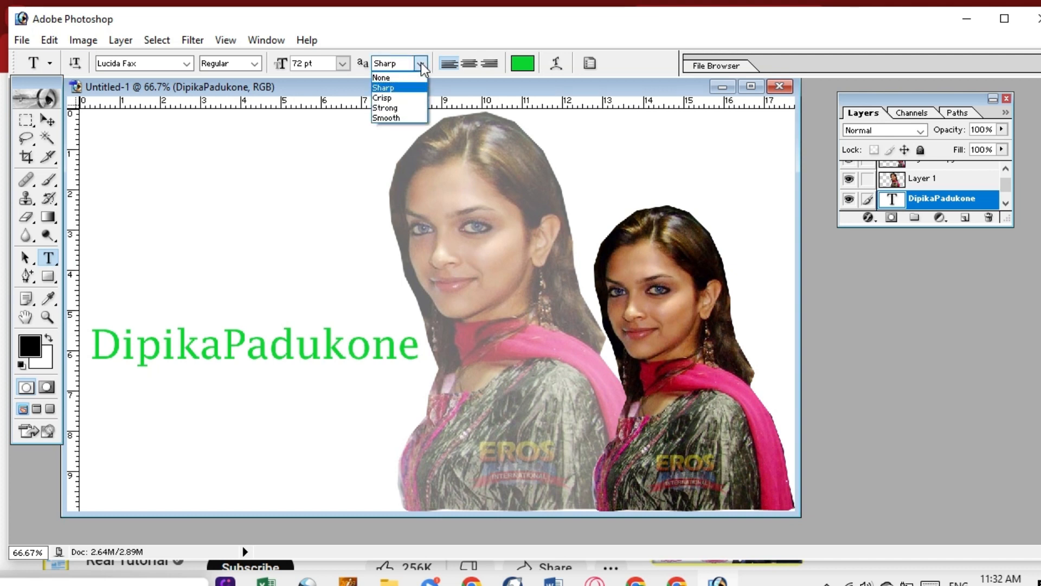
click(399, 98)
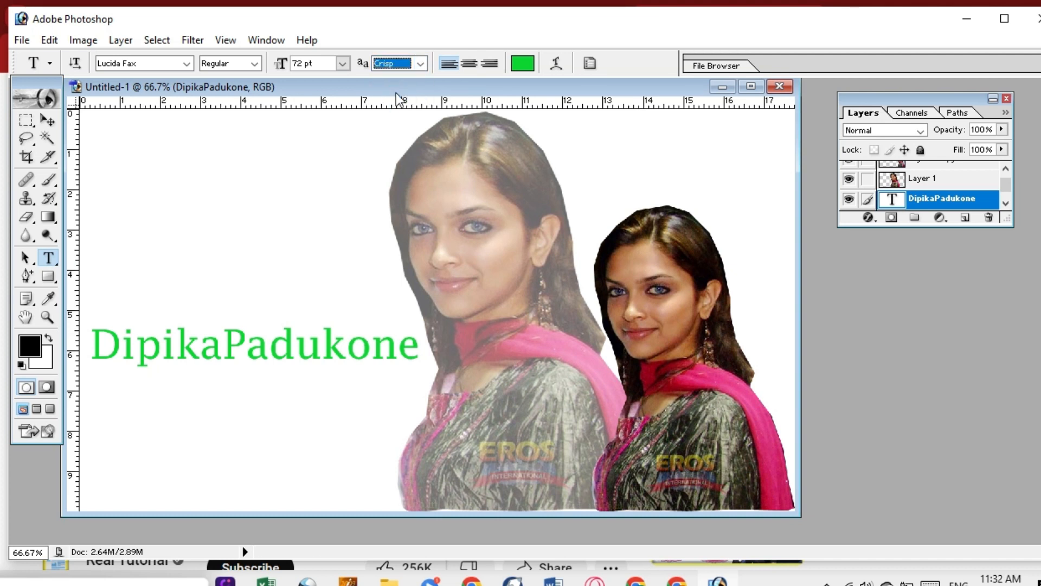
click(283, 345)
double_click(283, 345)
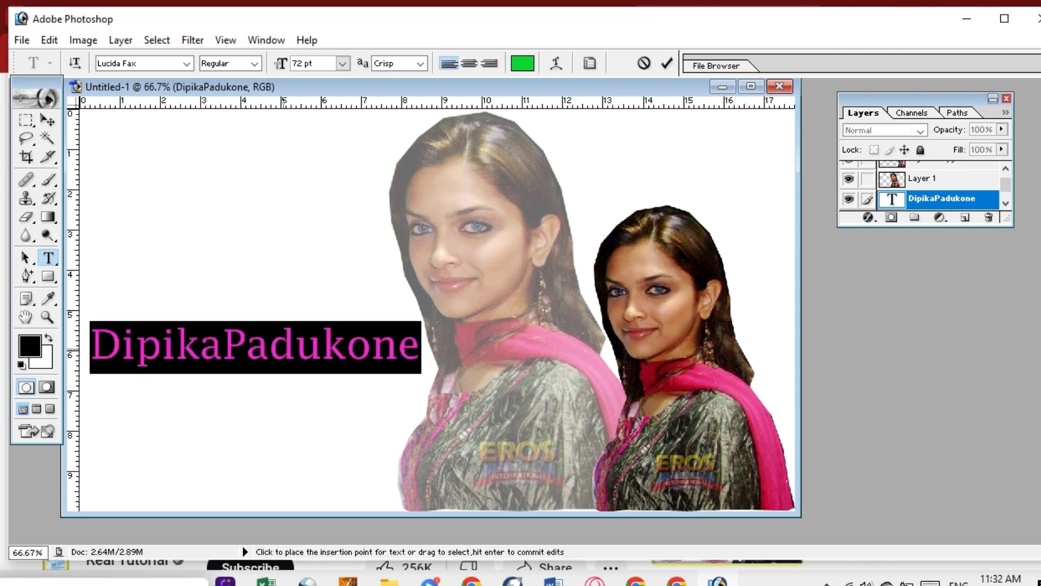
click(421, 63)
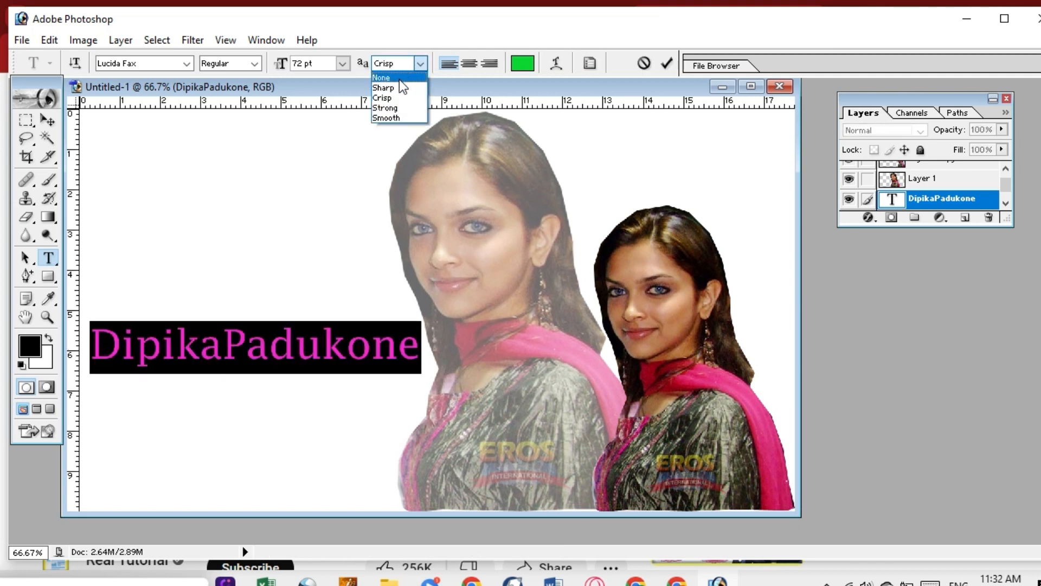
click(398, 86)
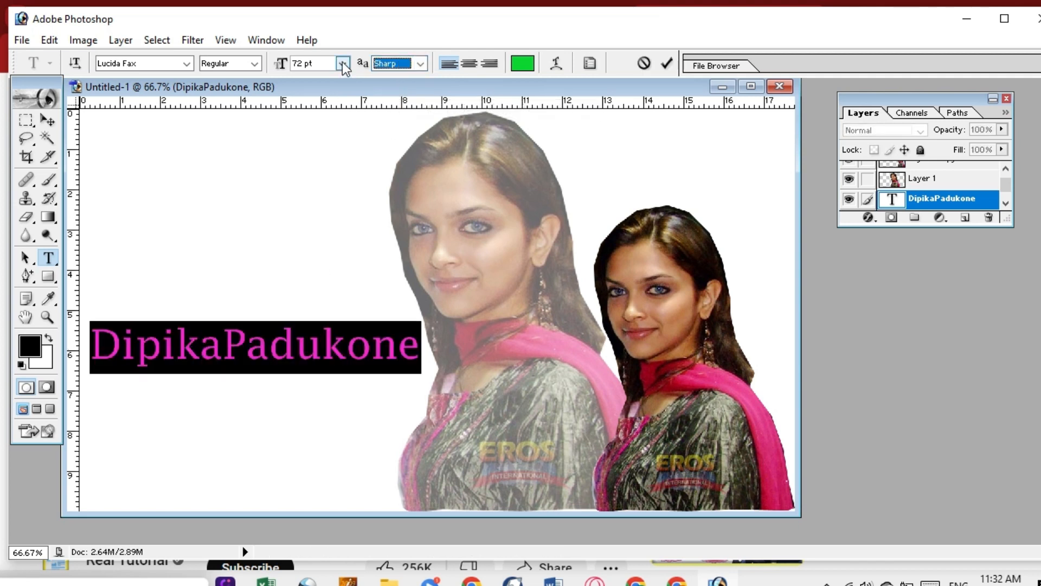
Try the Italic and Demibold styles on the selected name caption and settle on Demibold Italic
click(254, 63)
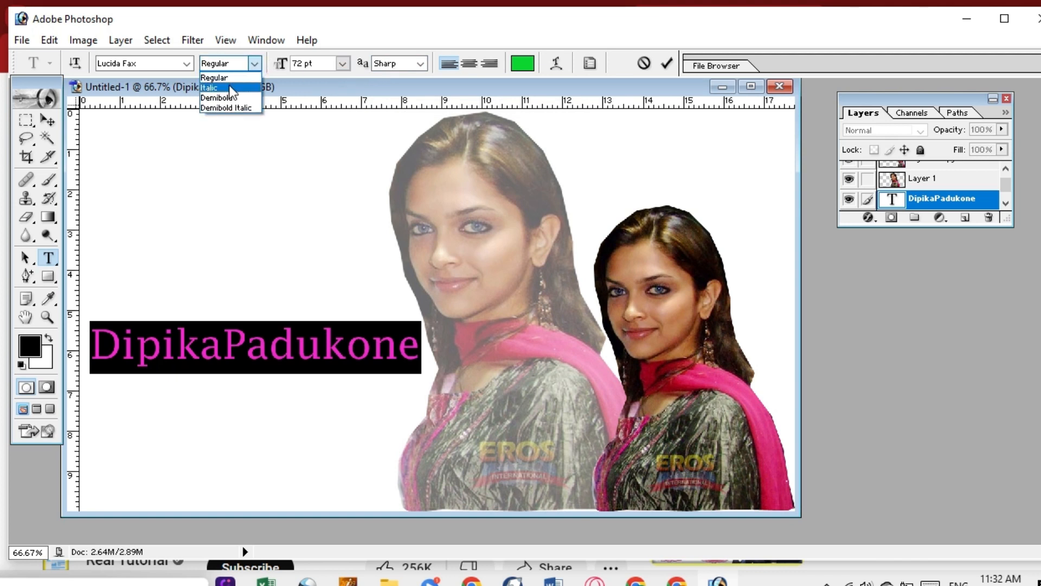
click(227, 86)
click(255, 63)
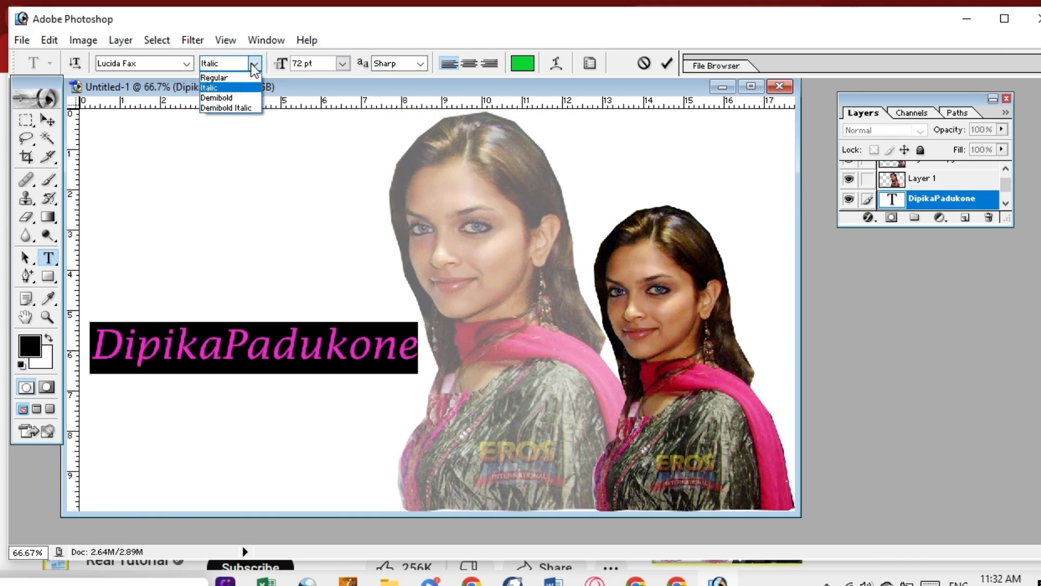
click(241, 99)
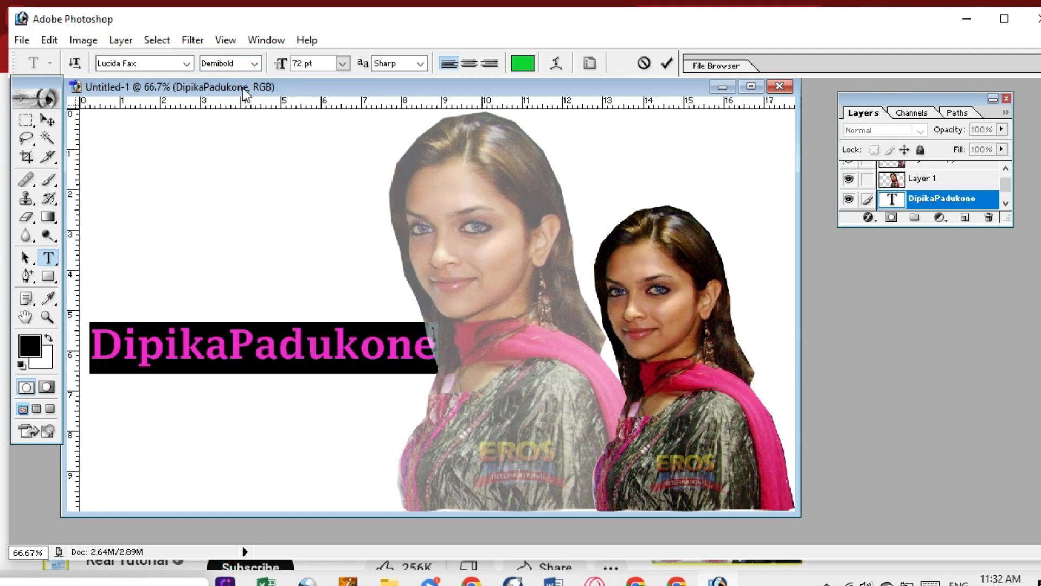
click(256, 63)
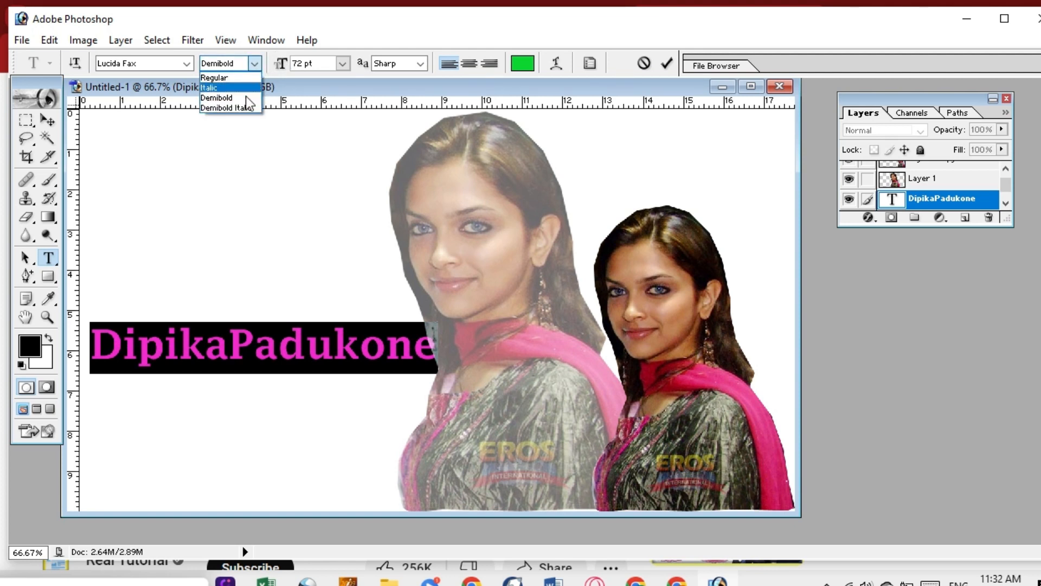
click(239, 112)
click(255, 67)
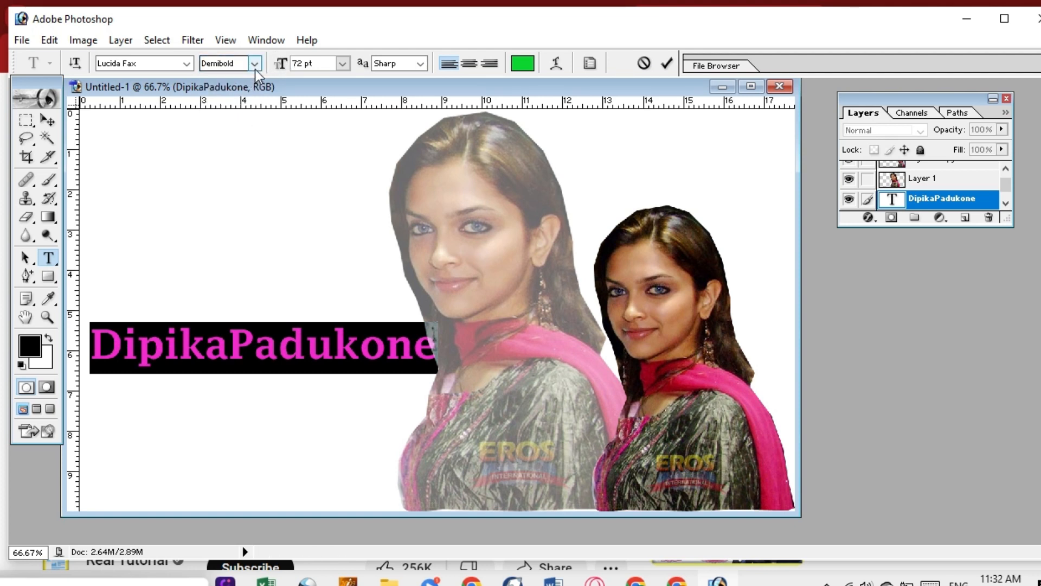
click(240, 109)
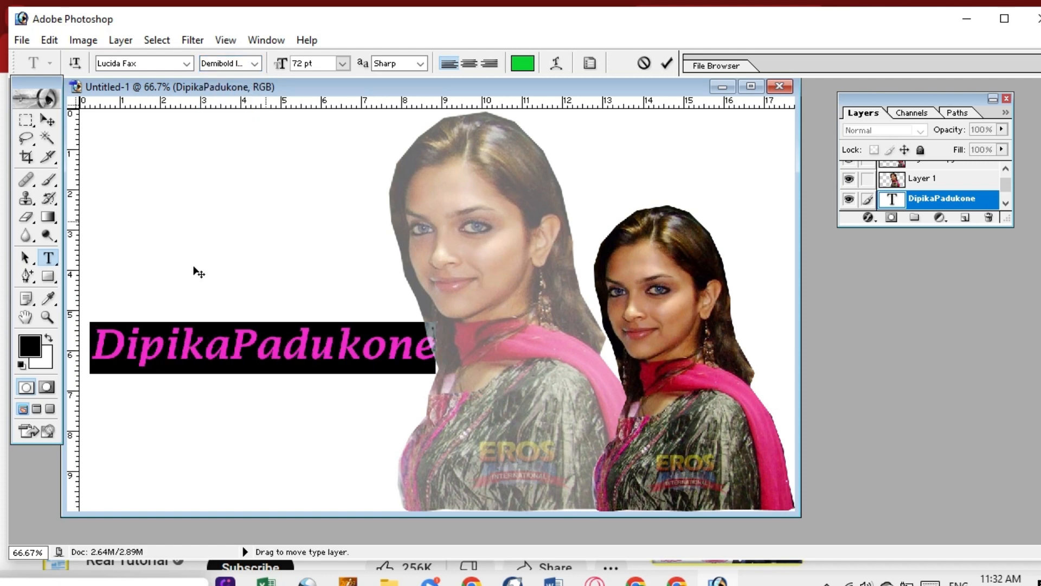
Try white sampled from the canvas as the selected name caption's text colour
click(522, 63)
click(291, 198)
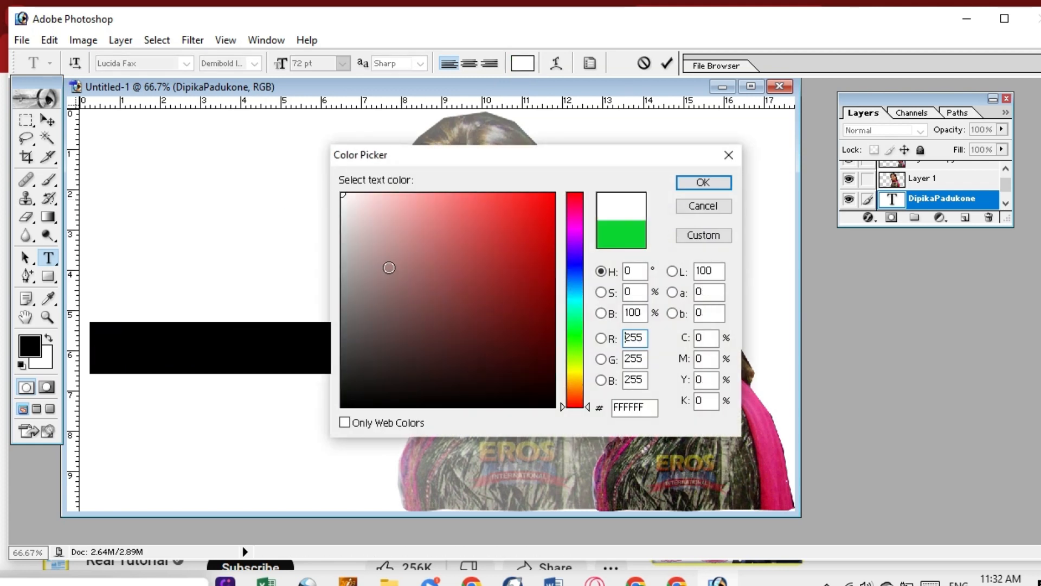
click(698, 185)
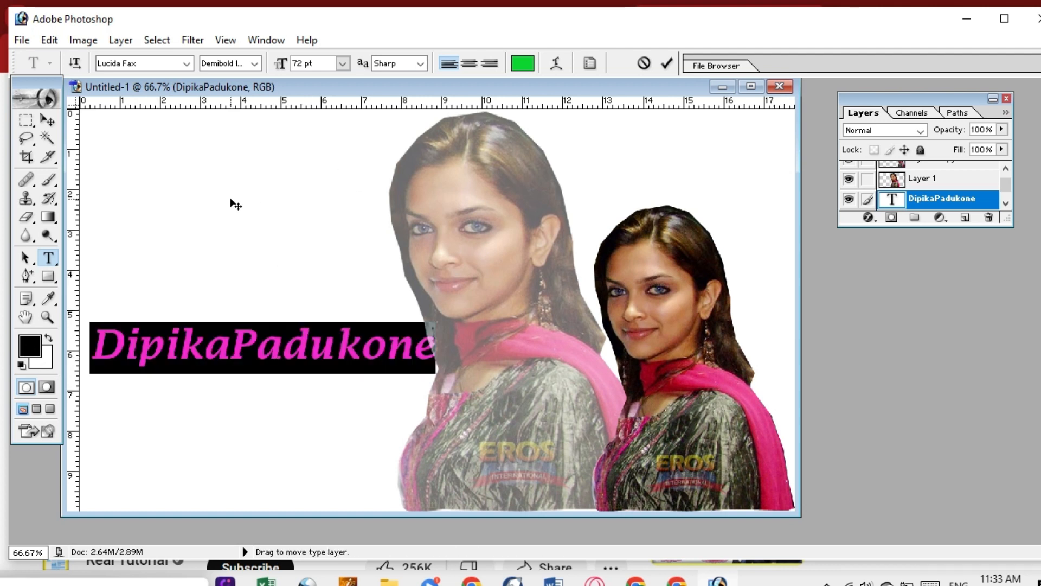
Commit the name caption edit and set the foreground colour to a bright orange-red
click(45, 120)
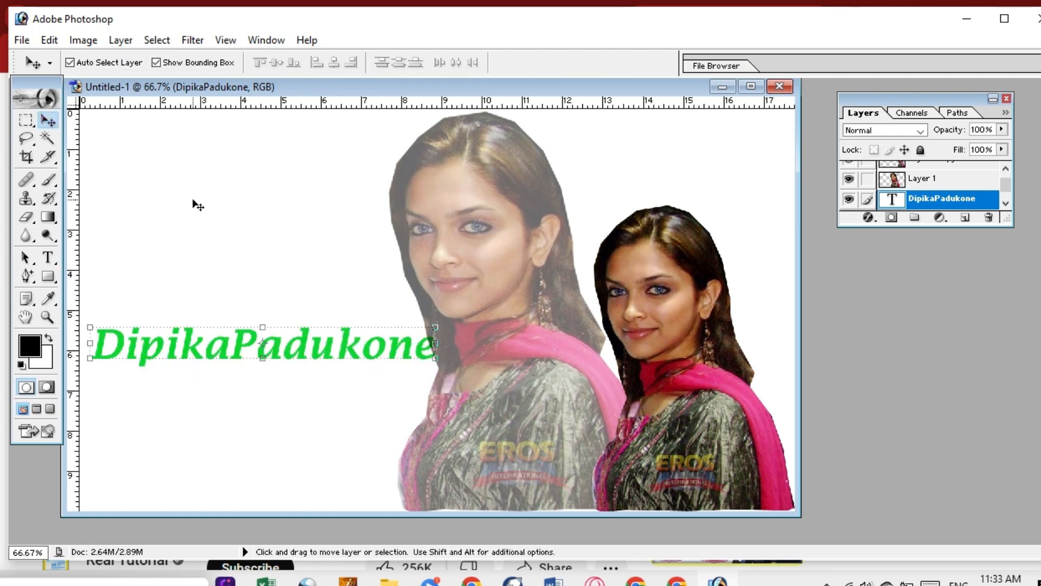
click(34, 348)
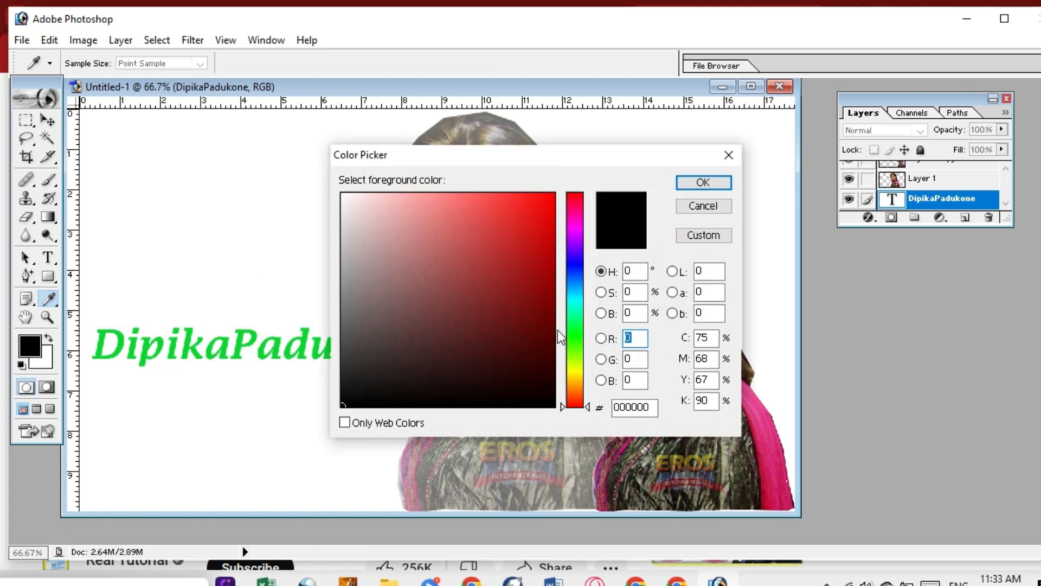
click(577, 400)
drag(544, 213, 545, 208)
click(703, 185)
key(v)
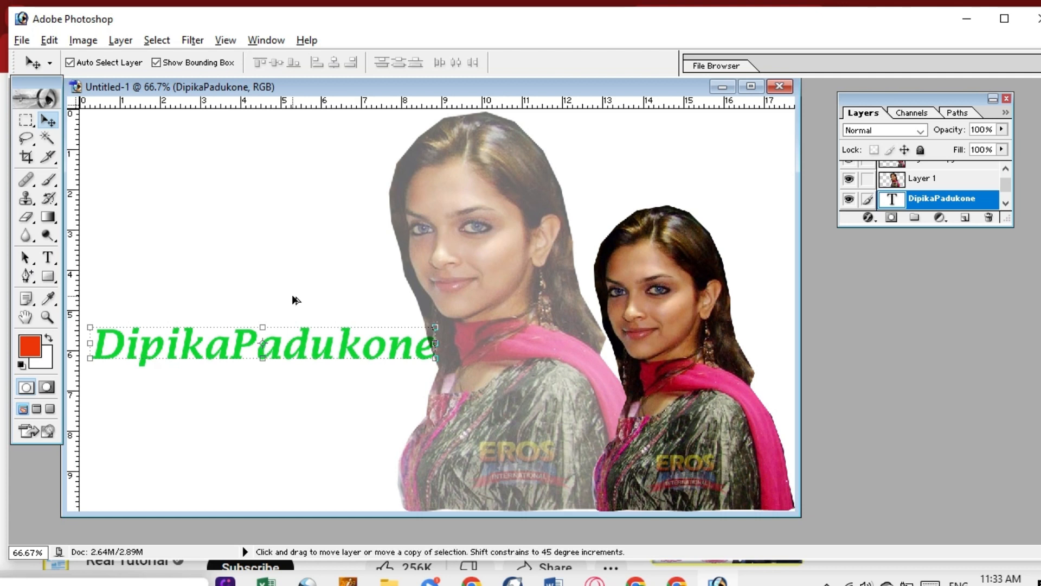
Fill the name caption with the bright orange-red foreground colour
key(alt+BackSpace)
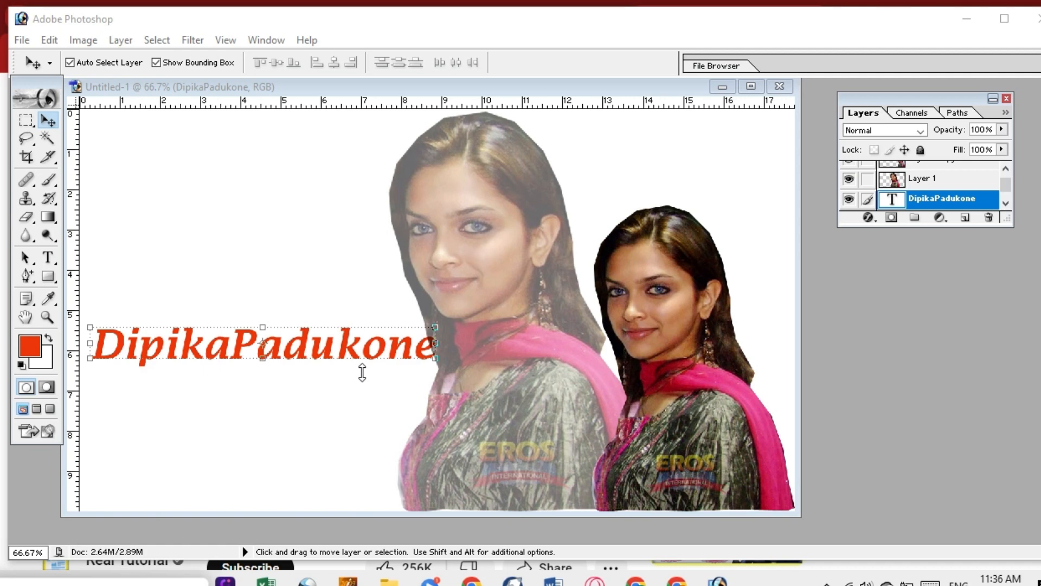
click(302, 93)
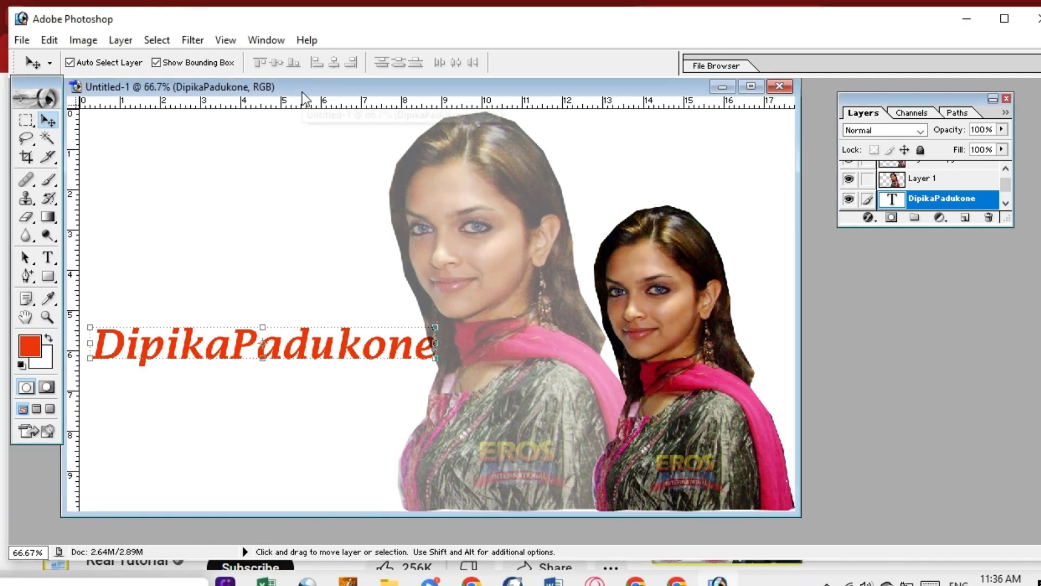
click(116, 41)
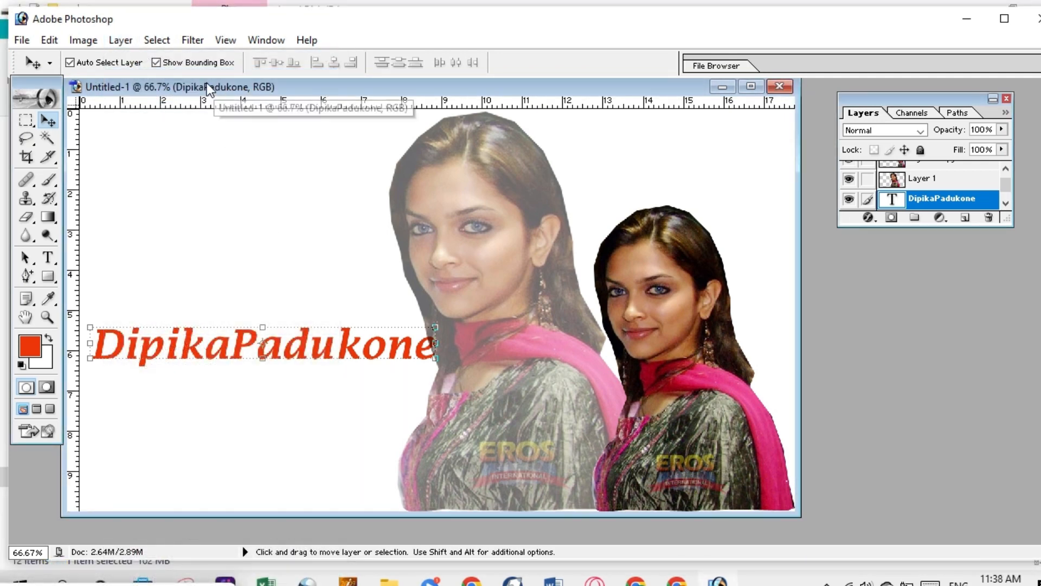
Add a drop shadow to the name caption with distance 38 px, spread 35% and size 120 px, and enable its gradient overlay
click(120, 42)
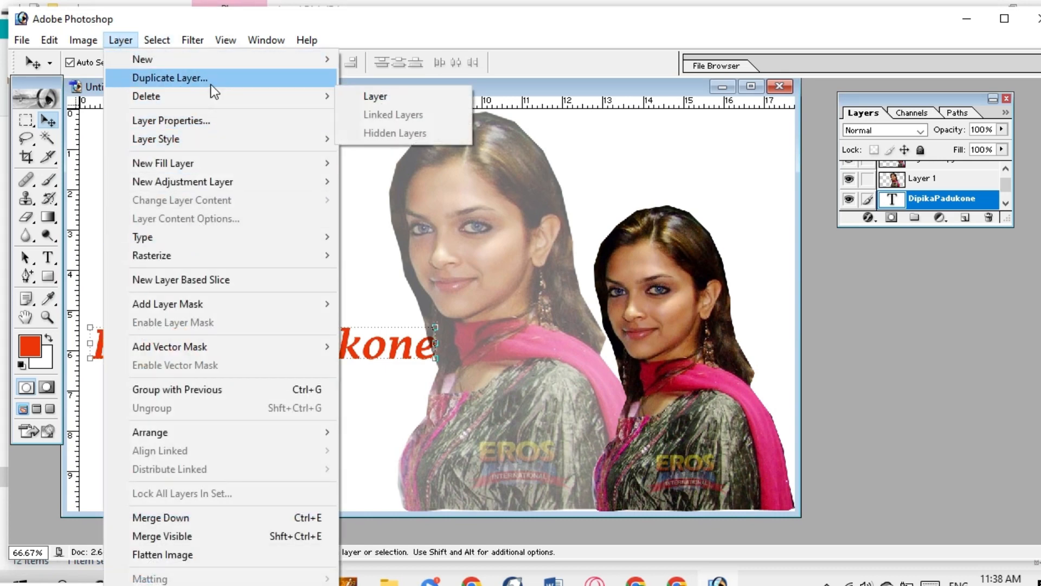
mouse_move(201, 139)
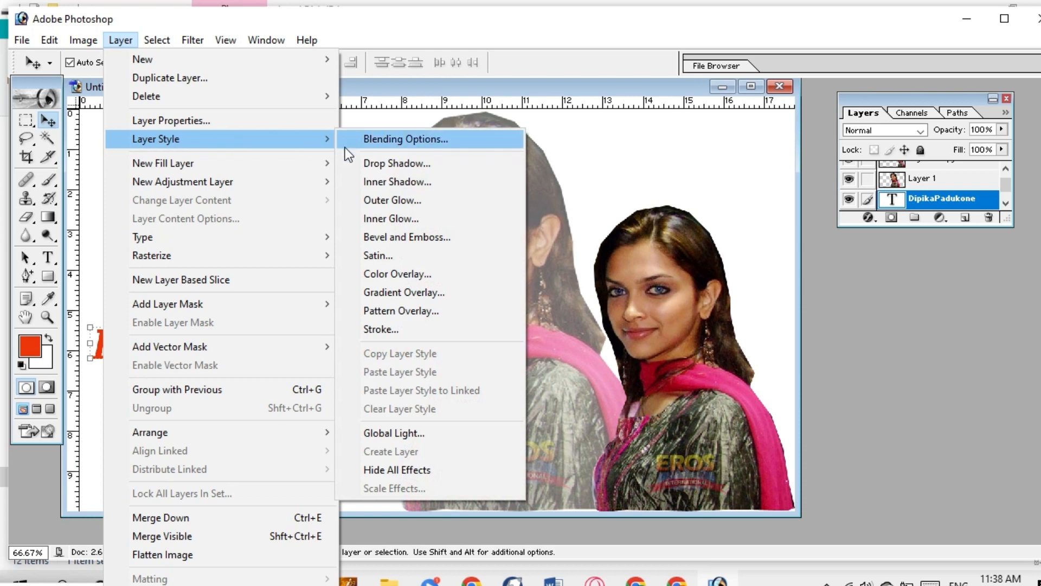
click(381, 162)
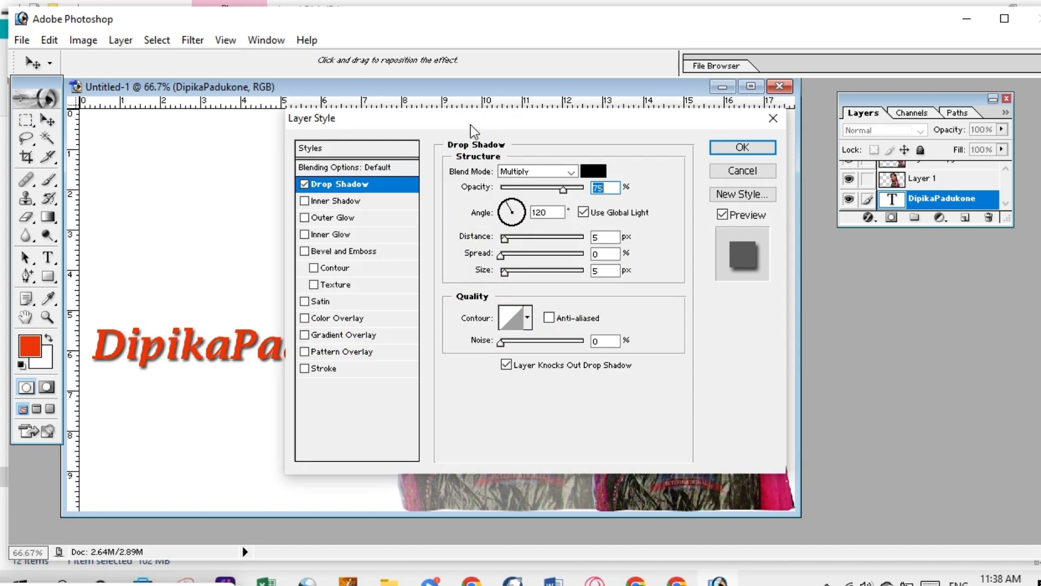
drag(473, 118, 655, 133)
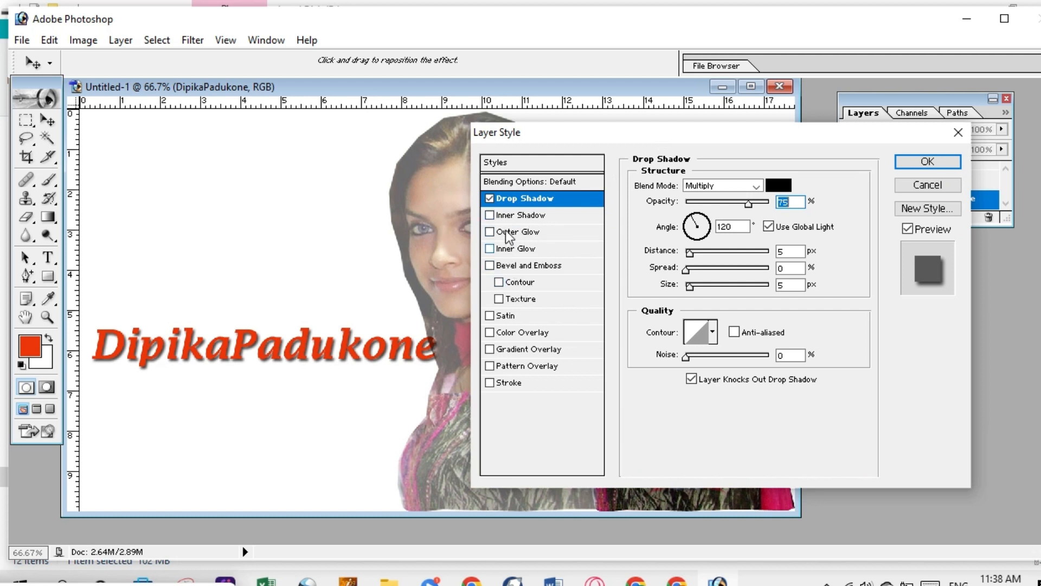
click(141, 582)
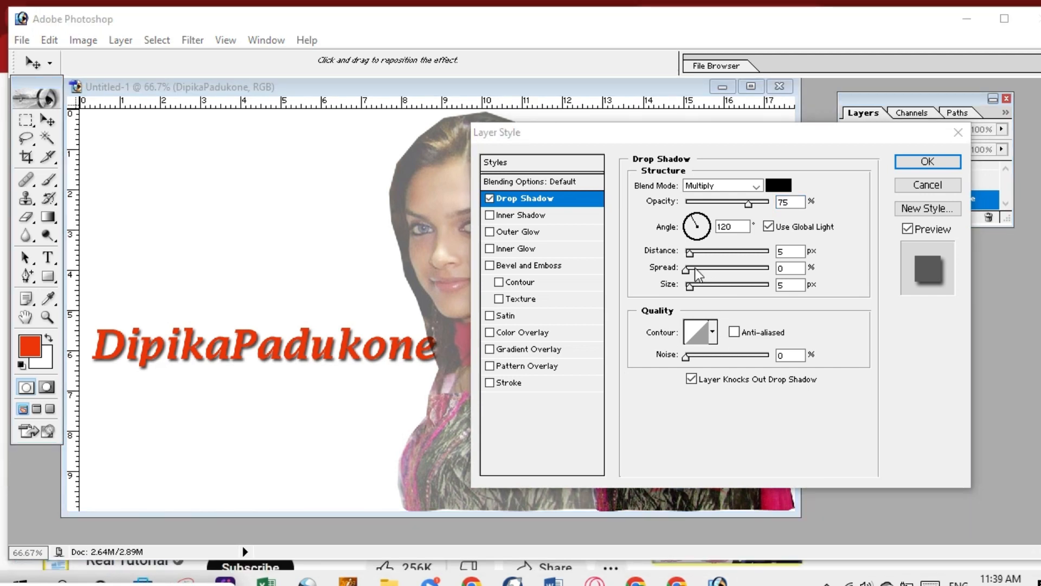
click(704, 258)
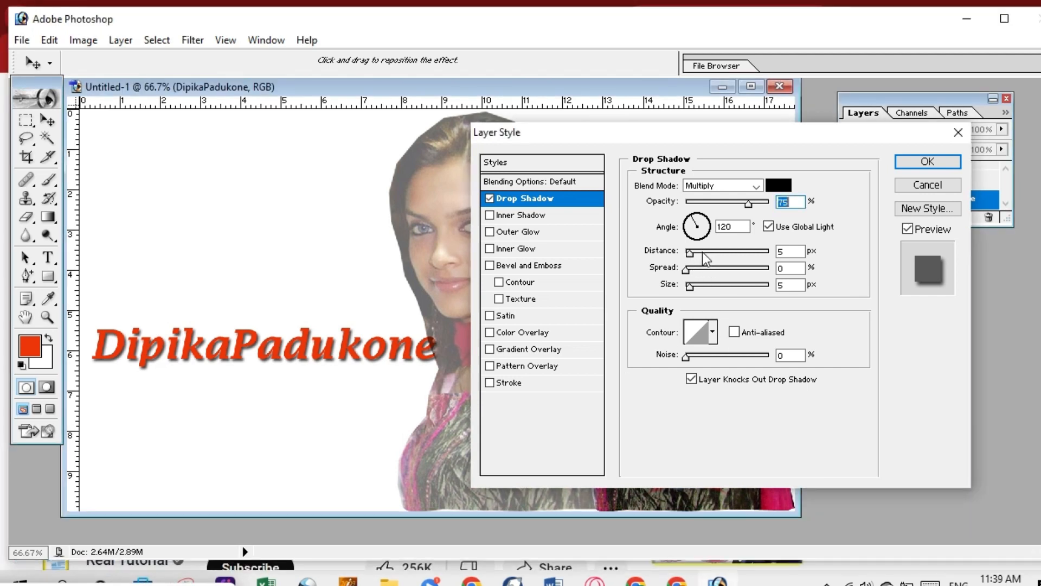
drag(688, 251, 731, 277)
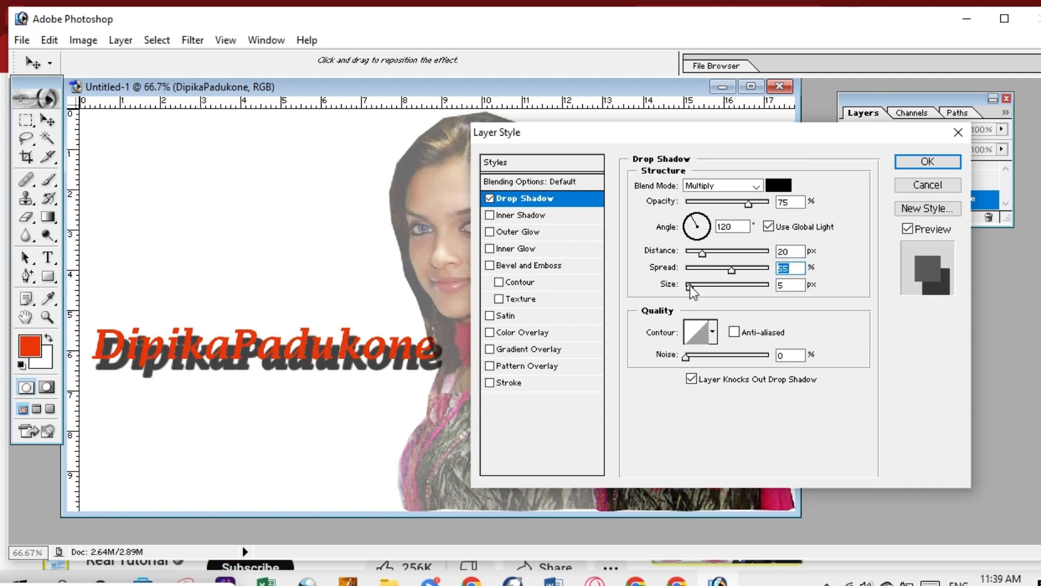
drag(692, 285, 727, 284)
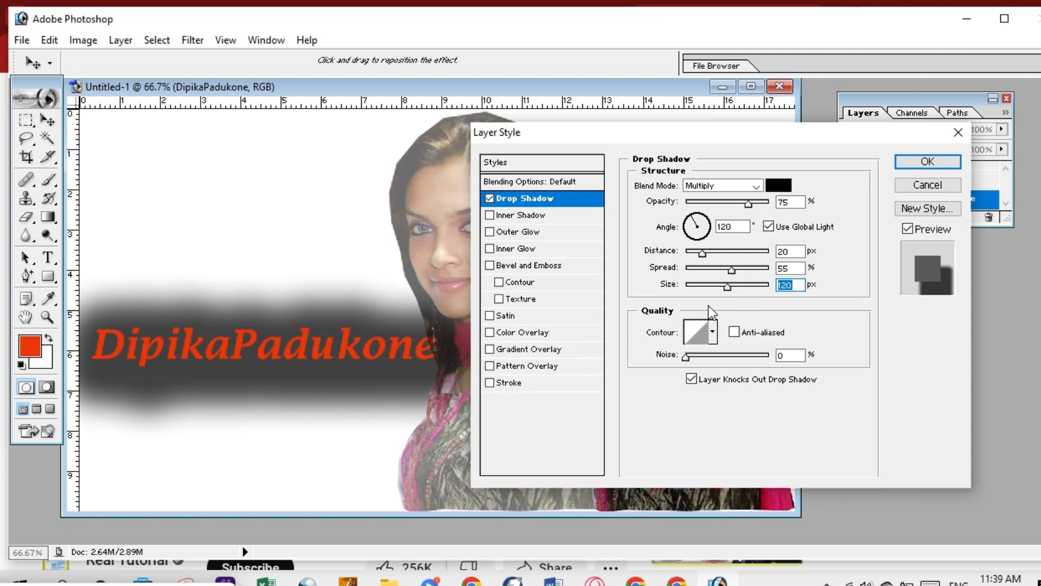
drag(702, 252, 718, 252)
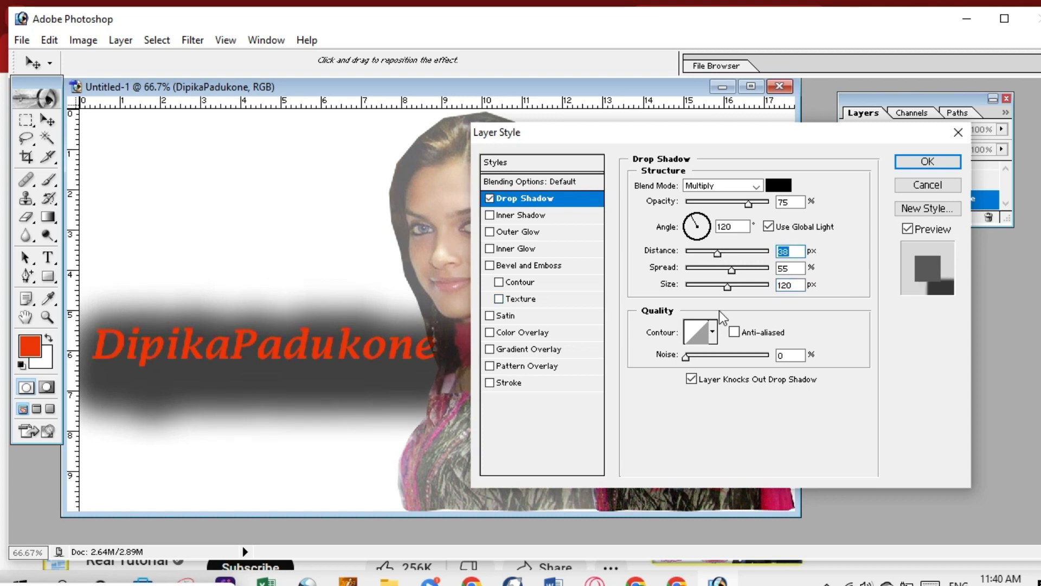
drag(735, 271, 714, 268)
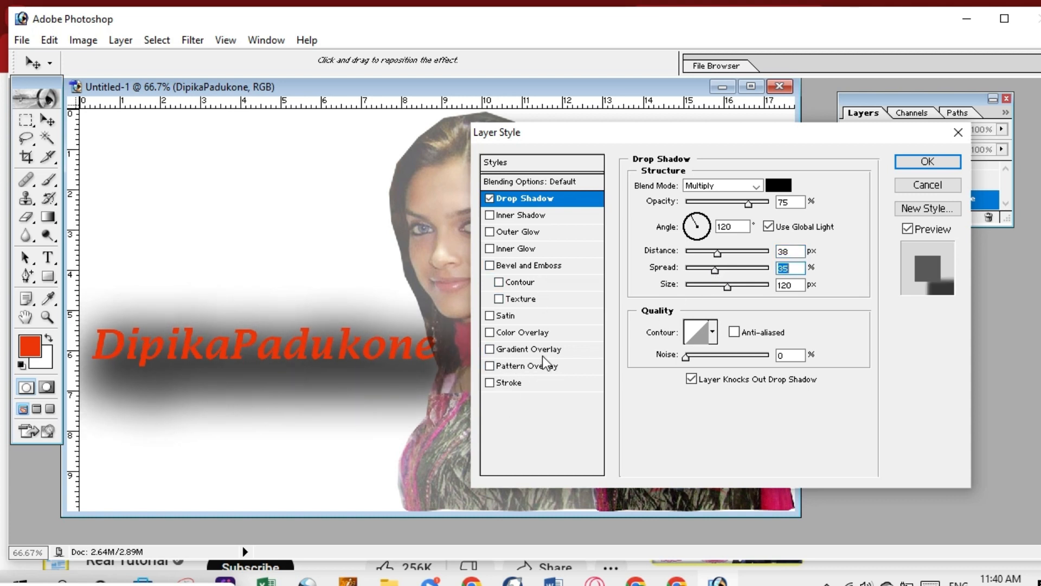
click(490, 350)
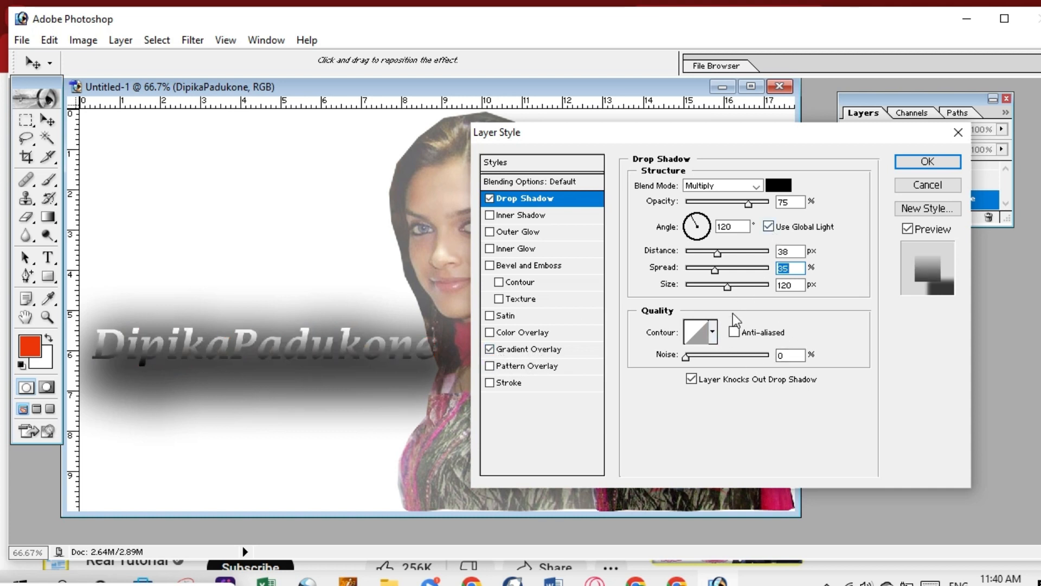
Try a green hue of 113° for the drop shadow's colour
click(712, 331)
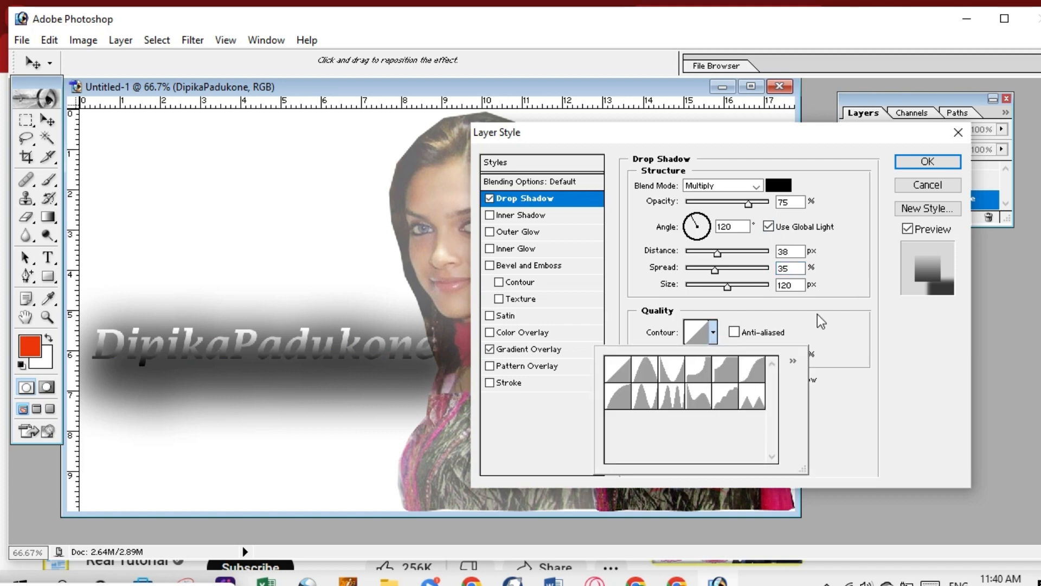
click(835, 311)
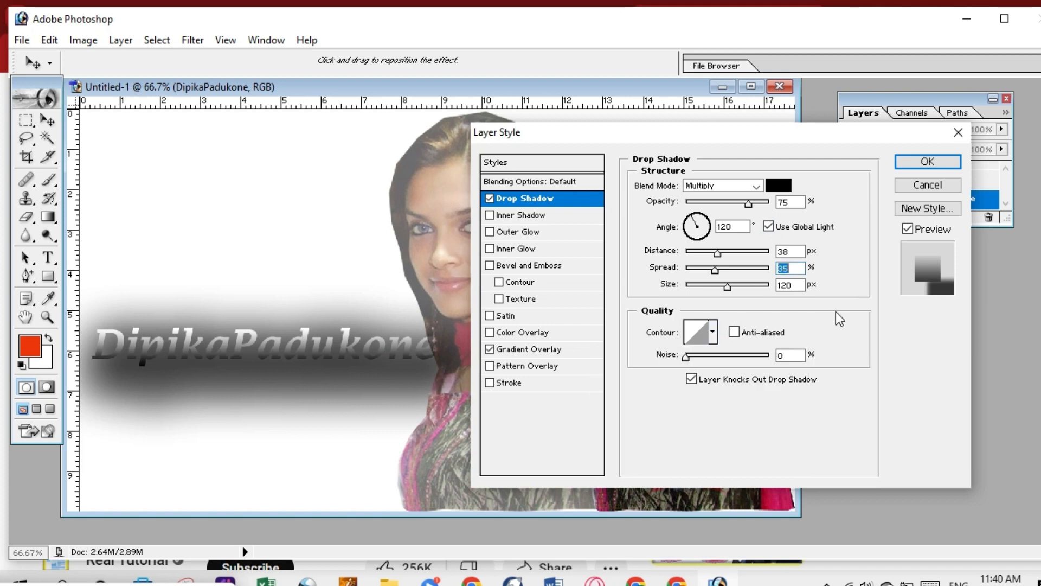
click(779, 185)
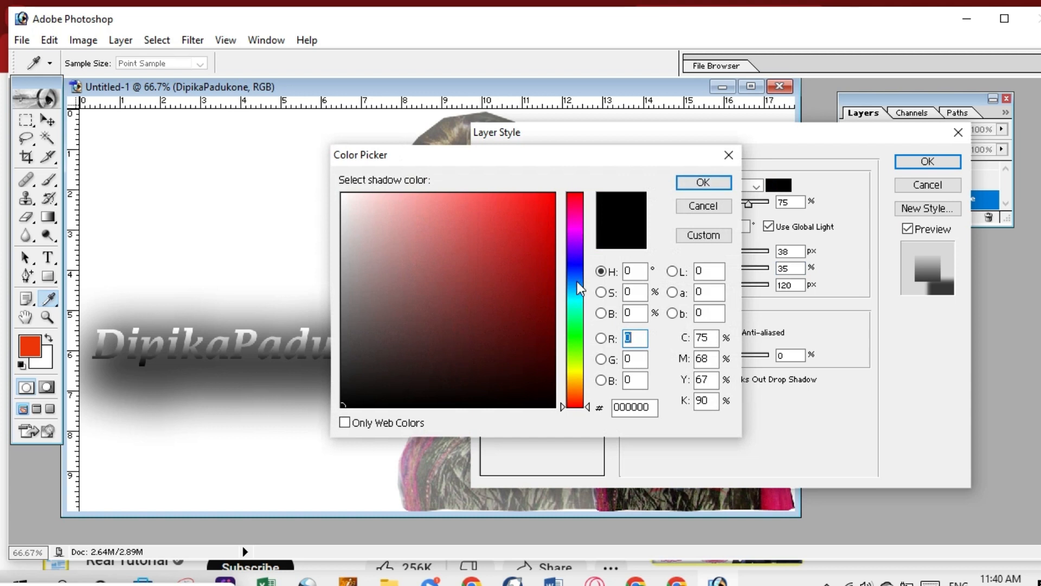
drag(574, 330, 575, 340)
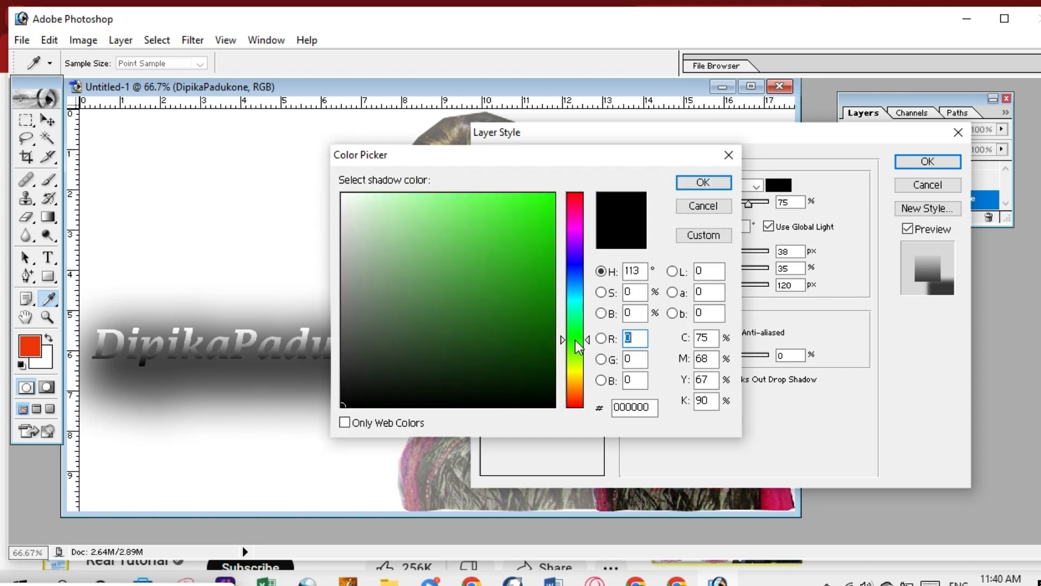
click(705, 184)
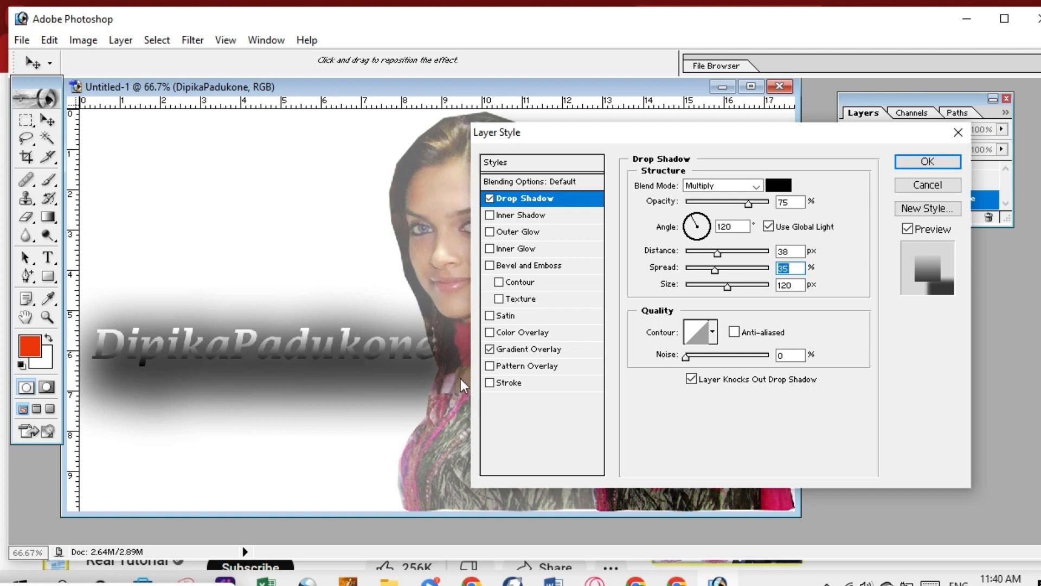
Replace the gradient presets in the name caption's Gradient Overlay settings with the Pastels set
click(535, 349)
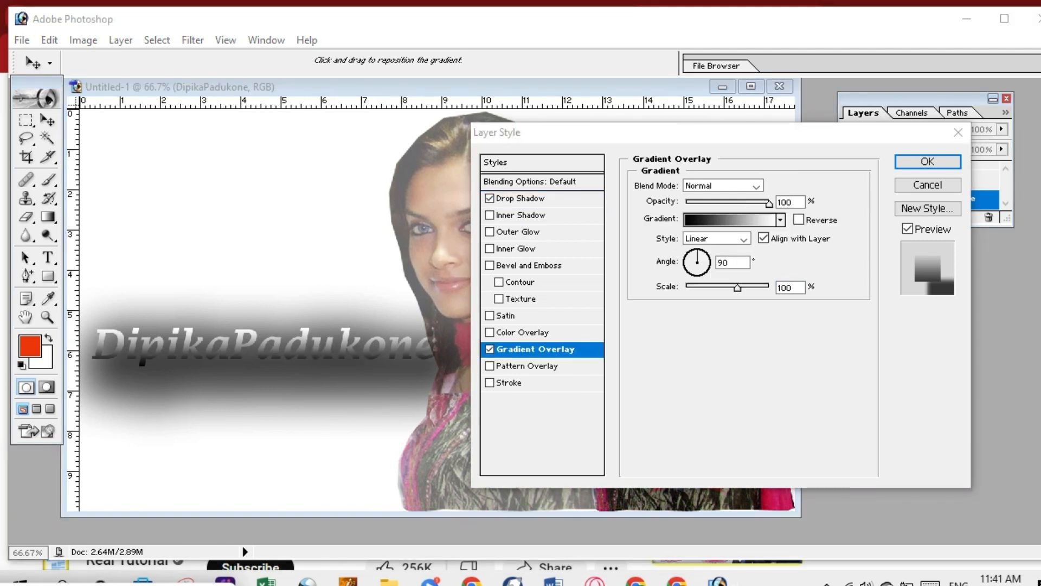
click(781, 223)
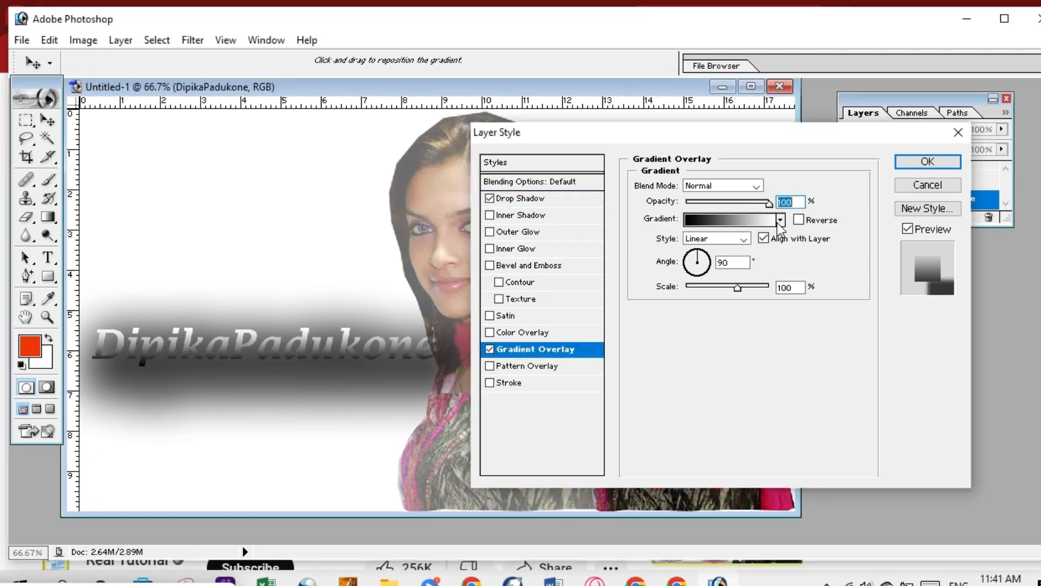
click(781, 220)
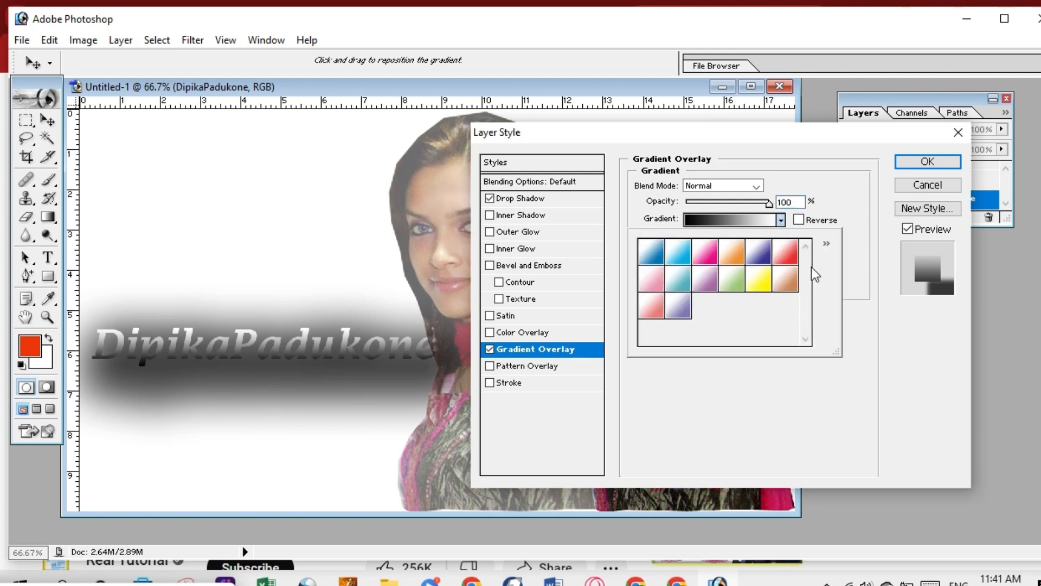
click(825, 245)
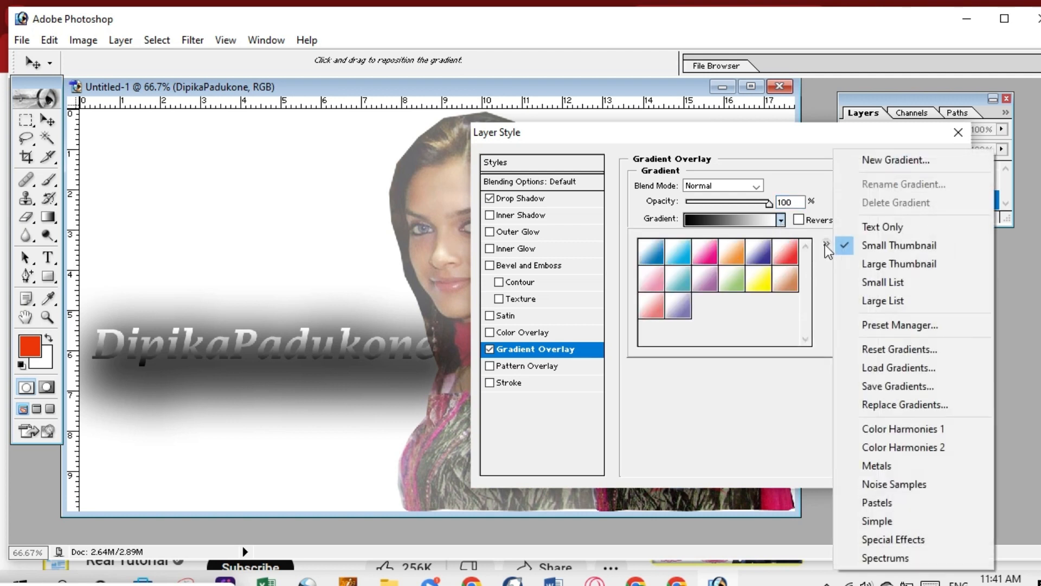
click(890, 503)
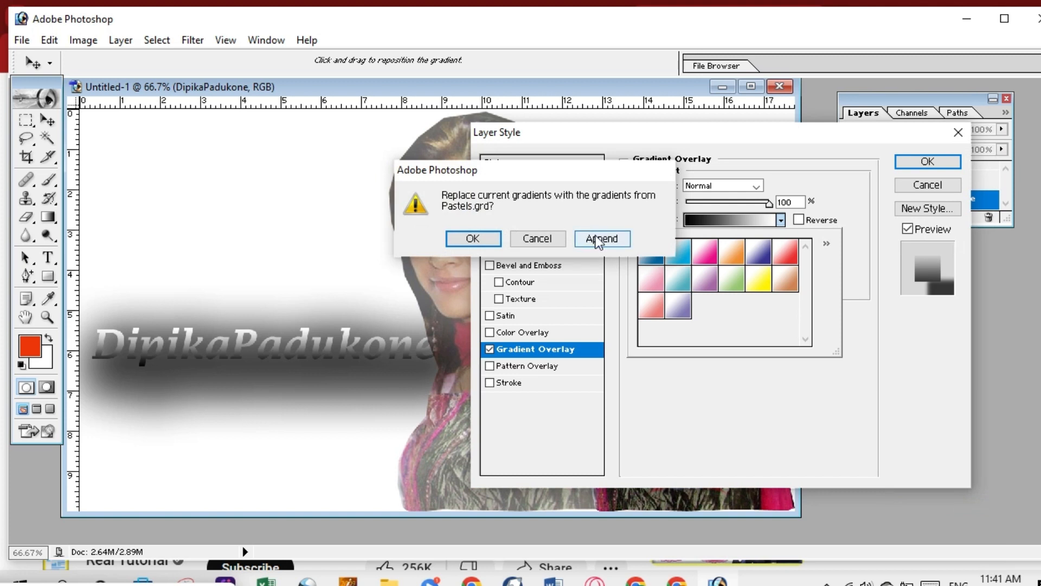
click(472, 238)
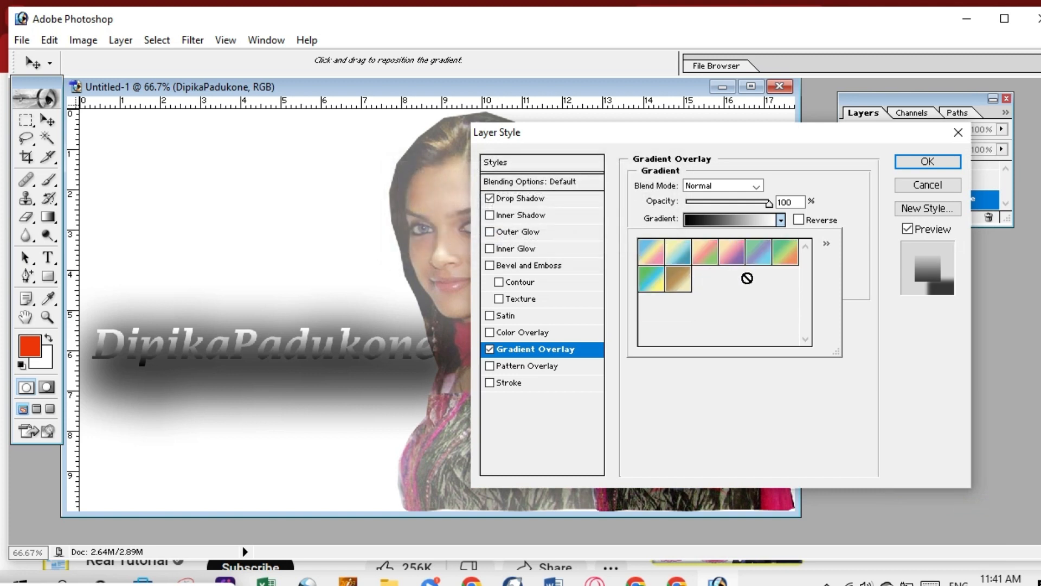
Show the gradient presets as large thumbnails and reset them to the default gradients
click(826, 244)
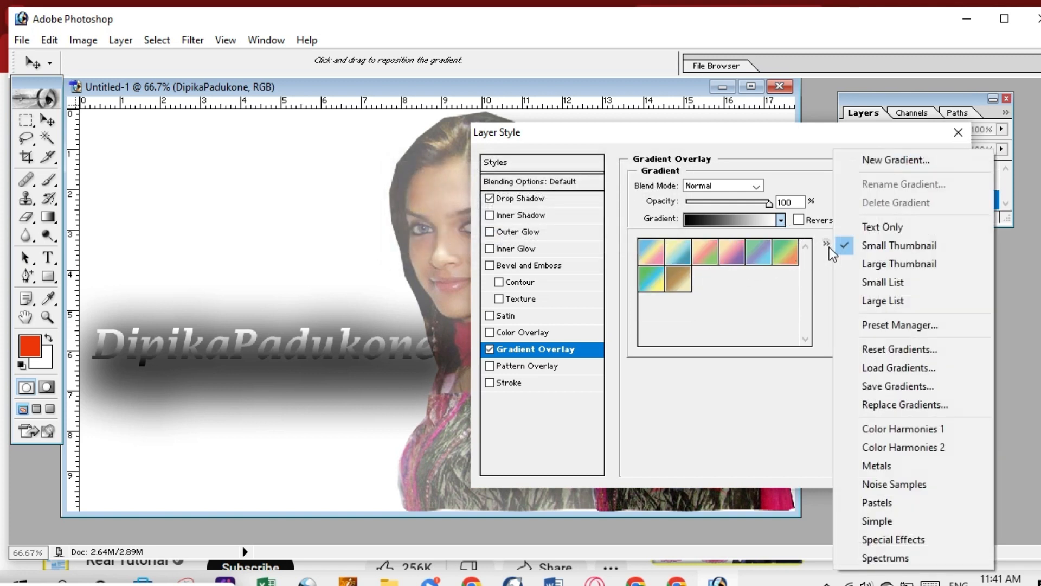
click(900, 269)
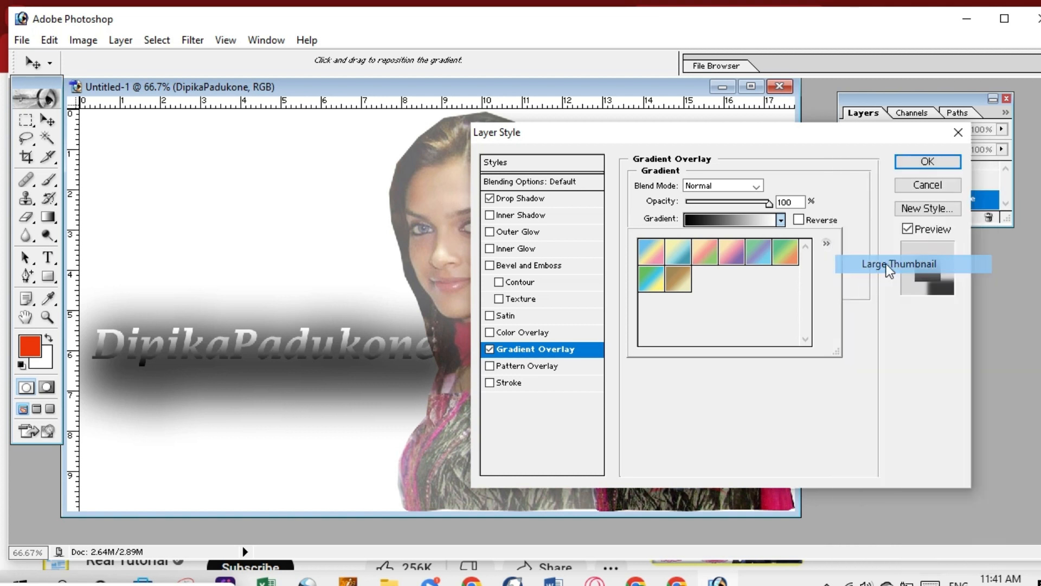
click(824, 245)
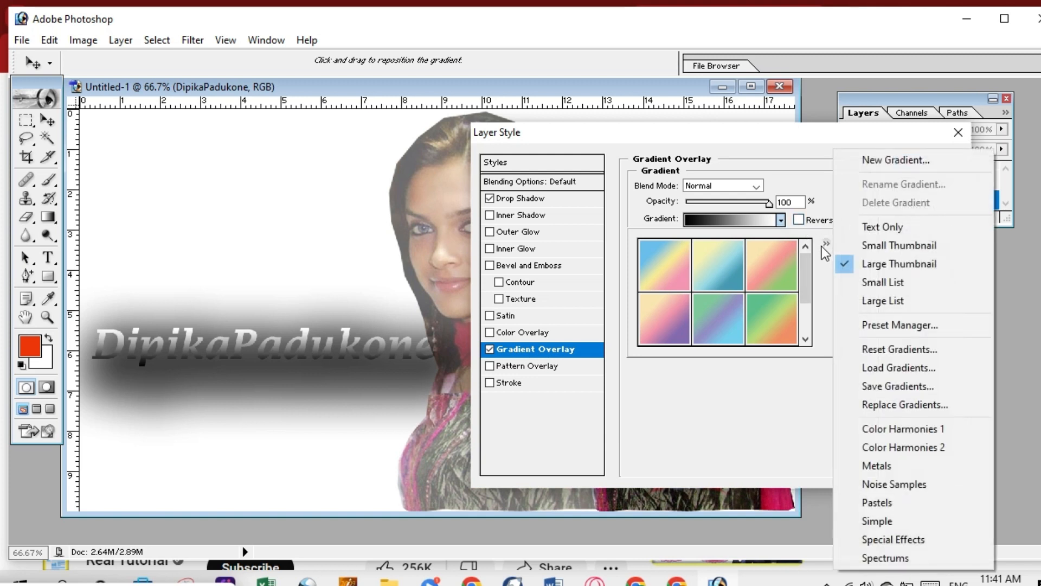
click(896, 353)
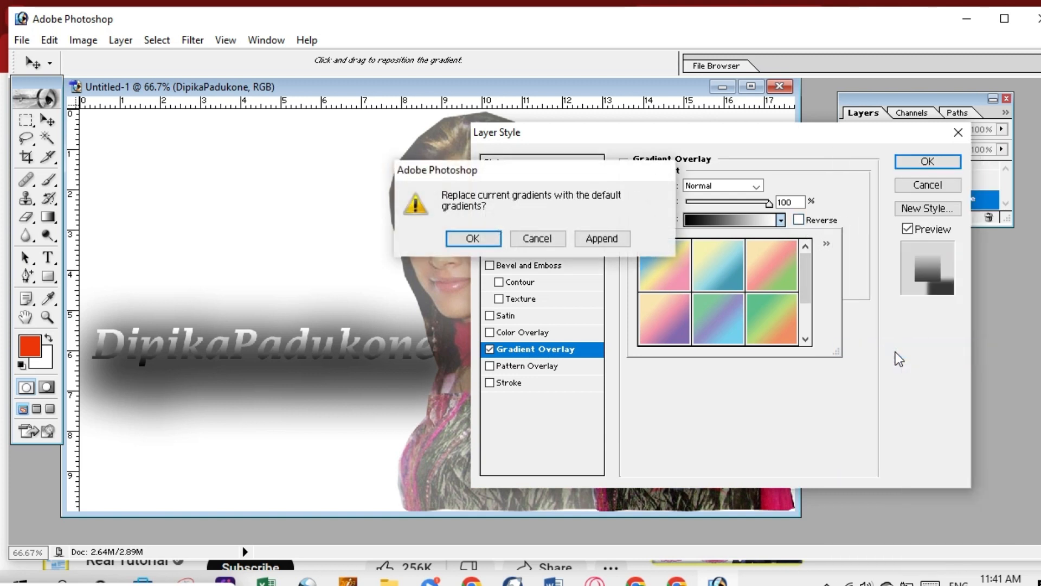
click(497, 238)
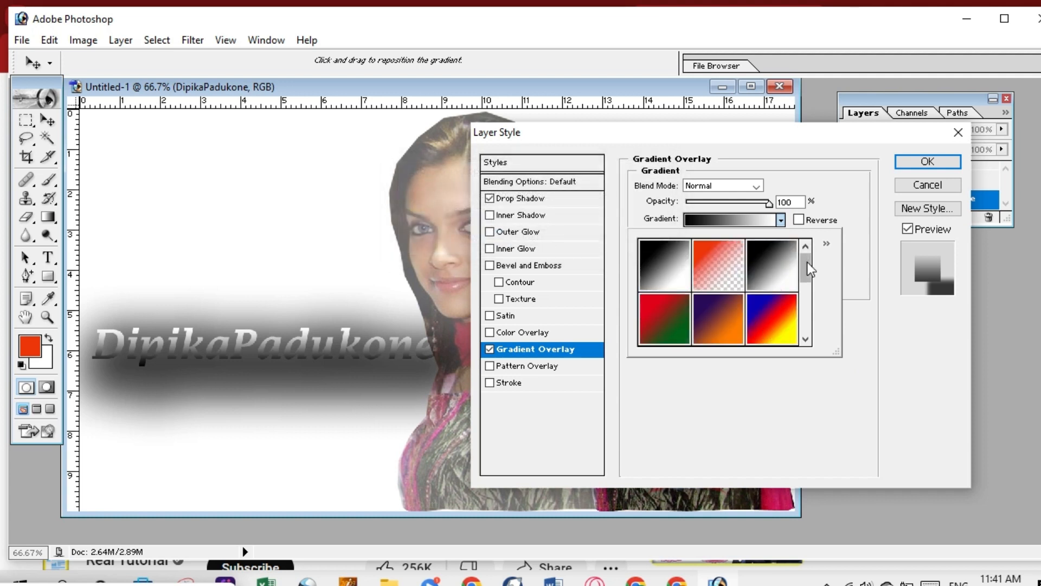
Apply the blue, red and yellow preset as the name caption's gradient overlay
mouse_move(807, 262)
mouse_down()
mouse_move(807, 327)
mouse_move(802, 257)
mouse_up()
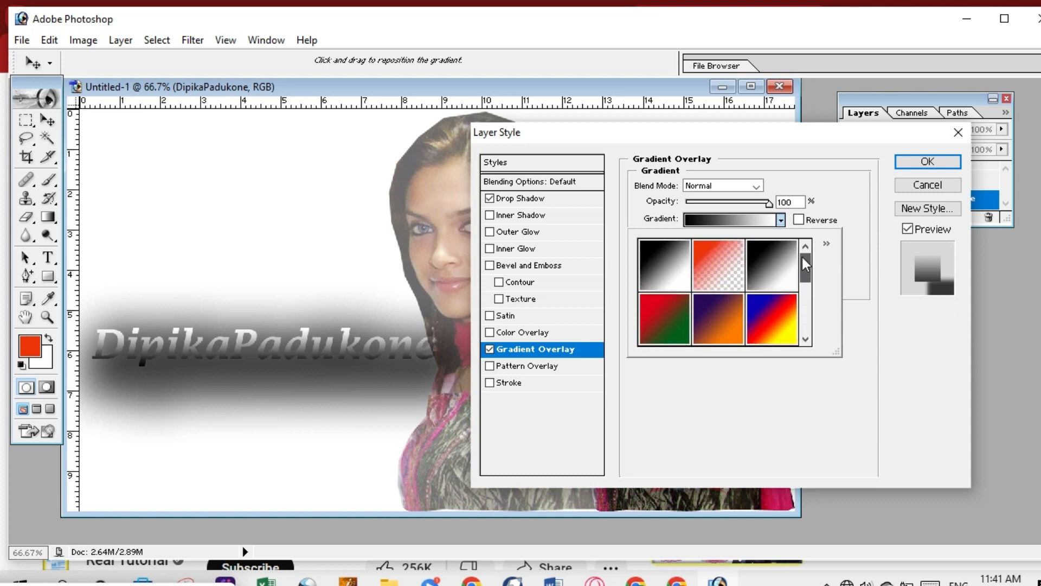
click(771, 325)
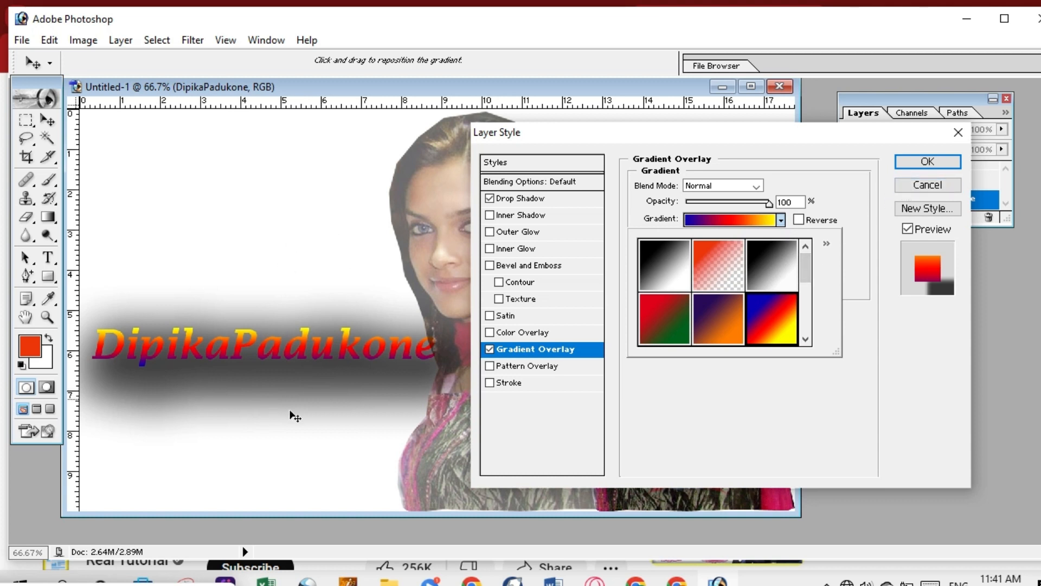
key(Return)
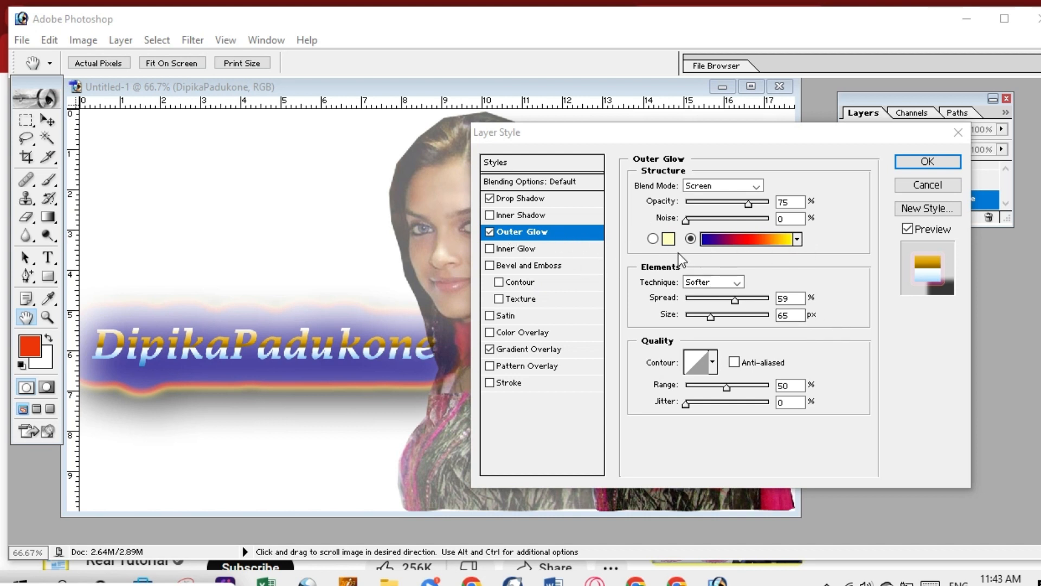
Try the yellow, violet, orange and blue gradient for the caption's outer glow, with 43% range and 24% jitter
click(797, 239)
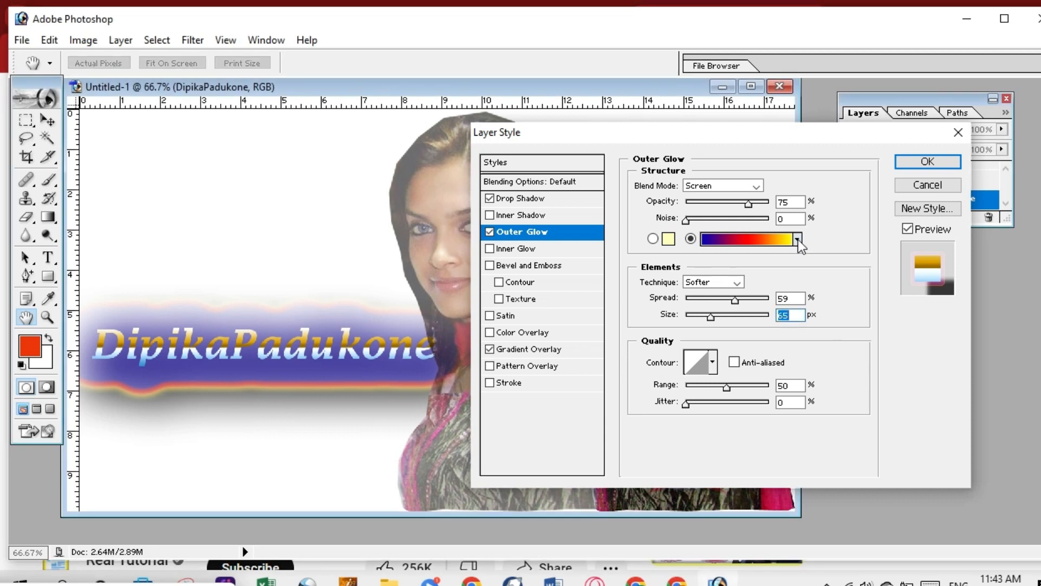
click(798, 239)
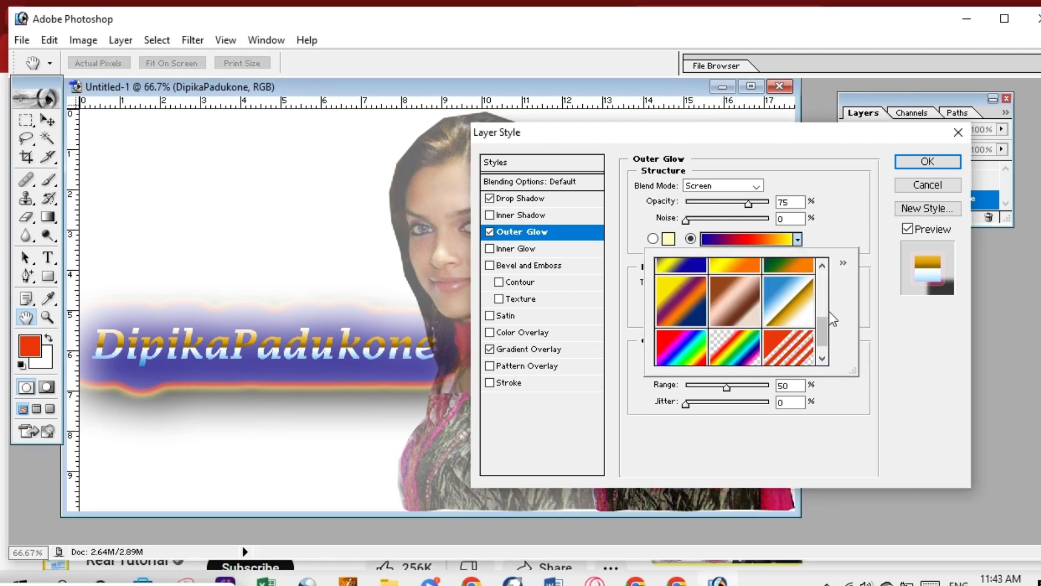
click(661, 308)
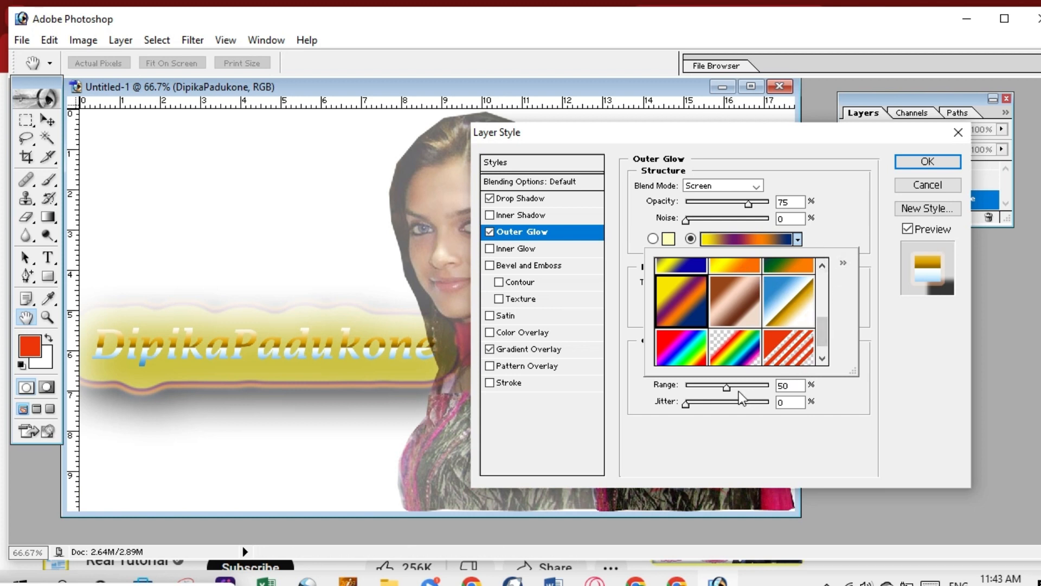
drag(724, 389, 690, 404)
click(707, 402)
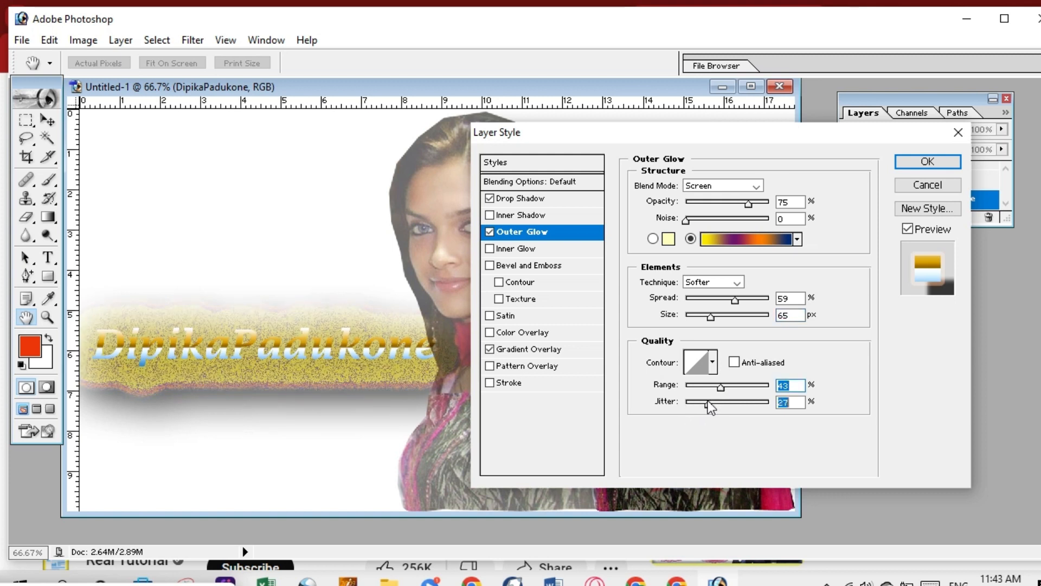
Try the opaque rainbow preset as the caption's gradient overlay and add an inner shadow with 18% choke
click(527, 350)
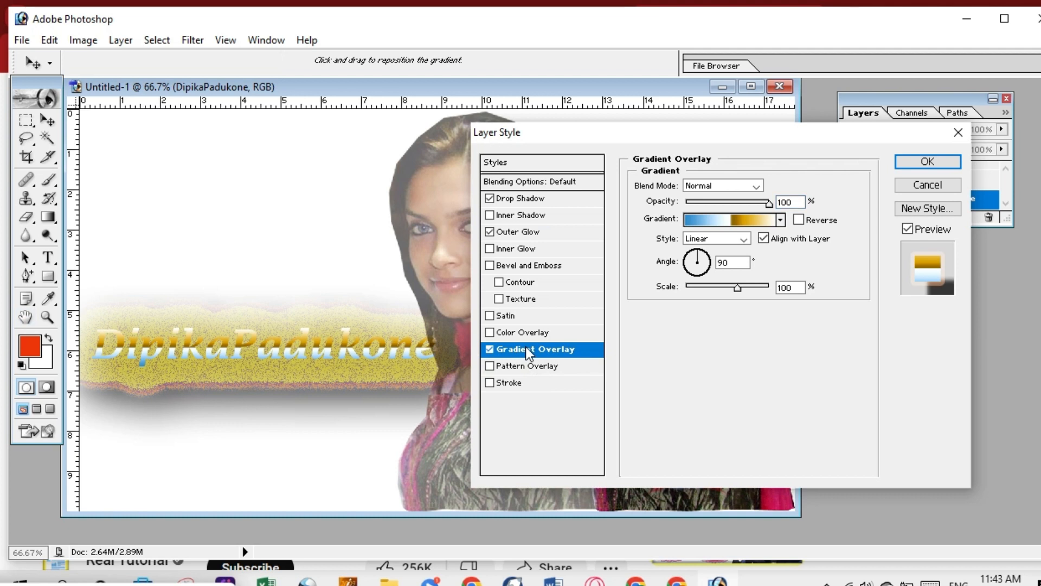
click(780, 219)
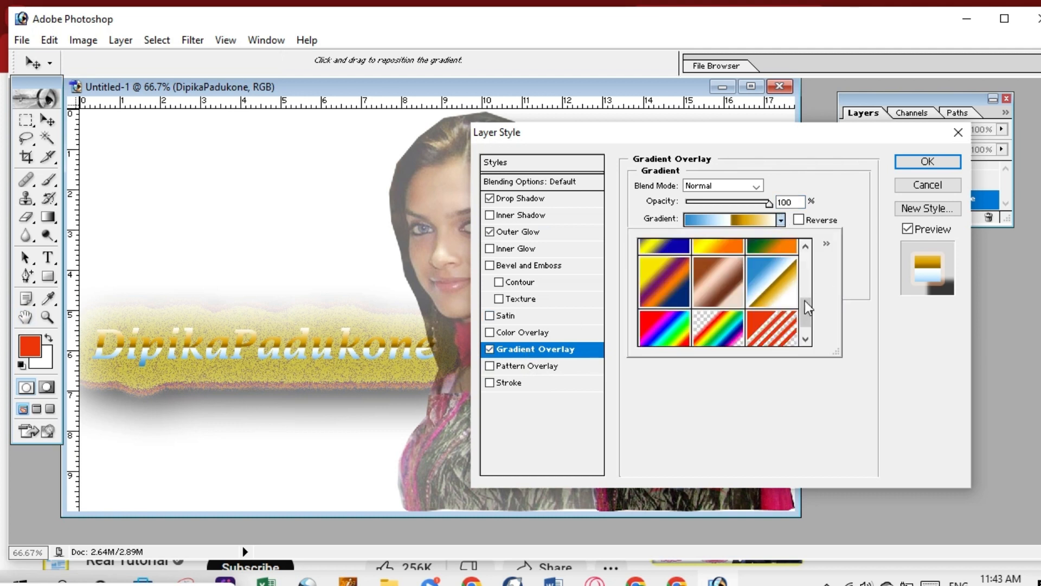
drag(802, 304, 802, 280)
click(675, 301)
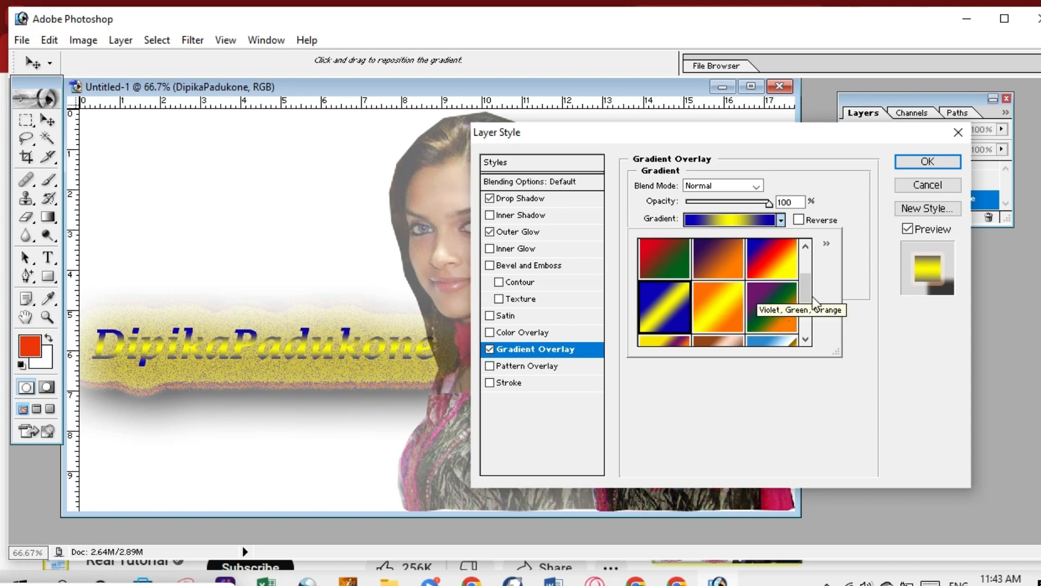
click(775, 270)
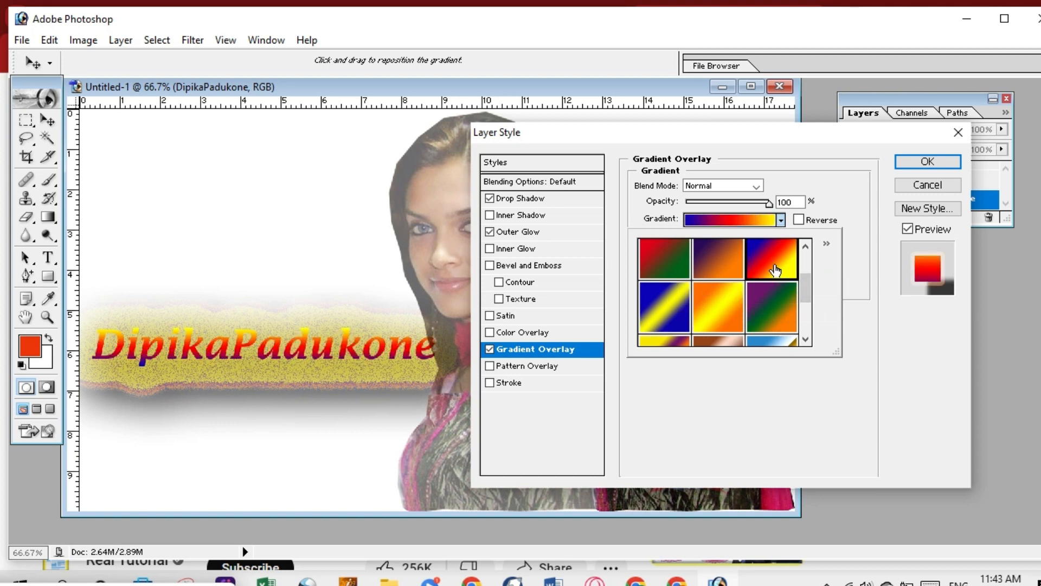
drag(809, 287, 808, 331)
click(664, 322)
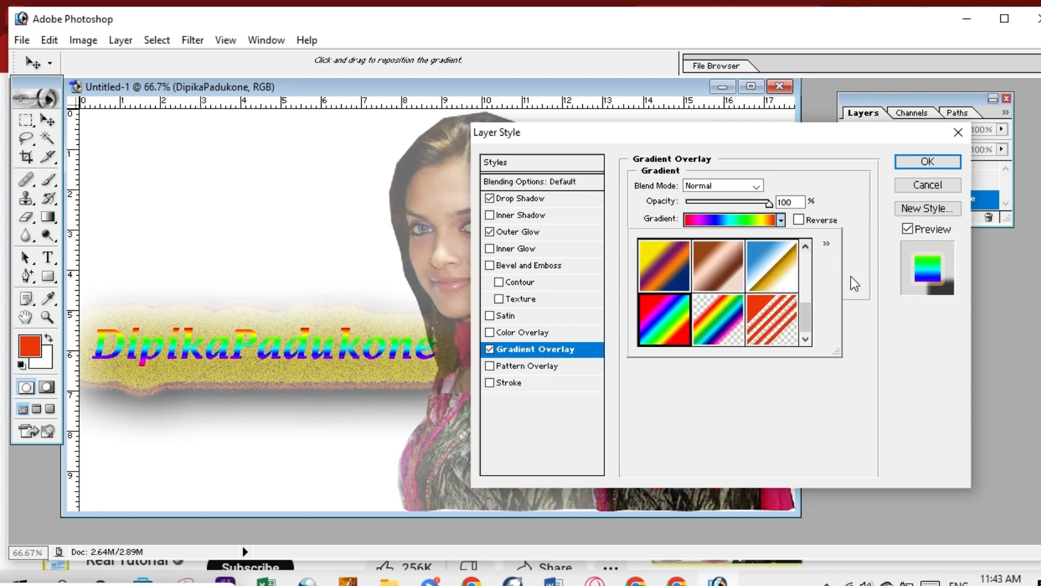
click(527, 216)
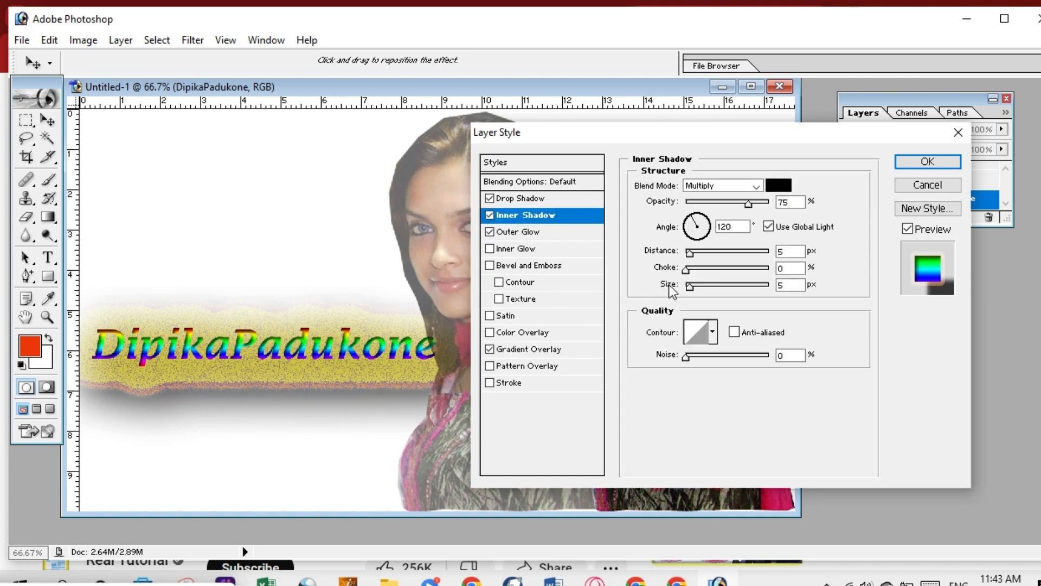
mouse_move(684, 267)
mouse_down()
mouse_move(721, 265)
mouse_move(701, 265)
mouse_move(689, 287)
mouse_move(716, 285)
mouse_move(691, 285)
mouse_move(700, 252)
mouse_move(725, 253)
mouse_move(693, 254)
mouse_up()
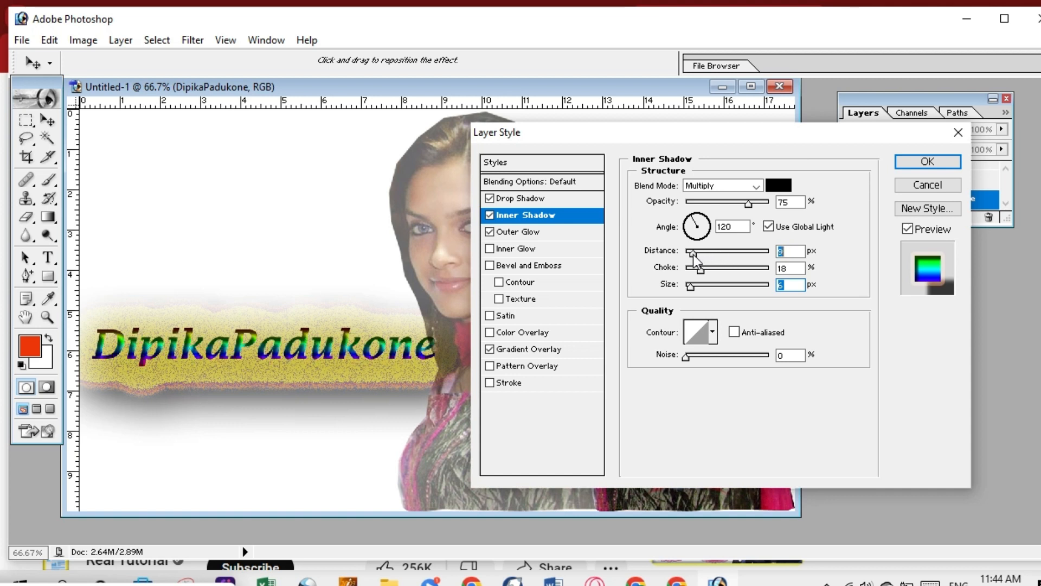
Try the Chrome gradient with 100% spread and 24 px size for the outer glow, and discard all layer style changes
click(533, 230)
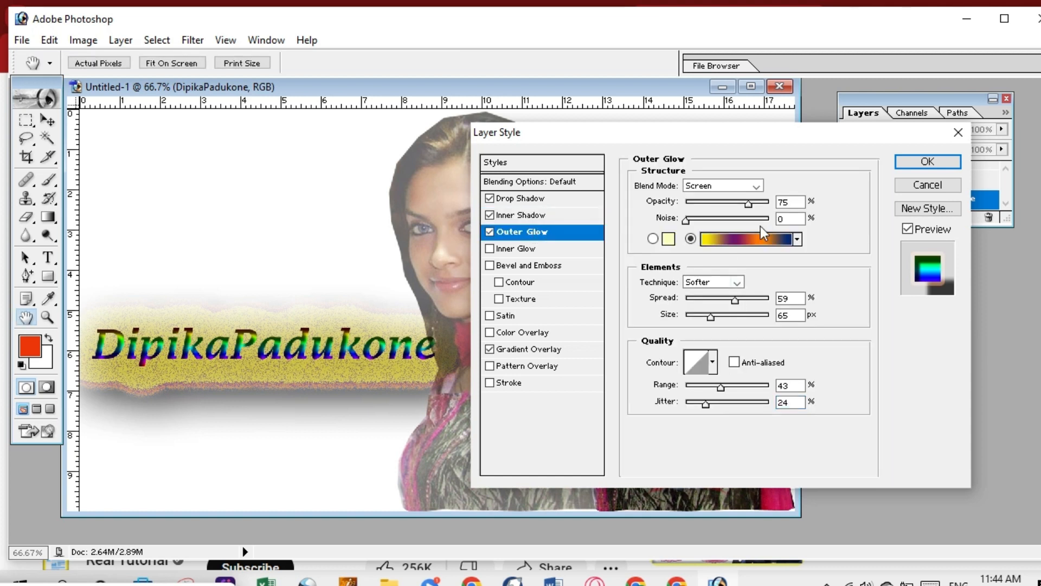
click(797, 239)
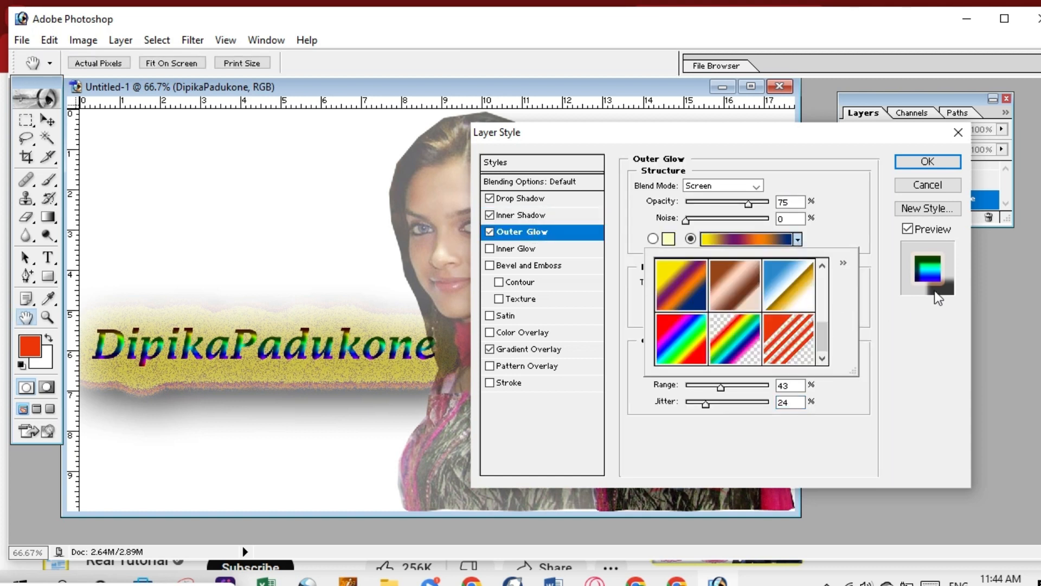
click(921, 266)
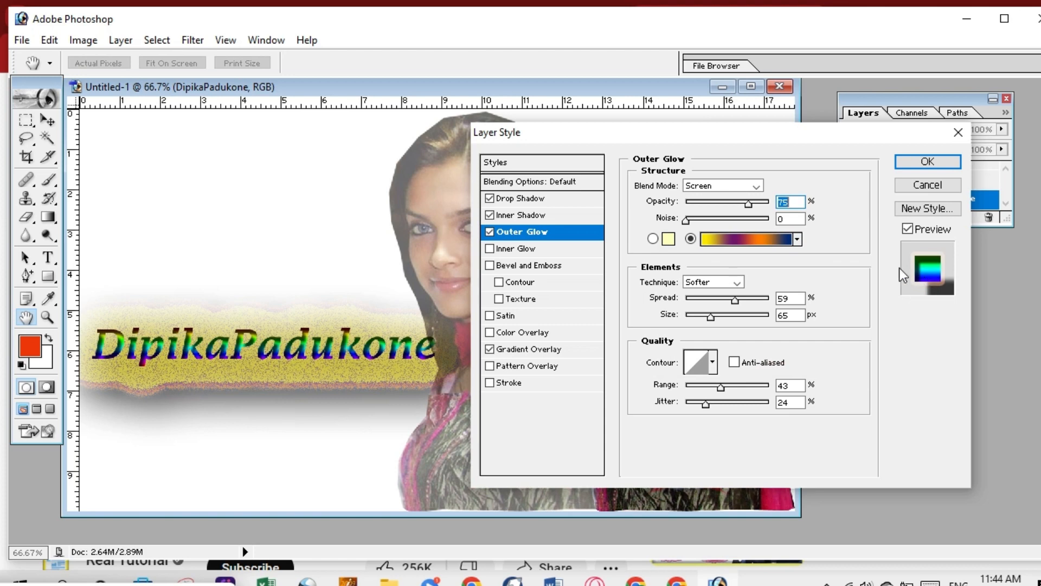
click(793, 242)
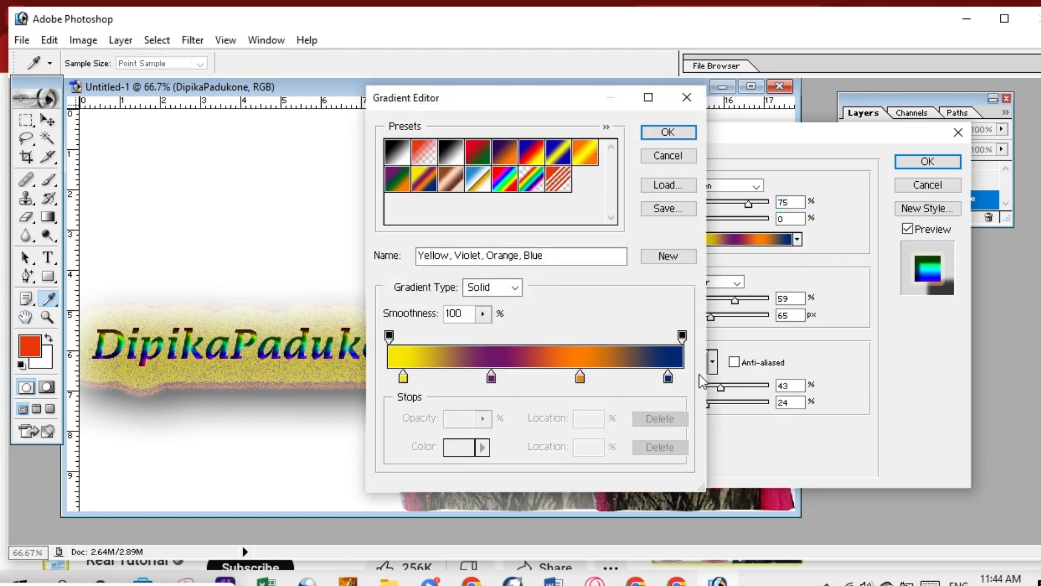
drag(490, 378, 490, 380)
click(580, 377)
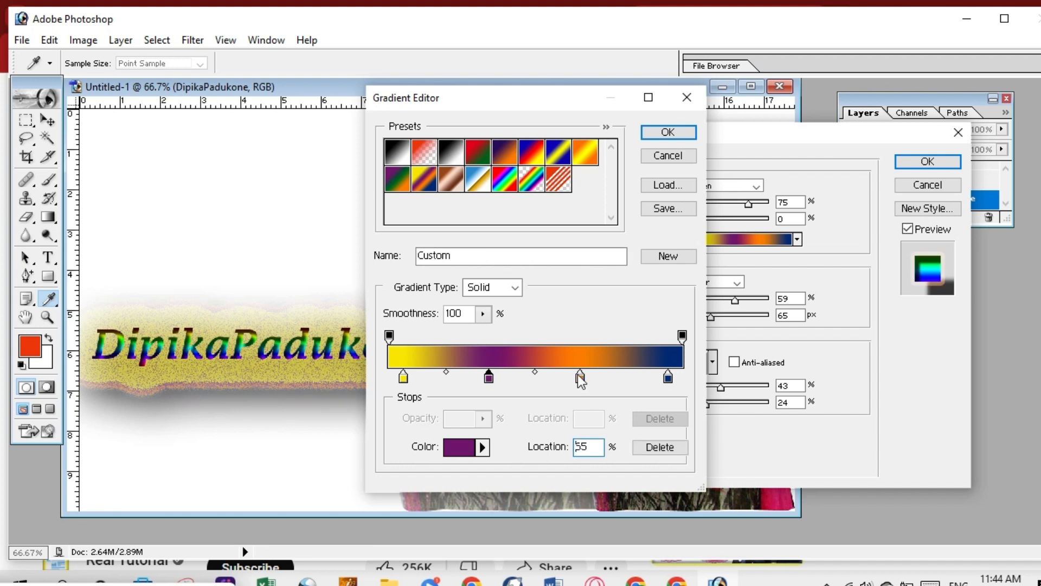
double_click(585, 446)
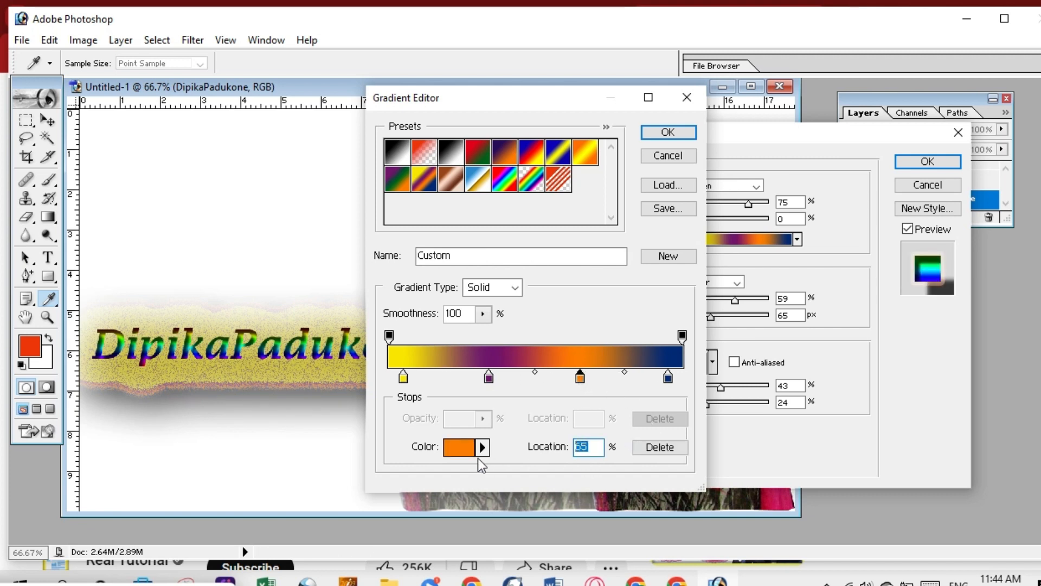
click(483, 446)
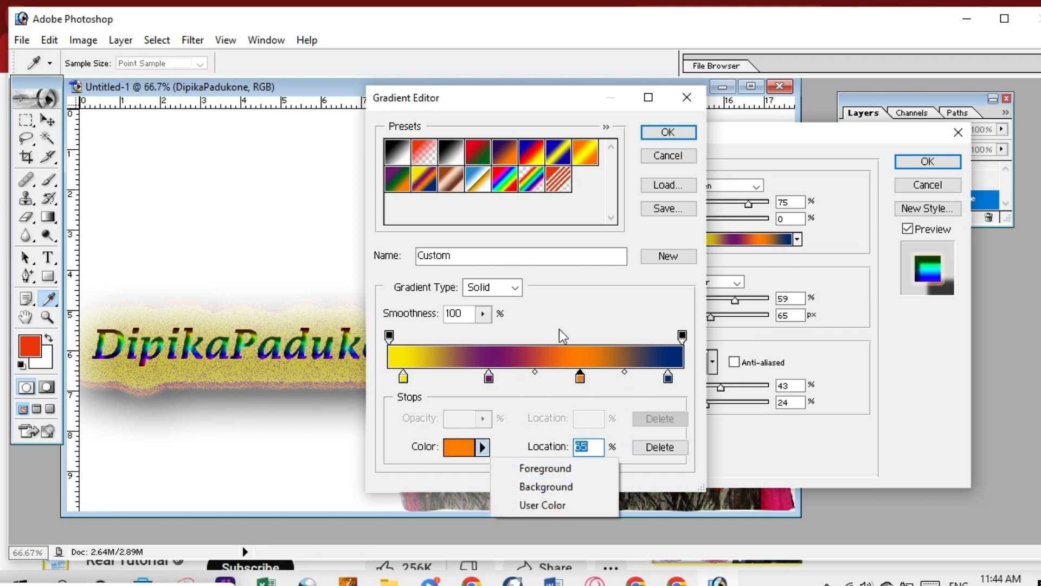
click(564, 314)
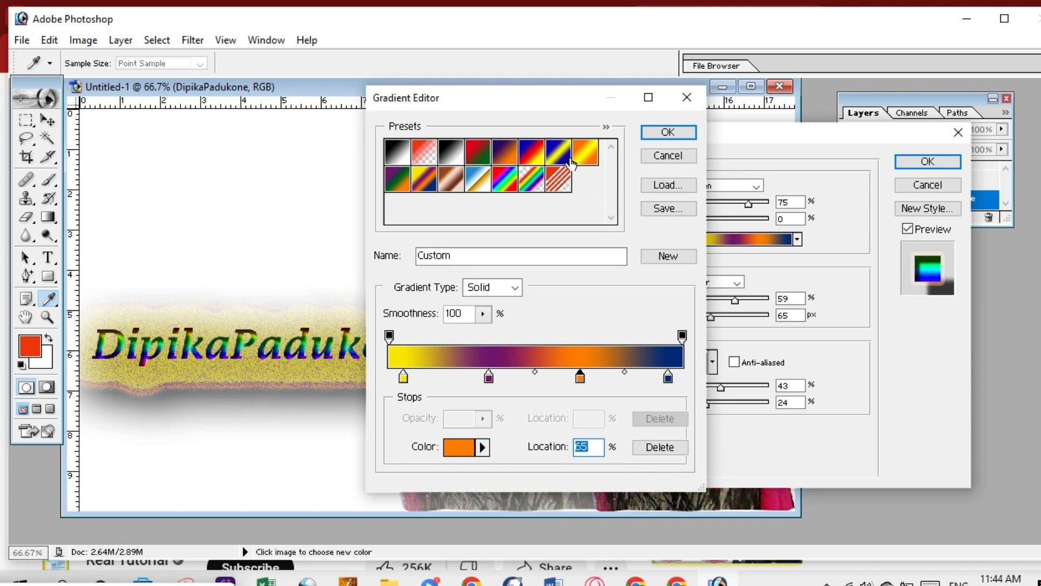
click(482, 180)
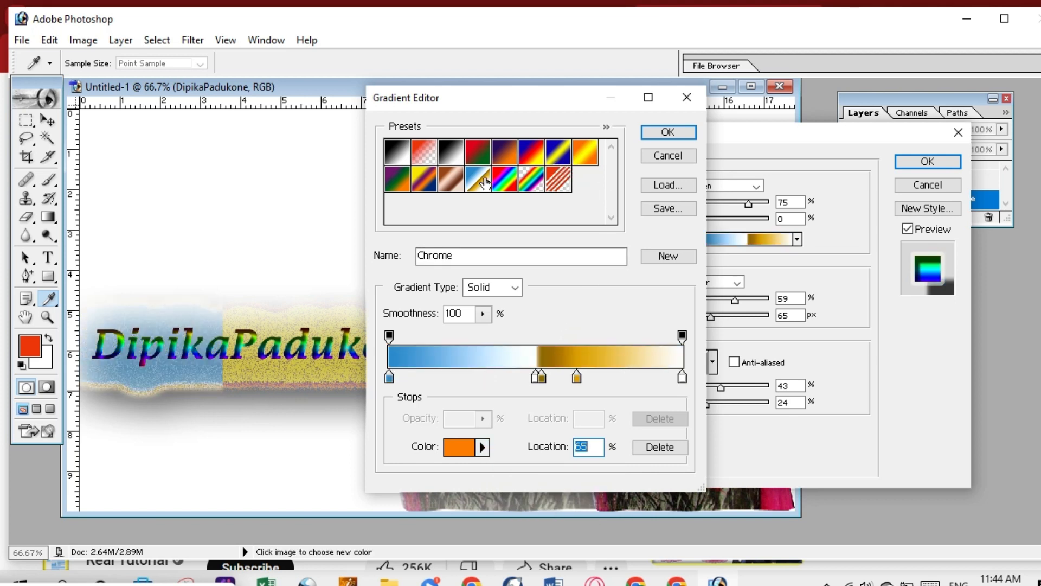
click(667, 133)
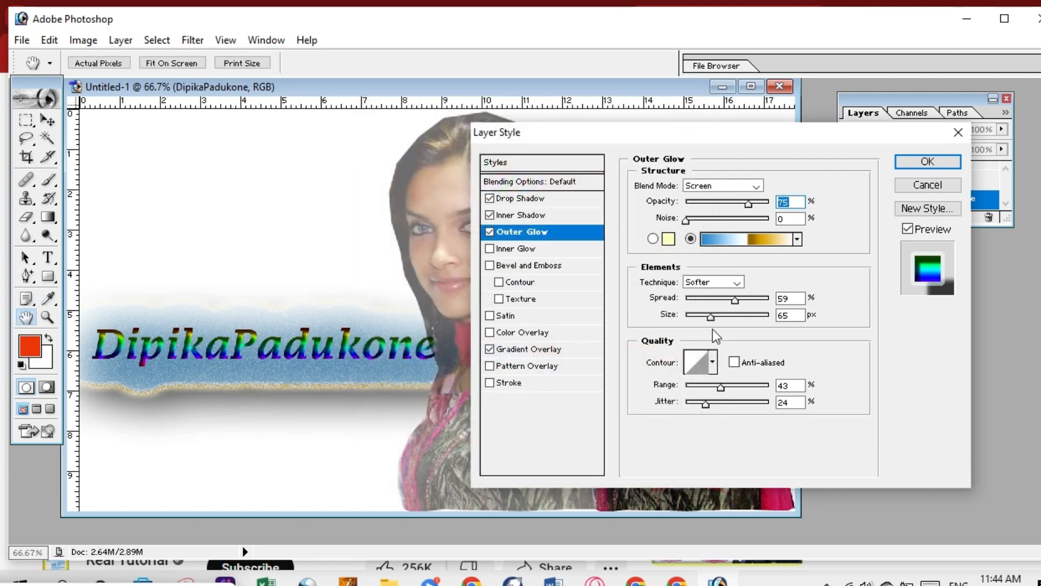
drag(710, 315, 773, 297)
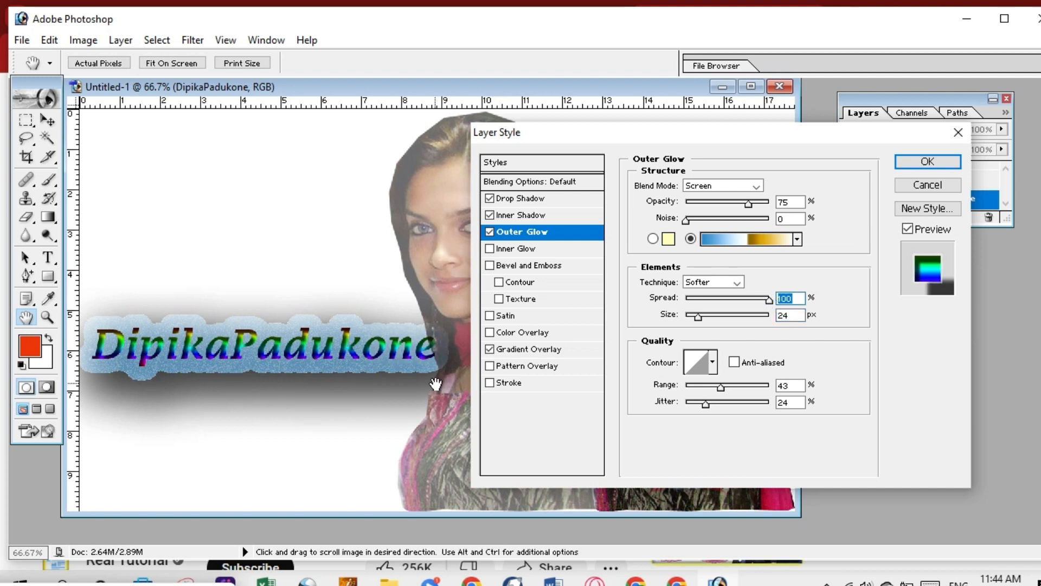
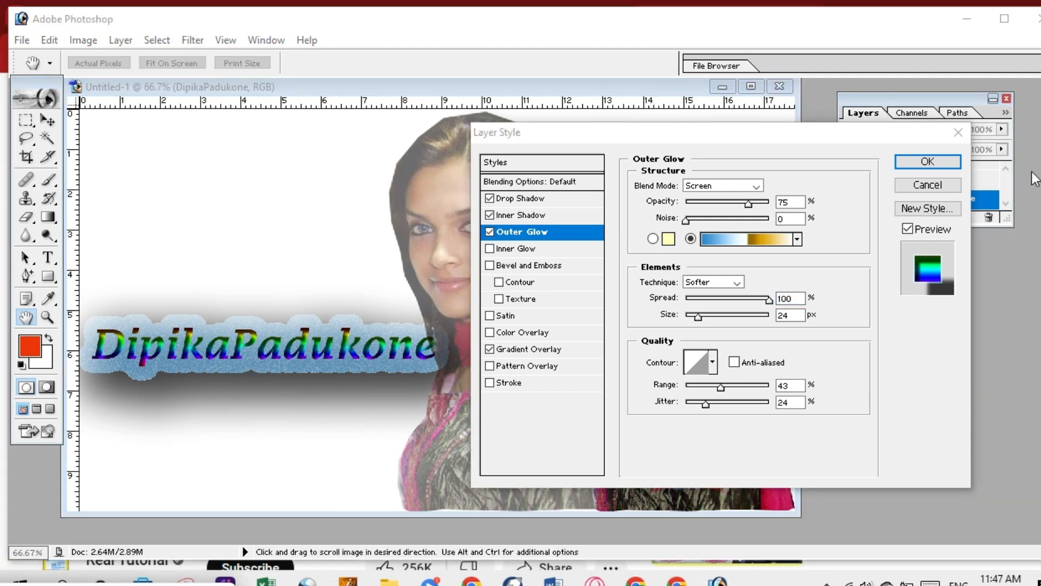
click(957, 135)
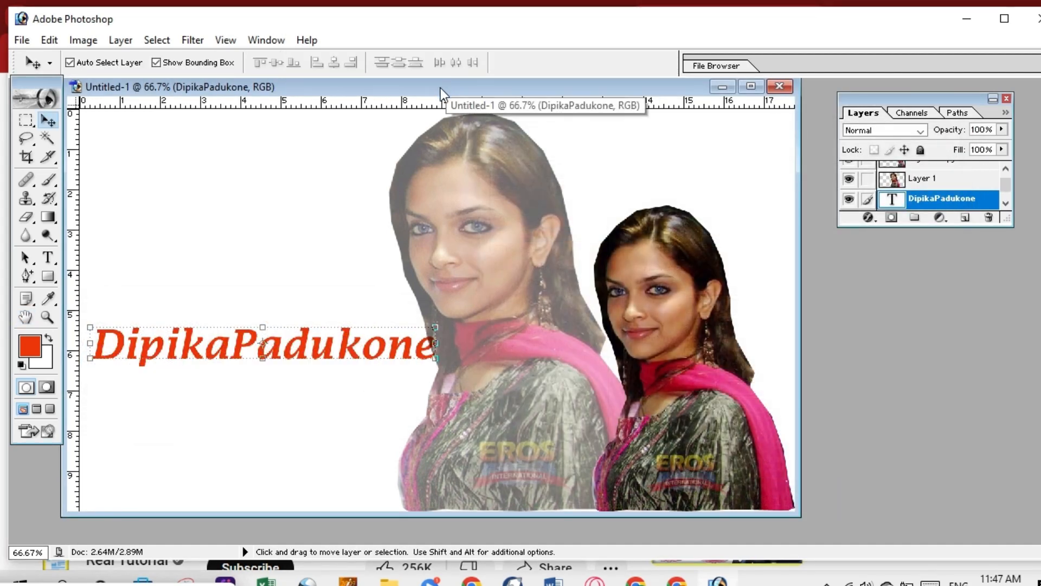
Add a drop shadow to the name caption with the default settings
mouse_move(441, 86)
mouse_down()
mouse_move(451, 125)
mouse_move(494, 156)
mouse_move(584, 113)
mouse_move(451, 87)
mouse_up()
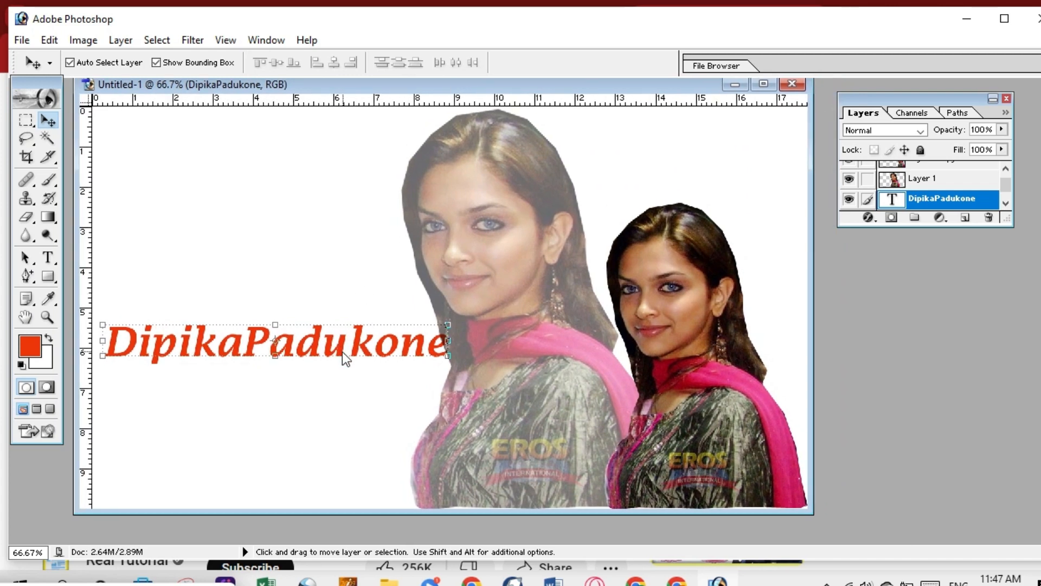
click(120, 40)
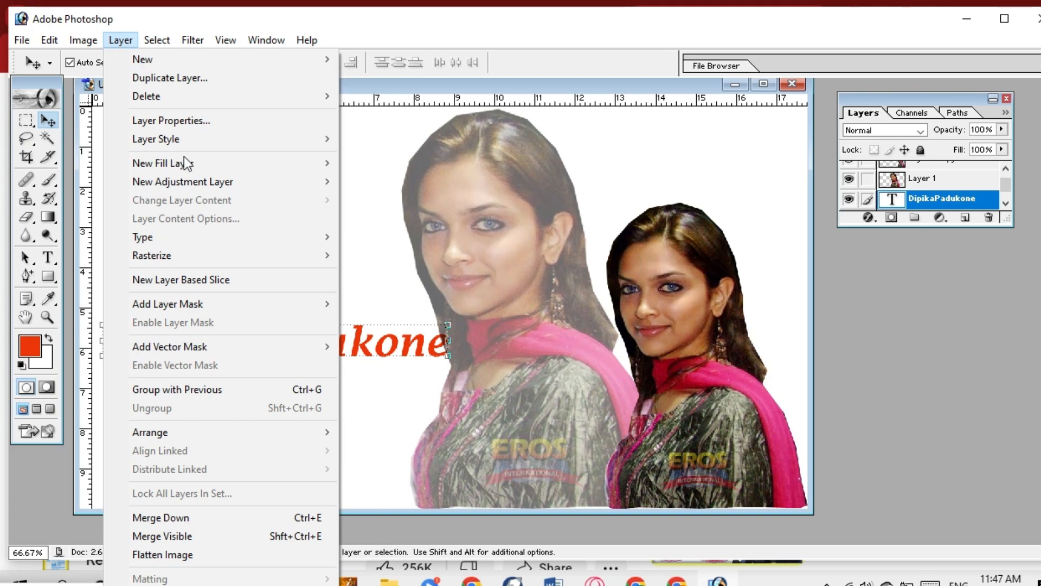
mouse_move(180, 139)
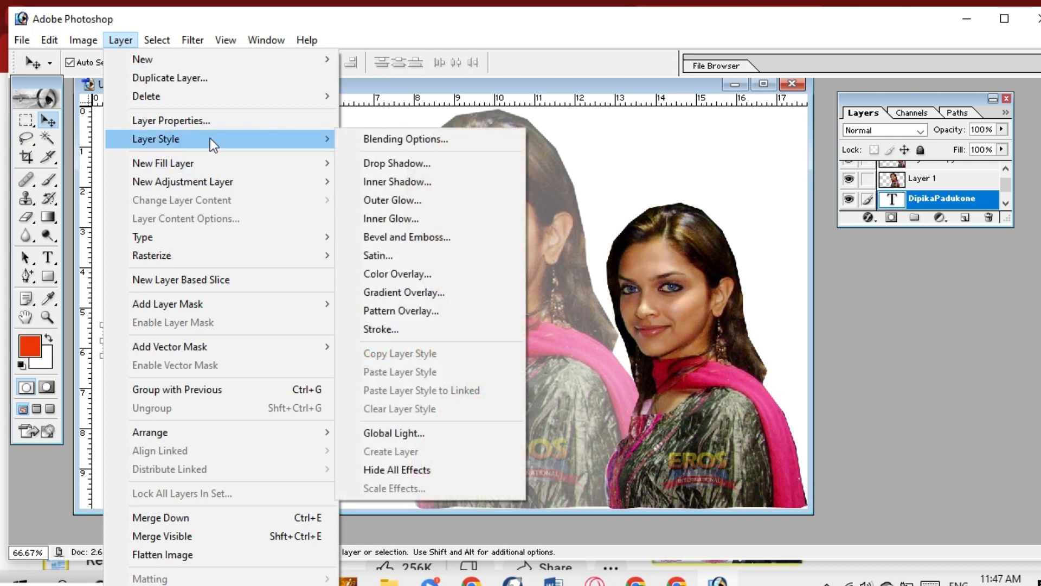
click(413, 167)
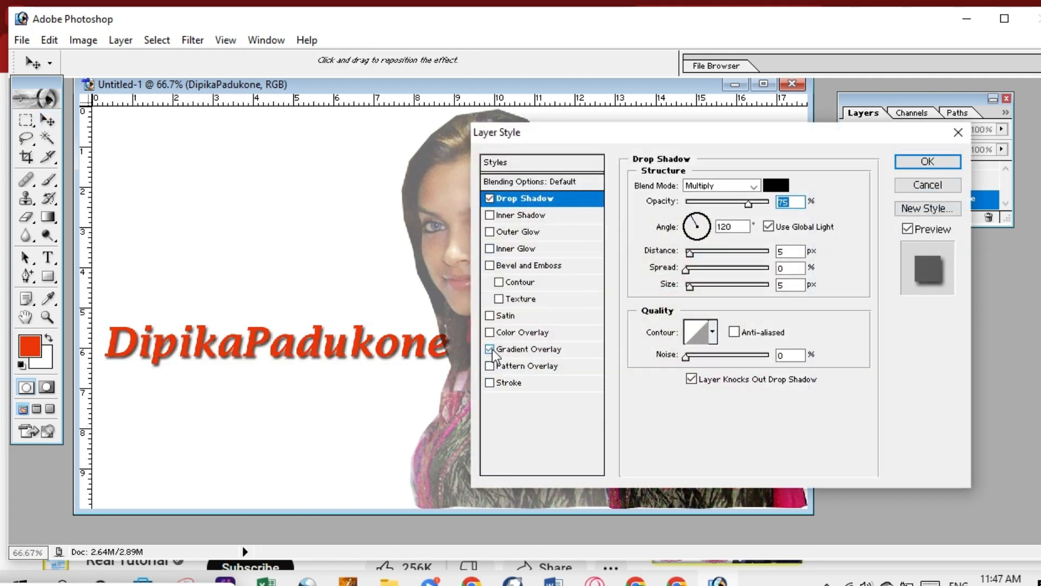
Enable a gradient overlay with the yellow, violet, orange and blue preset on the name caption, and turn on its outer glow
click(516, 352)
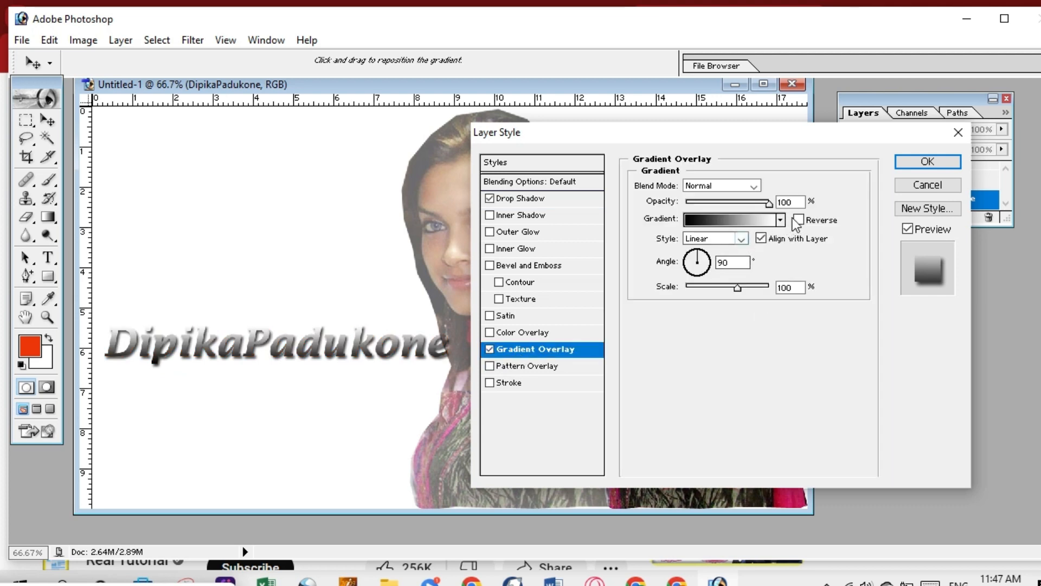
click(780, 220)
click(677, 273)
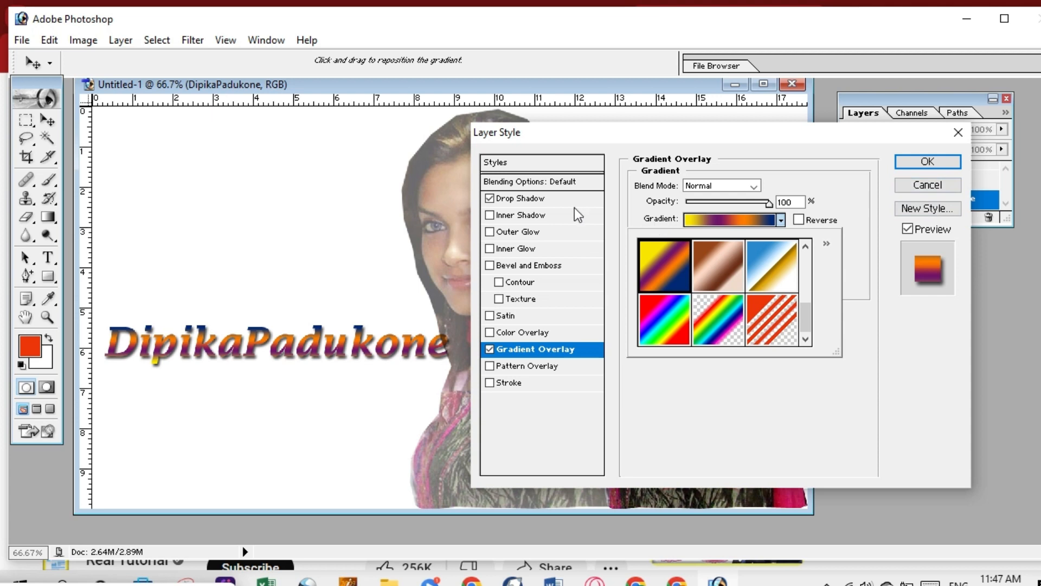
click(489, 232)
Try the blue-and-gold chrome gradient at 123% scale for the caption's overlay, and switch it to the opaque rainbow preset
click(780, 221)
click(781, 268)
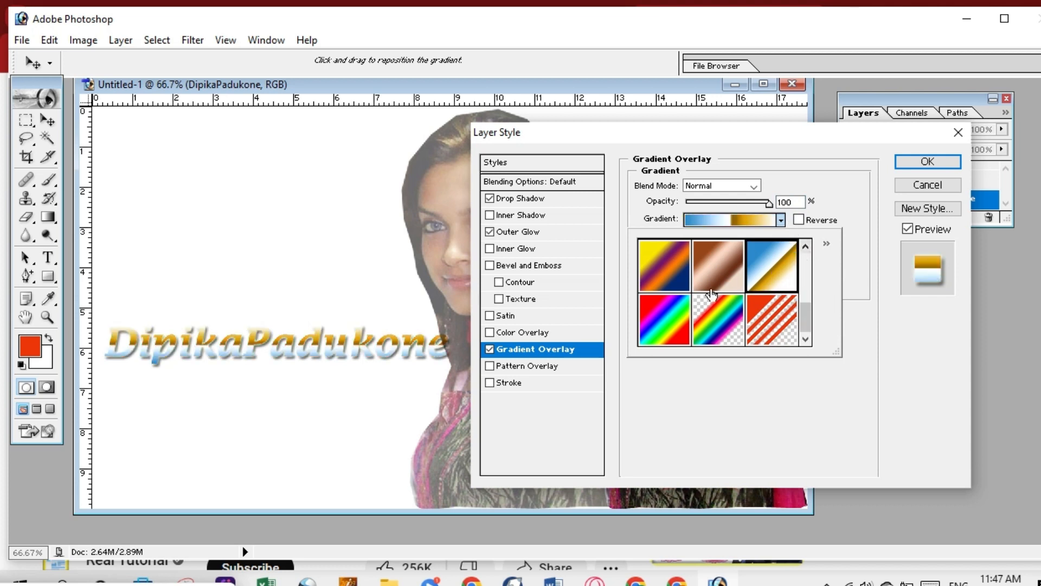
click(610, 251)
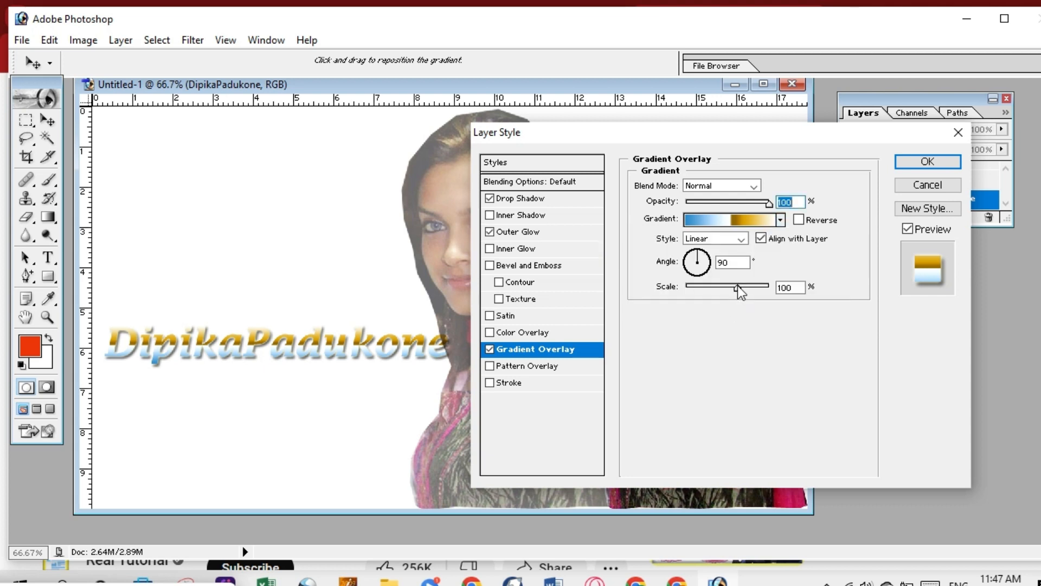
mouse_move(738, 286)
mouse_down()
mouse_move(727, 286)
mouse_move(753, 287)
mouse_up()
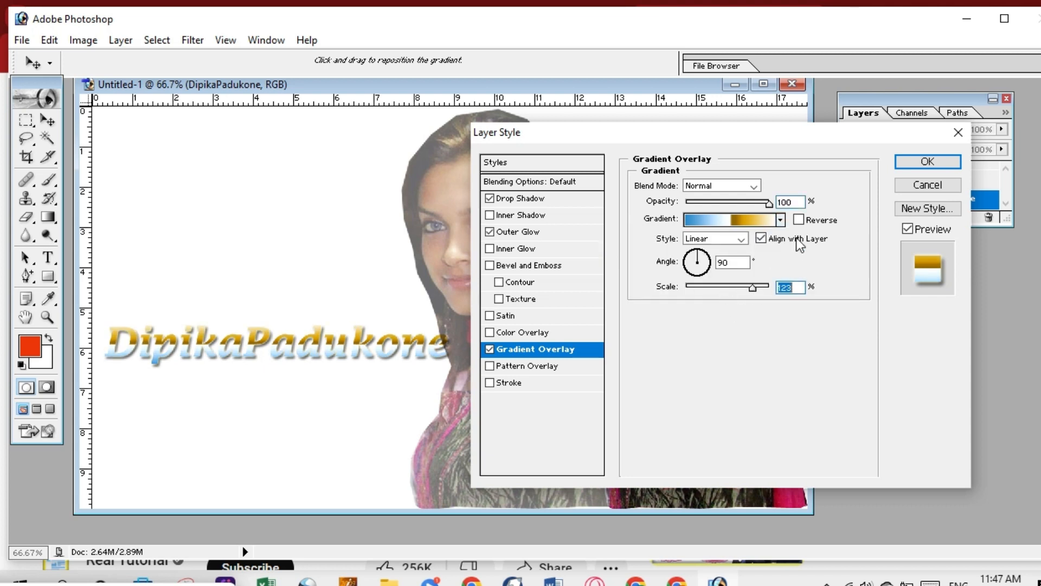
click(780, 219)
click(674, 327)
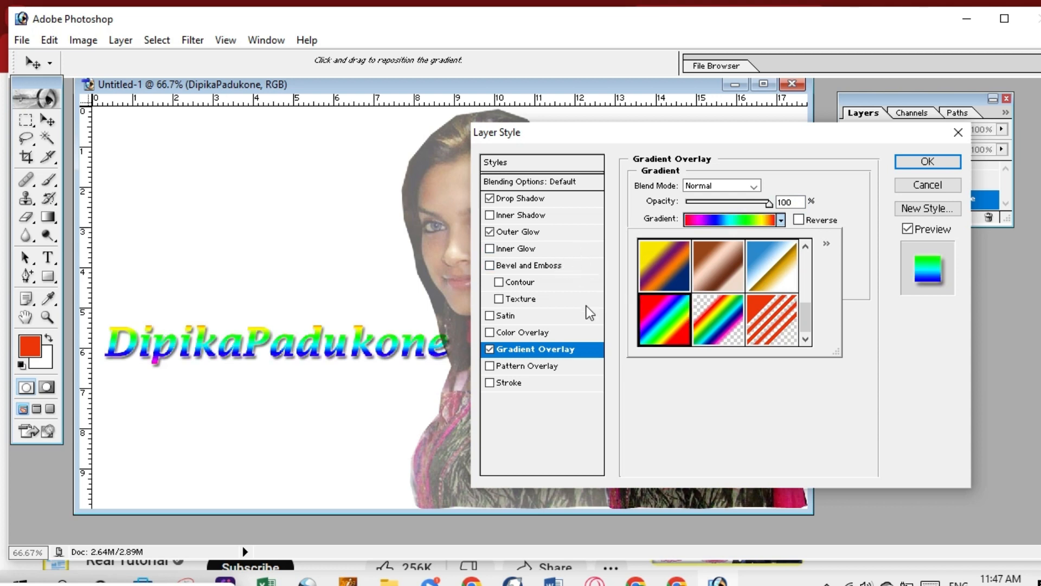
Give the caption's outer glow the Chrome gradient with 42% spread, 90 px size and 29% noise
click(523, 232)
click(520, 230)
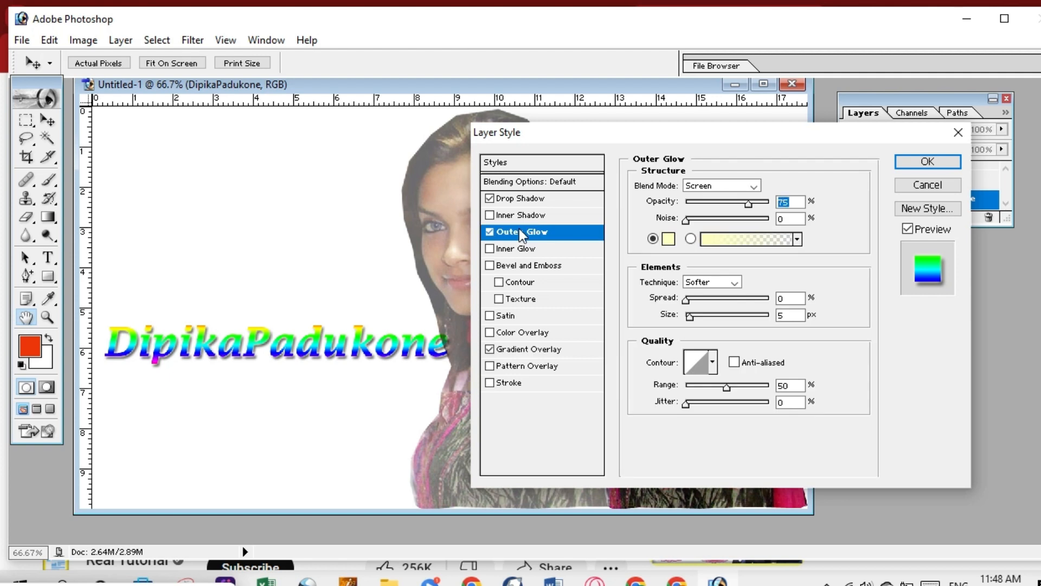
click(797, 240)
click(784, 281)
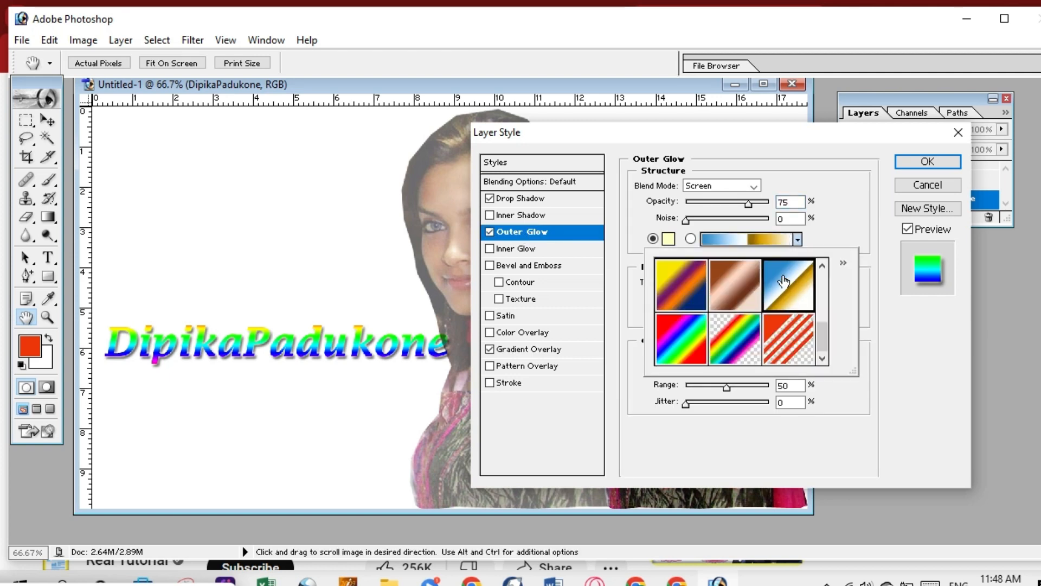
click(783, 281)
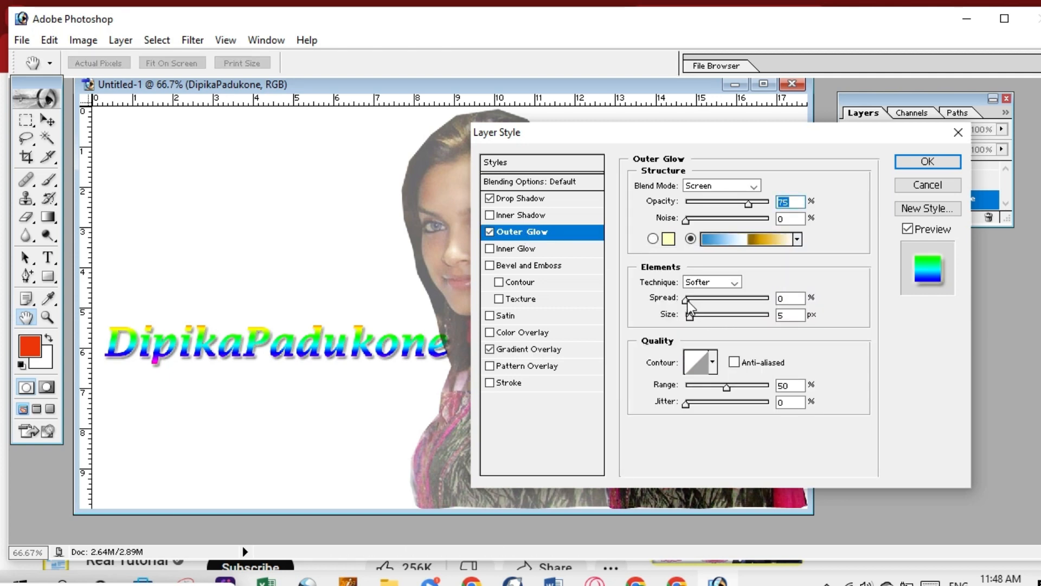
drag(686, 299, 719, 317)
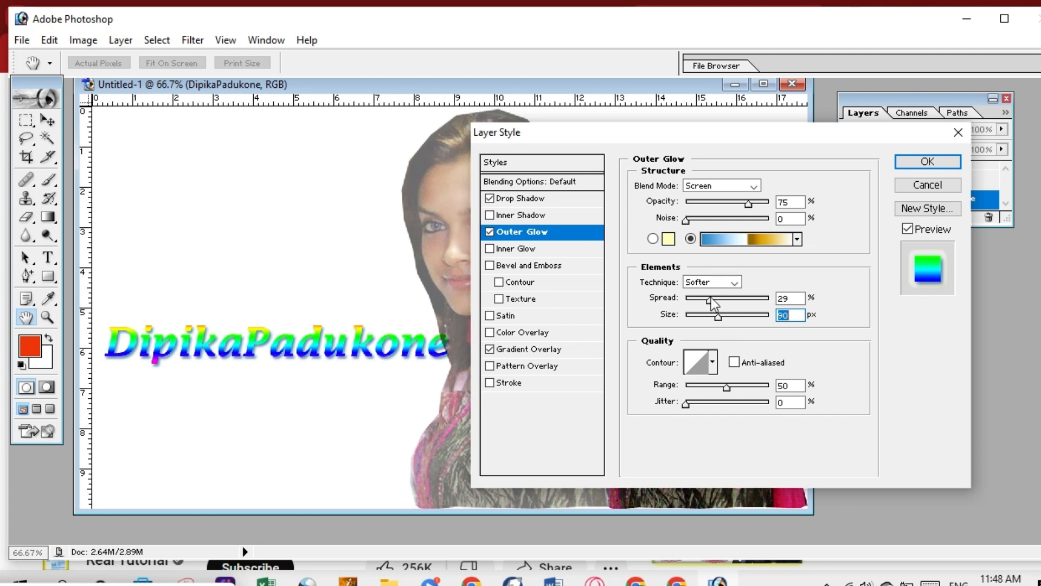
drag(711, 298, 721, 297)
drag(685, 220, 710, 219)
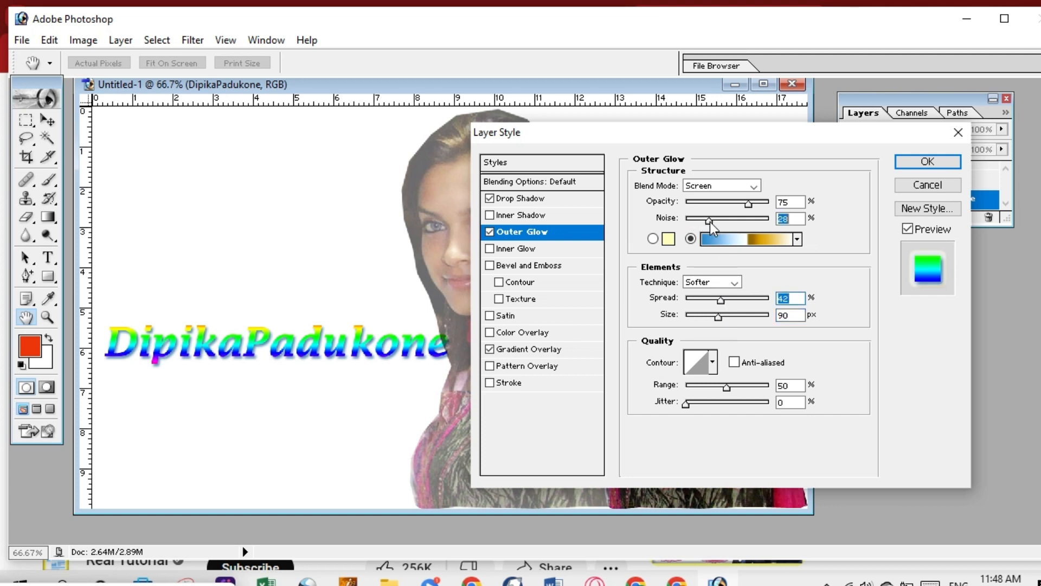
Add an inner shadow to the name caption with a distance of 33 px
click(519, 215)
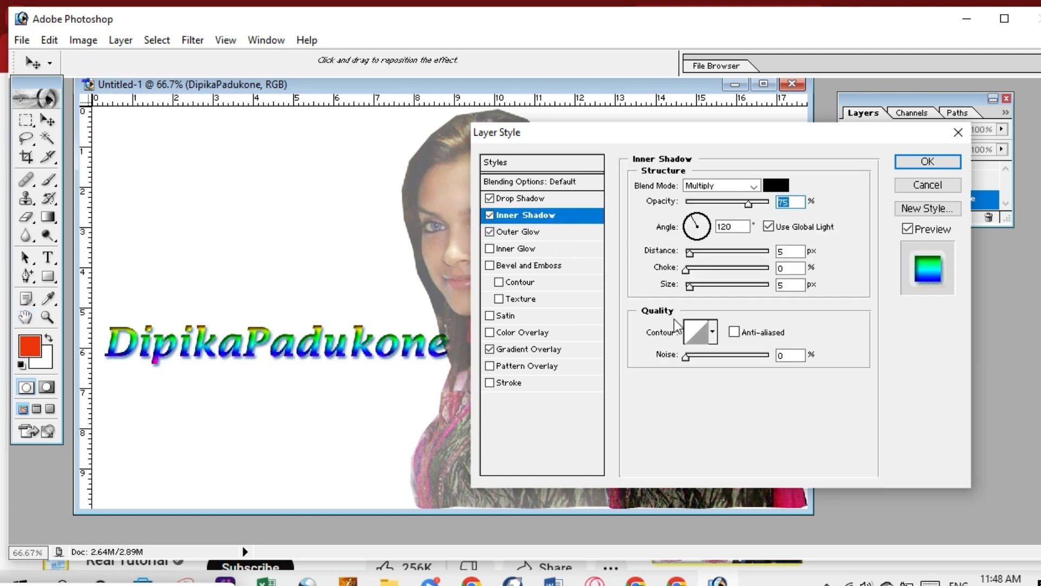
click(748, 186)
click(831, 373)
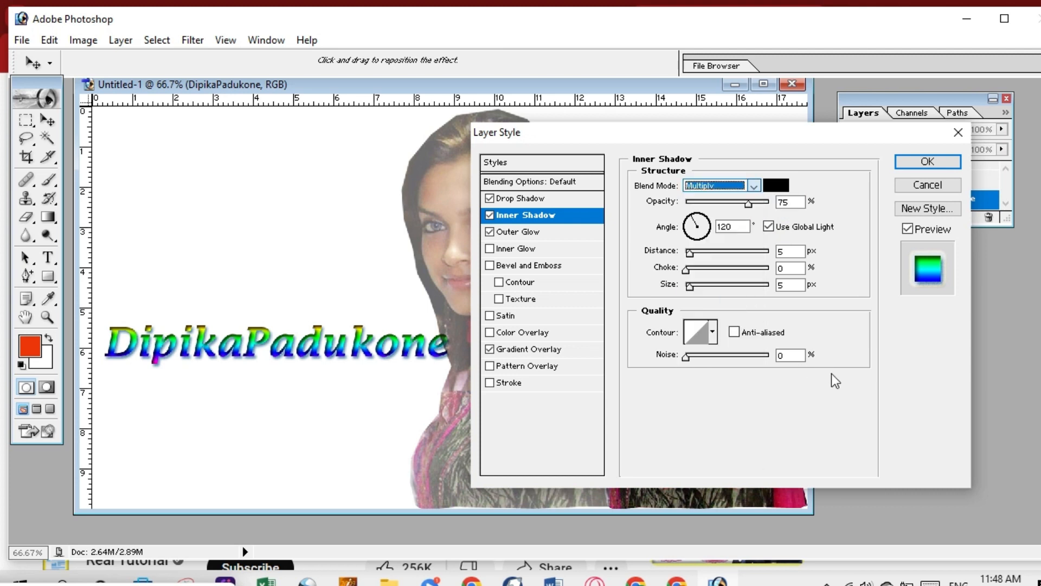
key(Tab)
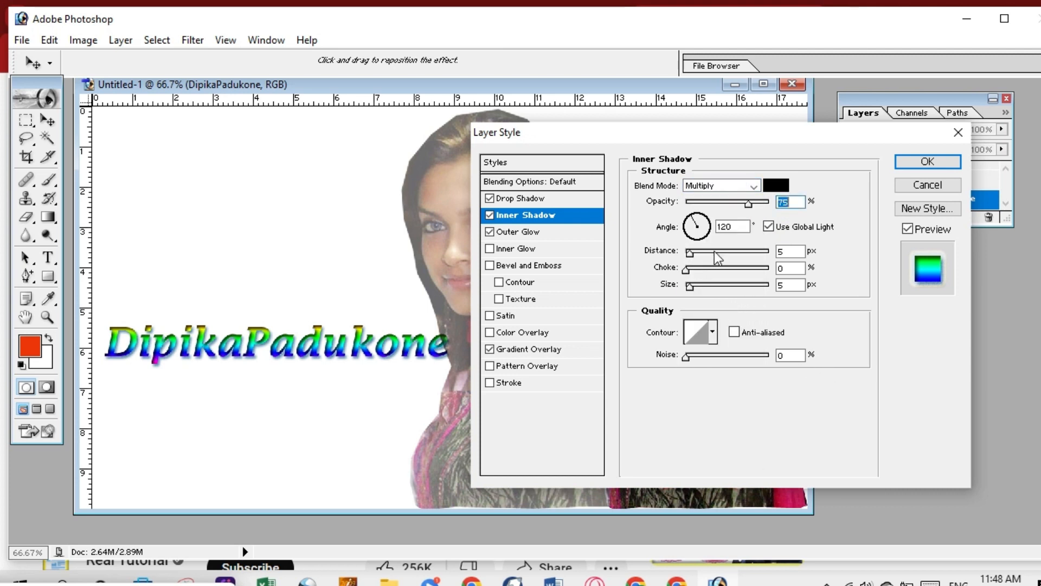
drag(692, 251, 712, 253)
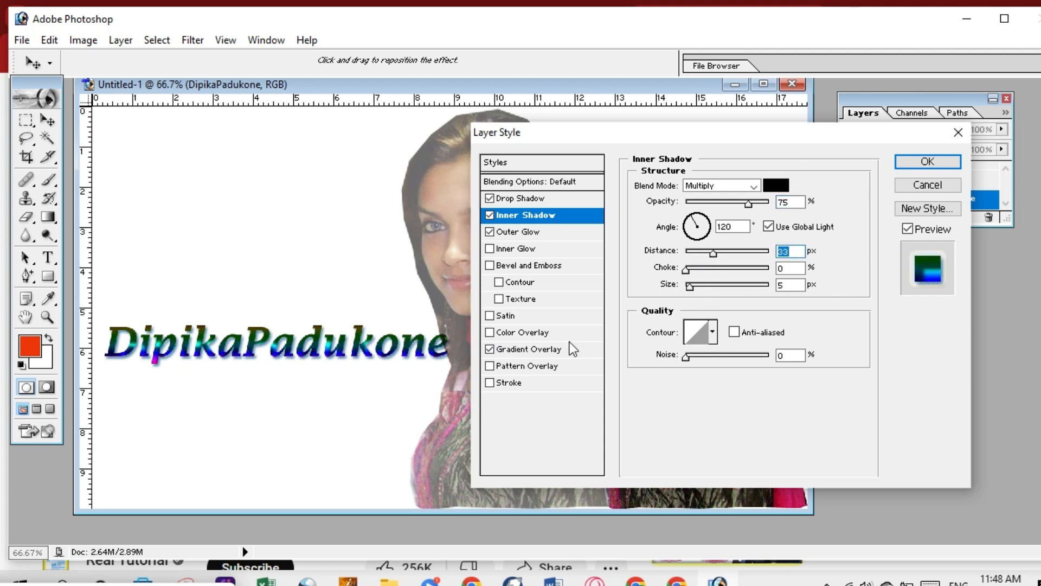
Switch the outer glow's gradient to the Violet, Orange preset and apply the layer style to the caption
click(513, 232)
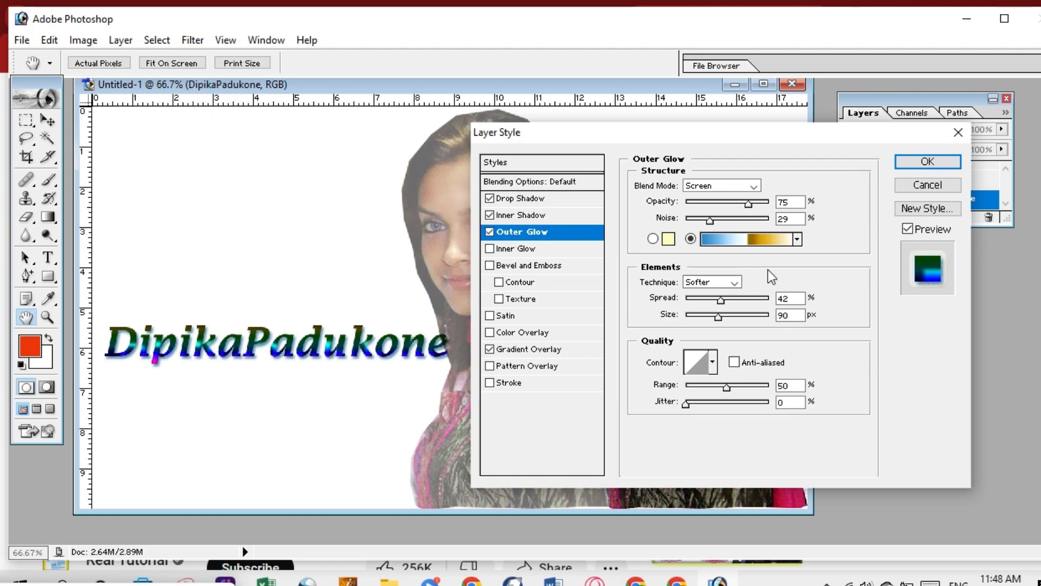
click(790, 239)
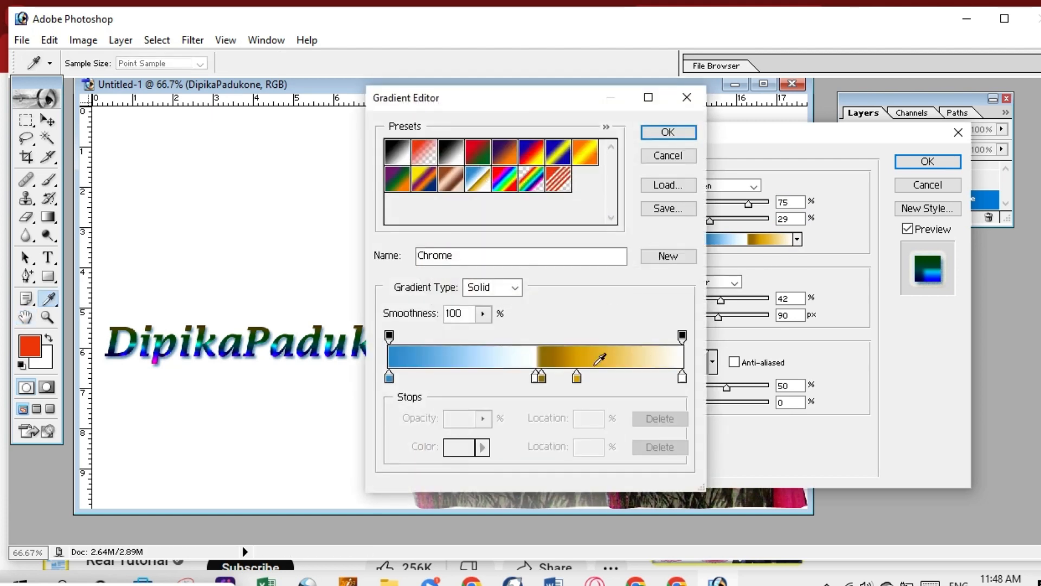
click(504, 152)
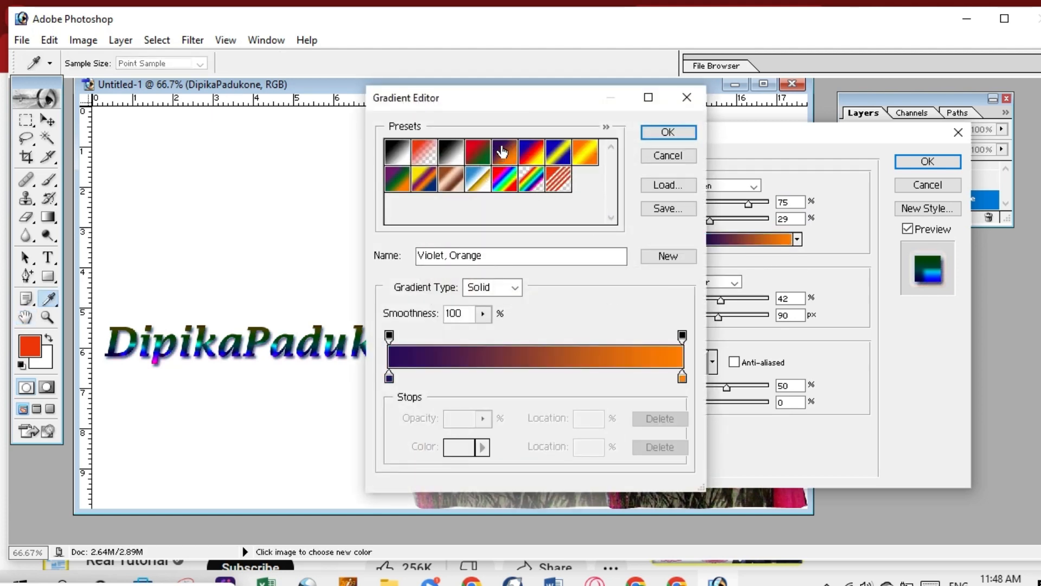
click(673, 135)
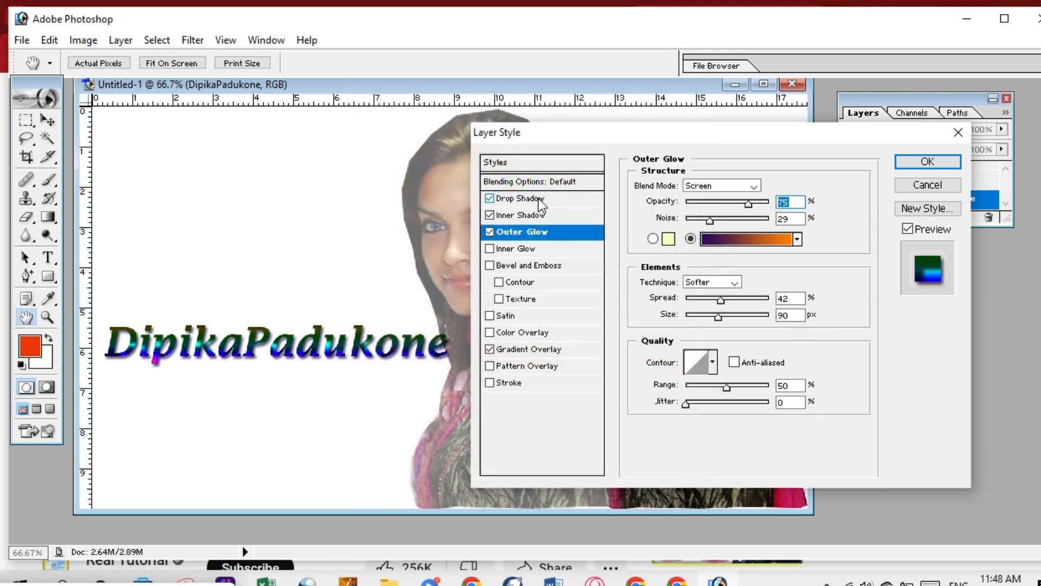
click(518, 199)
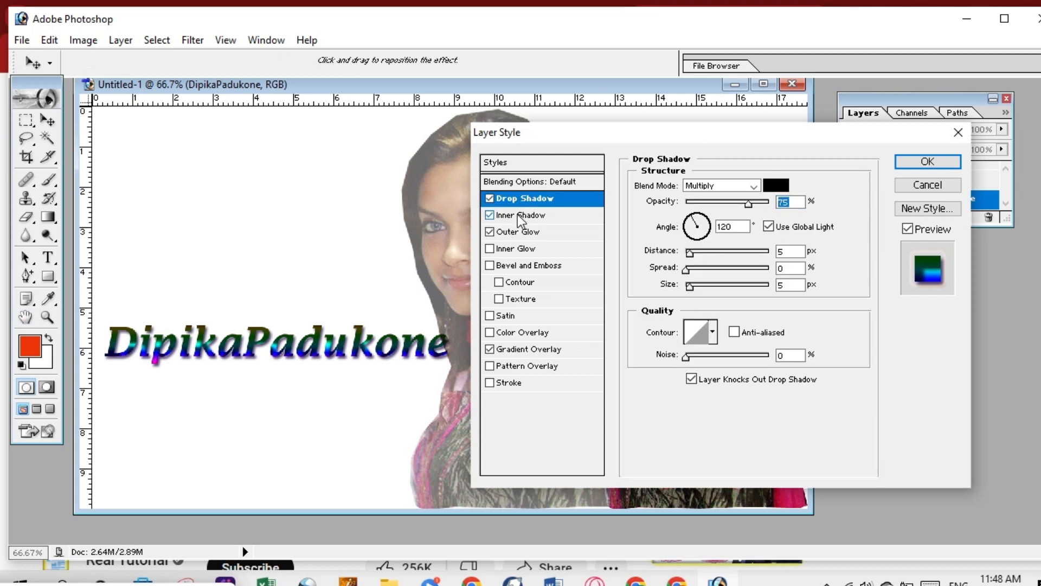
click(518, 214)
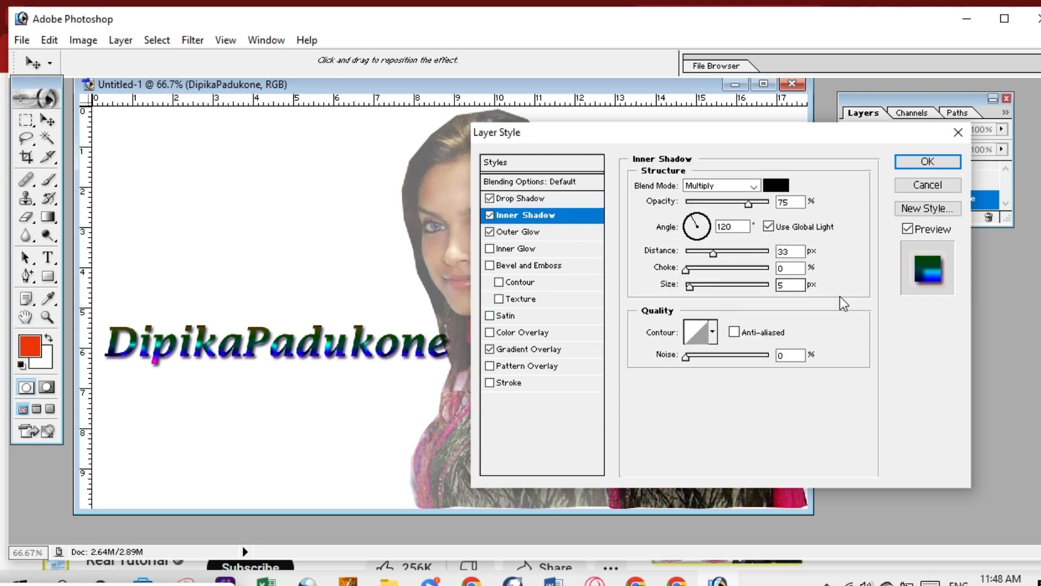
click(923, 165)
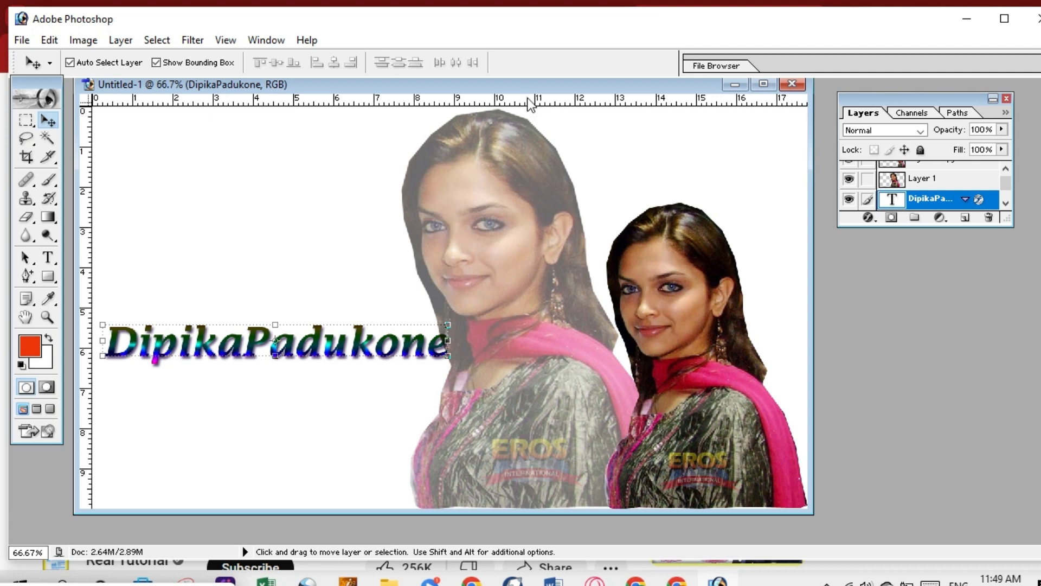
Warp the caption text in the Arc style with +24% bend and +12% horizontal distortion
drag(526, 87, 530, 124)
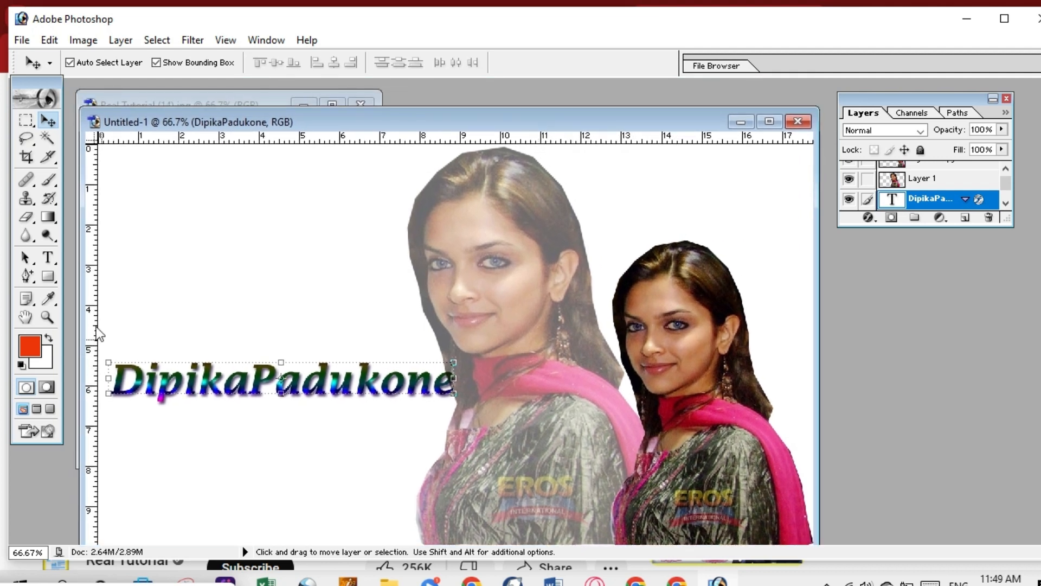
click(48, 256)
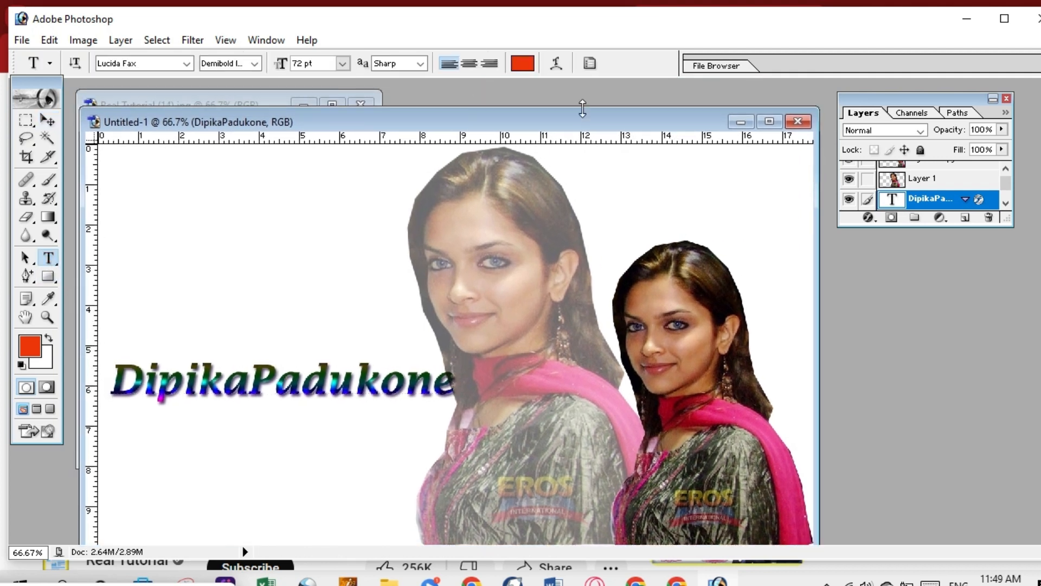
click(555, 64)
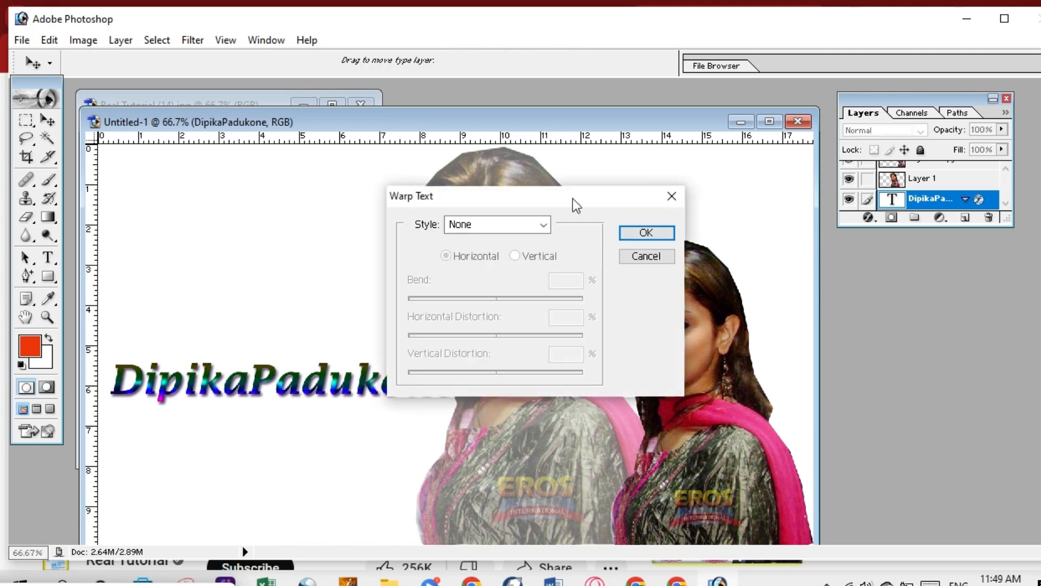
click(546, 222)
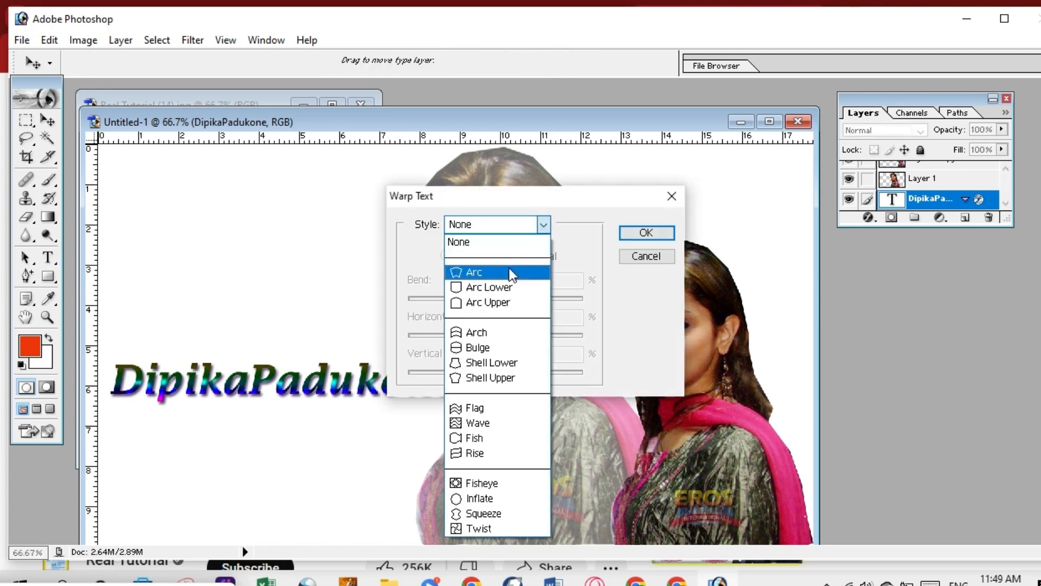
click(508, 269)
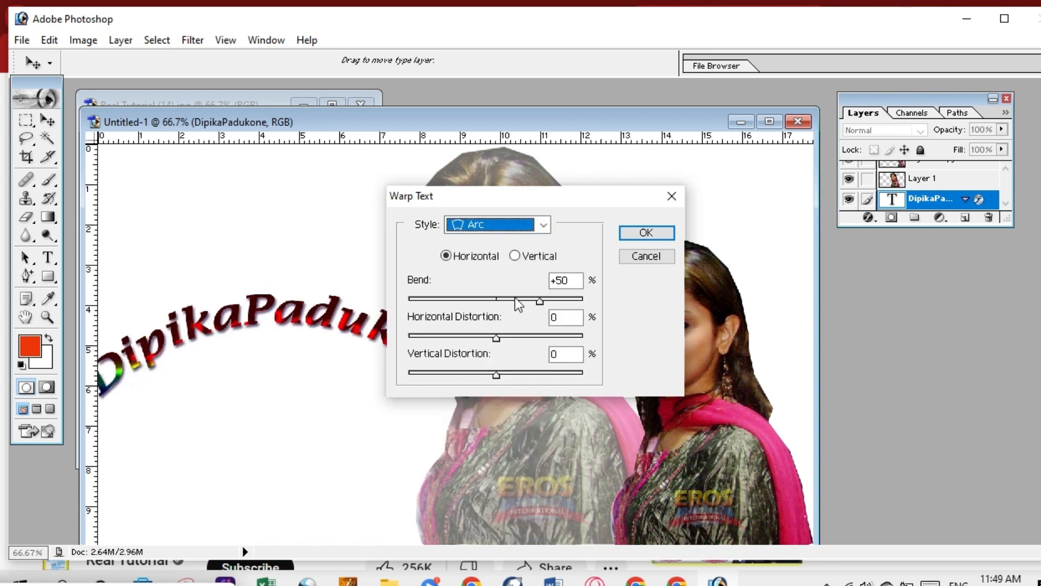
drag(494, 338, 506, 333)
drag(540, 302, 517, 309)
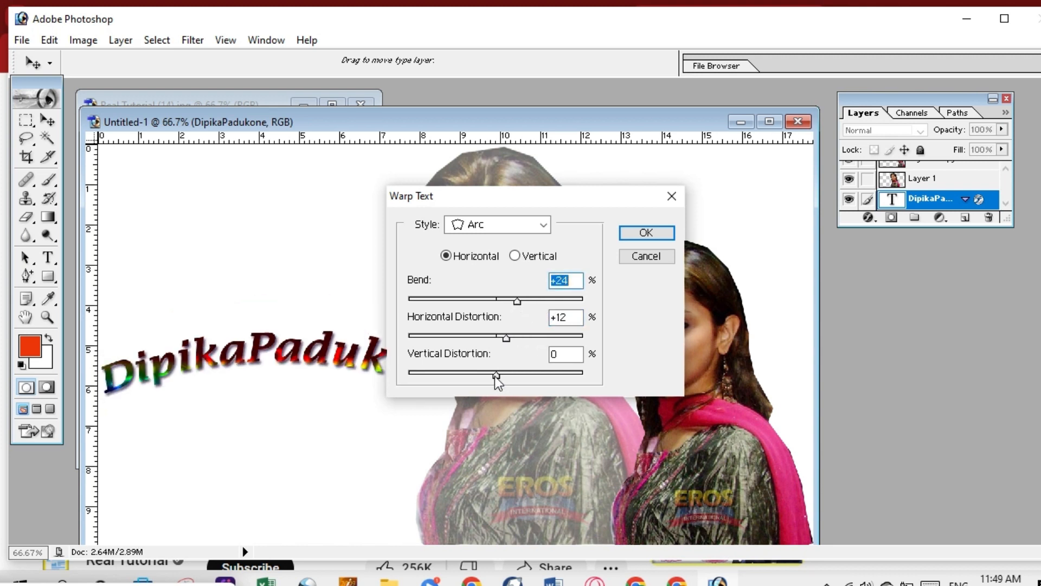
mouse_move(495, 375)
mouse_down()
mouse_move(479, 375)
mouse_move(495, 375)
mouse_up()
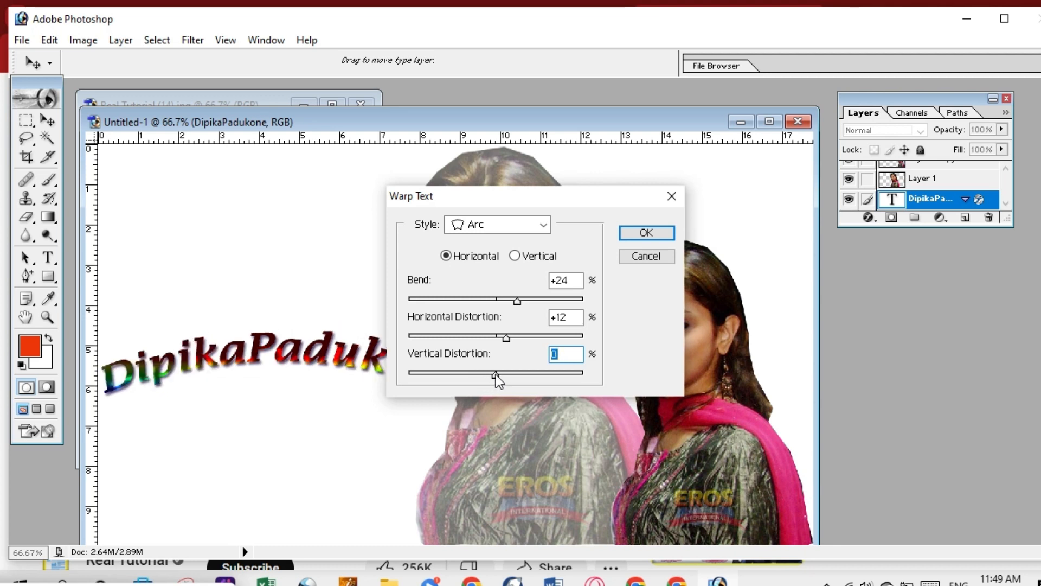
Change the text warp to Arc Lower with +20% bend and +27% horizontal distortion
click(543, 224)
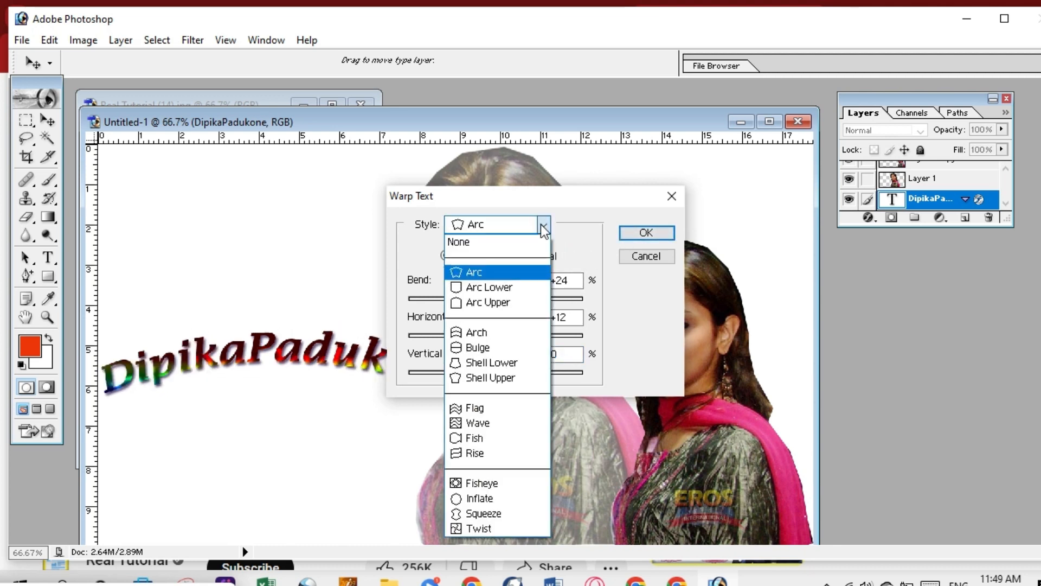
click(494, 286)
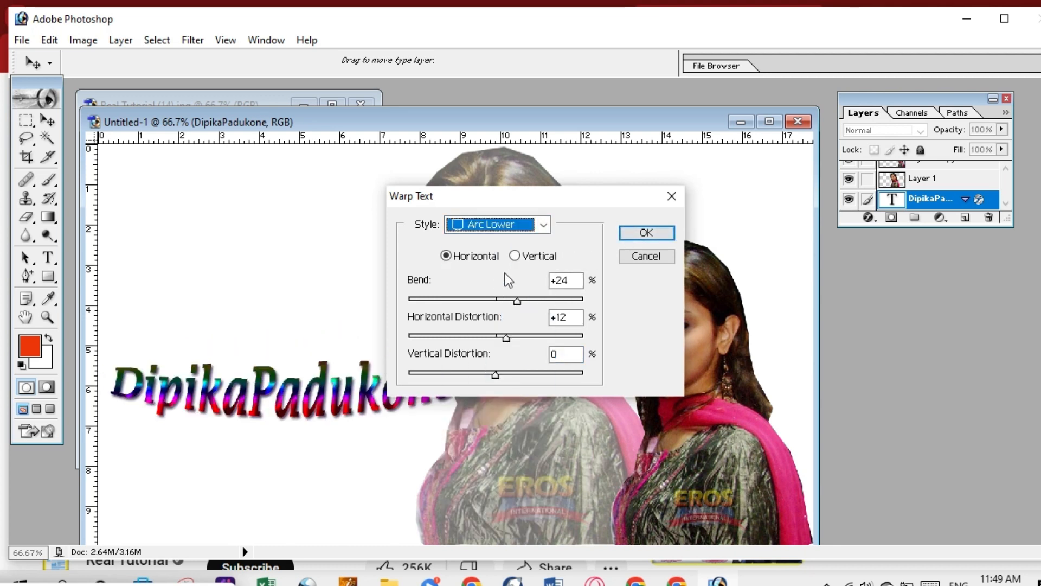
drag(568, 204, 684, 136)
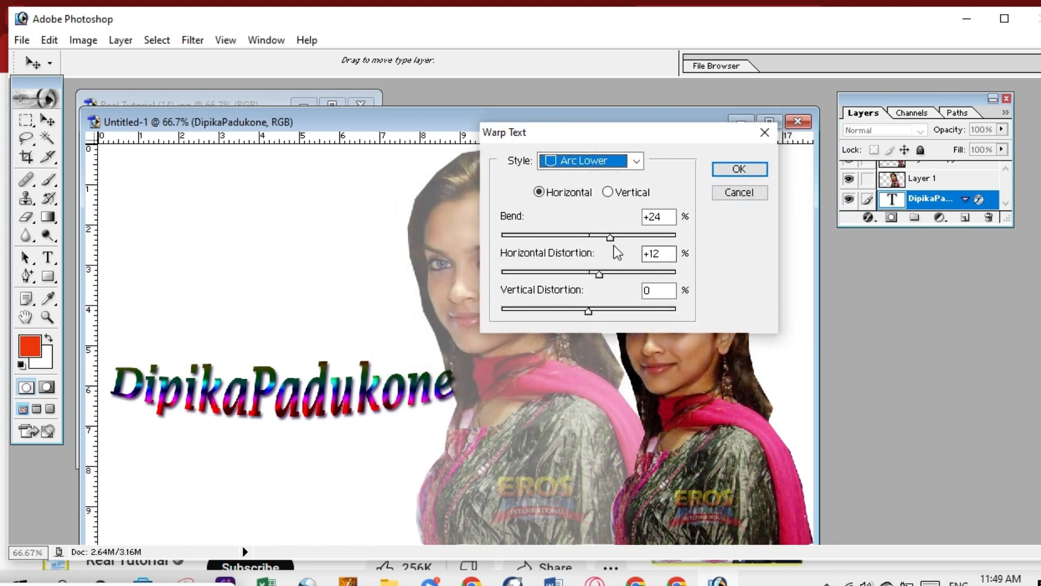
drag(610, 238, 612, 272)
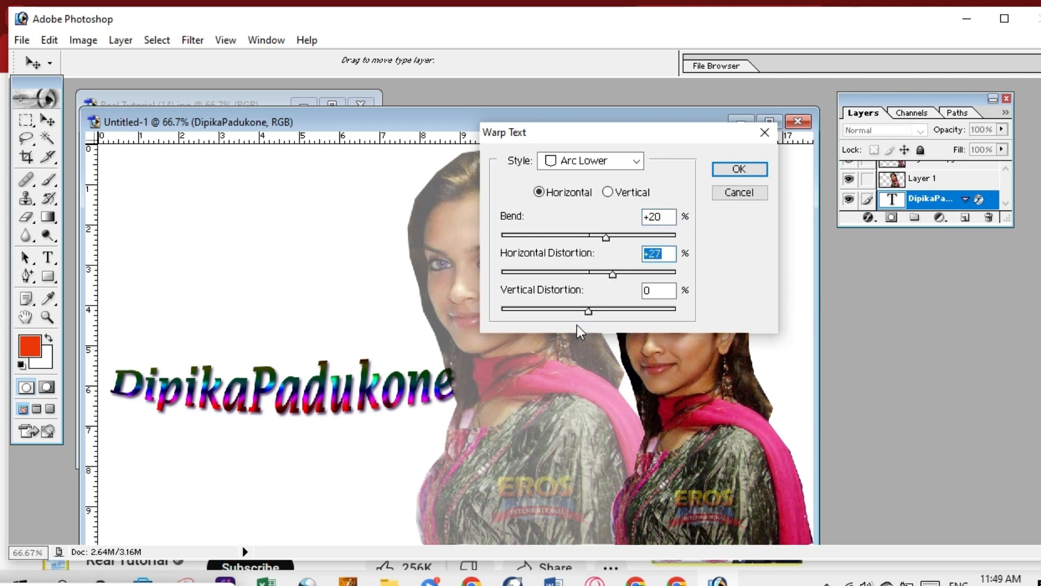
mouse_move(587, 313)
mouse_down()
mouse_move(575, 313)
mouse_move(588, 309)
mouse_up()
Try the Arc Upper, Arch and Bulge warp styles on the caption
click(637, 160)
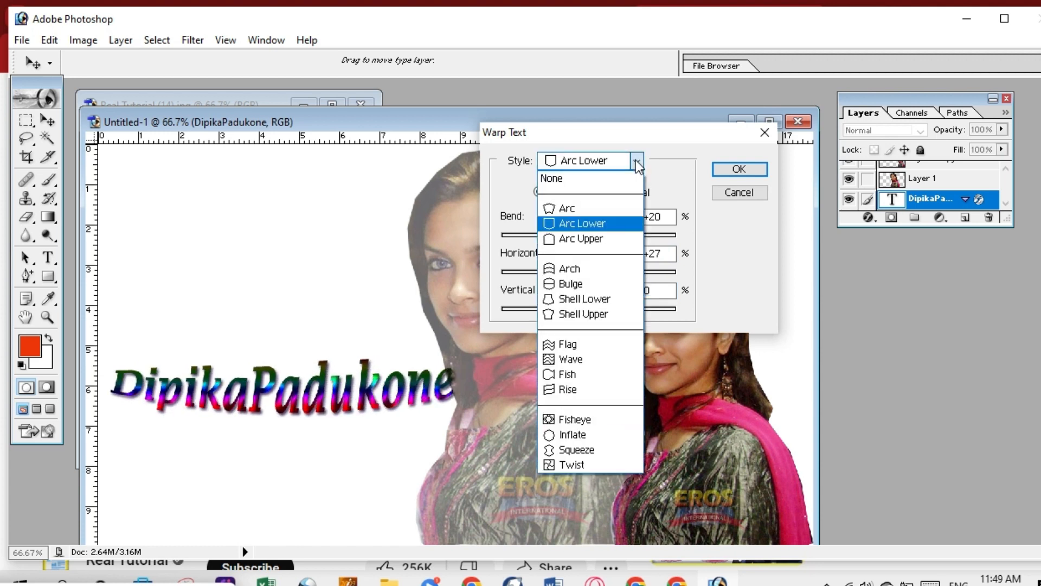
click(595, 239)
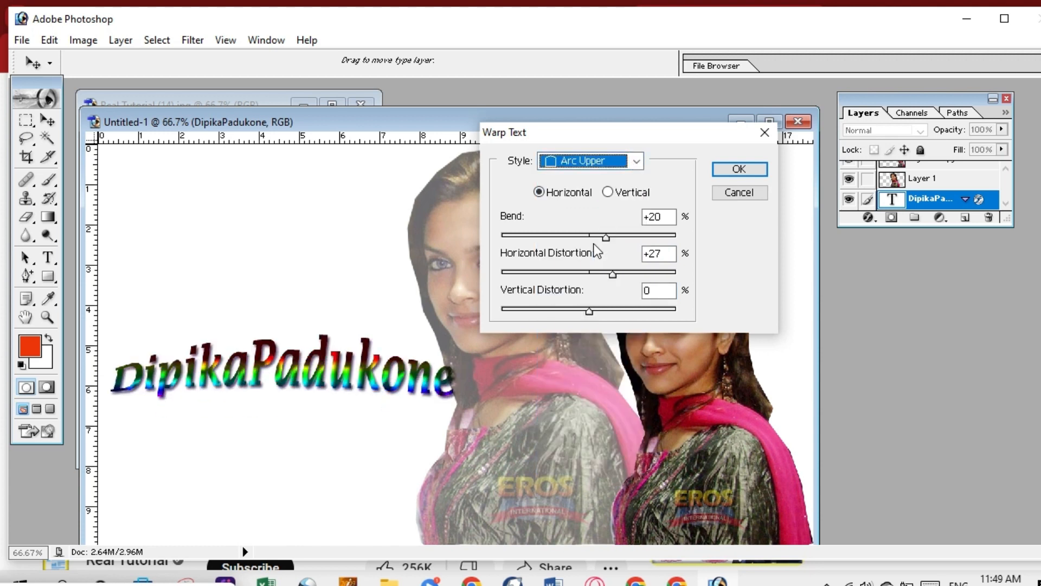
click(640, 160)
click(584, 270)
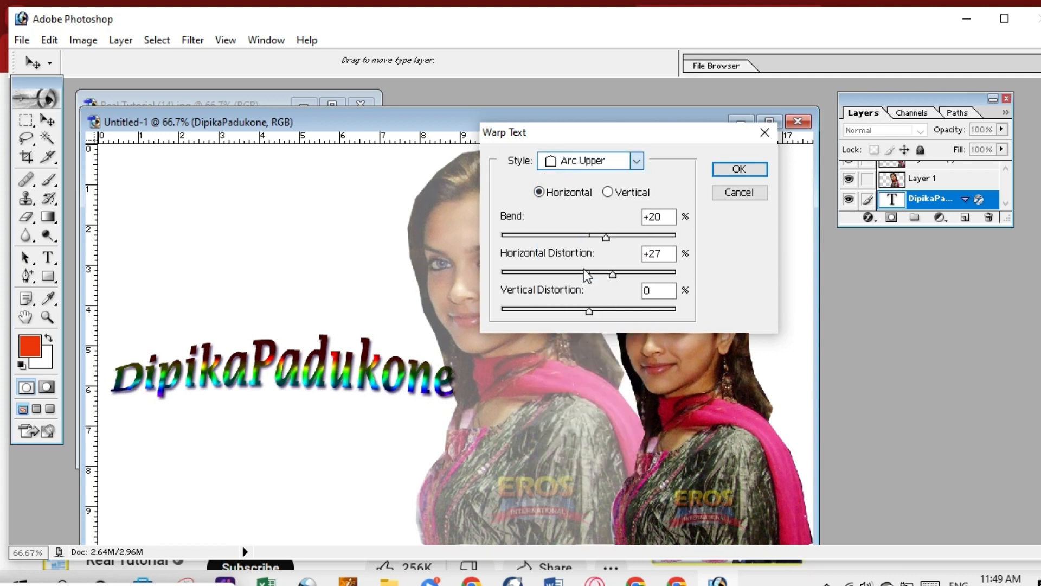
click(637, 159)
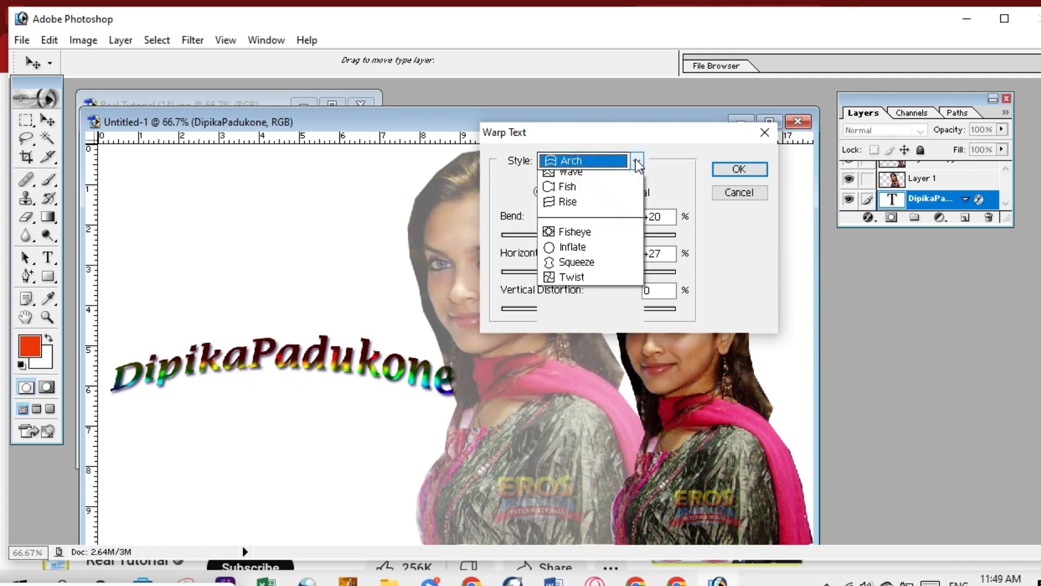
click(576, 282)
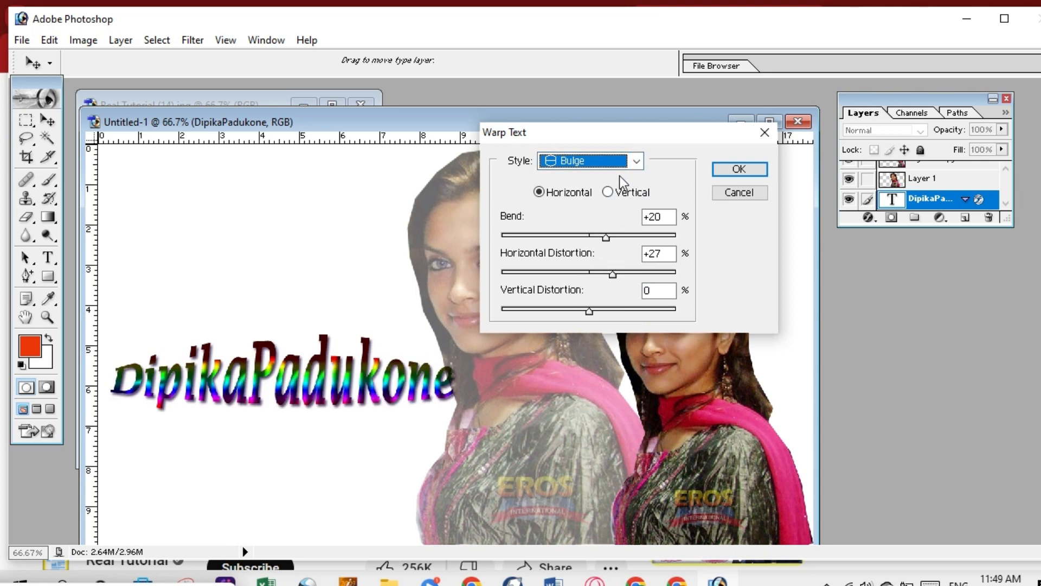
Warp the caption text in the Flag style with +42% bend, +39% horizontal distortion and +2% vertical distortion
click(637, 163)
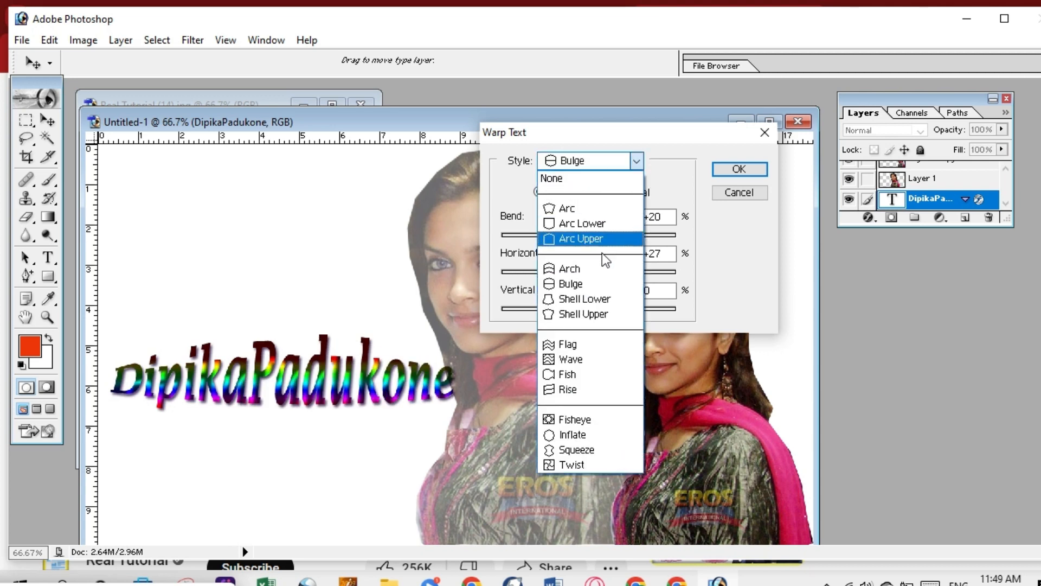
click(568, 343)
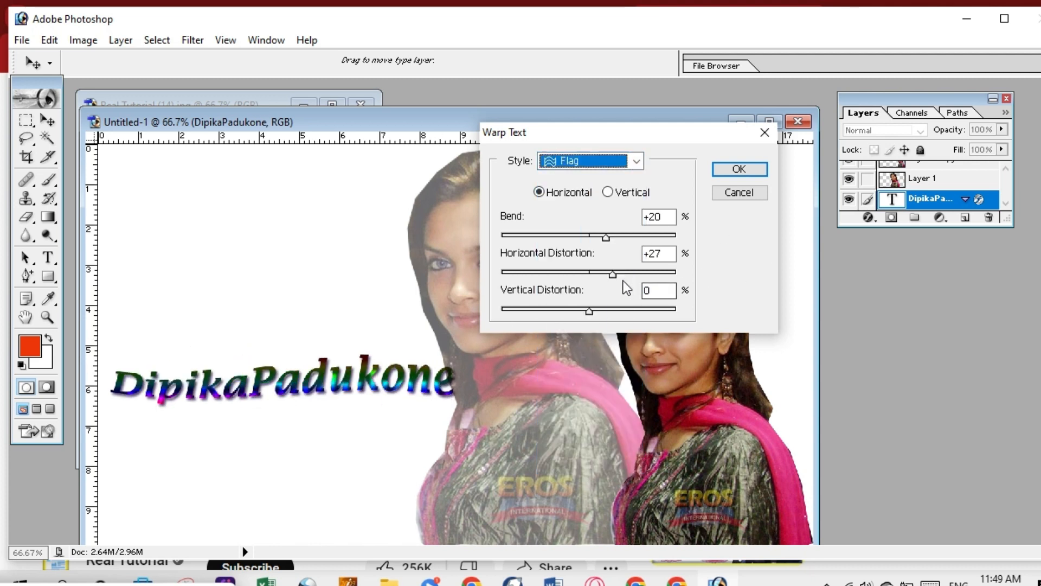
drag(612, 274, 622, 275)
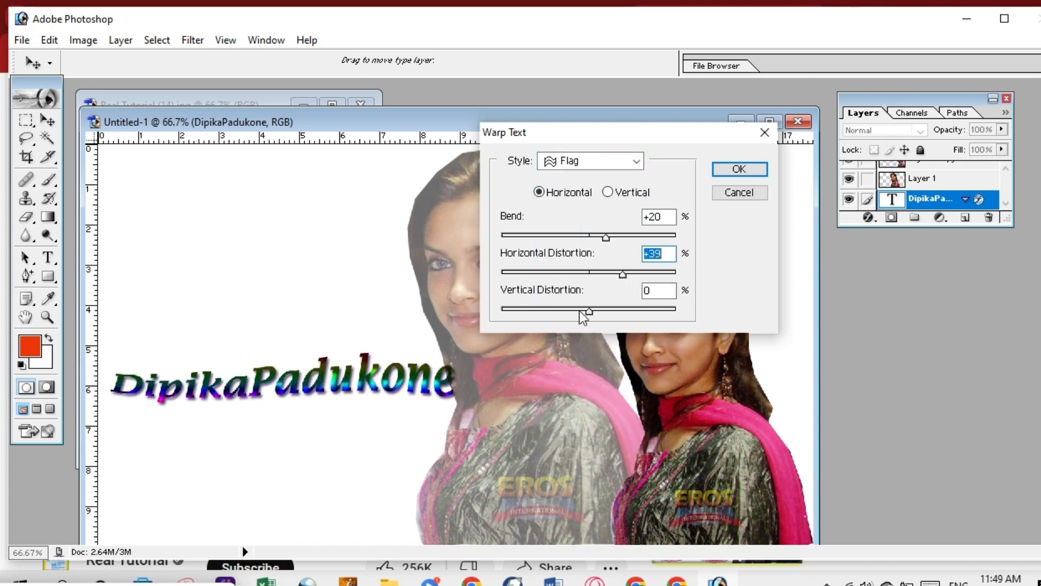
mouse_move(589, 308)
mouse_down()
mouse_move(567, 308)
mouse_move(590, 308)
mouse_up()
drag(606, 237, 626, 235)
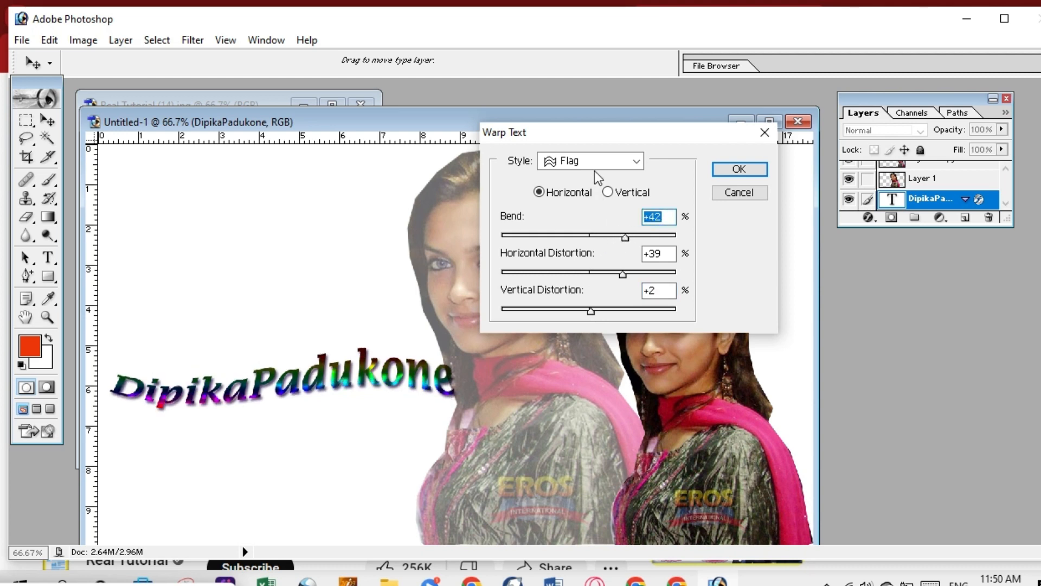
Change the caption's warp to Fish with +22% horizontal and -2% vertical distortion, and apply it
click(635, 160)
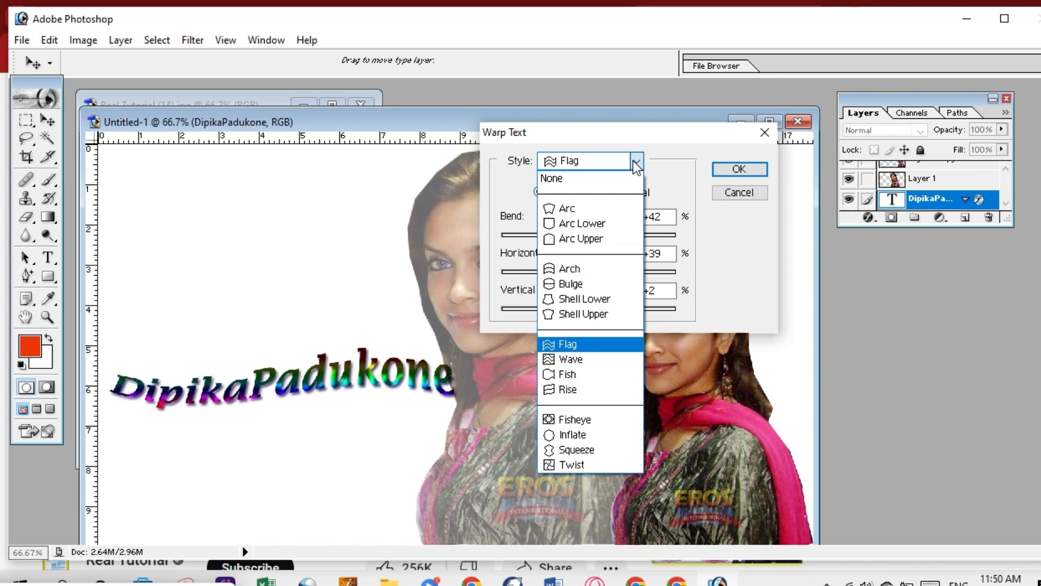
click(580, 368)
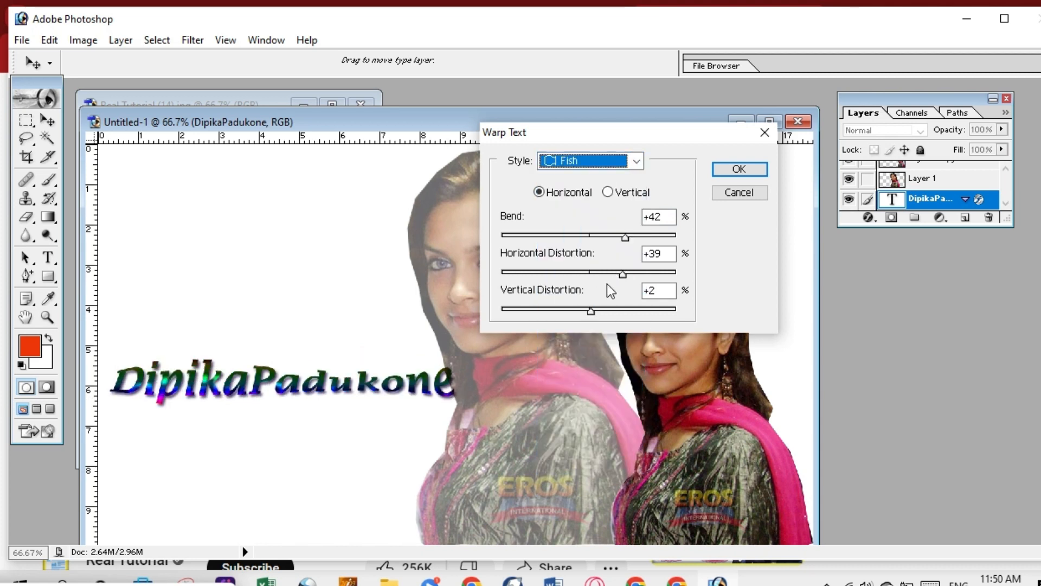
drag(622, 273, 608, 273)
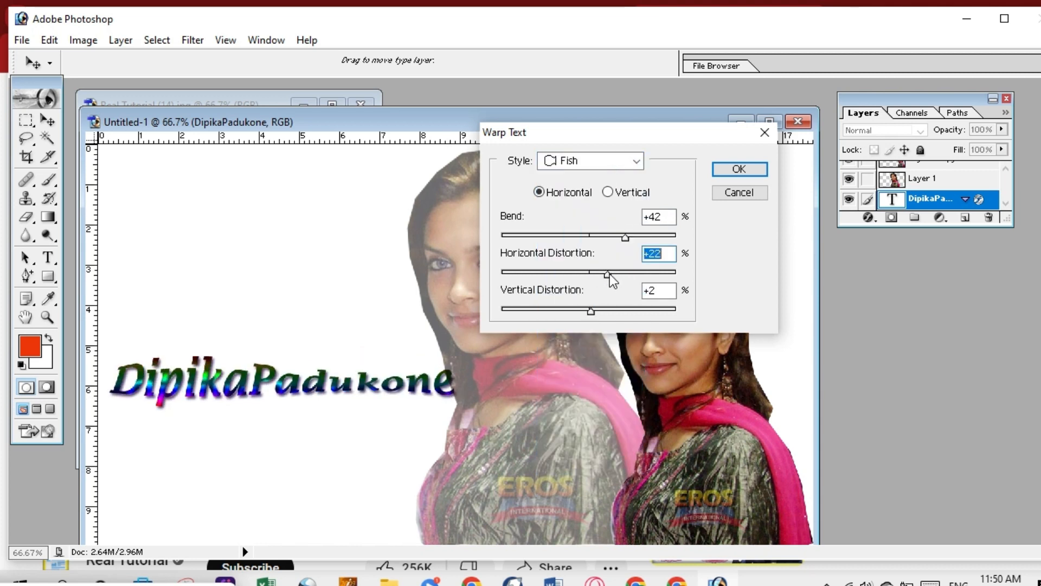
mouse_move(590, 311)
mouse_down()
mouse_move(607, 310)
mouse_move(586, 309)
mouse_up()
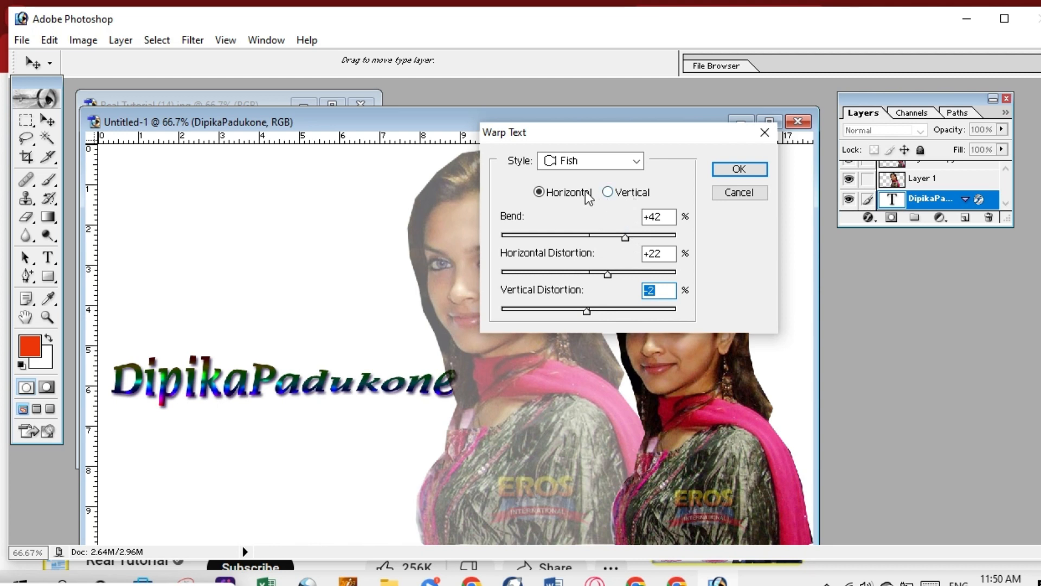
click(743, 171)
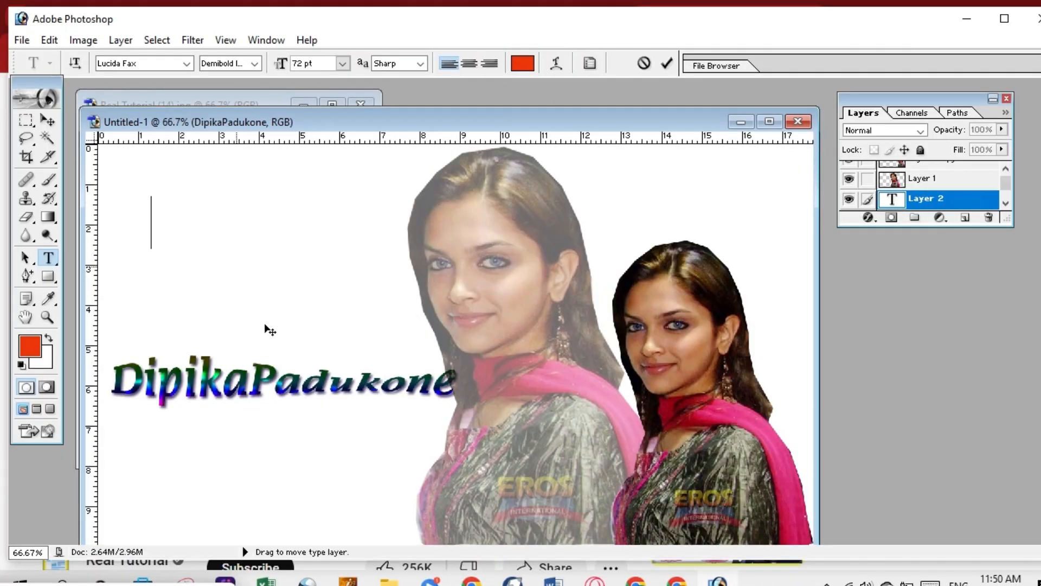
text(h)
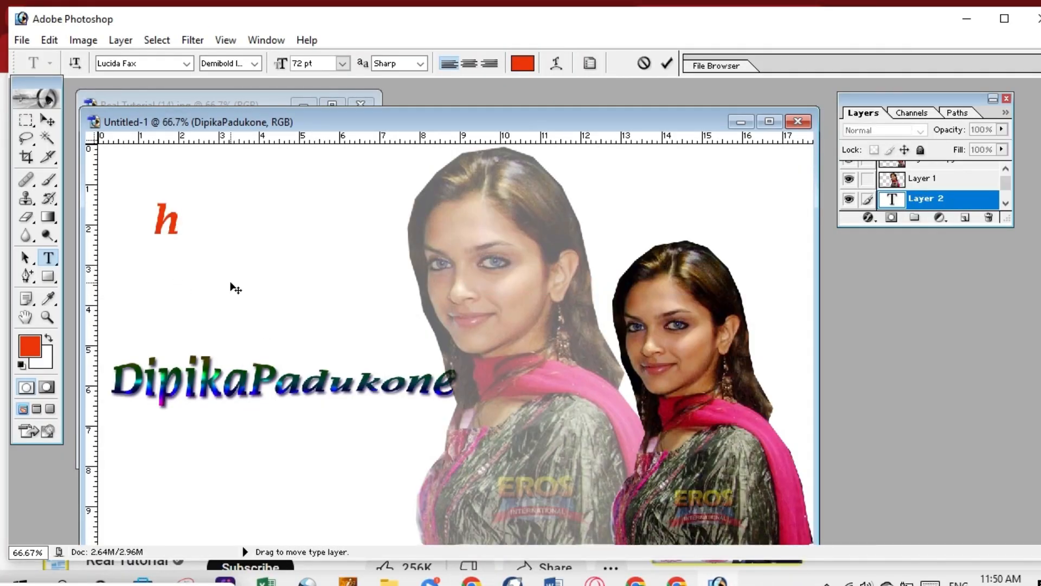
text(el)
text(oo)
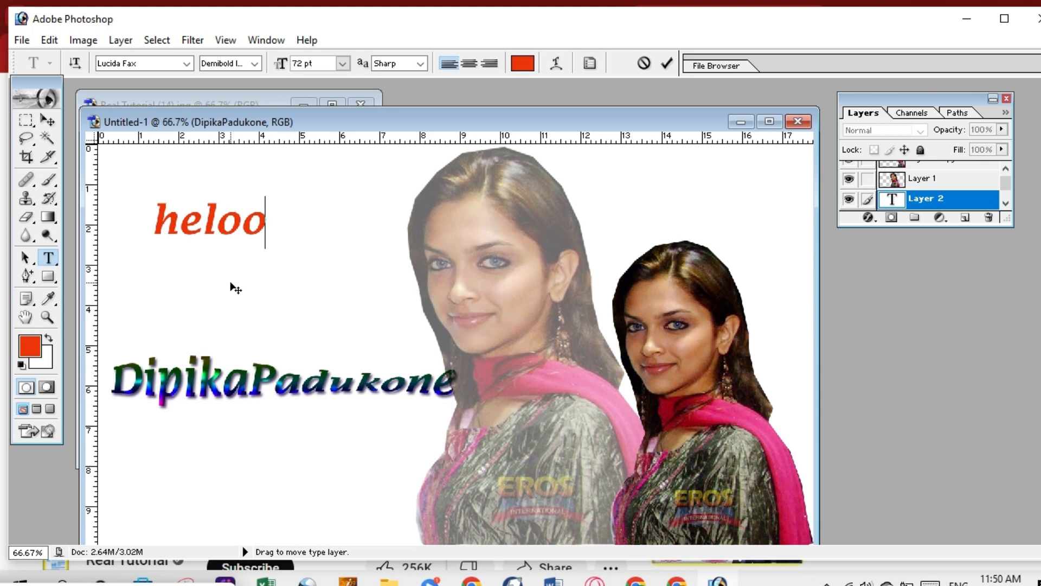
key(BackSpace)
key(BackSpace)
key(BackSpace)
key(BackSpace)
key(BackSpace)
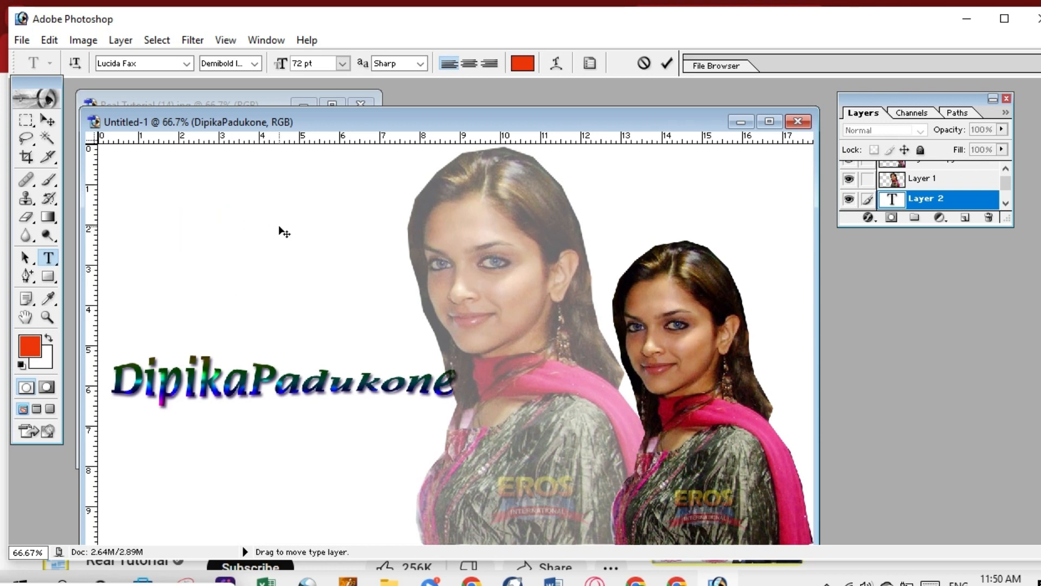
Enter "hello" as a new 72 pt text above the name caption
text(he)
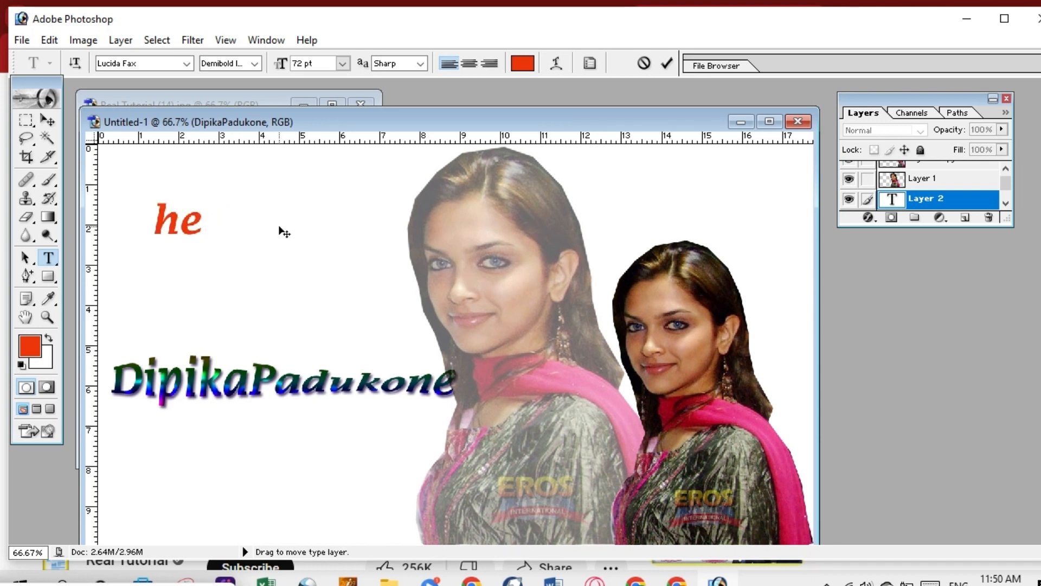
text(llo)
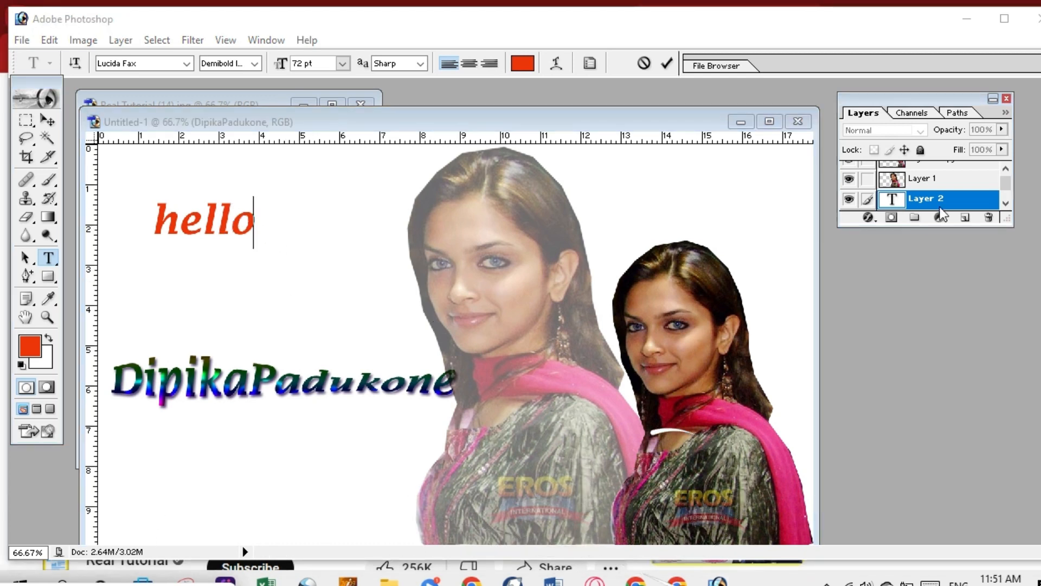
Copy the name caption's layer style and paste it onto the "hello" text layer
click(1005, 183)
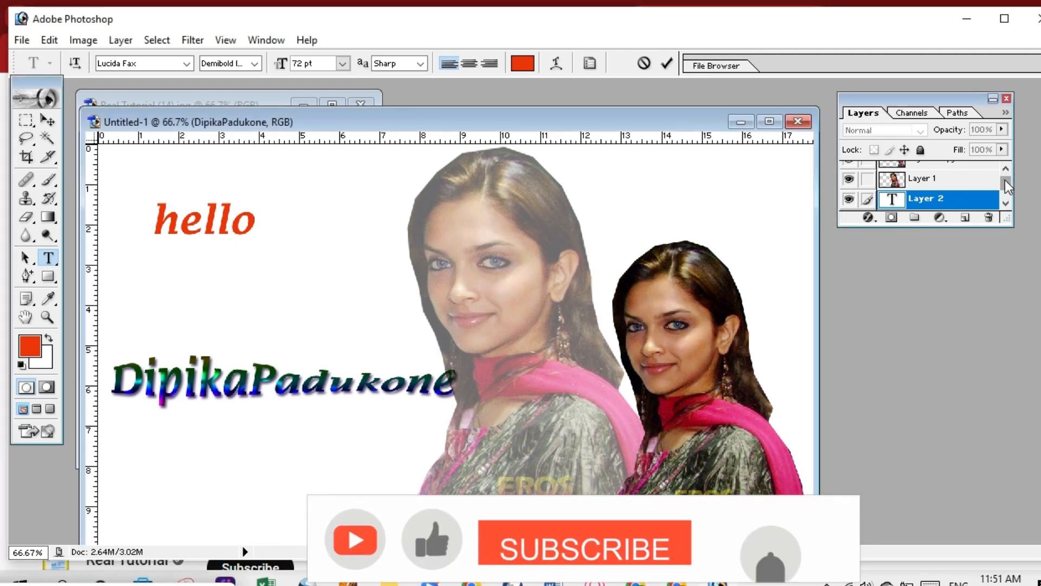
drag(1006, 178, 1003, 182)
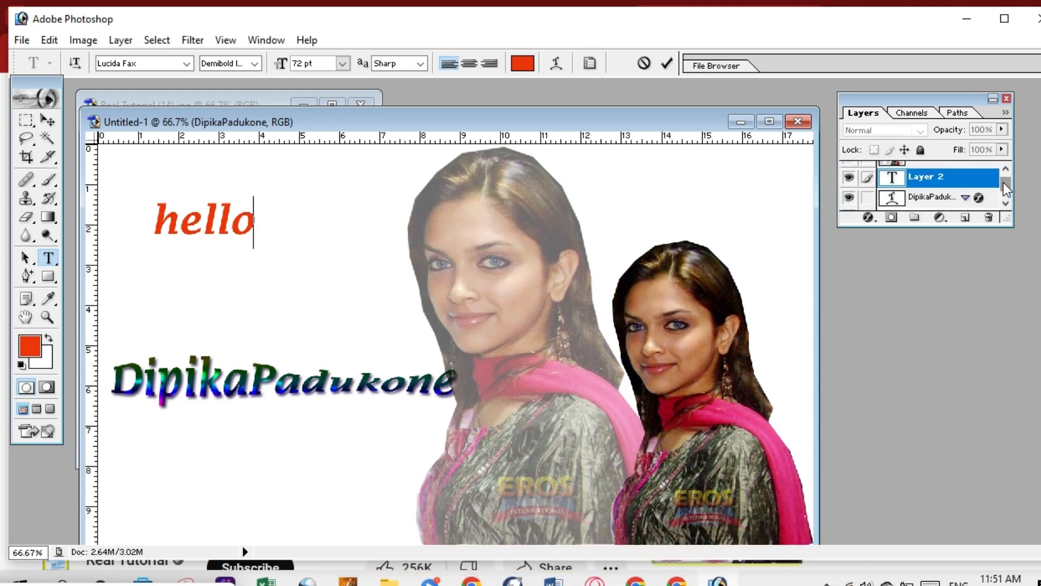
click(929, 198)
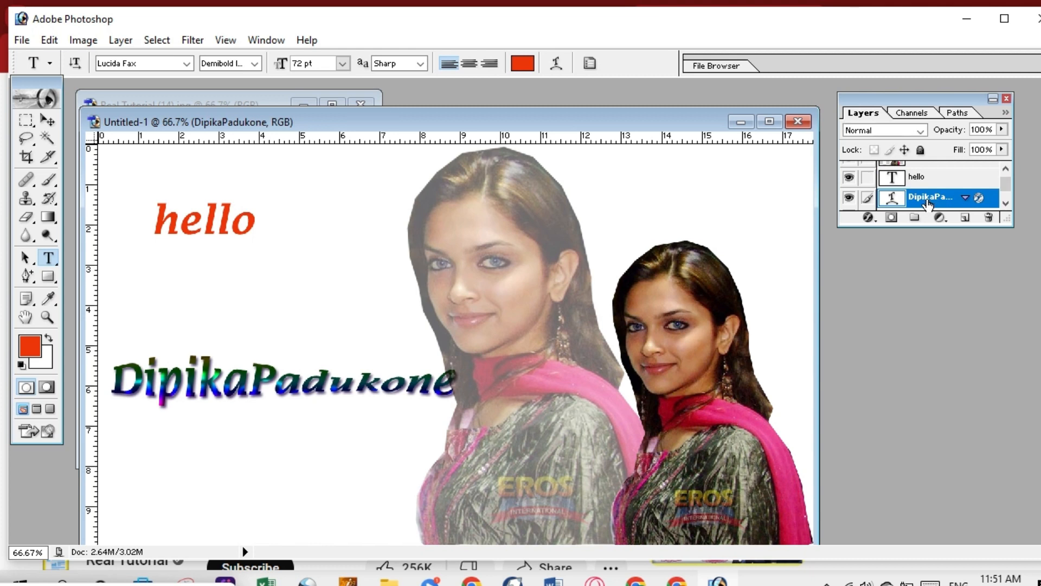
right_click(928, 203)
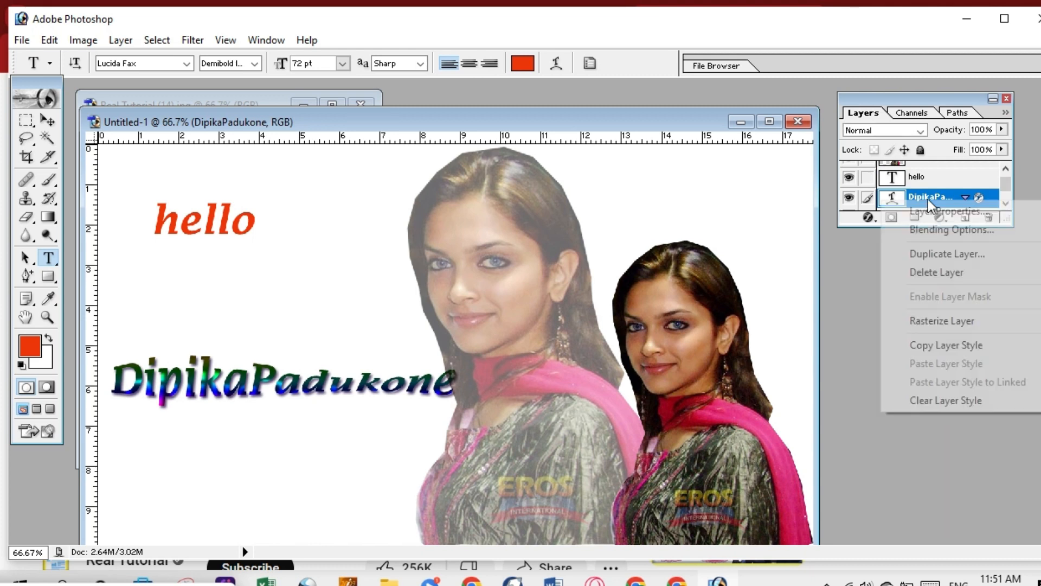
click(961, 346)
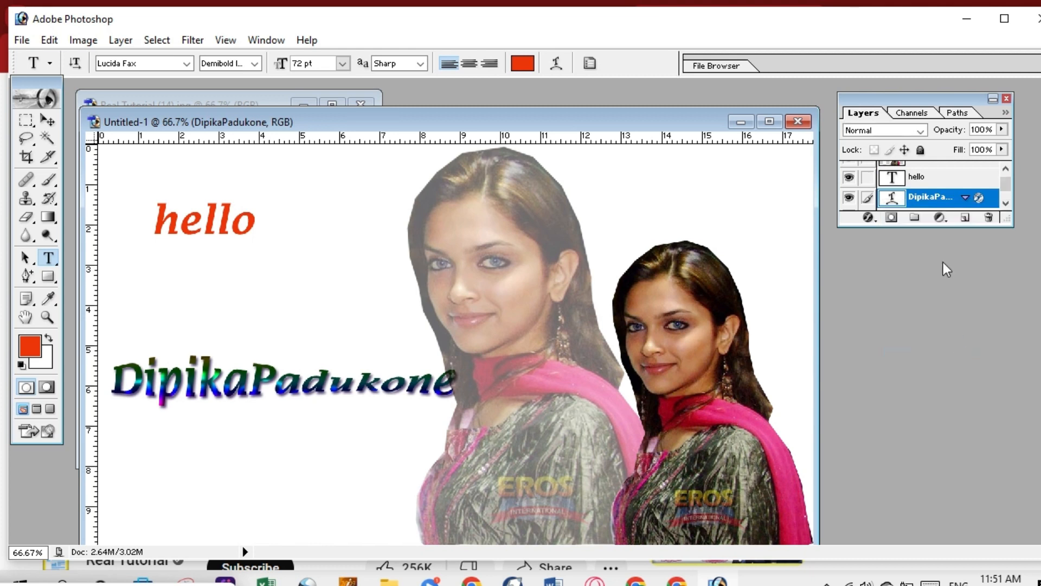
click(918, 182)
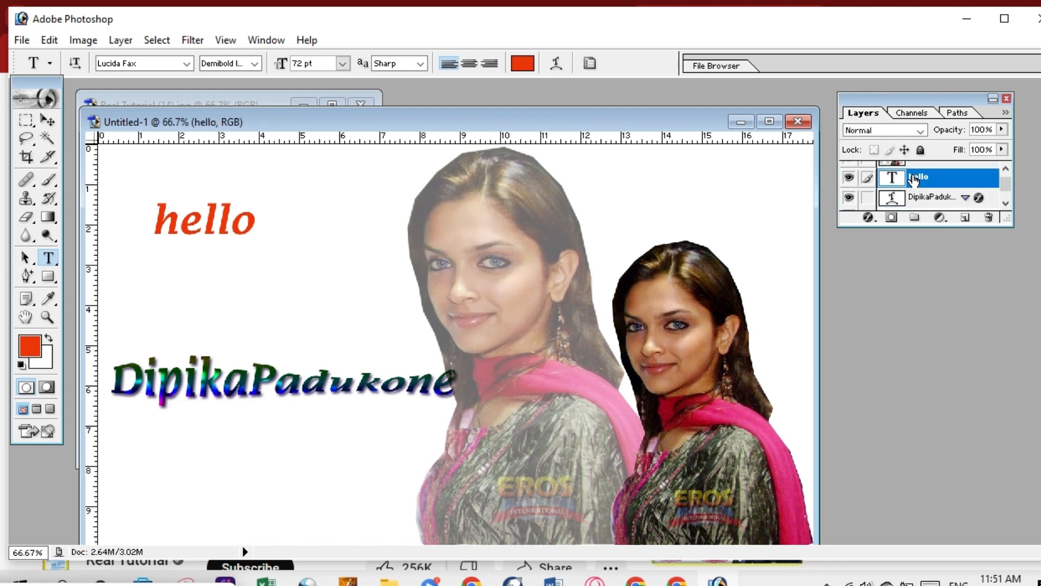
right_click(914, 177)
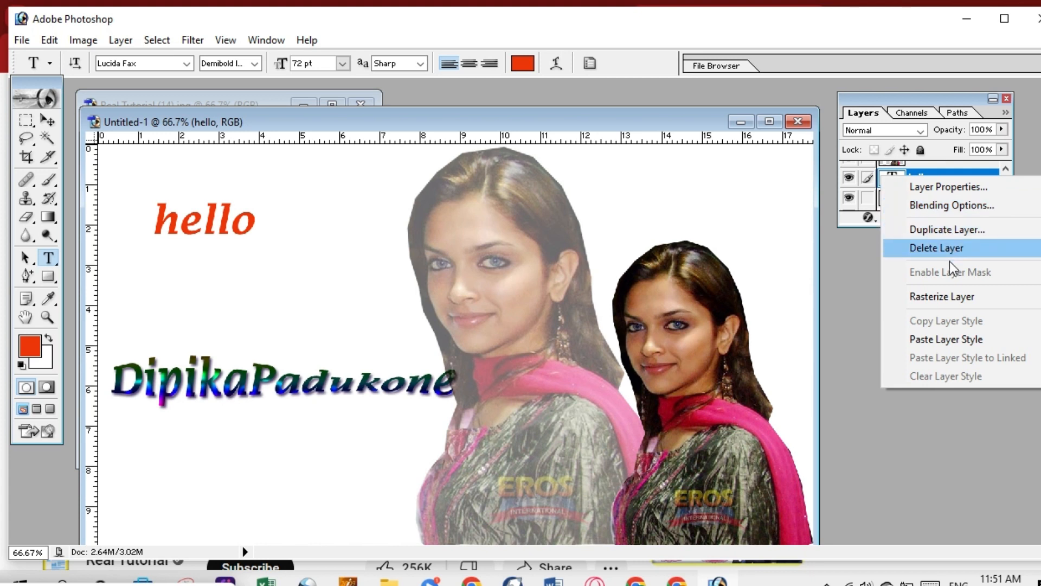
click(948, 339)
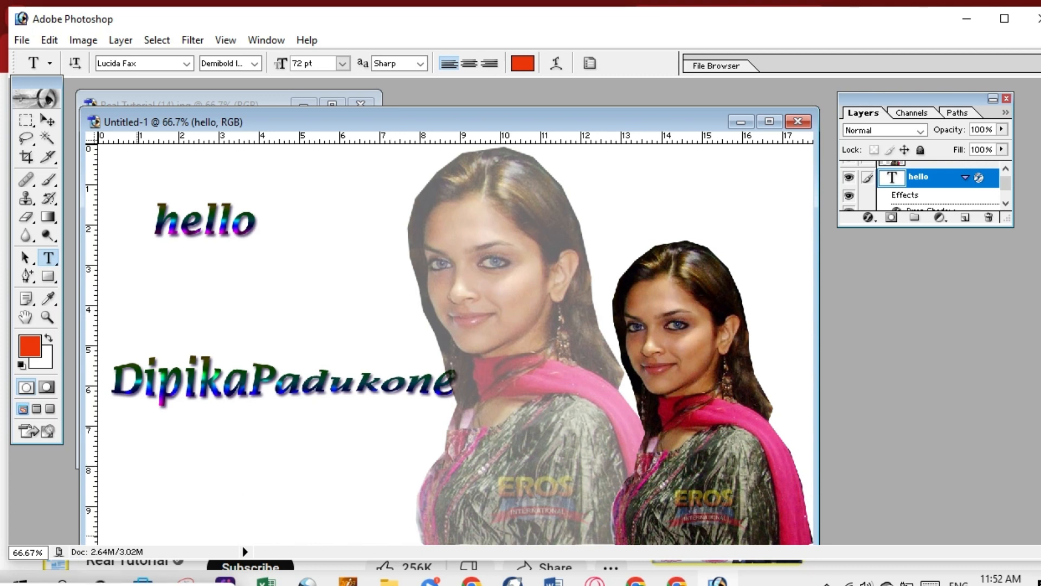
click(99, 583)
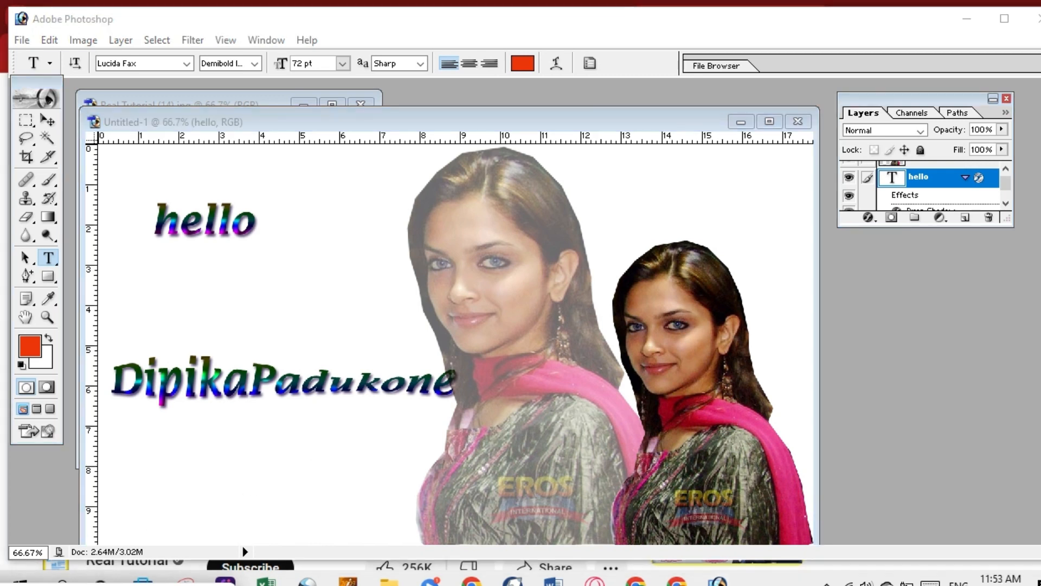
Try the Vertical Type tool by writing "channel" below the "hello" text, and remove that text
click(57, 264)
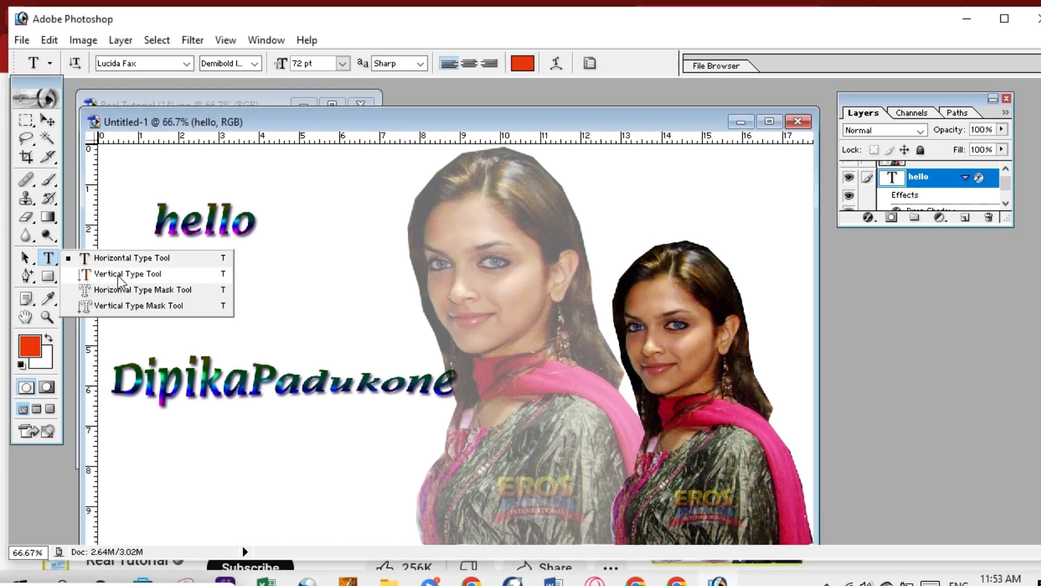
click(152, 278)
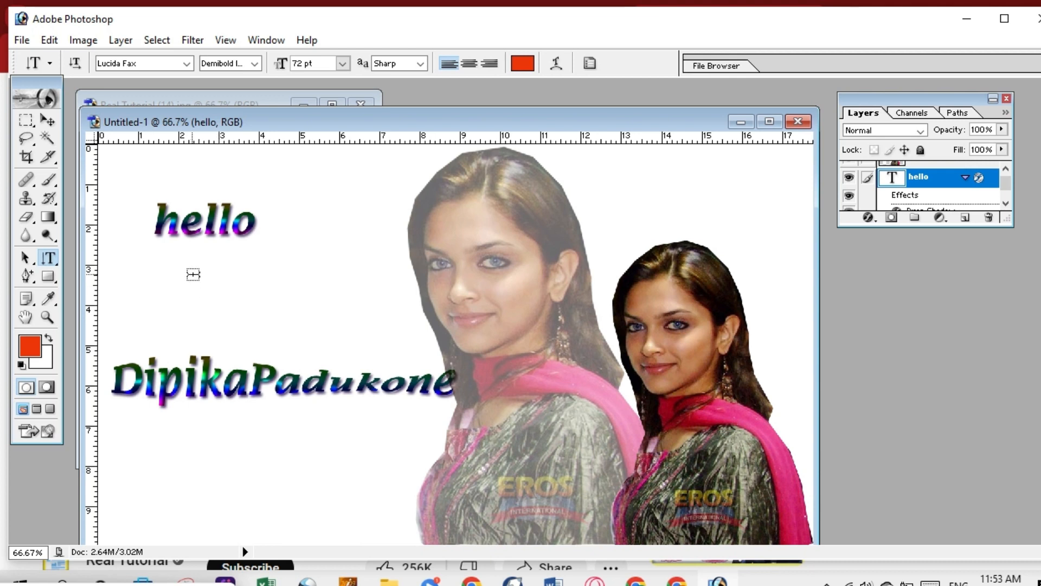
click(180, 284)
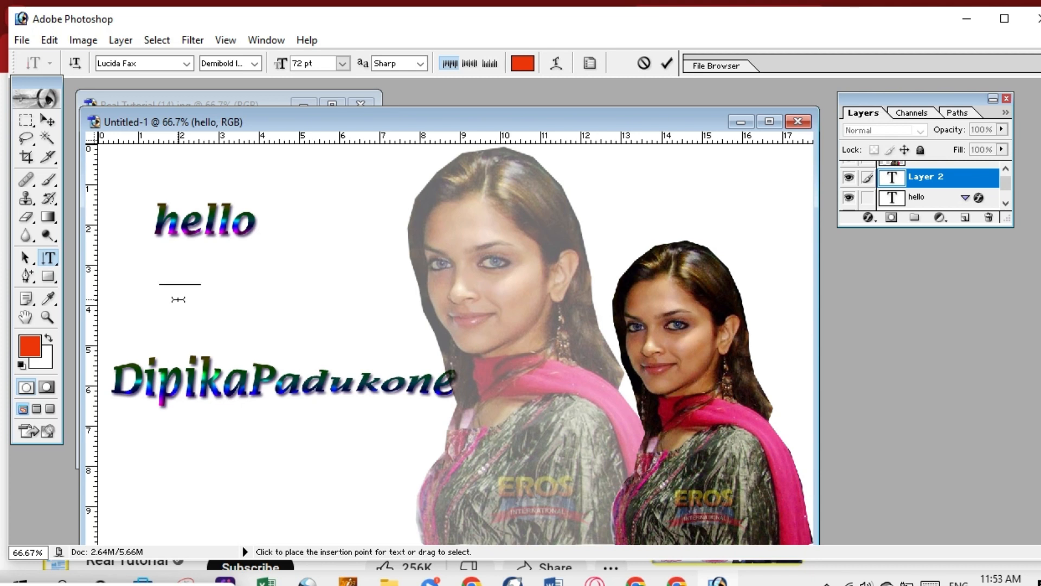
text(ch)
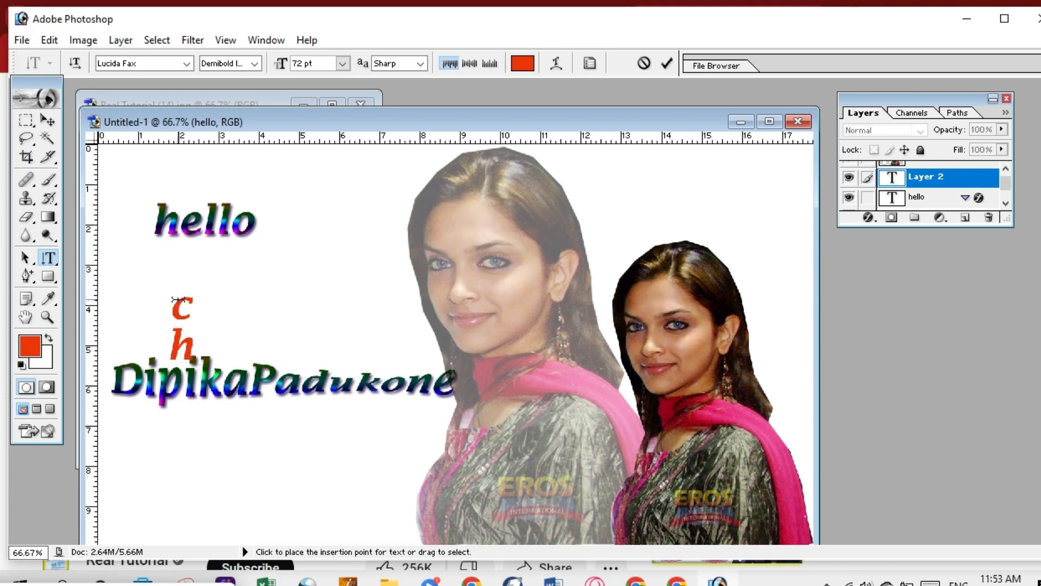
text(an)
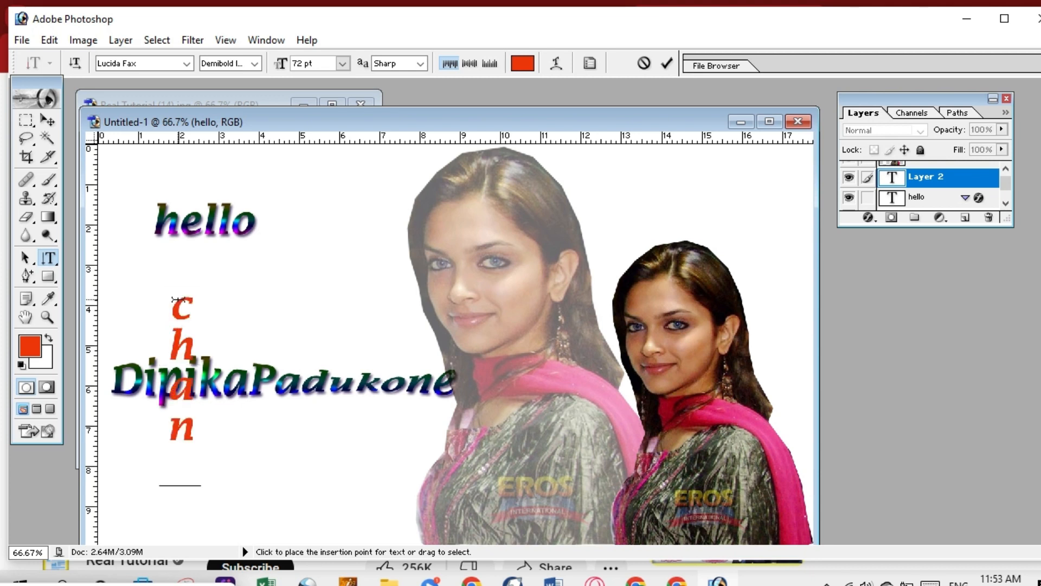
text(nel)
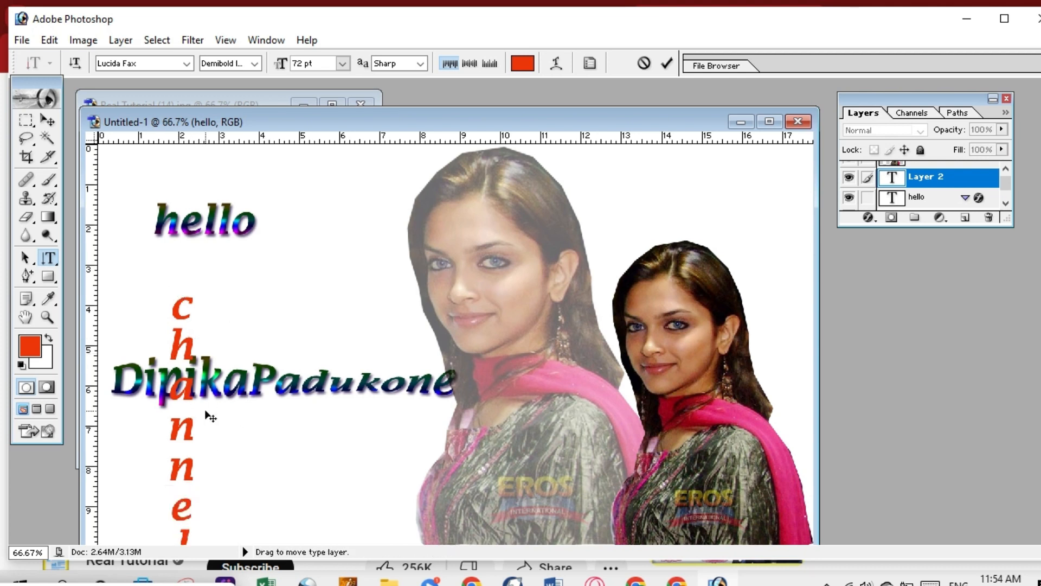
key(Escape)
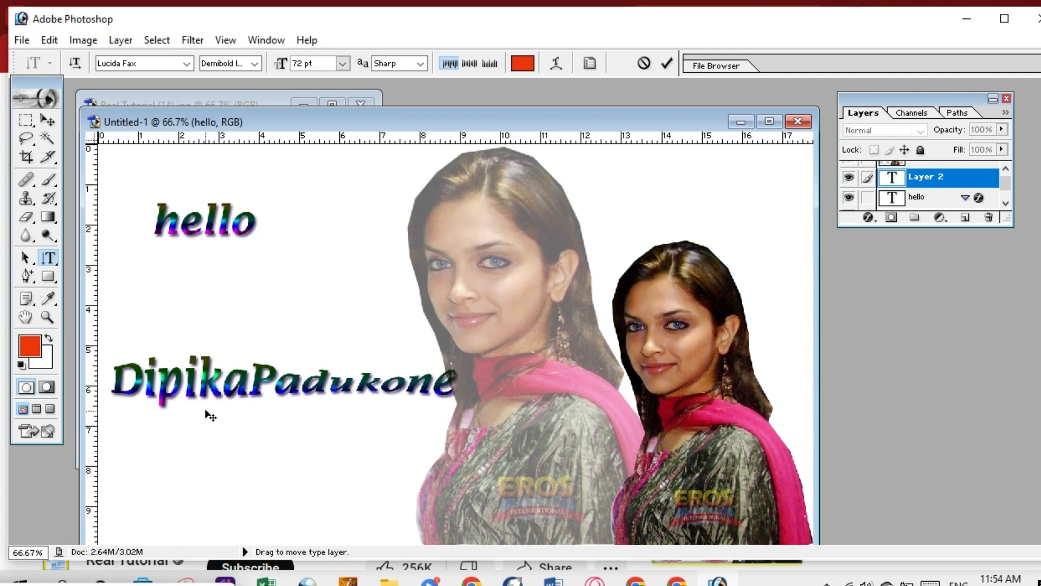
click(58, 264)
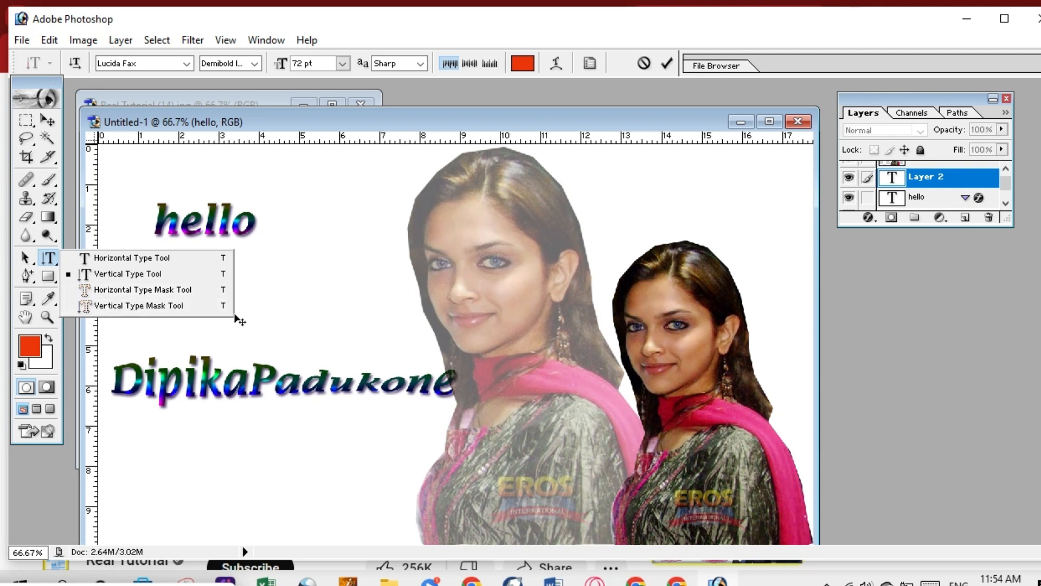
click(258, 313)
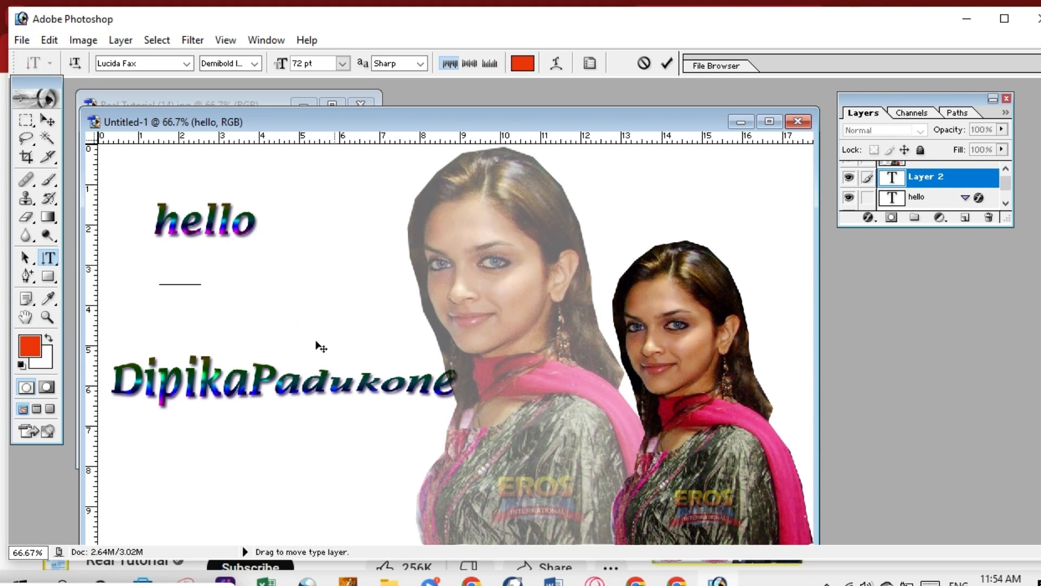